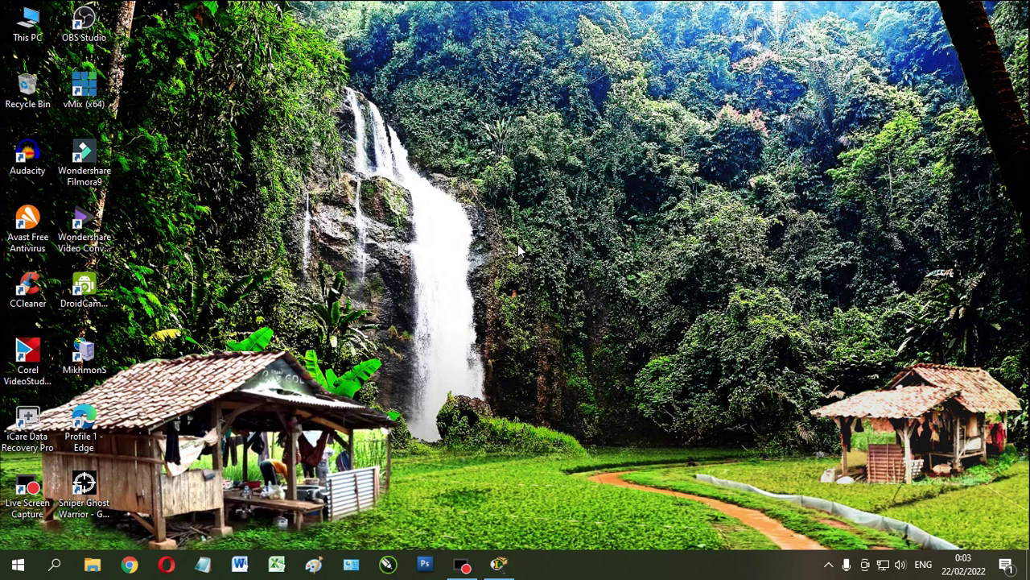
Switch to Cisco Packet Tracer and place two Server-PT devices along the upper part of the workspace, the first near the upper-left corner.
click(499, 563)
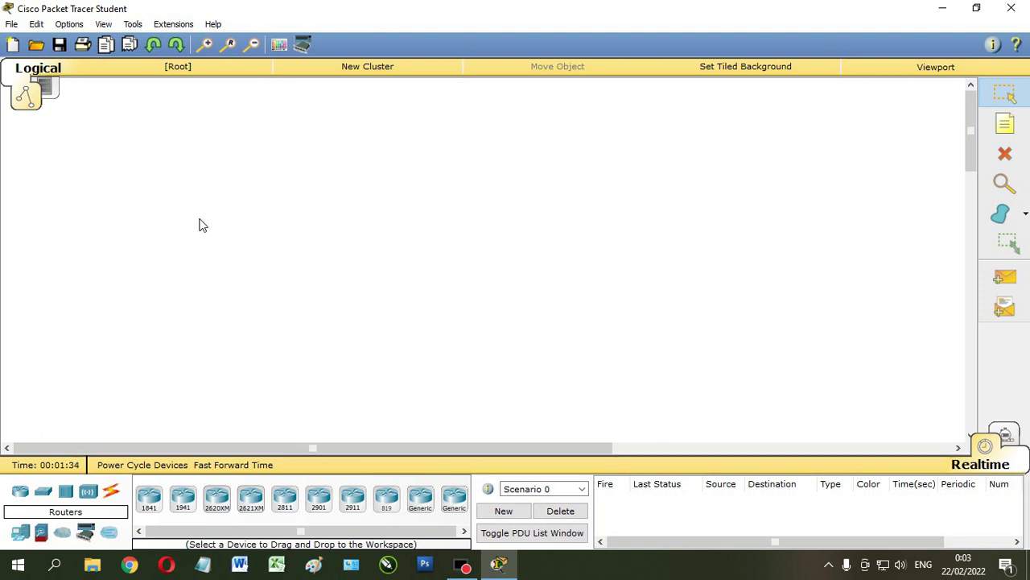
click(24, 537)
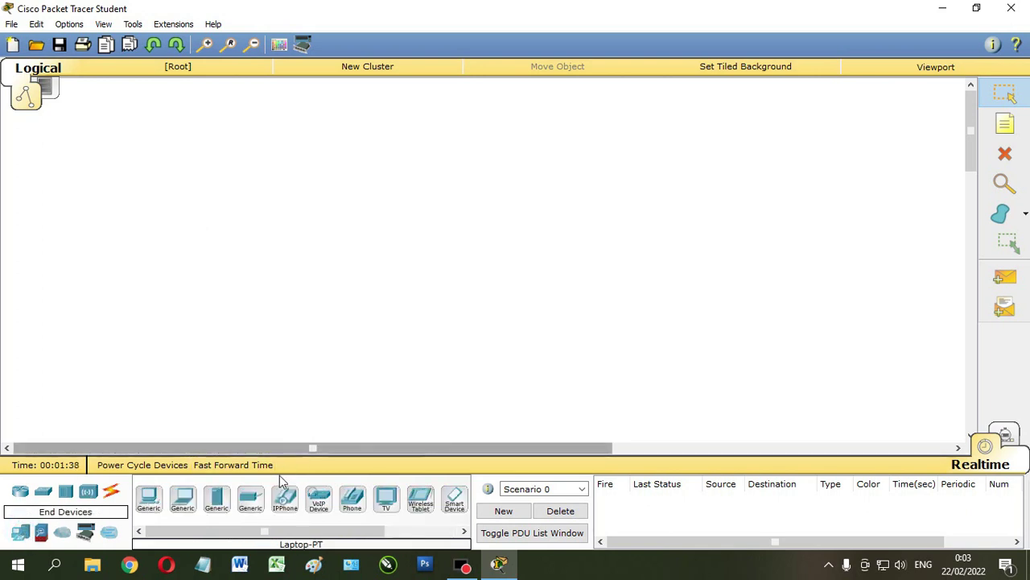
click(216, 497)
click(236, 132)
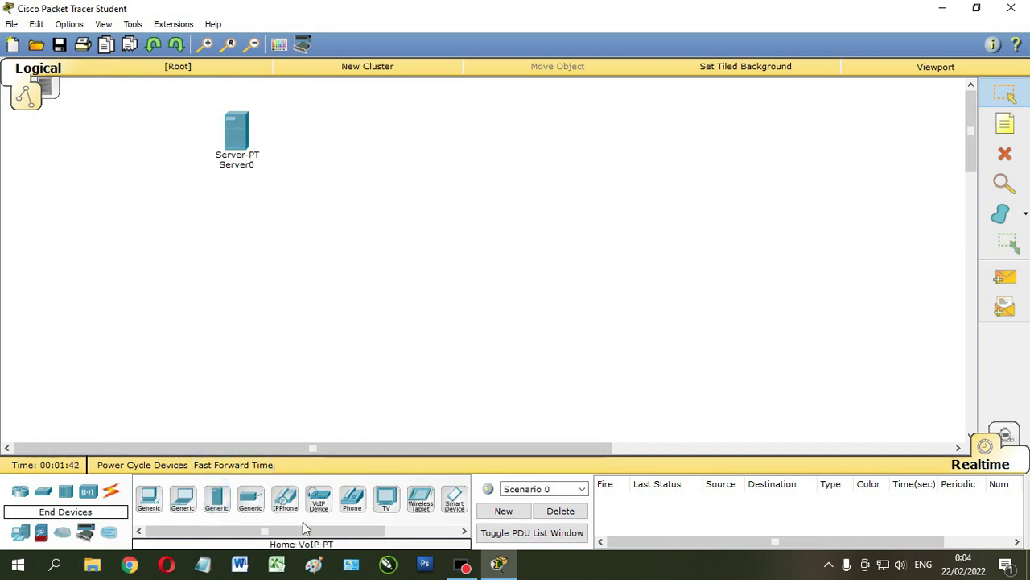
click(225, 502)
click(492, 106)
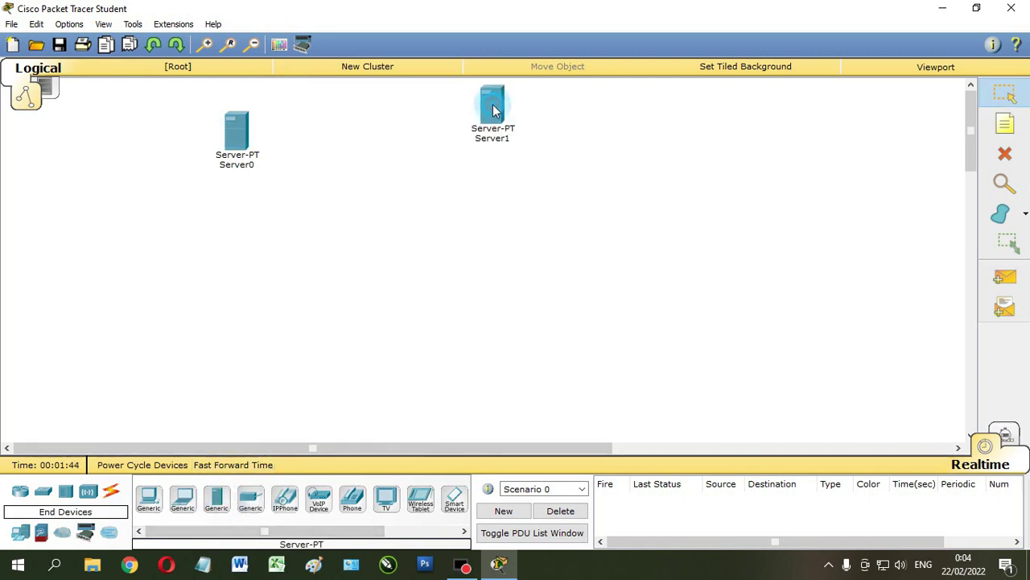
drag(250, 138, 154, 122)
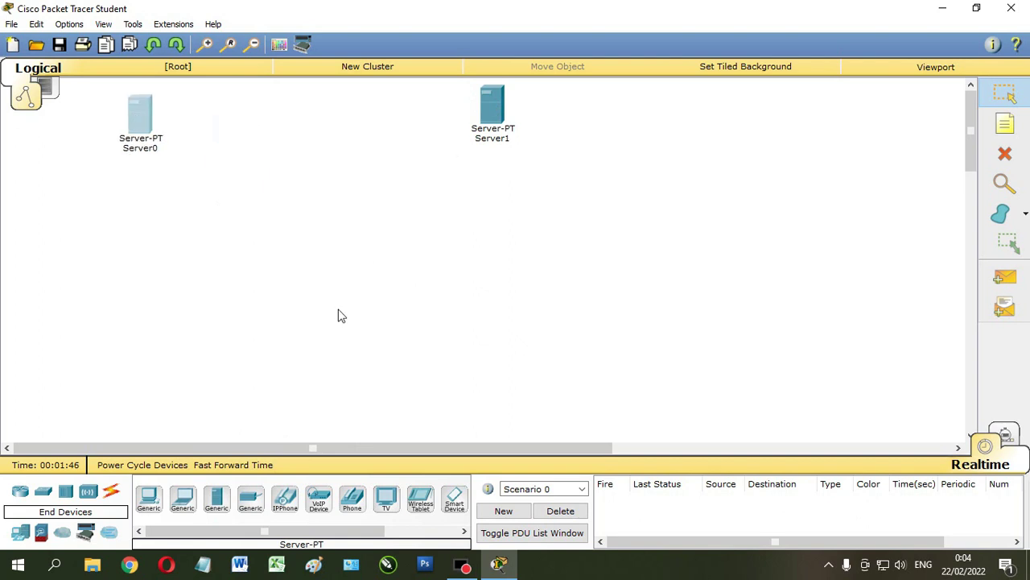
Add three PC-PT devices and align them in a vertical column well below Server0.
click(148, 499)
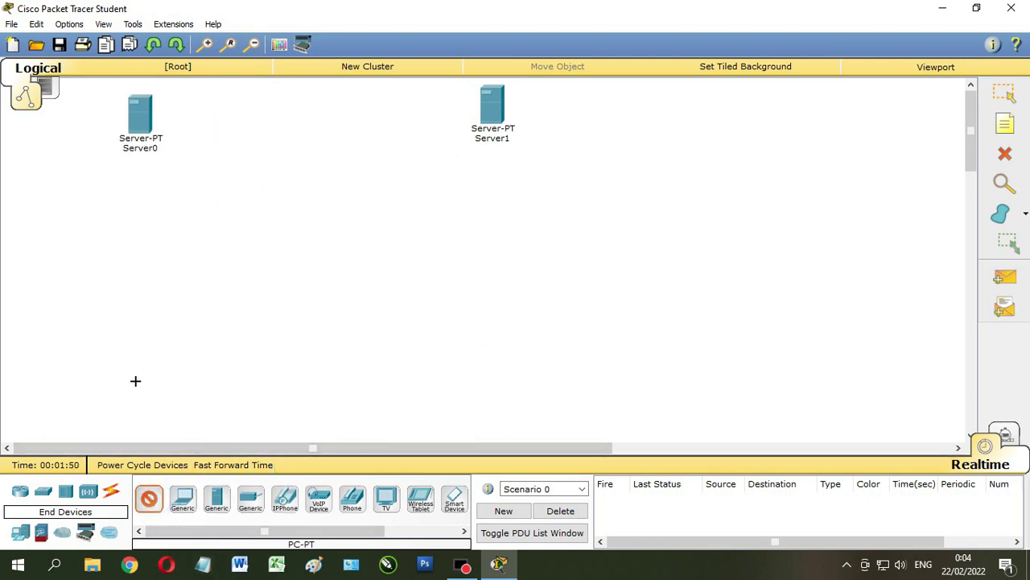
click(134, 338)
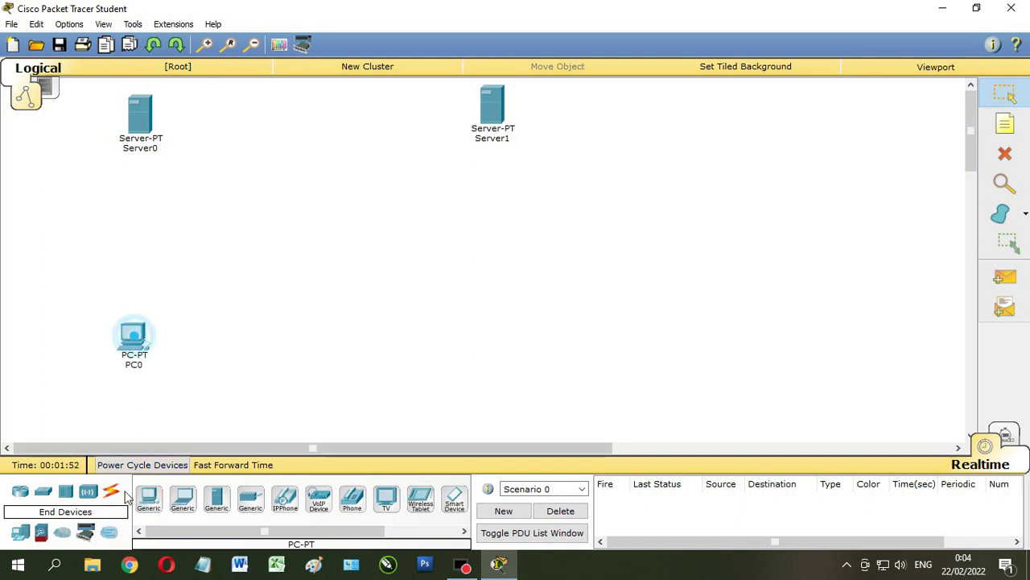
click(152, 502)
click(132, 388)
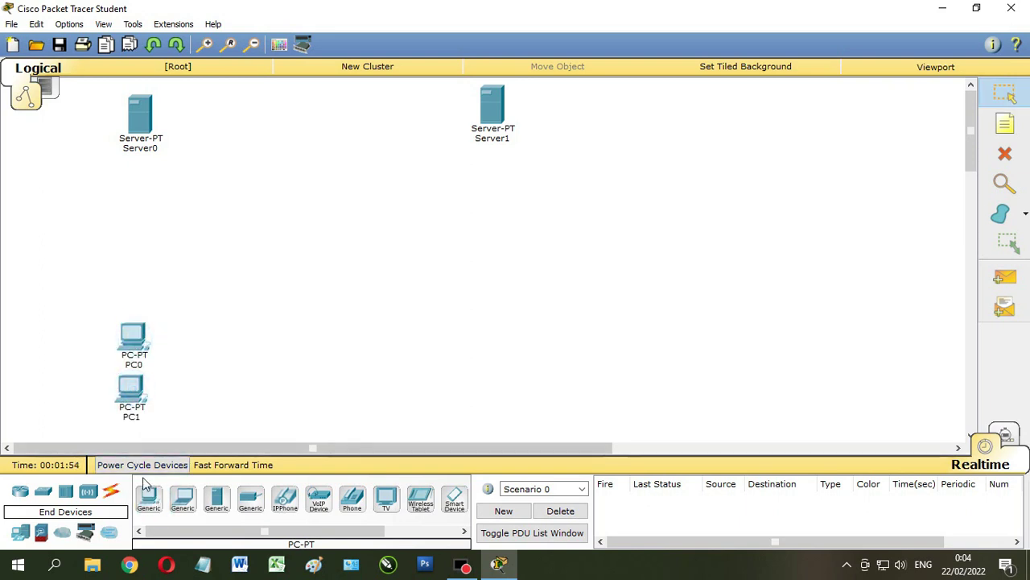
click(148, 500)
click(175, 427)
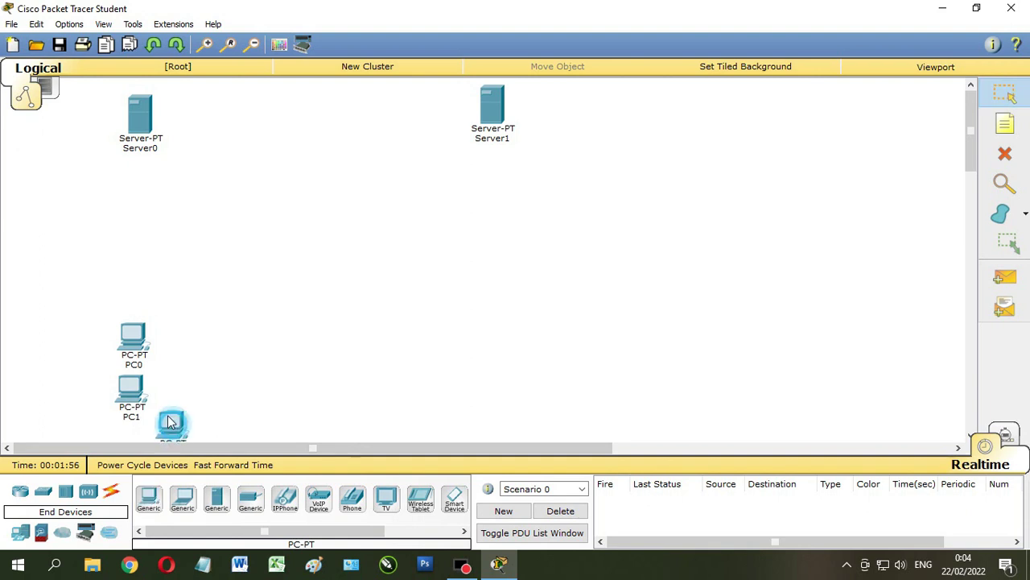
drag(137, 346, 141, 309)
drag(129, 392, 138, 351)
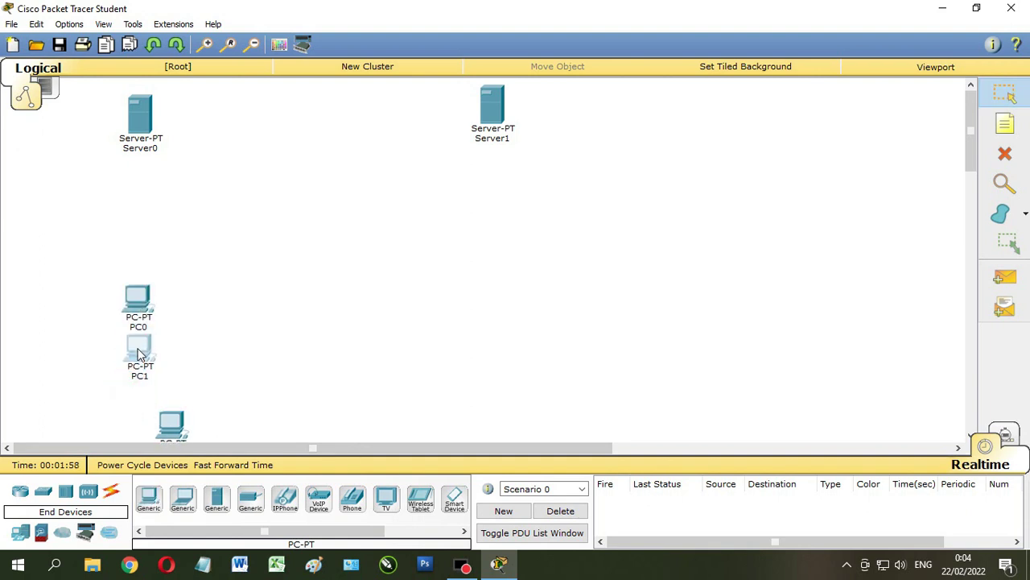
drag(171, 417, 141, 400)
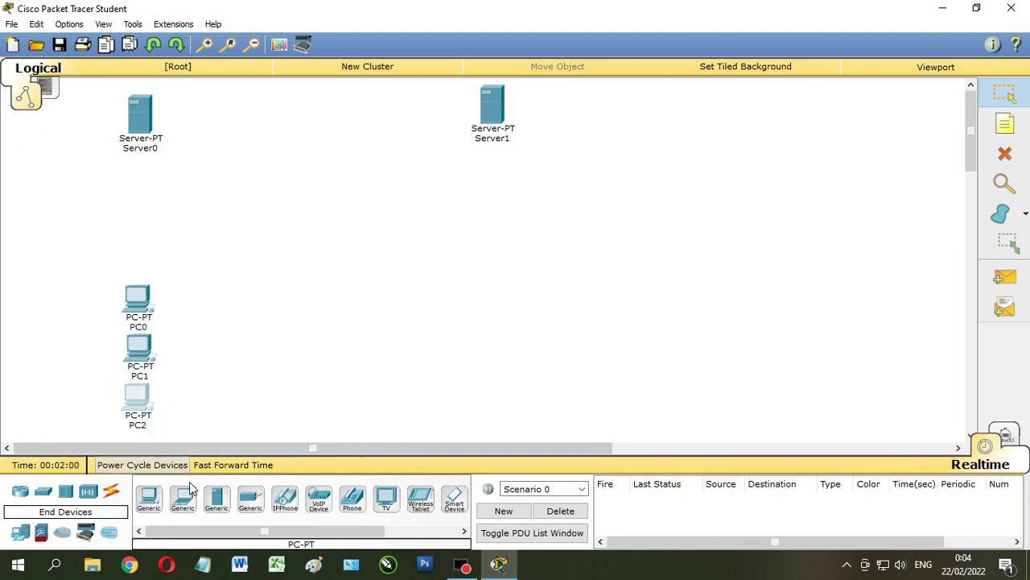
Add three more PC-PT devices stacked in a column in the workspace's upper-right area, to the right of Server1.
click(150, 502)
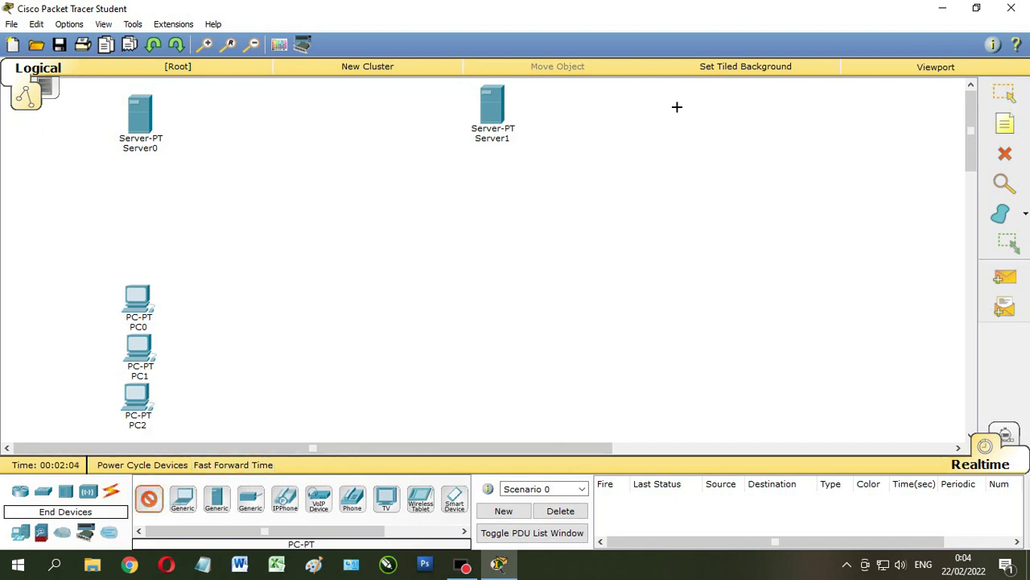
click(763, 104)
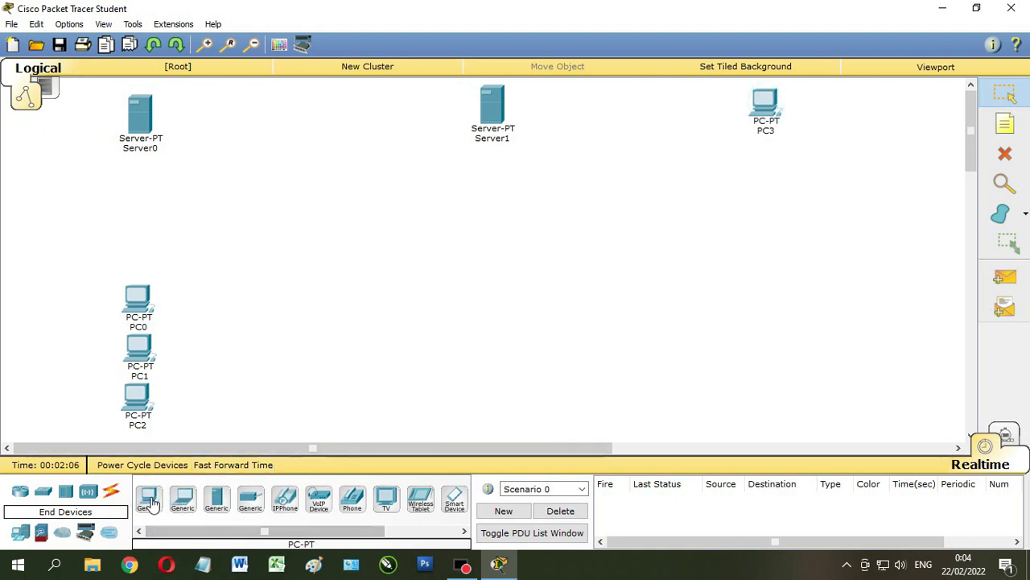
click(767, 152)
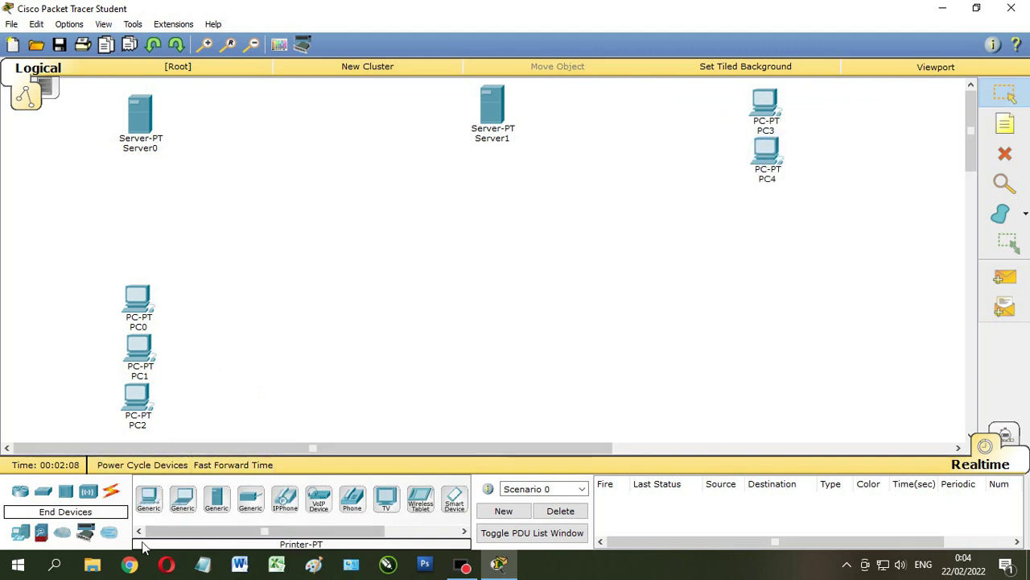
click(148, 500)
click(774, 202)
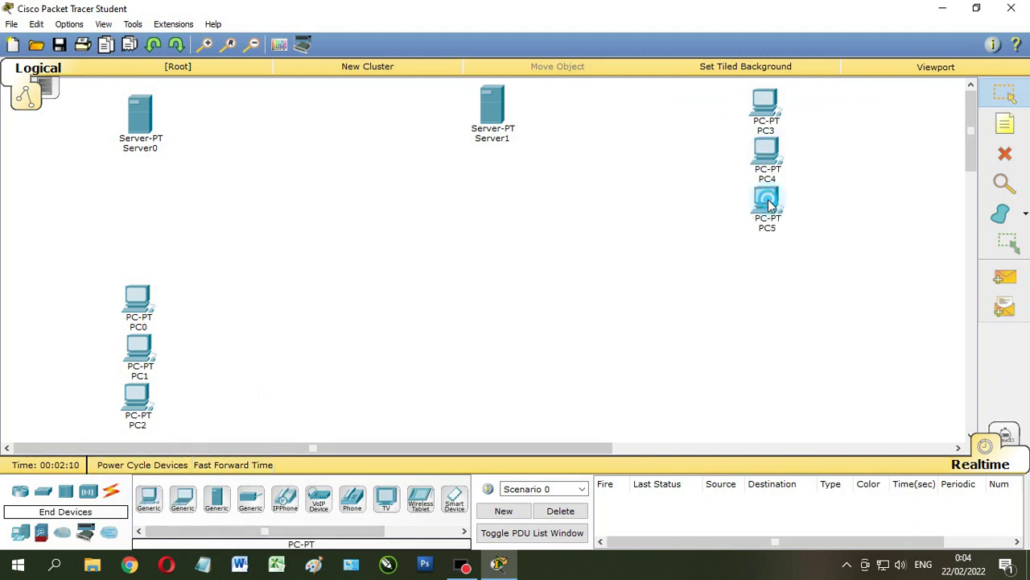
Place three PC-PT devices in the workspace's lower-right area and align them in a vertical column.
click(880, 314)
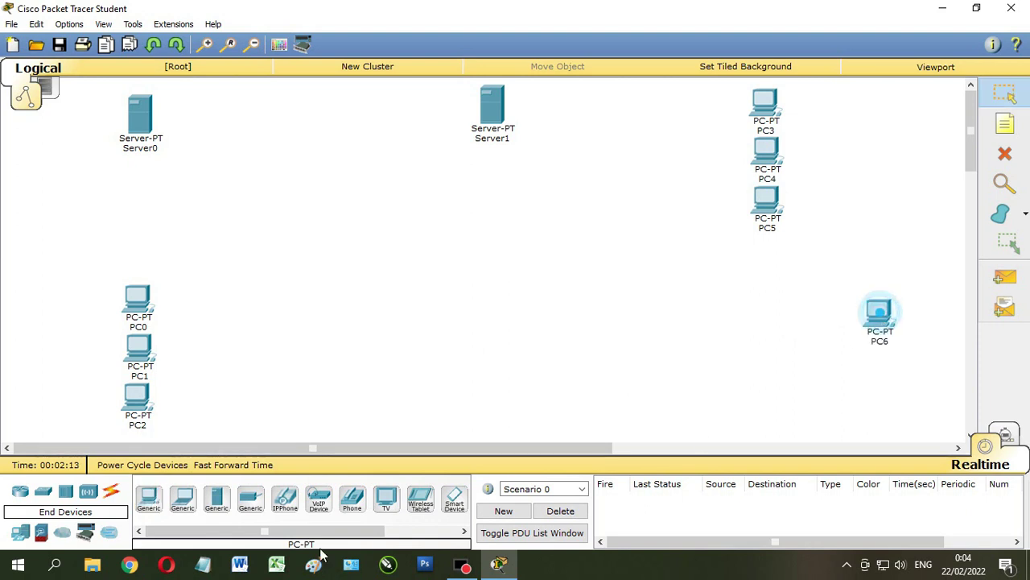
click(164, 500)
click(883, 357)
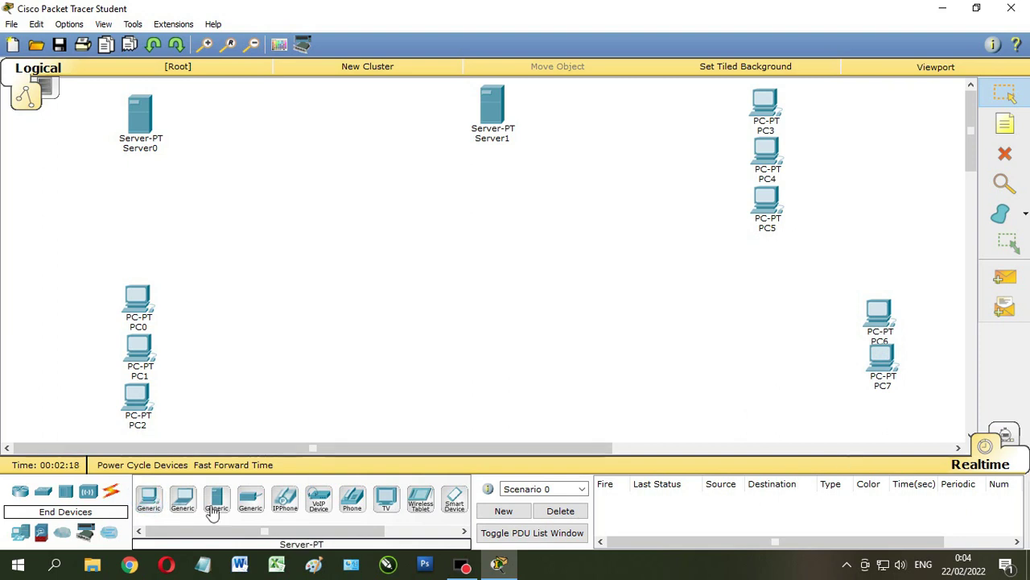
click(148, 500)
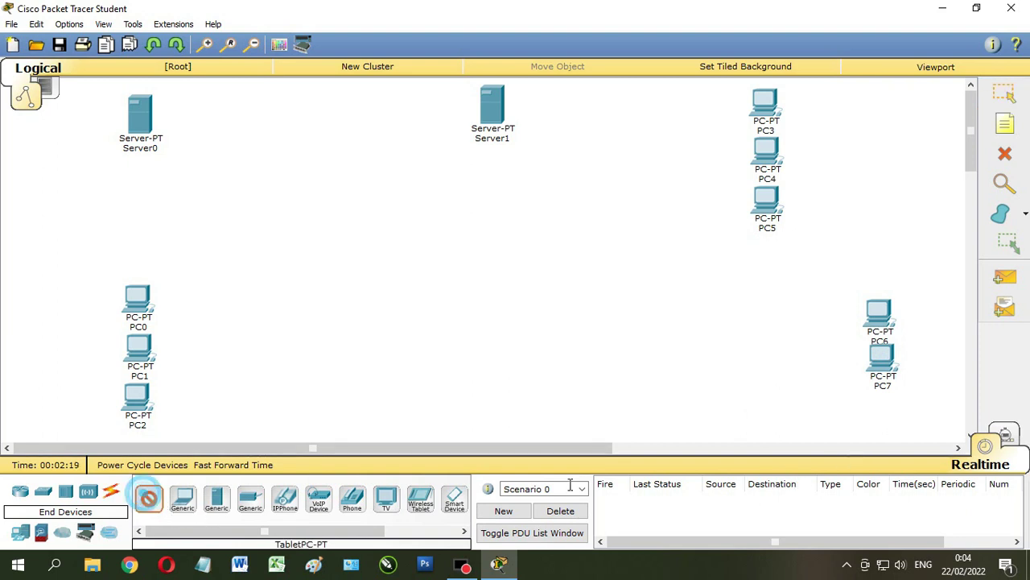
click(887, 406)
drag(883, 320, 891, 314)
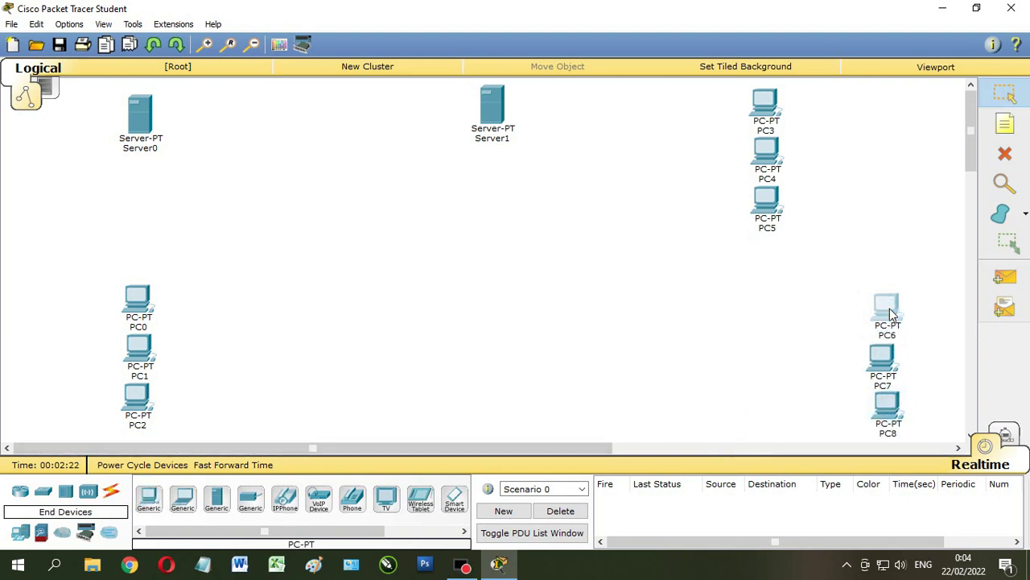
drag(893, 351, 890, 351)
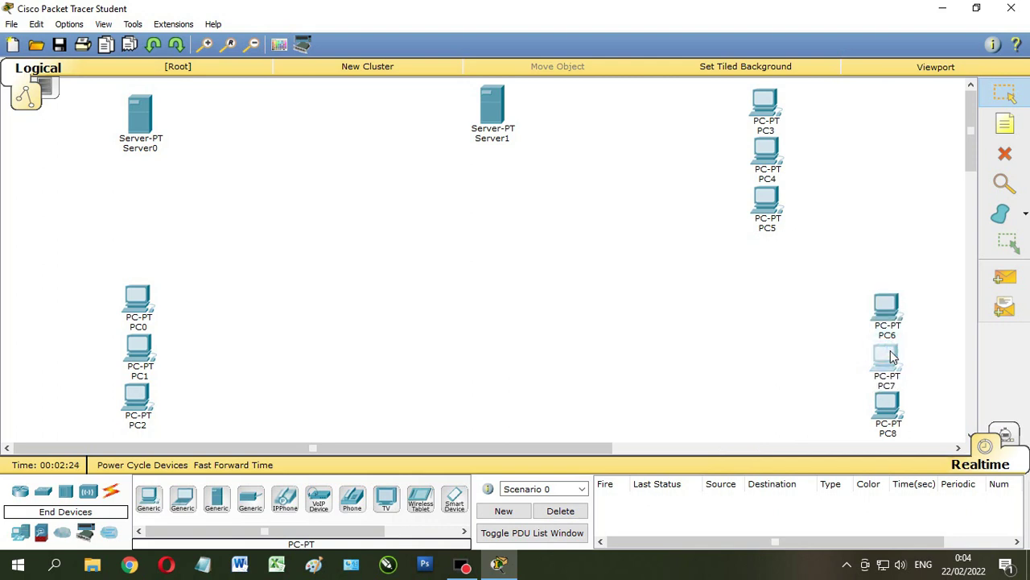
Place three PC-PT devices side by side in a row along the lower middle of the workspace.
click(149, 498)
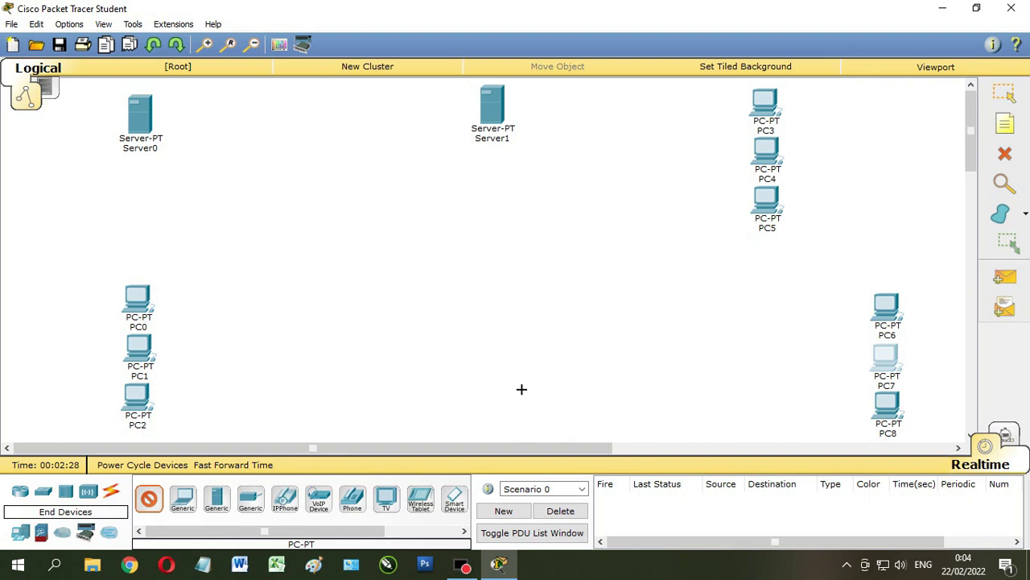
click(540, 407)
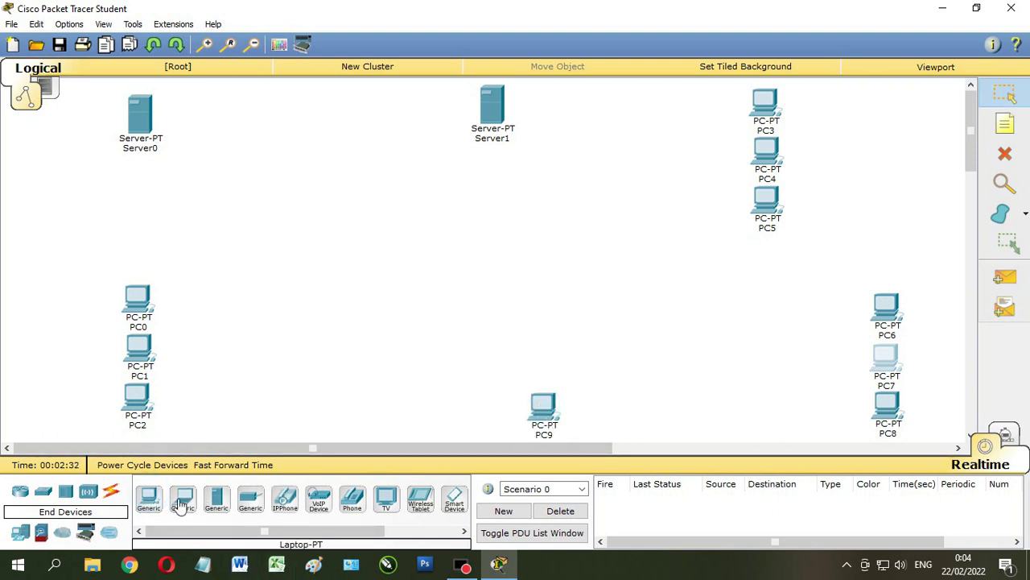
click(148, 498)
click(594, 405)
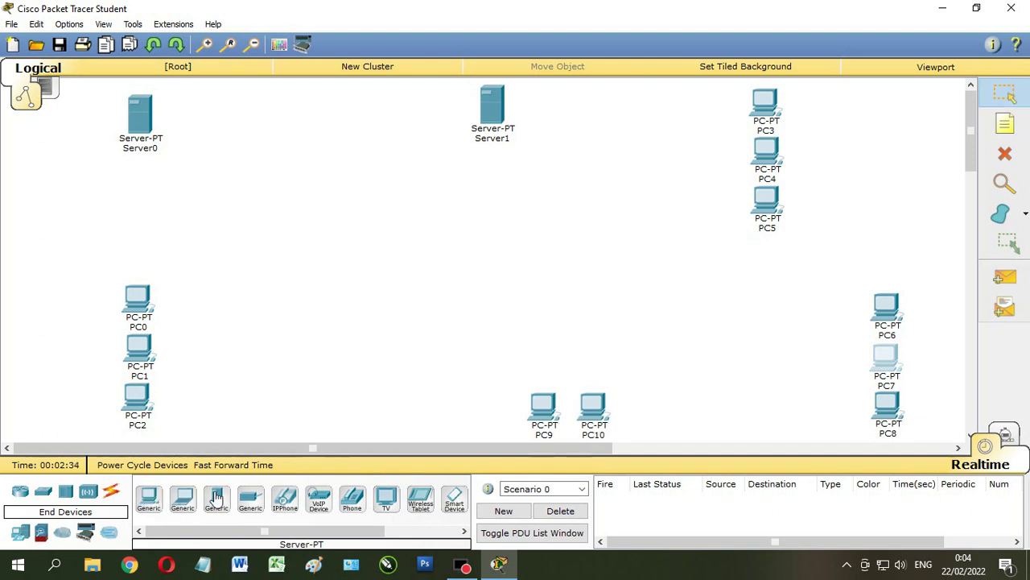
click(149, 498)
click(643, 403)
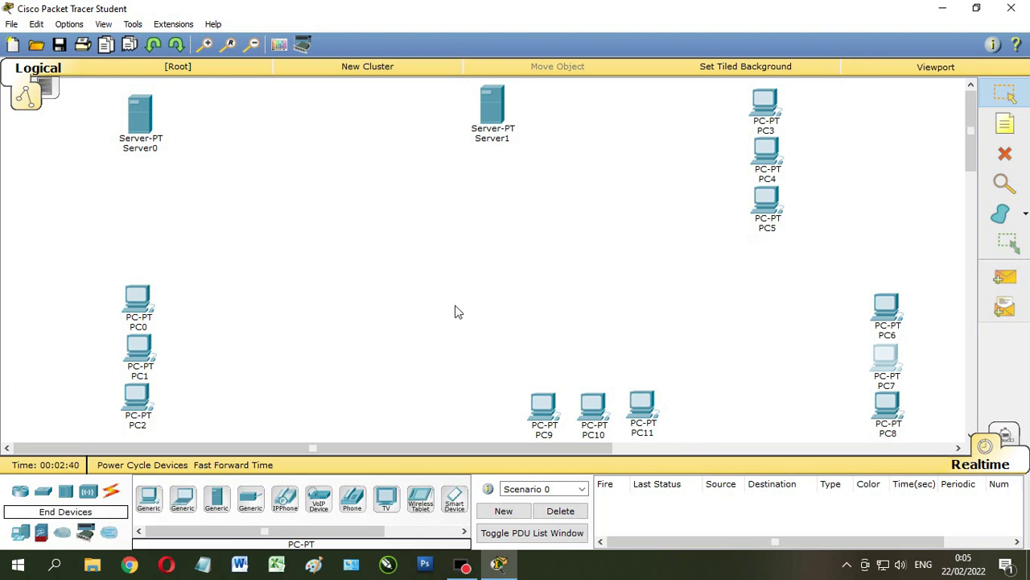
Place three generic Router-PT devices in a triangle at the centre of the workspace, two above and one below between them.
click(21, 491)
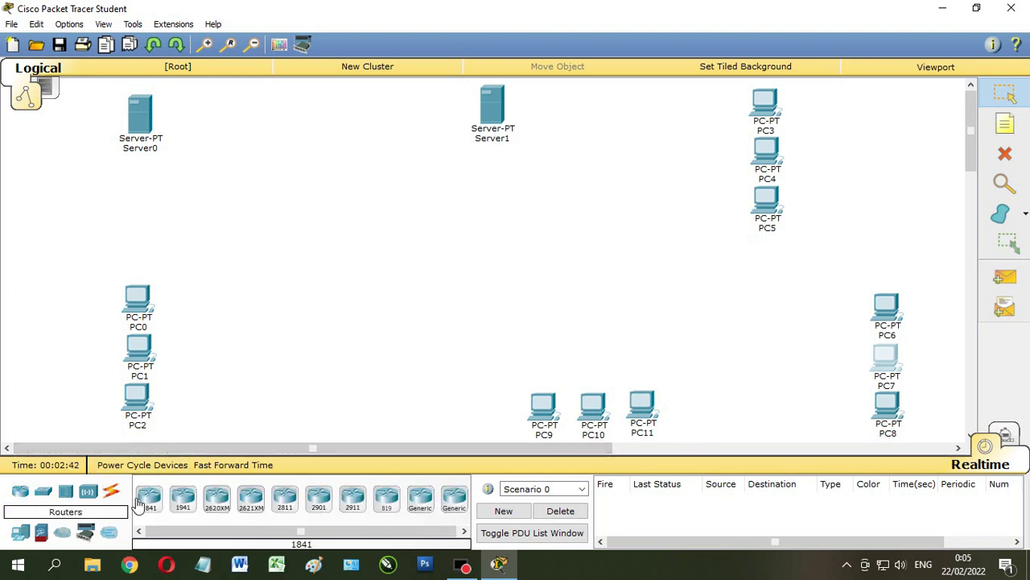
click(421, 499)
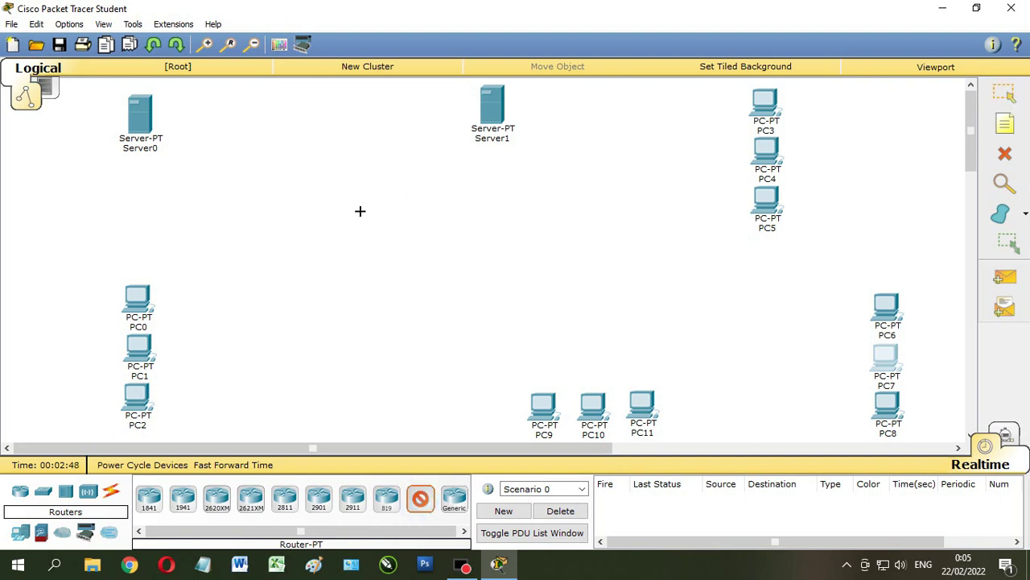
click(364, 198)
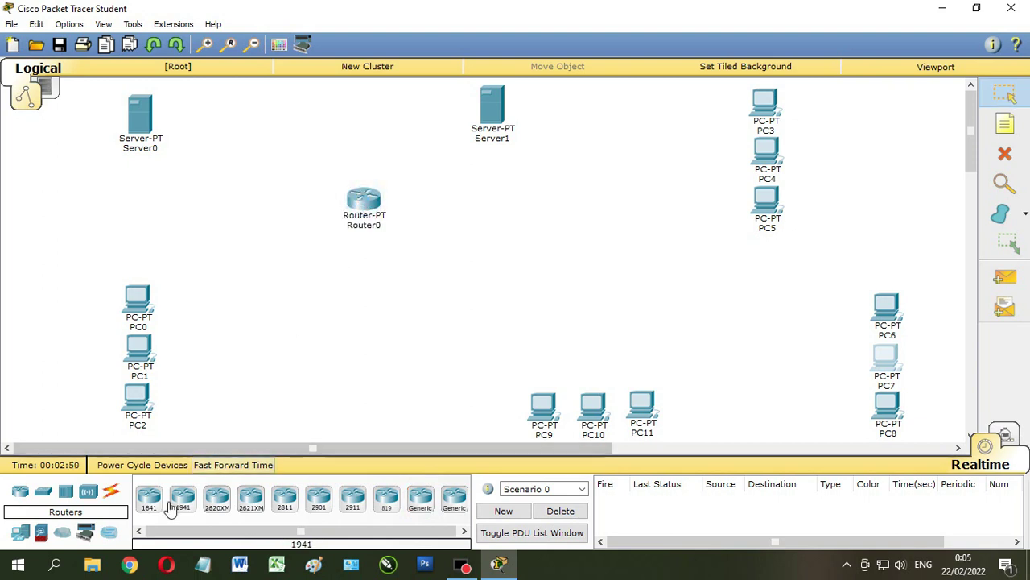
click(416, 503)
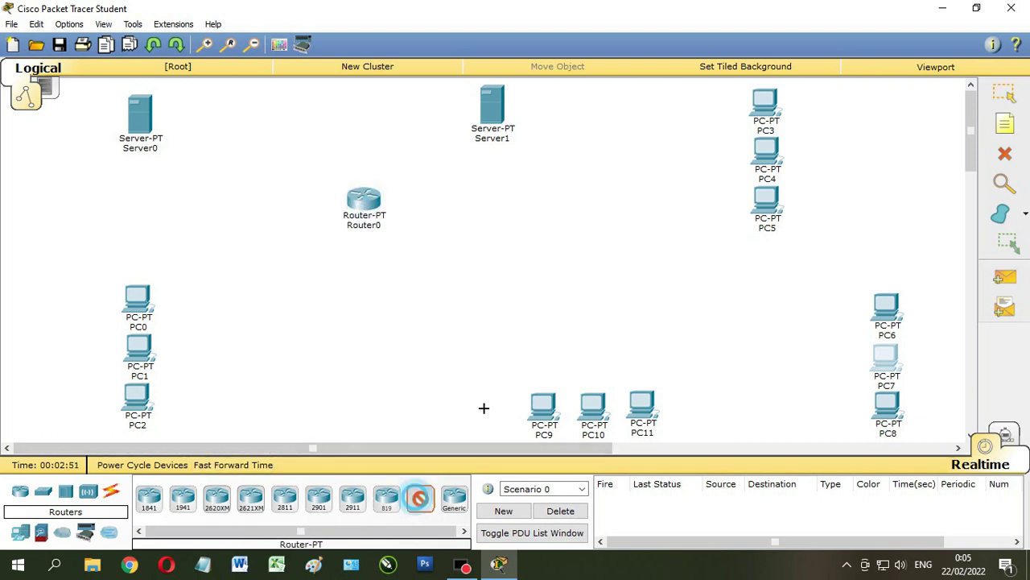
click(563, 205)
click(417, 501)
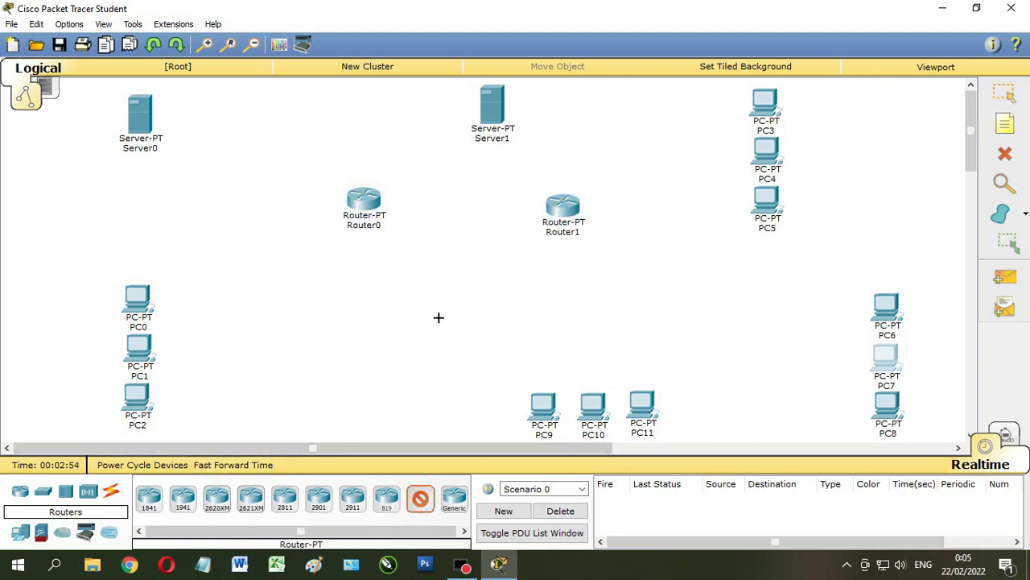
click(439, 316)
drag(441, 316, 452, 317)
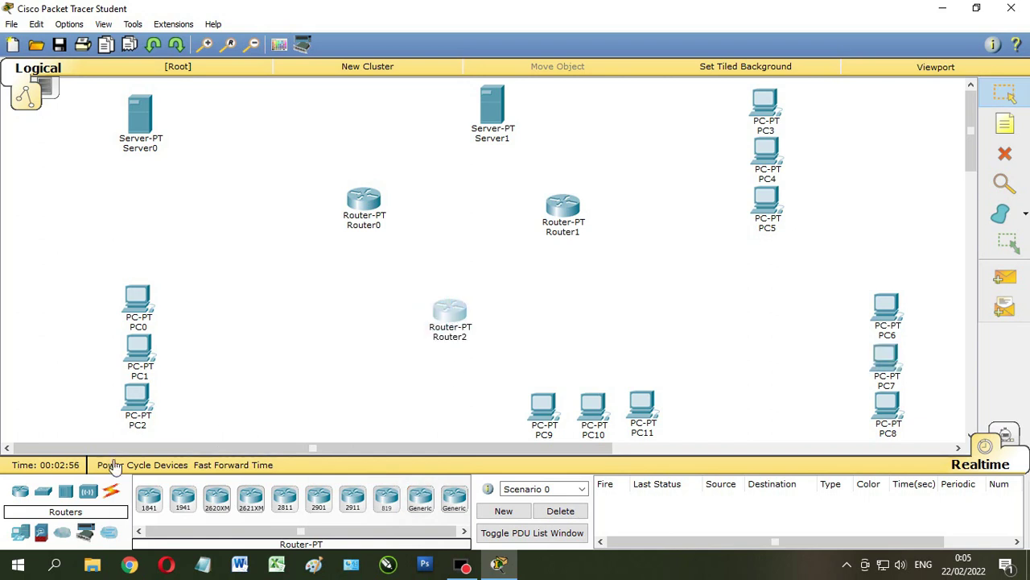
Place three 2950-24 switches: one above Router0, one beside PC1, and one above the PC9–PC11 row.
click(43, 495)
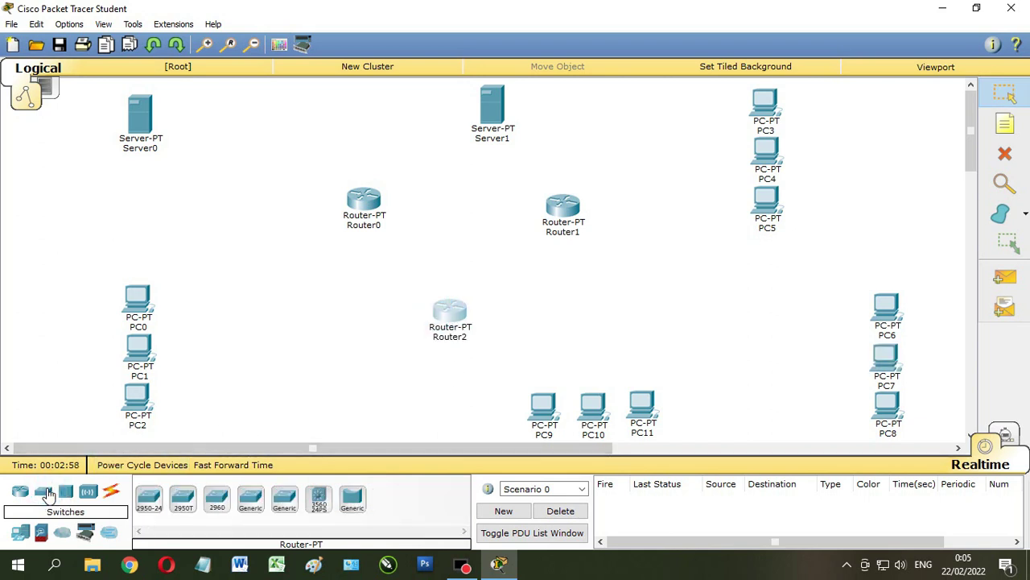
click(148, 499)
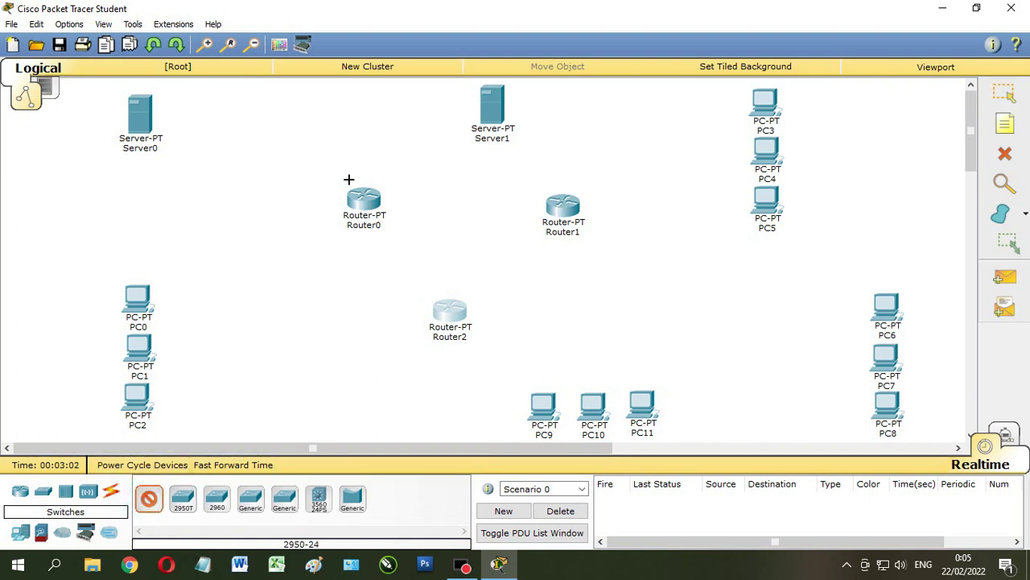
click(366, 120)
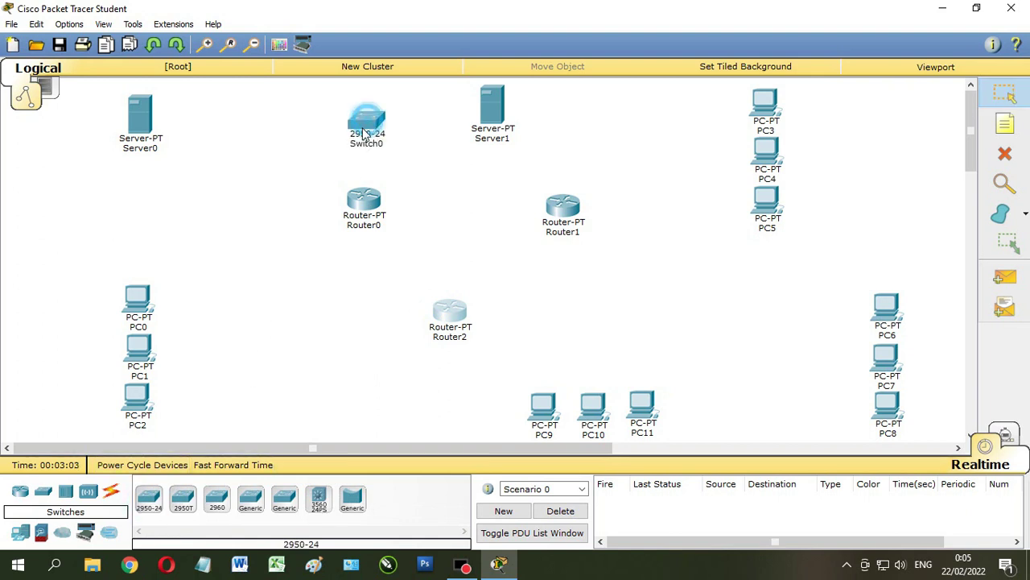
click(148, 498)
click(260, 345)
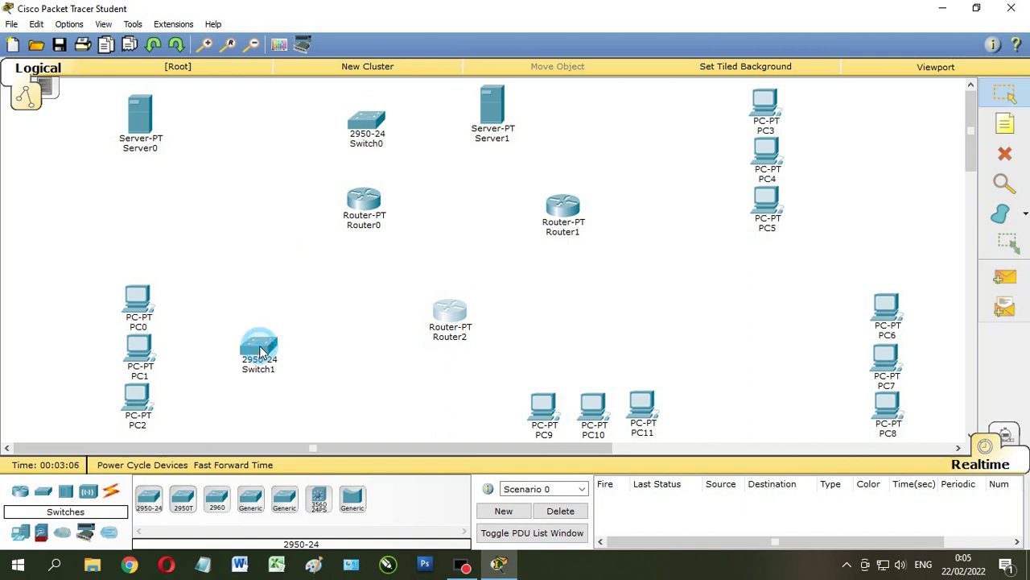
click(148, 498)
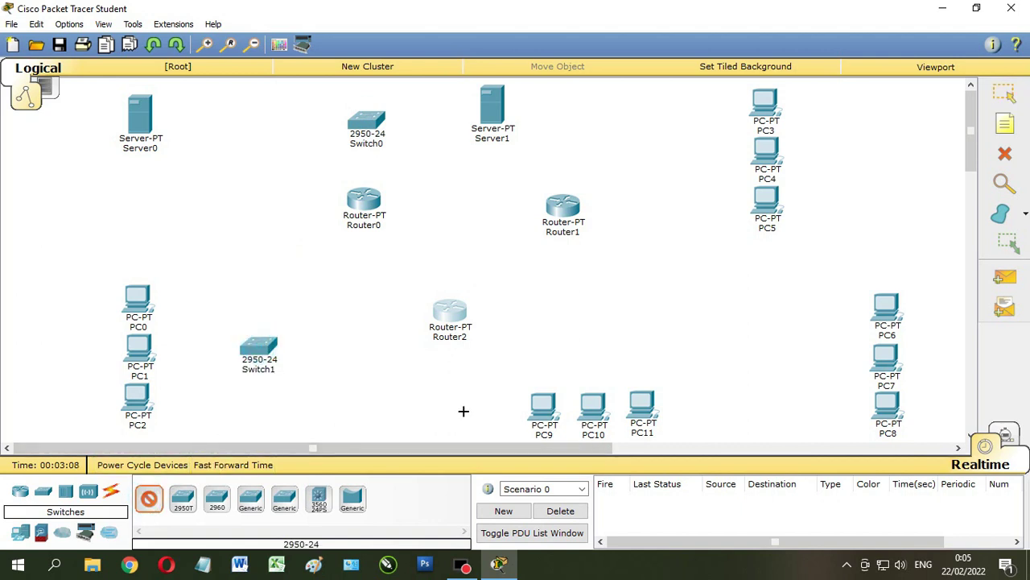
click(452, 399)
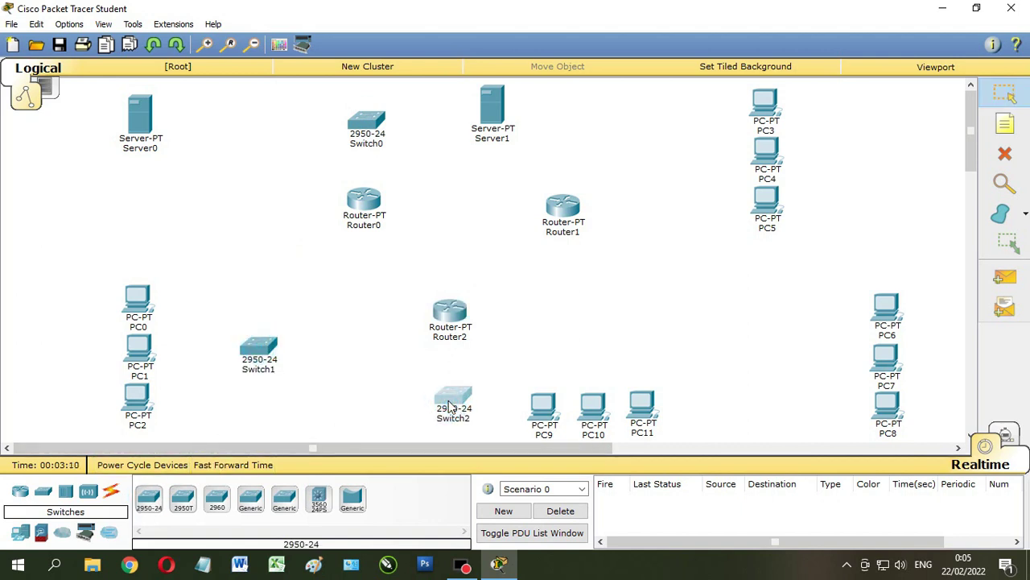
drag(454, 403, 594, 355)
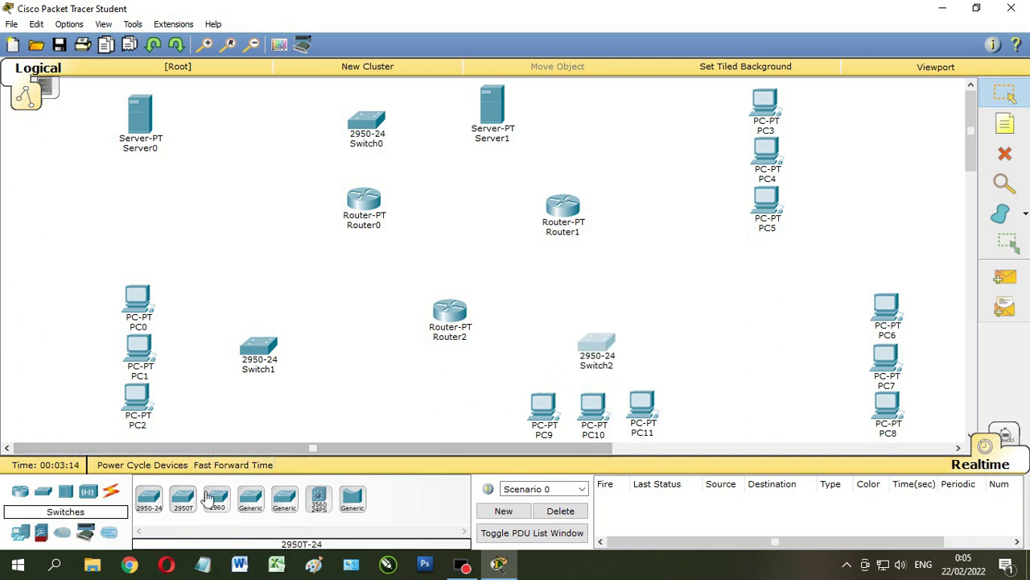
Place two generic Hub-PT devices, one between Server1 and PC4 and the other below and left of PC5.
click(66, 491)
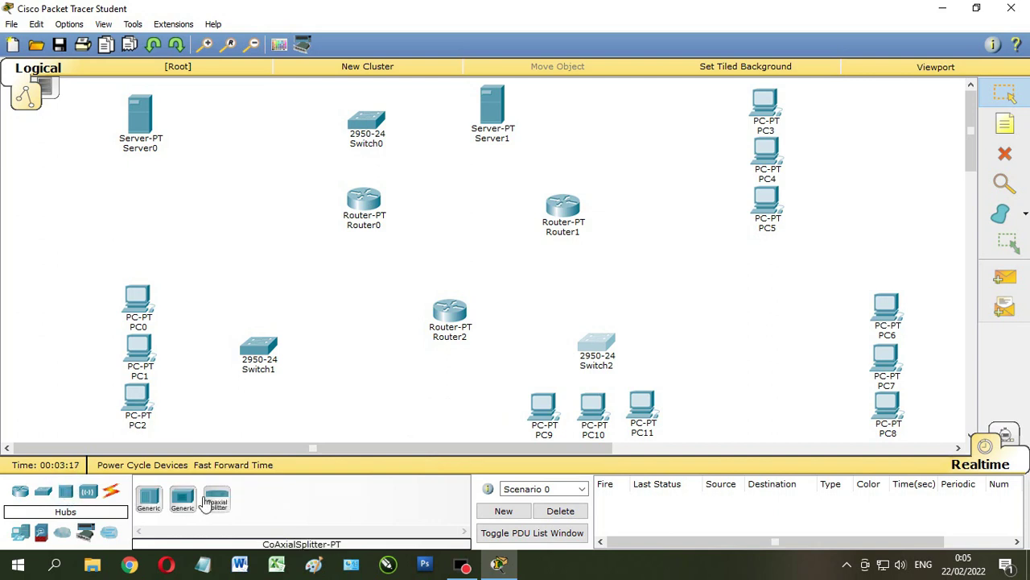
click(148, 499)
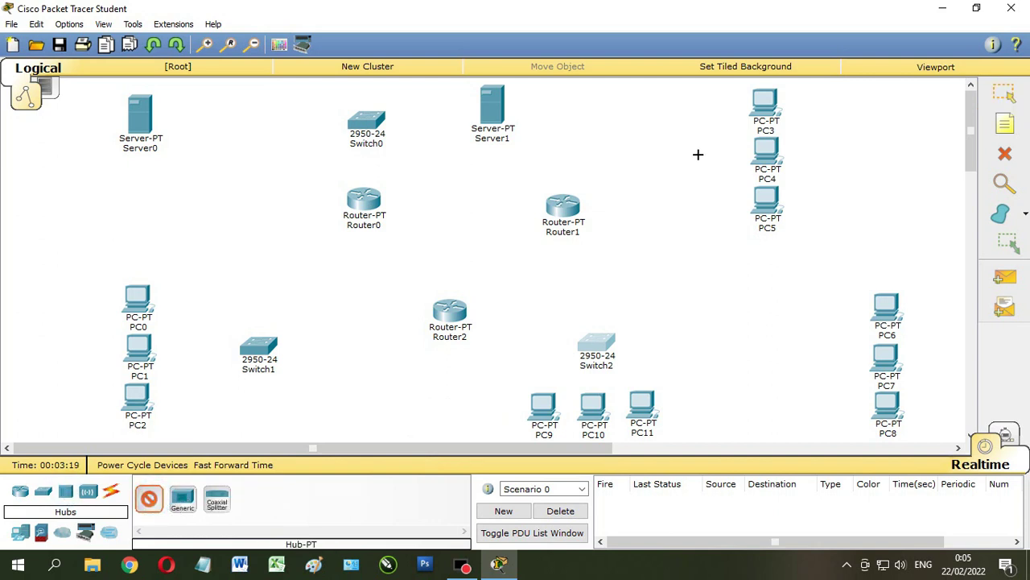
click(580, 119)
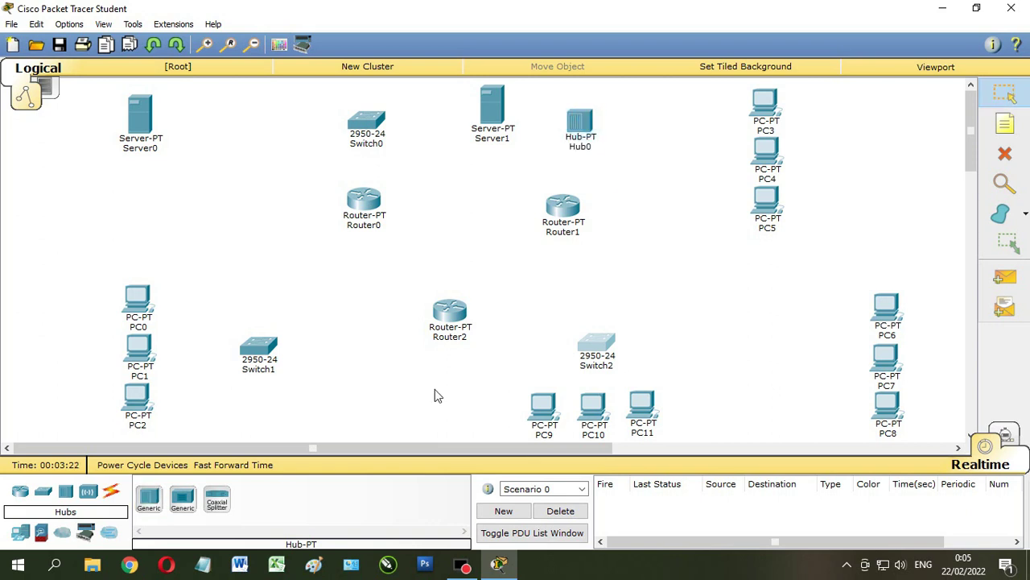
drag(594, 135, 662, 139)
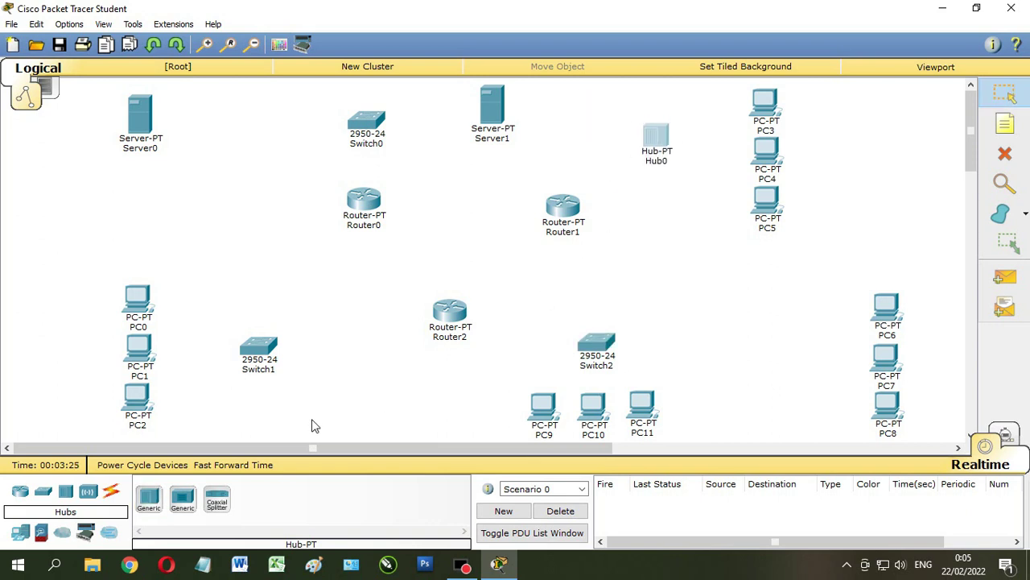
click(149, 497)
click(733, 279)
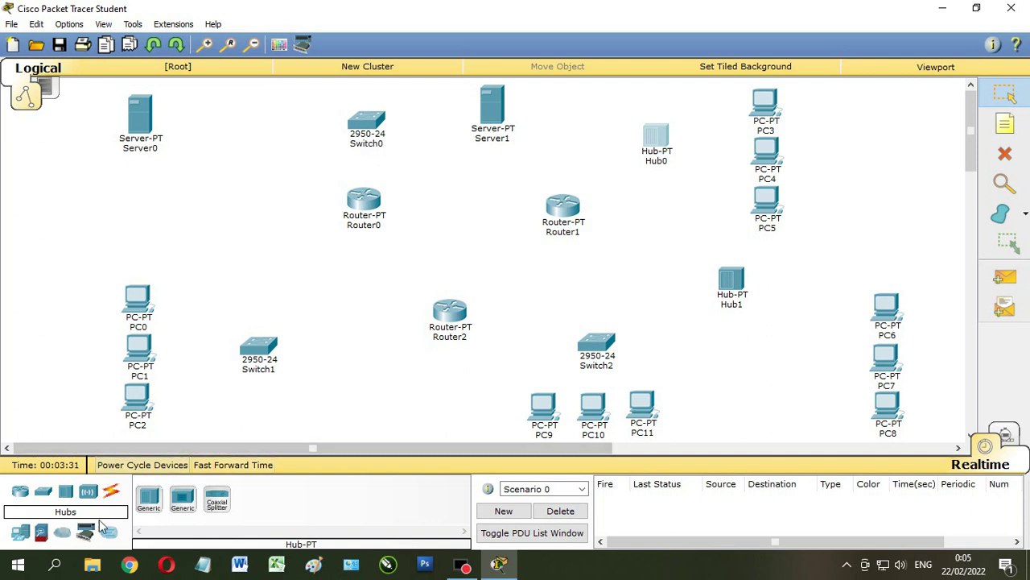
Place two AccessPoint-PT devices, one directly below Switch1 and the other to the right of Switch2.
click(89, 495)
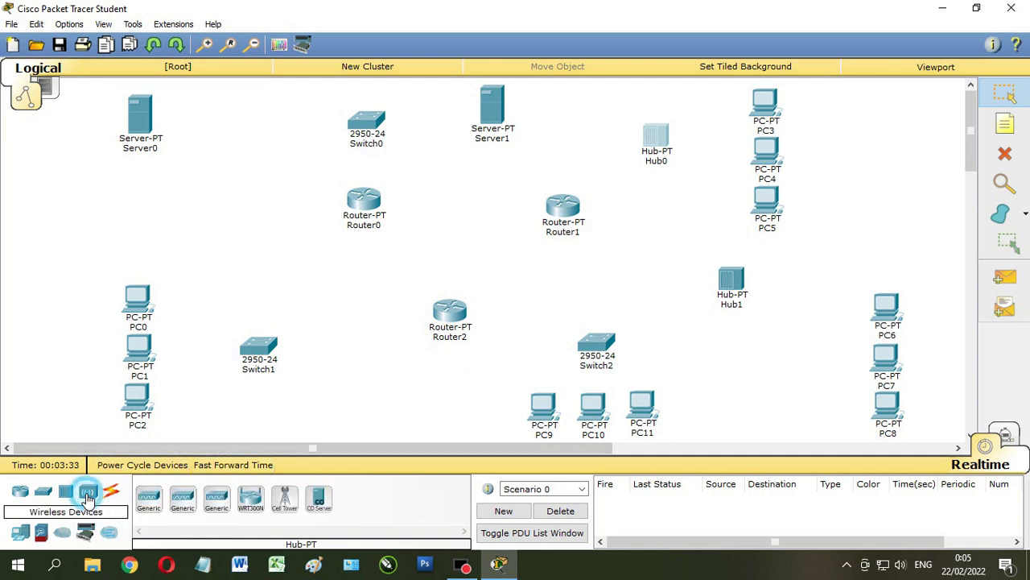
click(148, 498)
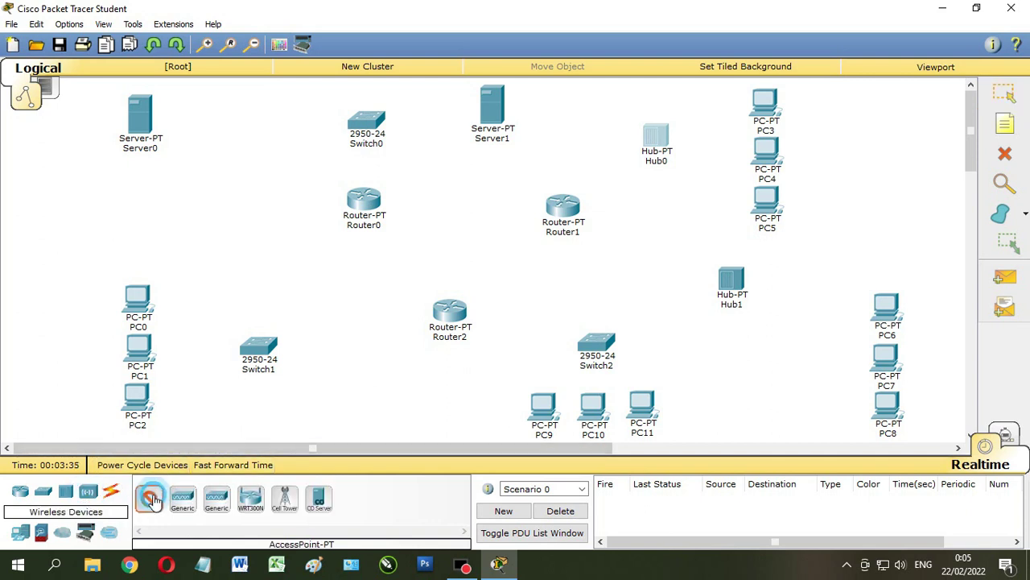
click(261, 409)
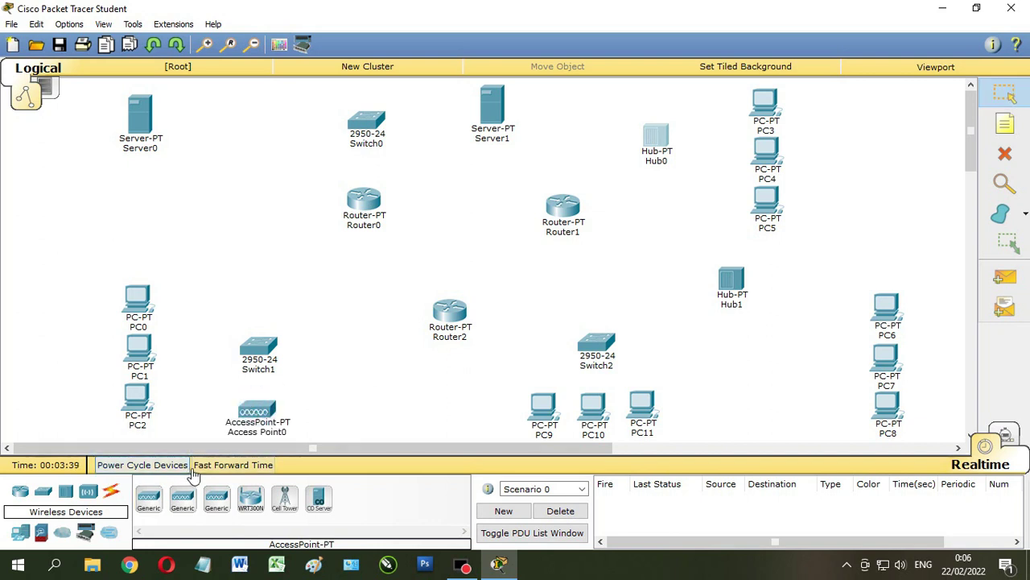
click(716, 345)
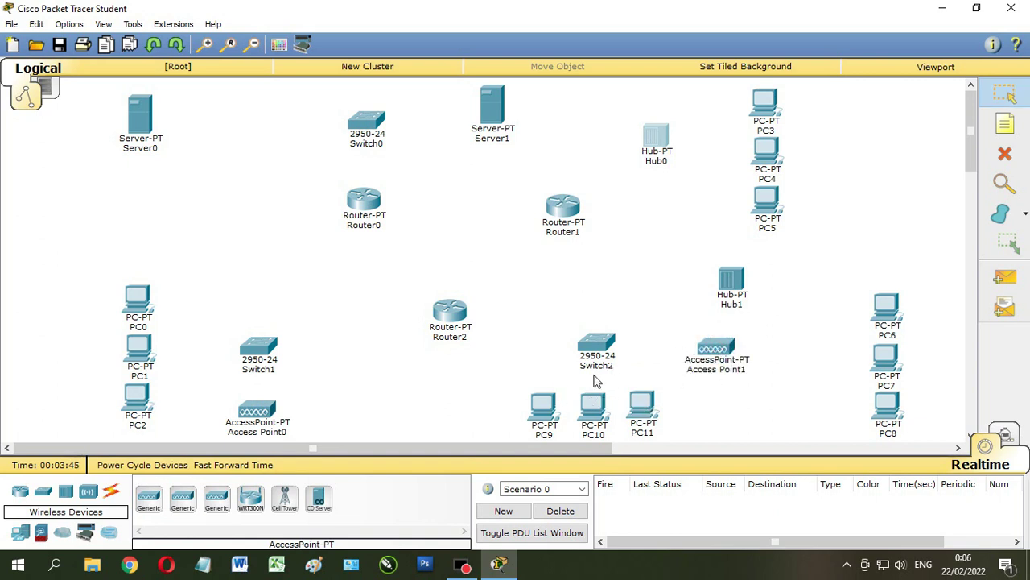
Add a WRT300N wireless router just left of PC5 and shift Hub0 right so it sits above the router.
click(252, 502)
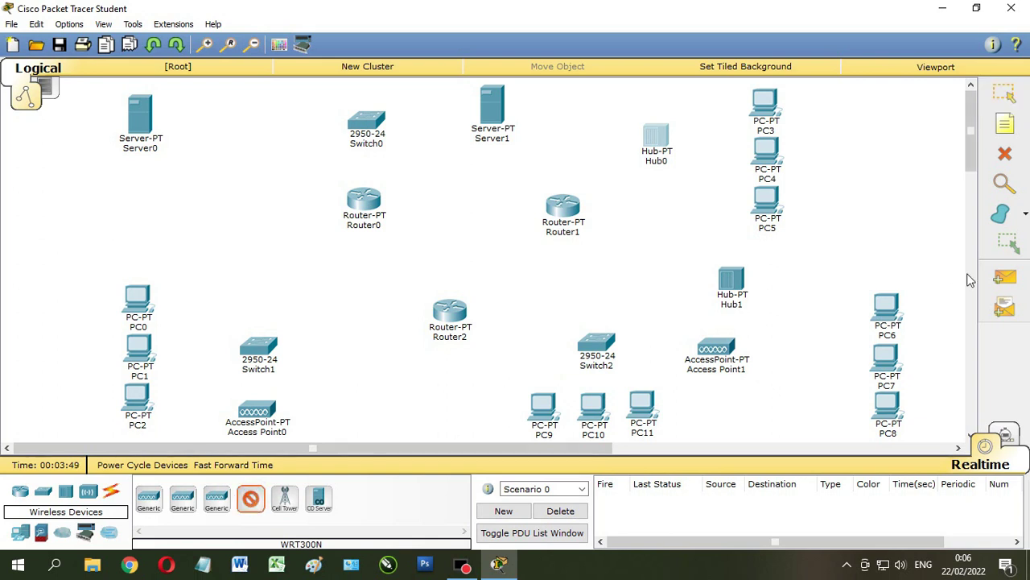
click(862, 235)
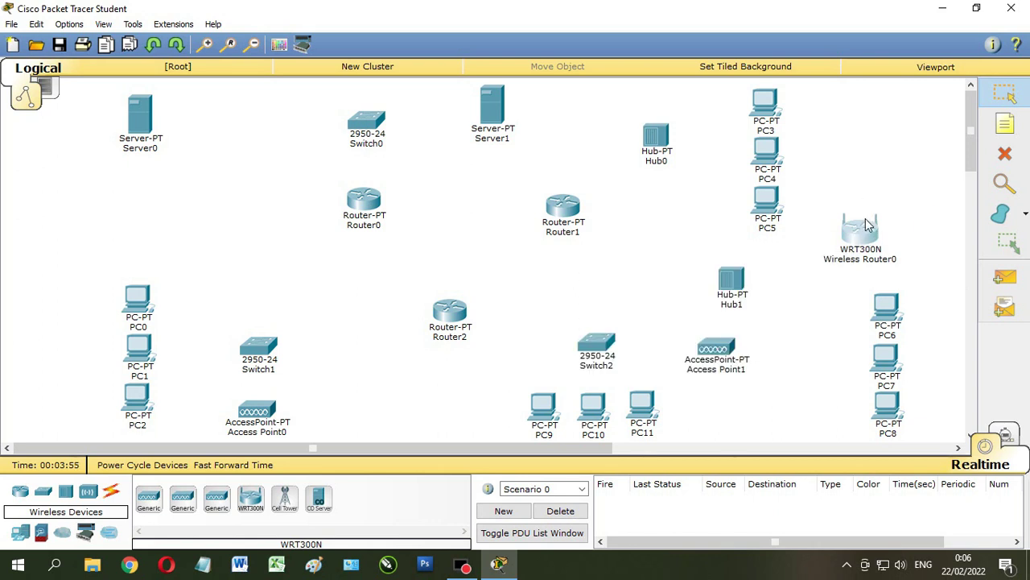
drag(868, 232, 889, 241)
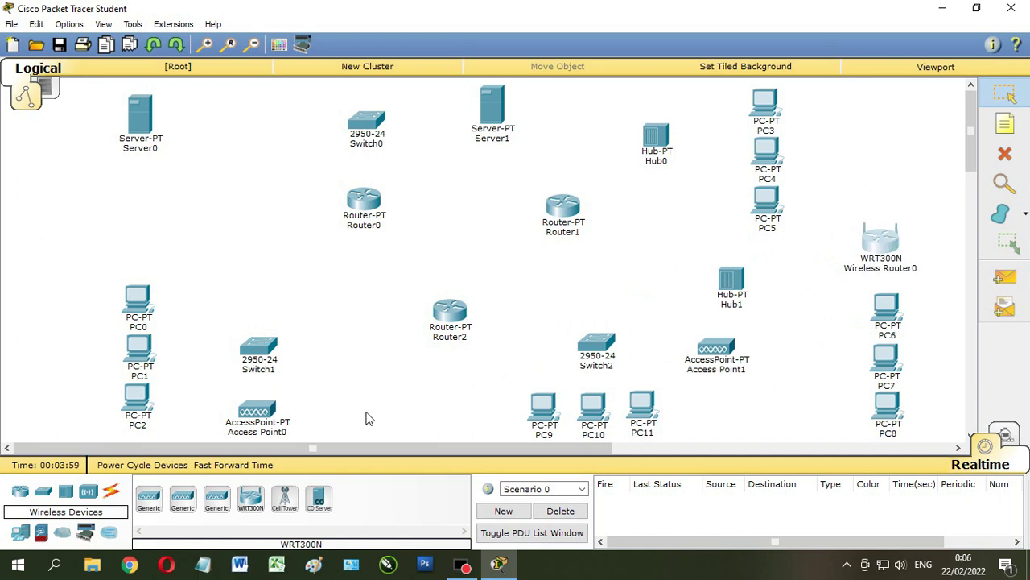
drag(894, 254, 705, 212)
drag(676, 140, 713, 143)
Rearrange PC3, PC4 and PC5 into a horizontal row in the workspace's upper-right area and move Wireless Router0 beneath them.
mouse_move(770, 102)
mouse_down()
mouse_move(629, 103)
mouse_move(769, 101)
mouse_up()
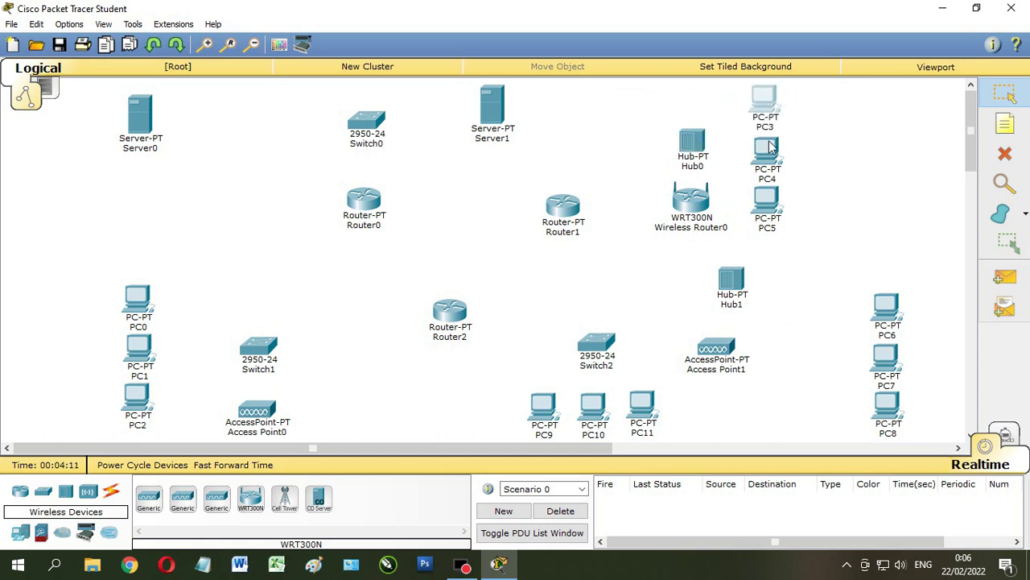
drag(769, 150, 831, 105)
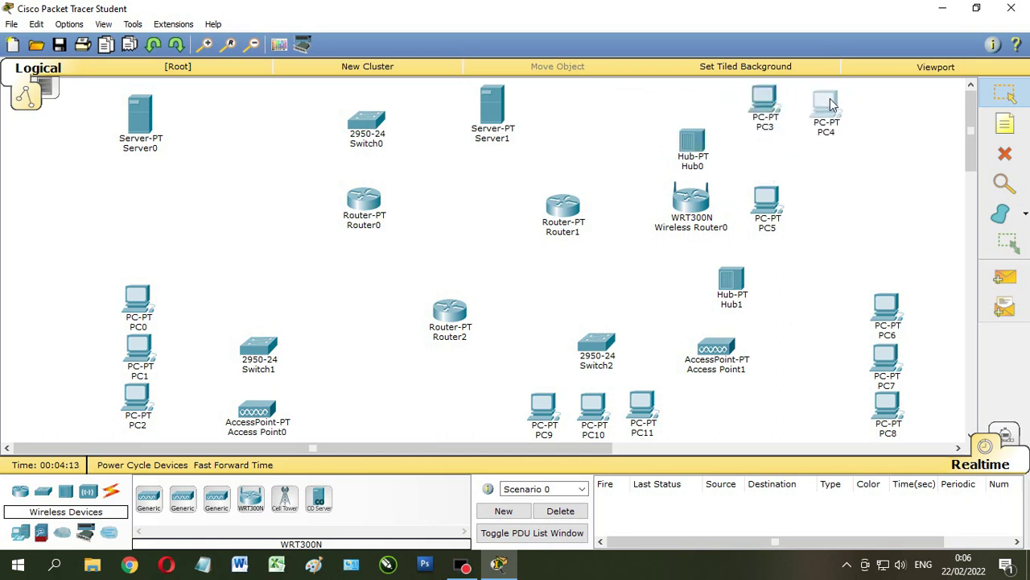
drag(769, 199, 886, 105)
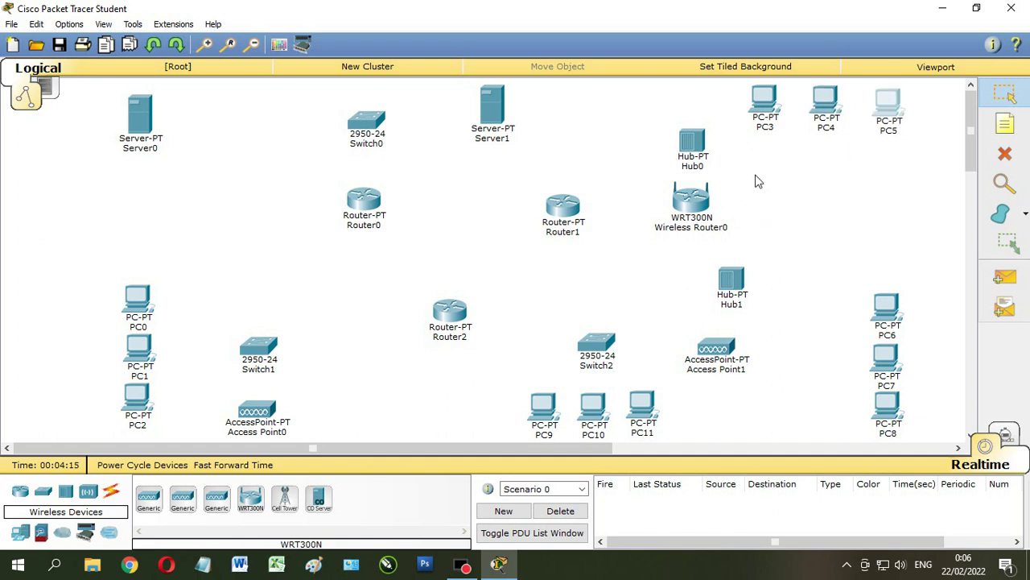
drag(698, 206, 792, 198)
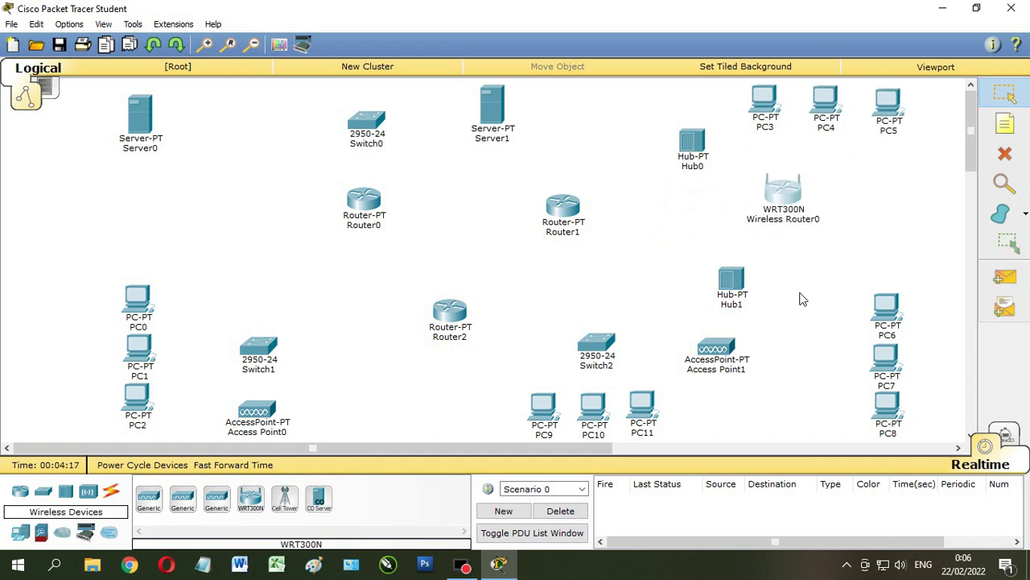
Move PC6, PC7 and PC8 into a spaced column near the workspace's right edge and position Hub1 below Wireless Router0.
drag(739, 292, 704, 292)
drag(884, 308, 925, 222)
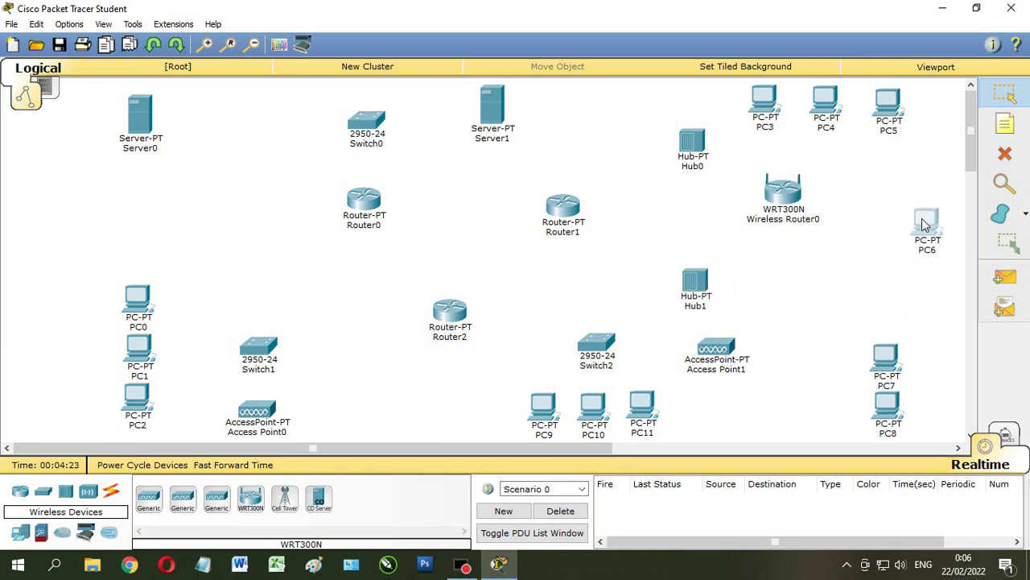
drag(895, 359, 940, 285)
drag(900, 408, 948, 349)
drag(697, 283, 794, 282)
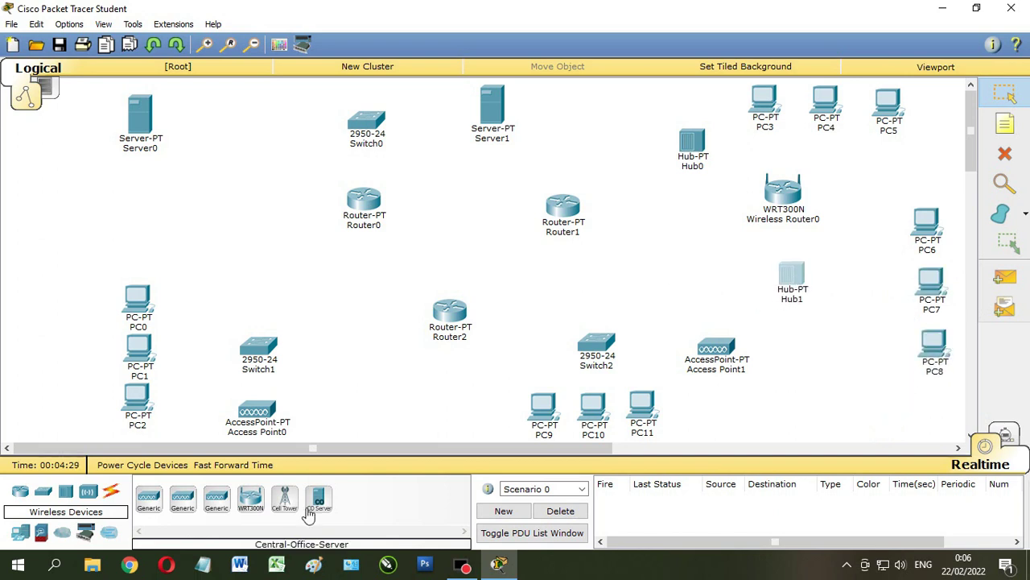
Place a second WRT300N wireless router between Access Point1 and PC8, and nudge Access Point1 slightly left of it.
click(250, 497)
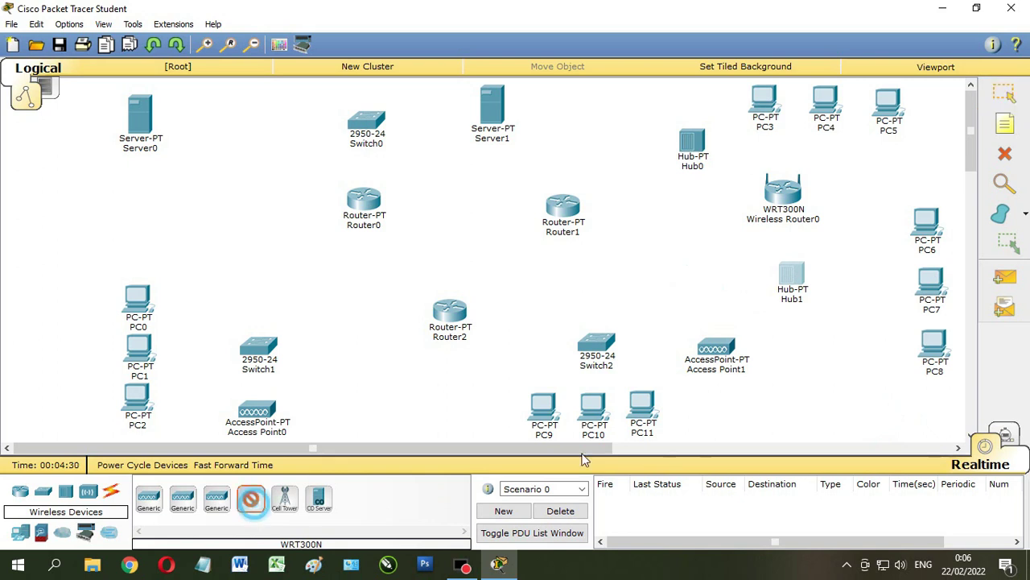
click(817, 345)
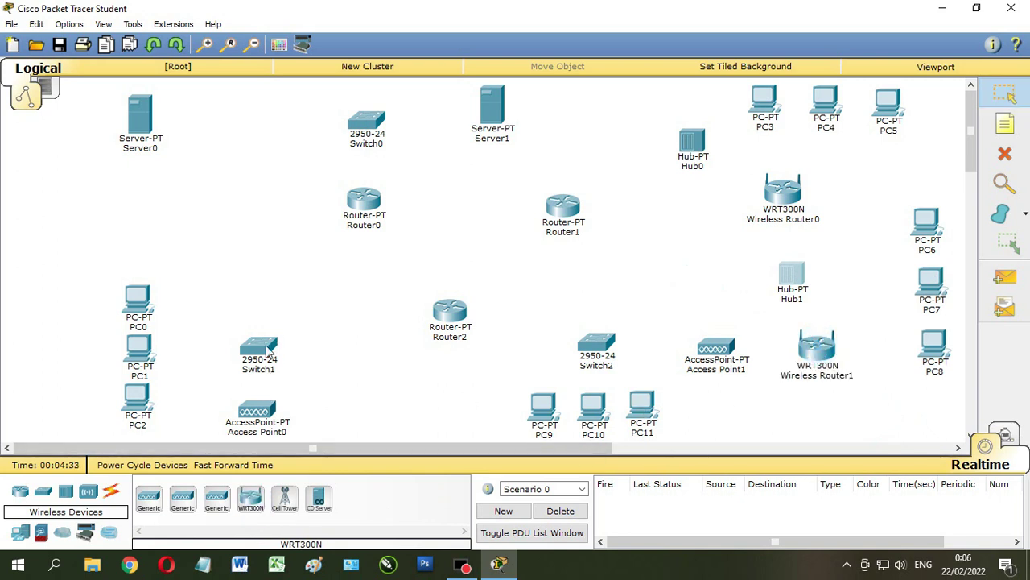
drag(722, 364, 711, 360)
drag(821, 357, 827, 351)
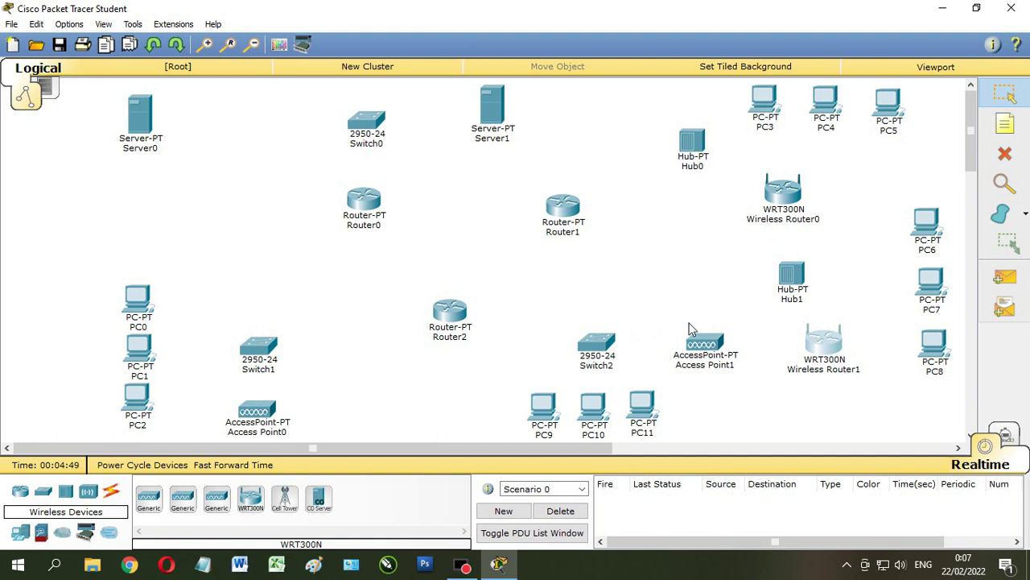
click(774, 405)
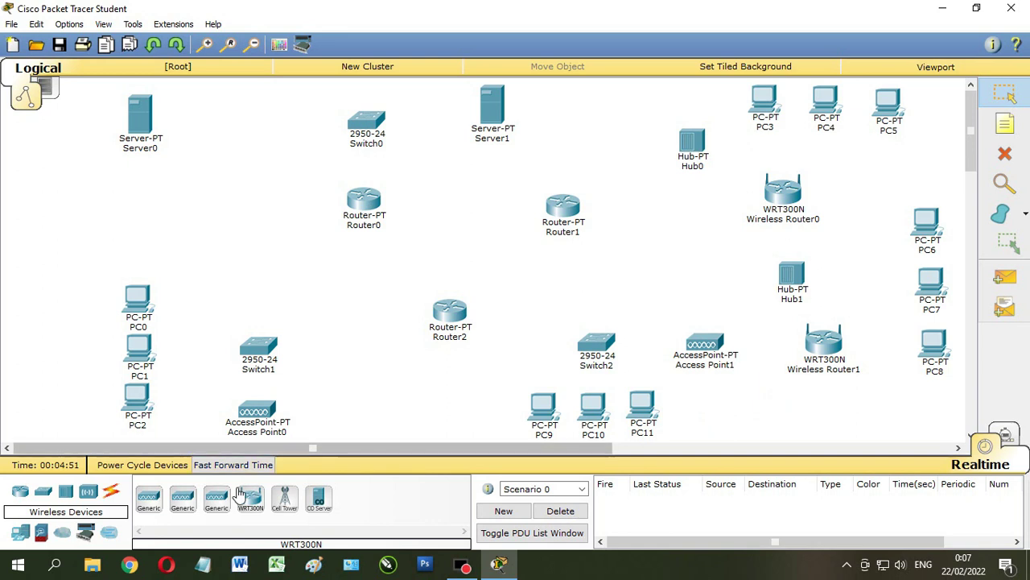
Place a generic Cloud-PT between Server0 and Switch0 and a DSL-Modem-PT below it, left of Router0.
click(86, 536)
click(148, 499)
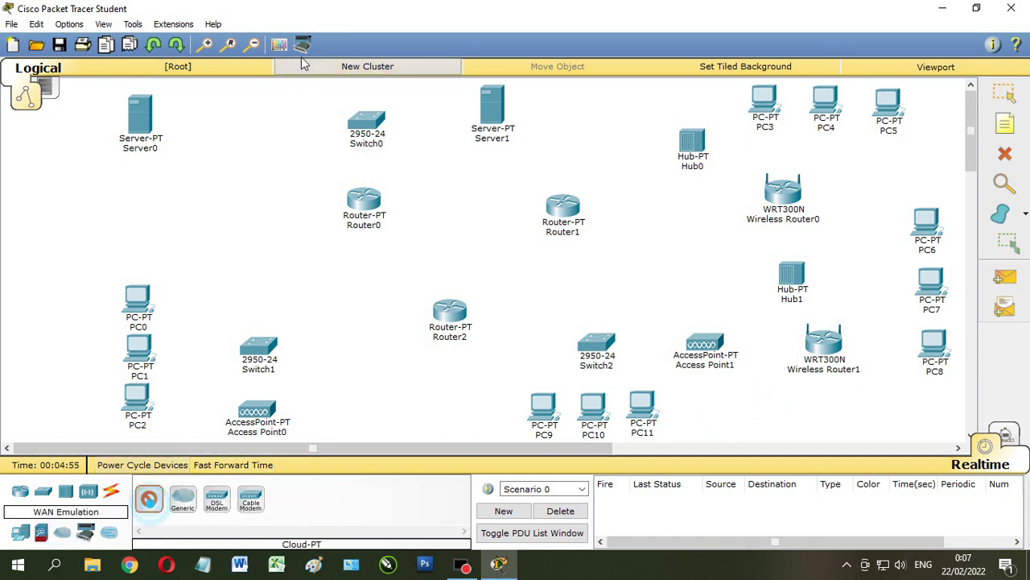
click(240, 114)
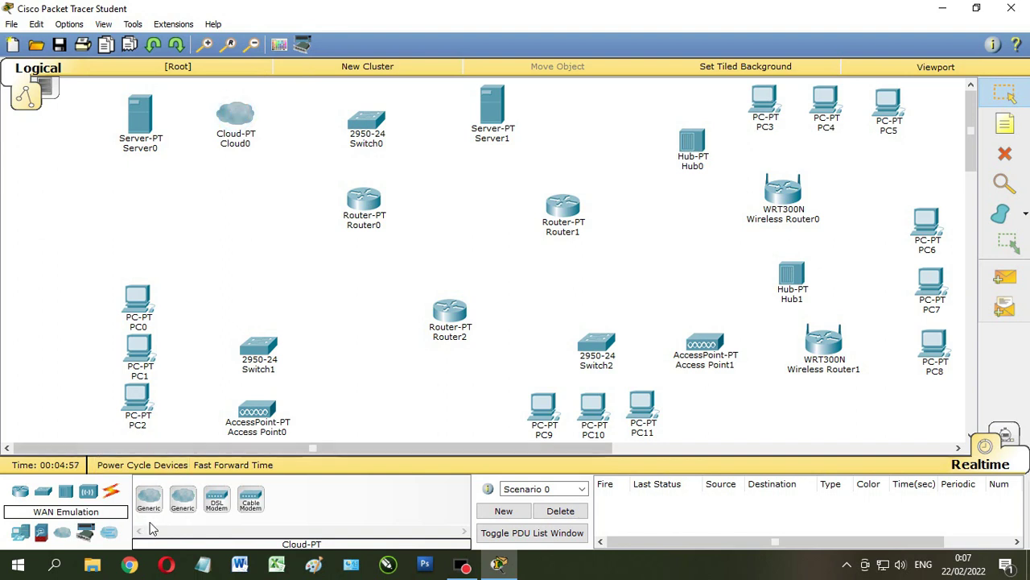
click(215, 503)
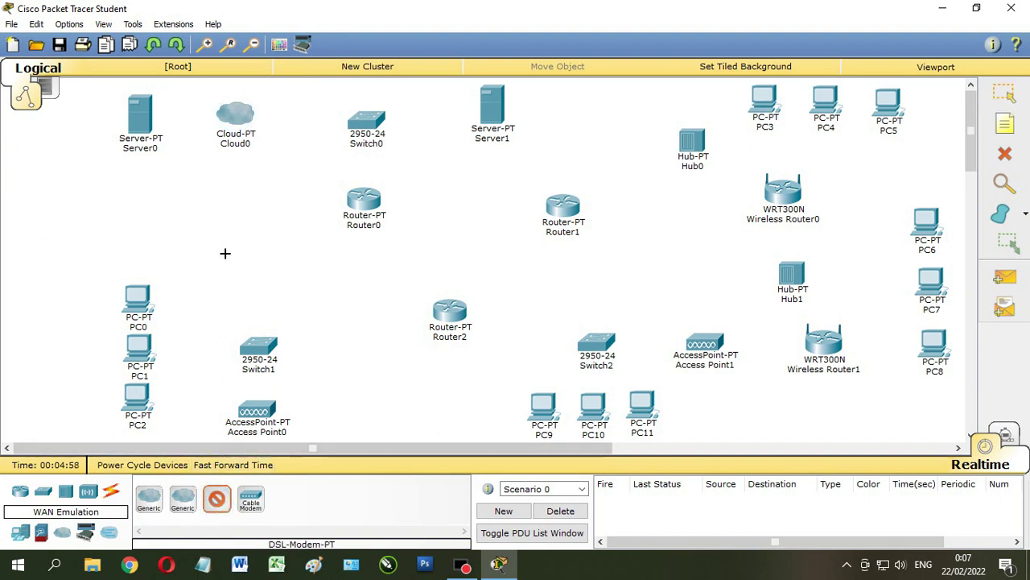
click(238, 200)
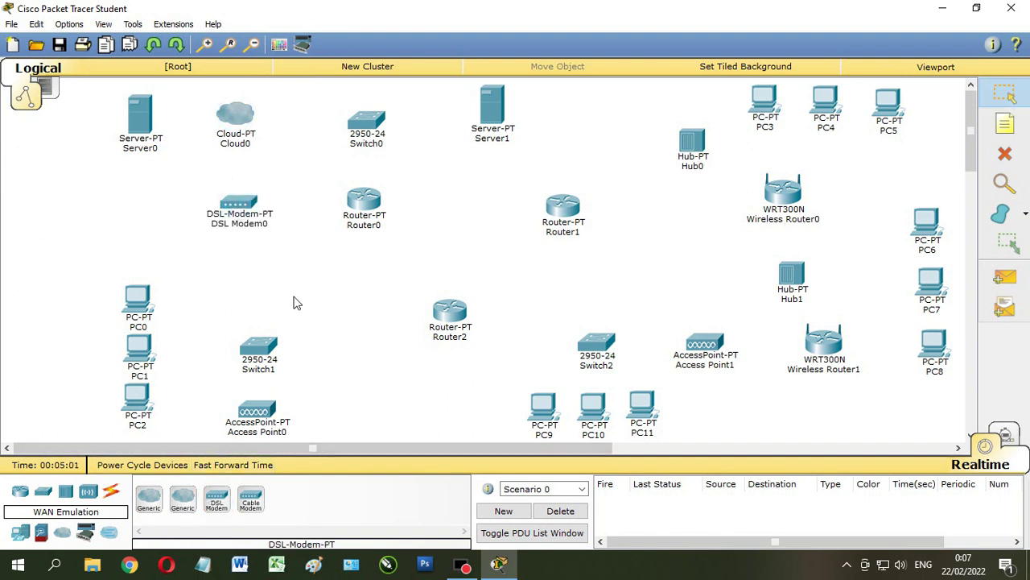
Install a PT-ROUTER-NM-1CFE module in Router0's empty slot beside the existing modules and power the router on.
mouse_move(347, 215)
click(369, 201)
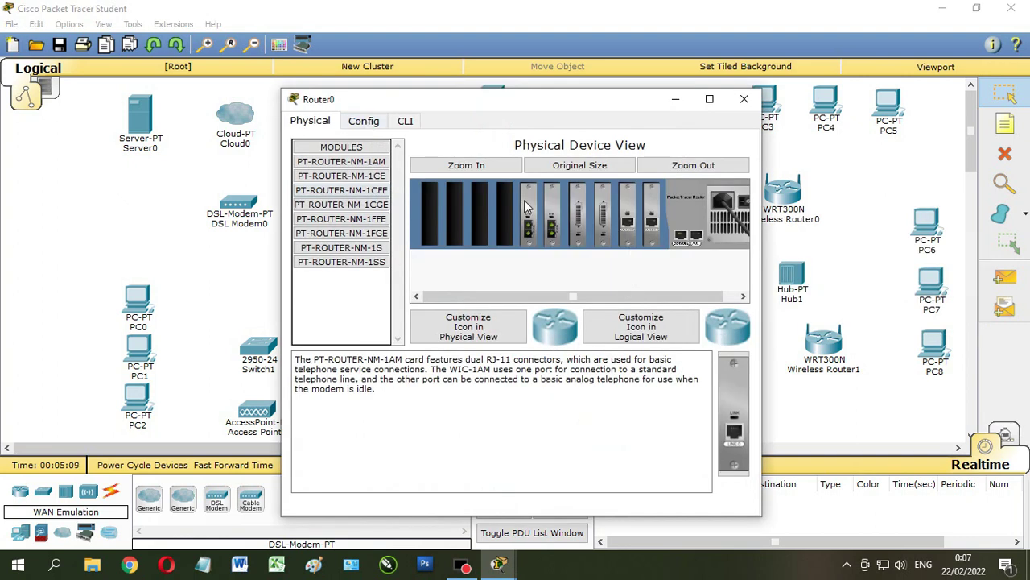
drag(530, 107, 733, 91)
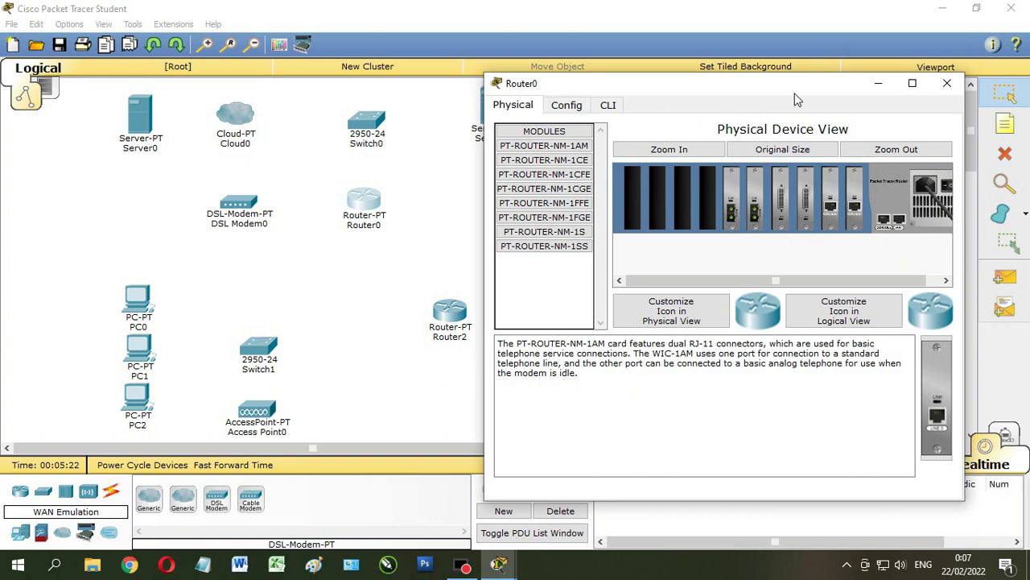
drag(793, 84, 710, 53)
drag(882, 206, 917, 206)
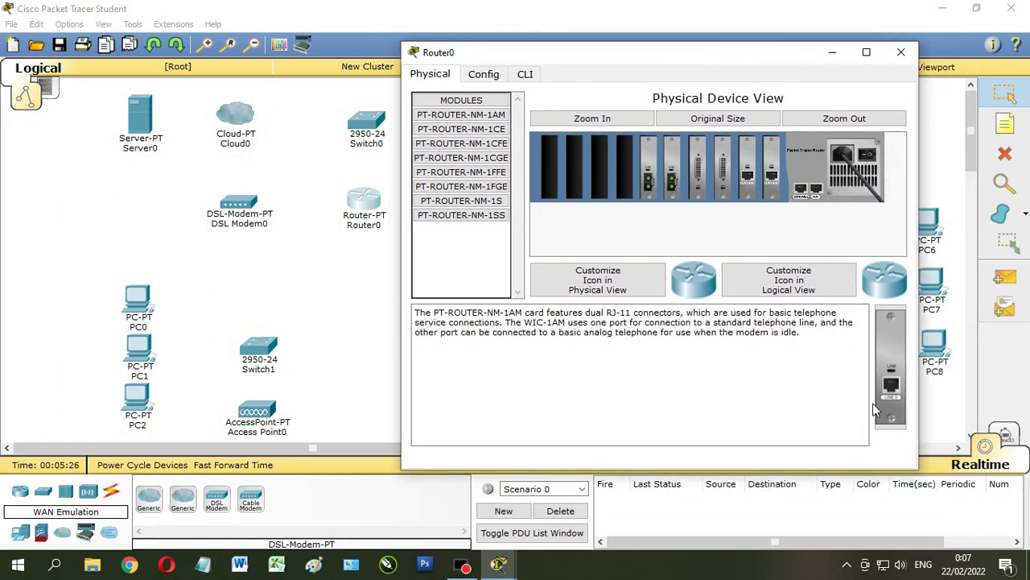
click(495, 144)
drag(496, 144, 627, 169)
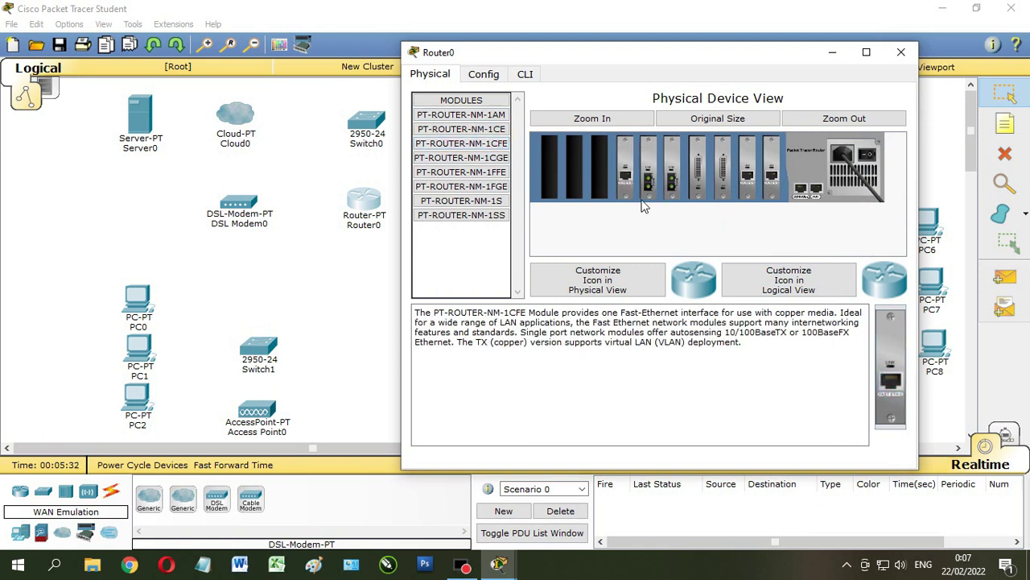
click(869, 158)
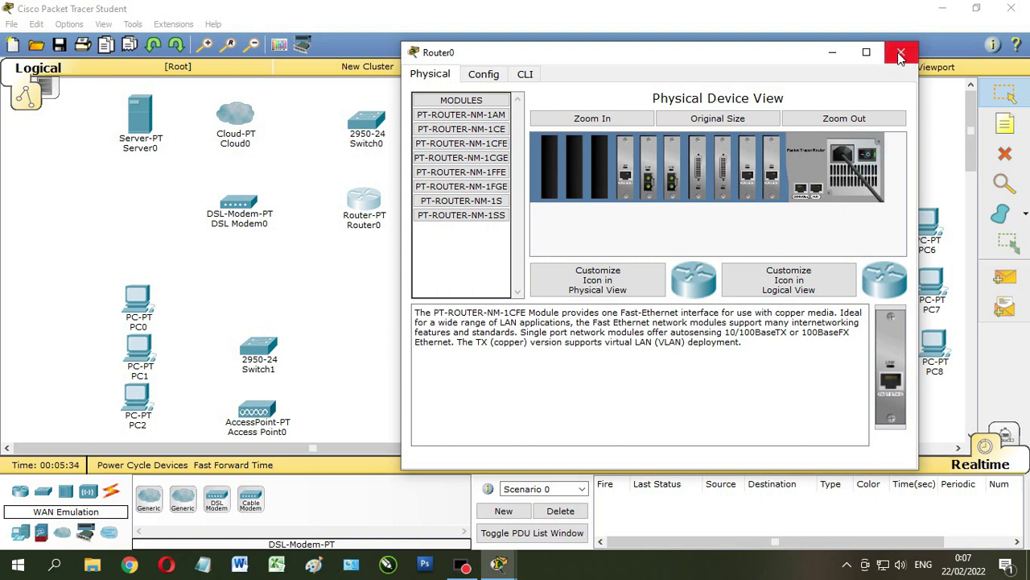
click(901, 51)
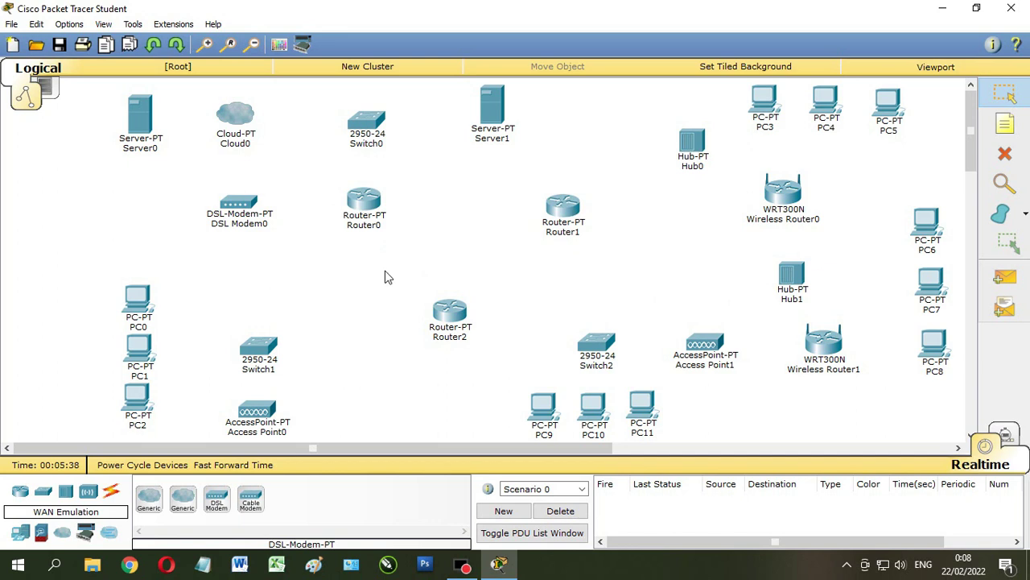
Enable Router0's FastEthernet0/0 interface with IP address 192.168.10.1 and subnet mask 255.255.255.0.
click(364, 203)
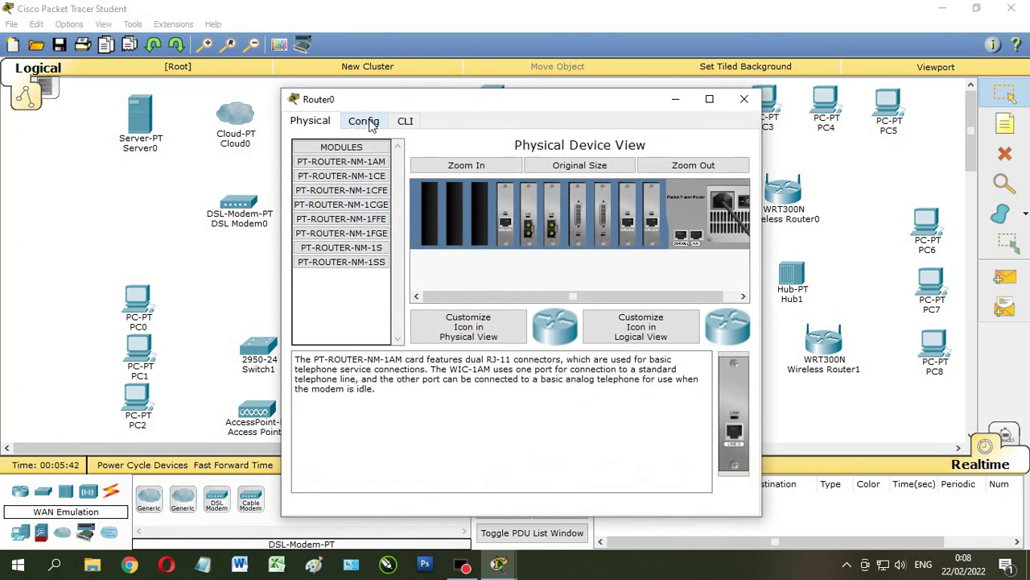
drag(407, 101, 562, 99)
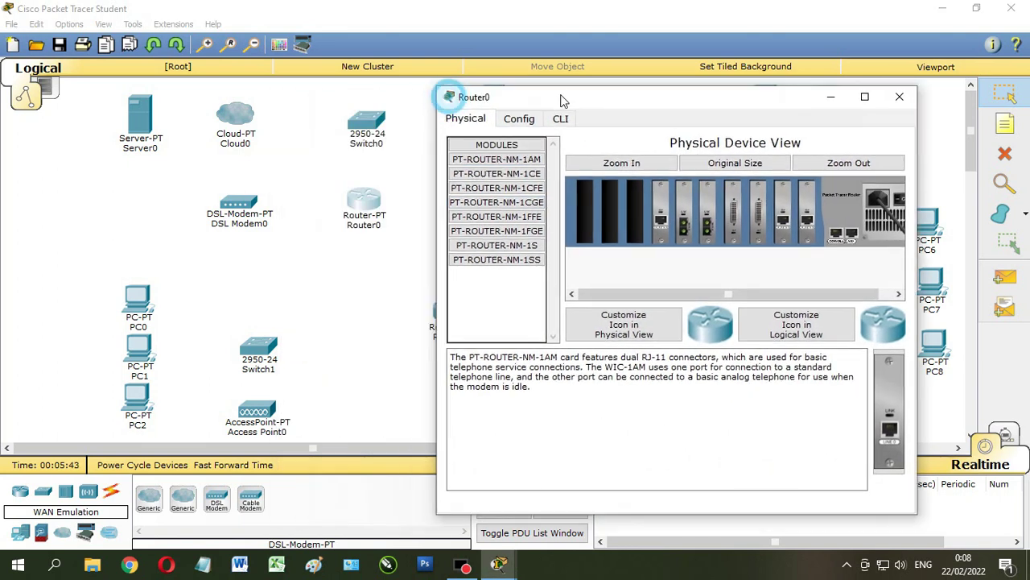
click(518, 119)
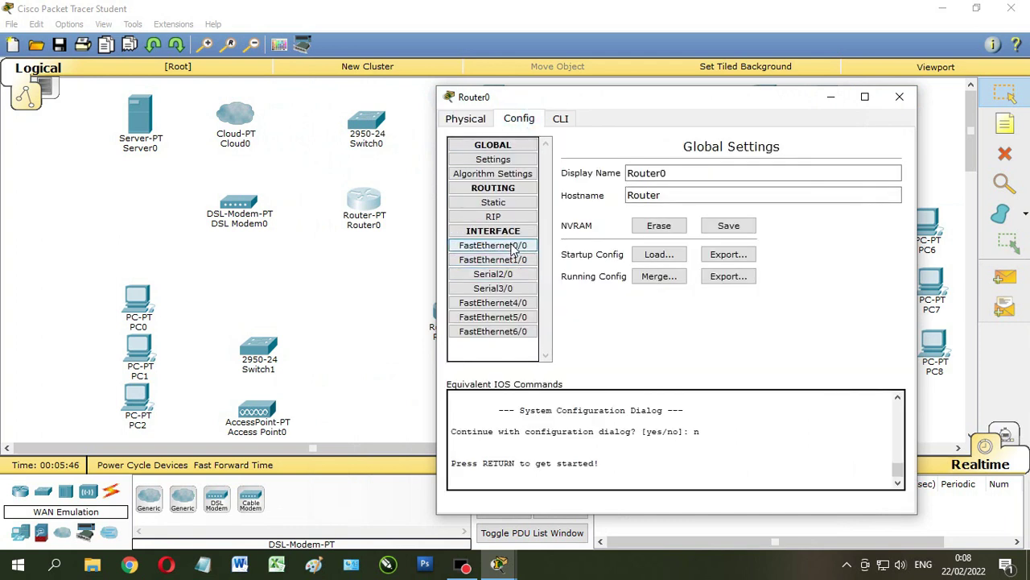
click(512, 246)
click(879, 161)
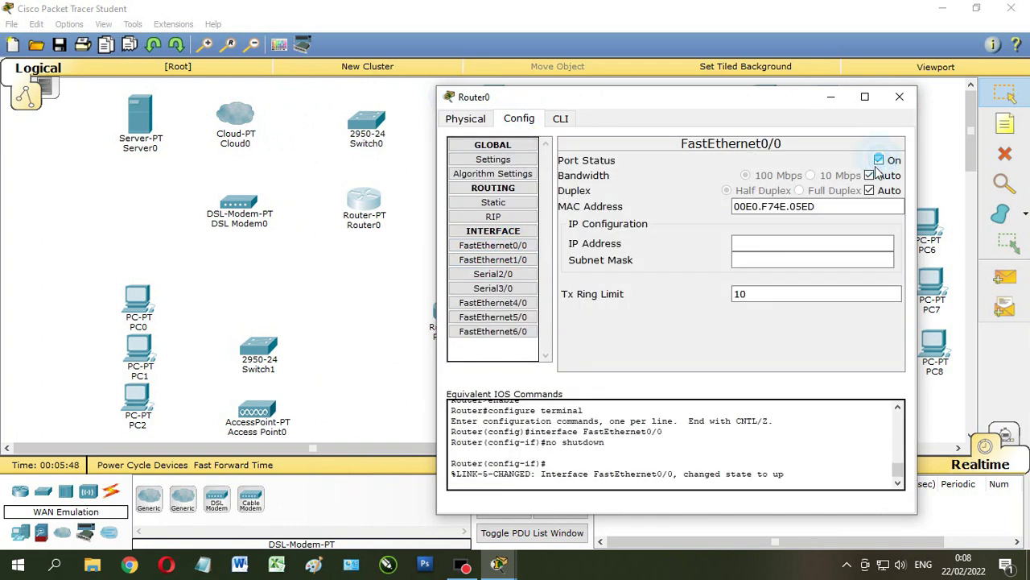
click(757, 242)
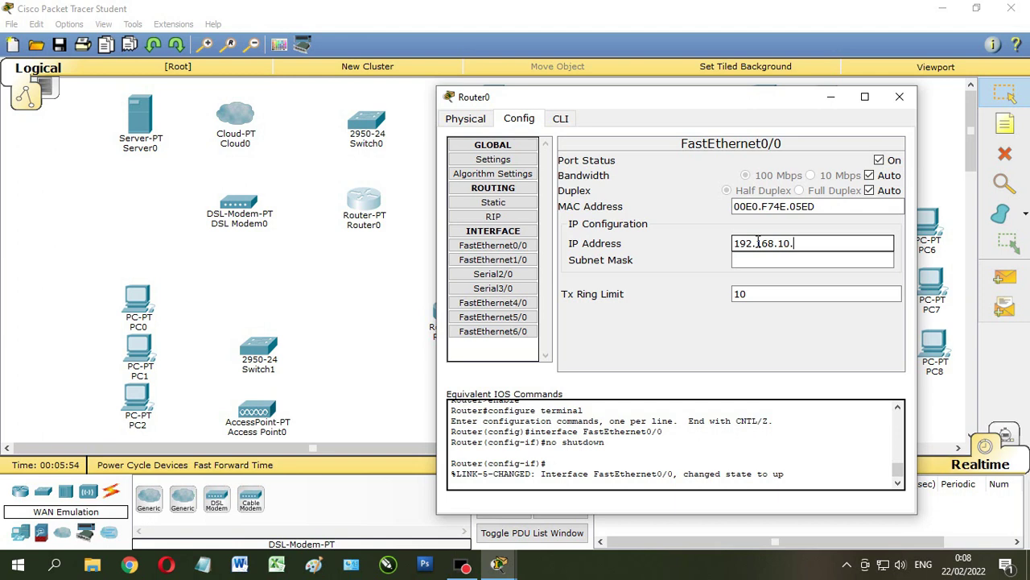
text(192.168.10.1)
click(779, 259)
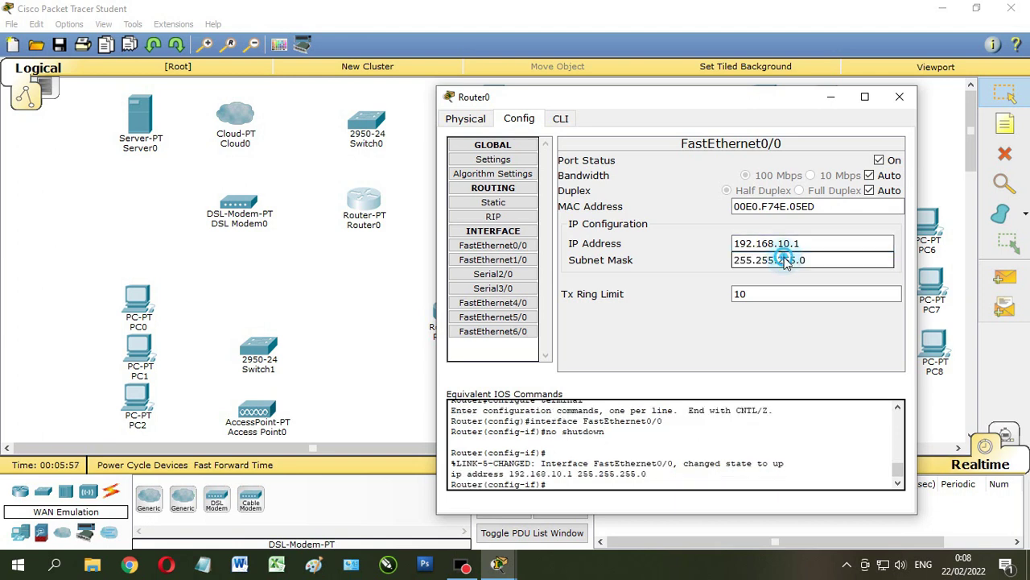
Enable Router0's FastEthernet1/0 interface with IP address 192.168.20.1 and subnet mask 255.255.255.0.
click(520, 261)
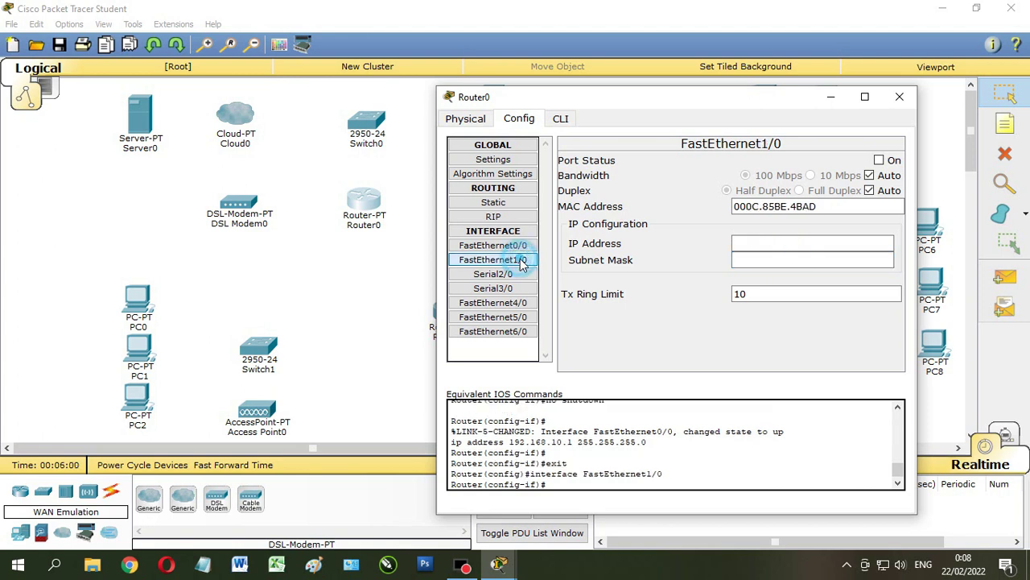
click(879, 160)
click(797, 241)
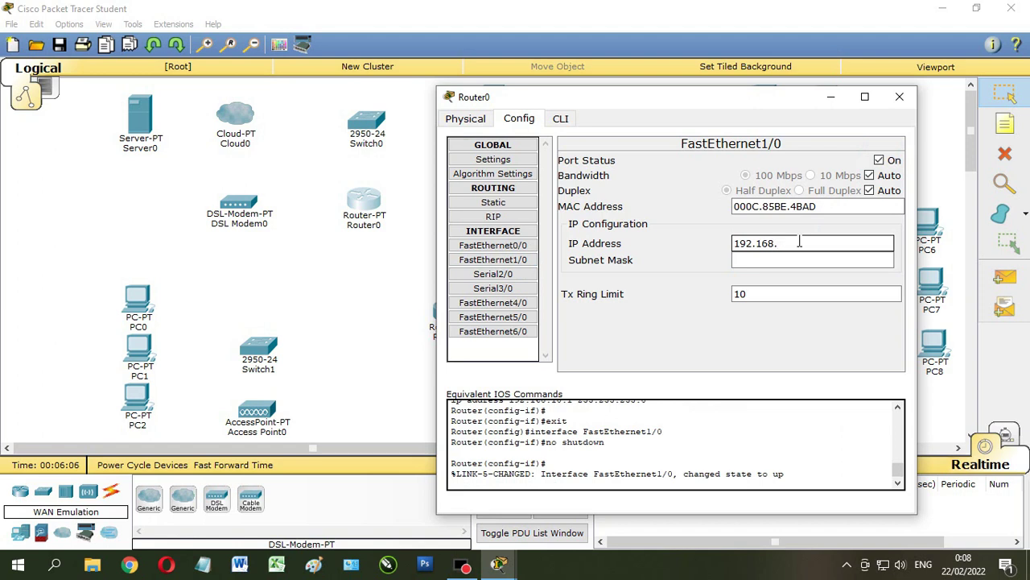
click(800, 259)
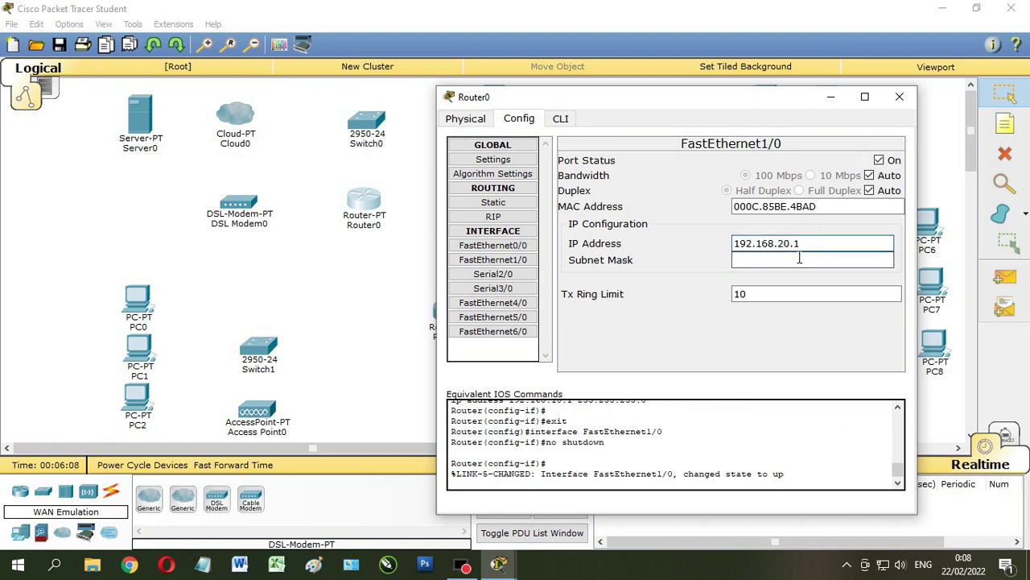
Enable Router0's FastEthernet6/0 interface with IP address 192.168.30.1 and subnet mask 255.255.255.0, and review the three configured FastEthernet interfaces.
click(493, 330)
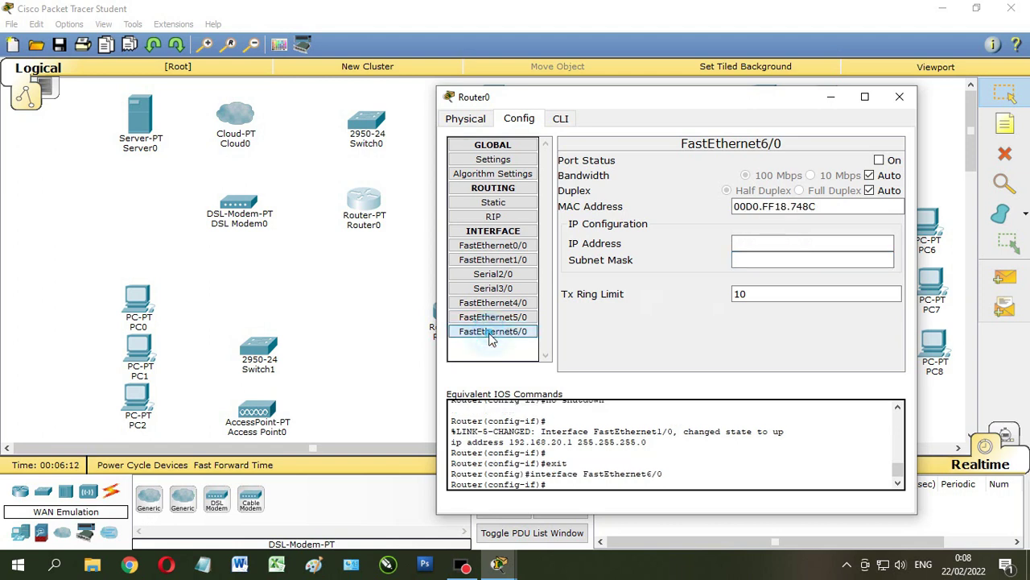
click(880, 160)
click(803, 246)
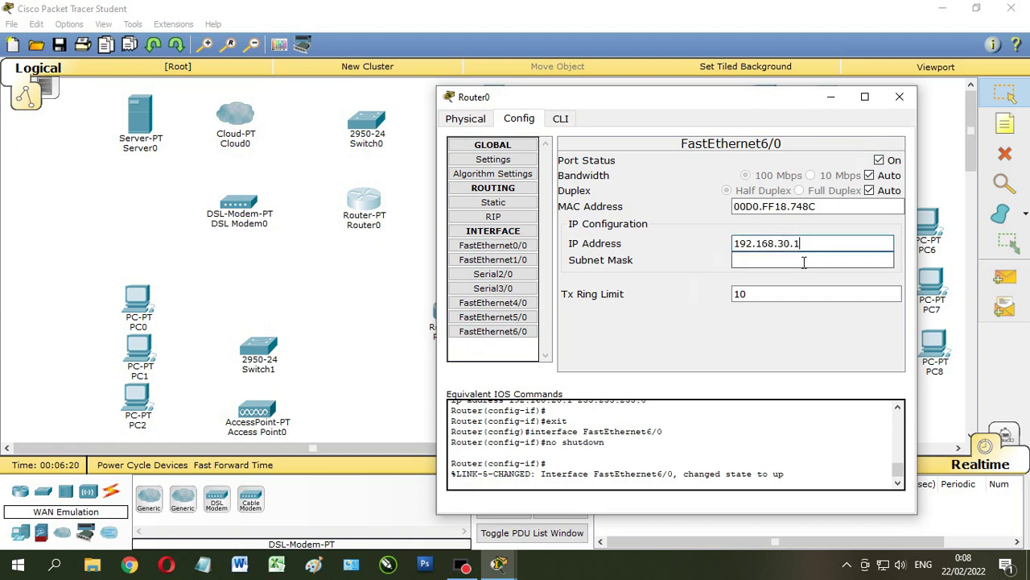
click(803, 260)
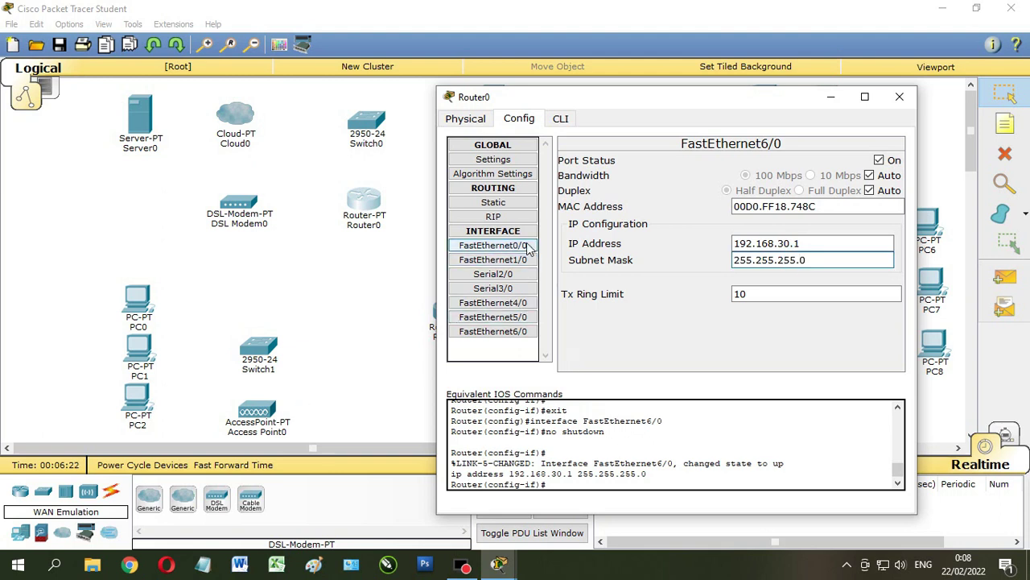
click(493, 245)
click(755, 263)
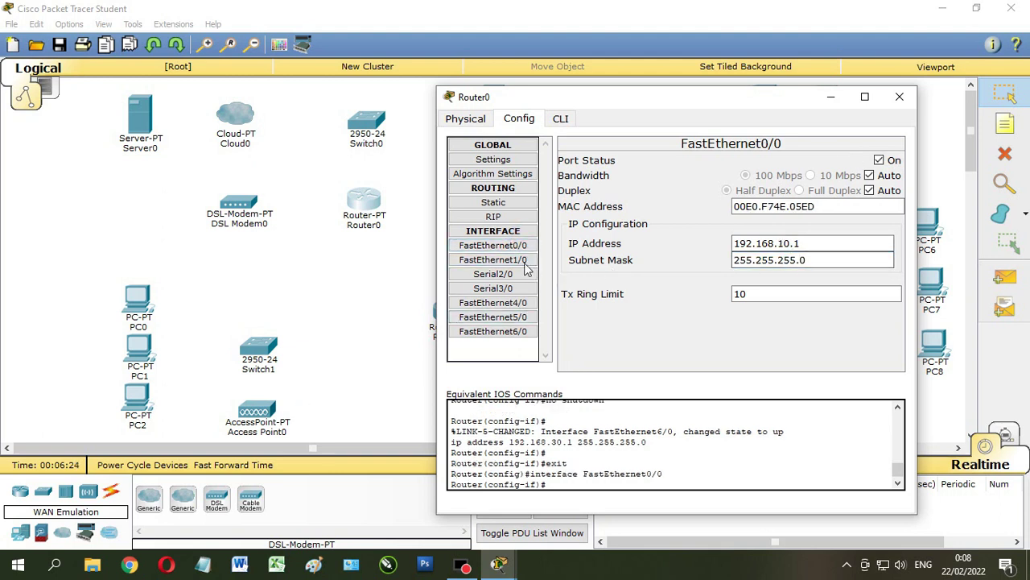
click(493, 260)
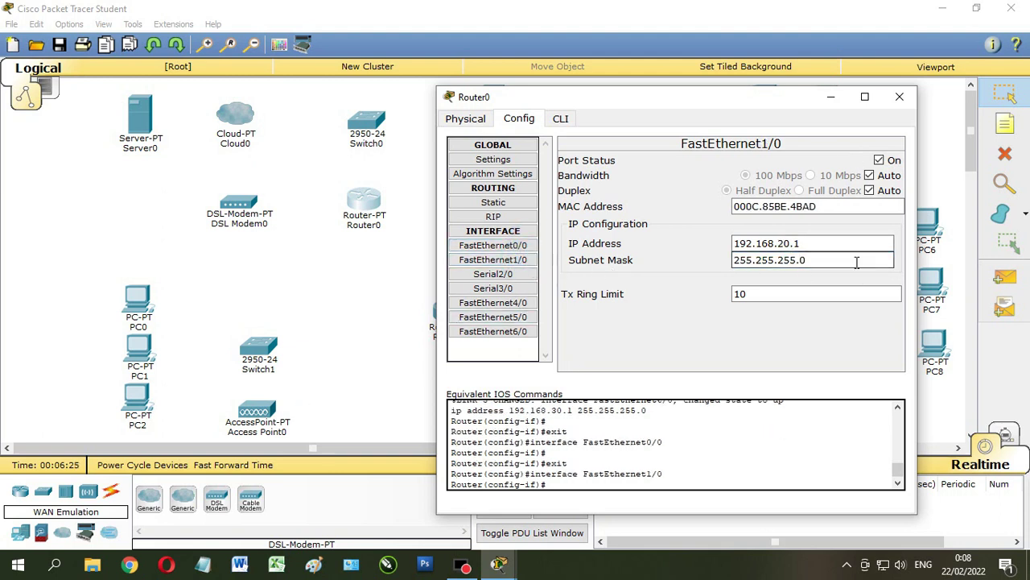
click(494, 331)
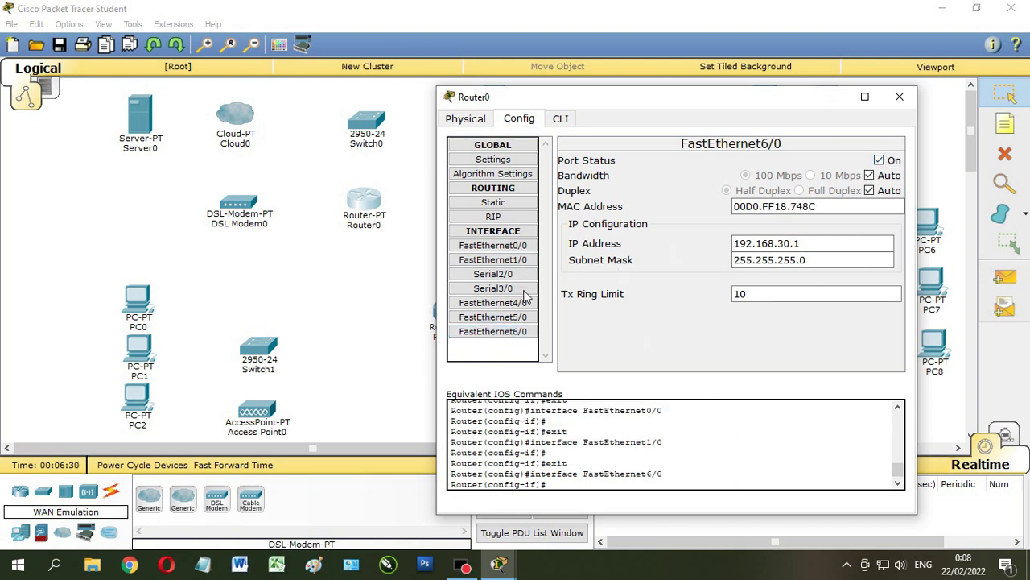
Enable Router0's Serial2/0 interface with clock rate 64000, IP address 192.168.70.1 and subnet mask 255.255.255.0.
click(493, 274)
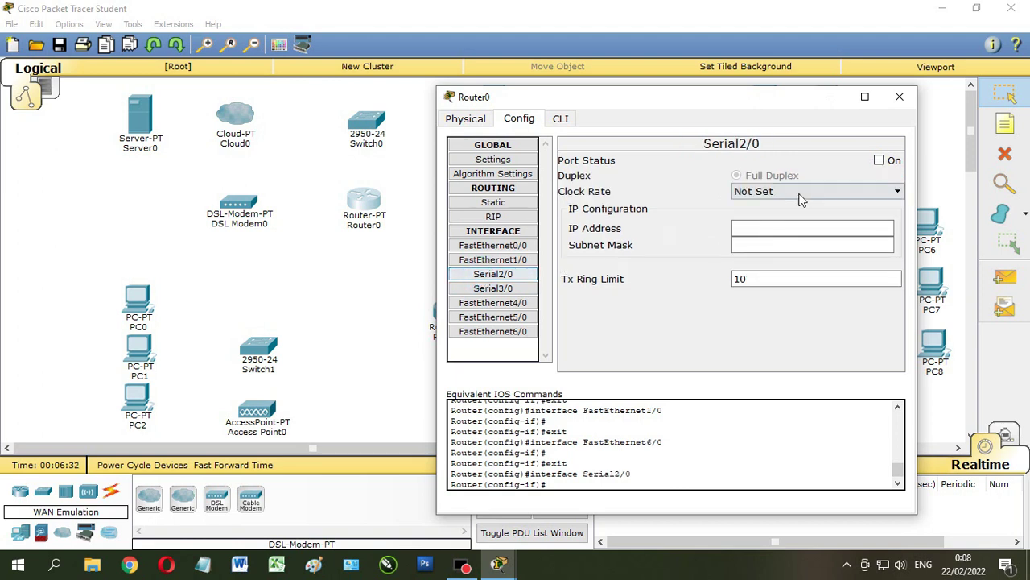
click(879, 161)
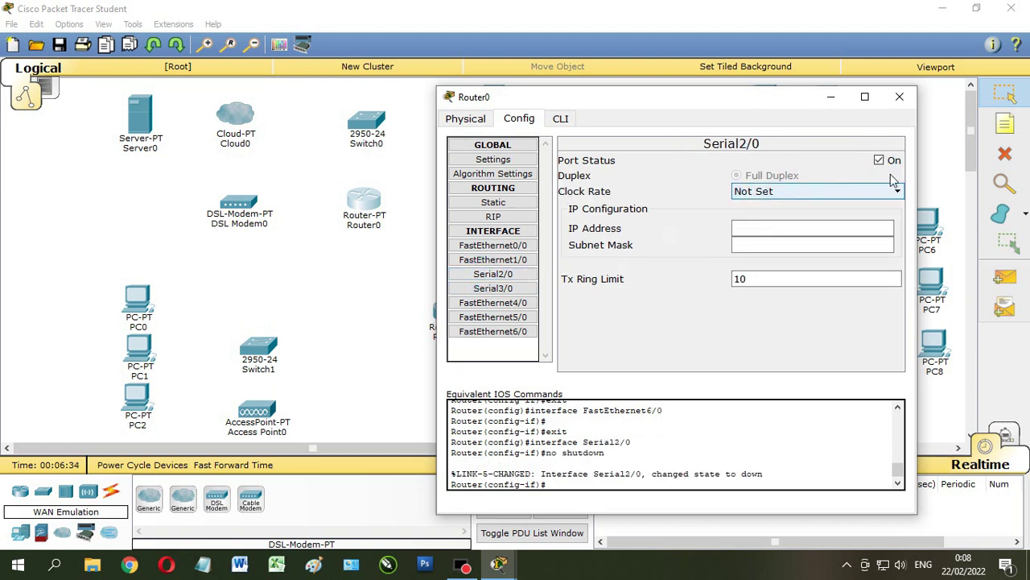
click(879, 160)
click(893, 193)
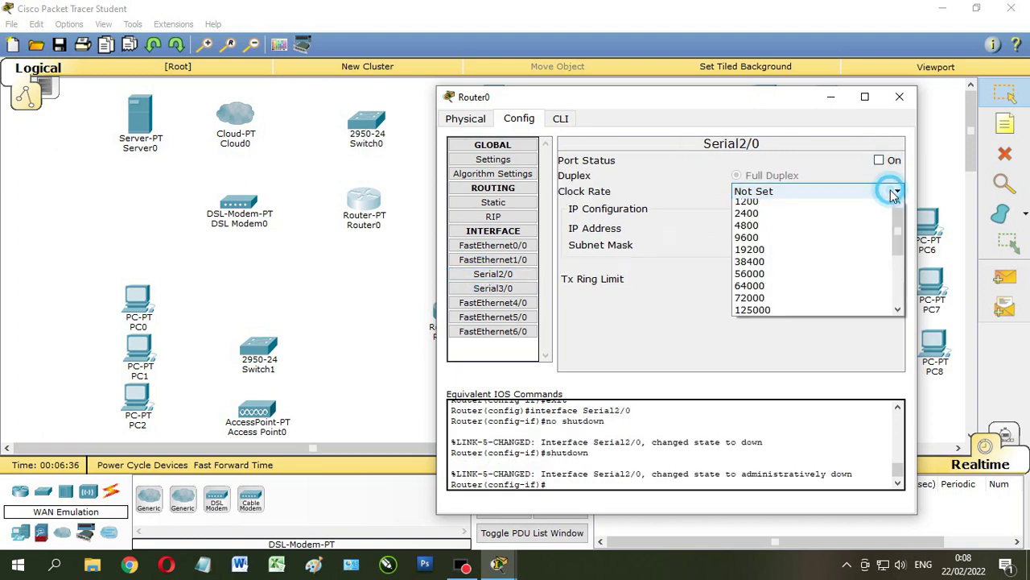
scroll(894, 281, up, 4)
click(749, 290)
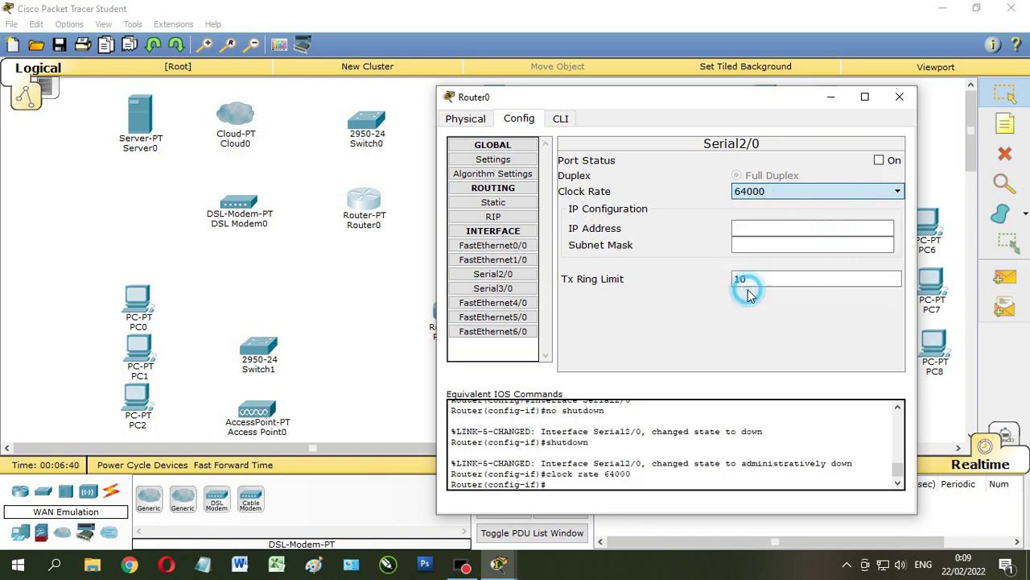
click(879, 160)
click(745, 231)
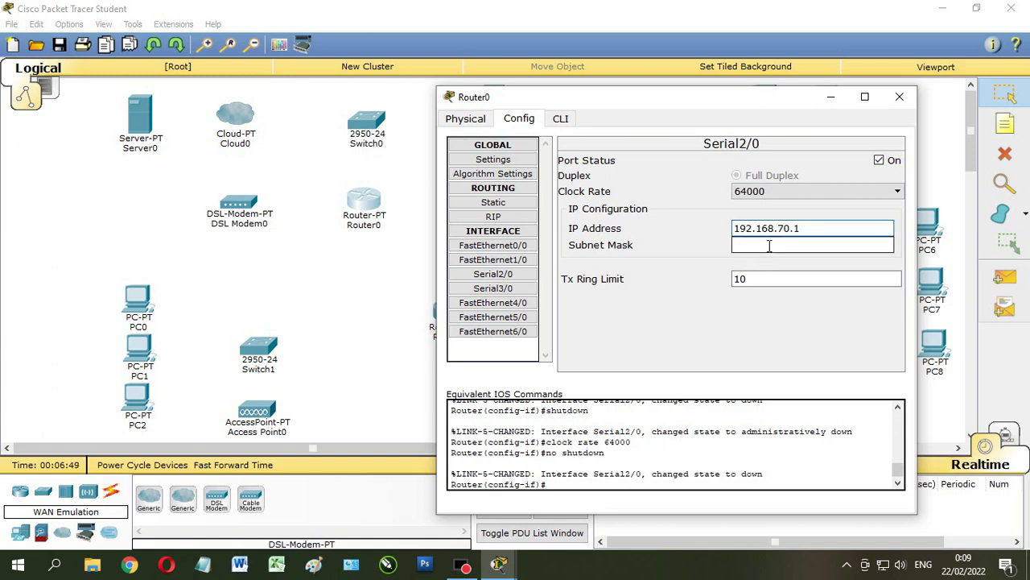
click(769, 246)
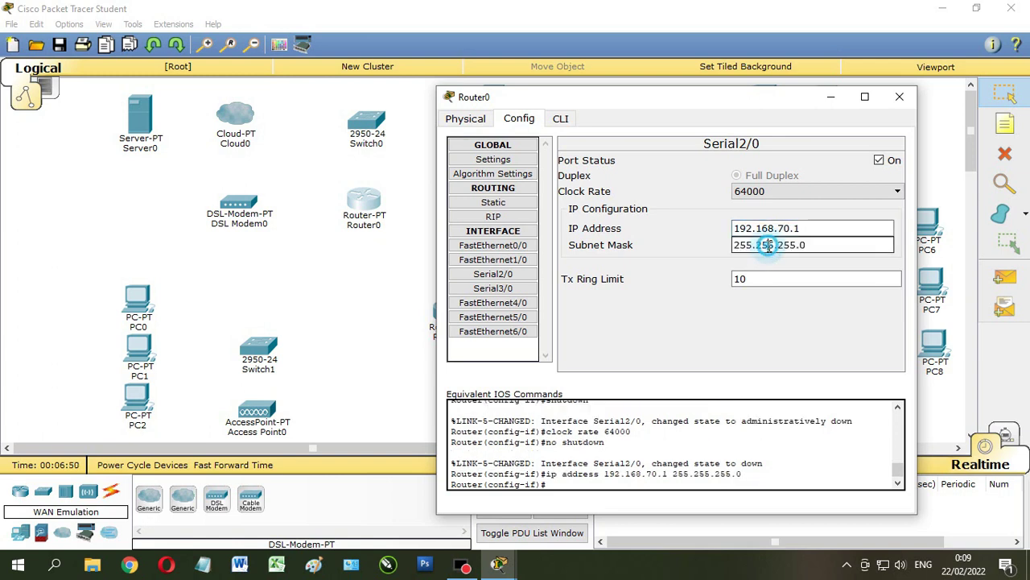
Enable Router0's Serial3/0 with clock rate 64000, IP address 192.168.90.2 and mask 255.255.255.0, review both serial interfaces and close the router's configuration.
click(505, 290)
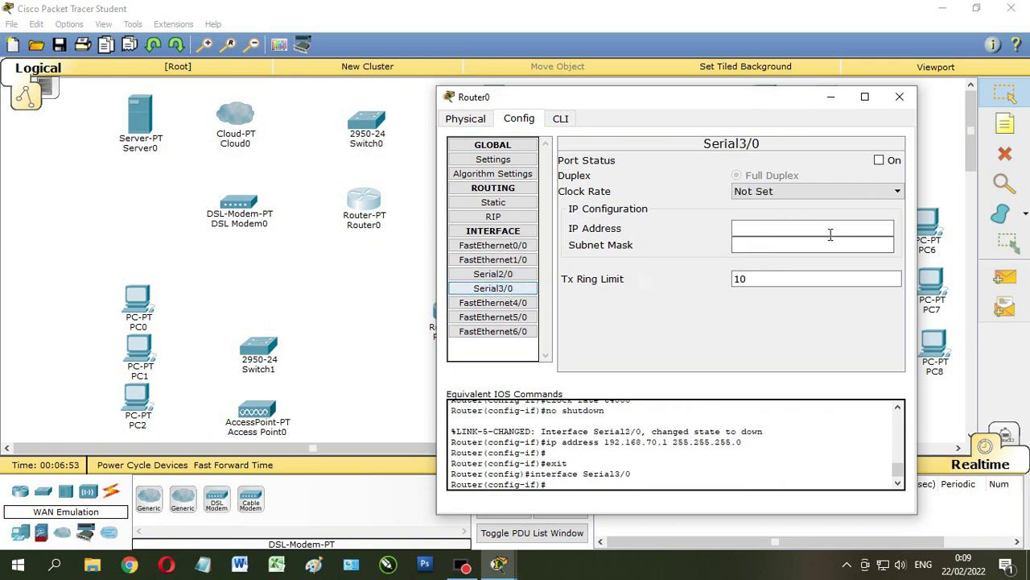
click(856, 196)
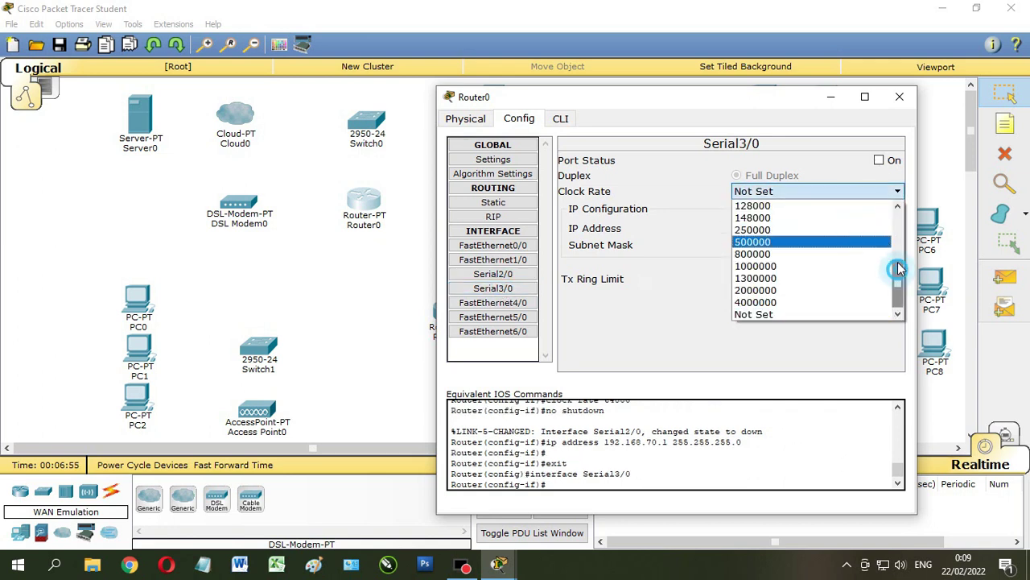
scroll(900, 268, up, 4)
click(798, 290)
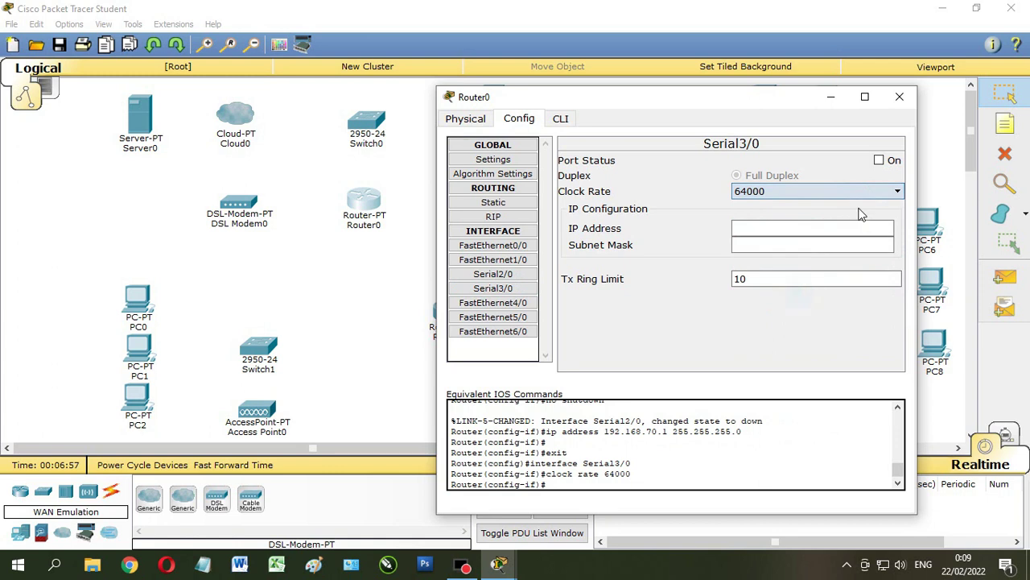
click(879, 160)
click(776, 231)
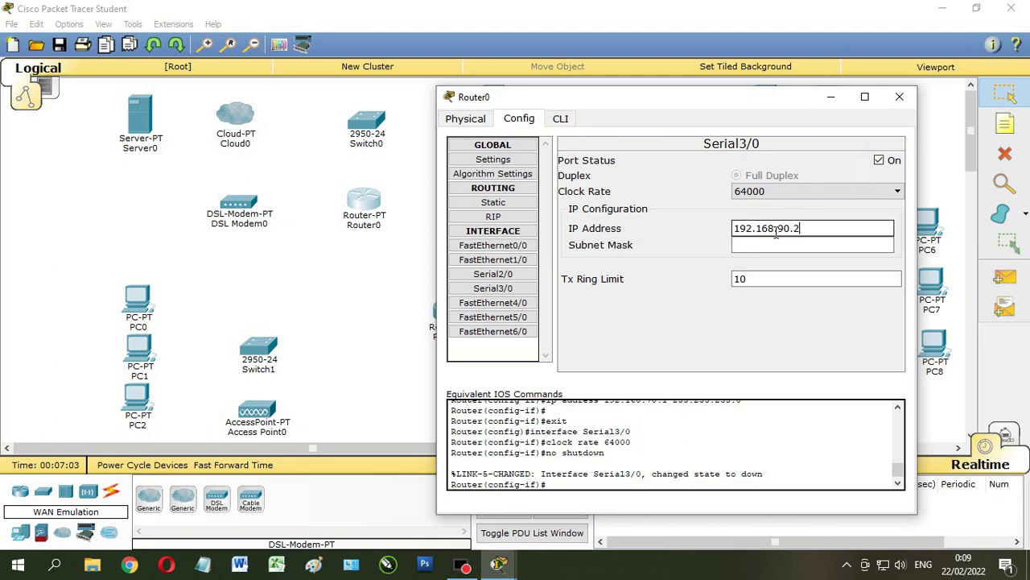
click(794, 245)
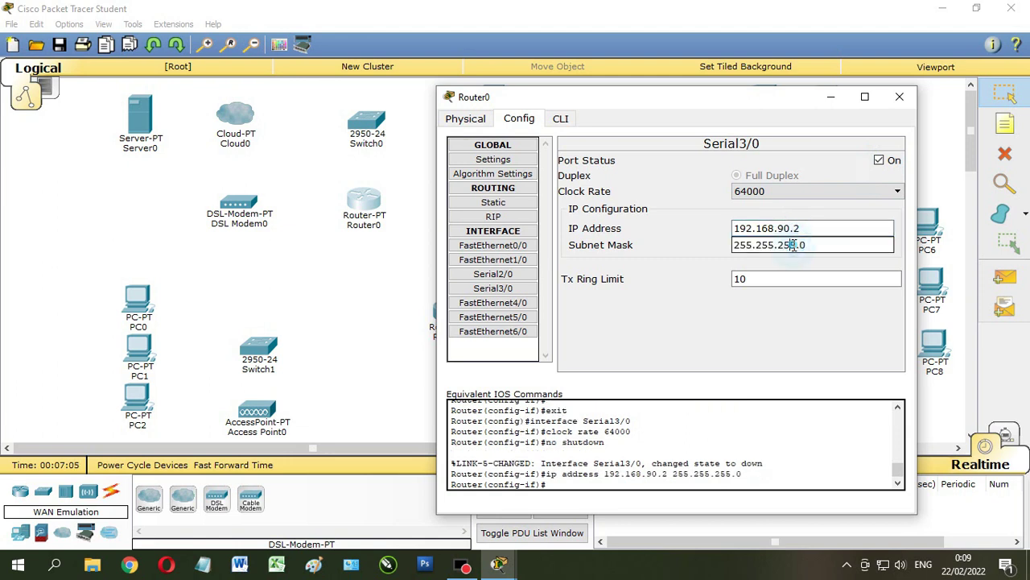
click(516, 275)
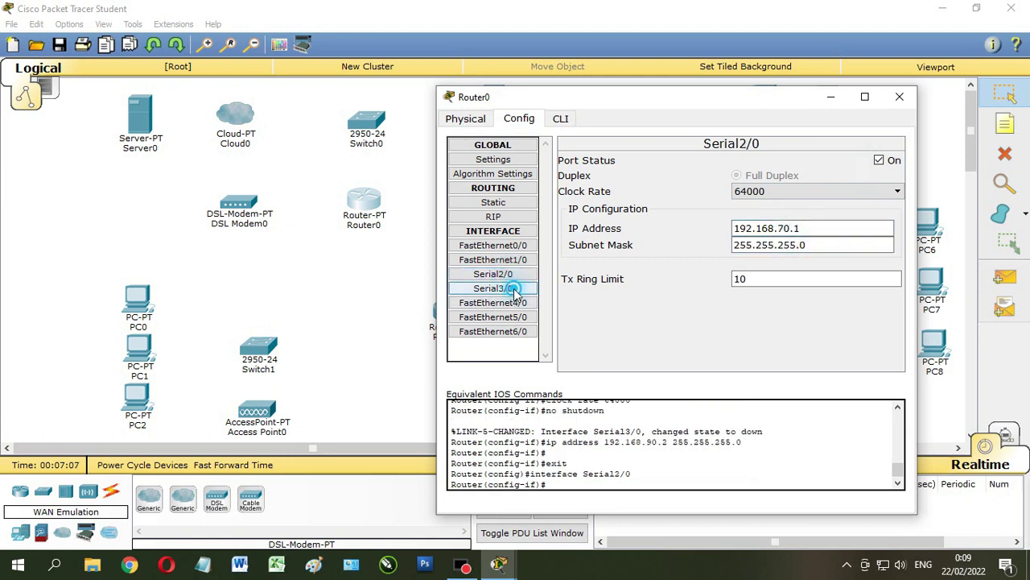
click(515, 289)
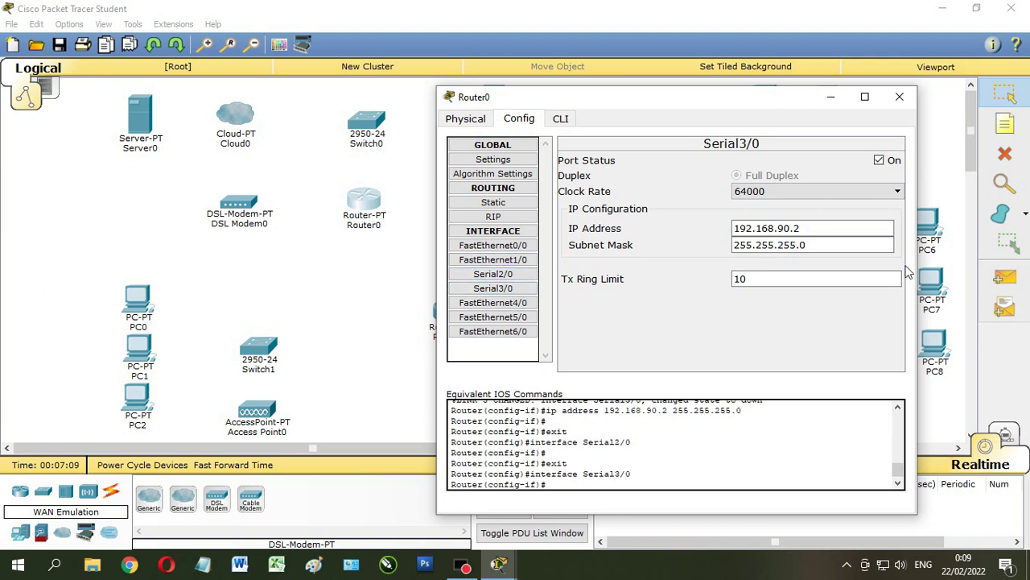
click(901, 99)
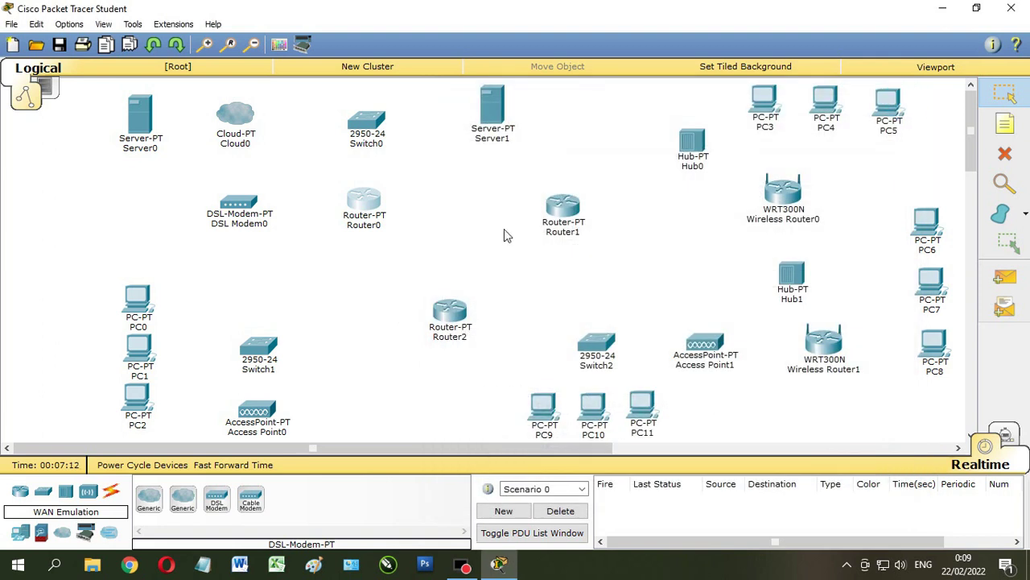
Enable Router1's FastEthernet0/0 interface with IP address 192.168.40.1 and subnet mask 255.255.255.0.
click(565, 207)
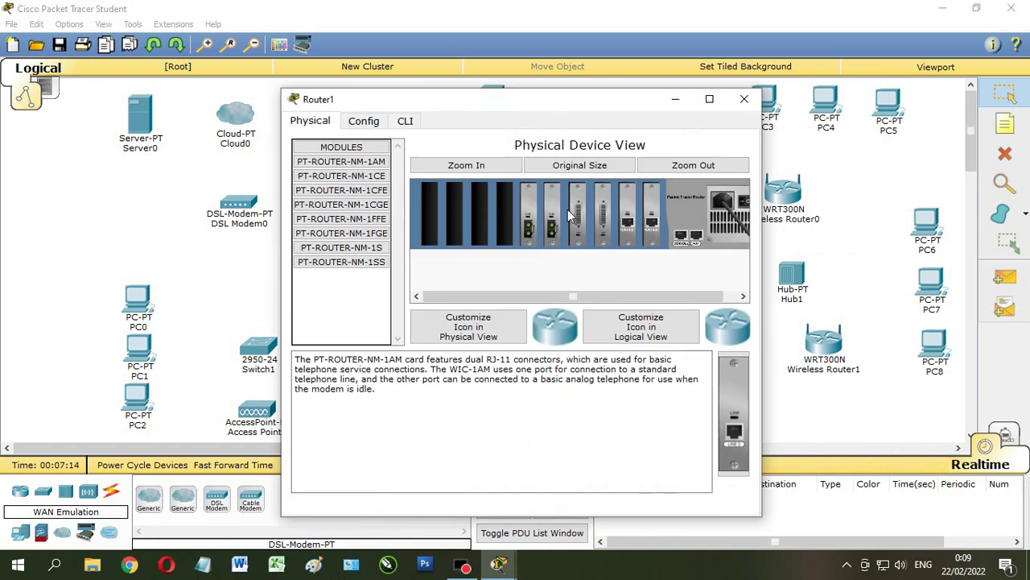
click(364, 120)
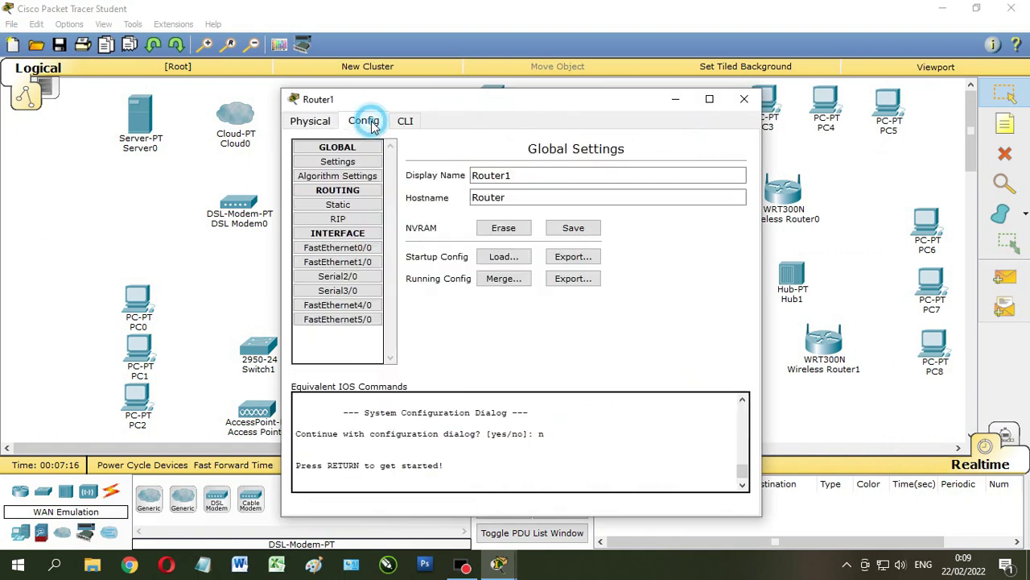
click(338, 247)
click(724, 162)
click(636, 249)
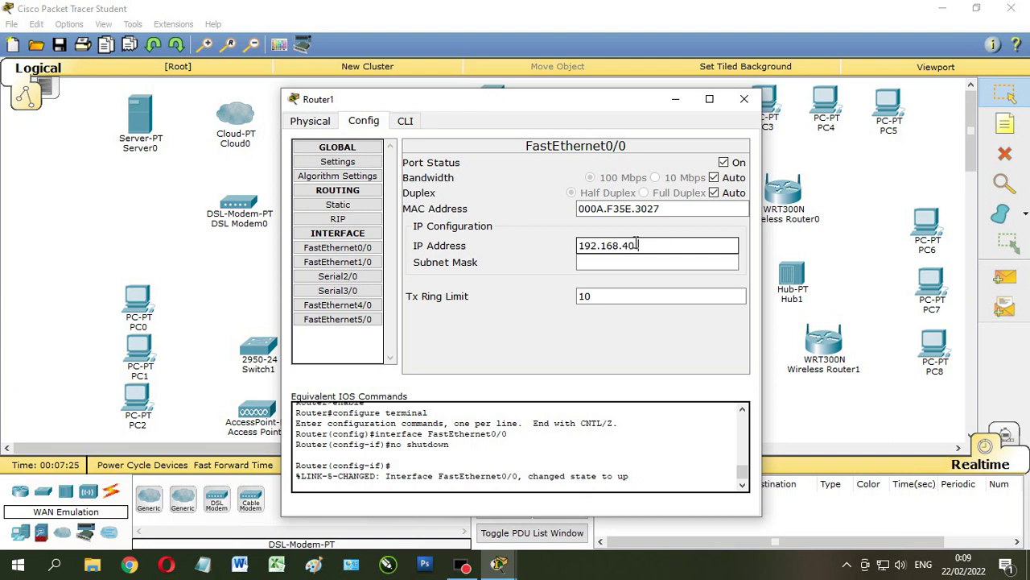
click(644, 262)
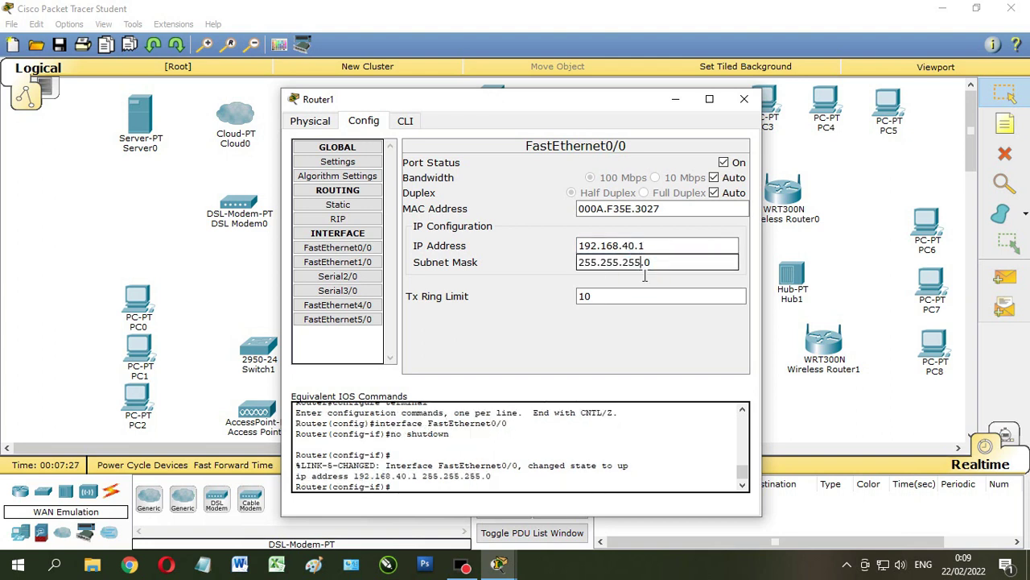
Enable Router1's FastEthernet1/0 interface with IP address 192.168.50.1 and subnet mask 255.255.255.0, and review both configured FastEthernet interfaces.
click(359, 265)
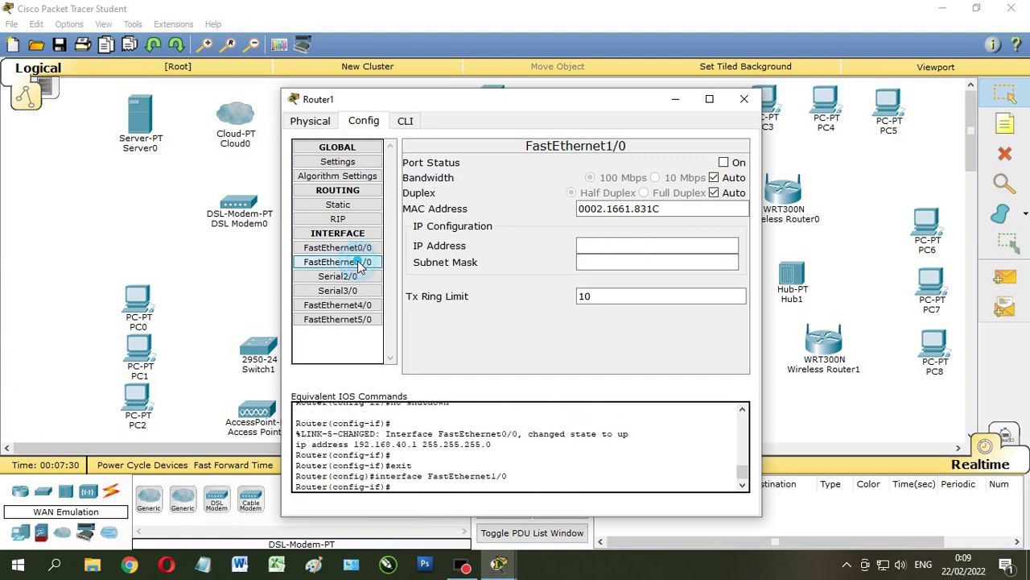
click(724, 161)
click(660, 245)
text(1)
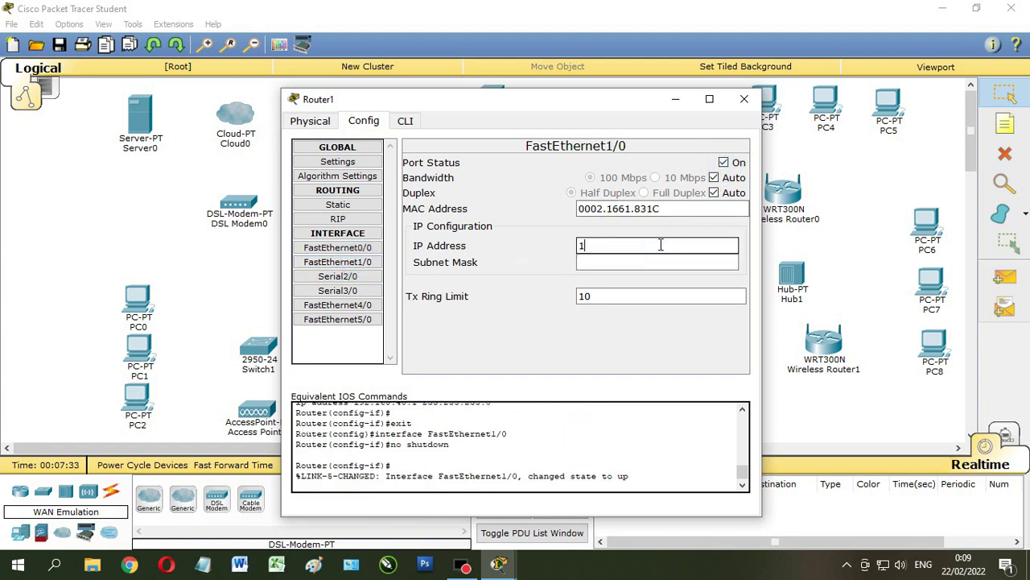
text(92.168.50.1)
click(649, 263)
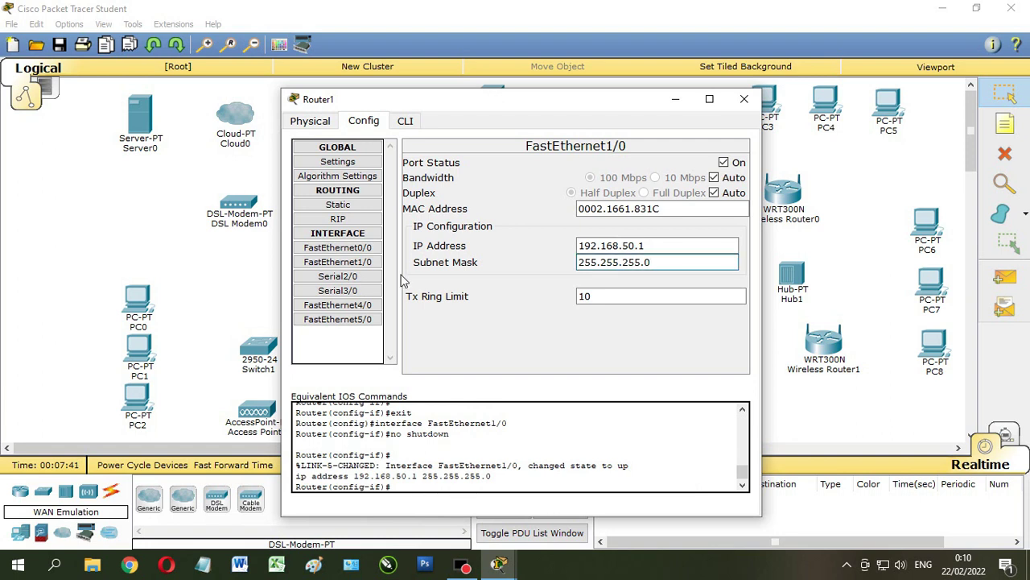
click(370, 249)
click(362, 263)
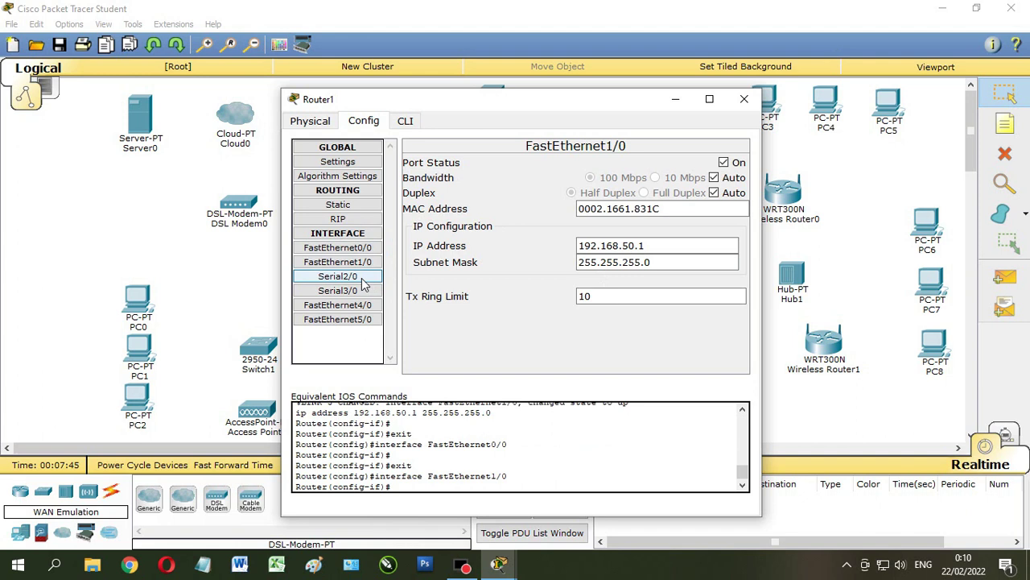
Enable Router1's Serial2/0 interface with clock rate 64000, IP address 192.168.80.1 and subnet mask 255.255.255.0.
click(361, 277)
click(708, 187)
drag(743, 276, 743, 230)
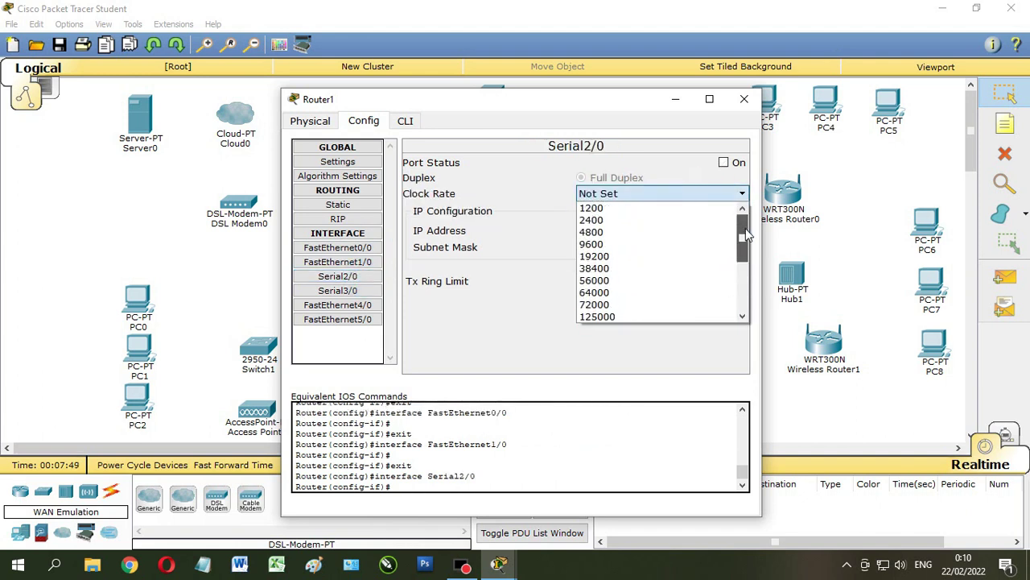
click(669, 291)
click(723, 163)
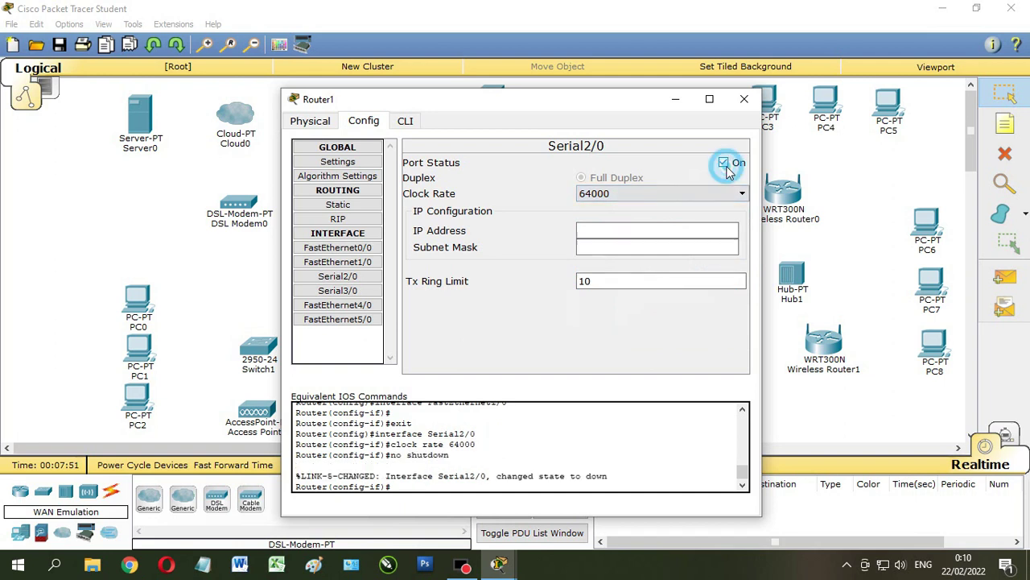
click(649, 231)
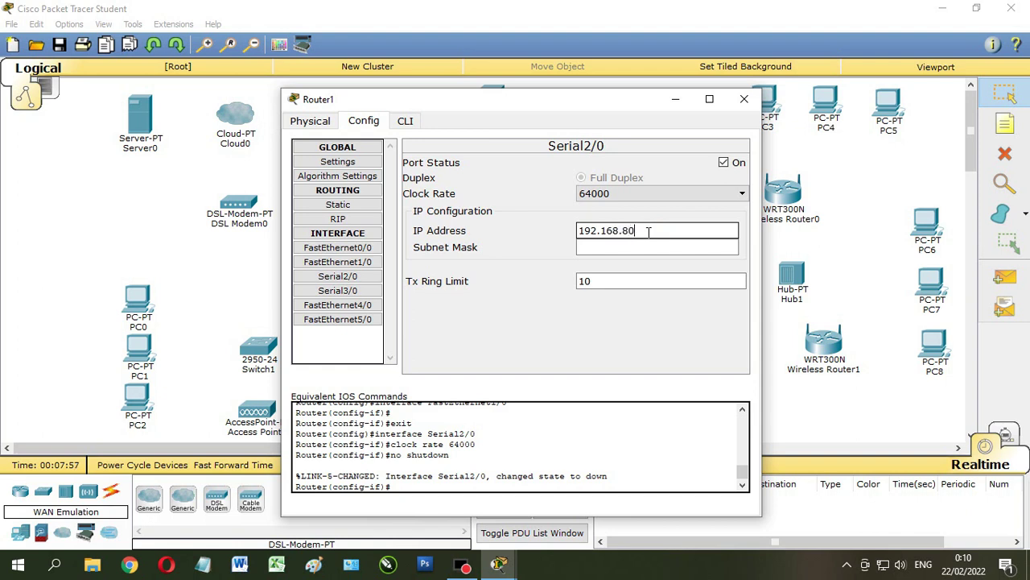
text(192.168.80.1)
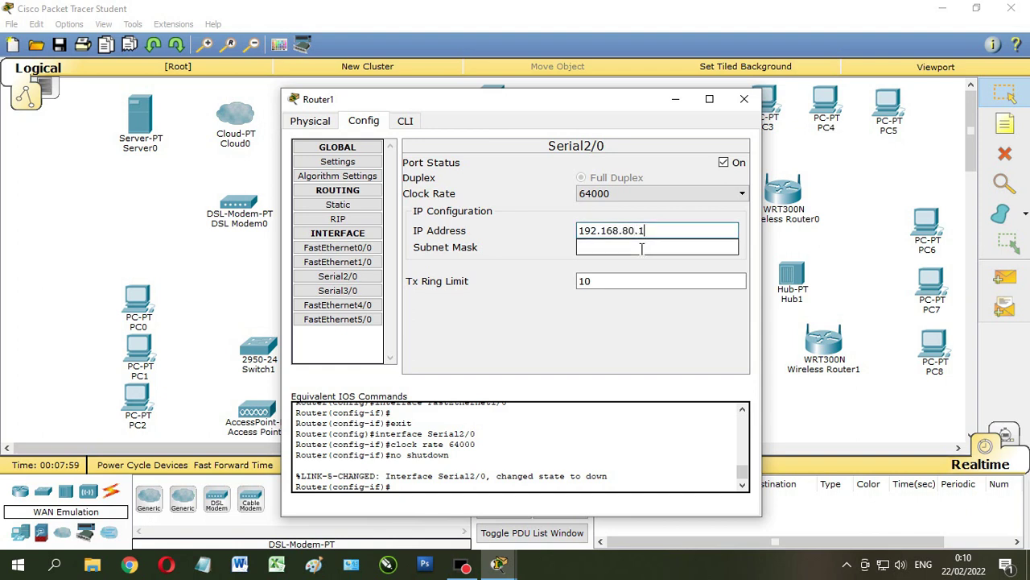
click(643, 247)
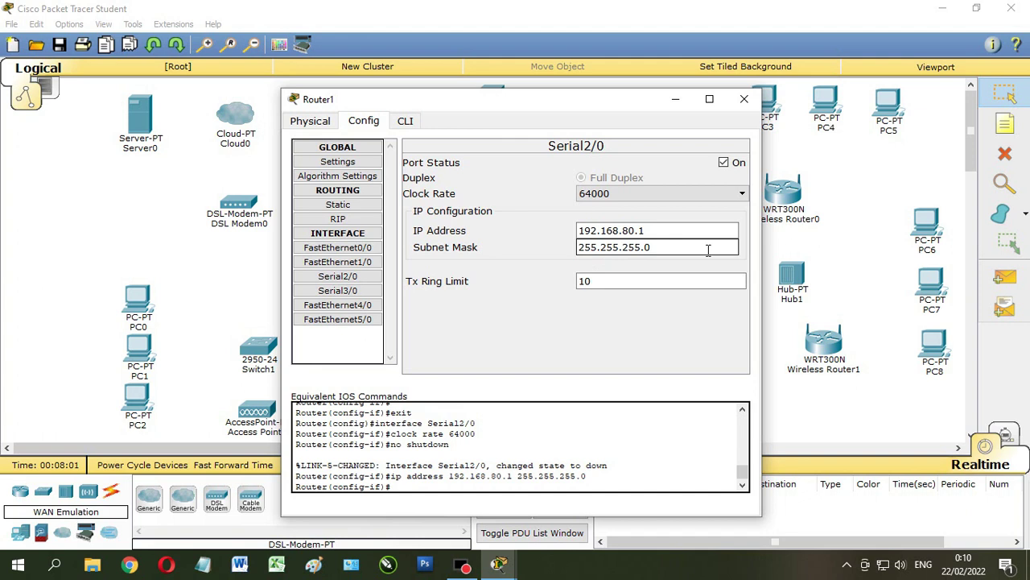
Enable Router1's Serial3/0 with clock rate 64000, IP address 192.168.70.2 and mask 255.255.255.0, review all four configured interfaces and close the router's configuration.
click(348, 293)
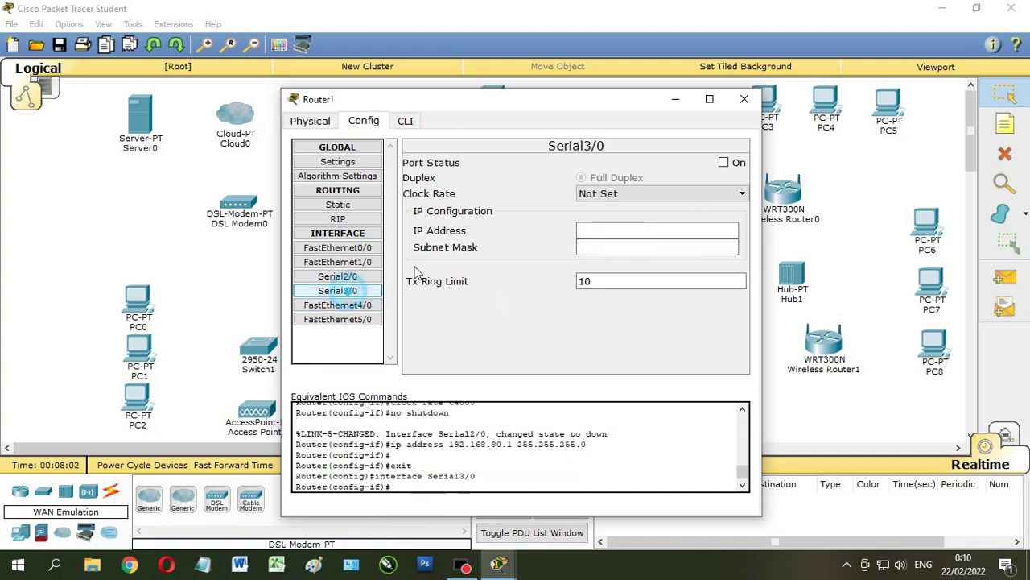
click(667, 193)
scroll(737, 274, up, 3)
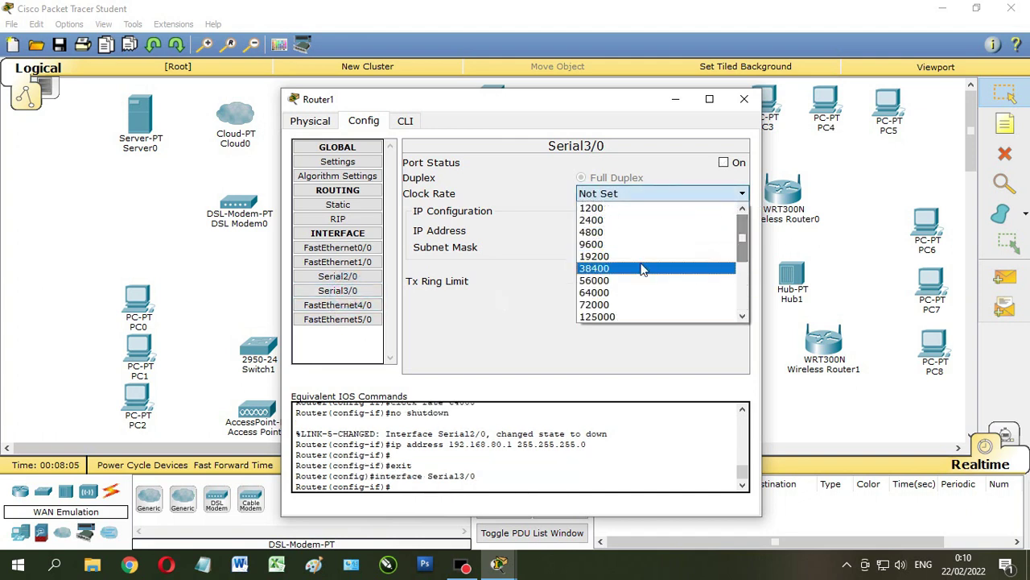
click(626, 292)
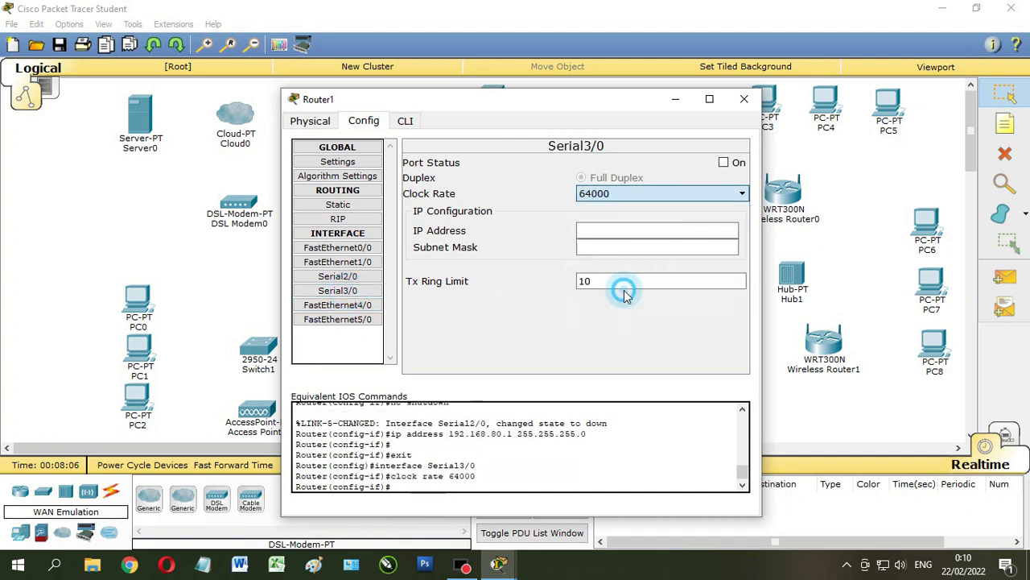
click(724, 163)
click(602, 231)
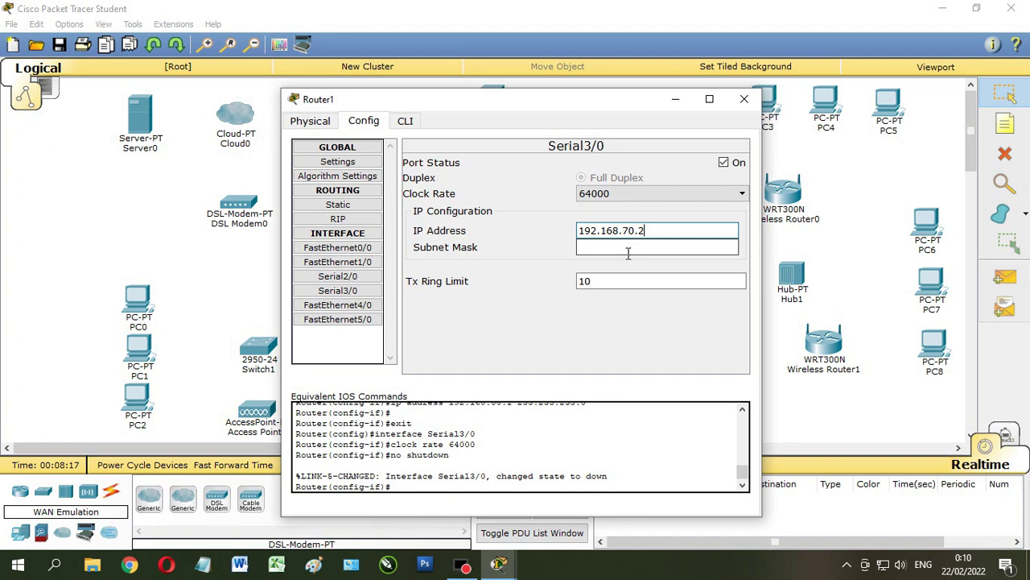
click(632, 248)
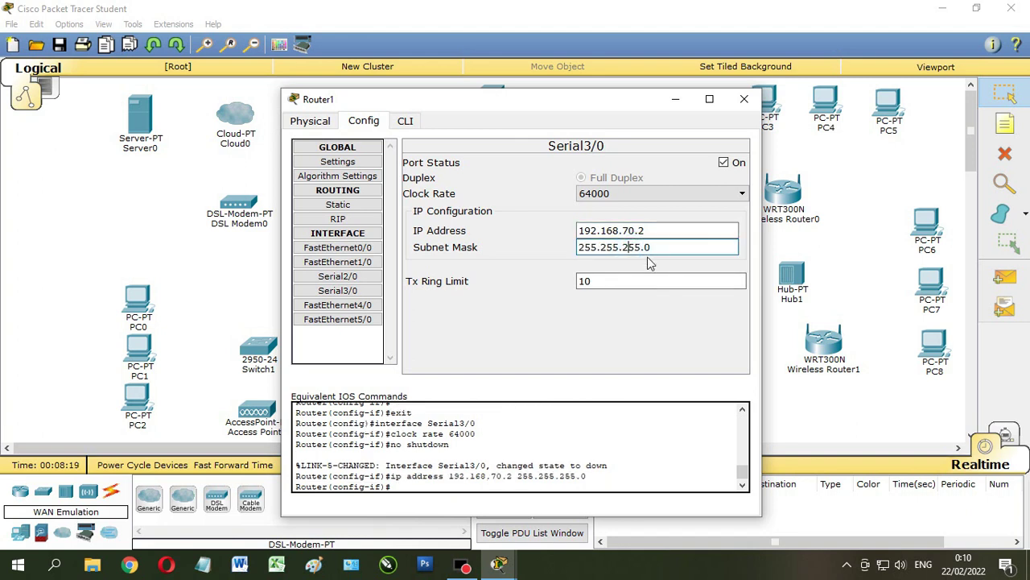
click(342, 247)
click(359, 263)
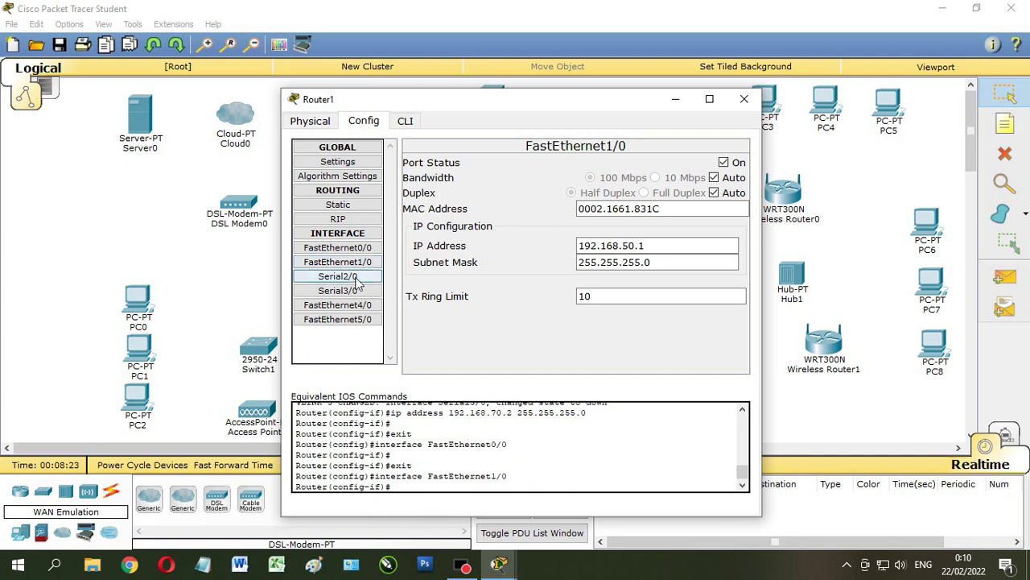
click(354, 277)
click(354, 292)
click(741, 100)
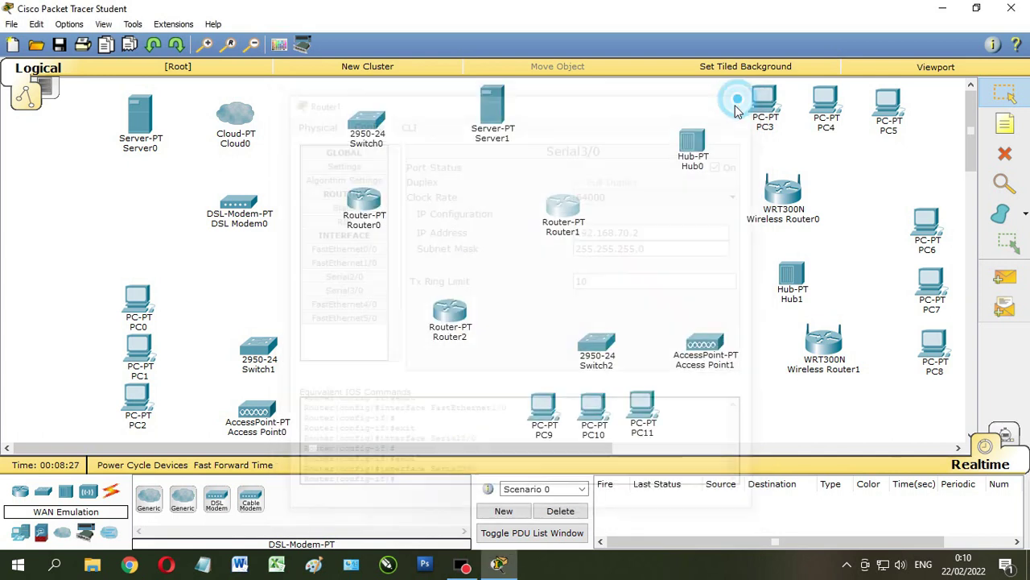
Enable Router2's FastEthernet0/0 interface with IP address 192.168.60.1 and subnet mask 255.255.255.0, and review its FastEthernet interfaces.
click(450, 315)
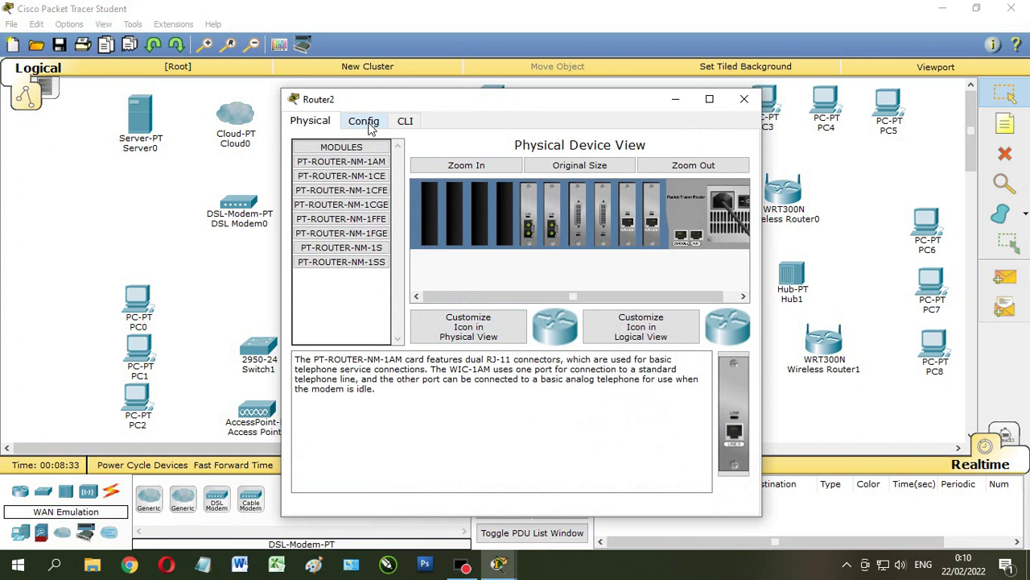
click(370, 127)
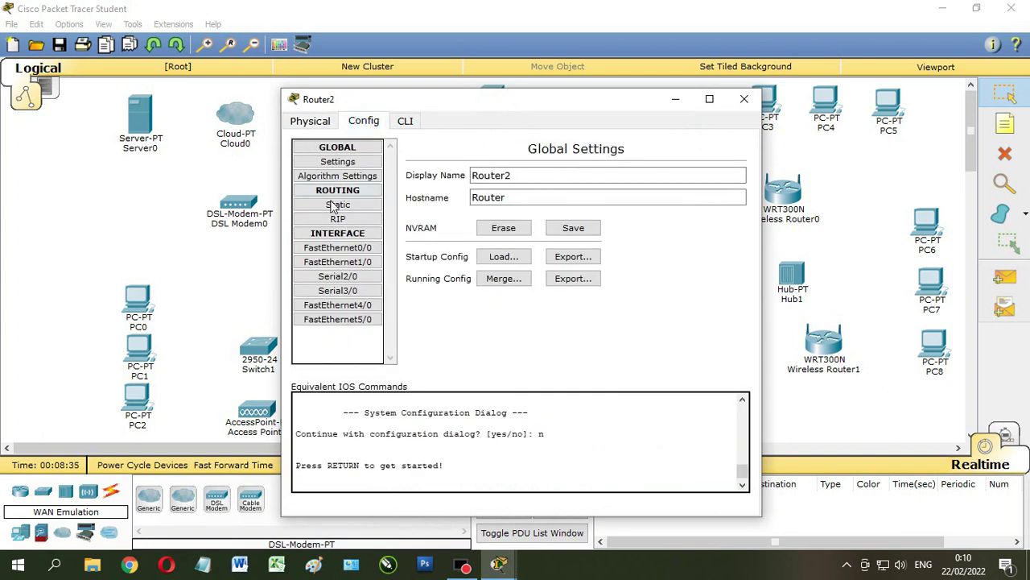
click(337, 249)
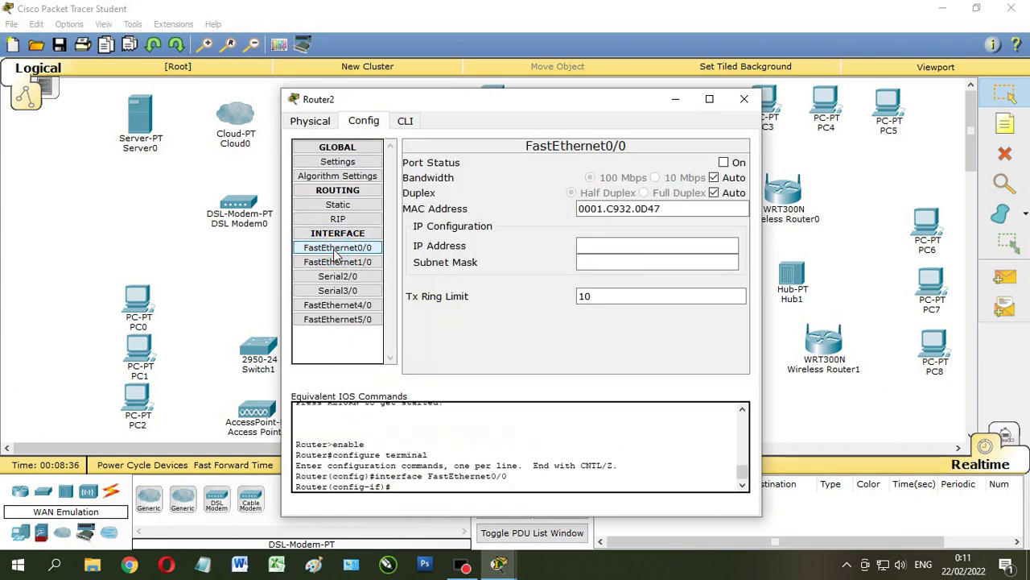
click(724, 162)
click(629, 244)
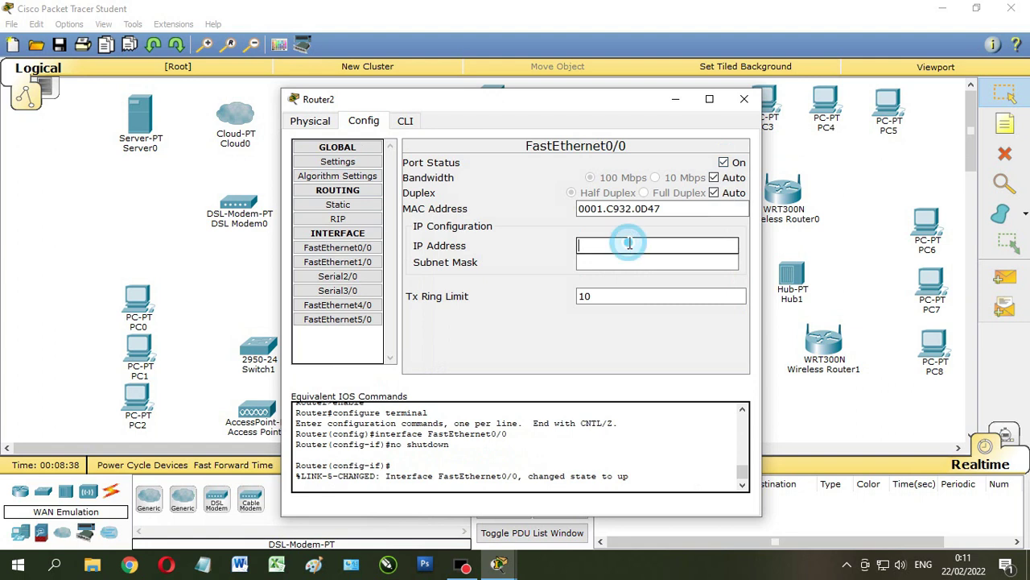
text(1)
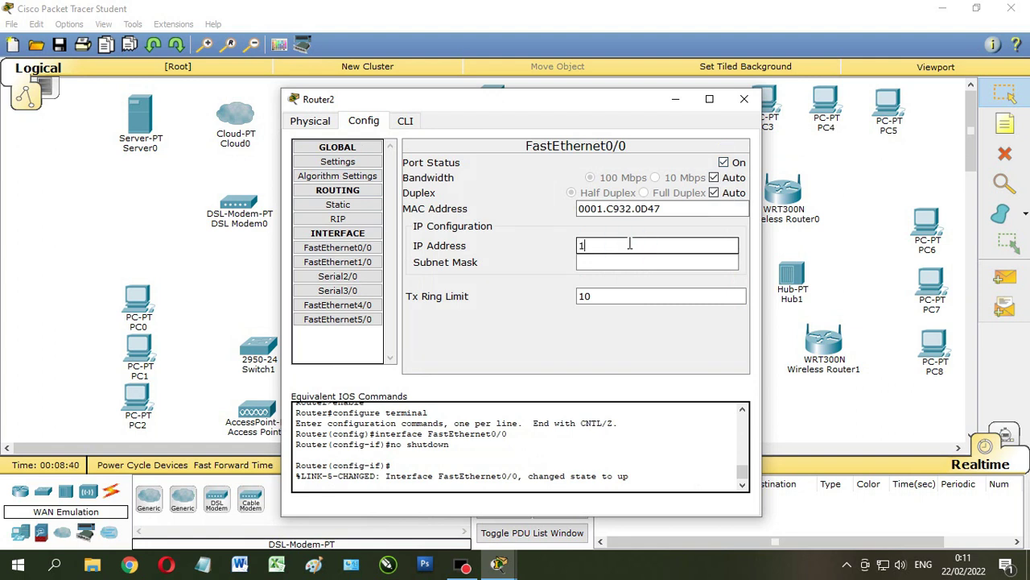
text(92.168.60.1)
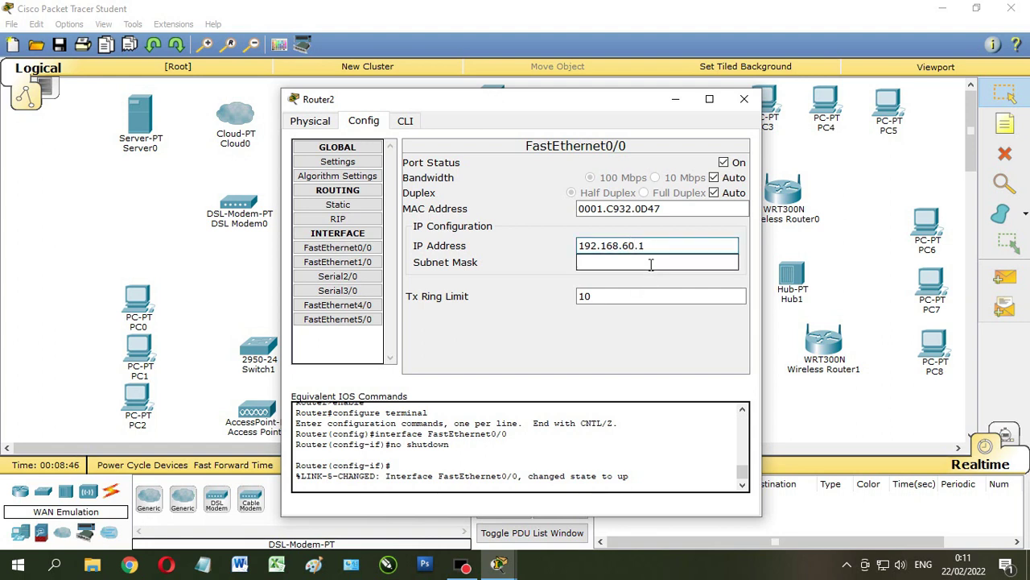
click(651, 265)
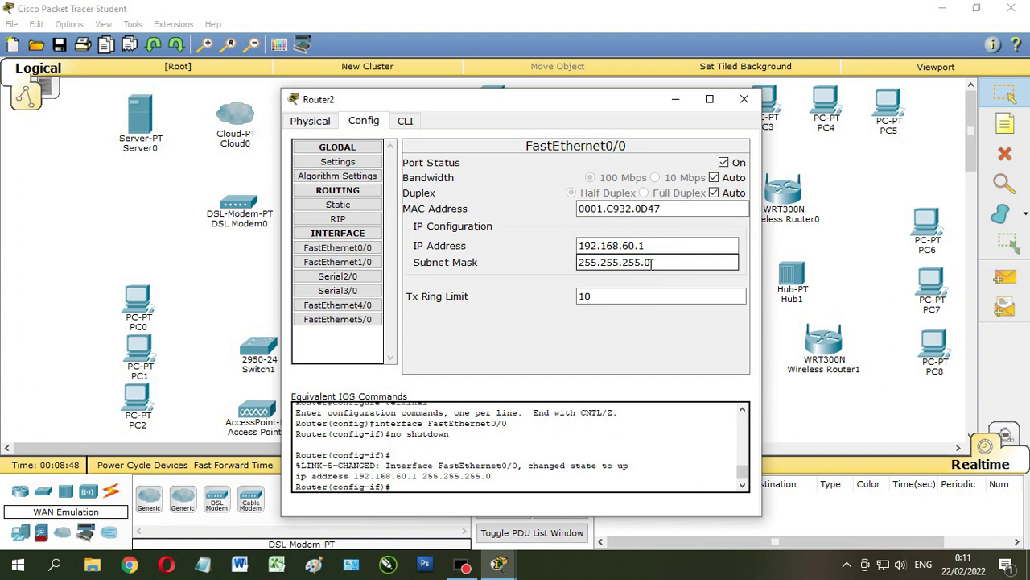
drag(483, 103, 569, 101)
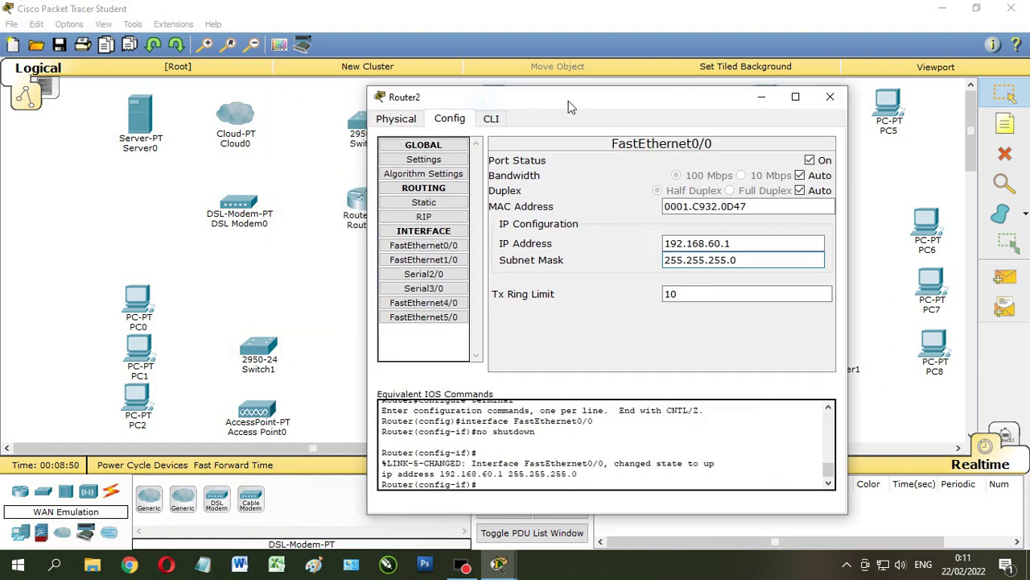
click(449, 262)
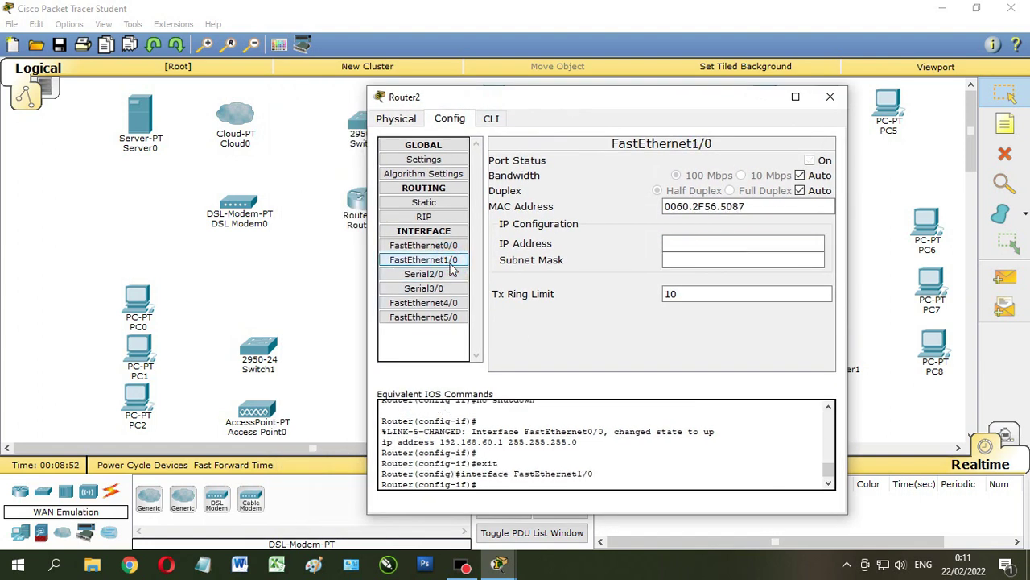
click(442, 245)
Enable Router2's Serial2/0 interface with clock rate 64000, IP address 192.168.90.1 and subnet mask 255.255.255.0.
drag(636, 105, 525, 400)
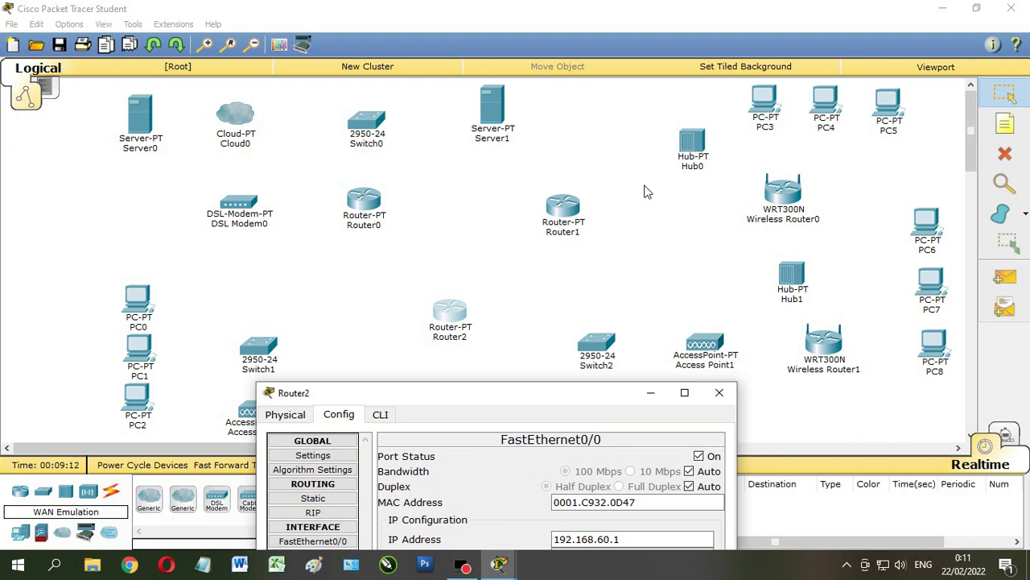
drag(542, 394, 771, 83)
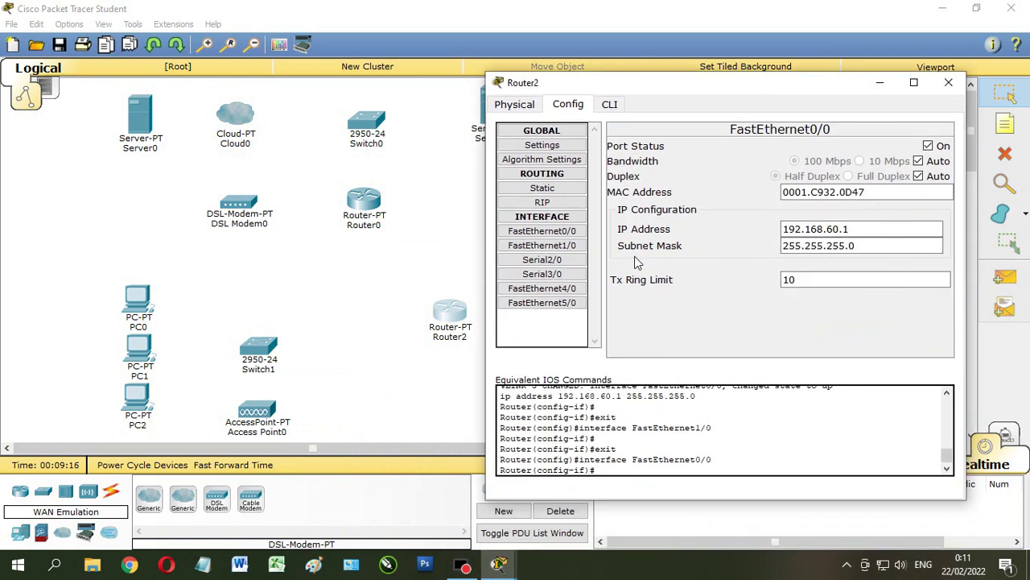
click(542, 259)
click(836, 214)
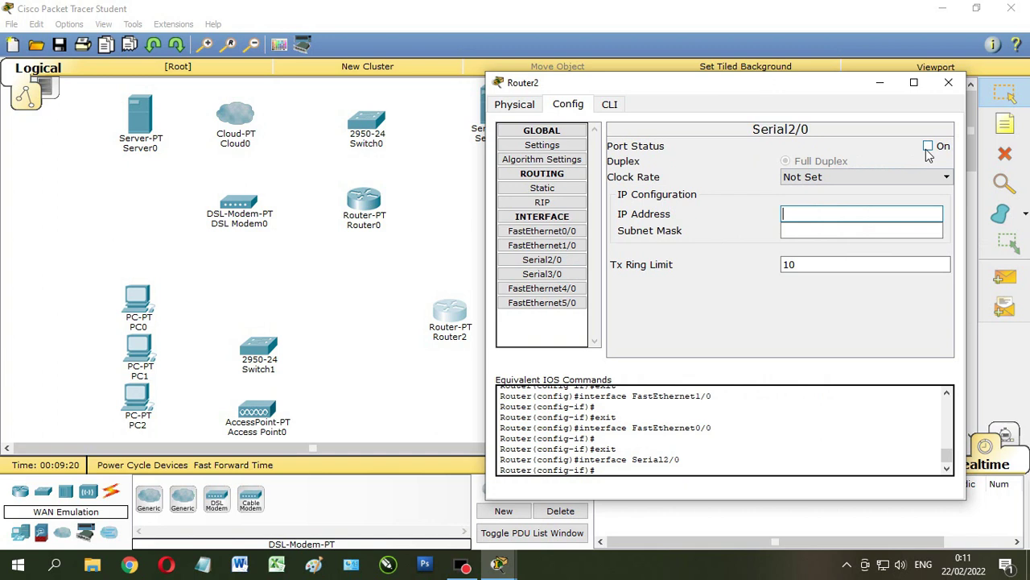
click(894, 179)
scroll(926, 266, up, 4)
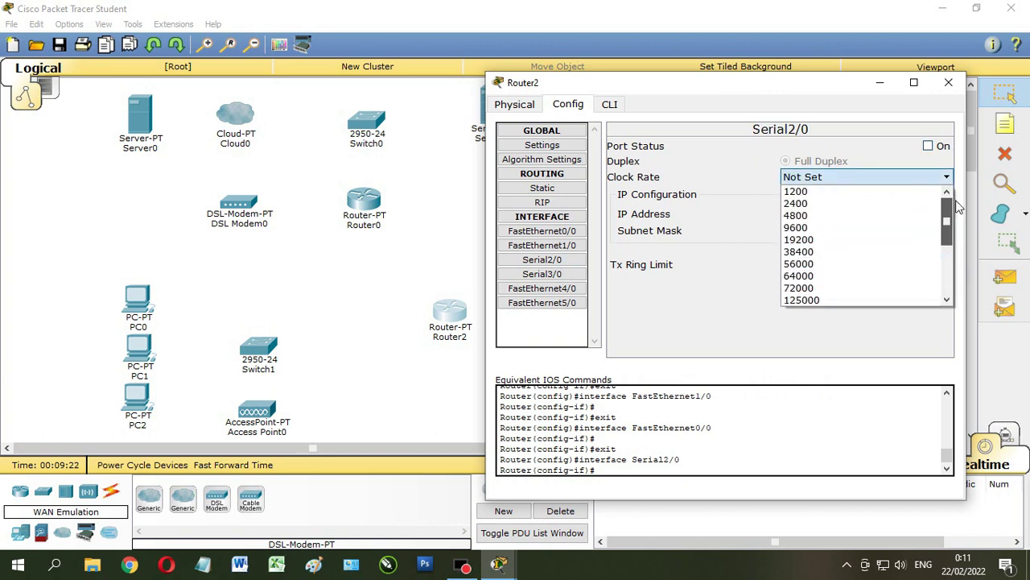
click(834, 276)
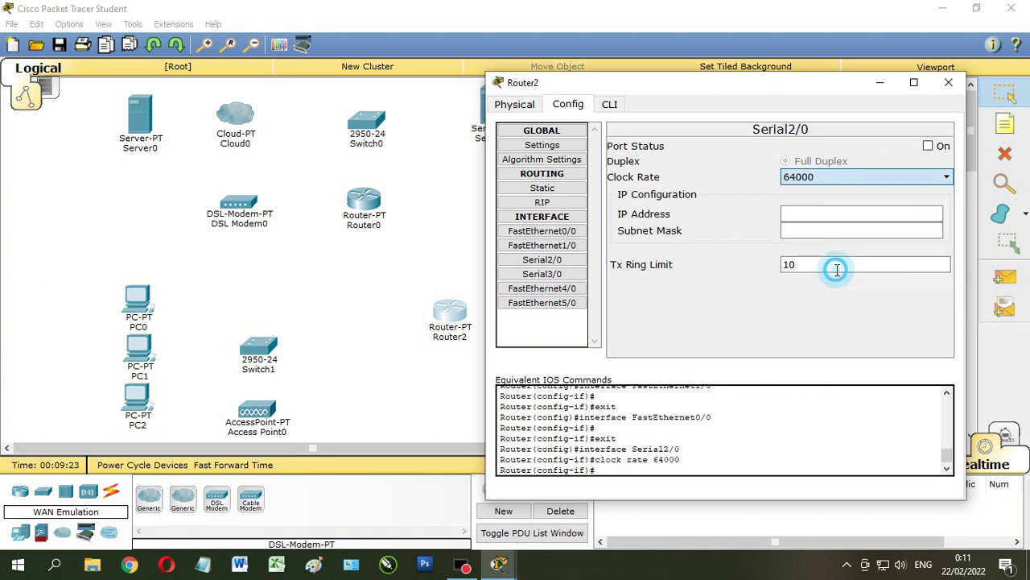
click(928, 146)
click(830, 211)
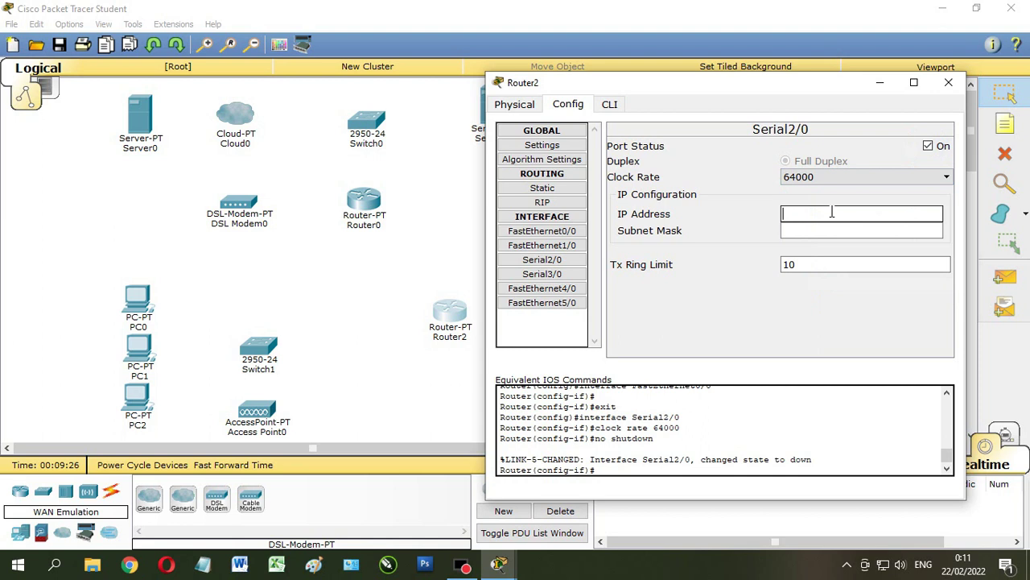
text(192.16)
click(828, 231)
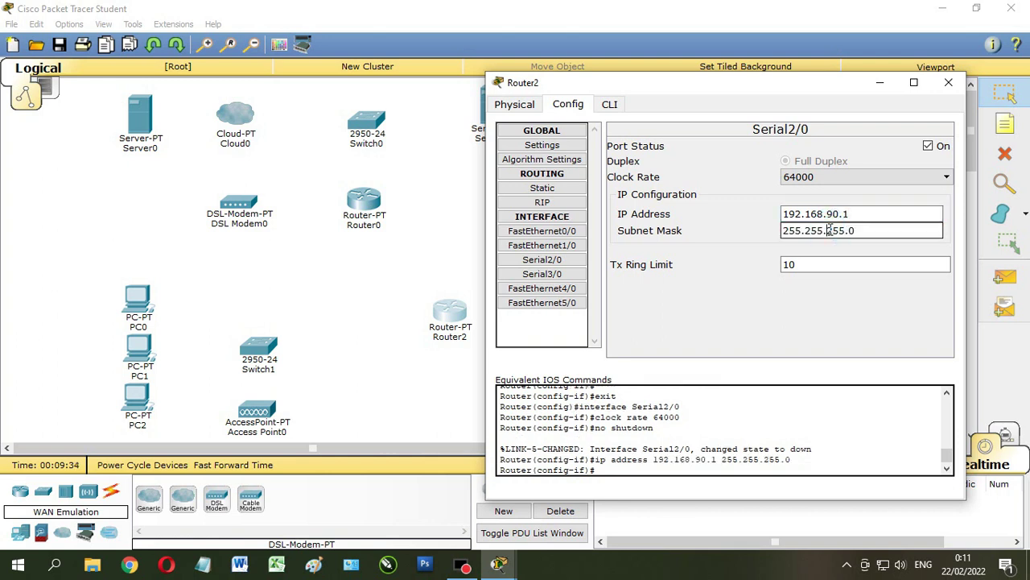
Enable Router2's Serial3/0 interface with clock rate 64000, IP address 192.168.80.2 and subnet mask 255.255.255.0.
click(554, 274)
click(879, 172)
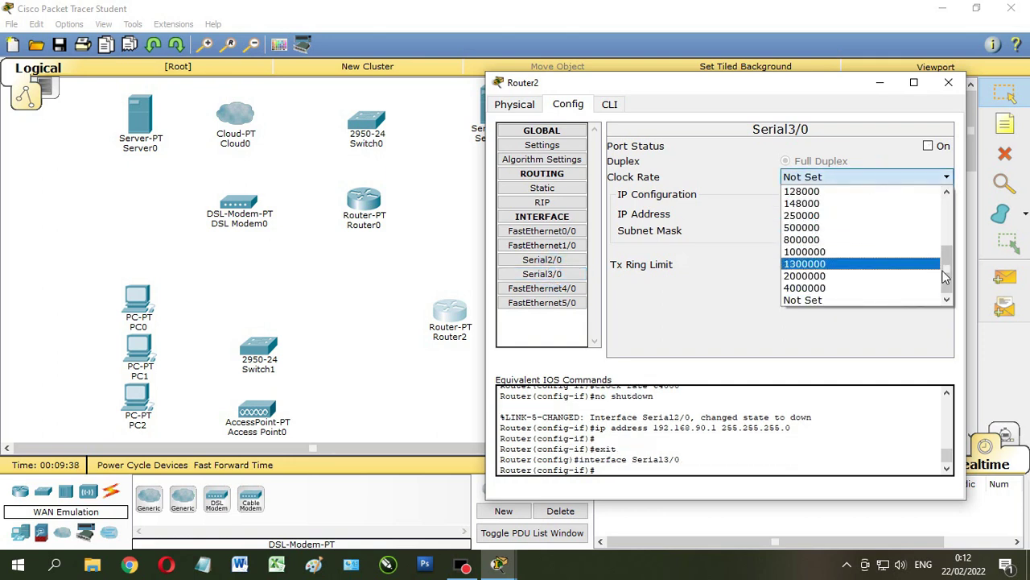
drag(944, 272, 956, 201)
click(841, 281)
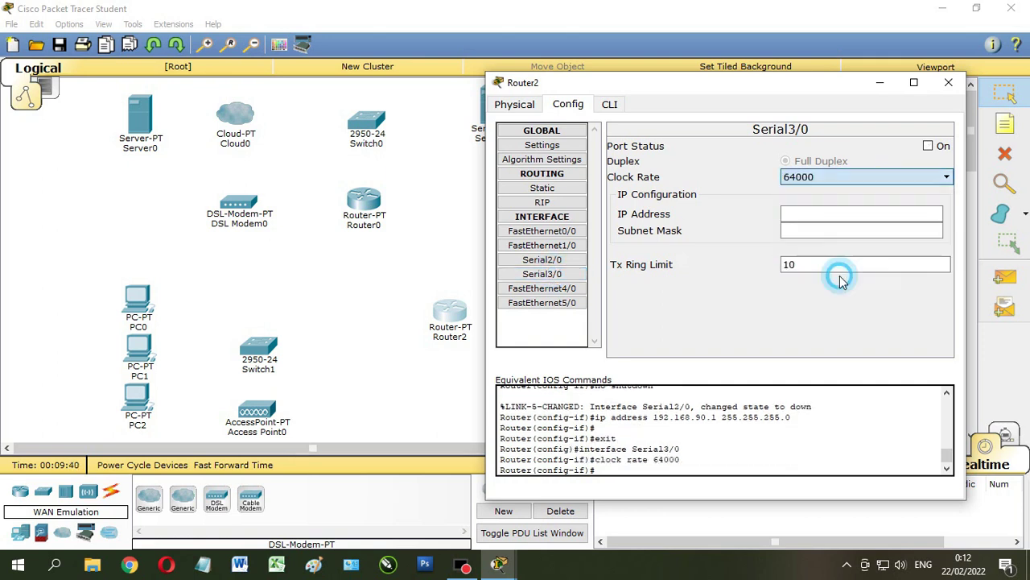
click(928, 147)
click(854, 214)
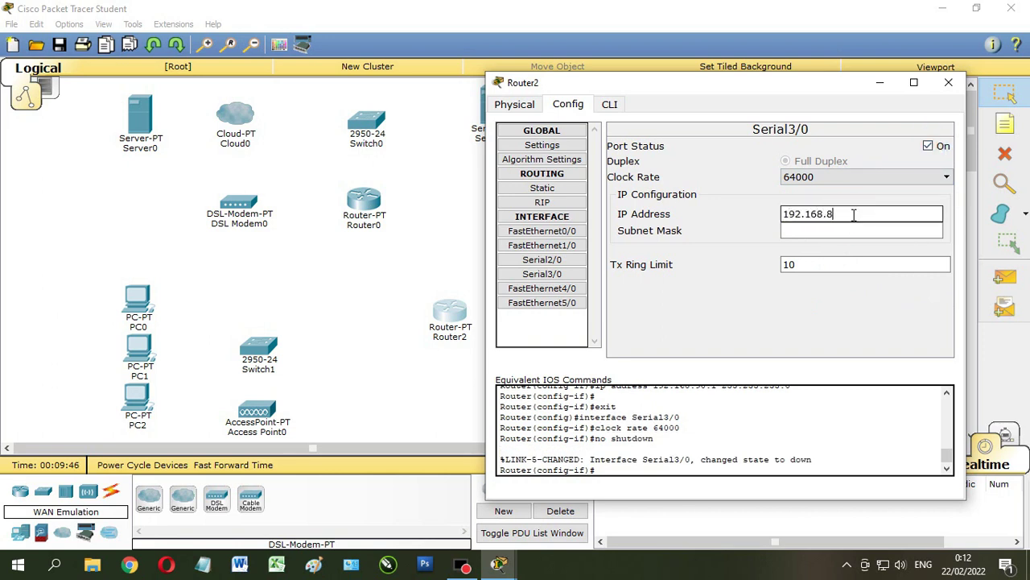
text(192.168.80.2)
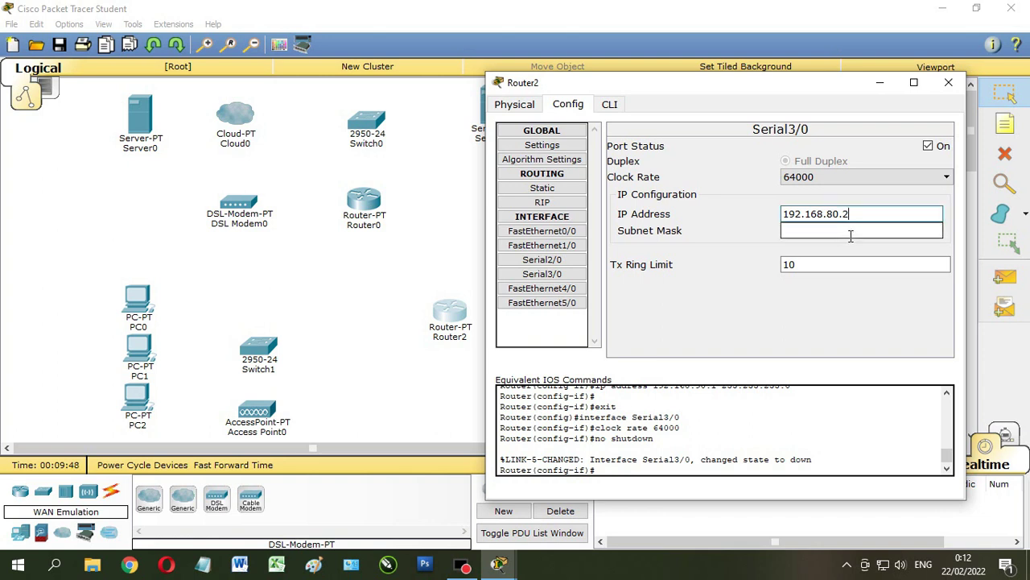
click(848, 230)
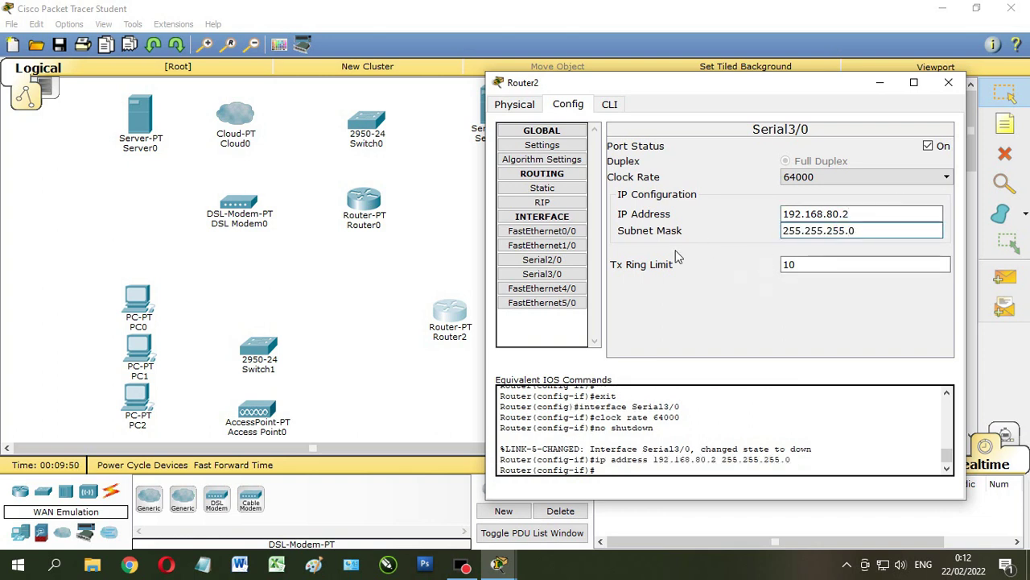
Review Router2's serial and FastEthernet interface settings and close the router's configuration.
click(557, 274)
click(566, 259)
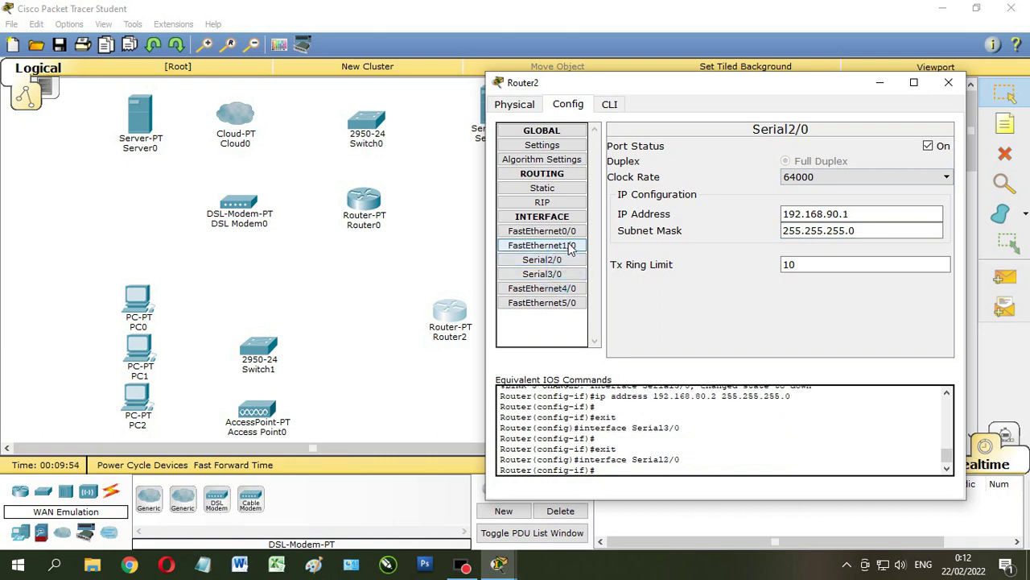
click(567, 245)
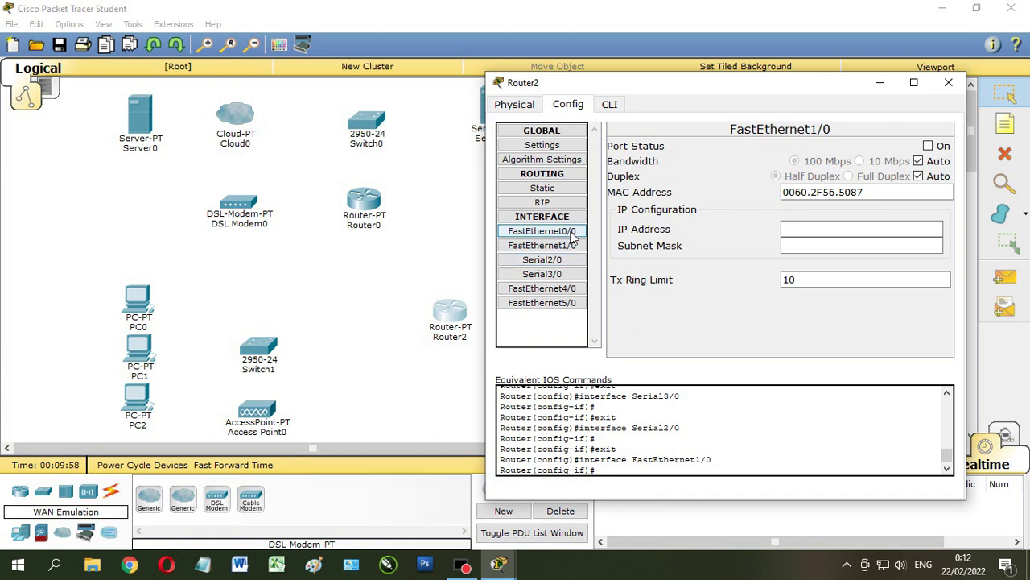
click(570, 232)
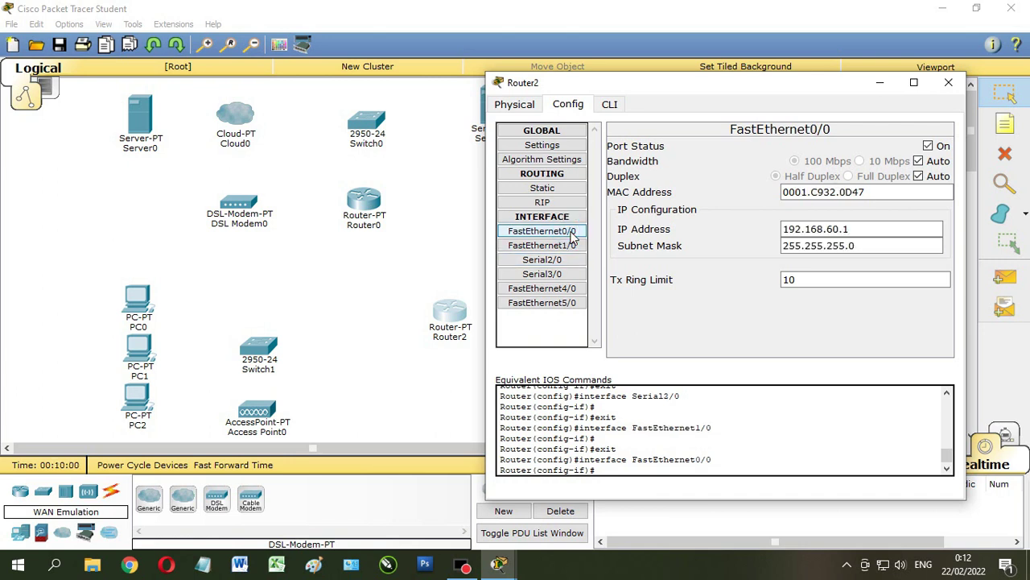
click(948, 82)
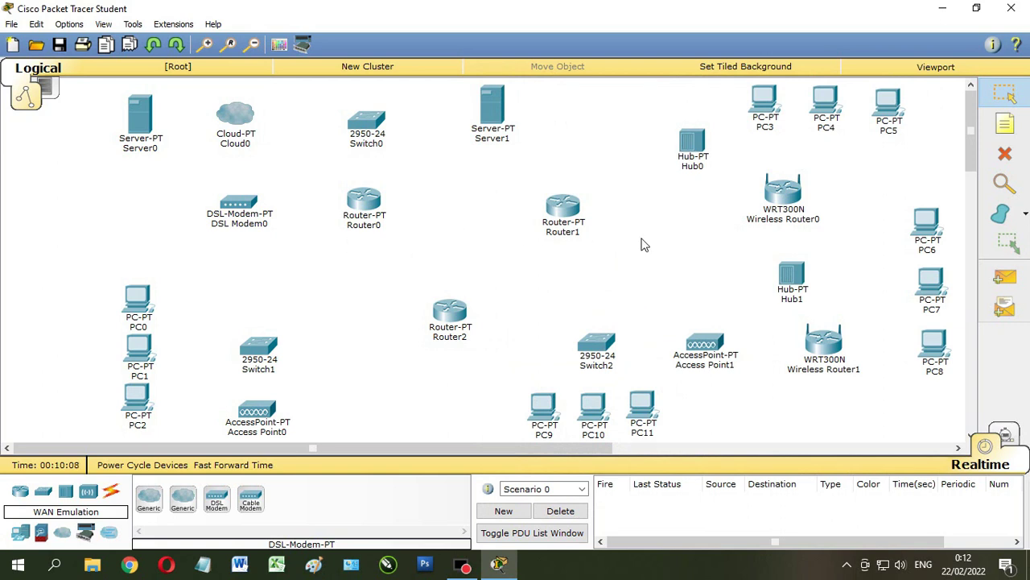
Connect Server0's FastEthernet0 port to Cloud0's Ethernet6 port with a copper straight-through cable.
click(113, 492)
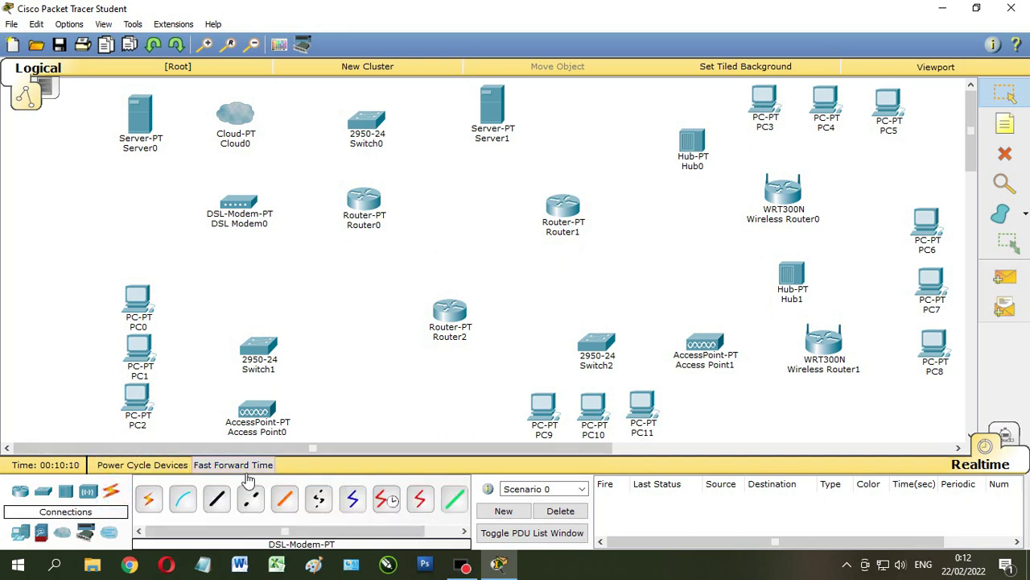
click(218, 500)
click(140, 121)
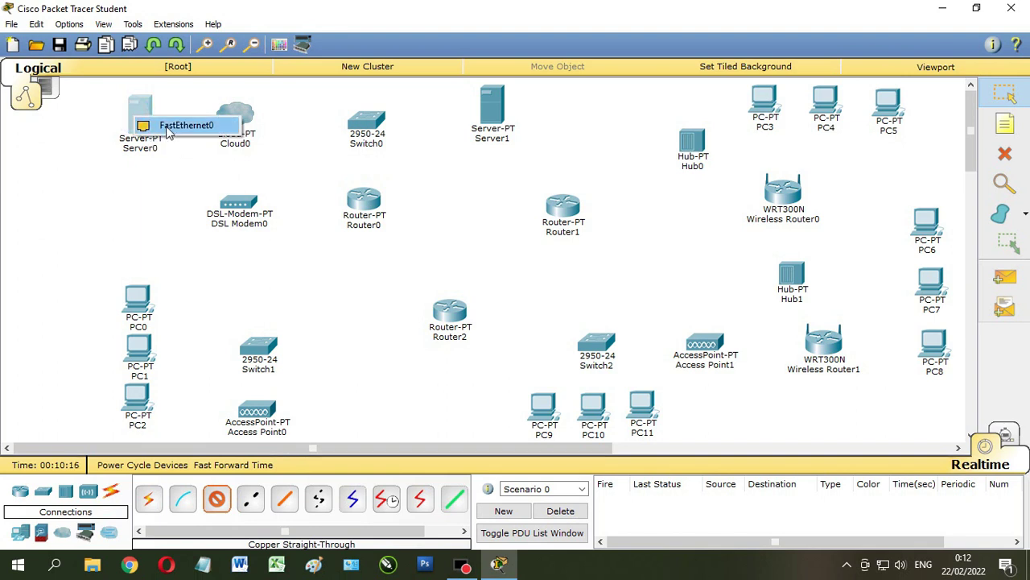
click(167, 126)
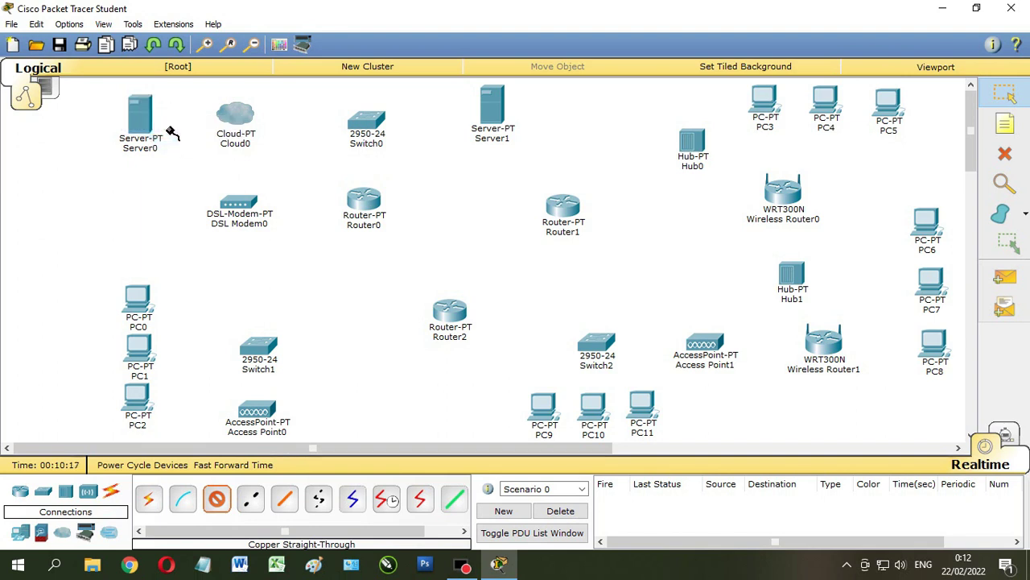
click(240, 119)
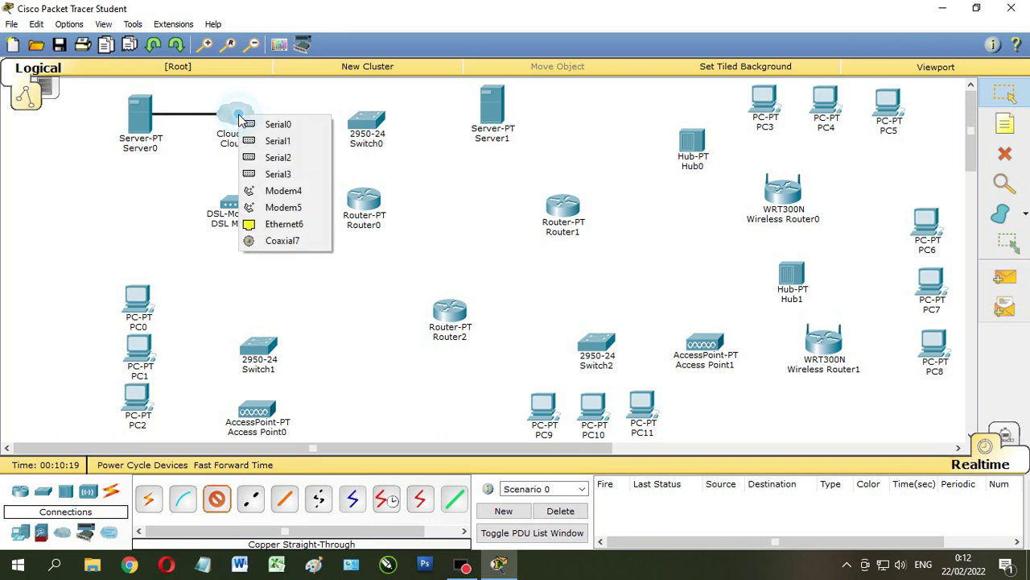
click(250, 225)
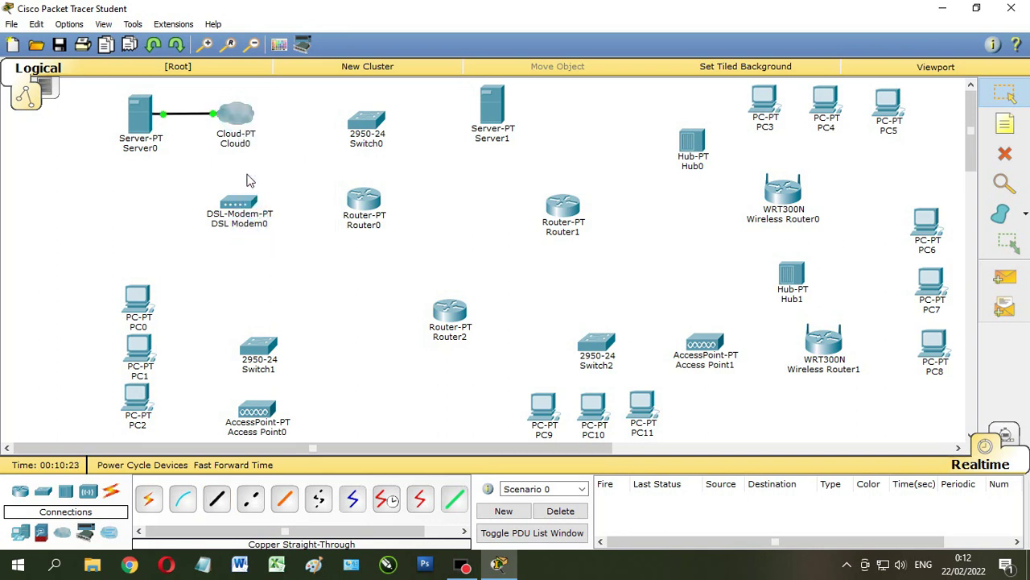
Connect Cloud0's Modem4 port to DSL Modem0's Port 0 with a phone cable.
click(318, 499)
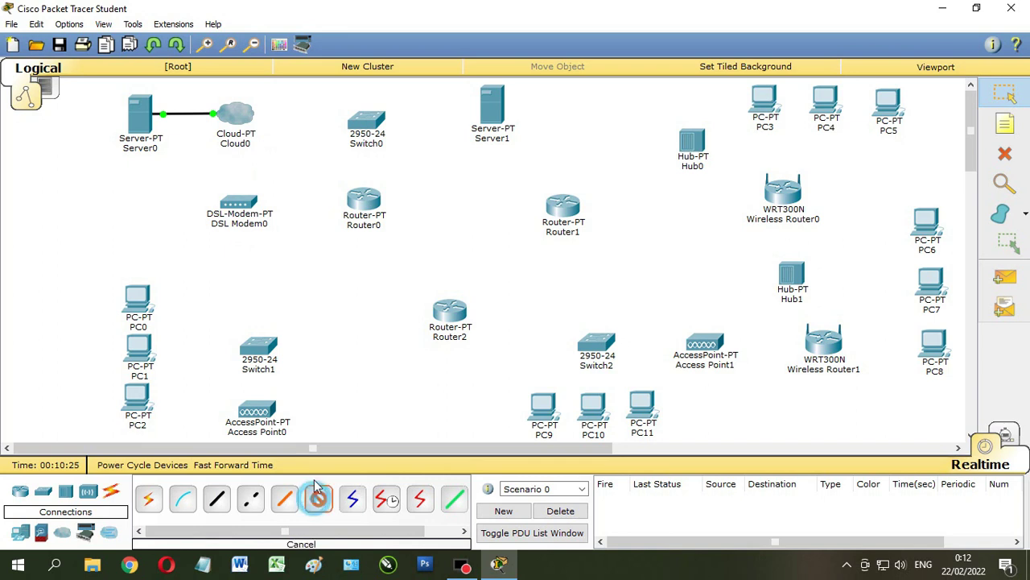
click(238, 117)
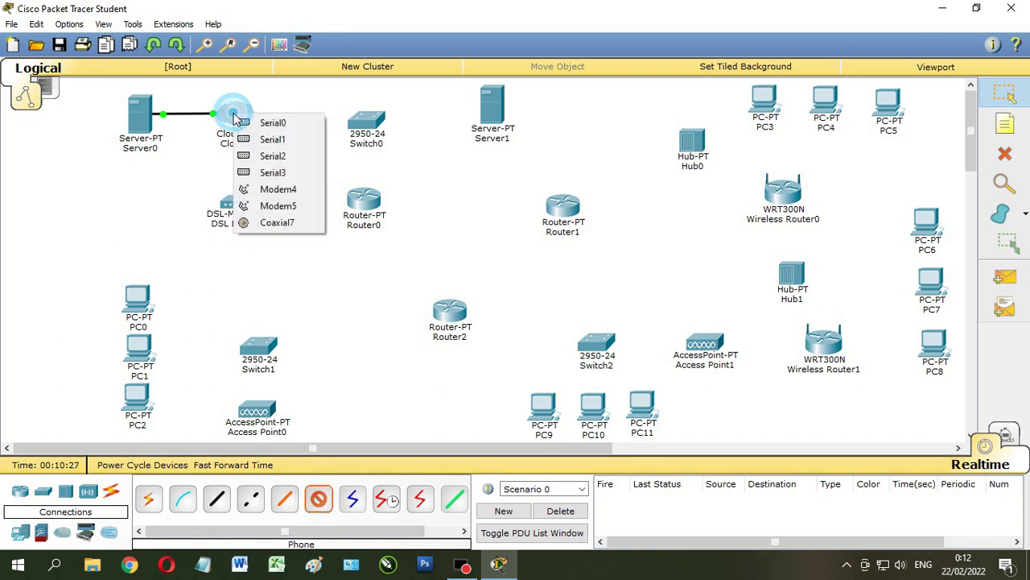
click(247, 191)
click(238, 207)
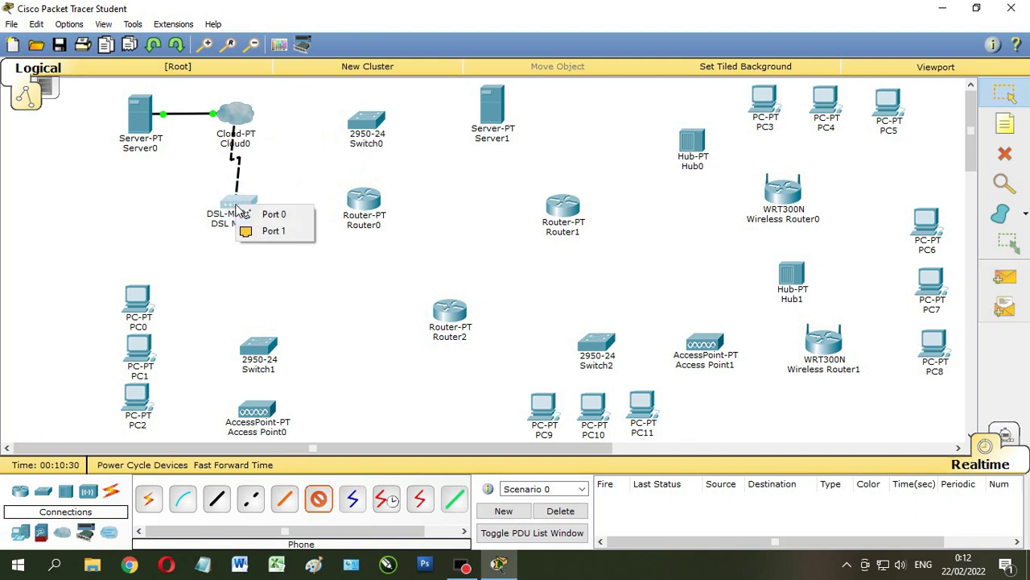
click(265, 214)
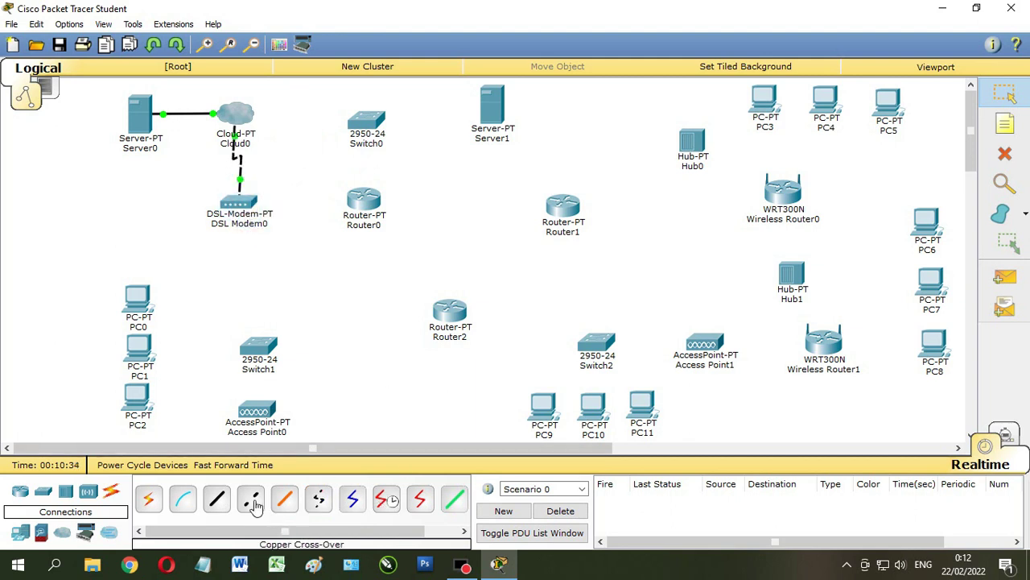
Connect DSL Modem0's Port 1 to Router0's FastEthernet0/0 port with a copper straight-through cable.
click(216, 500)
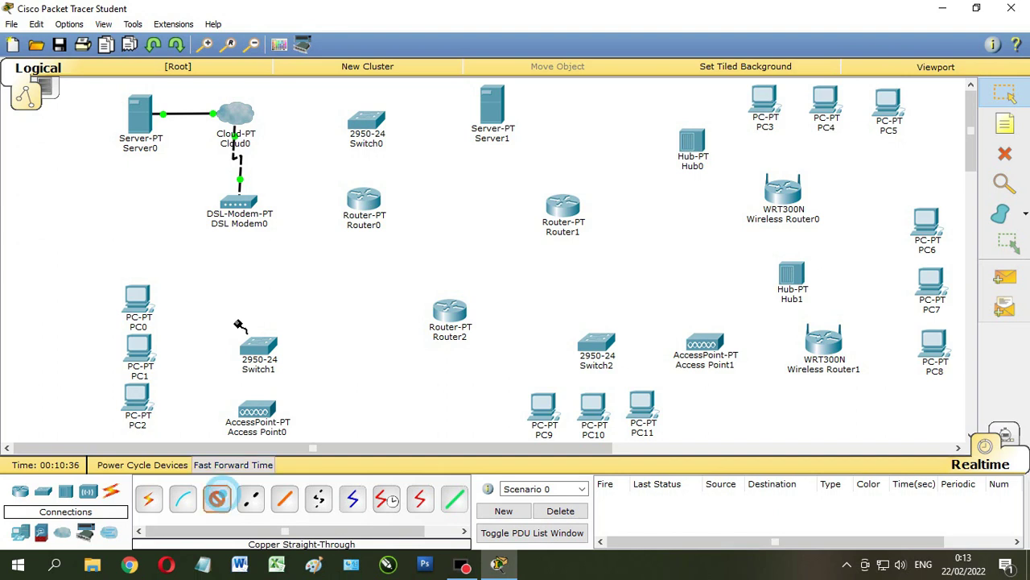
click(251, 213)
click(259, 214)
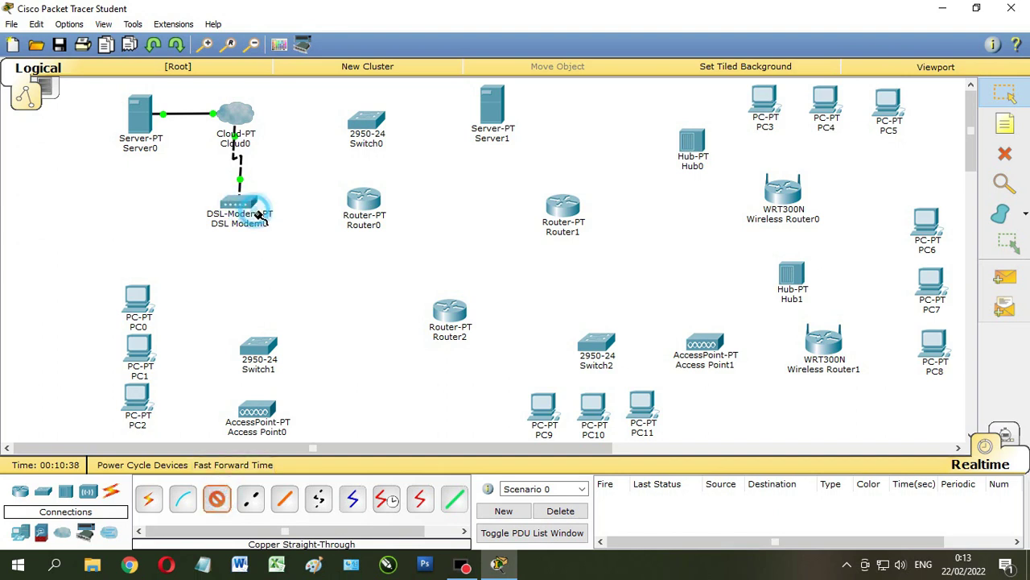
click(360, 207)
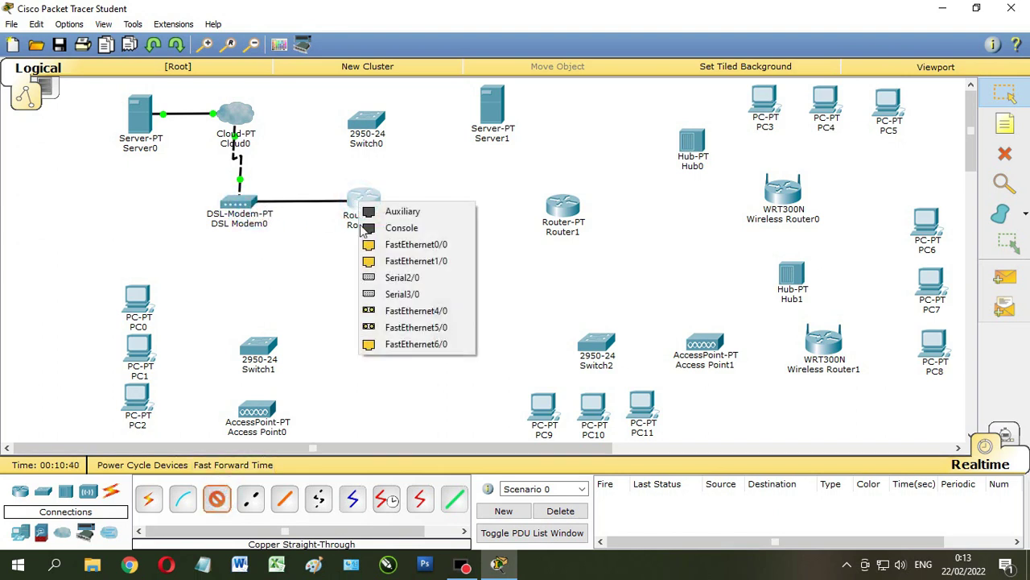
click(368, 245)
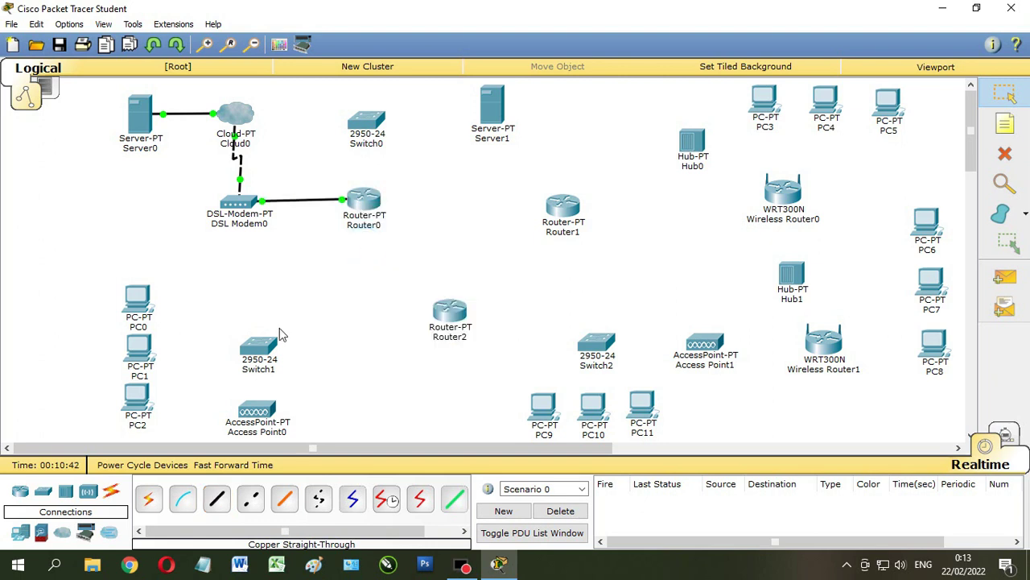
Connect Router0's FastEthernet1/0 port to Switch0's FastEthernet0/1 port with a copper straight-through cable.
click(218, 500)
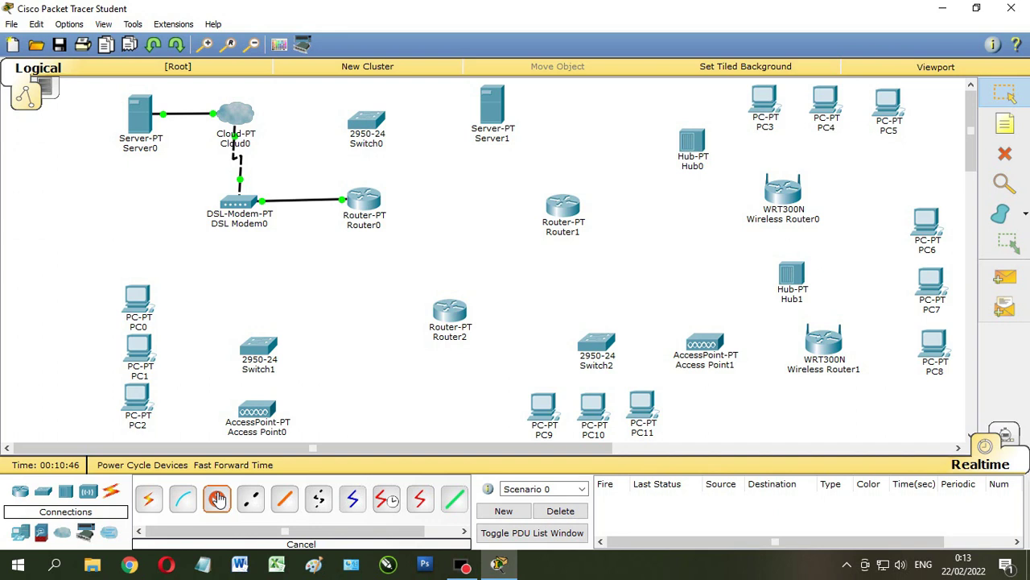
click(364, 204)
click(373, 244)
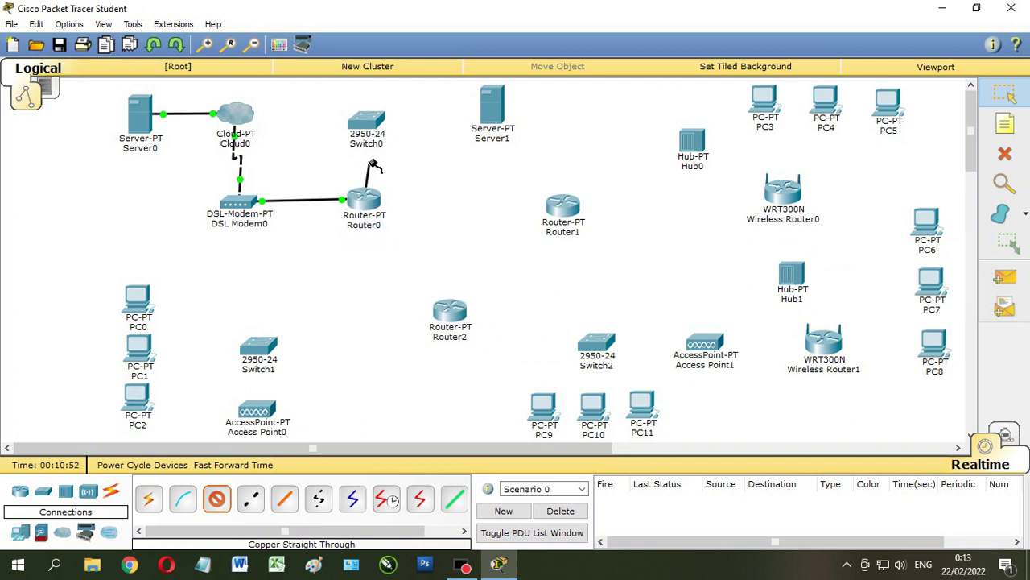
click(369, 125)
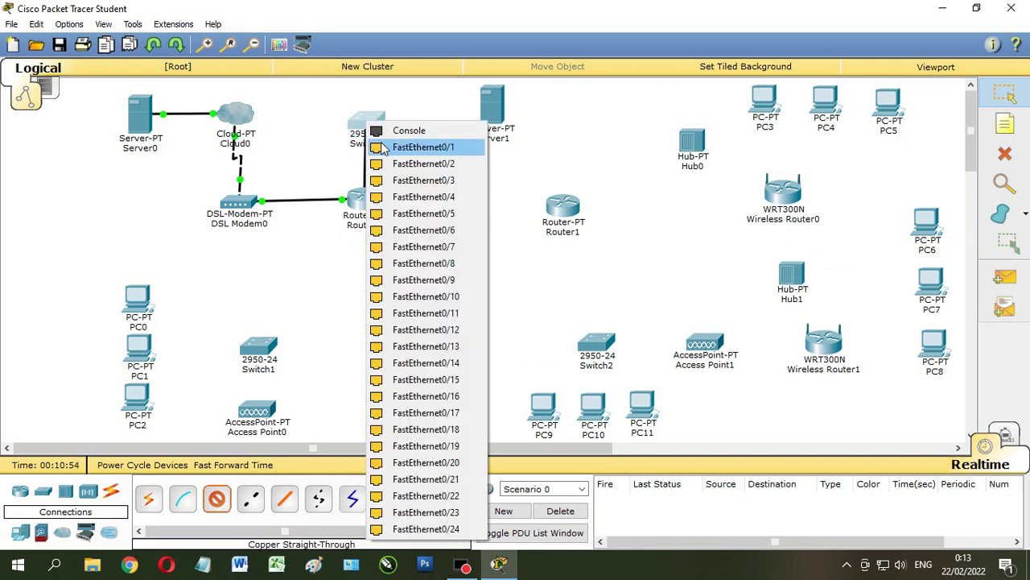
click(384, 148)
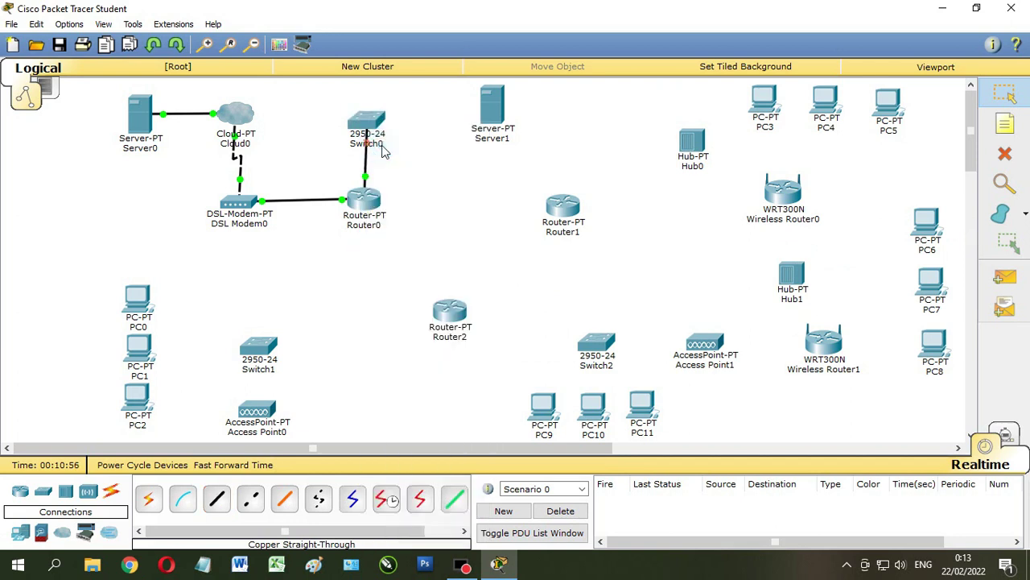
Connect Router0's FastEthernet6/0 port to Switch1's FastEthernet0/1 port with a copper straight-through cable.
click(216, 503)
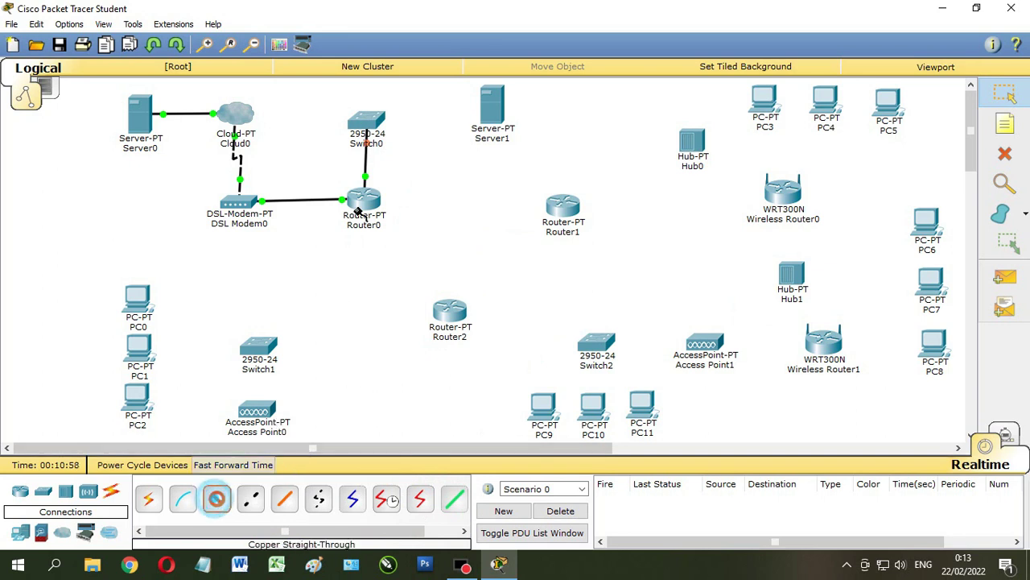
click(363, 202)
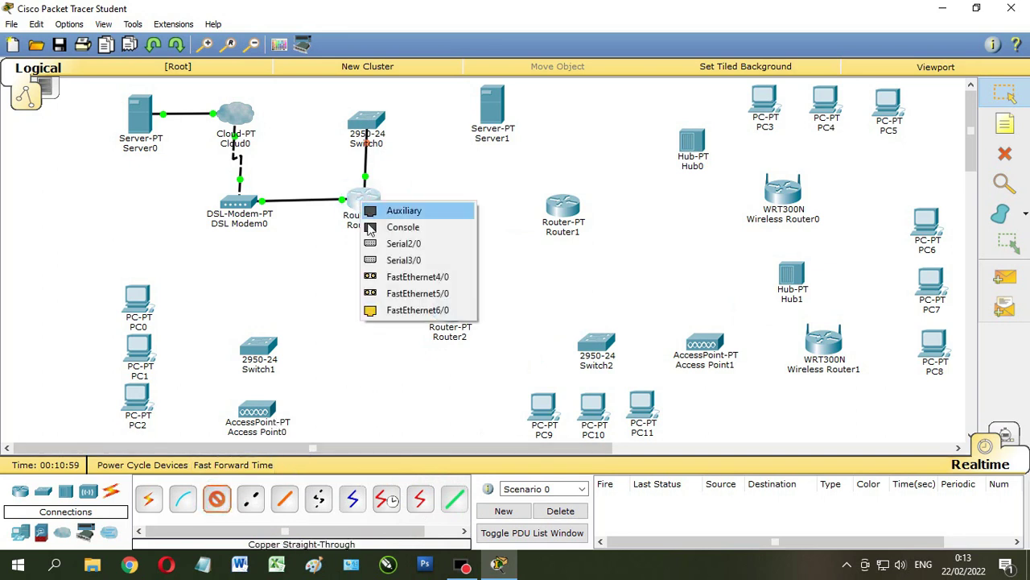
click(381, 310)
click(269, 345)
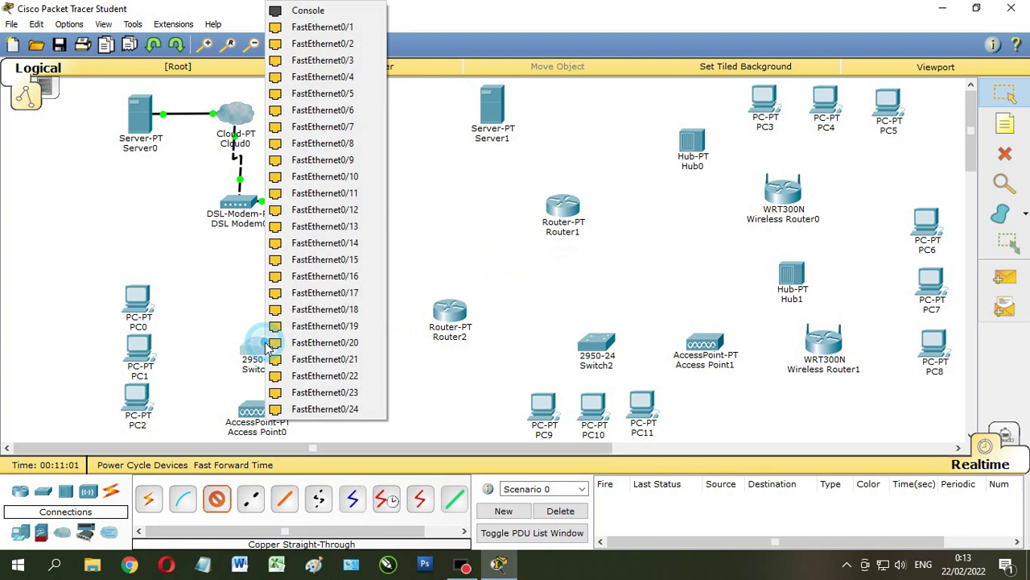
click(318, 30)
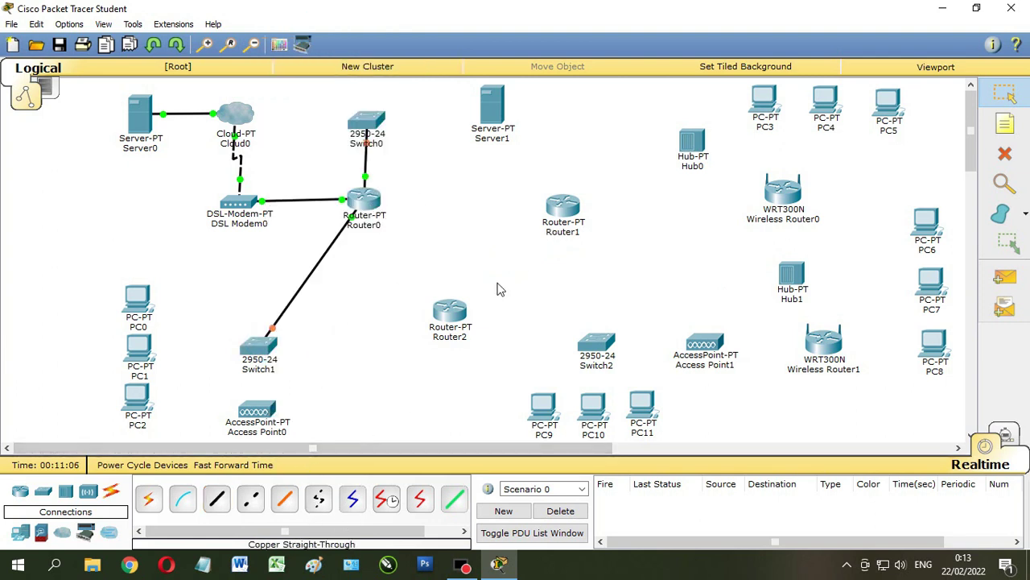
Connect Router0's Serial2/0 port to Router1's Serial3/0 port with a serial DTE cable.
click(420, 502)
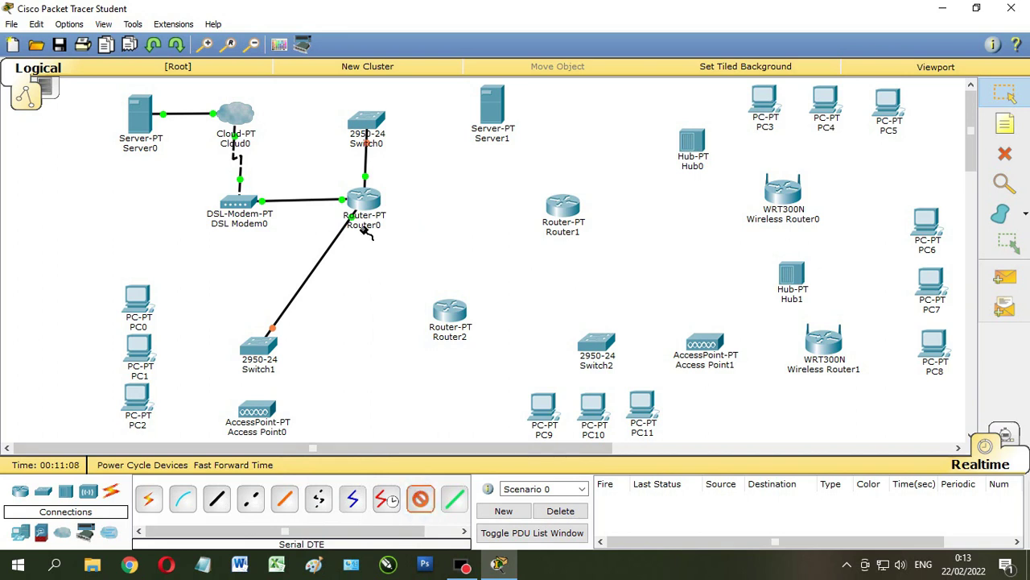
click(364, 204)
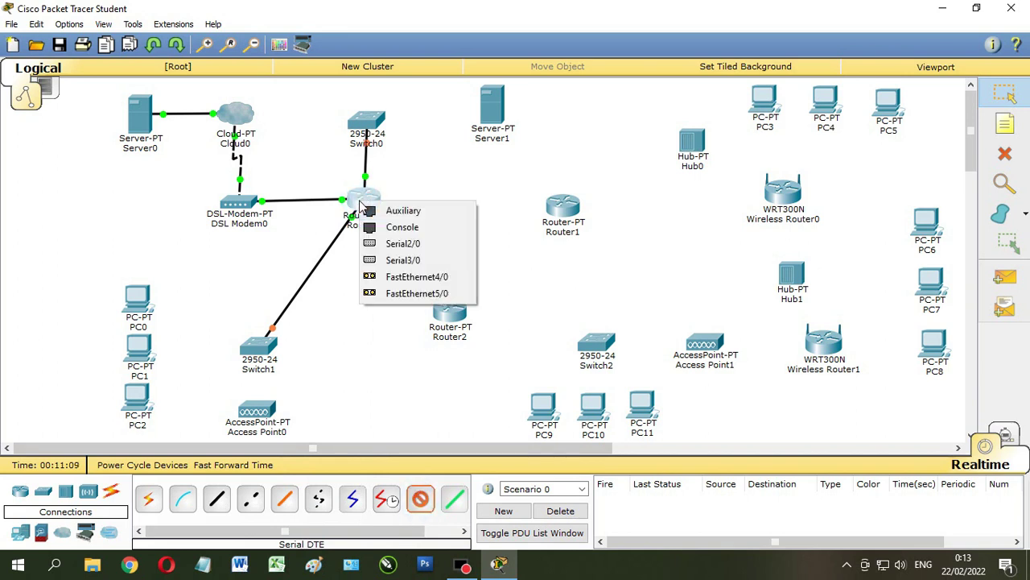
click(389, 246)
click(561, 203)
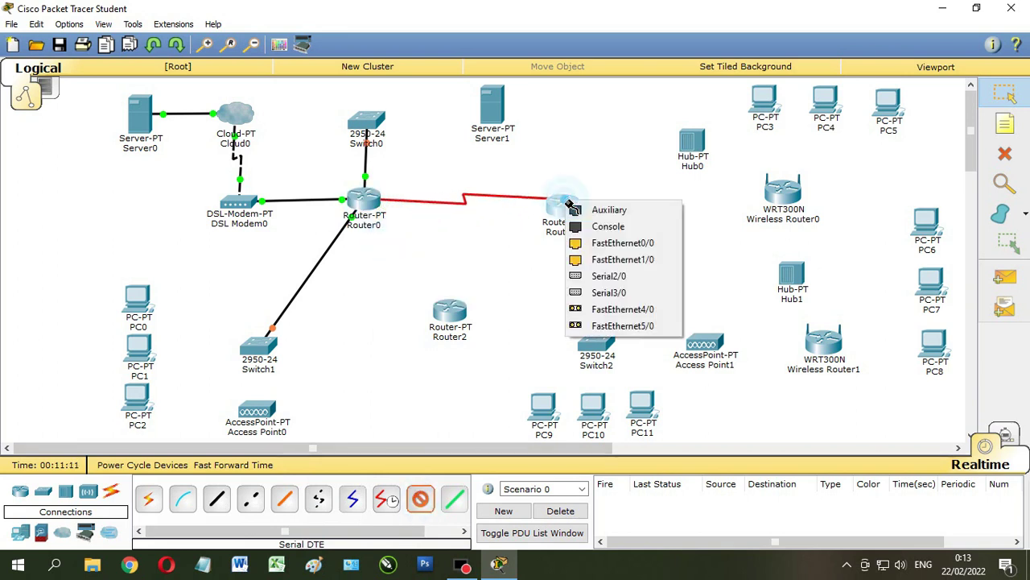
click(585, 293)
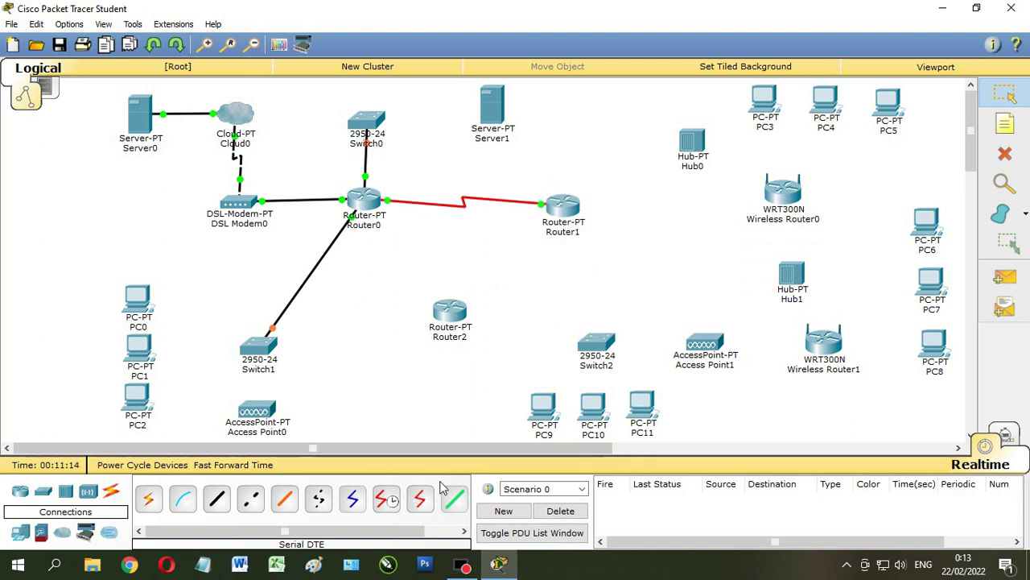
Connect Router1's Serial2/0 port to Router2's Serial3/0 port with a serial DTE cable.
click(421, 499)
click(562, 204)
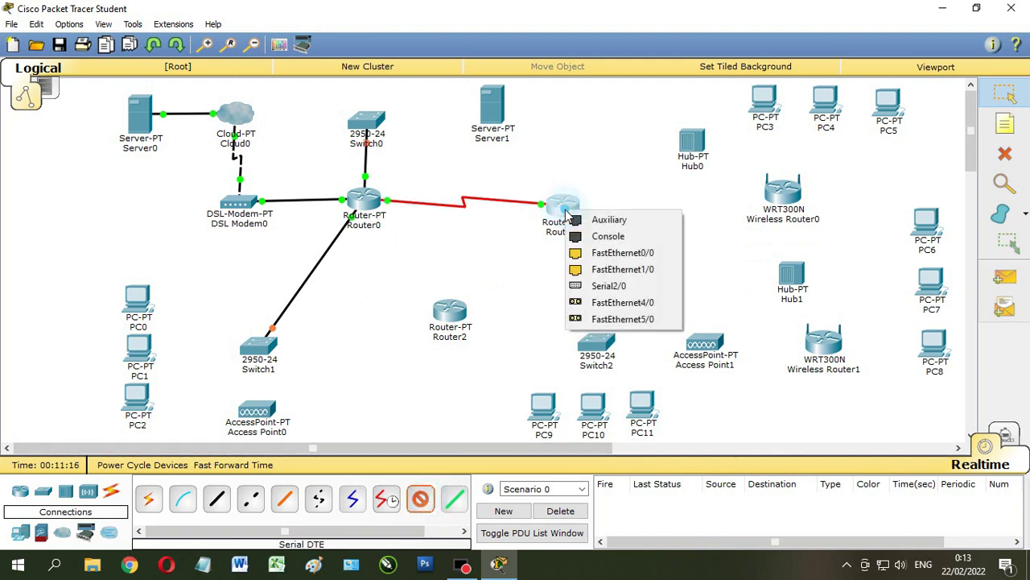
click(585, 285)
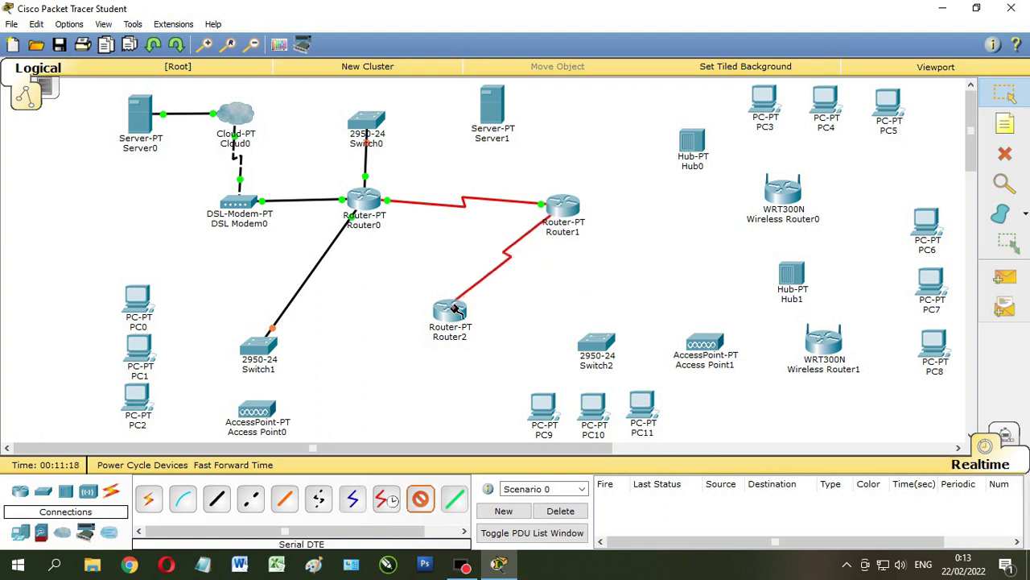
click(452, 314)
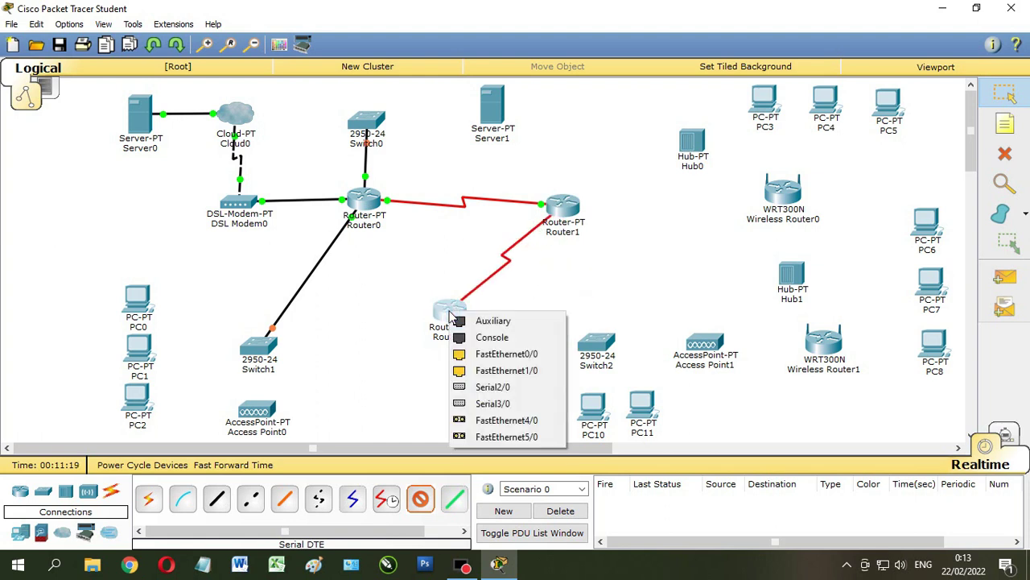
click(491, 404)
Connect Router2's Serial2/0 port to Router0's Serial3/0 port with a serial DTE cable and nudge Router1 slightly upward.
click(426, 502)
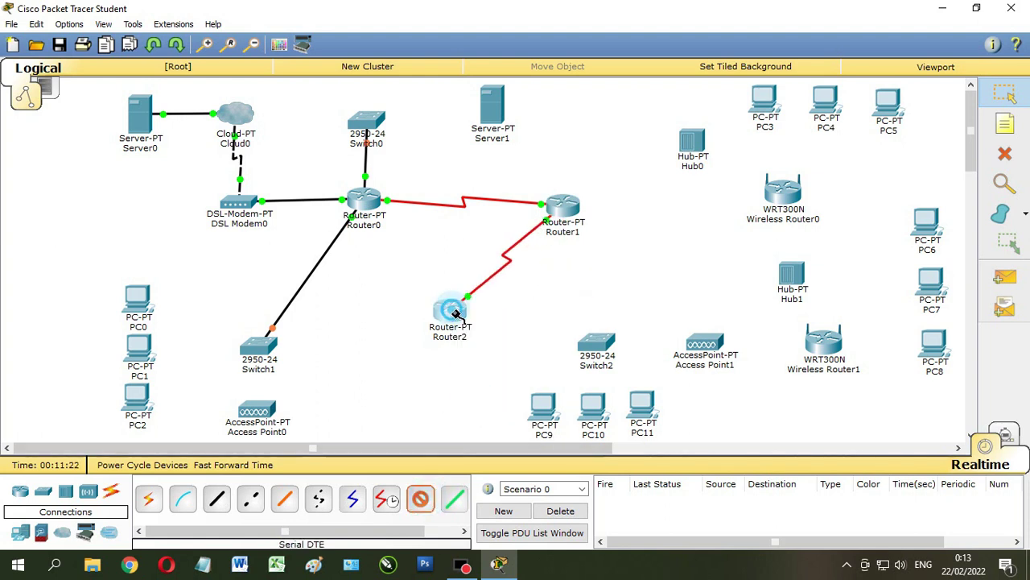
click(453, 314)
click(478, 388)
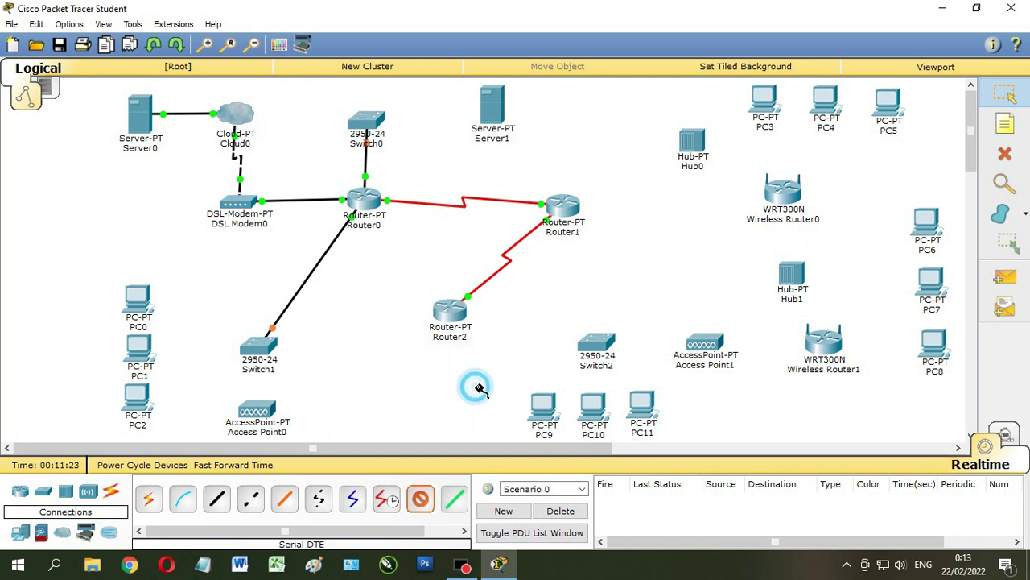
click(366, 206)
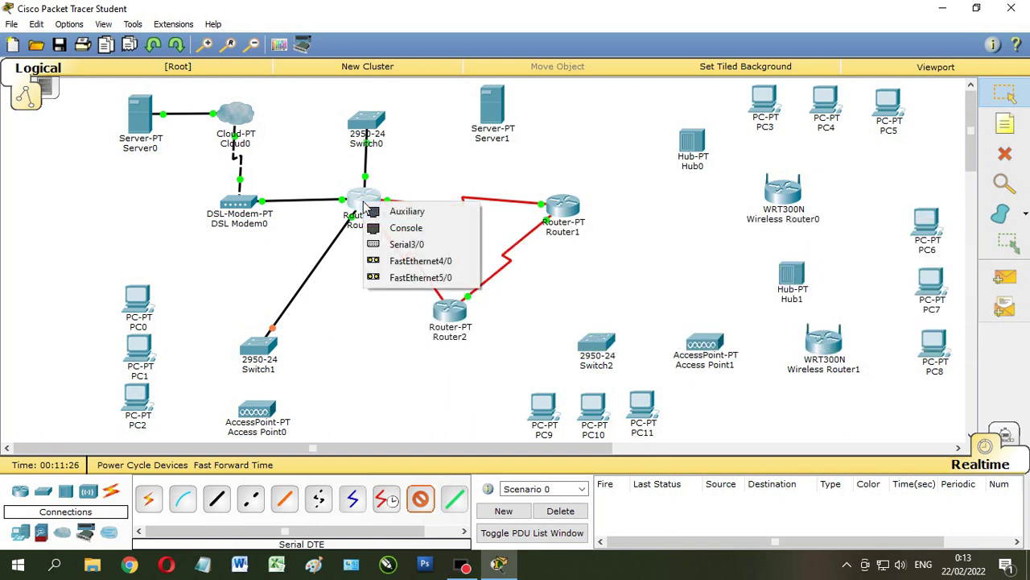
click(389, 246)
drag(585, 213, 569, 208)
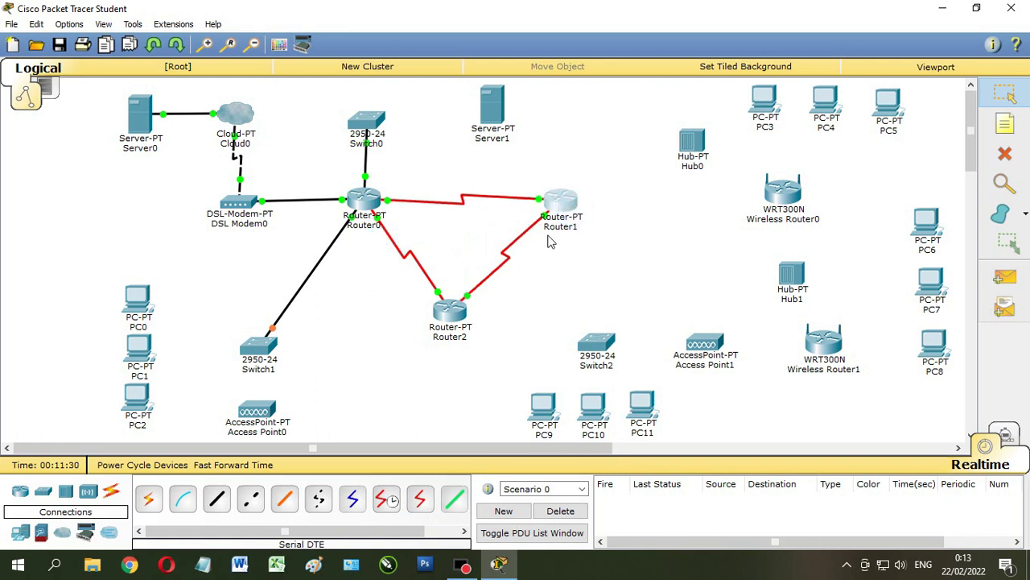
click(453, 370)
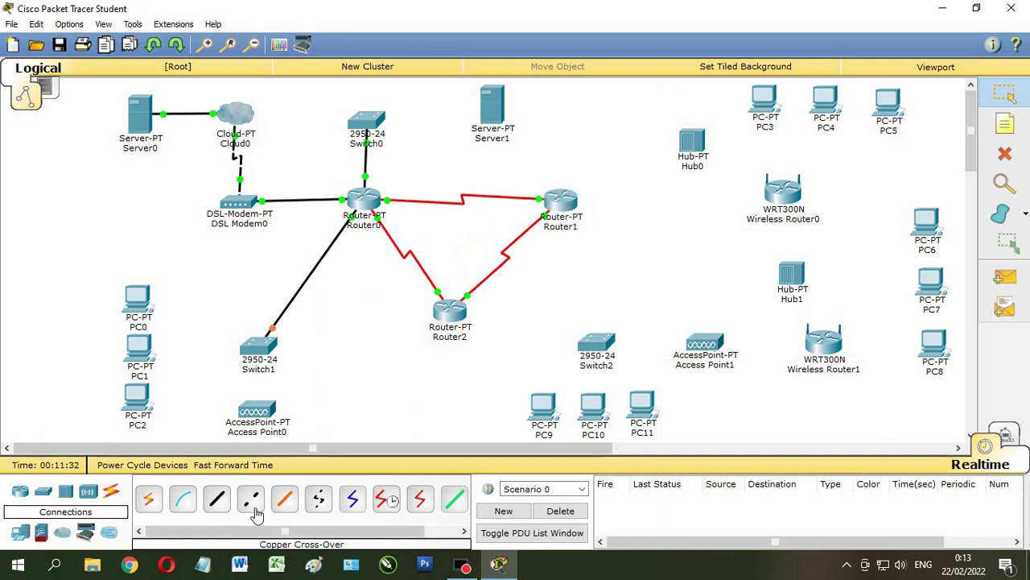
Connect Router1's FastEthernet0/0 port to Hub0's Port 0 with a copper straight-through cable.
click(218, 499)
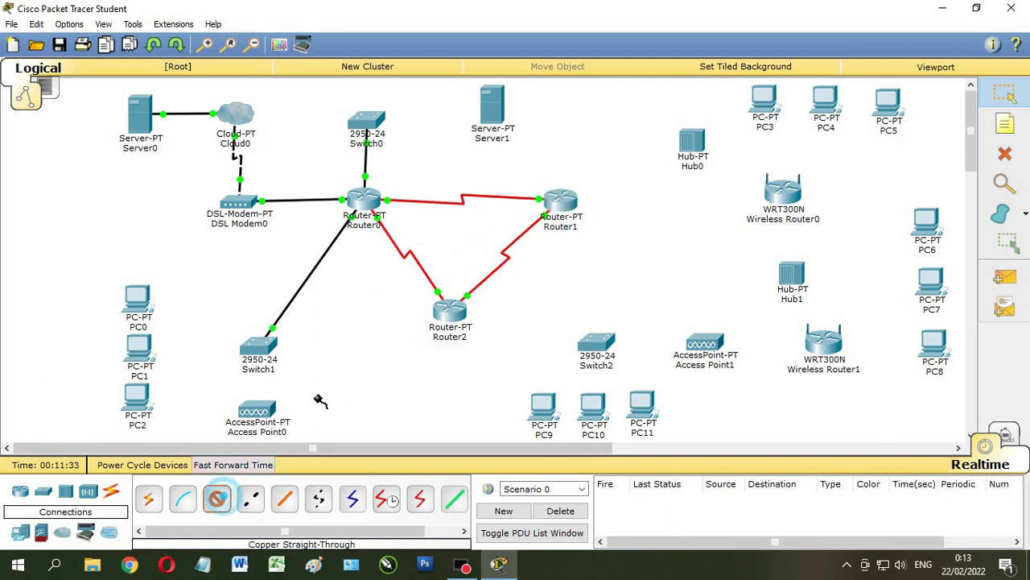
click(568, 206)
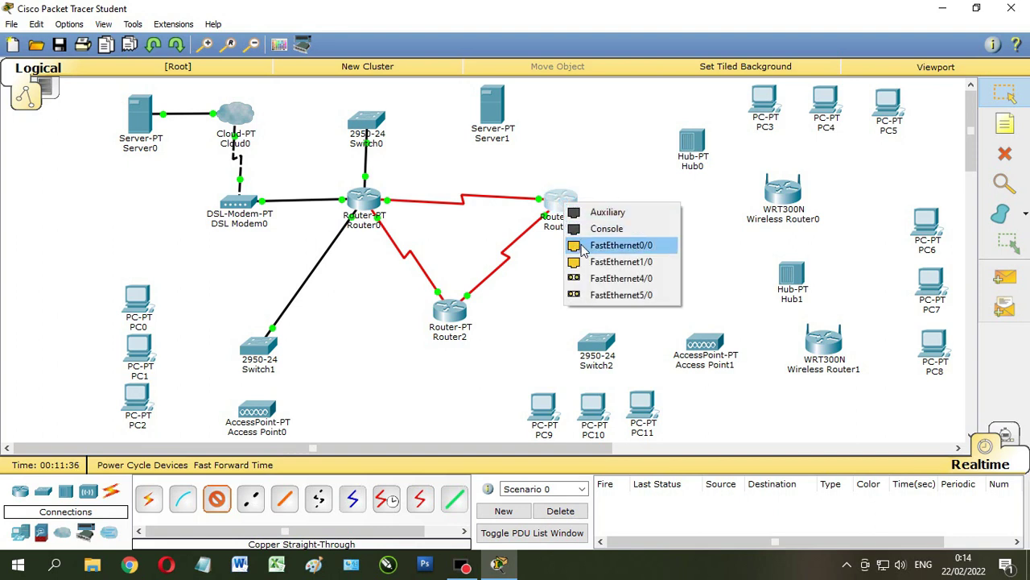
click(582, 248)
click(691, 143)
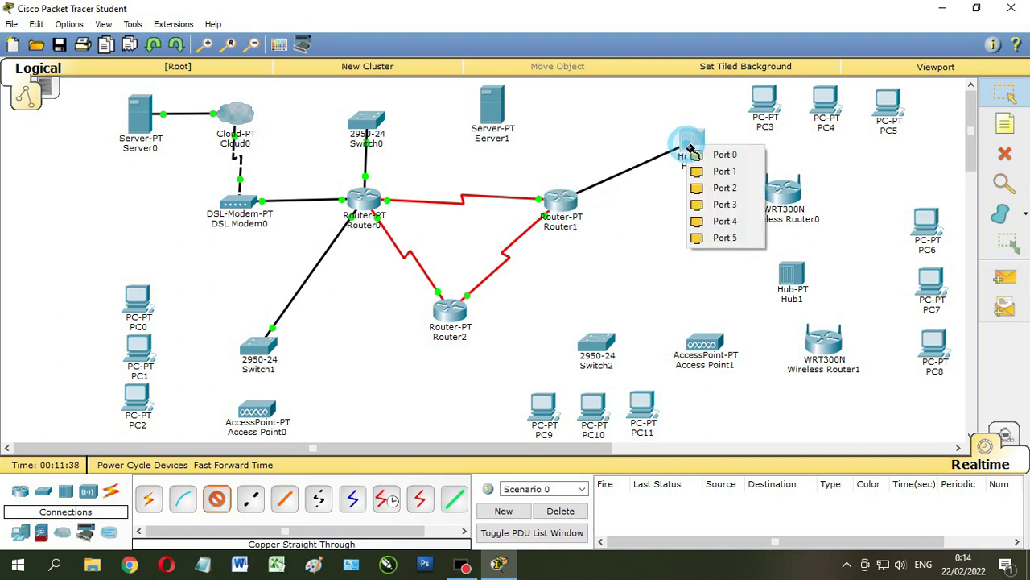
click(725, 154)
Connect Hub0's Port 1 to PC3's FastEthernet0 port with a copper straight-through cable.
click(216, 499)
click(692, 148)
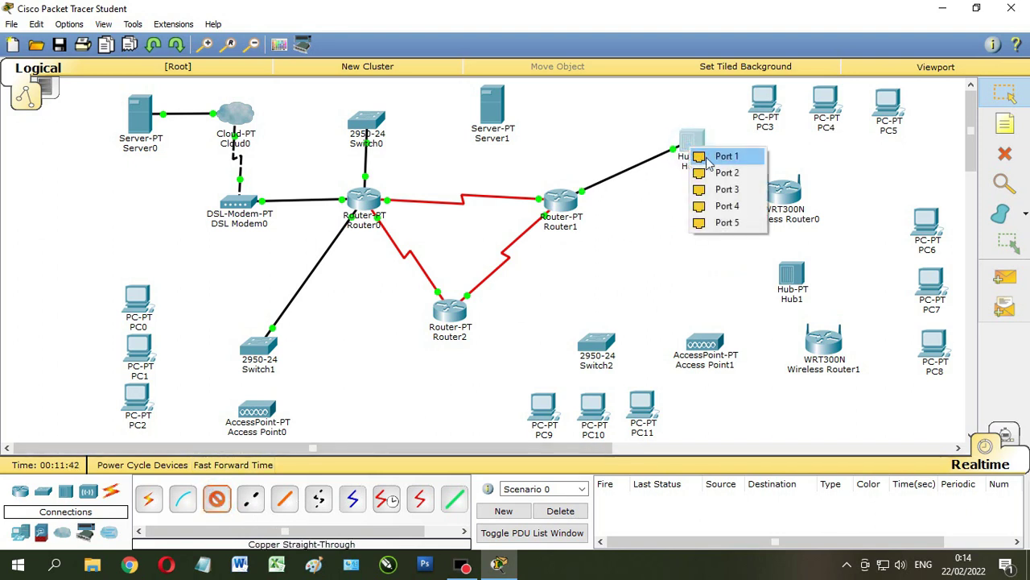
click(709, 157)
click(771, 102)
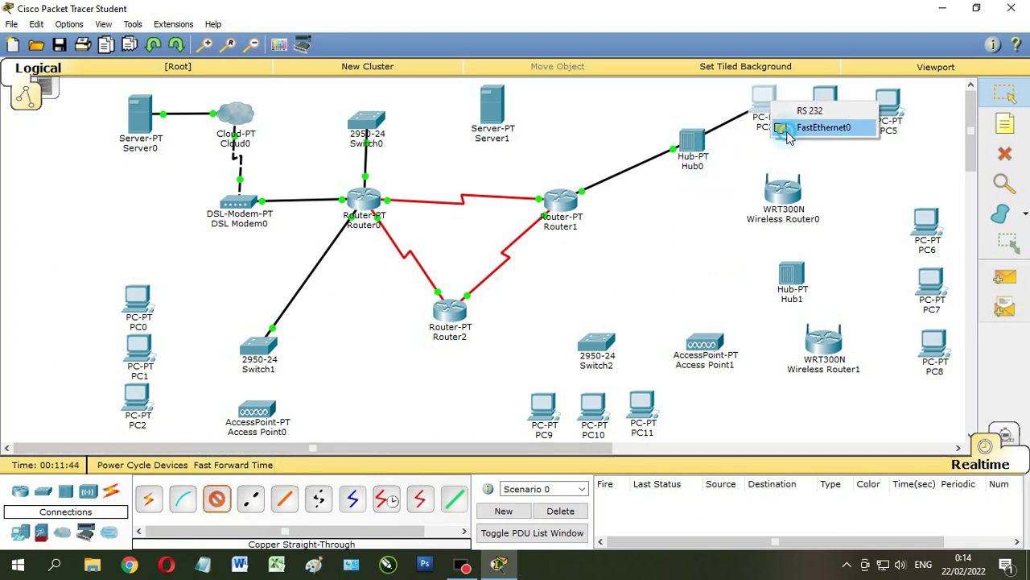
click(821, 127)
Connect Hub0's Port 2 to PC4's FastEthernet0 port with a copper straight-through cable.
click(217, 499)
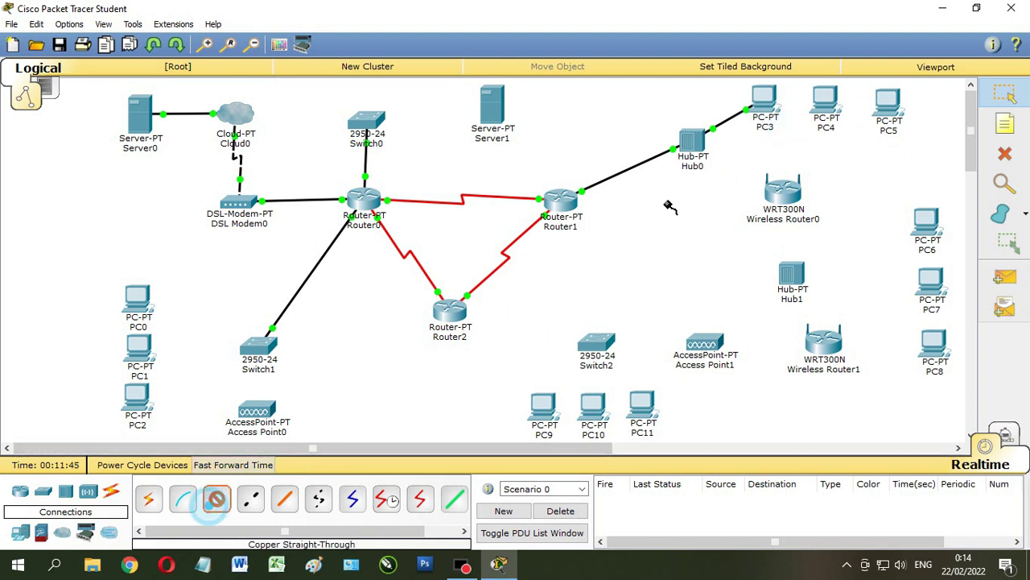
click(691, 145)
click(727, 152)
click(819, 107)
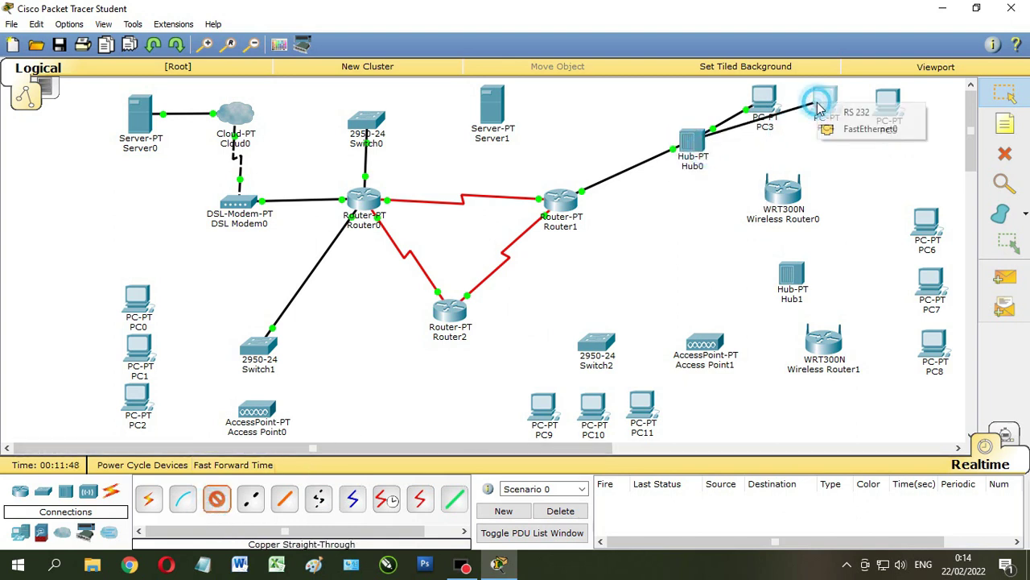
click(868, 129)
Connect Hub0's Port 3 to PC5's FastEthernet0 port with a copper straight-through cable.
click(216, 500)
click(691, 145)
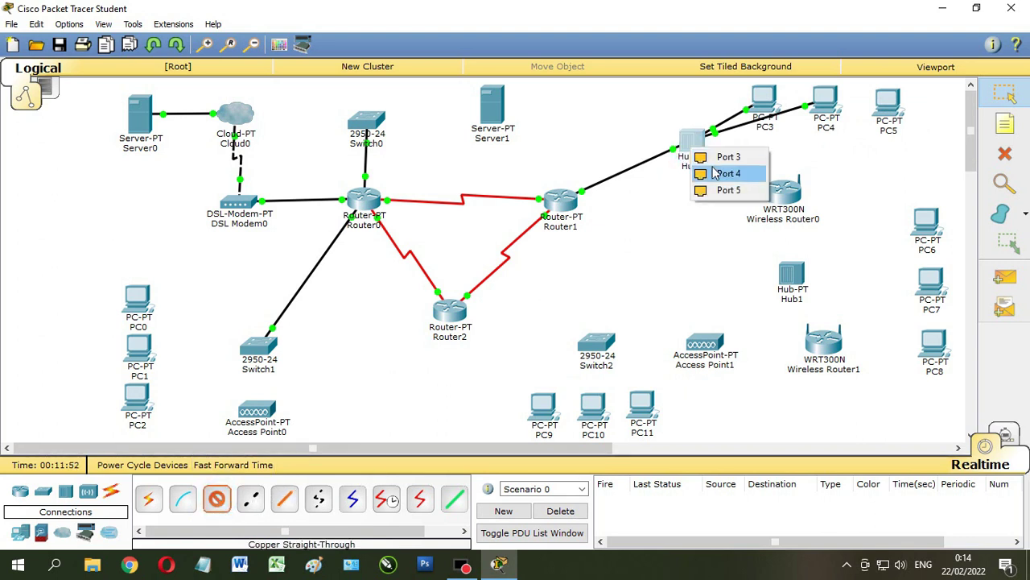
click(720, 157)
click(886, 105)
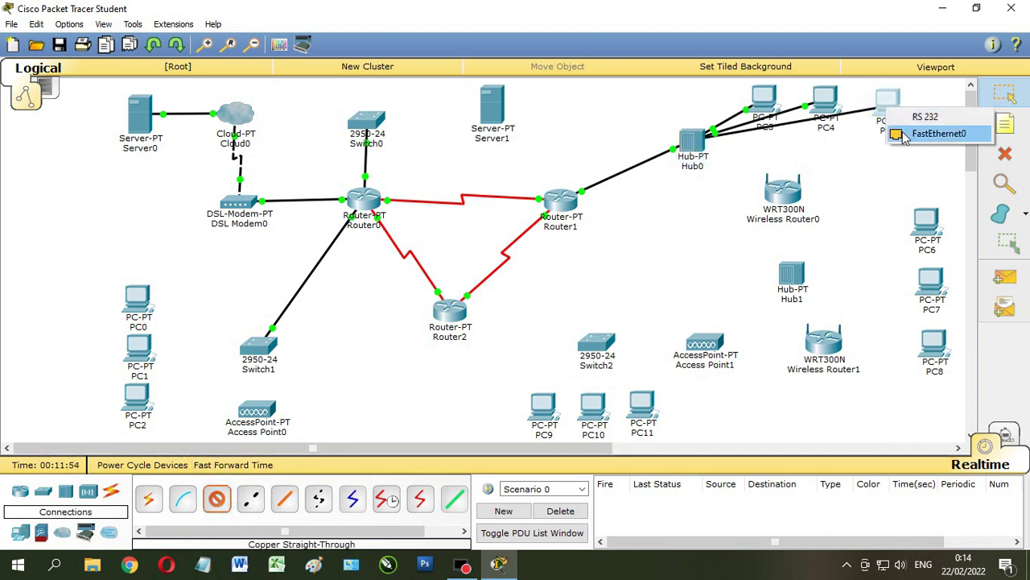
click(904, 137)
Connect a free FastEthernet port on Switch0 to Server1's FastEthernet0 port with a copper straight-through cable.
click(217, 500)
click(374, 120)
click(407, 143)
click(492, 120)
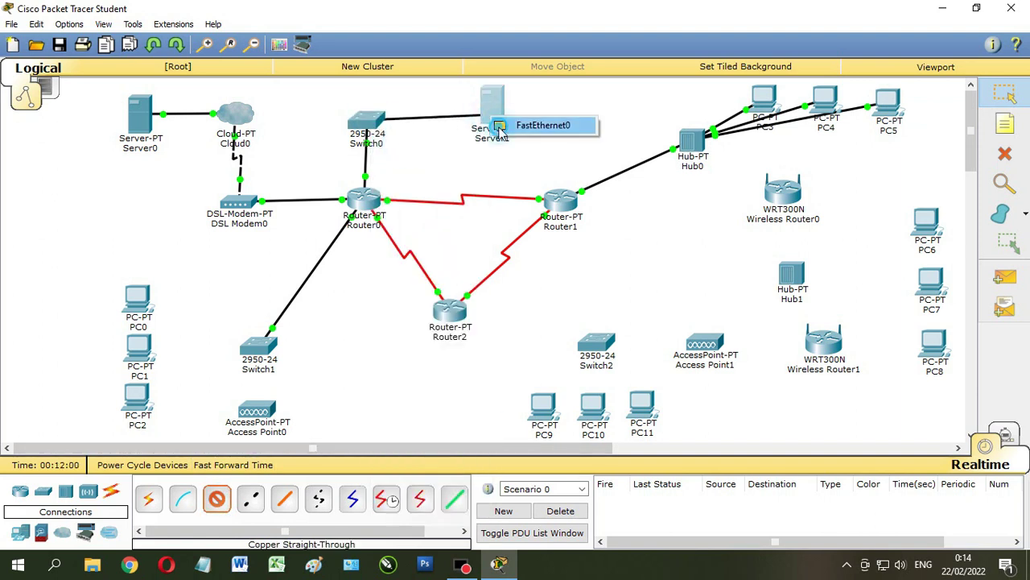
click(515, 125)
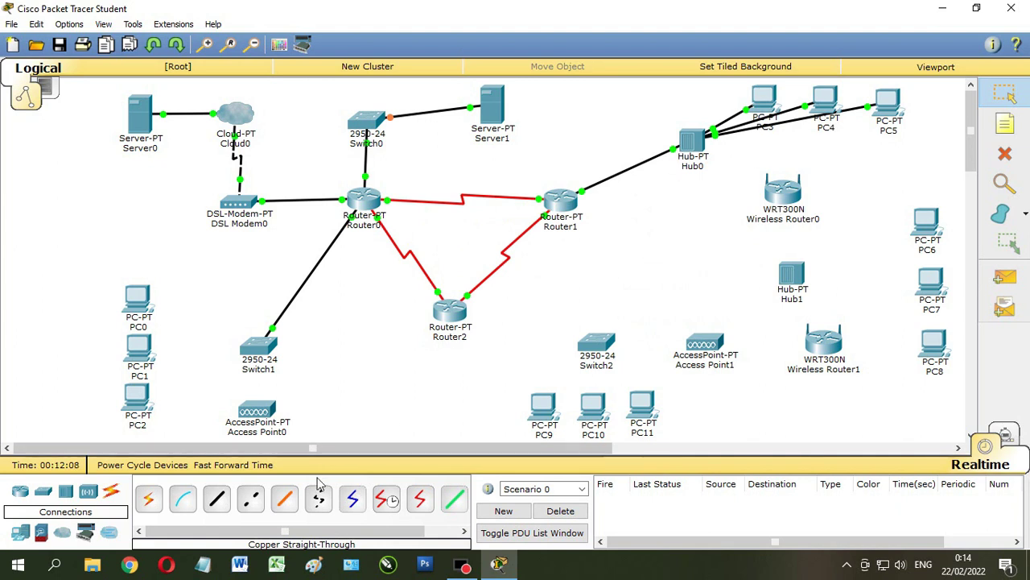
Connect Hub0's Port 4 to Wireless Router0's Ethernet 1 port with a copper cross-over cable.
click(254, 500)
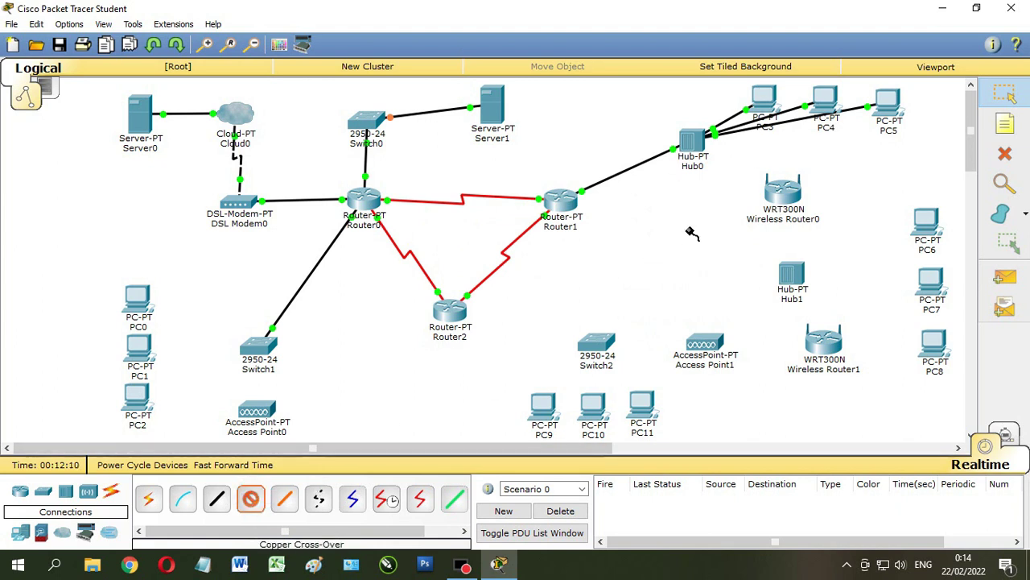
click(693, 146)
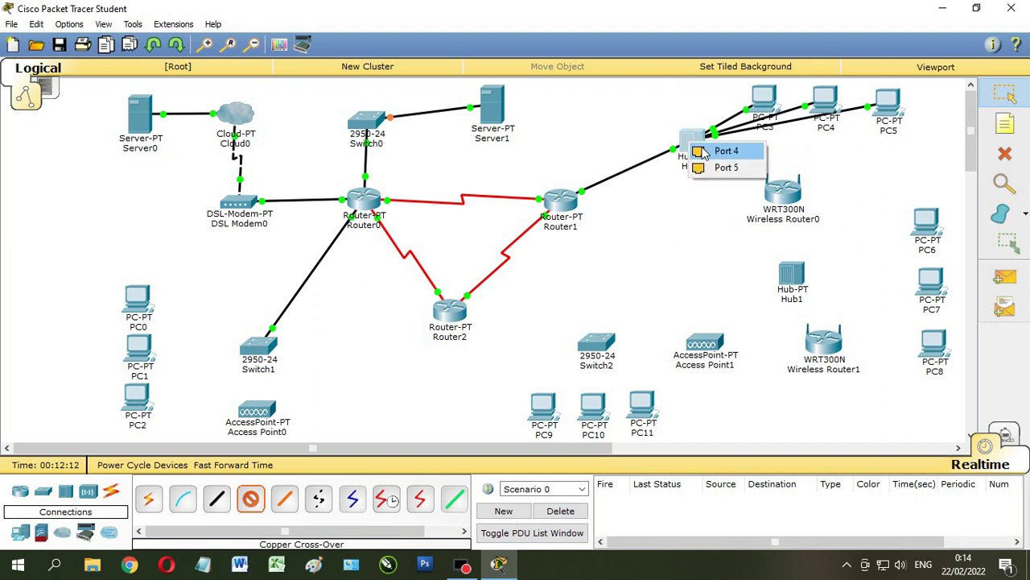
click(704, 151)
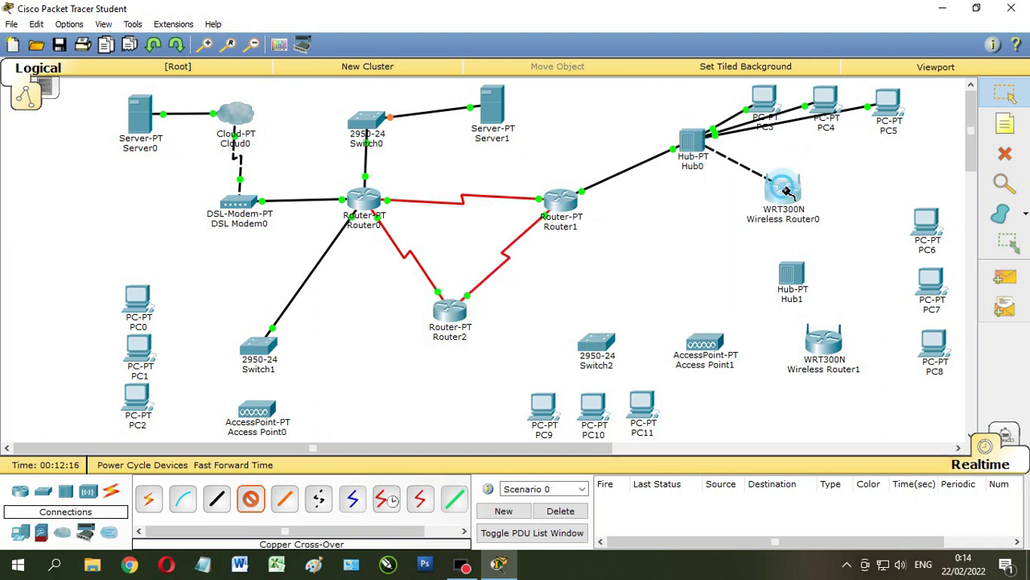
click(785, 192)
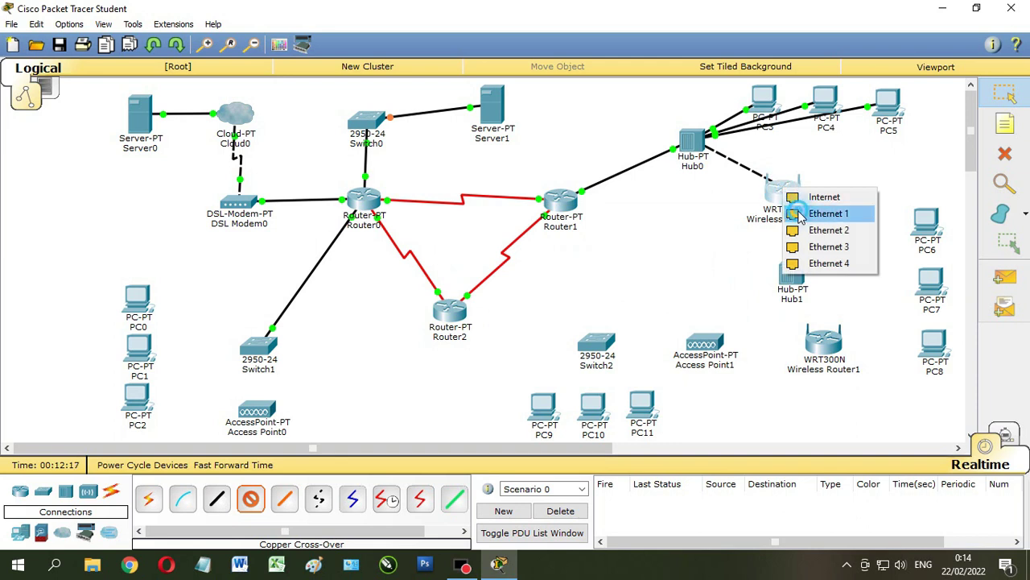
click(829, 214)
Connect Router1's FastEthernet1/0 port to the first free port on Hub1 with a copper straight-through cable.
click(217, 499)
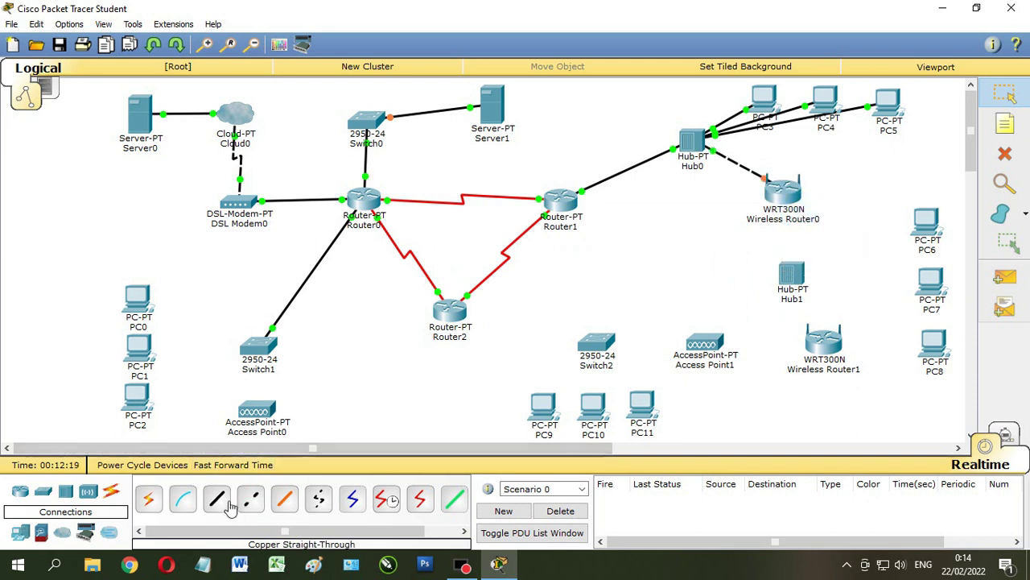
click(564, 205)
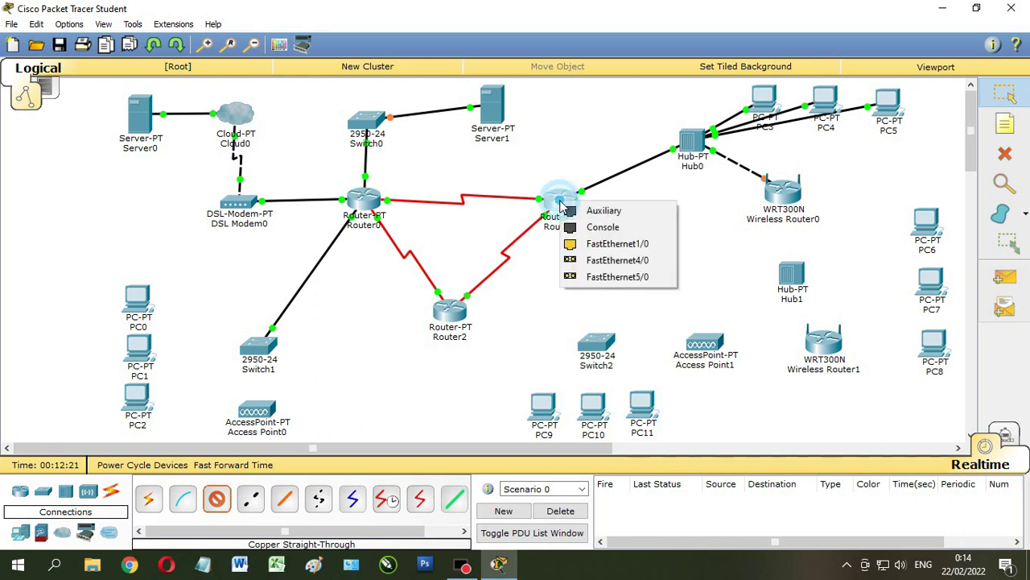
click(583, 244)
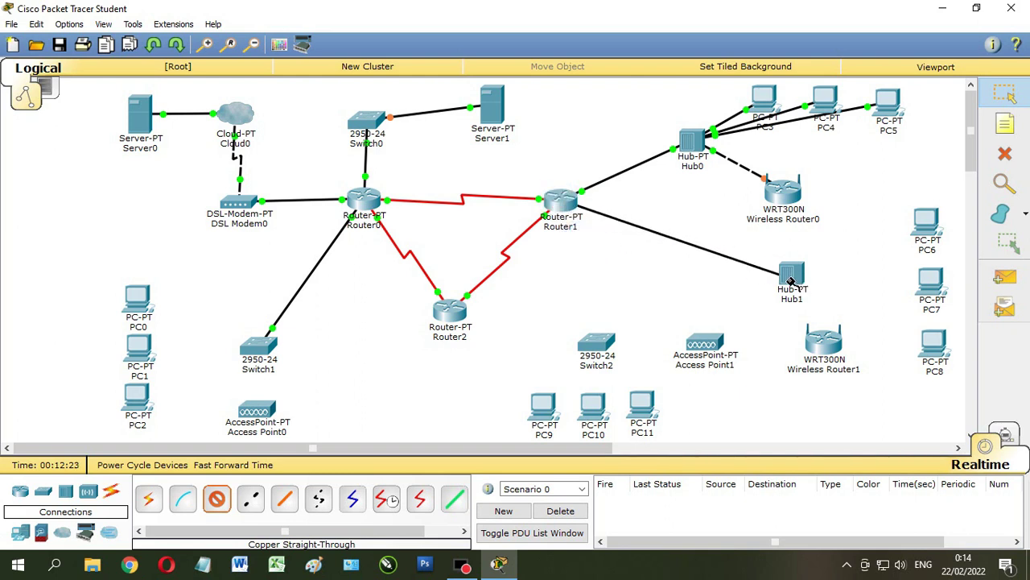
click(791, 282)
click(796, 288)
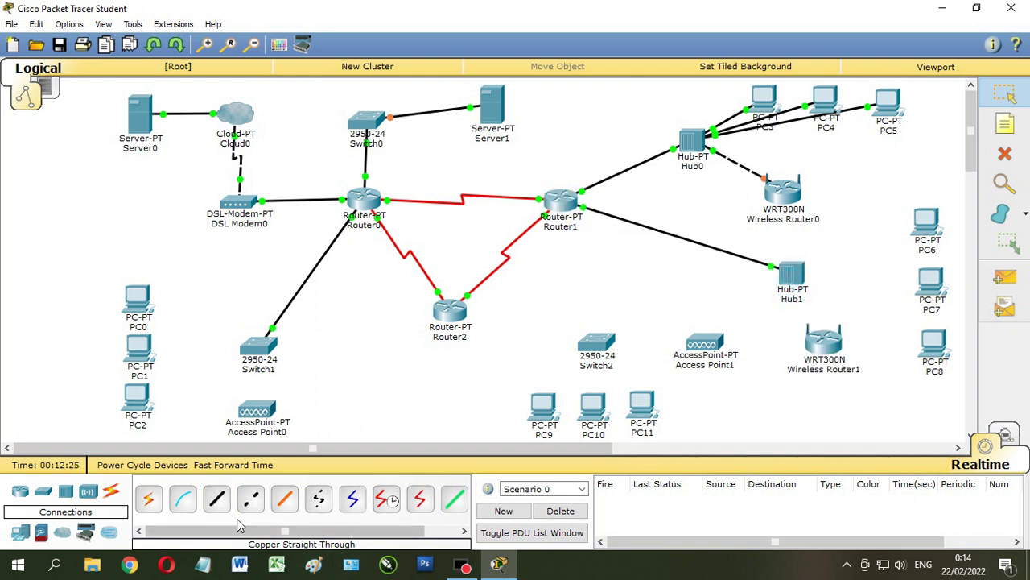
Connect Hub1's Port 1 to PC6's FastEthernet0 port with a copper straight-through cable.
click(212, 507)
click(797, 274)
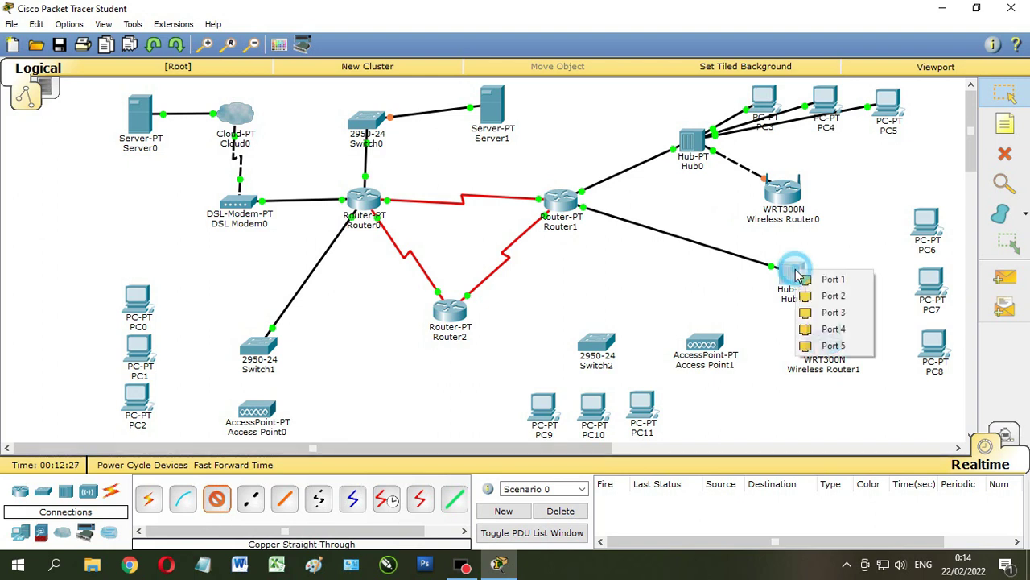
click(833, 279)
click(925, 225)
click(946, 250)
Connect Hub1's Port 2 to PC7's FastEthernet0 port with a copper straight-through cable.
click(217, 499)
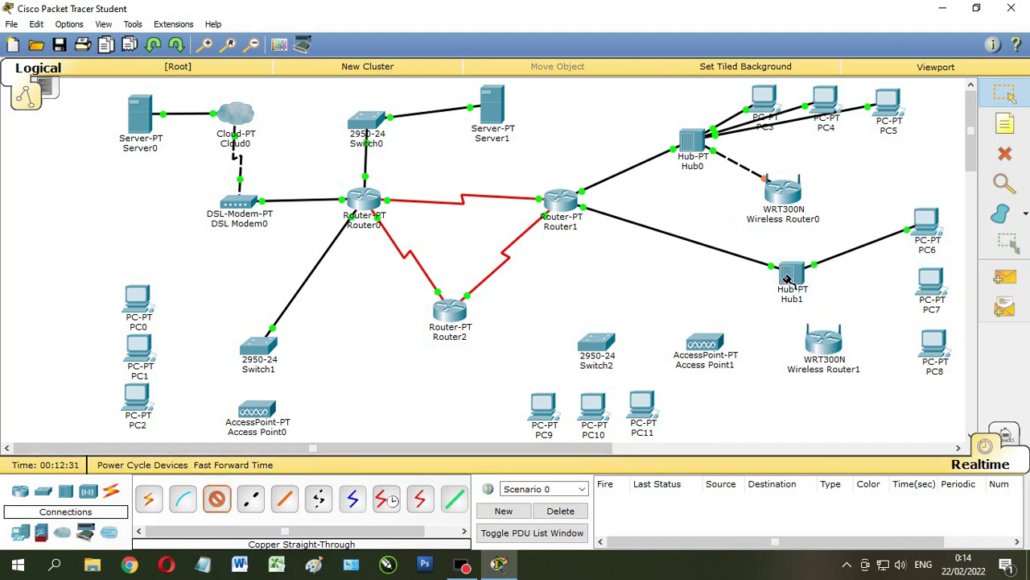
click(791, 276)
click(818, 287)
click(930, 280)
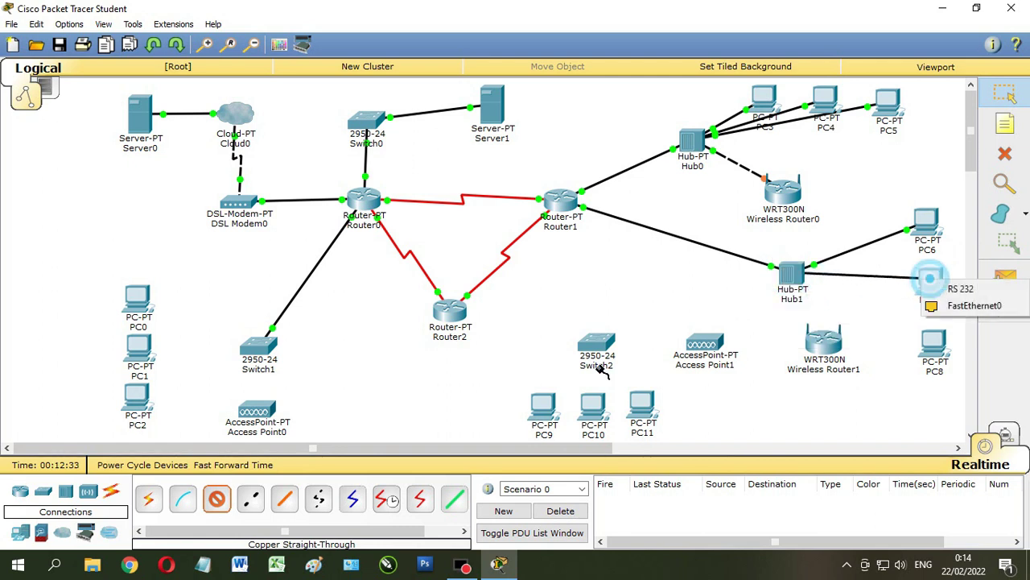
click(970, 306)
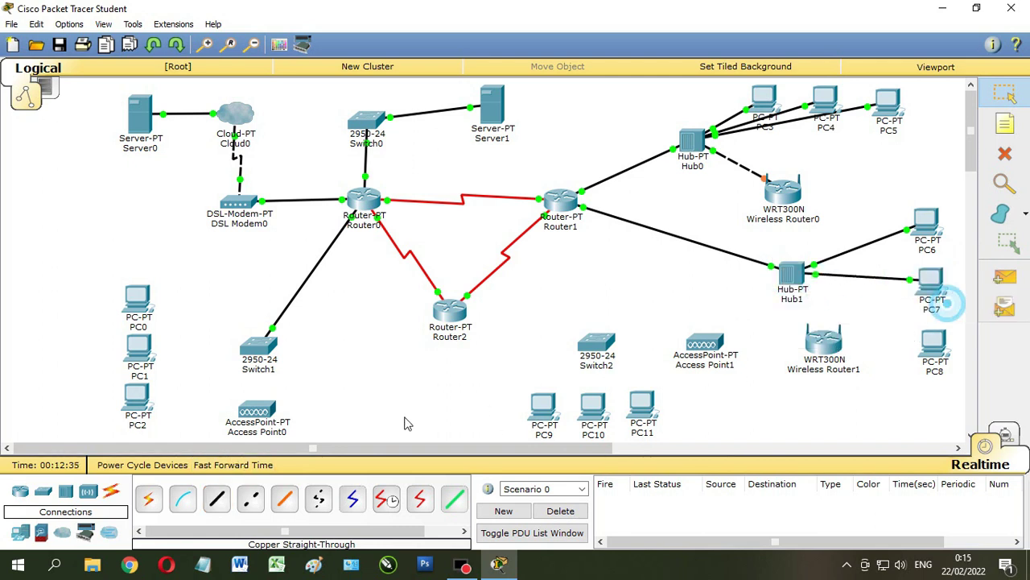
Connect Hub1's Port 3 to PC8's FastEthernet0 port with a copper straight-through cable.
click(217, 499)
click(792, 276)
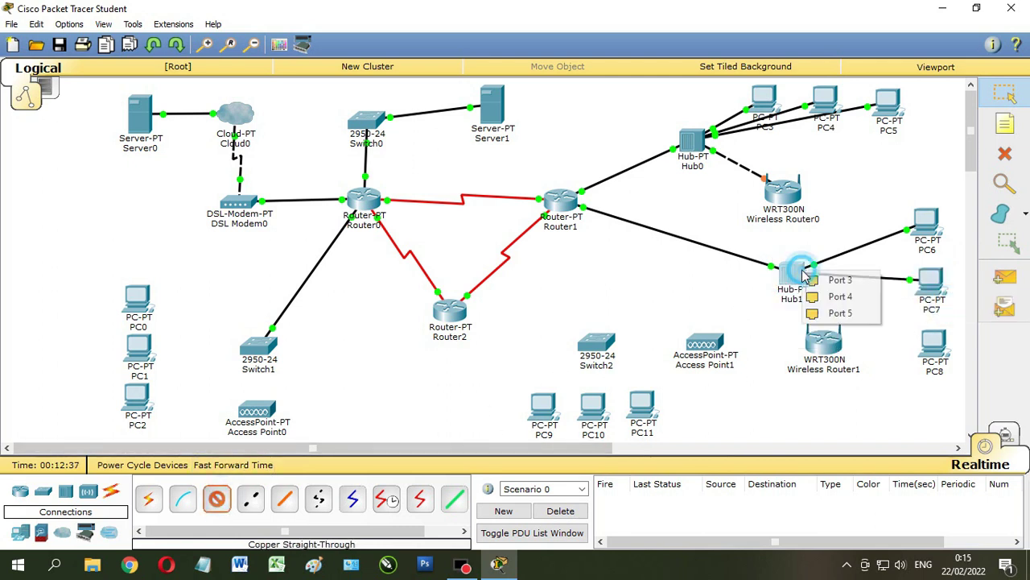
click(840, 297)
click(934, 345)
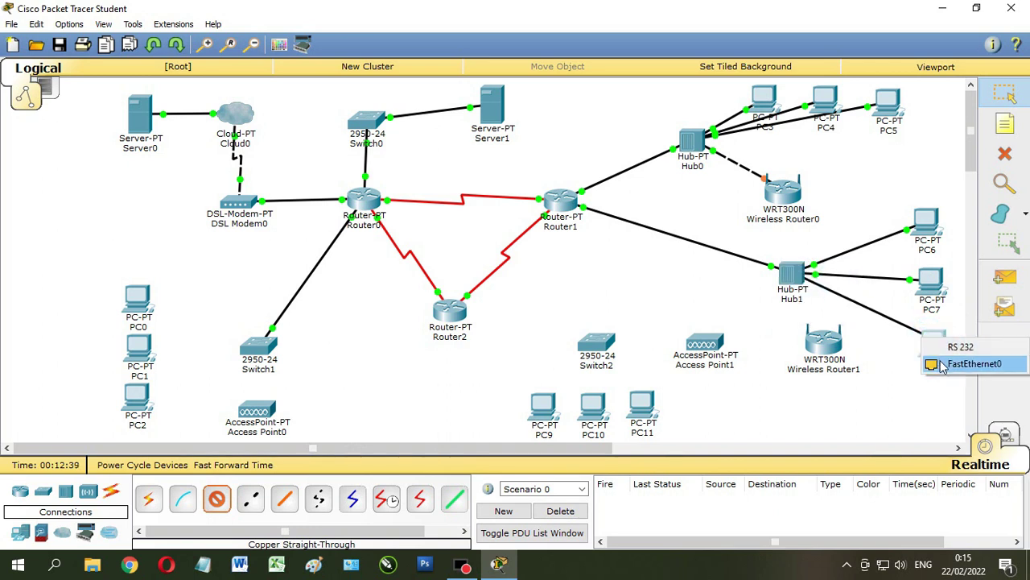
click(970, 364)
Connect Hub1's Port 4 to Wireless Router1's Ethernet 1 port with a copper cross-over cable.
click(248, 501)
click(792, 274)
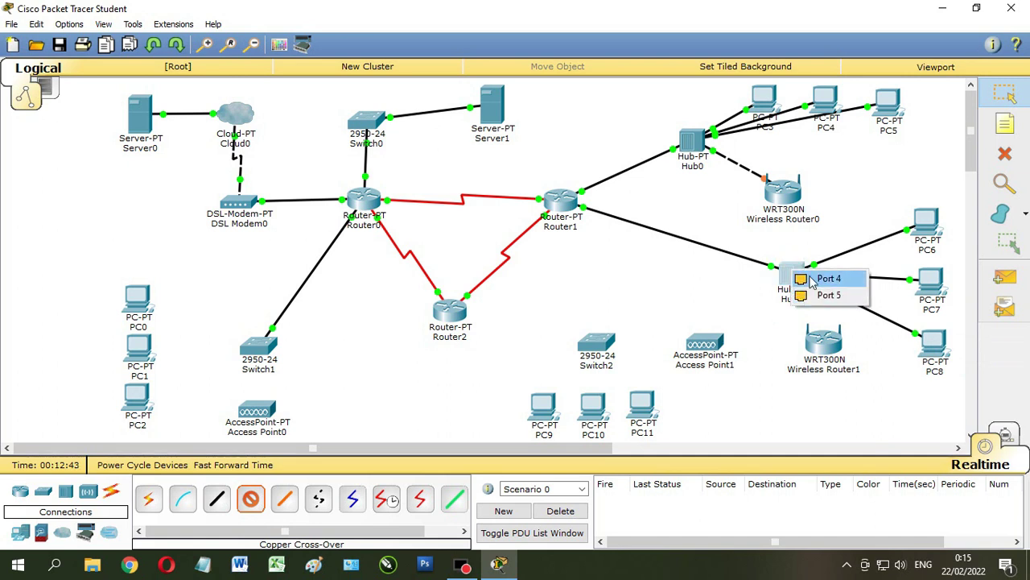
click(811, 280)
click(823, 343)
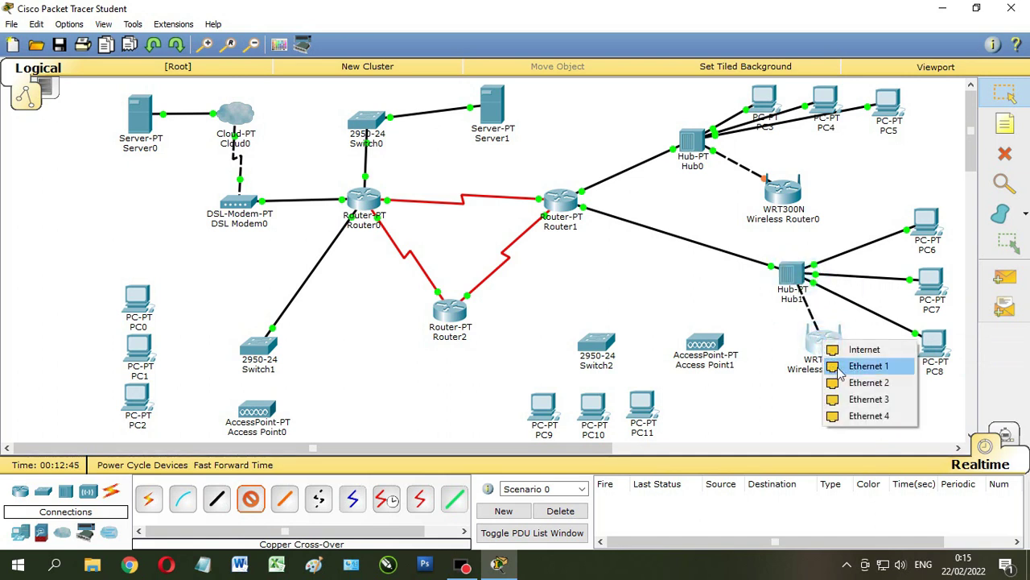
click(839, 371)
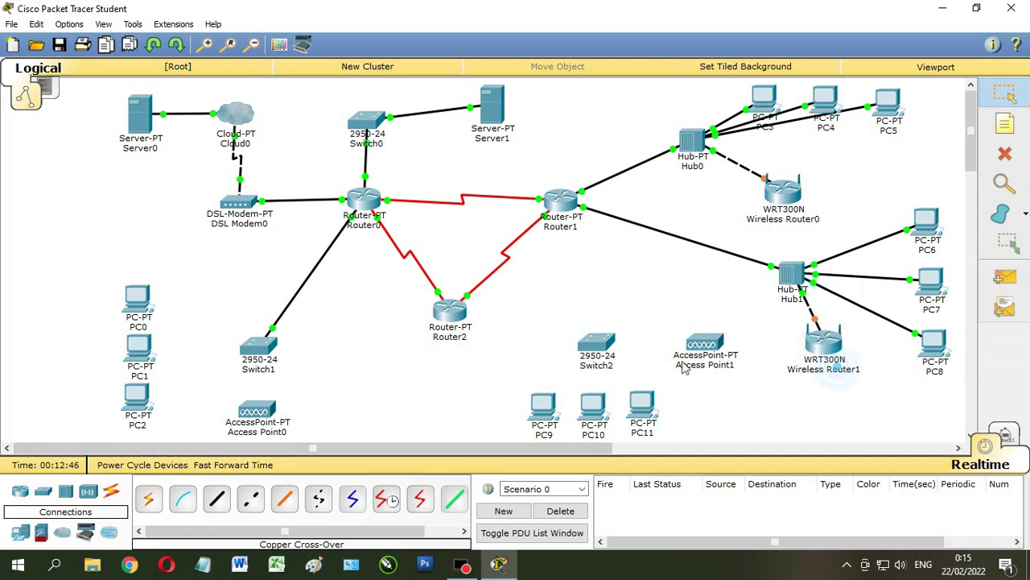
Connect Router2 to Switch2's FastEthernet0/1 port with a copper straight-through cable.
click(216, 500)
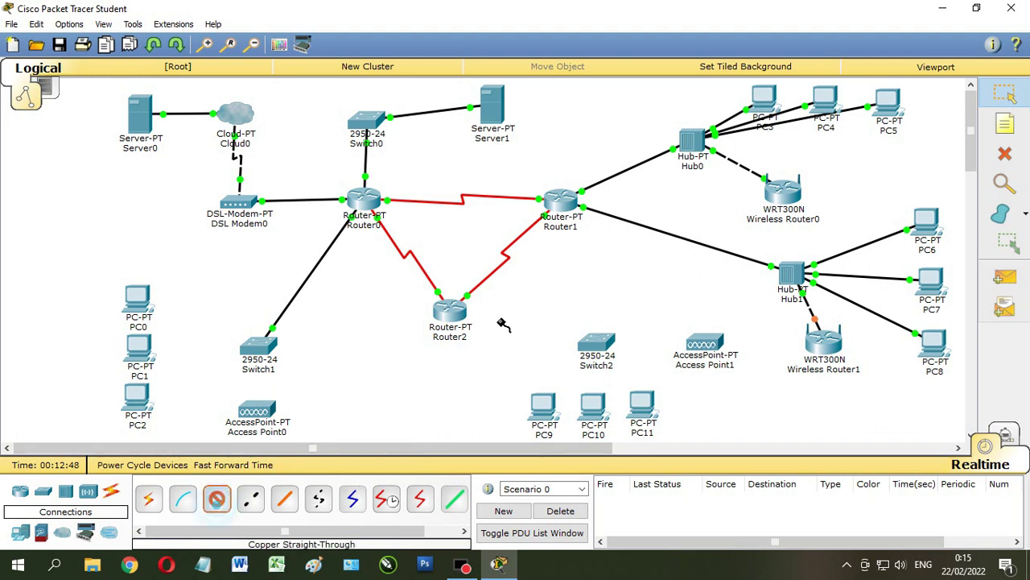
click(449, 316)
click(495, 354)
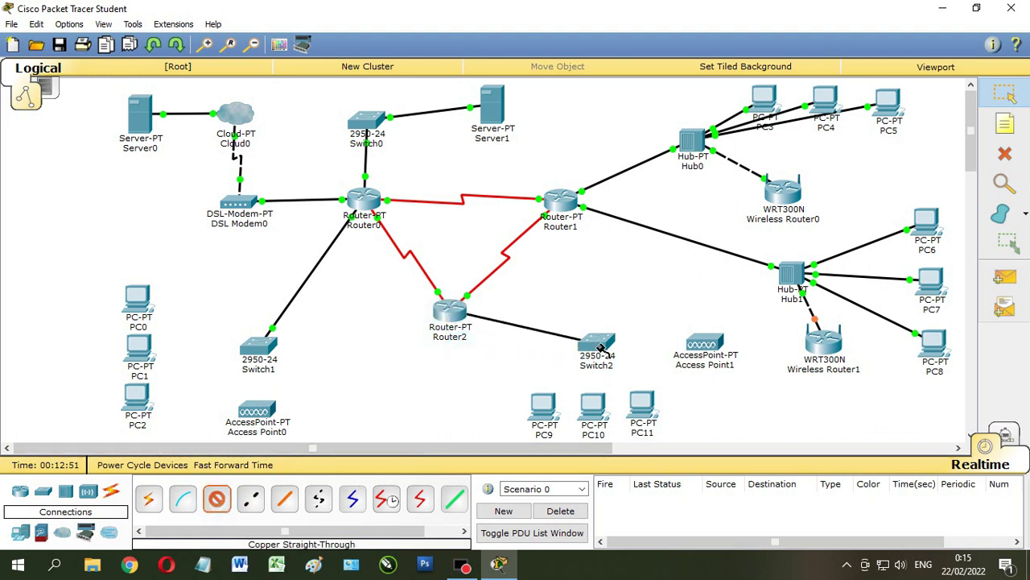
click(600, 348)
click(674, 27)
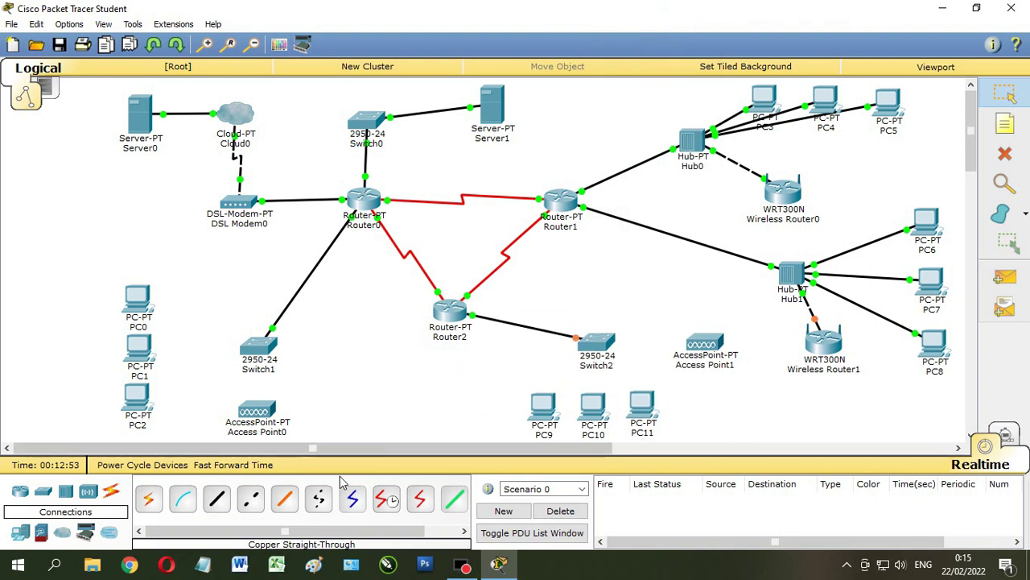
Connect Switch2's FastEthernet0/2 port to PC9's FastEthernet0 port with a copper straight-through cable.
click(218, 499)
click(598, 347)
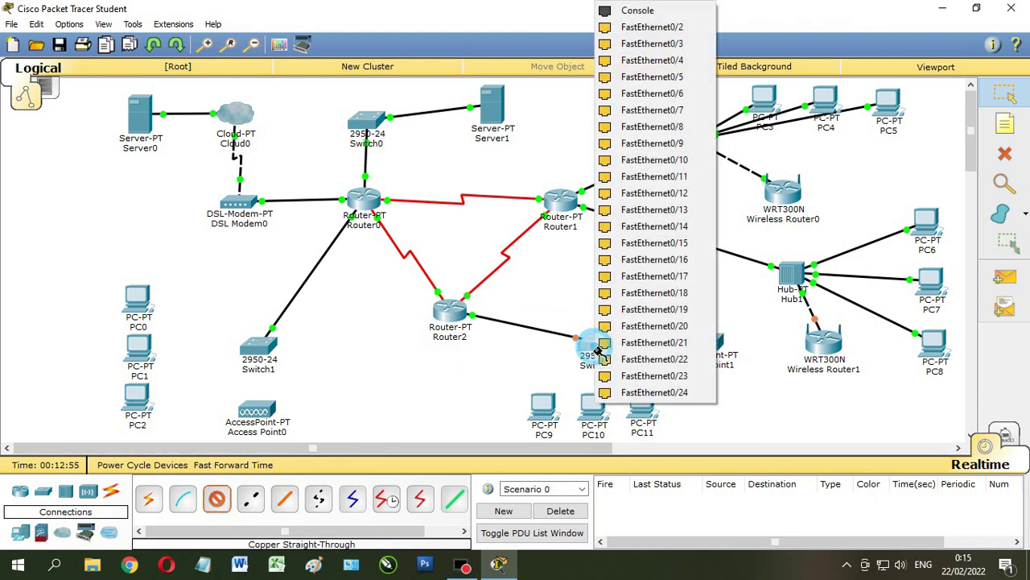
click(653, 28)
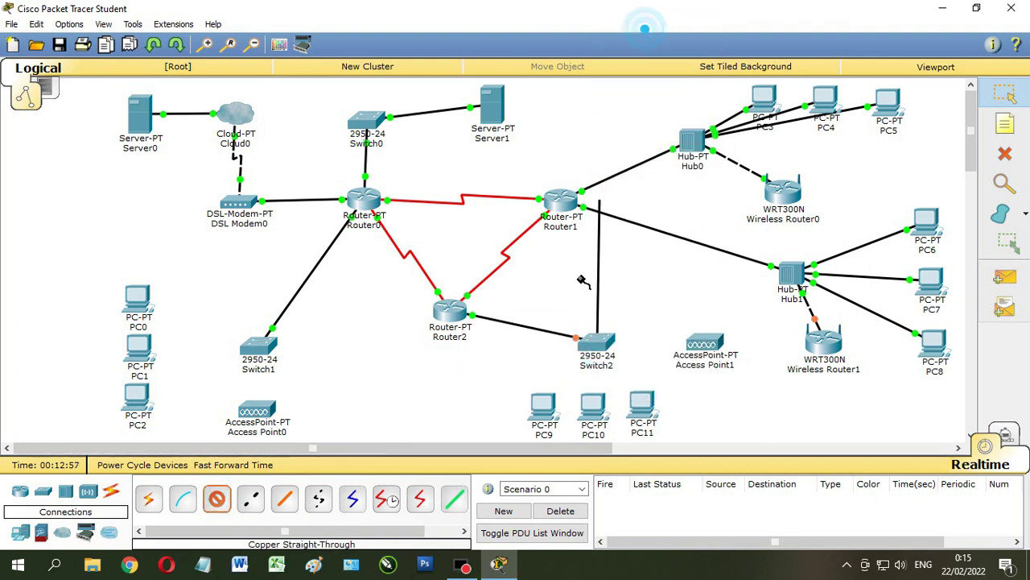
click(548, 420)
click(592, 441)
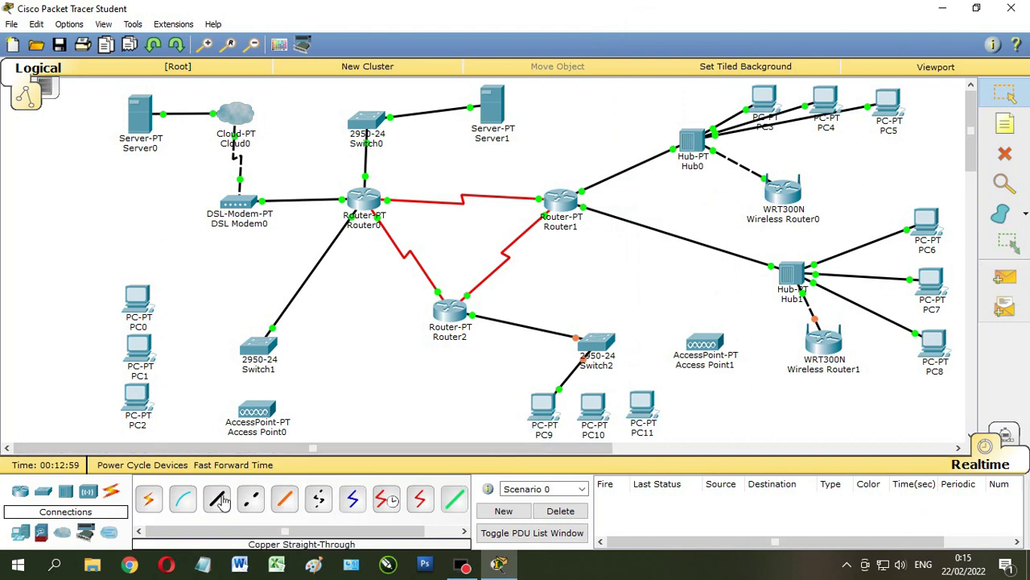
Connect Switch2's FastEthernet0/3 port to PC10's FastEthernet0 port with a copper straight-through cable.
click(600, 346)
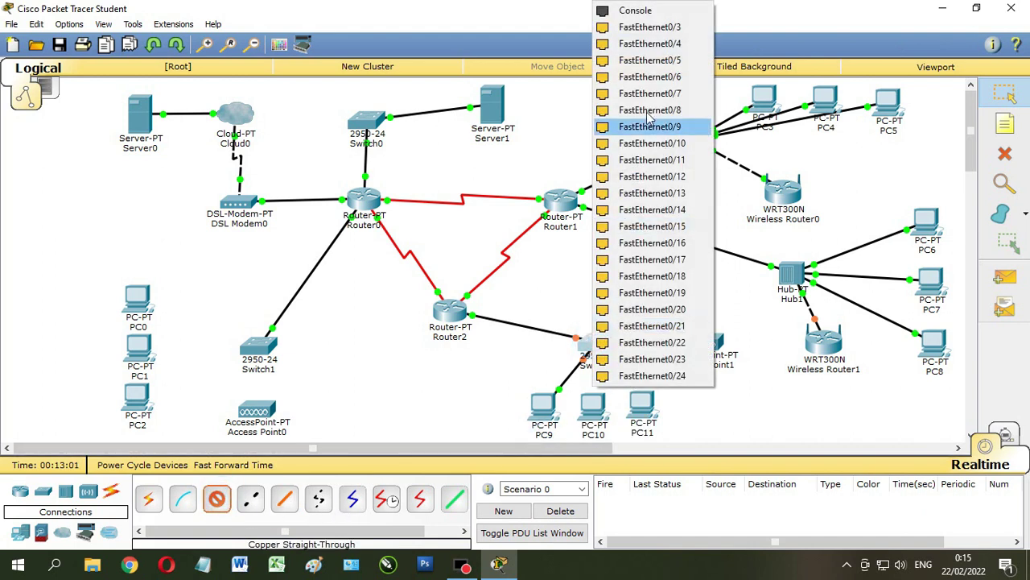
click(652, 25)
click(600, 412)
click(636, 435)
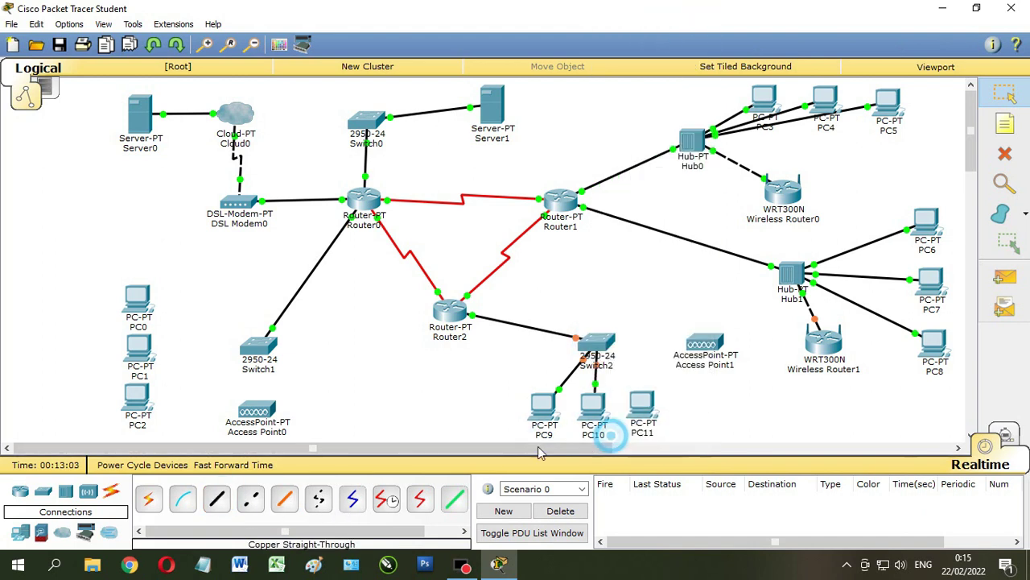
Connect Switch2's FastEthernet0/4 port to PC11's FastEthernet0 port with a copper straight-through cable.
click(598, 347)
click(690, 26)
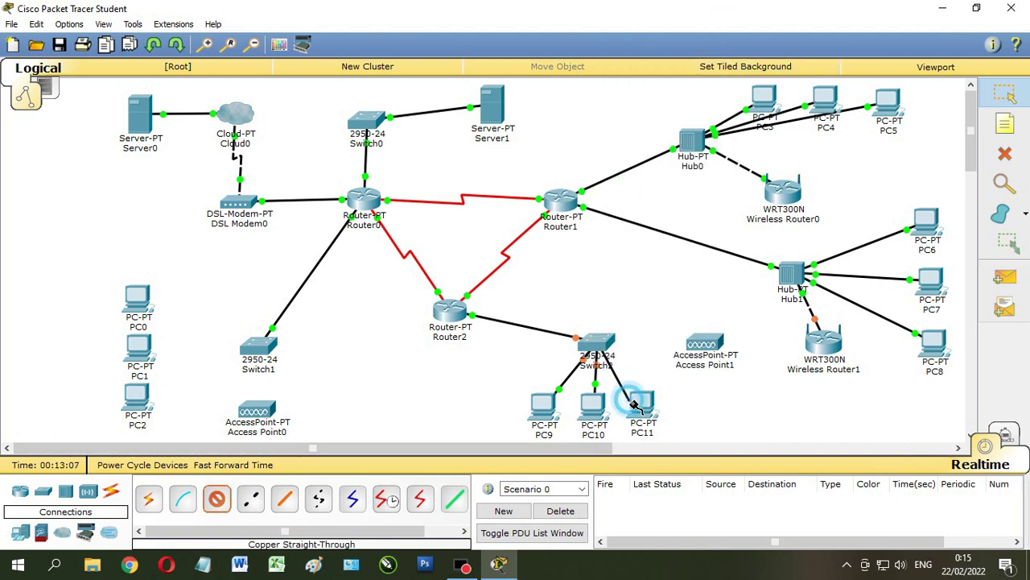
click(642, 407)
click(653, 438)
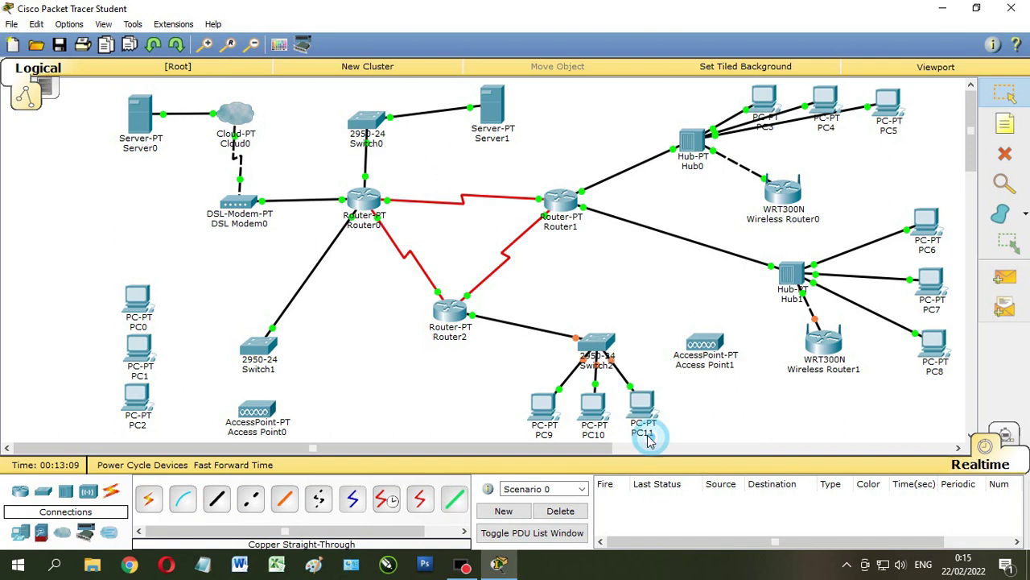
Connect Switch2's FastEthernet0/5 port to Access Point1 with a copper straight-through cable.
click(604, 352)
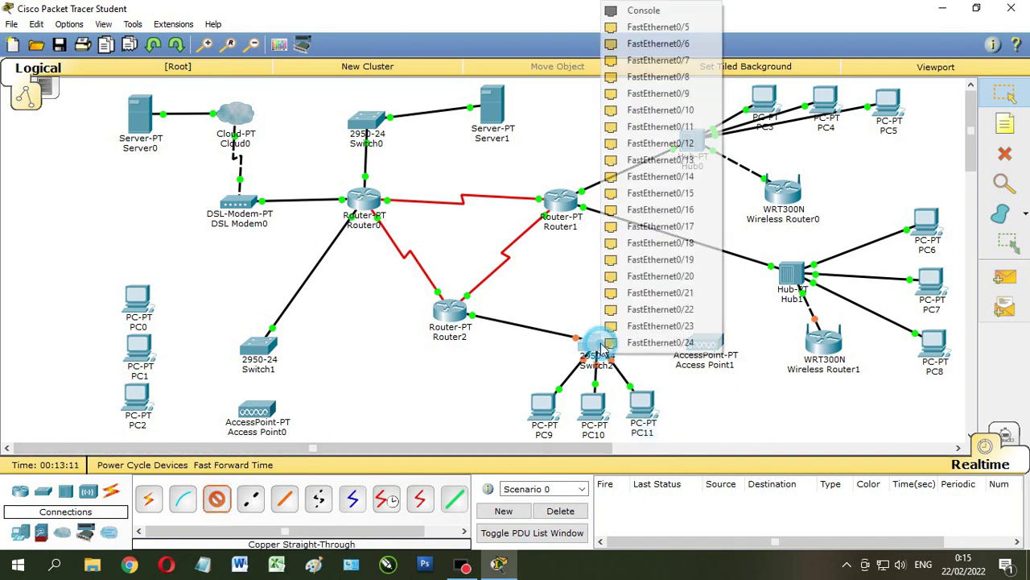
click(699, 26)
click(715, 345)
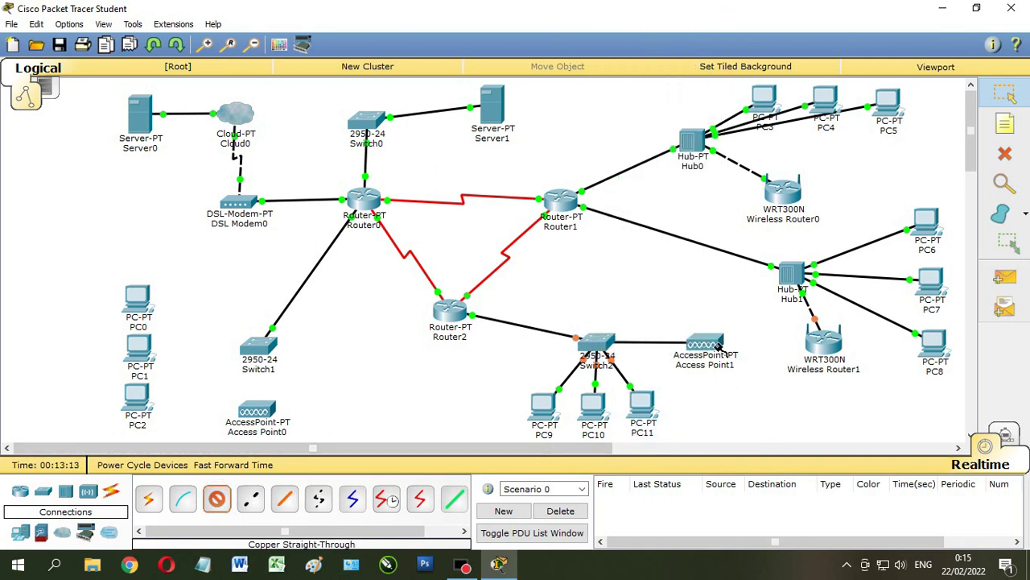
click(712, 346)
click(729, 352)
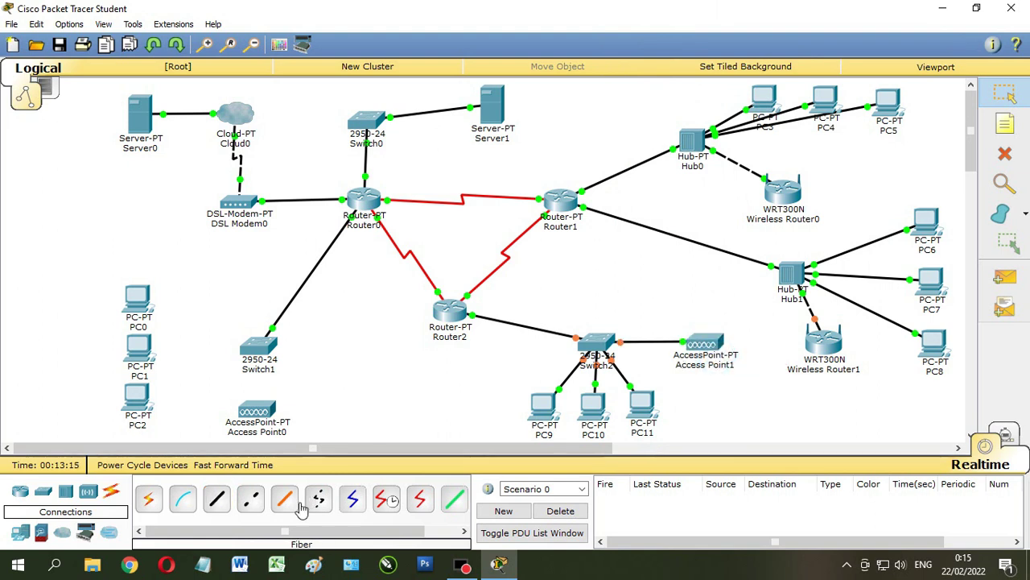
Connect Switch1's FastEthernet0/2 port to PC0's FastEthernet0 port with a copper straight-through cable.
click(219, 499)
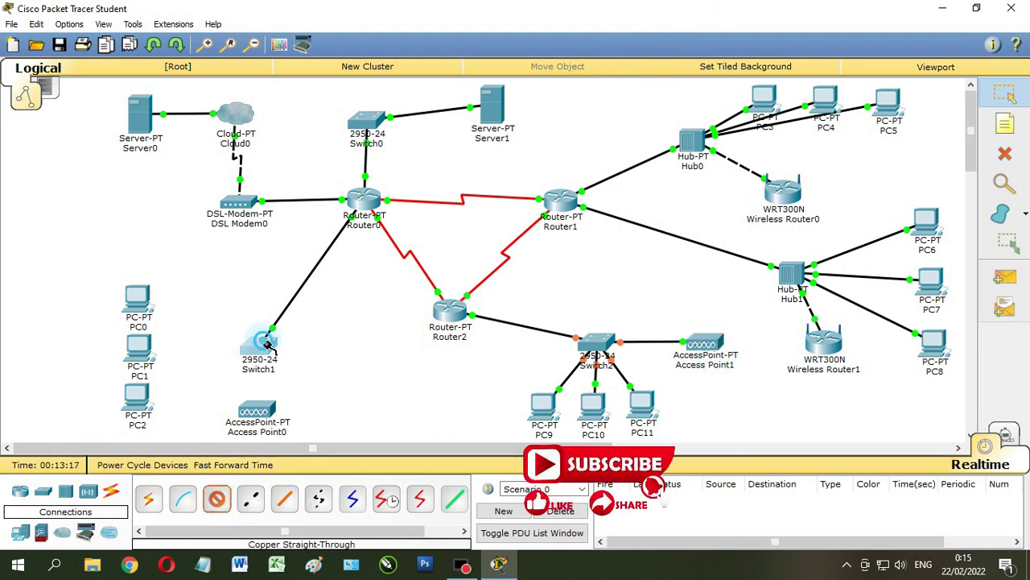
click(268, 345)
click(322, 29)
click(137, 299)
click(169, 322)
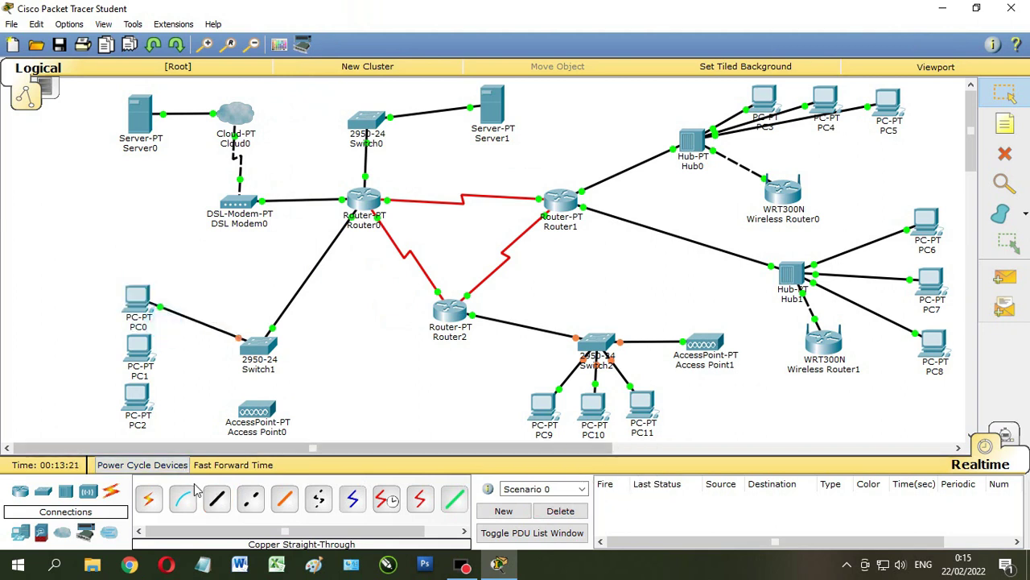
Connect Switch1's FastEthernet0/3 port to PC1's FastEthernet0 port with a copper straight-through cable.
click(217, 499)
click(257, 344)
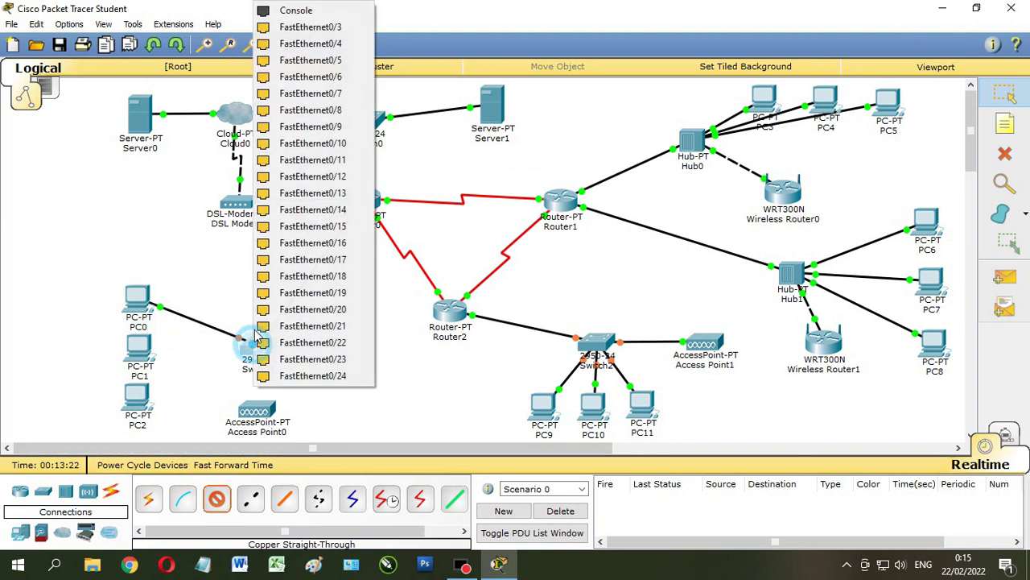
click(339, 42)
click(140, 353)
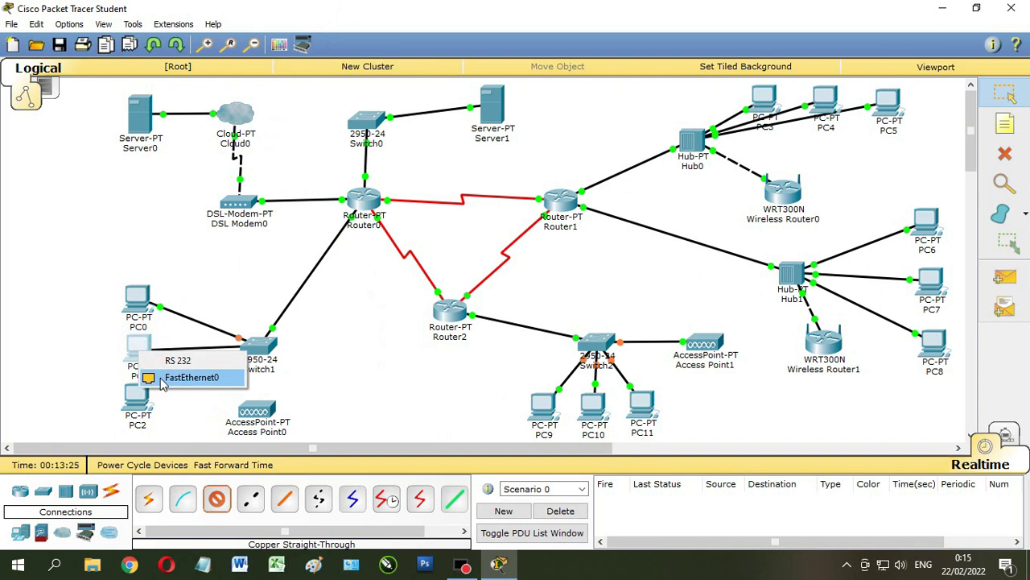
click(161, 379)
Connect Switch1's FastEthernet0/4 port to PC2's FastEthernet0 port with a copper straight-through cable.
click(217, 500)
click(257, 354)
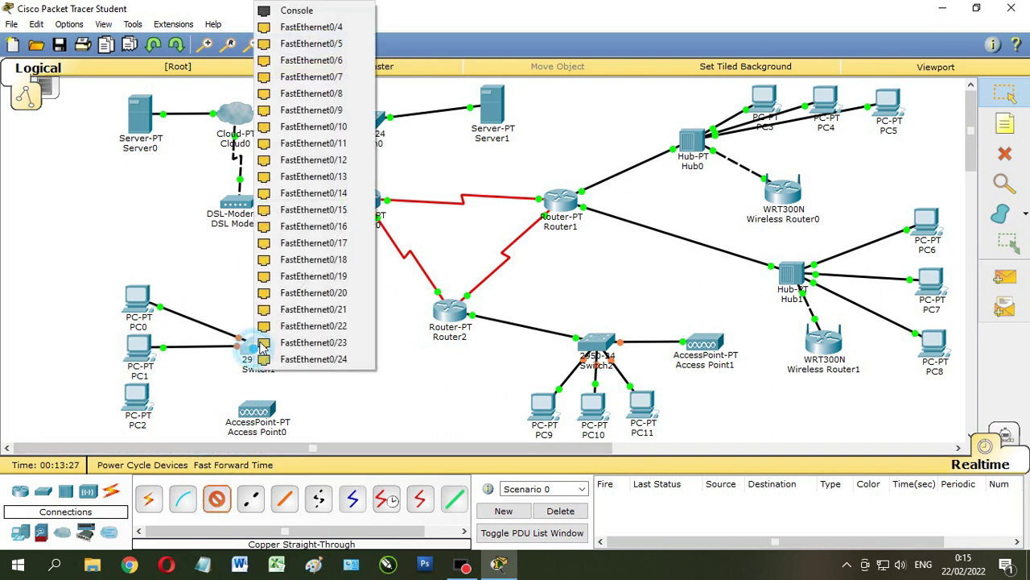
click(338, 26)
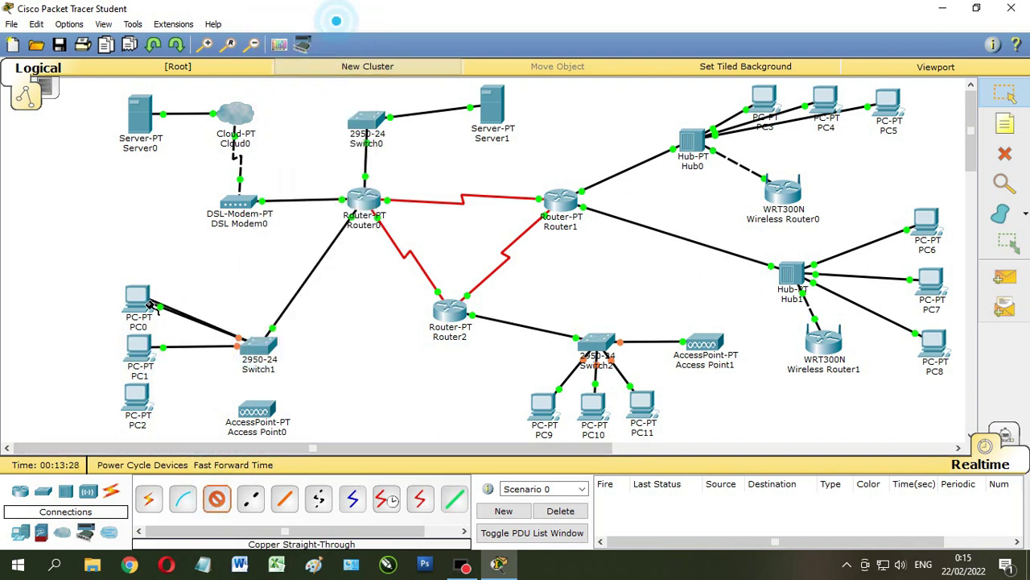
click(134, 403)
click(170, 426)
Connect Switch1's FastEthernet0/5 port to Access Point0 with a copper straight-through cable.
click(216, 500)
click(256, 354)
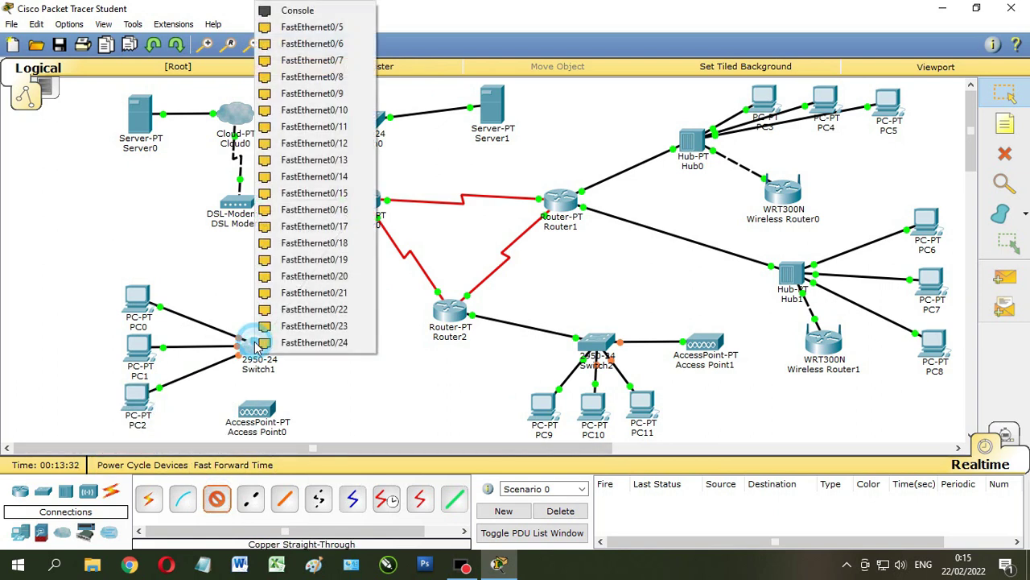
click(322, 25)
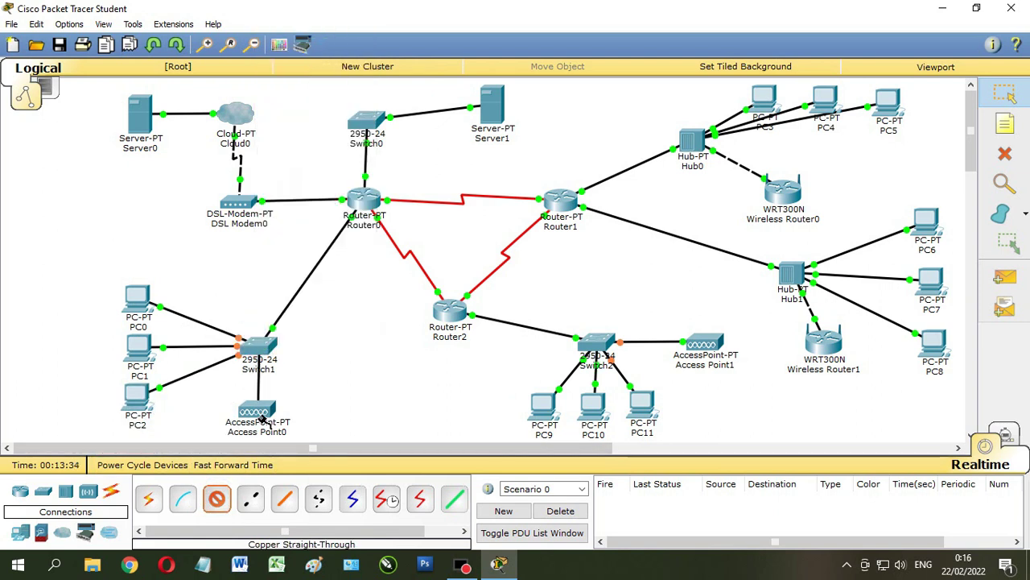
click(254, 411)
click(278, 416)
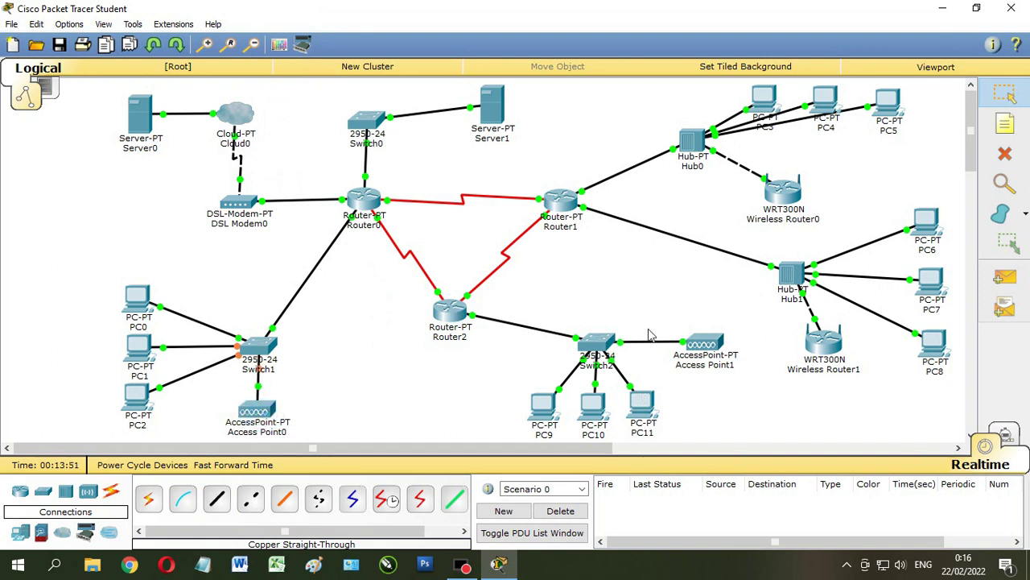
Move Access Point1 slightly closer to Switch2 and shift Server1 slightly down to tidy the layout.
mouse_move(723, 355)
mouse_down()
mouse_move(702, 359)
mouse_move(705, 350)
mouse_up()
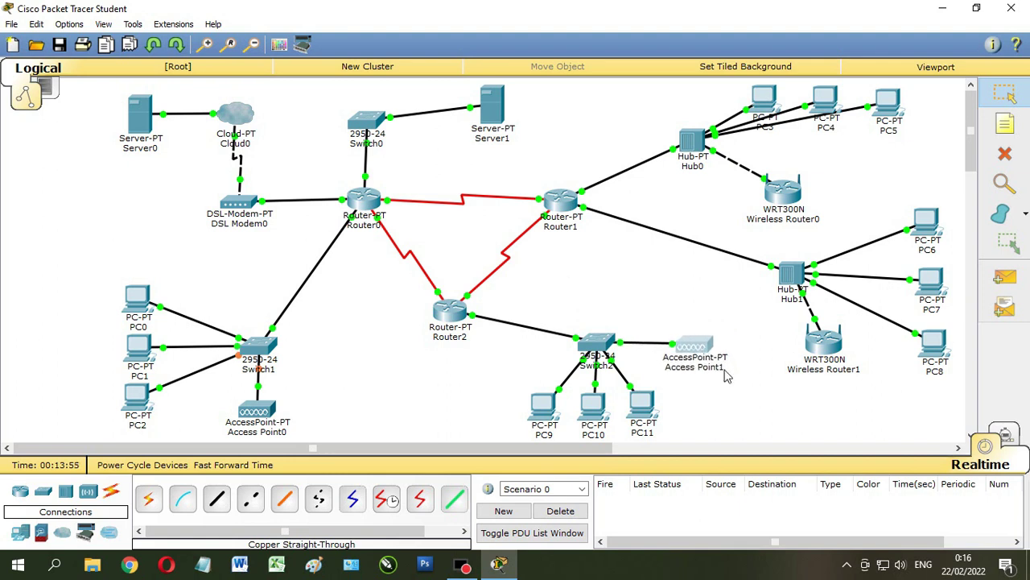
drag(497, 113, 497, 123)
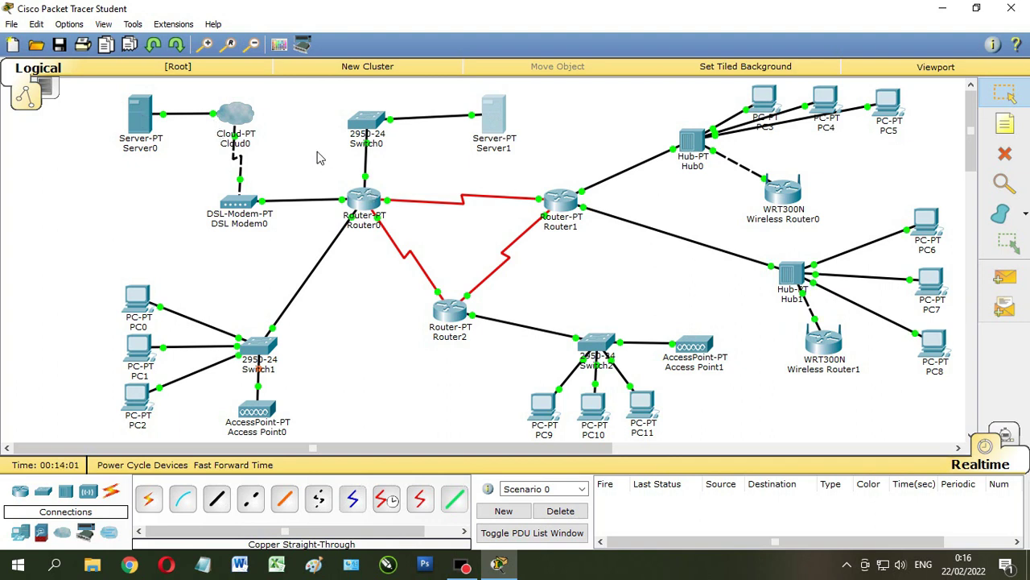
Change the display name of Server0 to TELKOM.
click(141, 119)
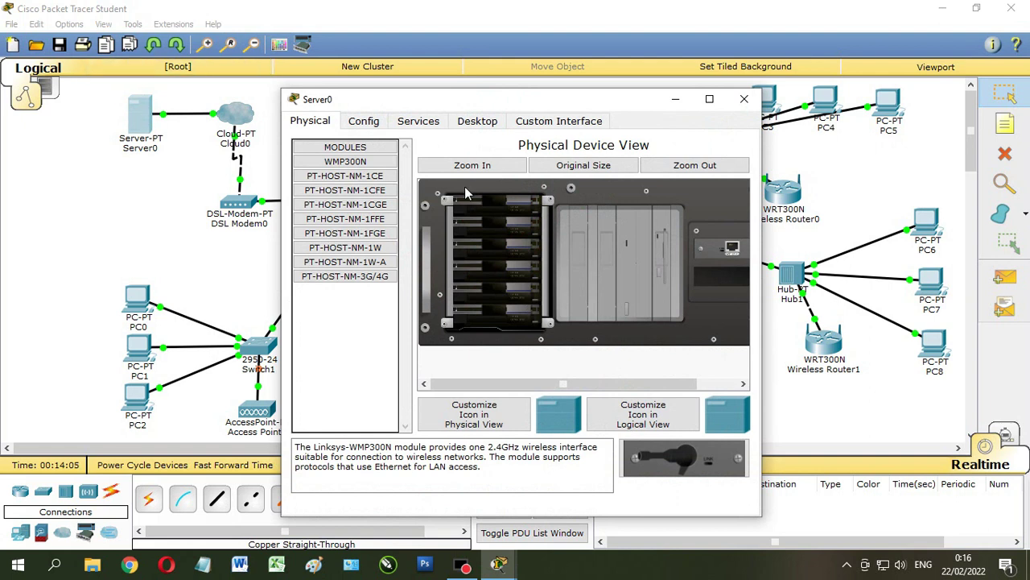
click(416, 124)
click(364, 122)
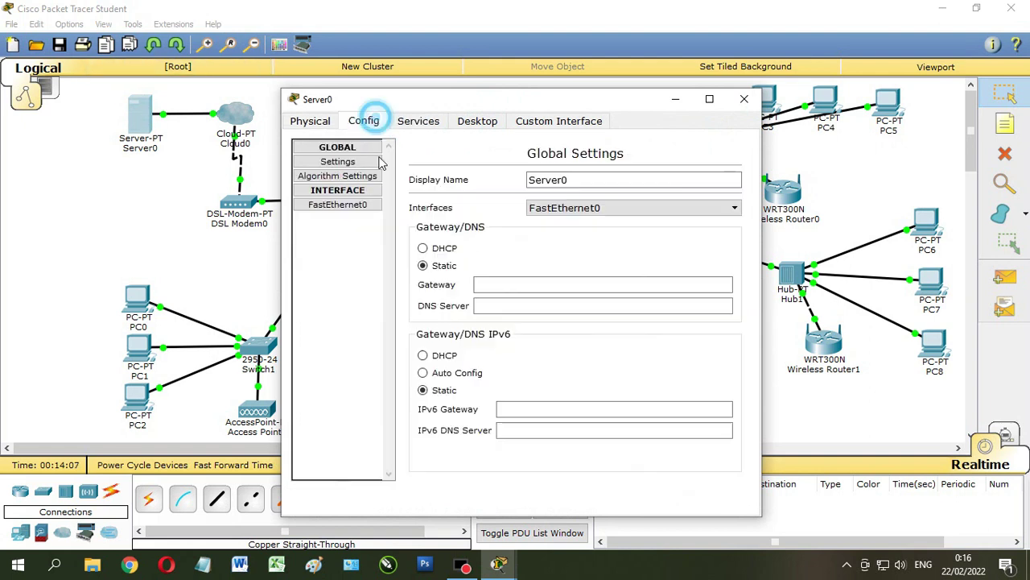
drag(574, 180, 528, 182)
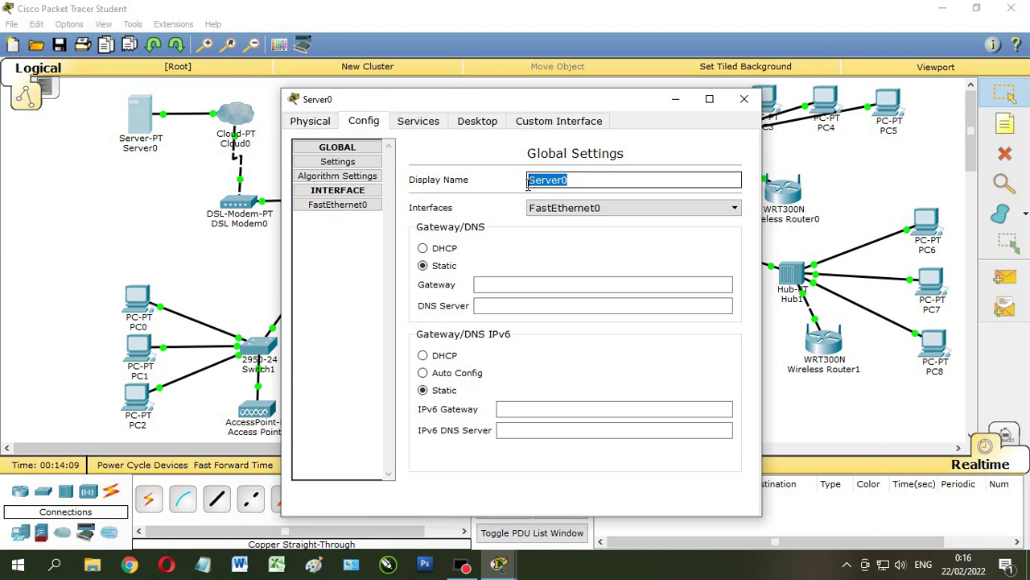
text(TELKJO)
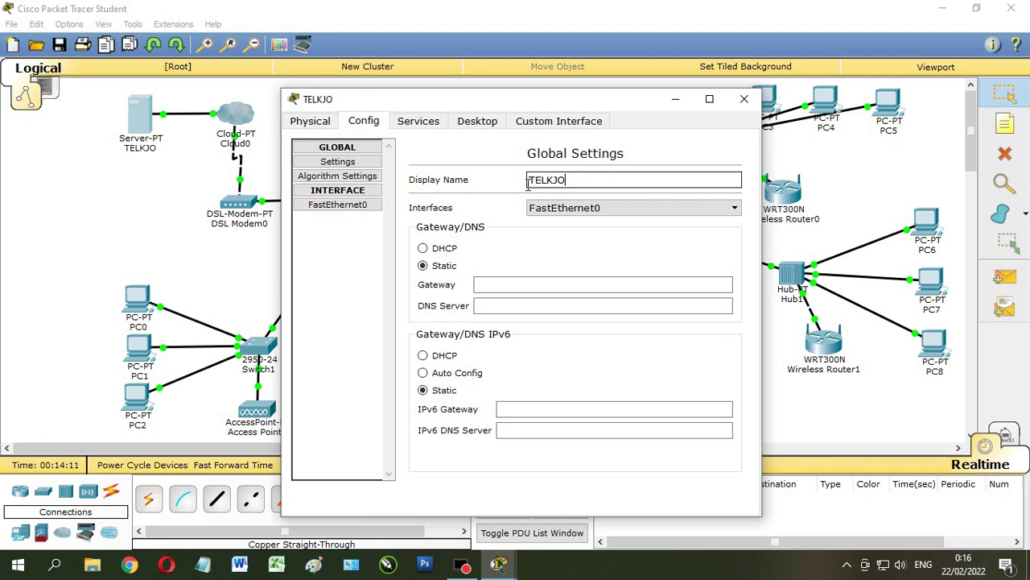
text(M)
drag(580, 179, 553, 185)
text(M)
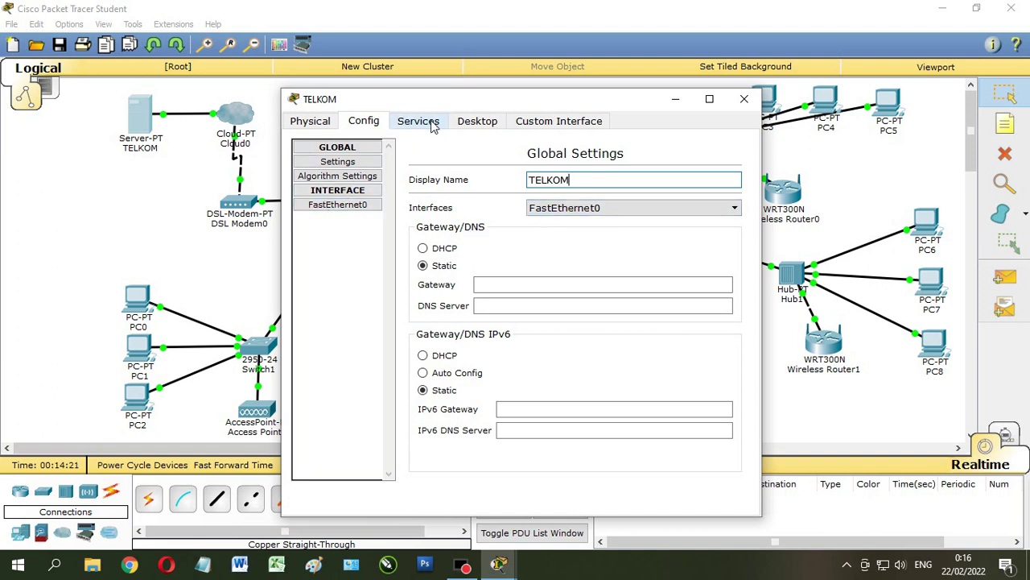
click(473, 120)
click(319, 173)
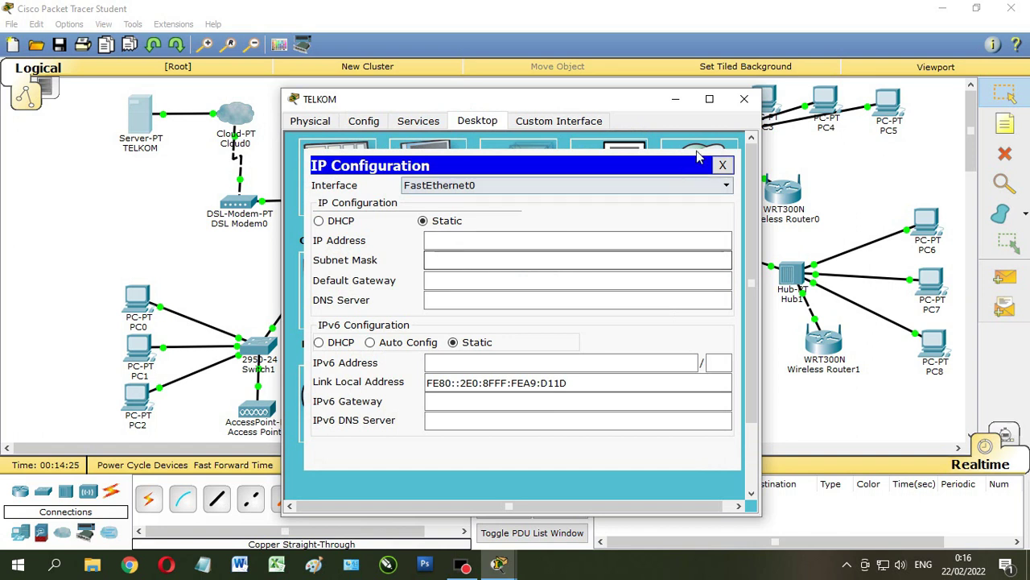
click(744, 98)
Give the TELKOM server the static IP address 192.168.10.2 with subnet mask 255.255.255.0.
click(140, 115)
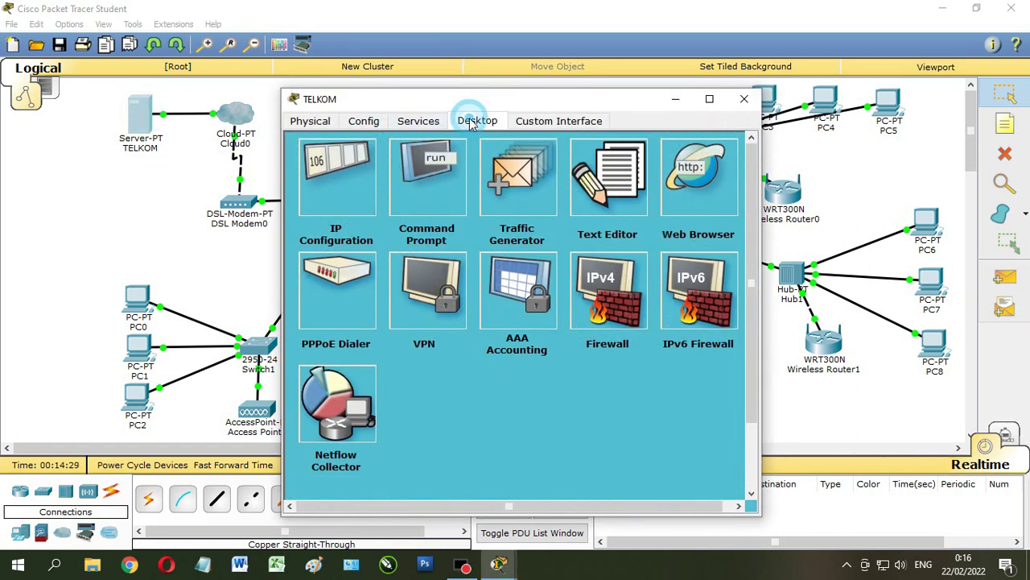
click(322, 173)
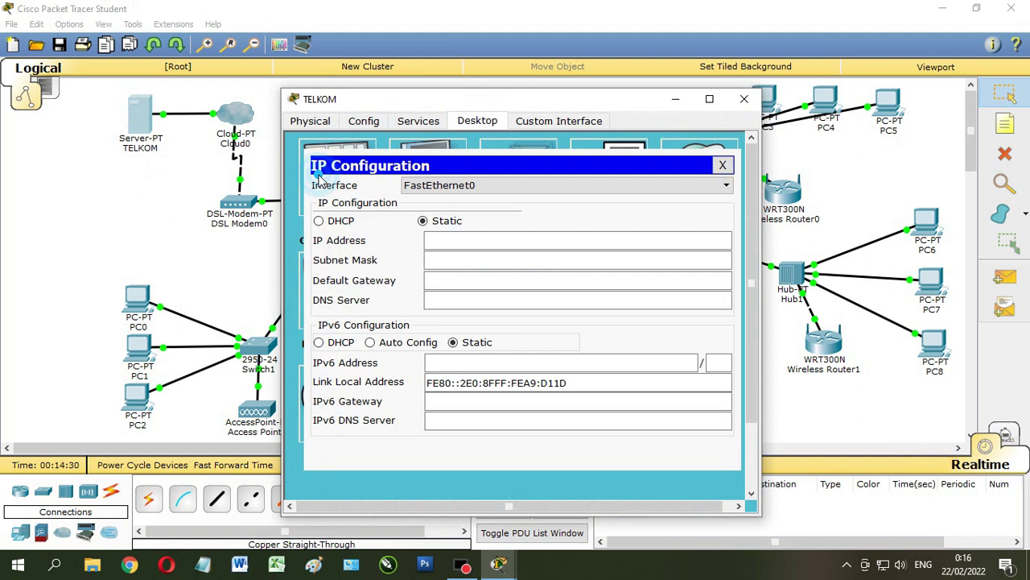
click(456, 241)
text(192)
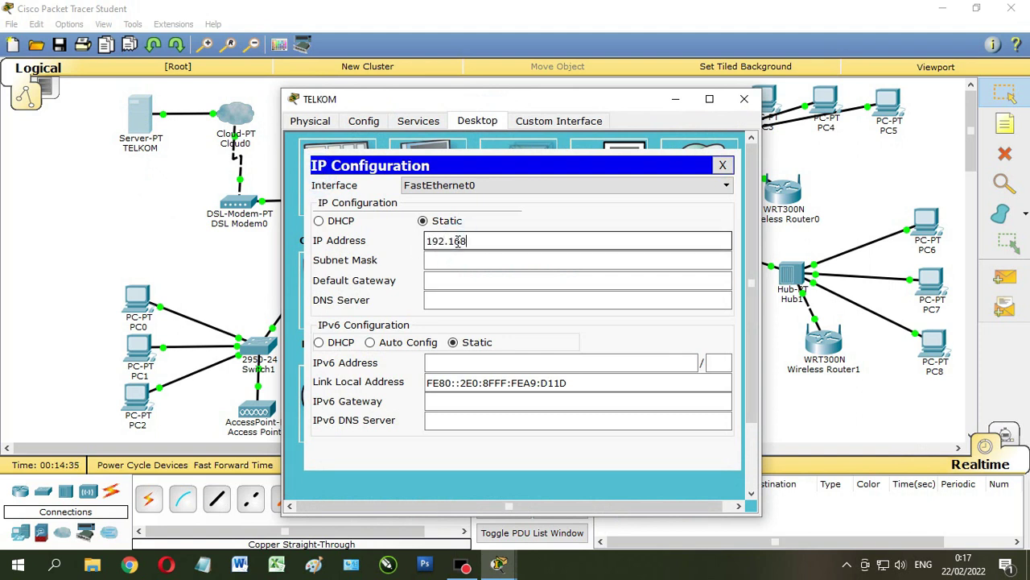
text(.168.10.2)
click(461, 260)
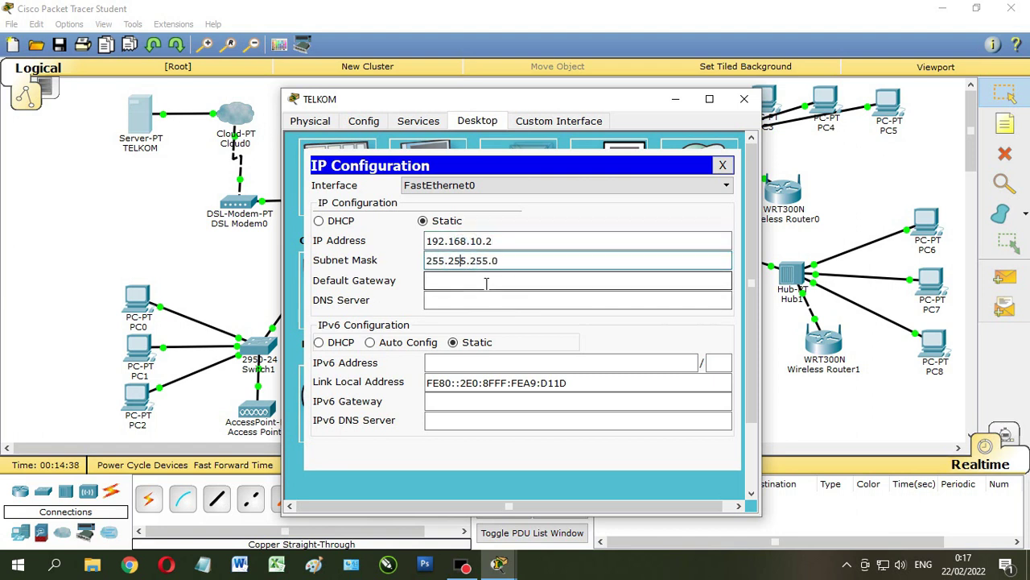
Set the TELKOM server's default gateway to 192.168.10.1.
click(486, 282)
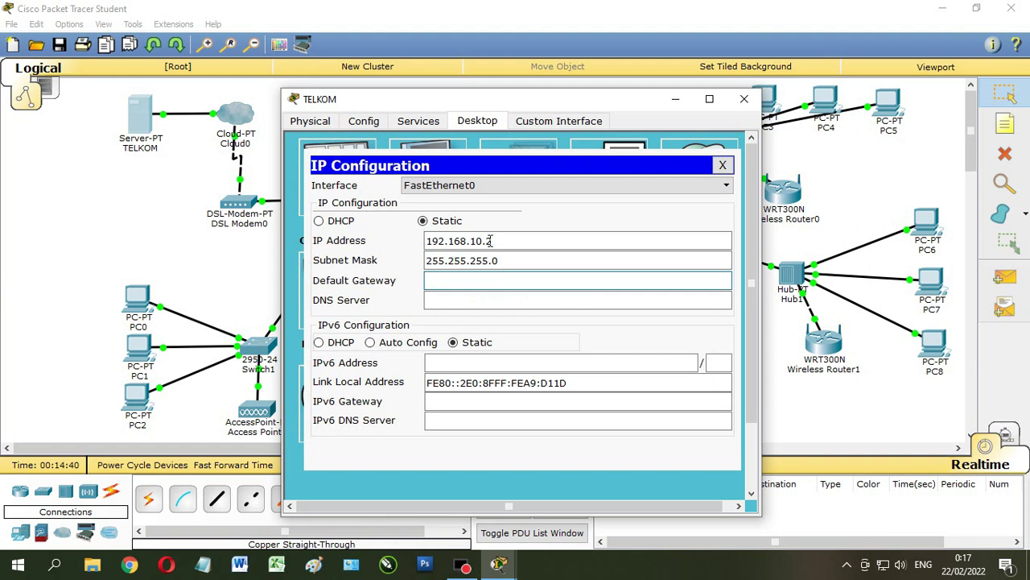
drag(480, 100, 658, 111)
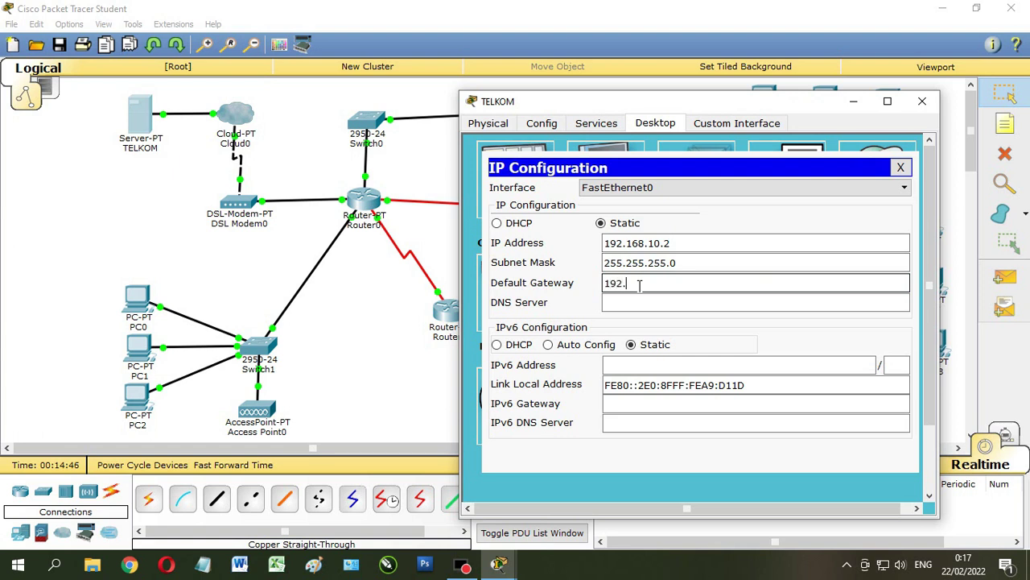
text(1)
Set the TELKOM server's DNS server to its own address, 192.168.10.2, and switch its IPv6 configuration to Auto Config.
click(679, 304)
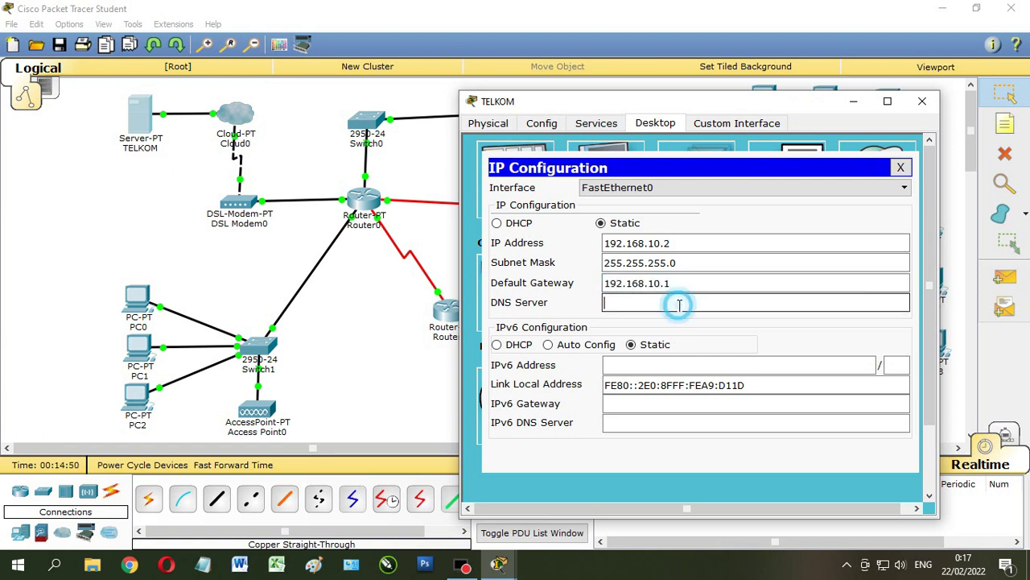
double_click(681, 243)
key(ctrl+c)
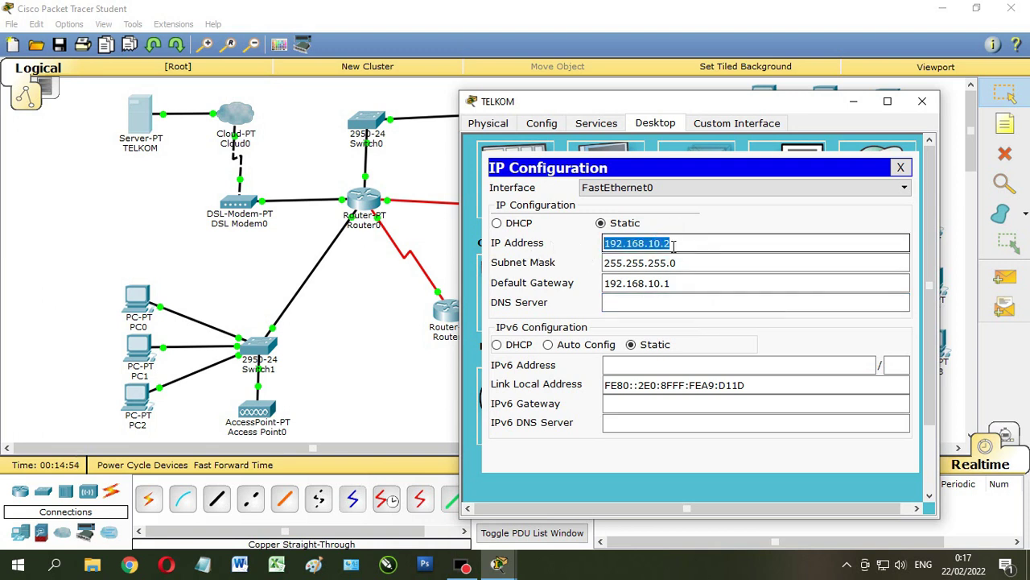
click(662, 302)
key(ctrl+v)
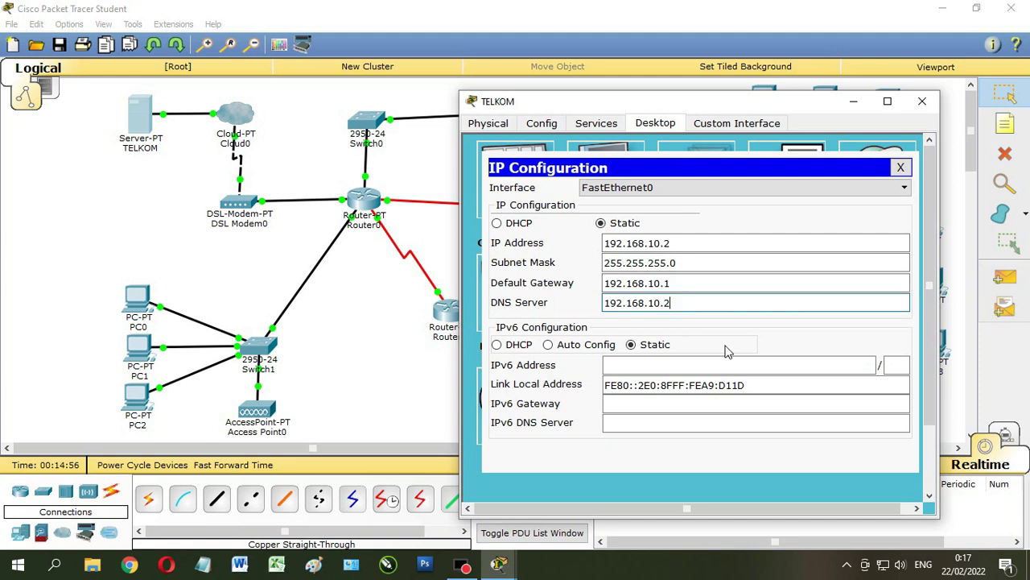
click(549, 345)
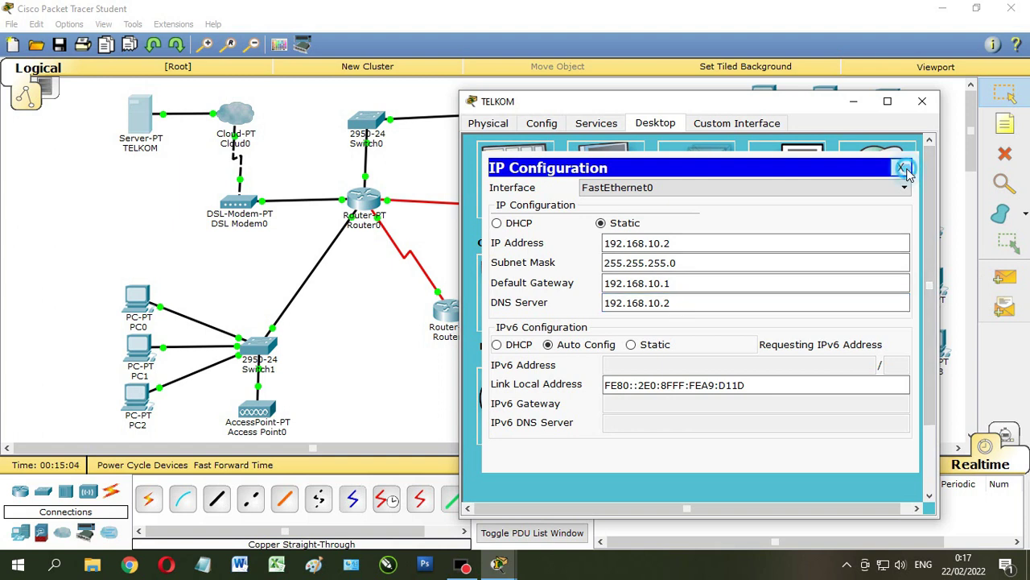
click(902, 168)
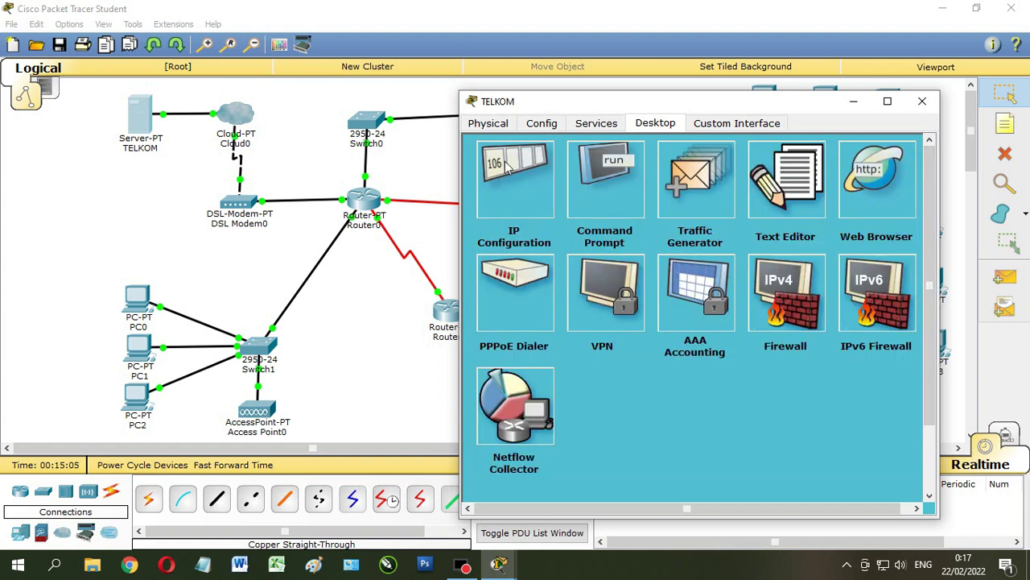
Turn on the DNS service on the TELKOM server and add an A record named TELKOM with address 192.168.10.2.
click(597, 125)
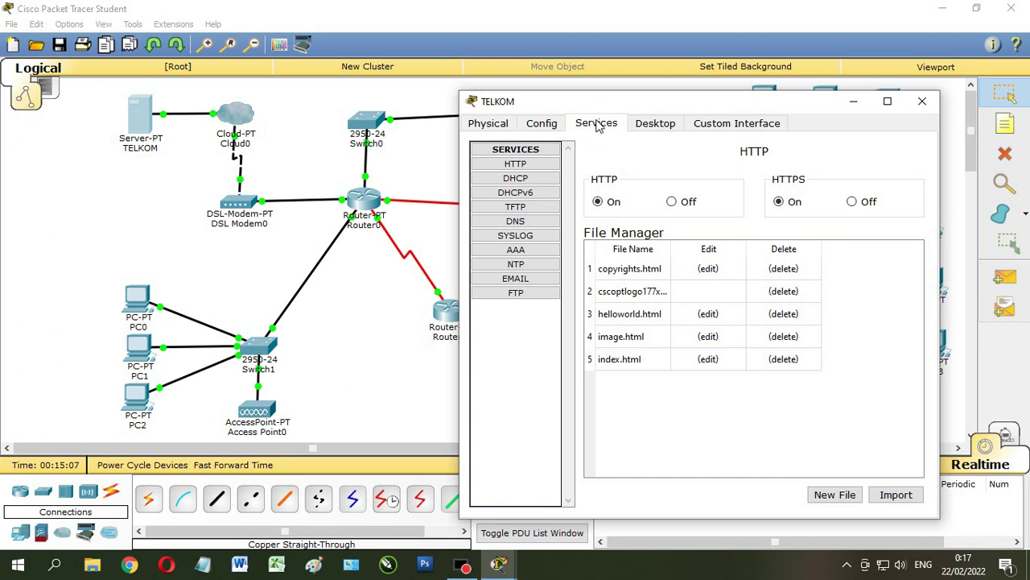
click(515, 221)
click(704, 181)
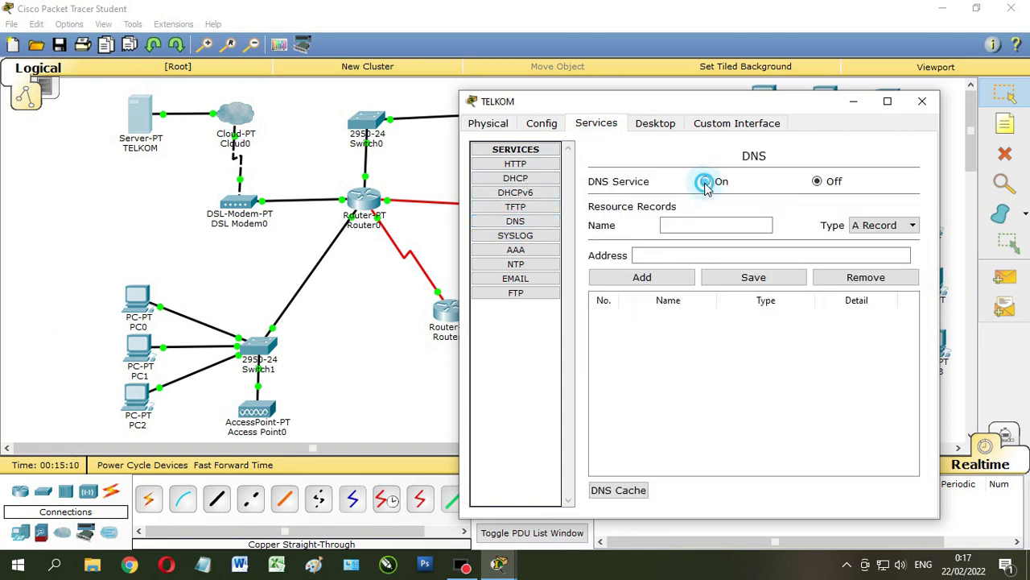
click(697, 225)
text(TELKOM)
click(695, 254)
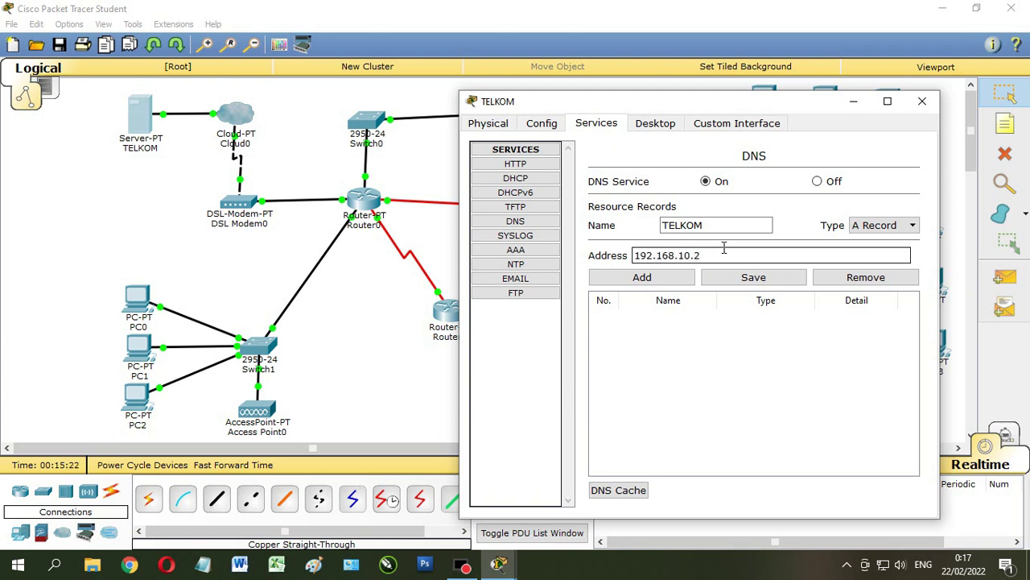
click(681, 277)
click(739, 321)
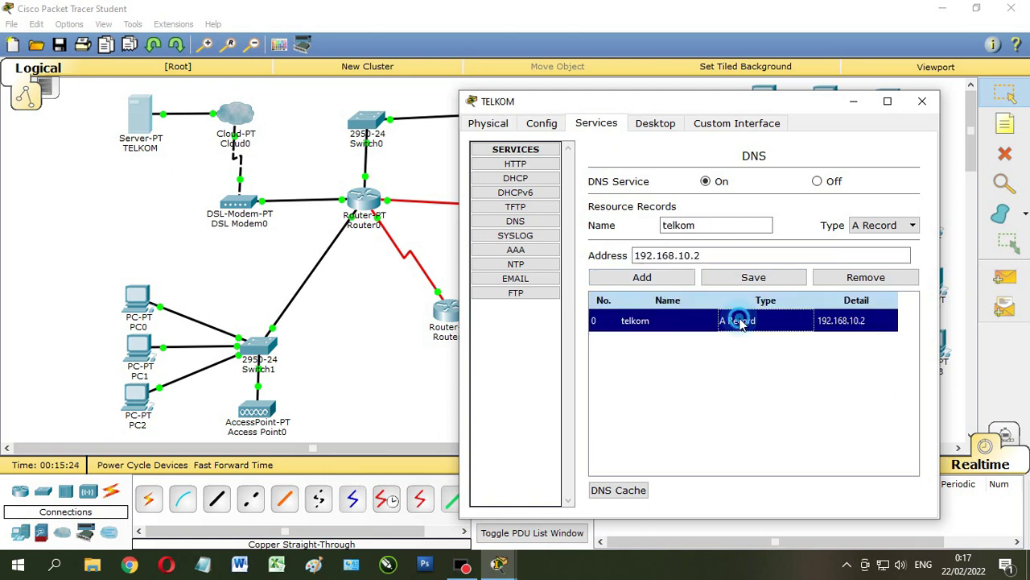
click(922, 101)
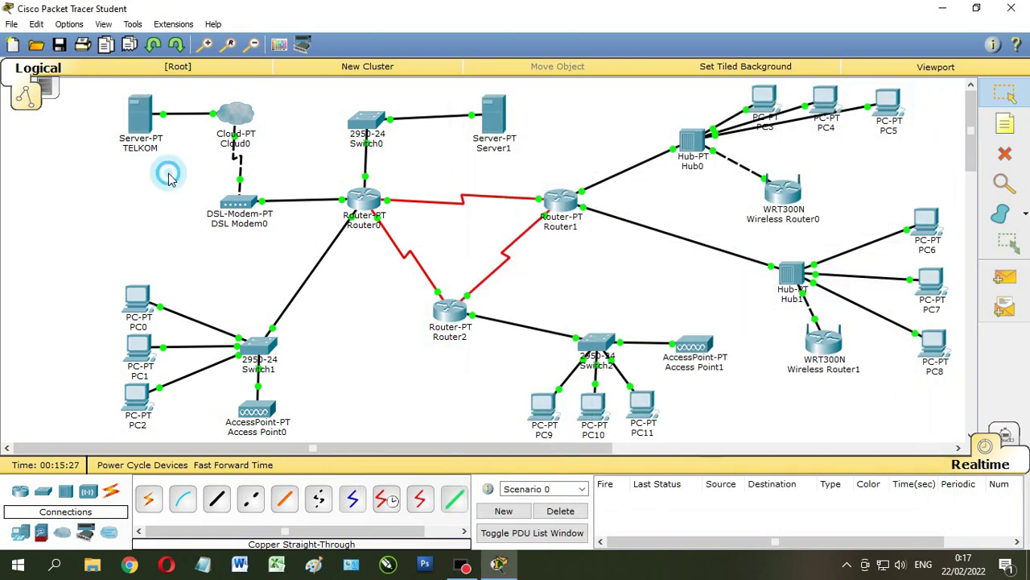
Add DSL connections on Cloud0 from Modem4 to Ethernet6 and from Modem5 to Ethernet6.
click(236, 119)
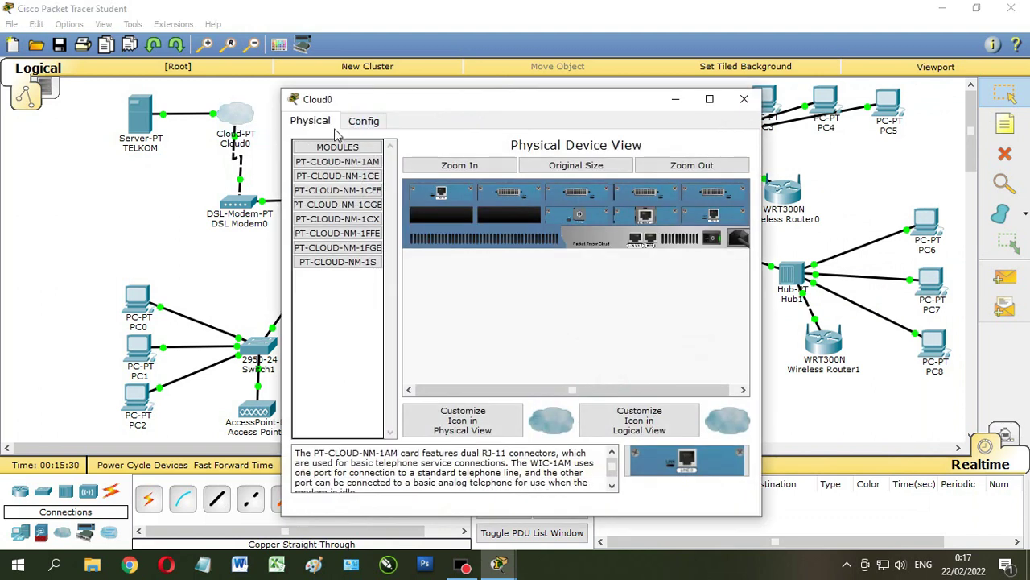
click(360, 123)
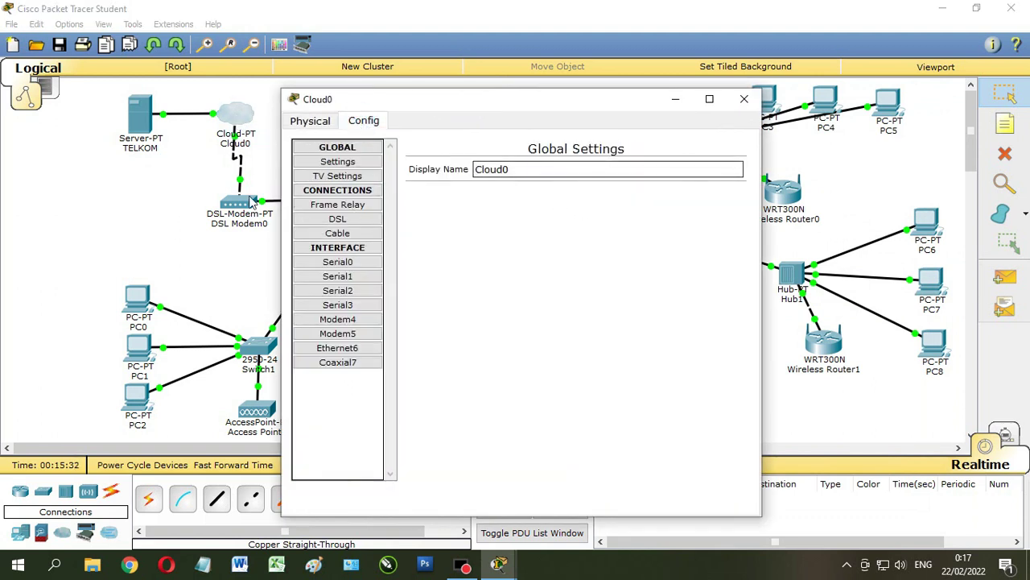
click(334, 220)
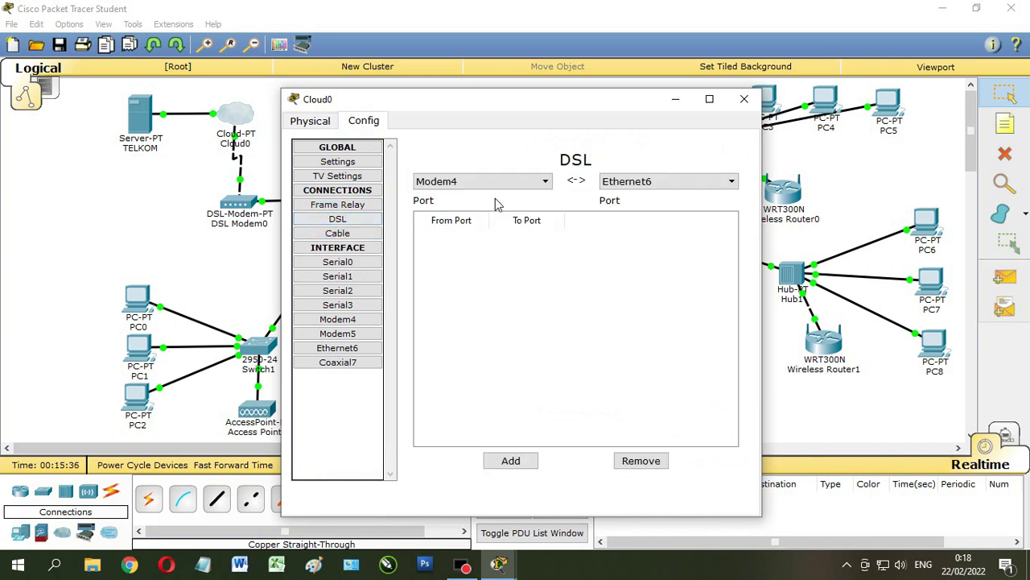
click(511, 461)
click(547, 184)
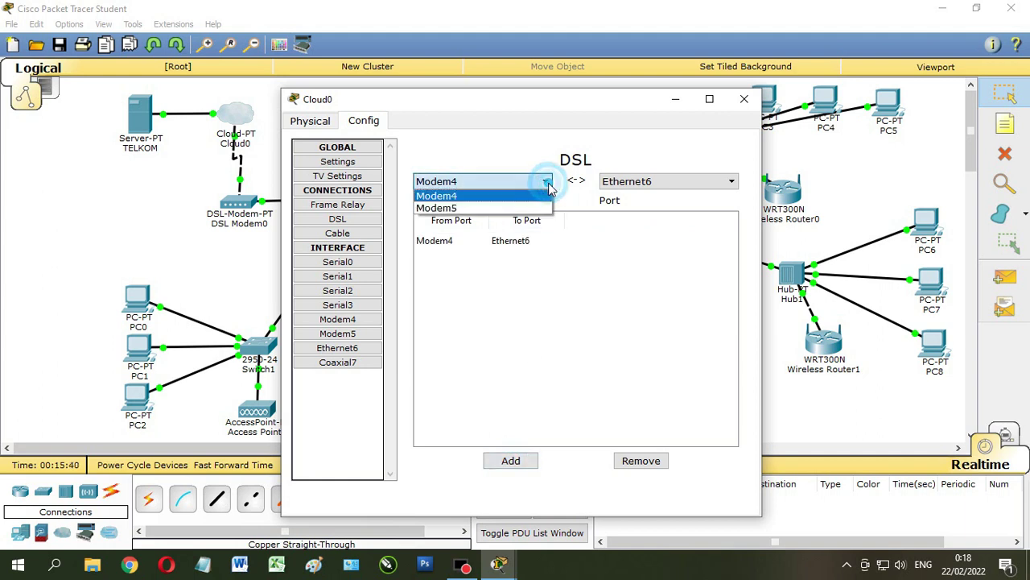
click(524, 209)
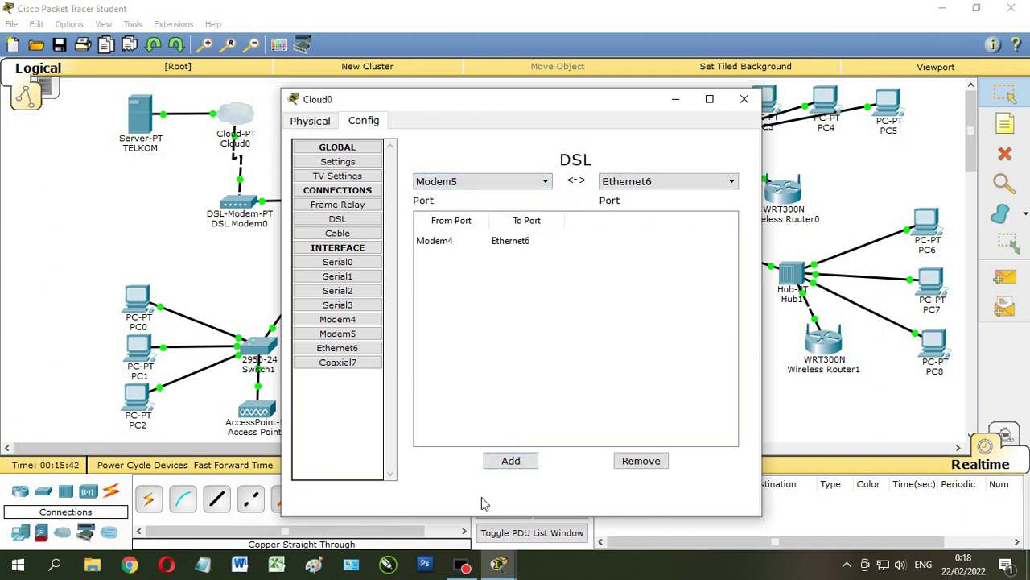
click(503, 463)
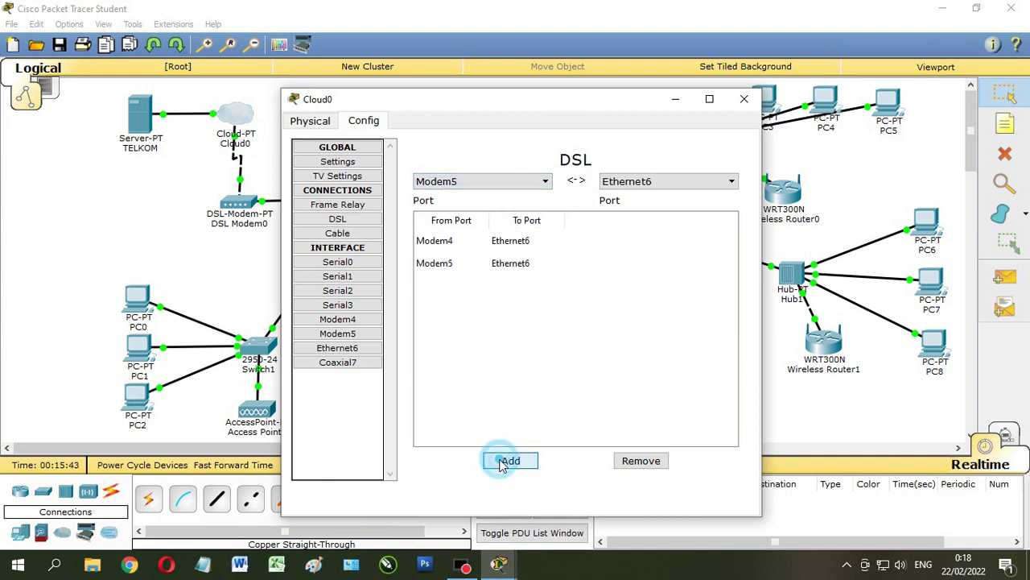
click(744, 98)
click(156, 212)
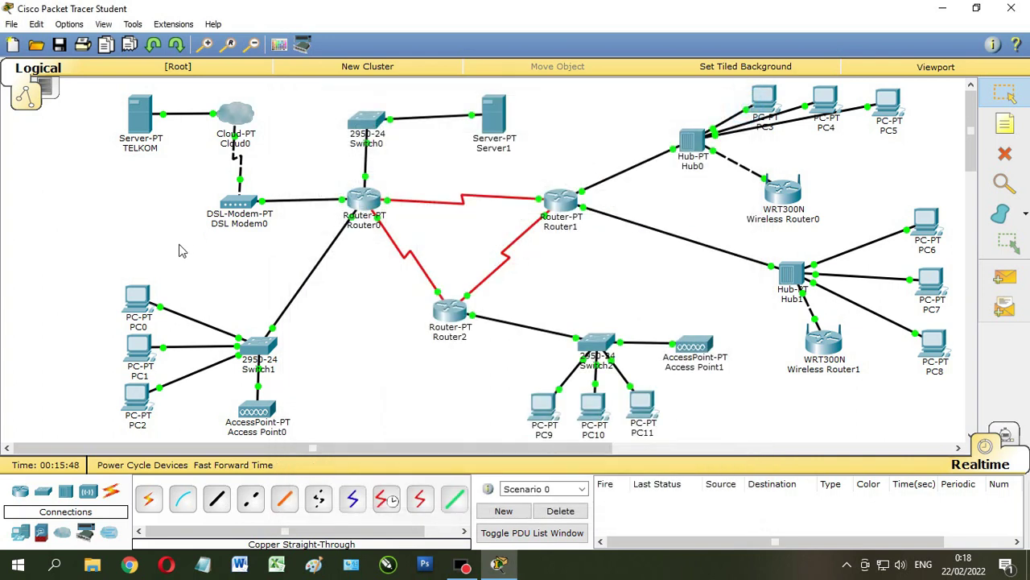
Change the display name of Server1 to SMK.
click(496, 128)
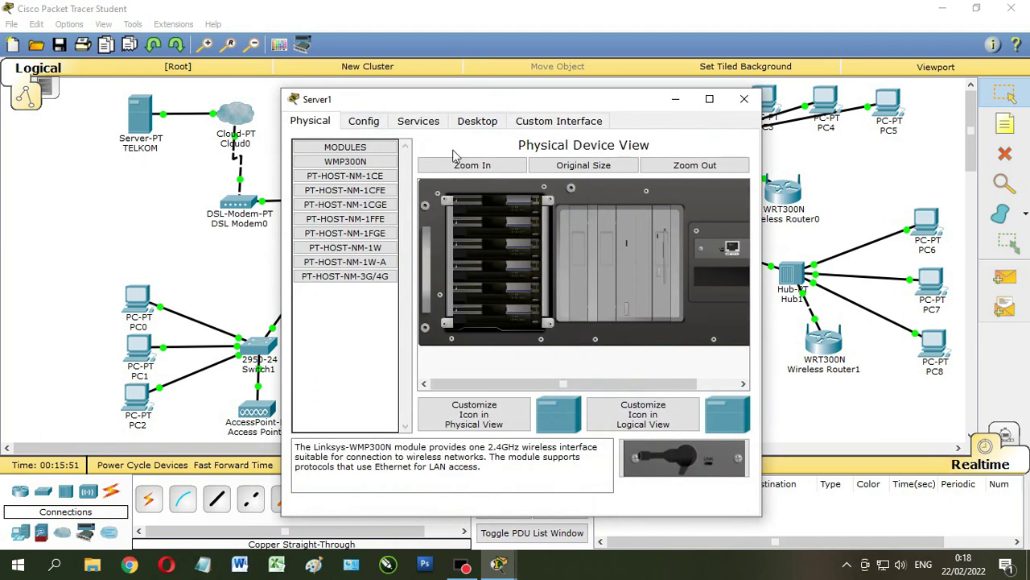
drag(453, 107, 623, 106)
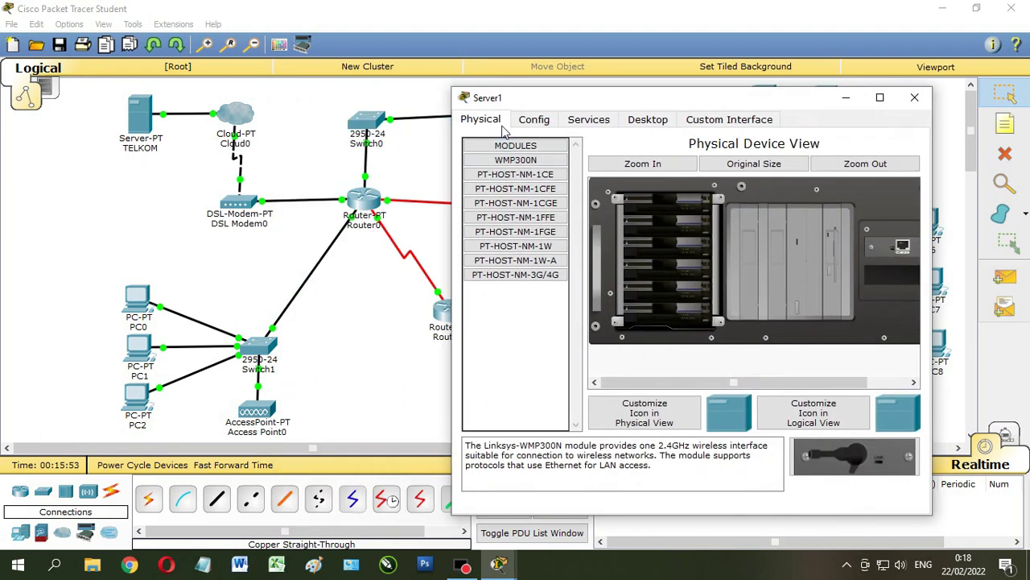
click(578, 123)
click(538, 122)
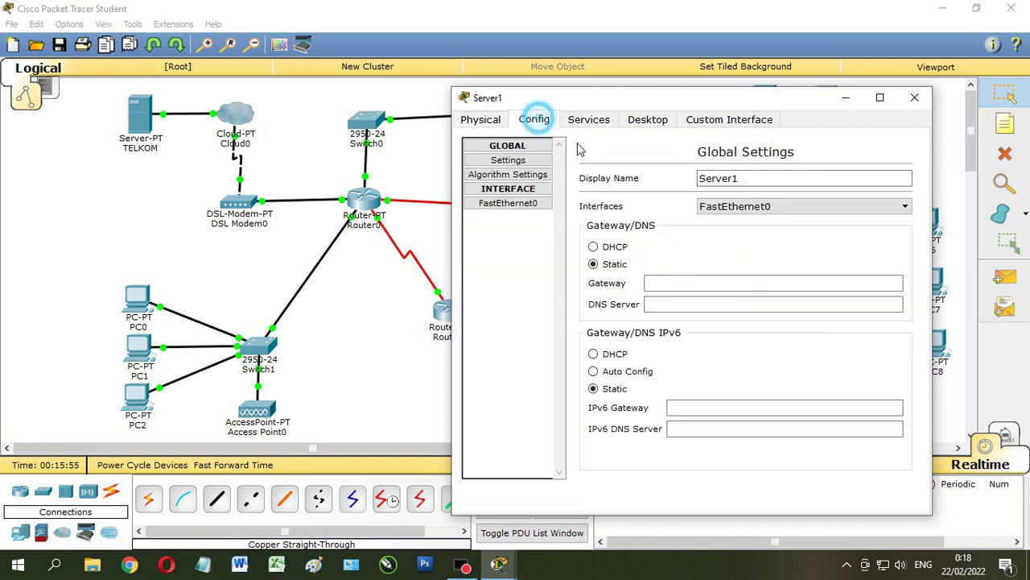
drag(752, 183, 682, 184)
text(SMK)
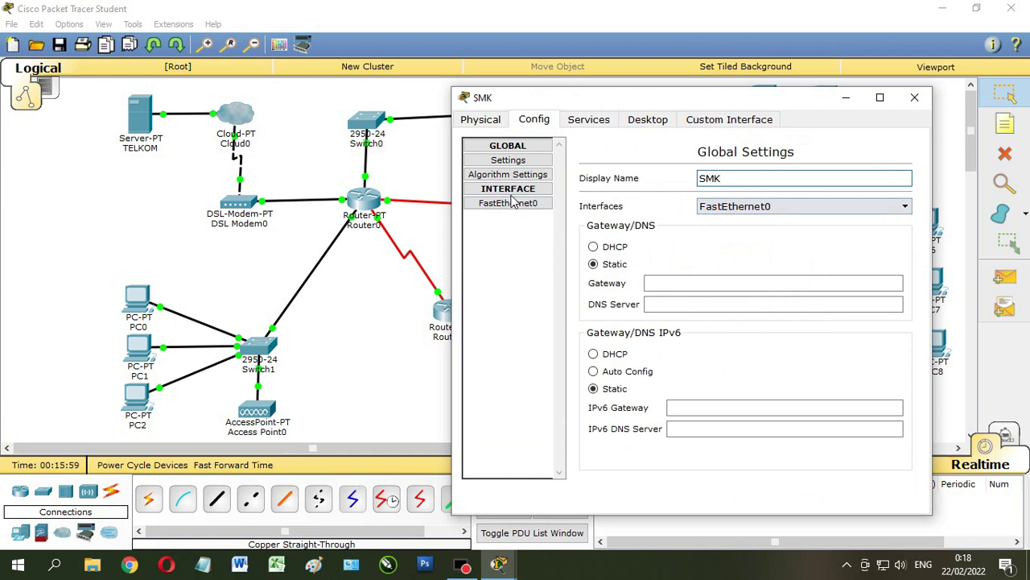
Give the SMK server's FastEthernet0 interface the static IP address 192.168.20.2 with subnet mask 255.255.255.0.
click(636, 124)
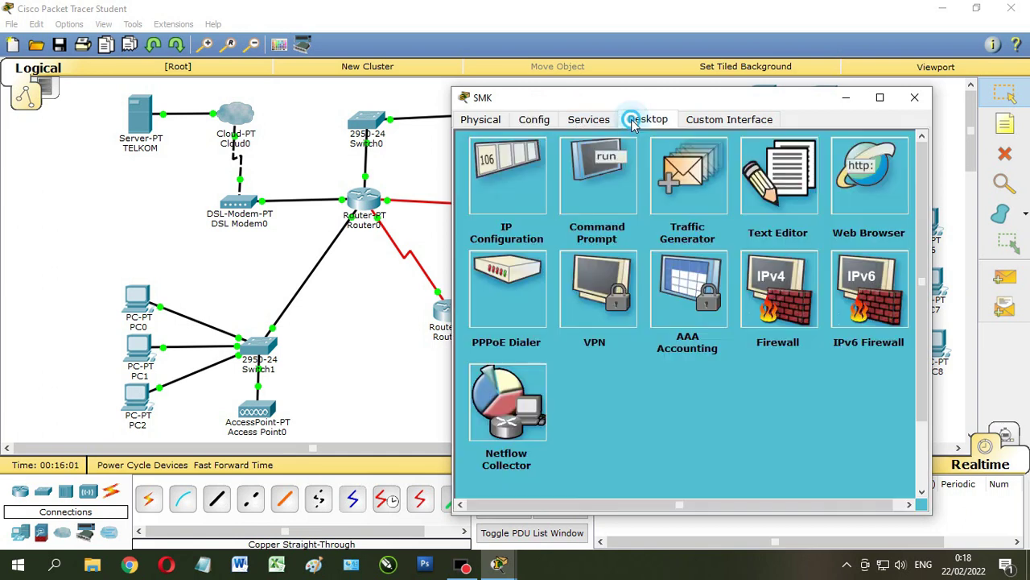
click(504, 171)
click(604, 239)
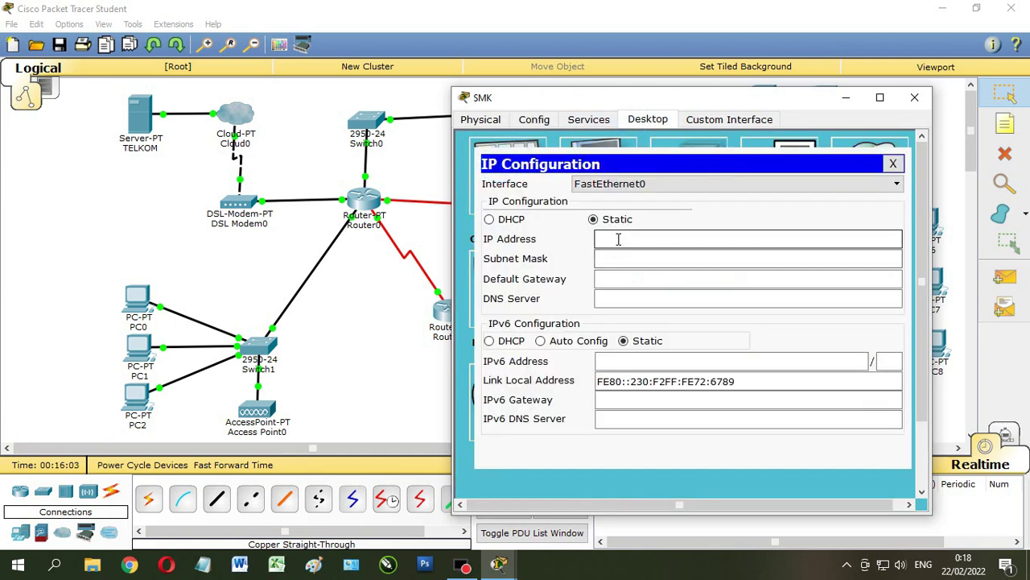
text(192.168.20.2)
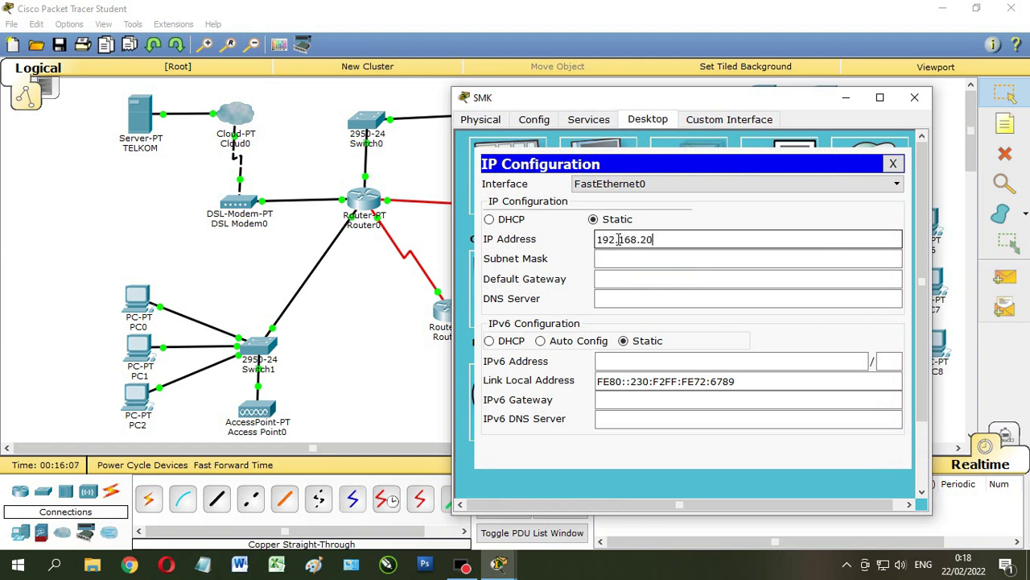
click(671, 259)
Set the SMK server's default gateway to 192.168.20.1, reusing its IP address with the last digit changed.
click(671, 280)
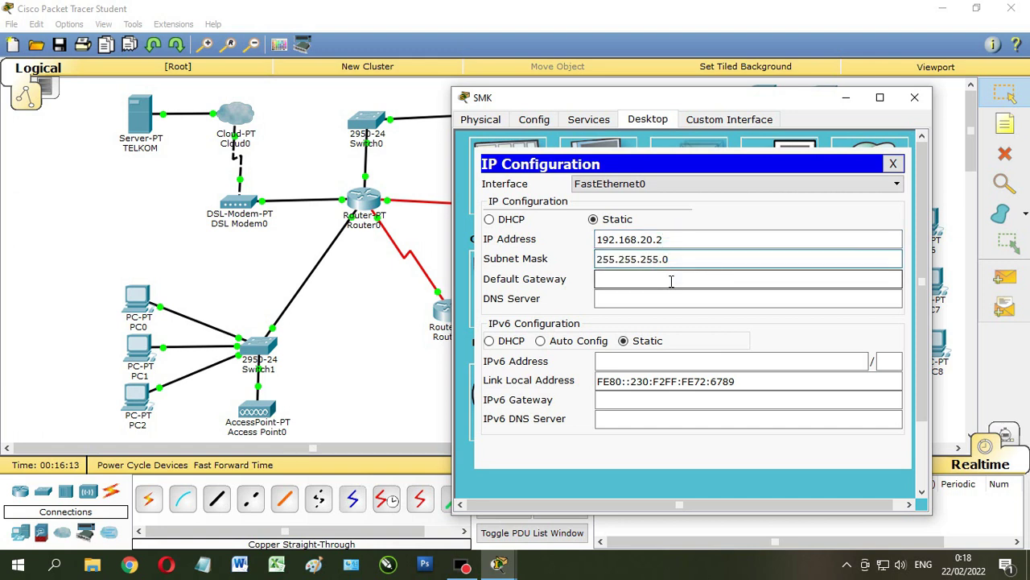
click(671, 280)
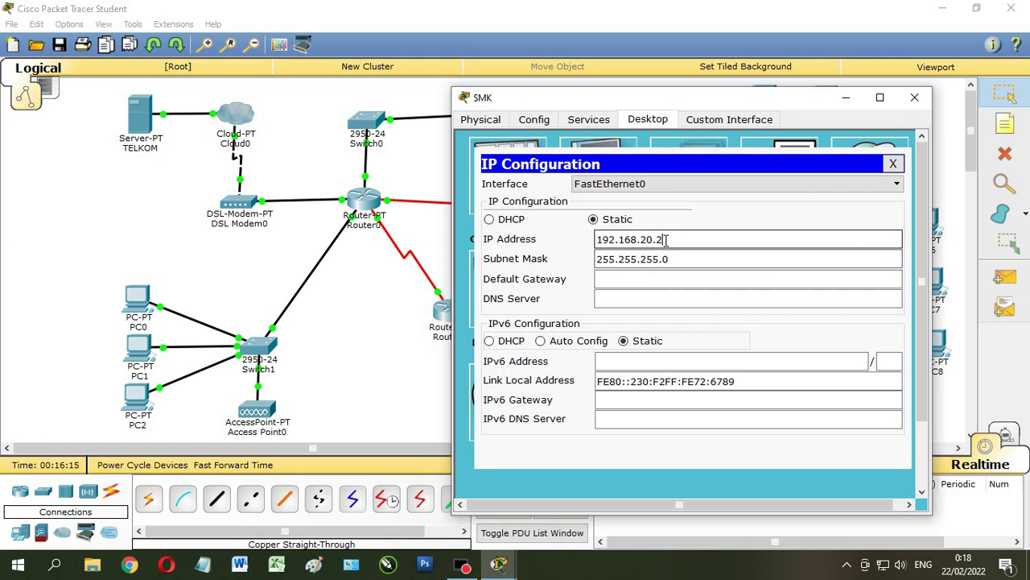
drag(666, 239, 559, 241)
key(ctrl+c)
click(626, 280)
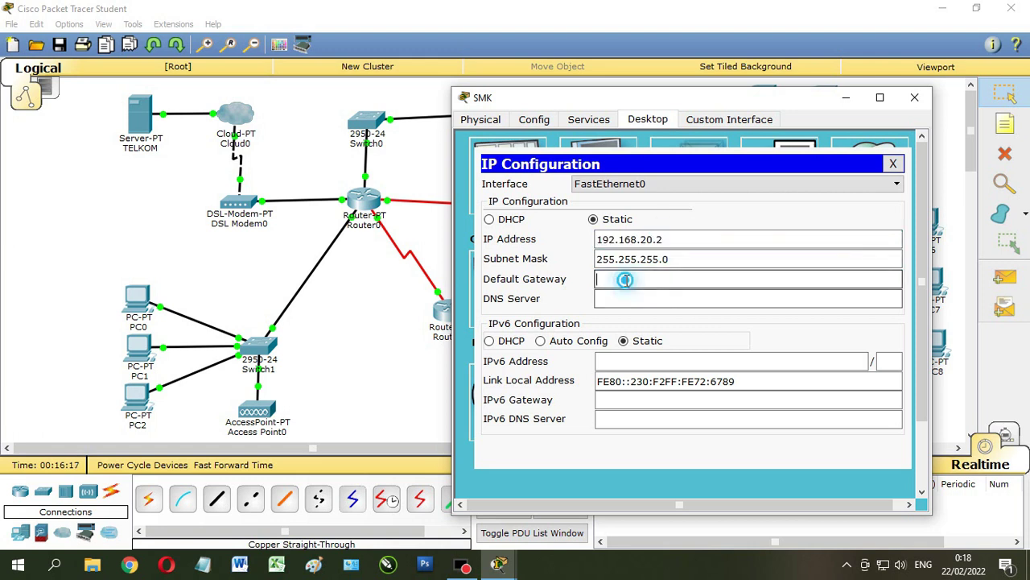
key(ctrl+v)
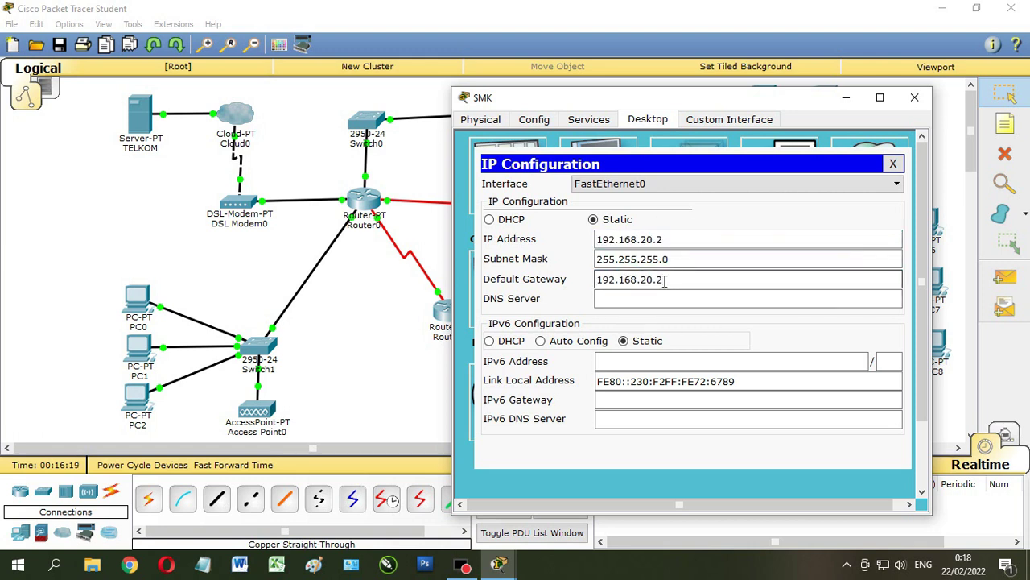
drag(663, 278, 658, 279)
text(1)
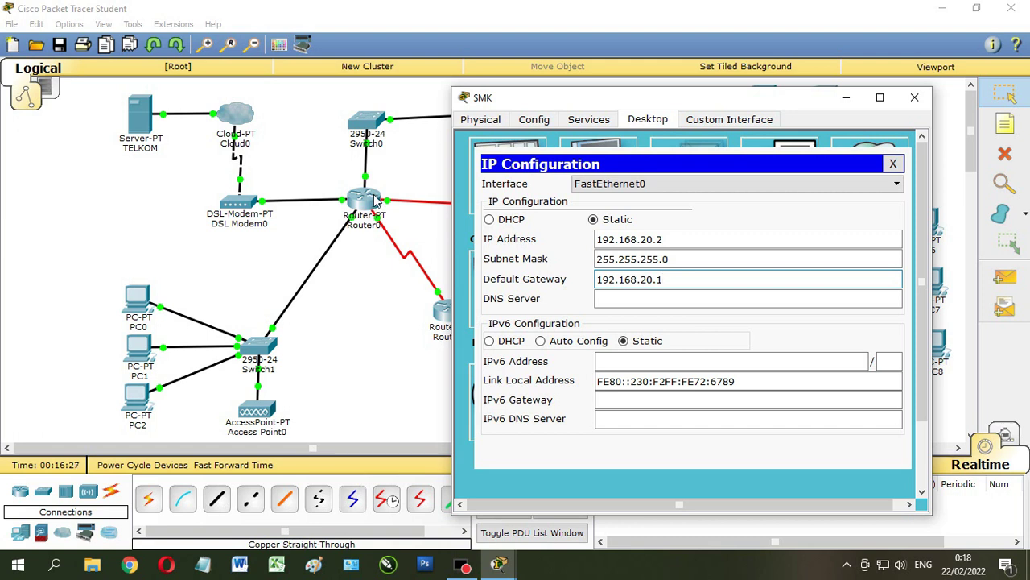
Set the SMK server's DNS server to 192.168.10.2, switch its IPv6 configuration to Auto Config, and close the IP configuration.
click(626, 297)
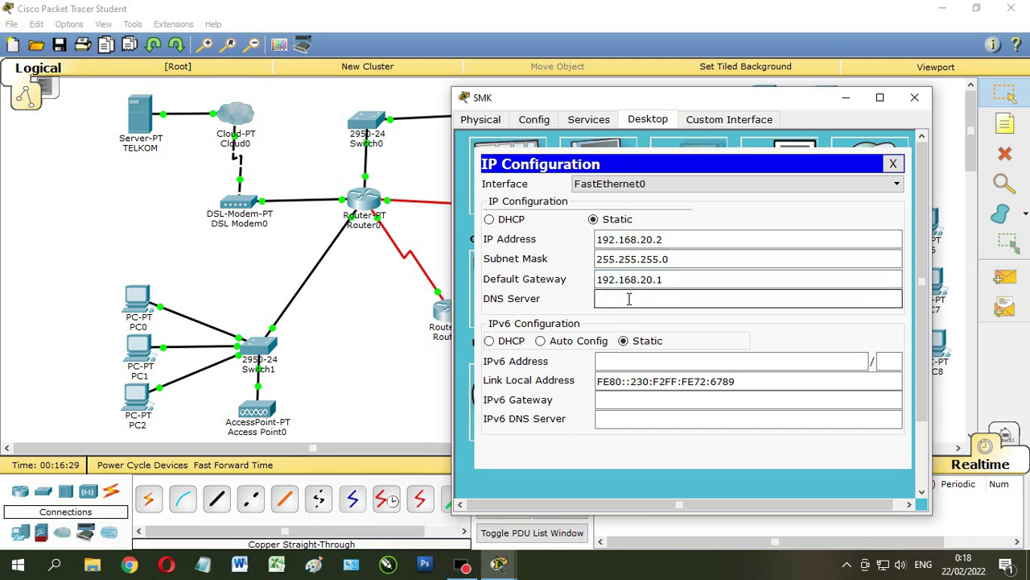
key(ctrl+v)
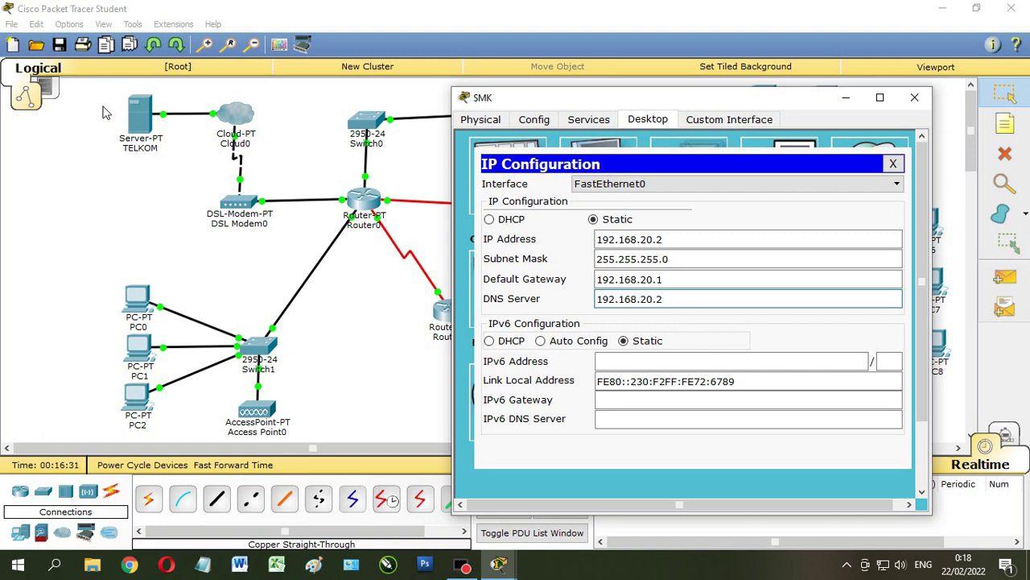
drag(641, 300, 646, 300)
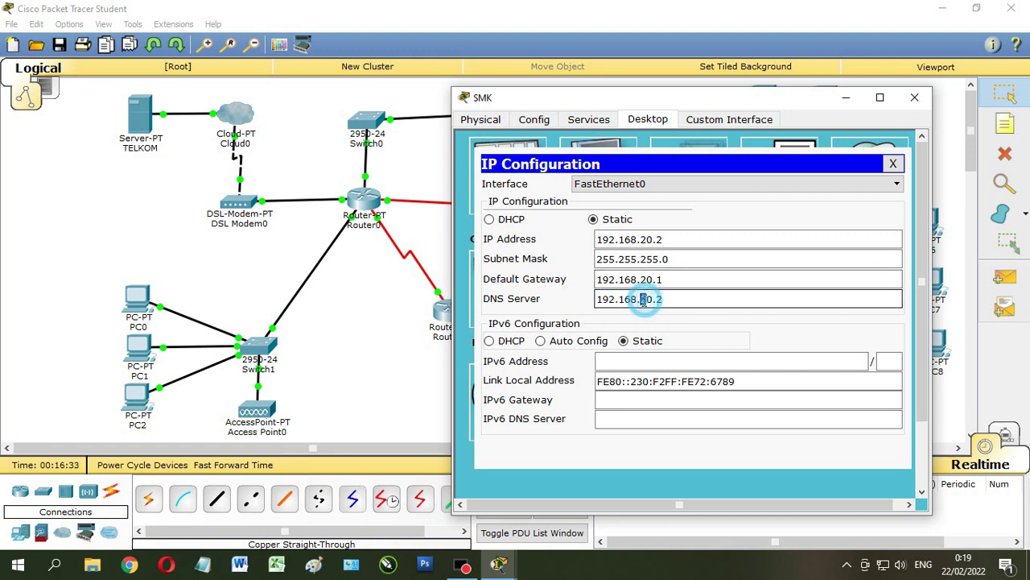
click(581, 342)
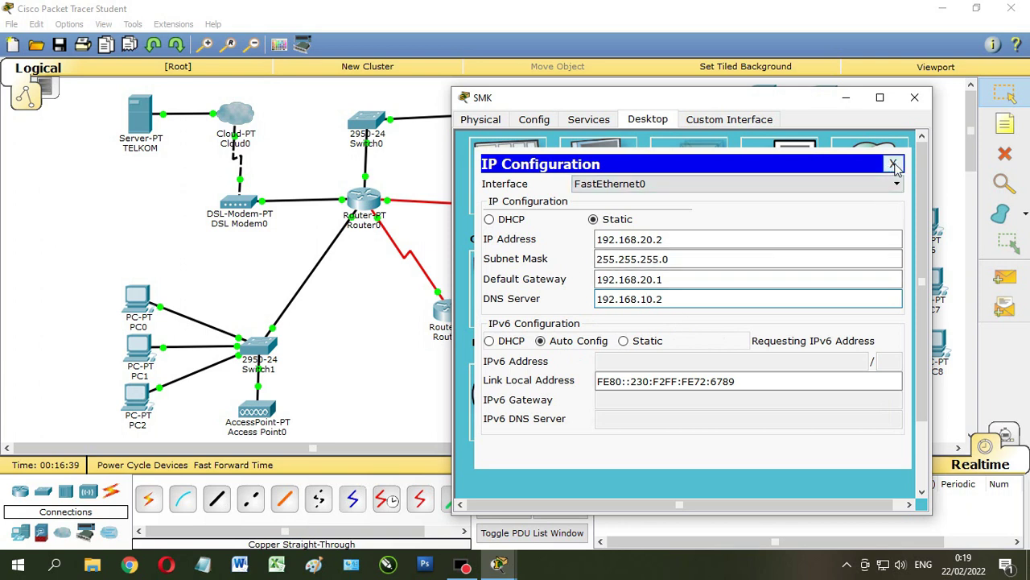
click(894, 164)
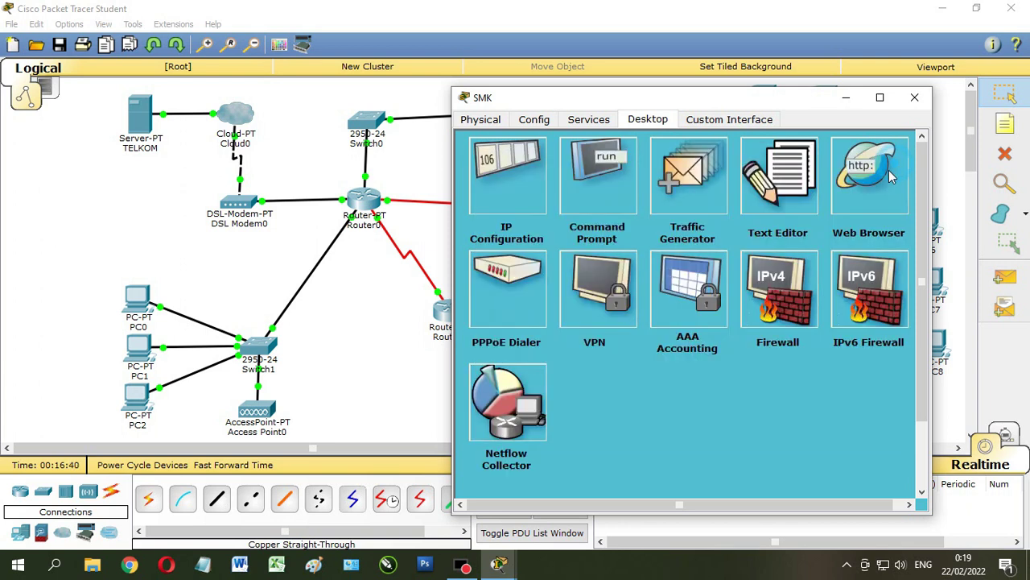
Open the DHCP service settings of the SMK server.
click(571, 120)
click(507, 176)
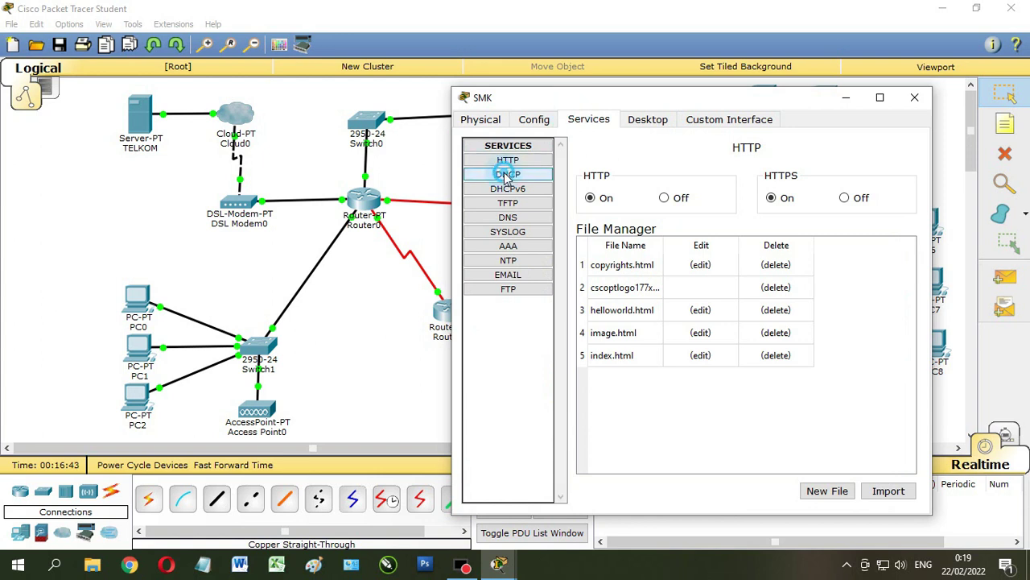
Turn on the SMK server's DHCP service with default gateway 192.168.20.1 and DNS server 192.168.10.2.
click(819, 181)
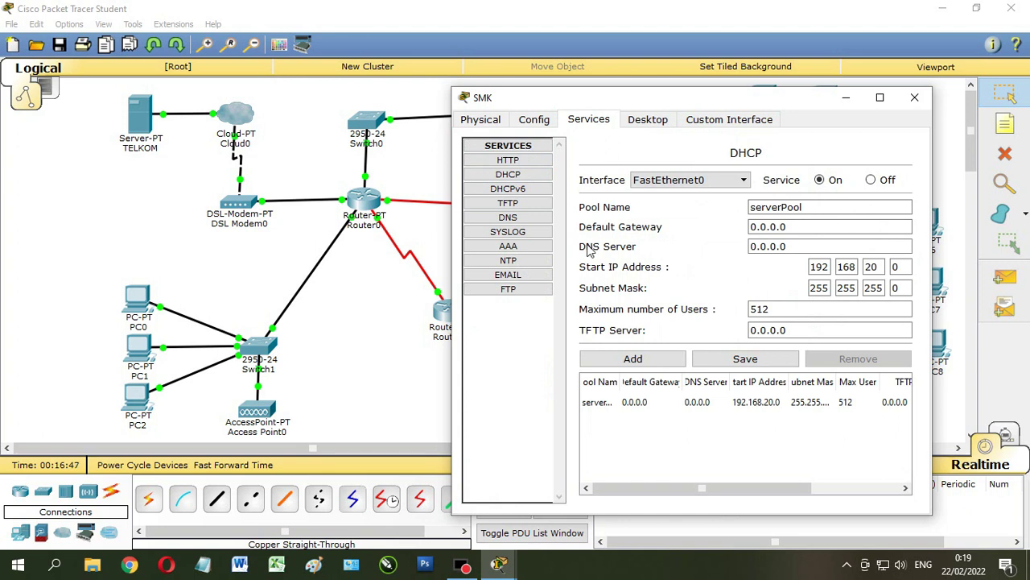
drag(800, 226, 732, 232)
text(192.168.20.1)
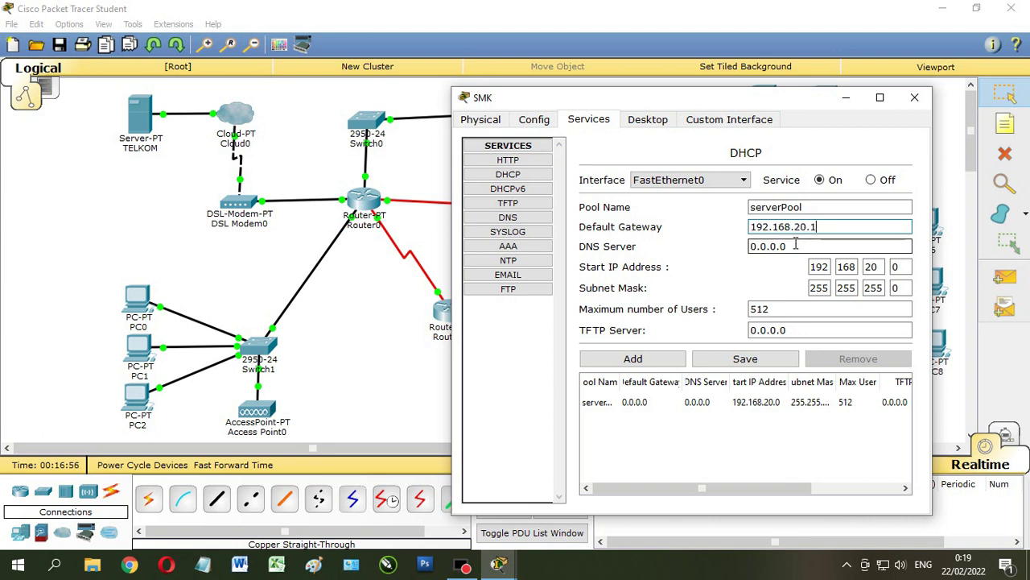
drag(801, 247, 727, 246)
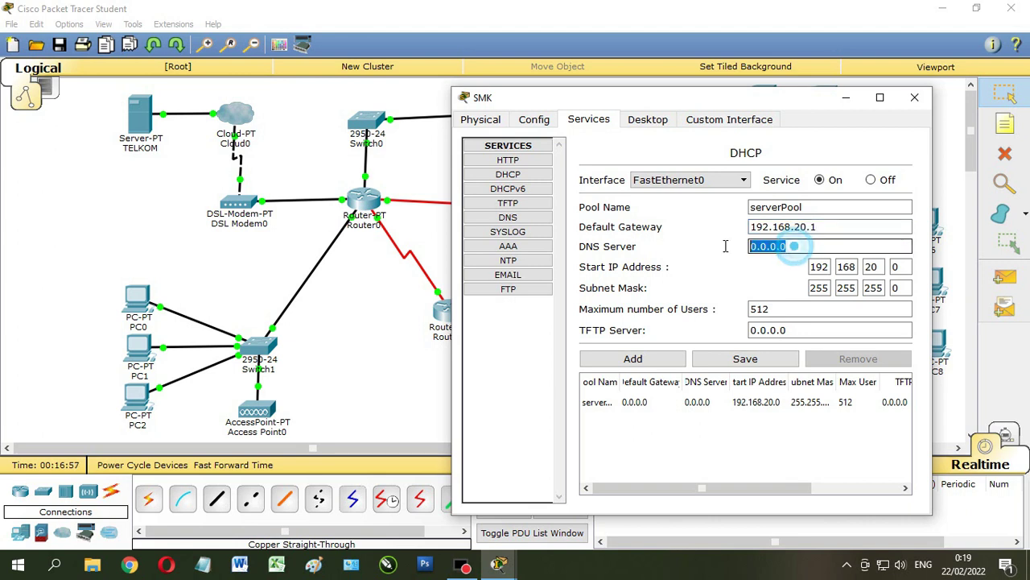
text(192.168.10.2)
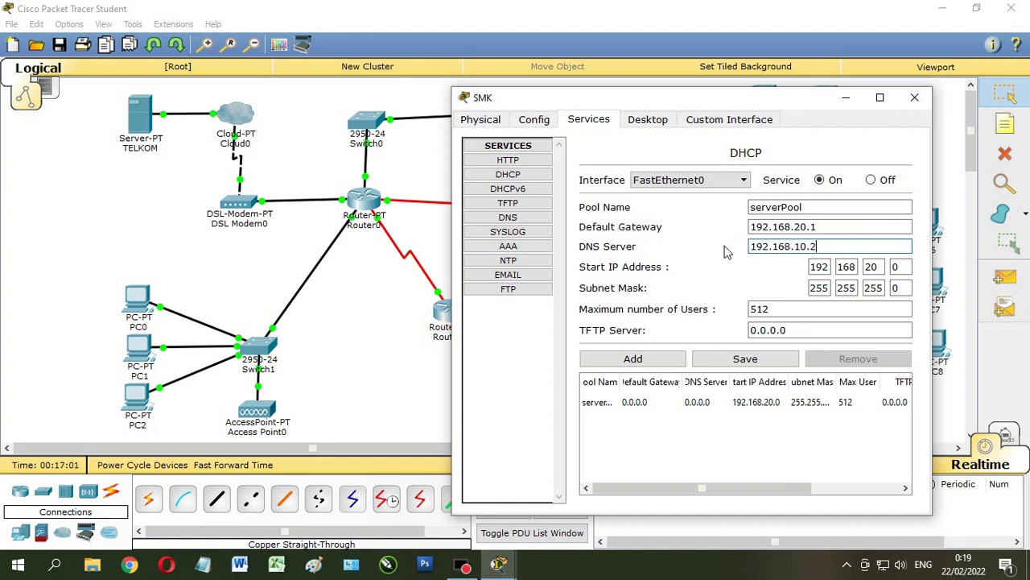
Set the DHCP pool's start IP address to 192.168.20.3, save the pool and close the SMK server's window.
click(895, 268)
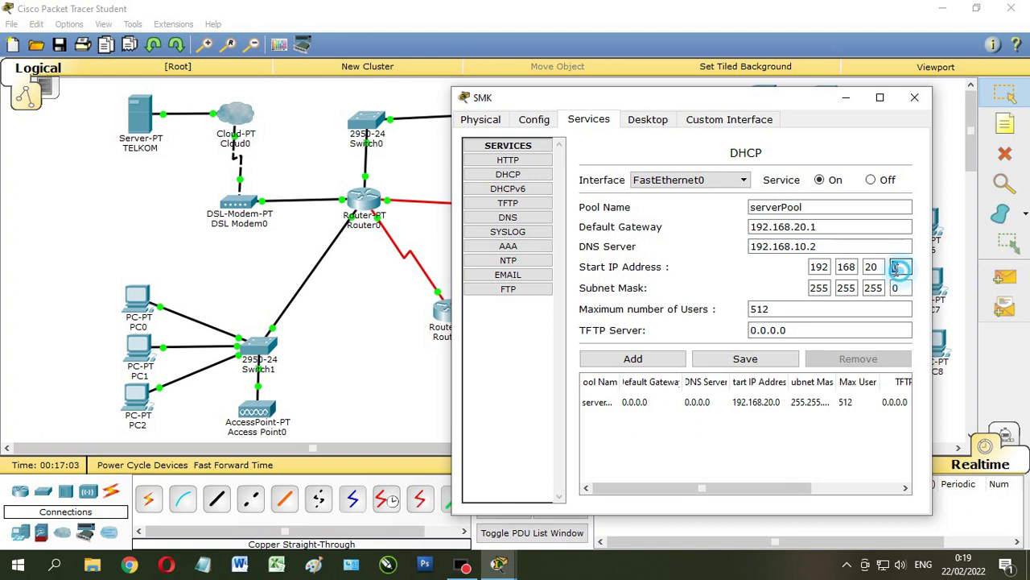
text(3)
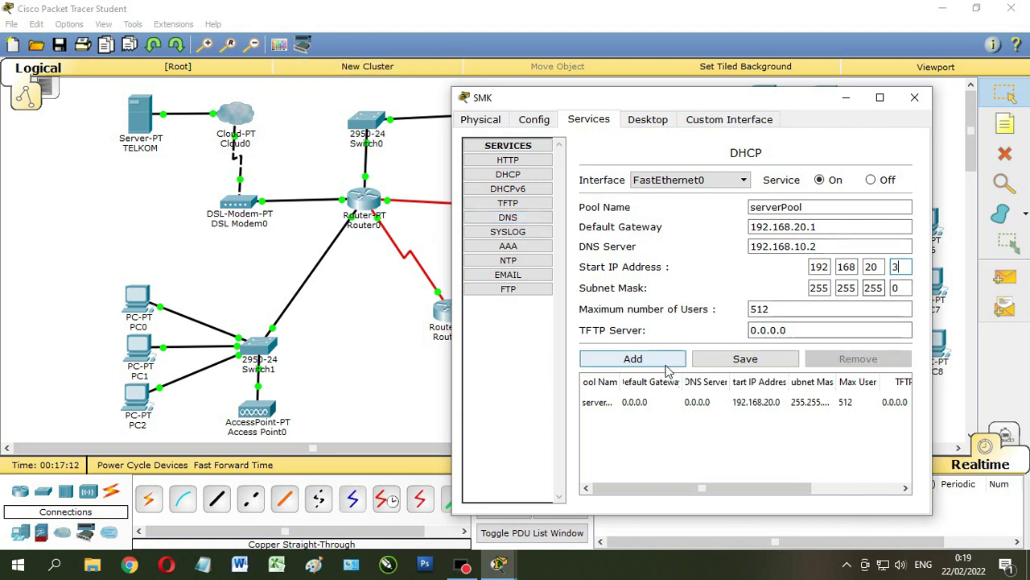
click(721, 367)
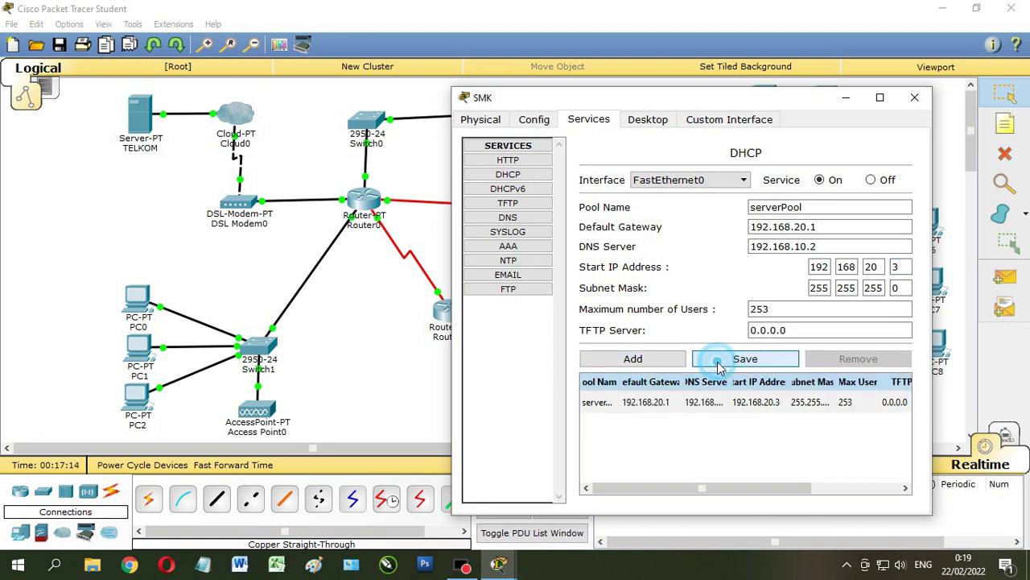
click(768, 406)
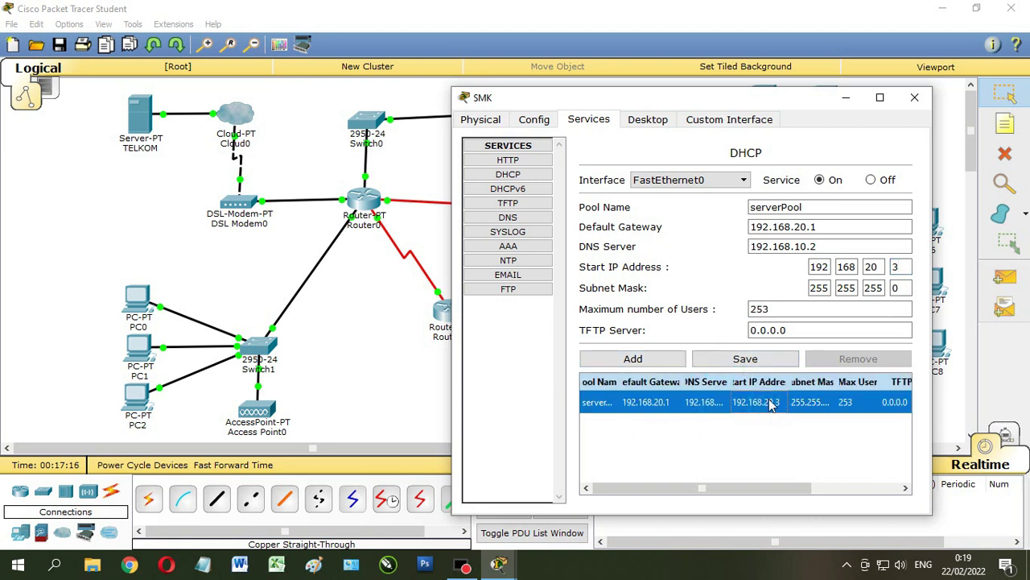
click(914, 97)
click(554, 110)
Add a note reading 192.168.20.2 and place it directly above the SMK server.
drag(496, 125, 496, 130)
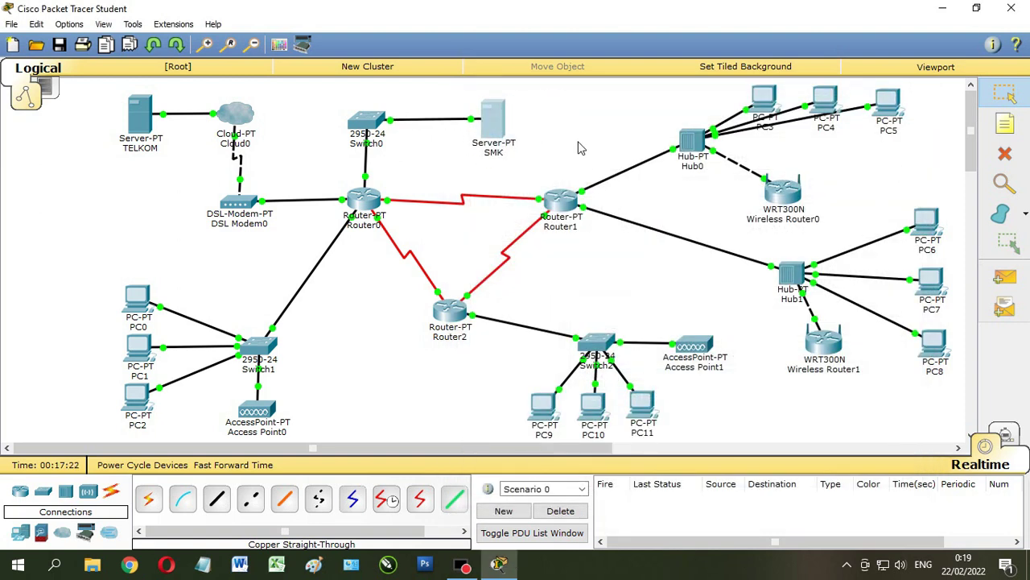
click(1002, 125)
click(473, 158)
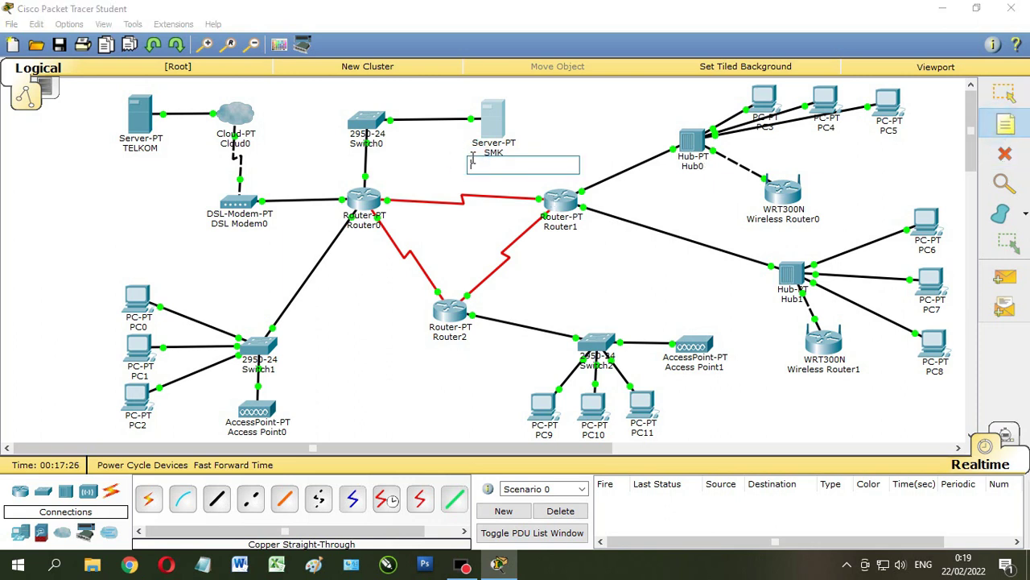
text(192.168.20.2)
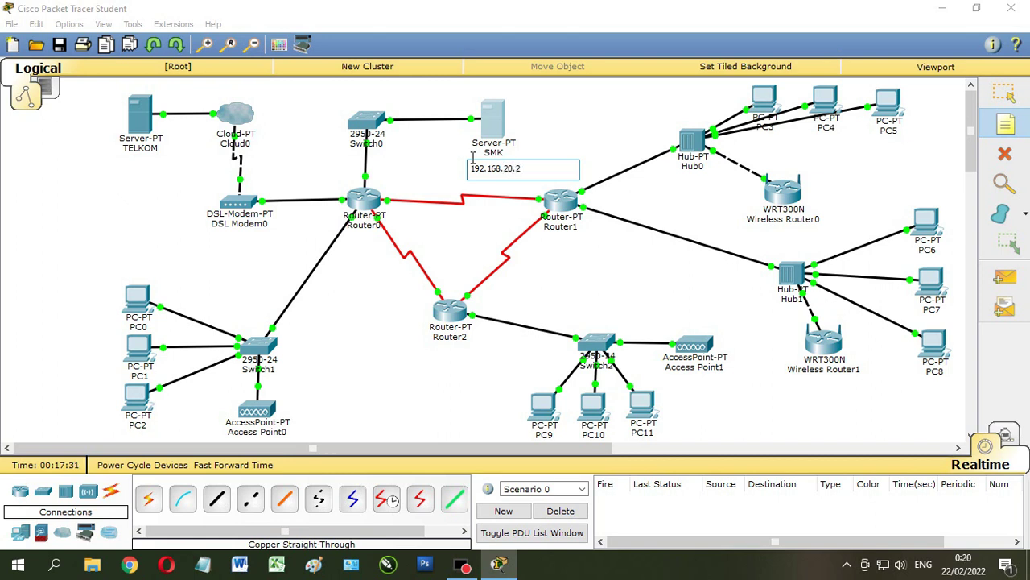
click(1006, 93)
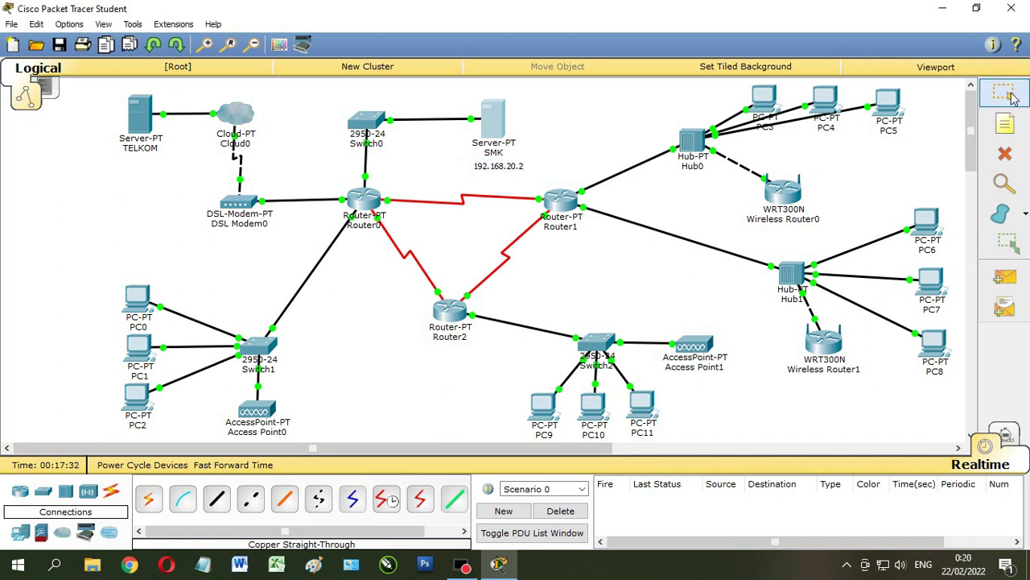
drag(505, 167, 504, 90)
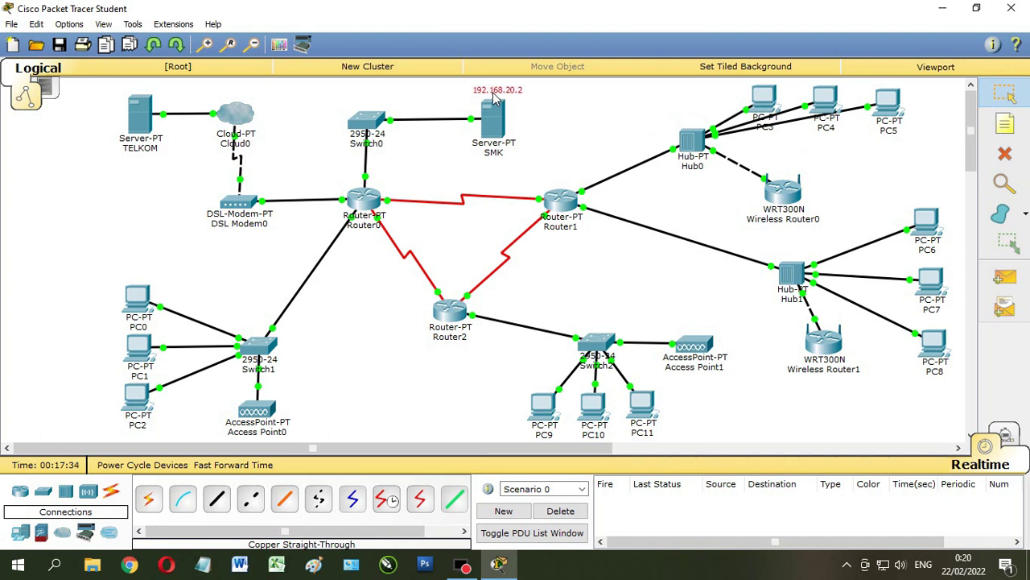
Add a note reading 192.168.10.2 and place it directly above the TELKOM server.
click(1005, 123)
click(124, 86)
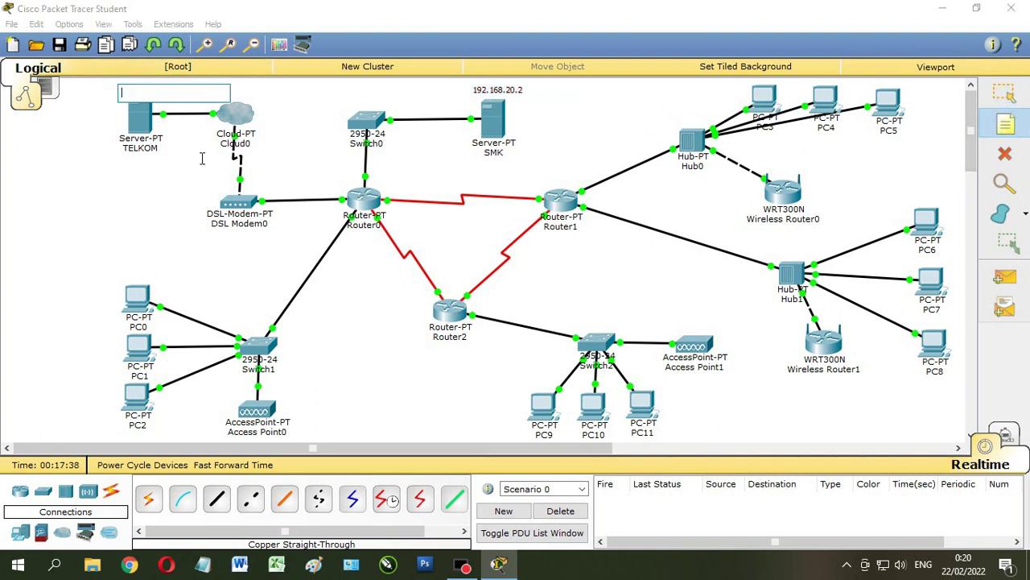
text(192.168.10.2)
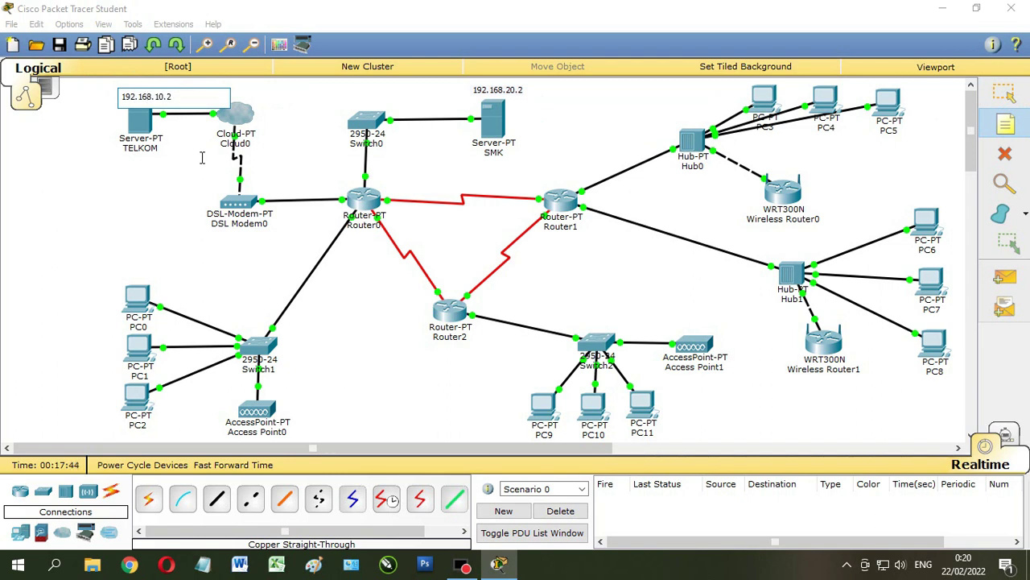
key(Escape)
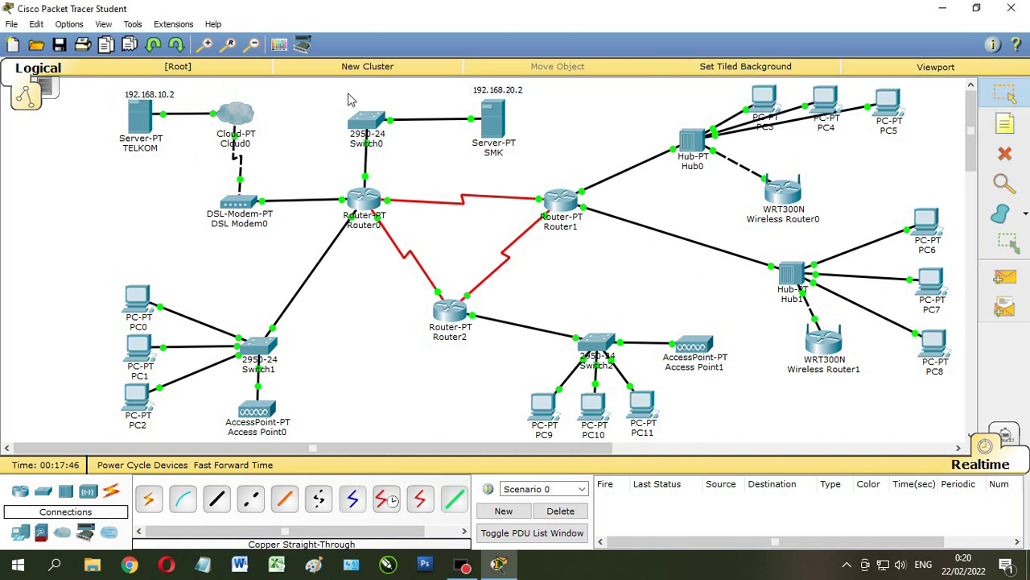
drag(165, 92, 162, 82)
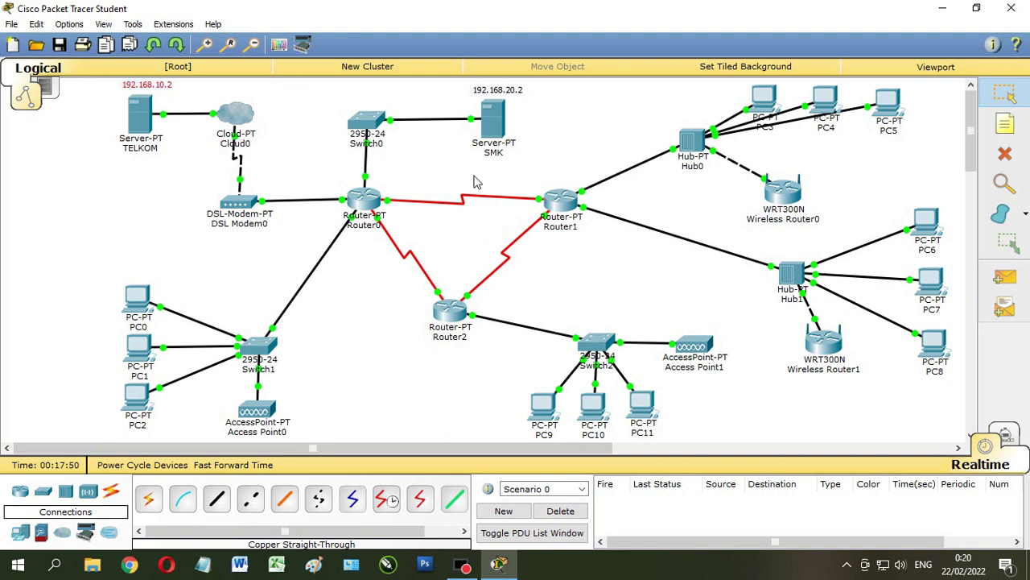
Give PC0 the static IP address 192.168.30.2 with subnet mask 255.255.255.0.
click(145, 302)
click(417, 120)
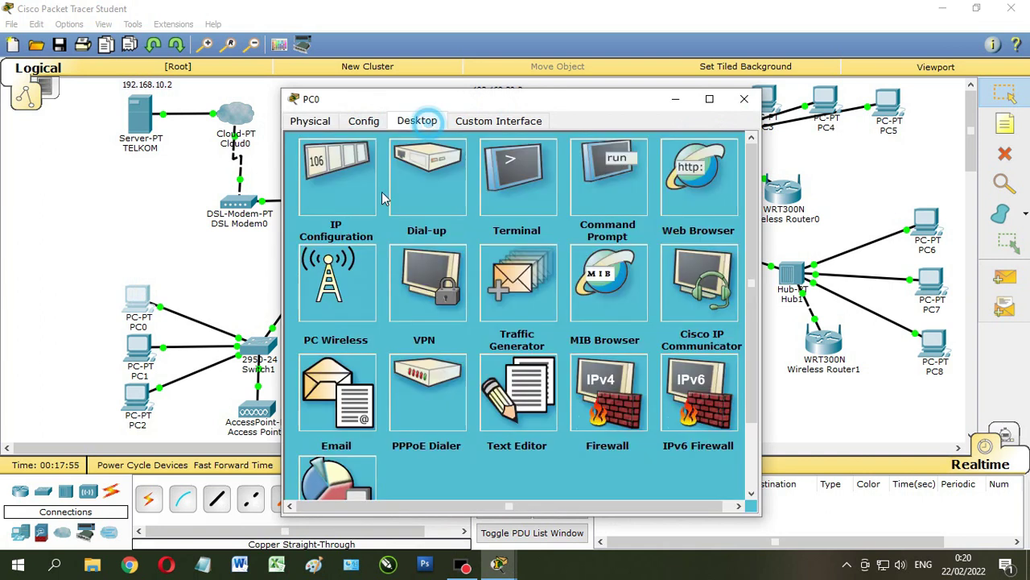
click(351, 185)
click(455, 203)
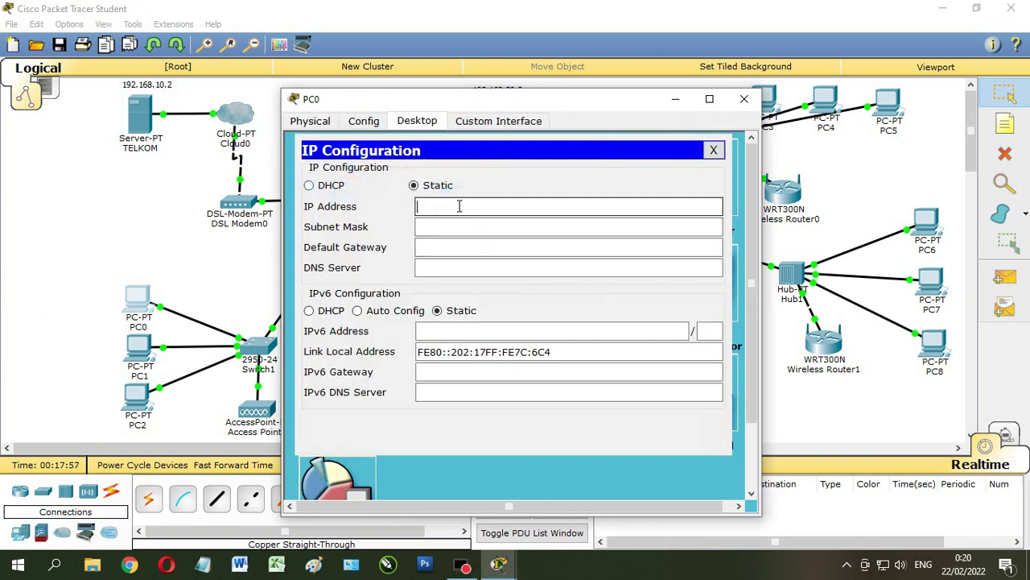
text(19)
click(474, 226)
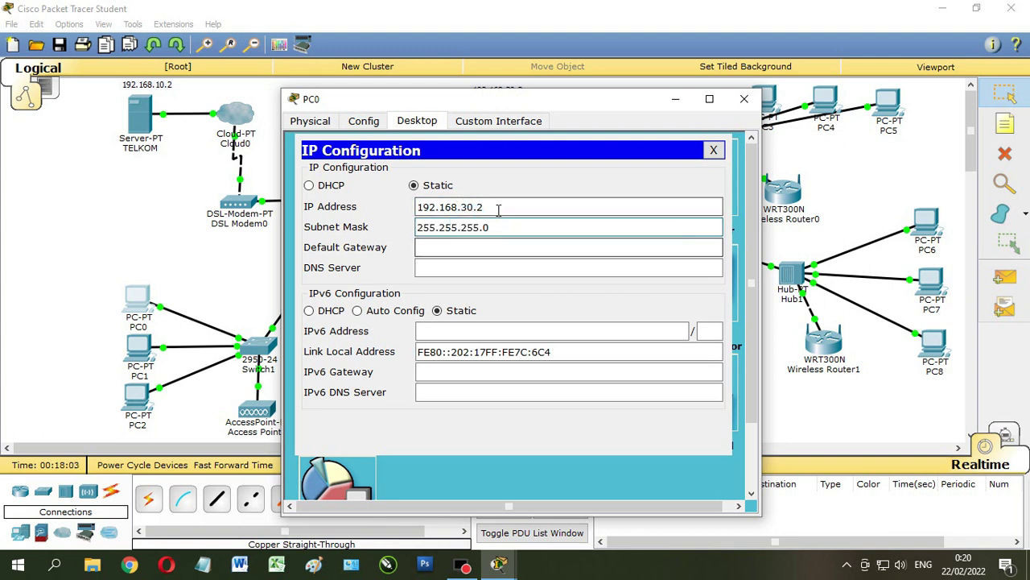
Set PC0's default gateway to 192.168.30.1, reusing its IP address with the last octet changed.
drag(497, 208, 383, 209)
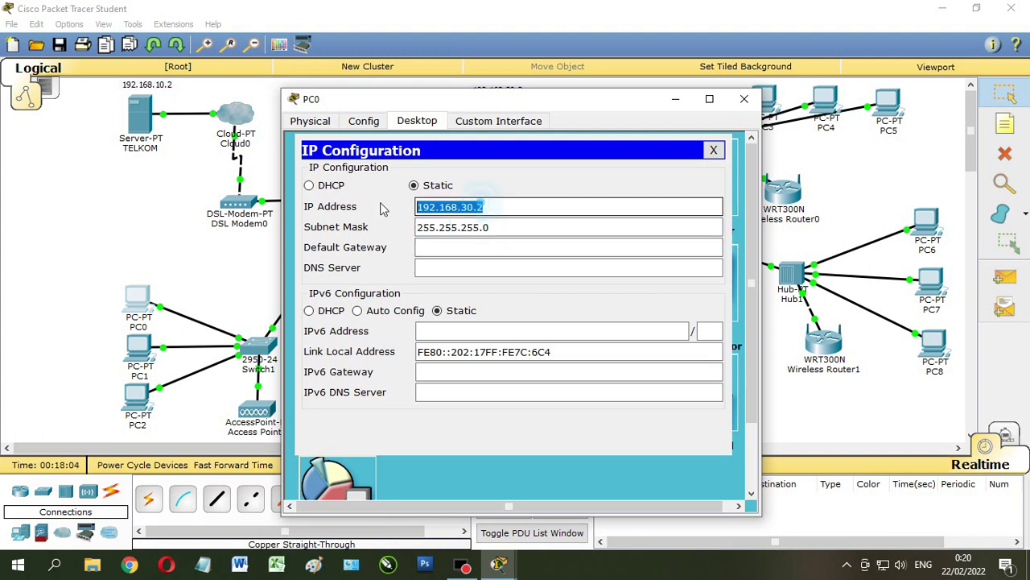
click(422, 243)
text(192.168.30.2)
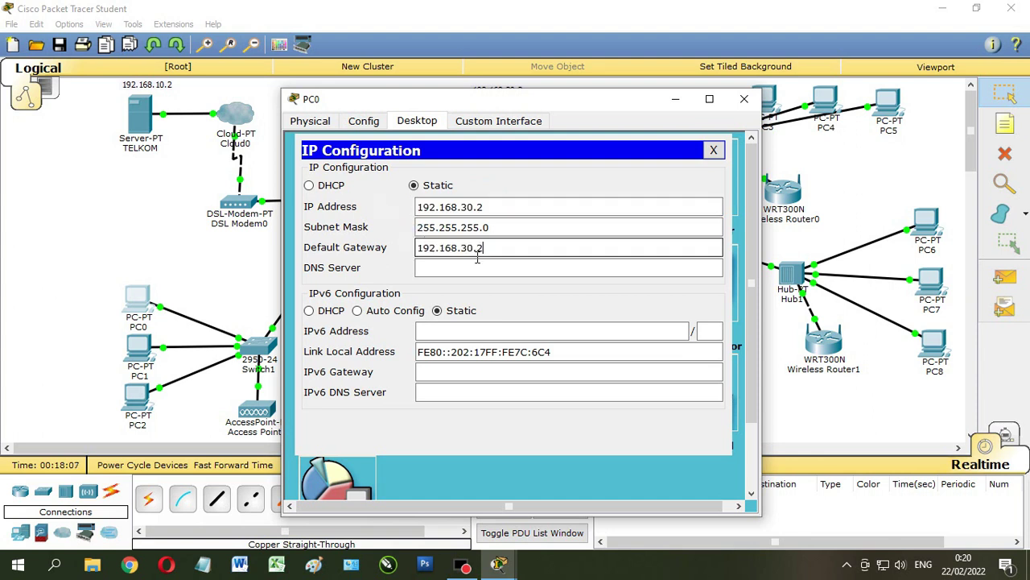
drag(486, 250, 478, 249)
text(1)
drag(515, 97, 627, 93)
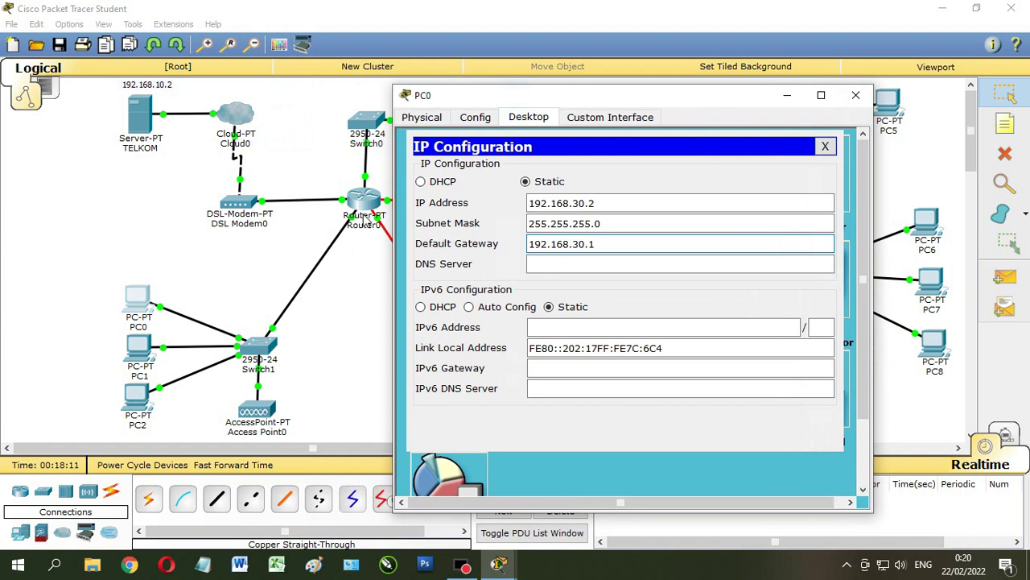
Set PC0's DNS server to 192.168.10.2 and its IPv6 configuration to Auto Config.
click(576, 263)
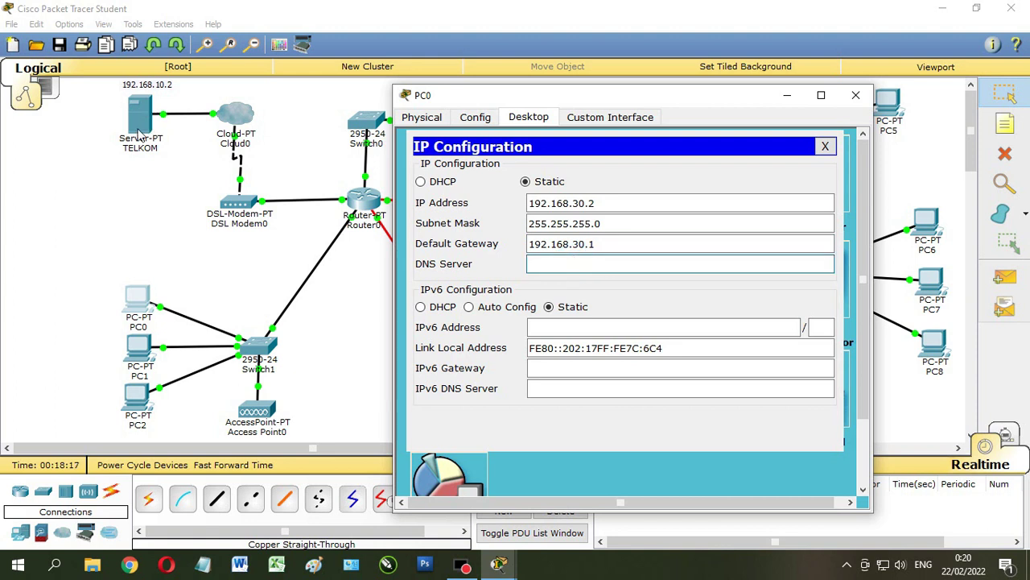
text(192.168.30.2)
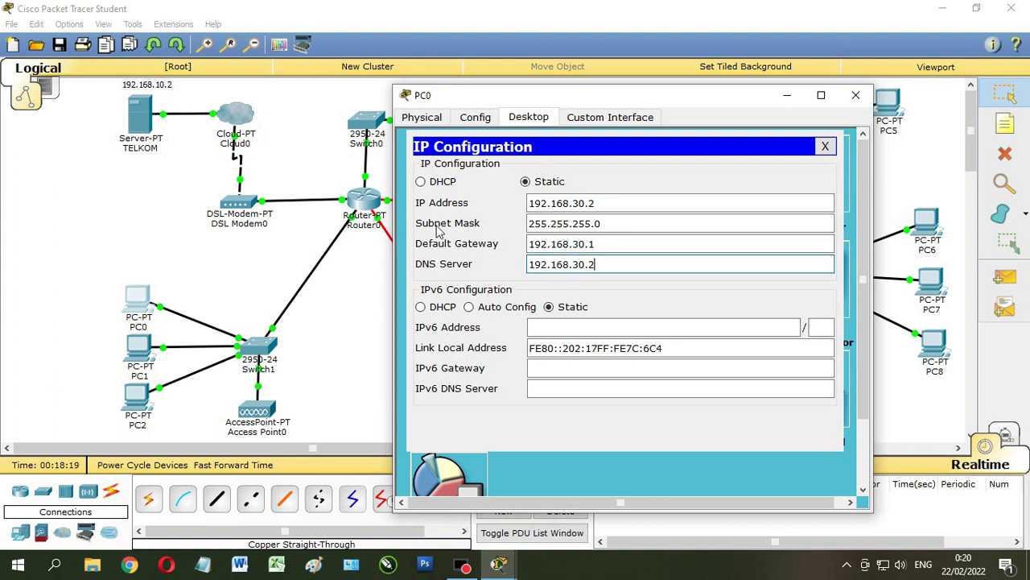
drag(578, 264, 572, 264)
text(1)
click(493, 307)
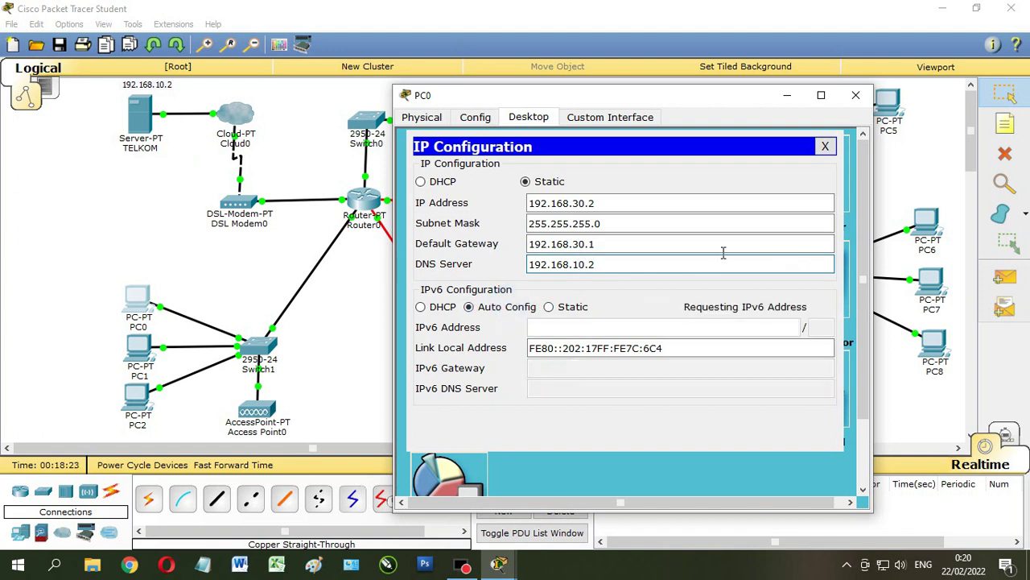
Copy PC0's IP address into a new note reading 192.168.30.2 and place it beside PC0.
double_click(613, 203)
key(ctrl+c)
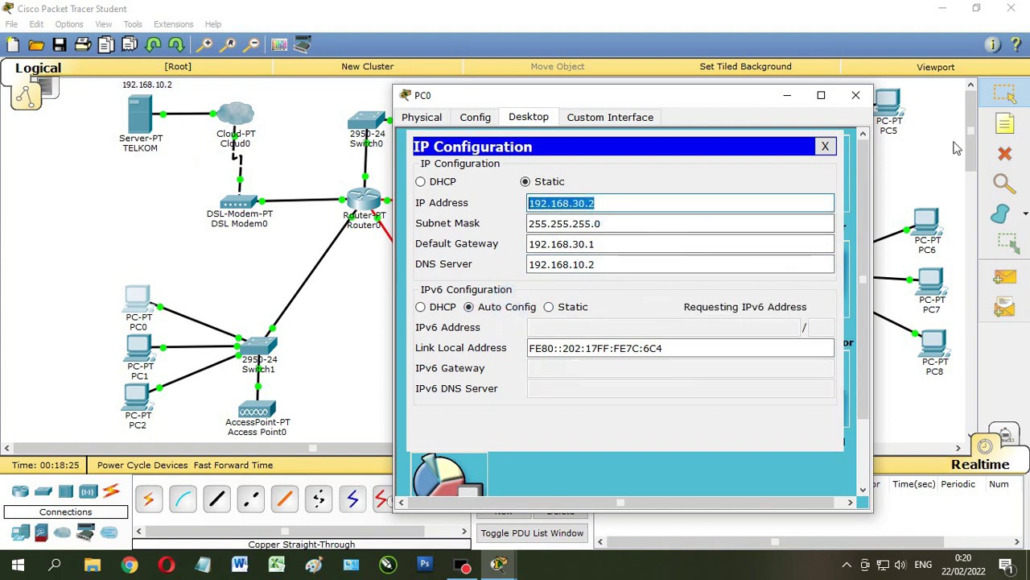
click(856, 95)
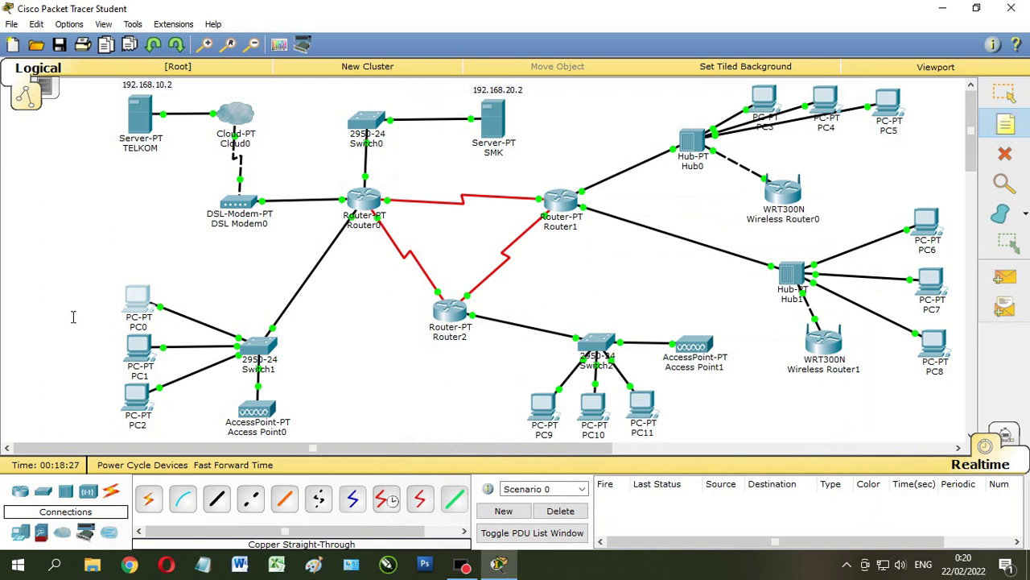
click(72, 296)
key(ctrl+v)
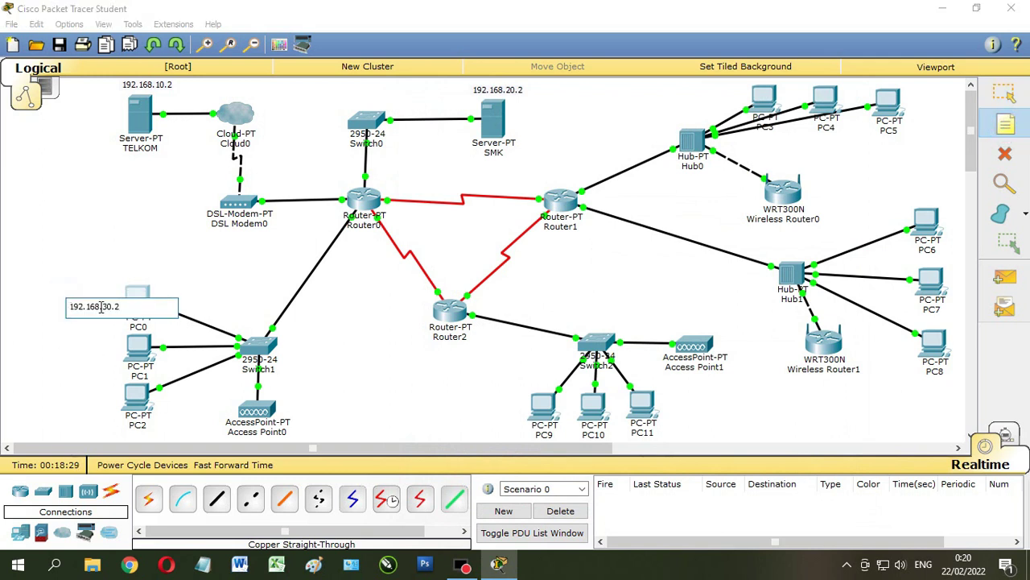
click(1005, 94)
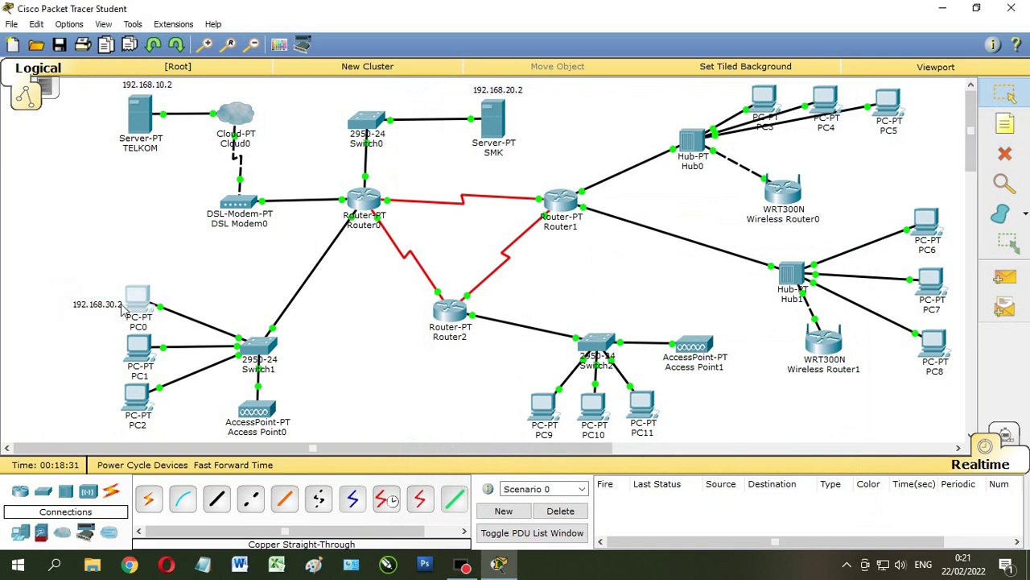
click(111, 306)
drag(111, 306, 105, 304)
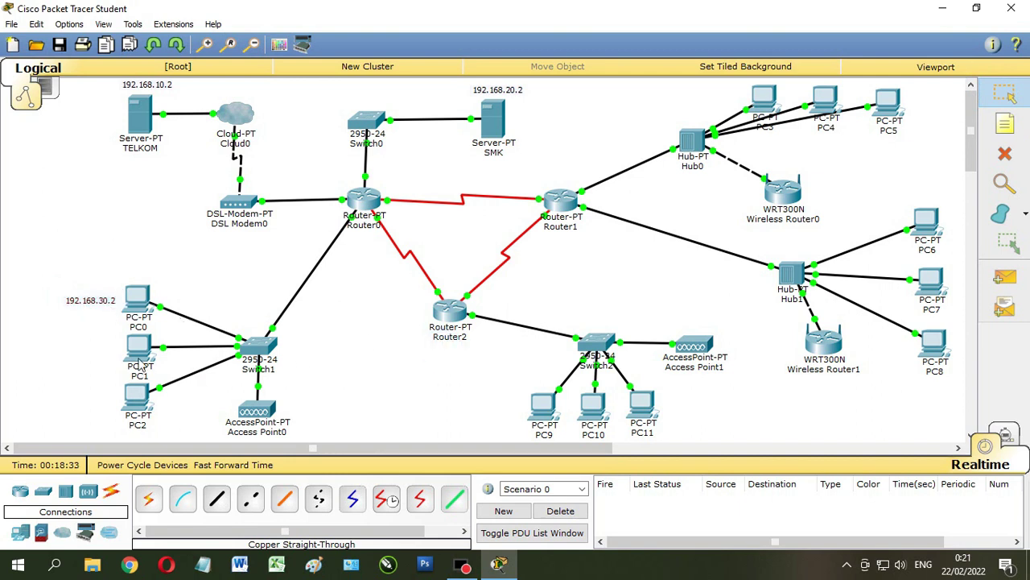
Give PC1 the static IP address 192.168.30.3 with subnet mask 255.255.255.0.
click(140, 348)
click(417, 121)
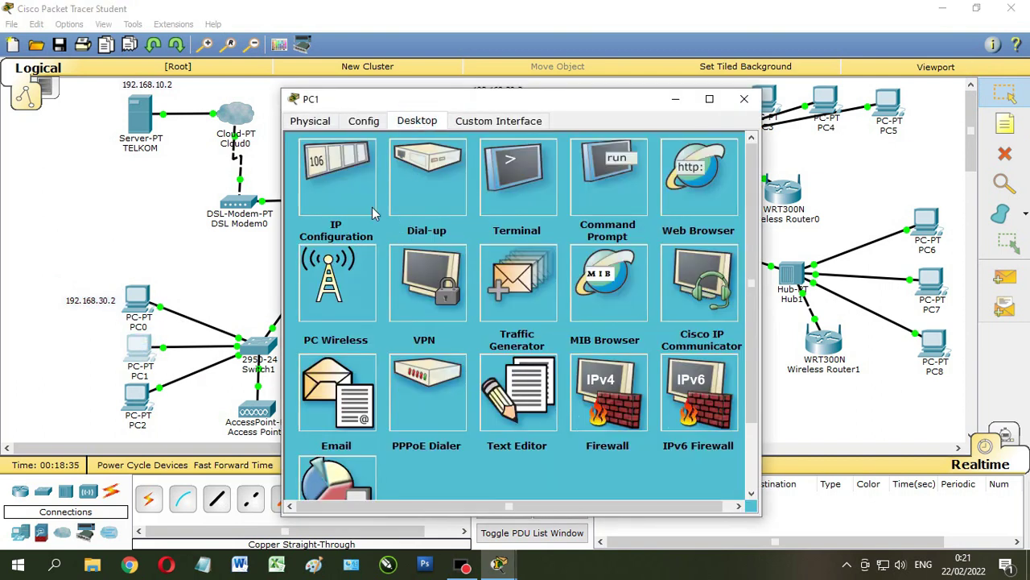
click(354, 181)
click(474, 208)
text(192.168.30.2)
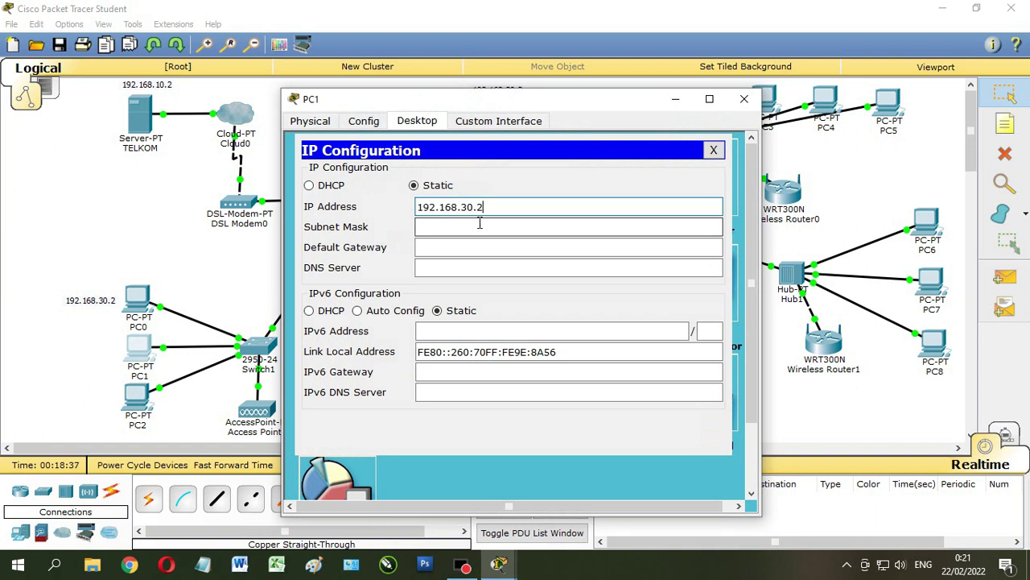
double_click(480, 208)
text(3)
click(478, 227)
Set PC1's default gateway to 192.168.30.1.
click(474, 247)
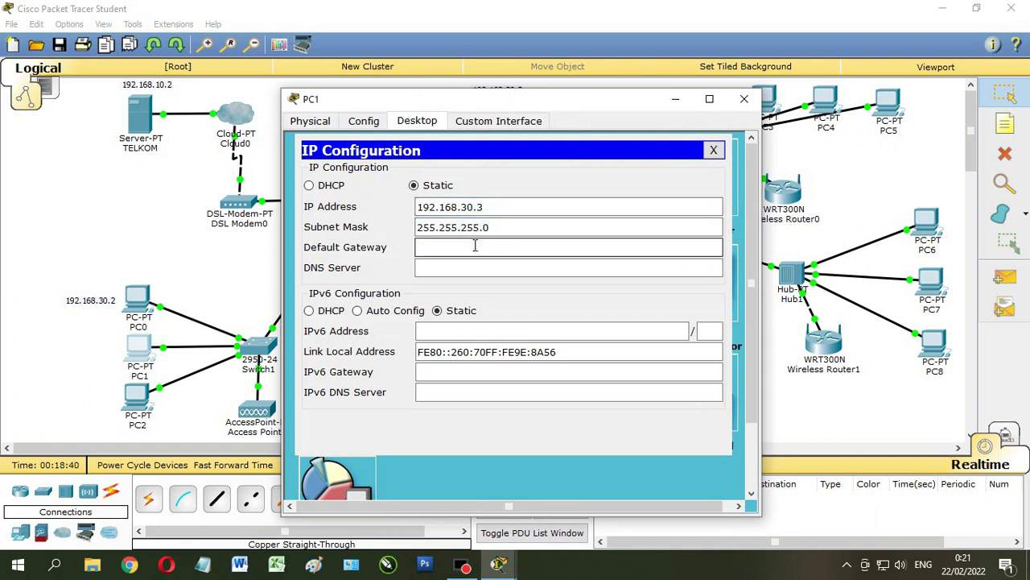
text(192.168.30.2)
double_click(480, 247)
text(1)
Set PC1's DNS server to 192.168.10.2 and its IPv6 configuration to Auto Config.
click(477, 267)
text(192.168.30.2)
drag(468, 267, 463, 268)
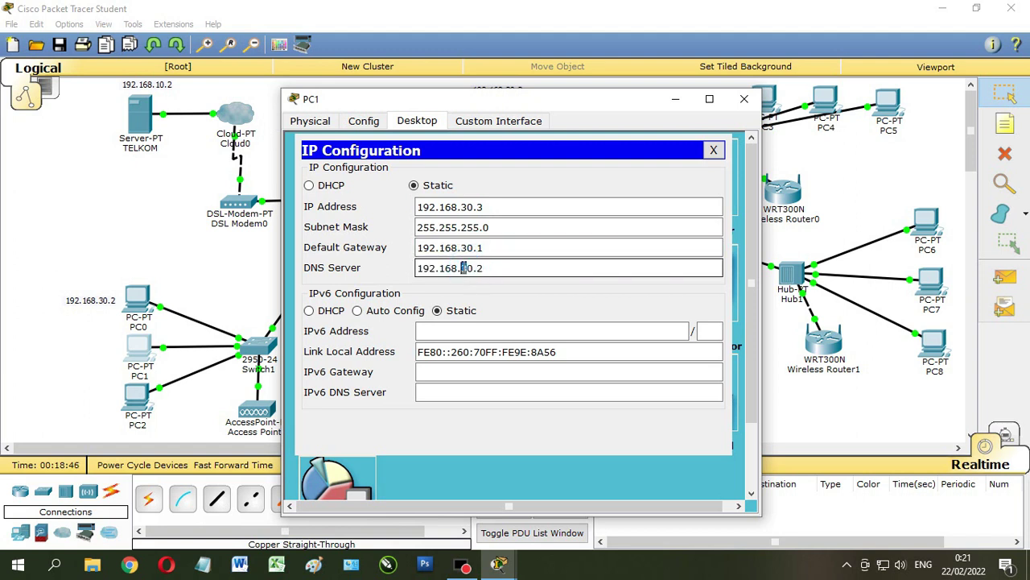
text(1)
click(402, 314)
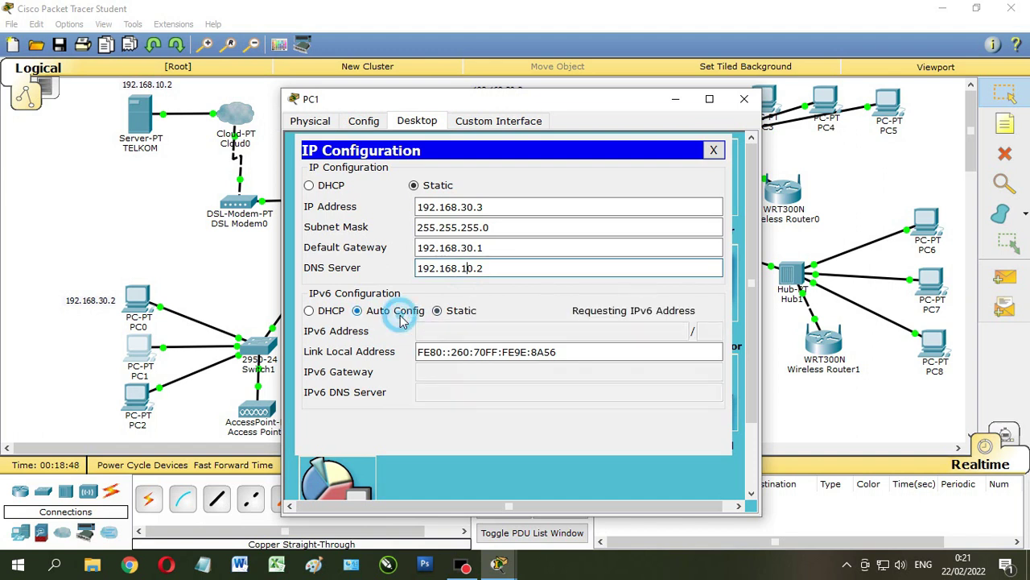
click(744, 103)
Add a note reading 192.168.30.3 and place it beside PC1.
click(1004, 125)
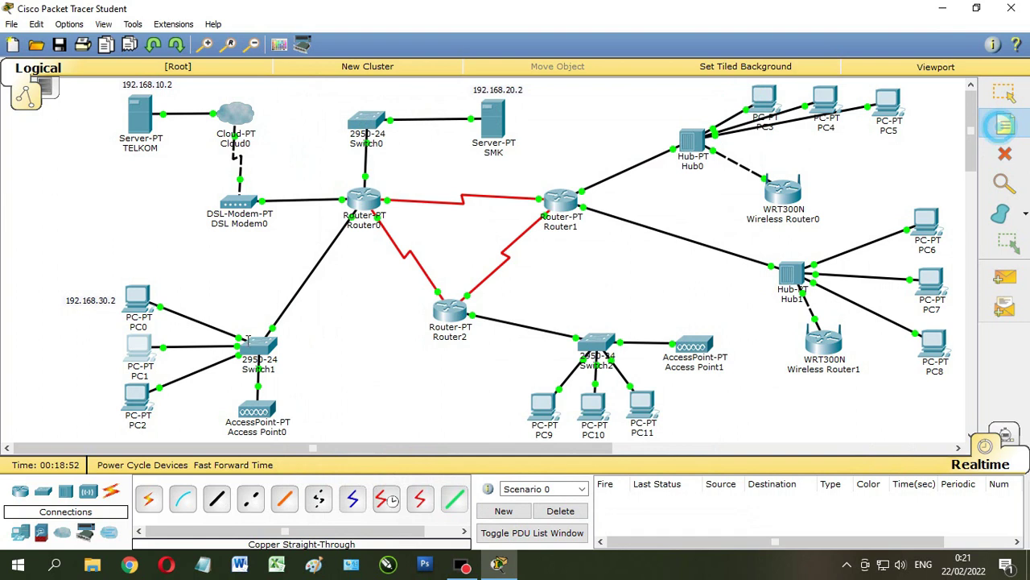
click(59, 352)
key(ctrl+v)
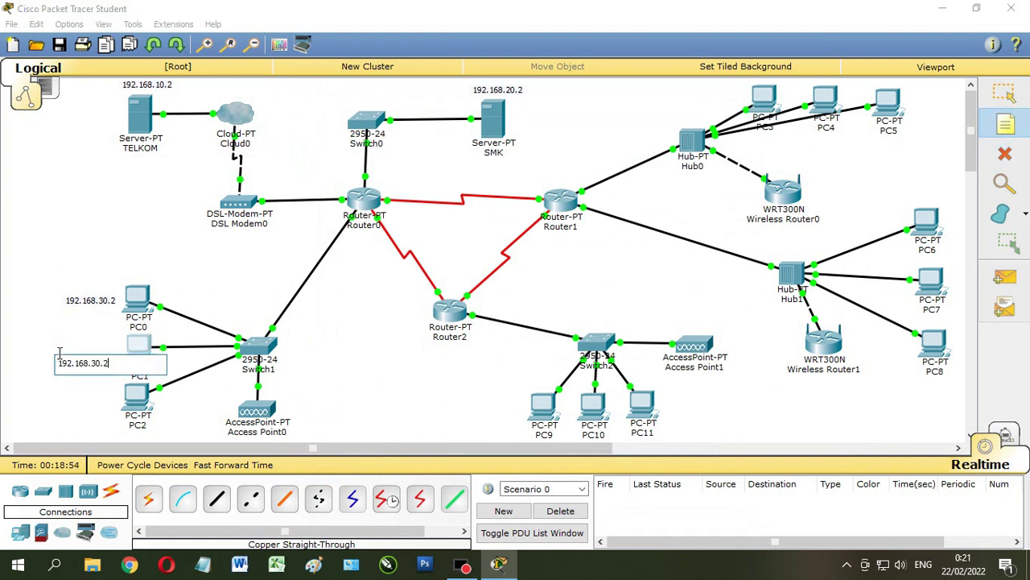
double_click(105, 366)
click(996, 98)
drag(71, 366, 75, 359)
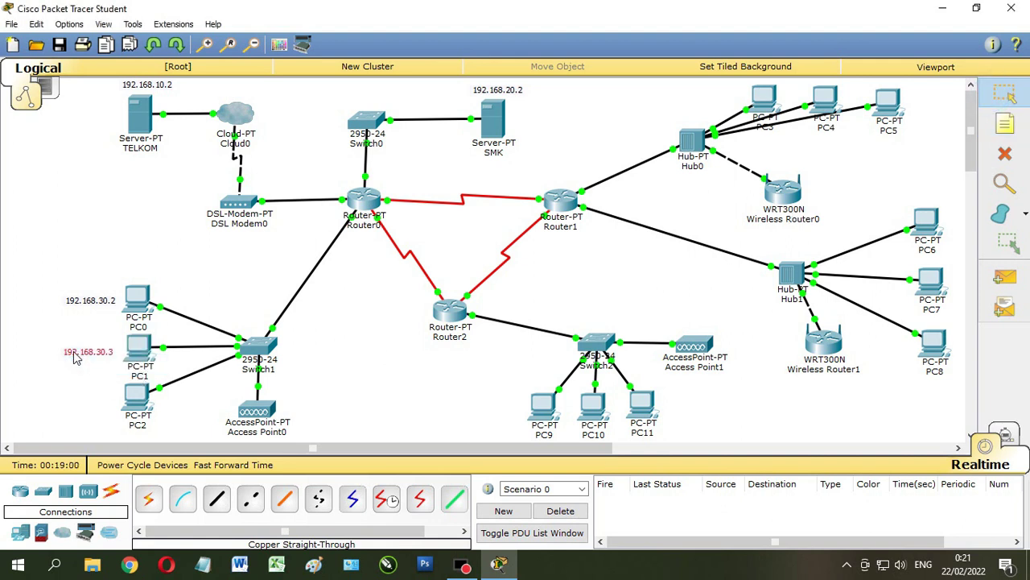
Give PC2 the static IP address 192.168.30.4 with subnet mask 255.255.255.0.
click(147, 398)
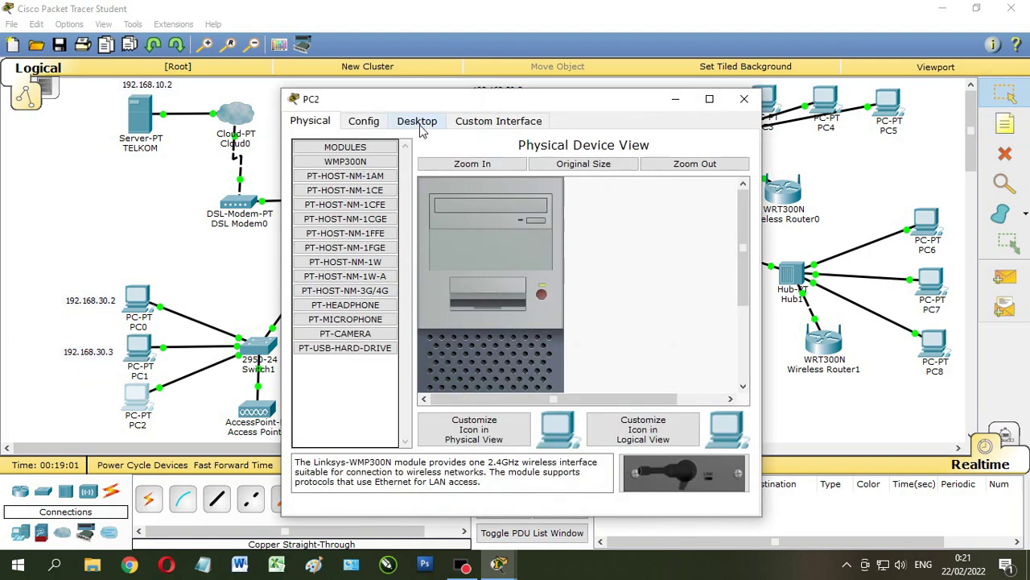
click(417, 121)
click(354, 207)
click(438, 204)
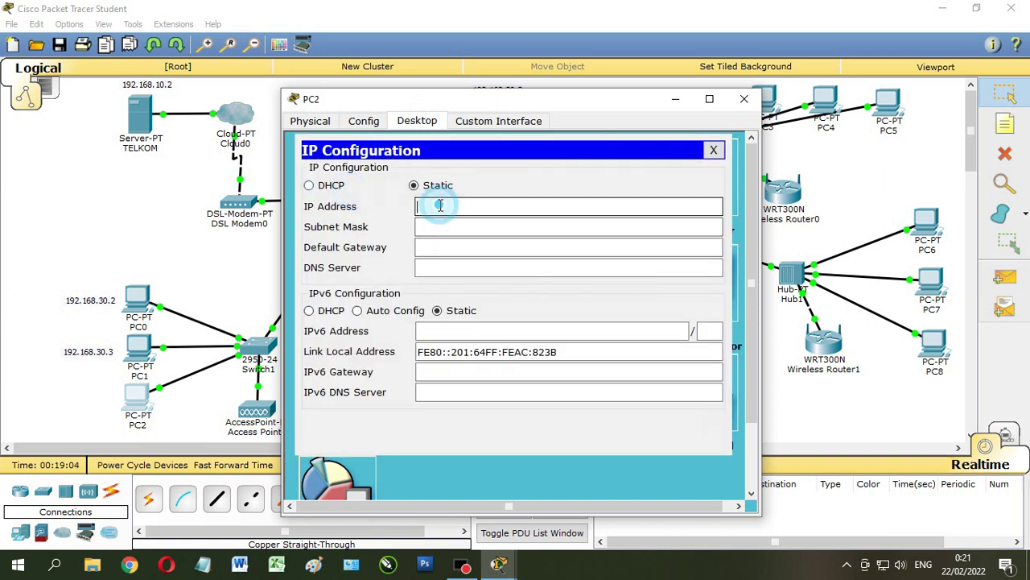
text(192.168.30.2)
drag(475, 207, 486, 207)
text(4)
click(475, 227)
Set PC2's default gateway to 192.168.30.1.
click(463, 249)
text(192.168.30.2)
double_click(481, 248)
text(1)
Set PC2's DNS server to 192.168.10.2 and its IPv6 configuration to Auto Config.
click(481, 266)
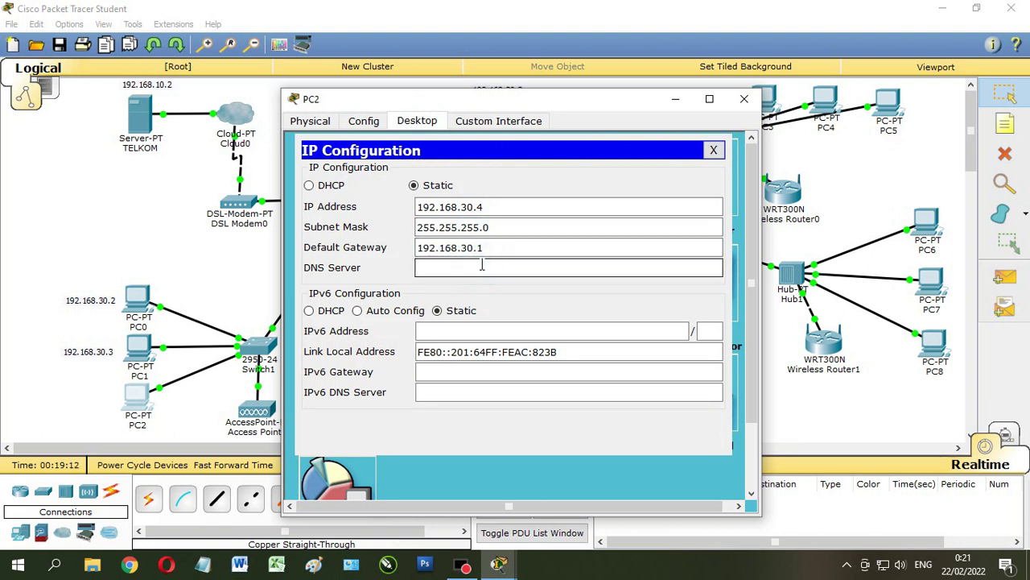
text(192.168.30.2)
drag(461, 268, 467, 268)
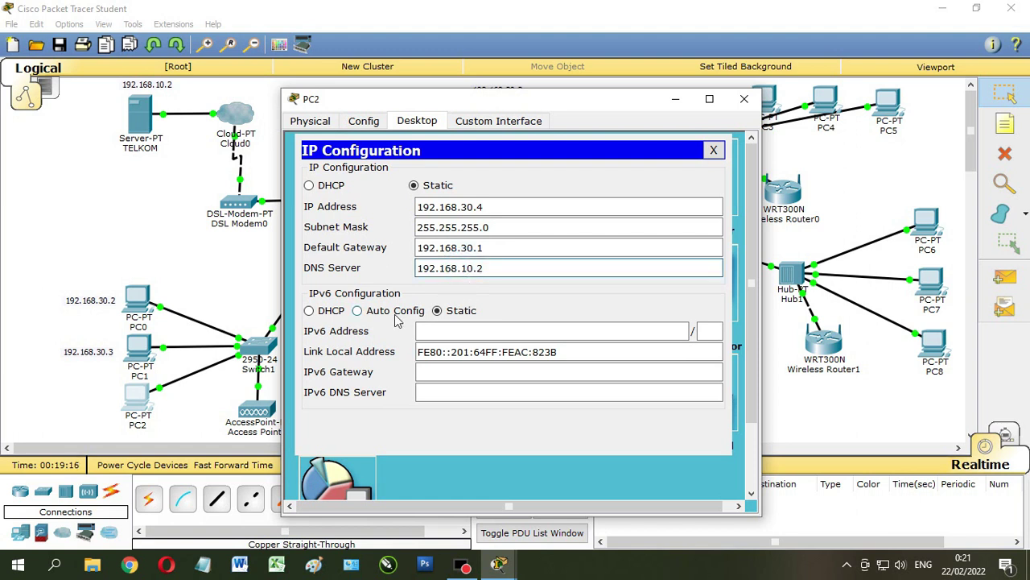
click(358, 311)
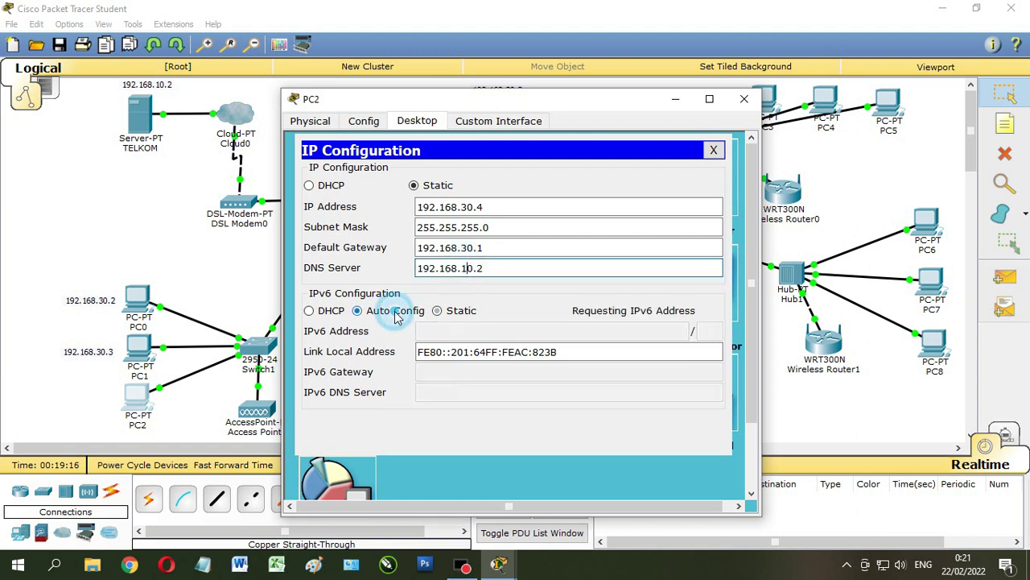
click(743, 98)
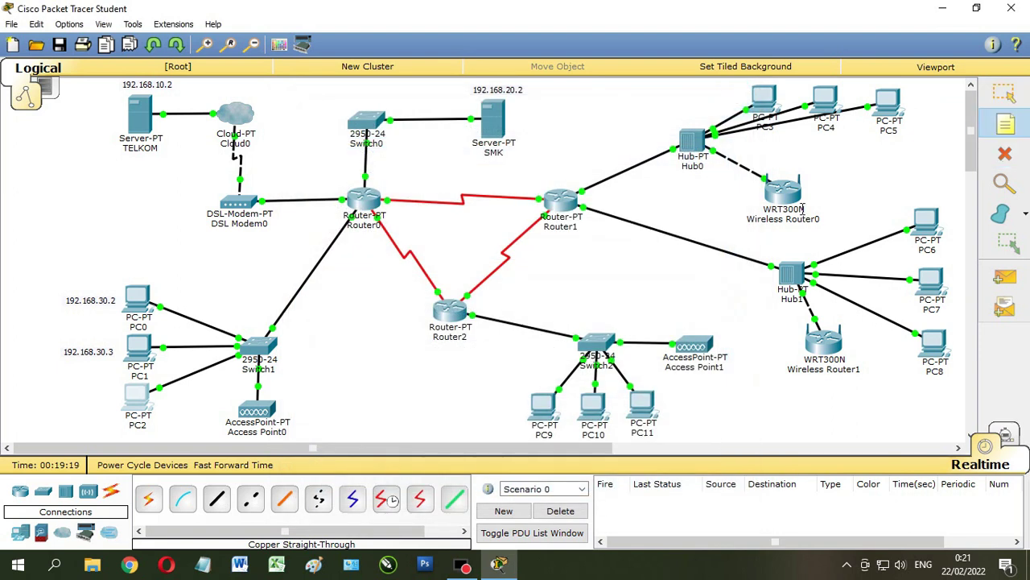
Add a note reading 192.168.30.4 and place it beside PC2.
click(49, 405)
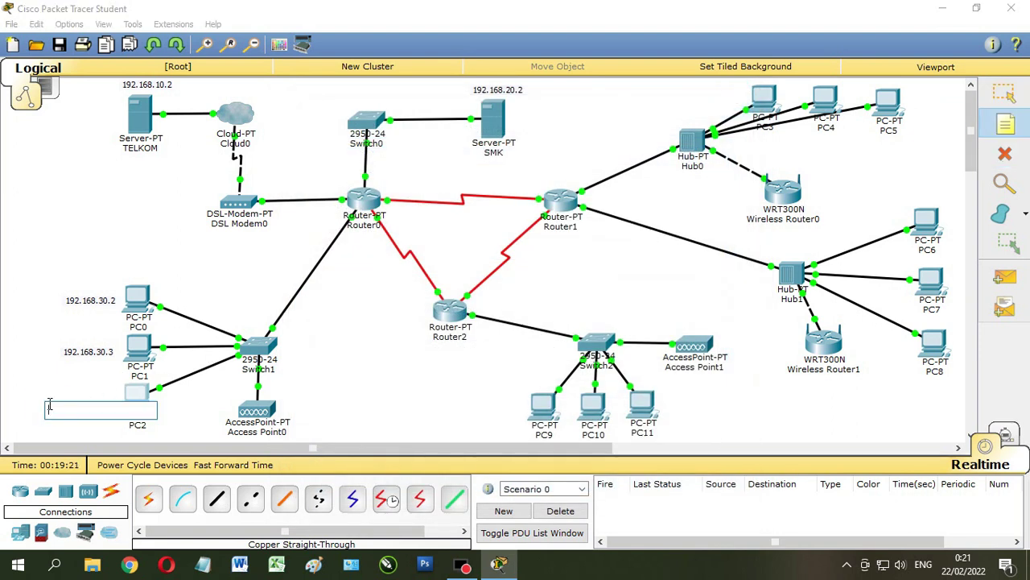
text(192.168.30.2)
drag(96, 414, 100, 414)
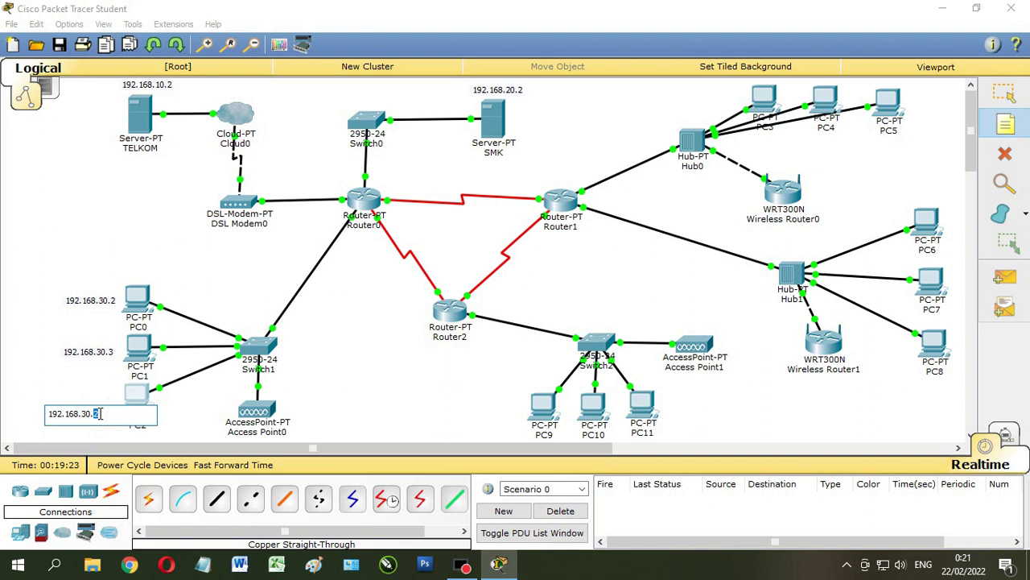
click(1004, 94)
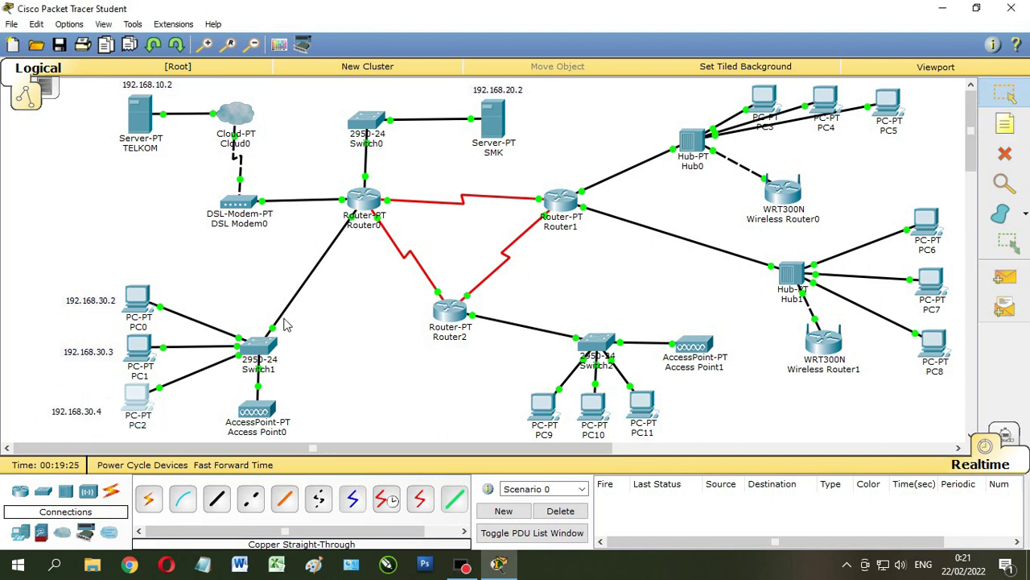
click(93, 411)
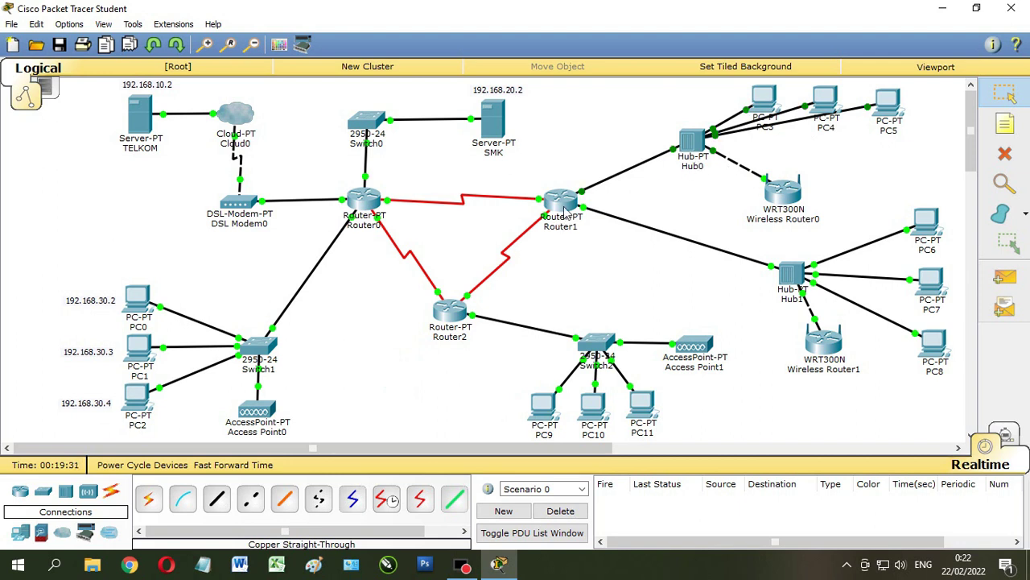
Give PC3 the static IP address 192.168.40.2 with subnet mask 255.255.255.0, and copy the address for reuse.
mouse_move(567, 210)
click(761, 103)
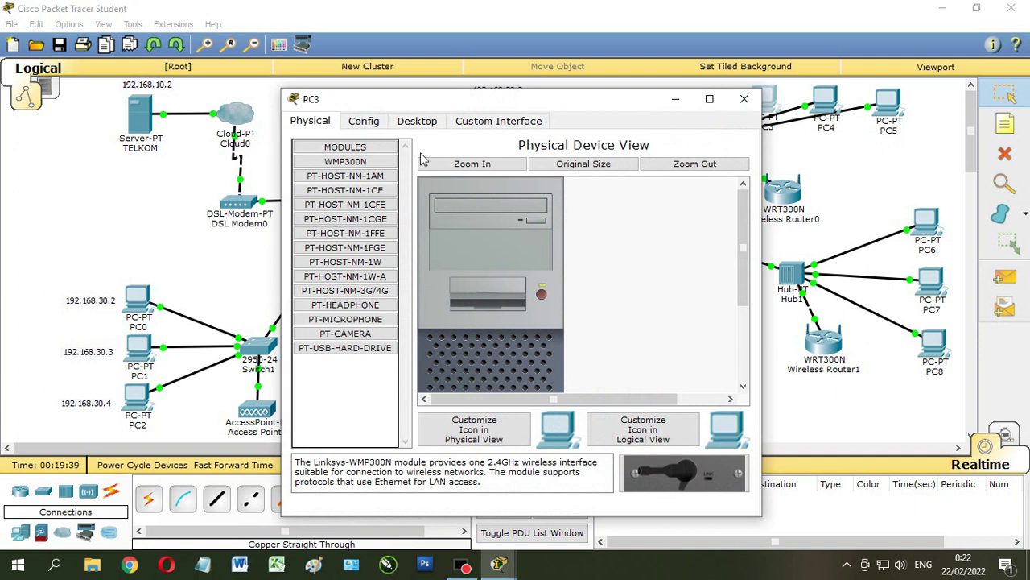
click(417, 120)
click(349, 173)
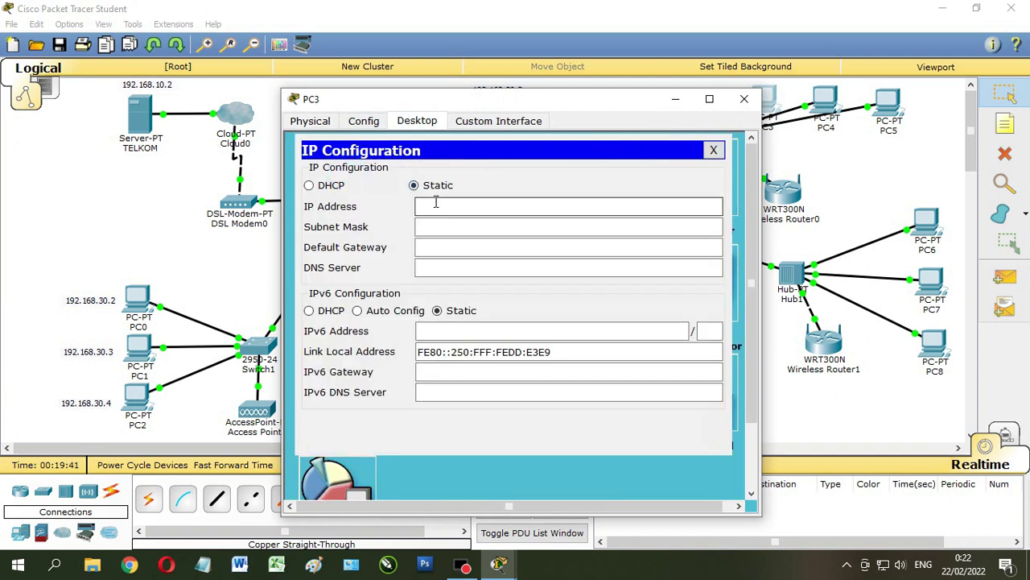
click(436, 206)
text(192.168.20.2)
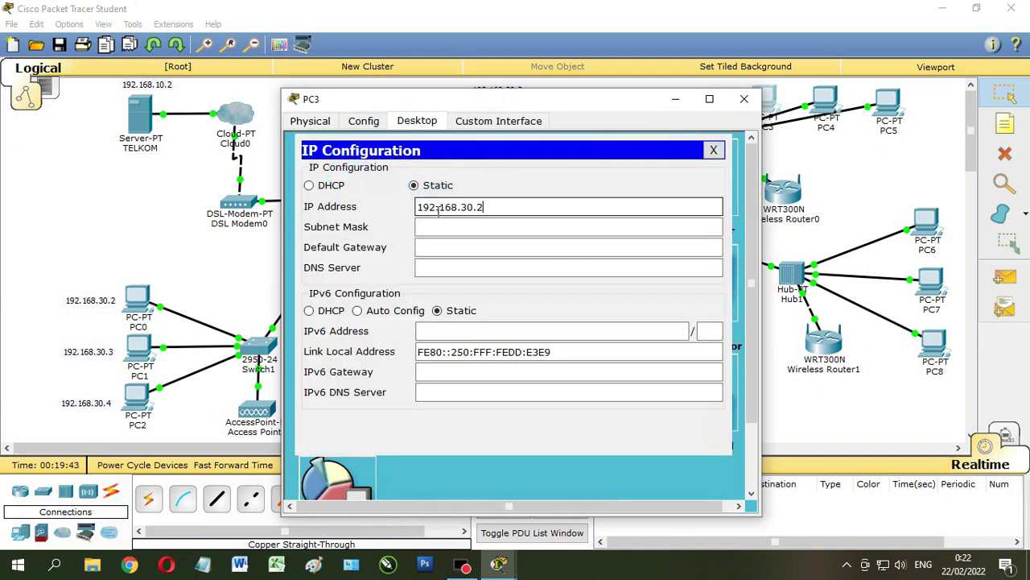
drag(460, 207, 465, 208)
text(4)
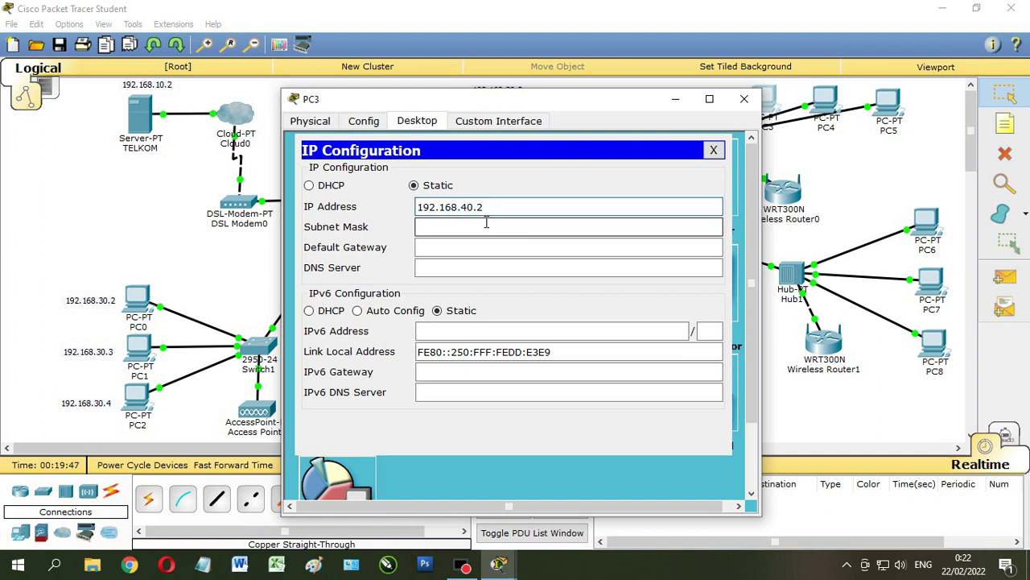
drag(488, 207, 402, 209)
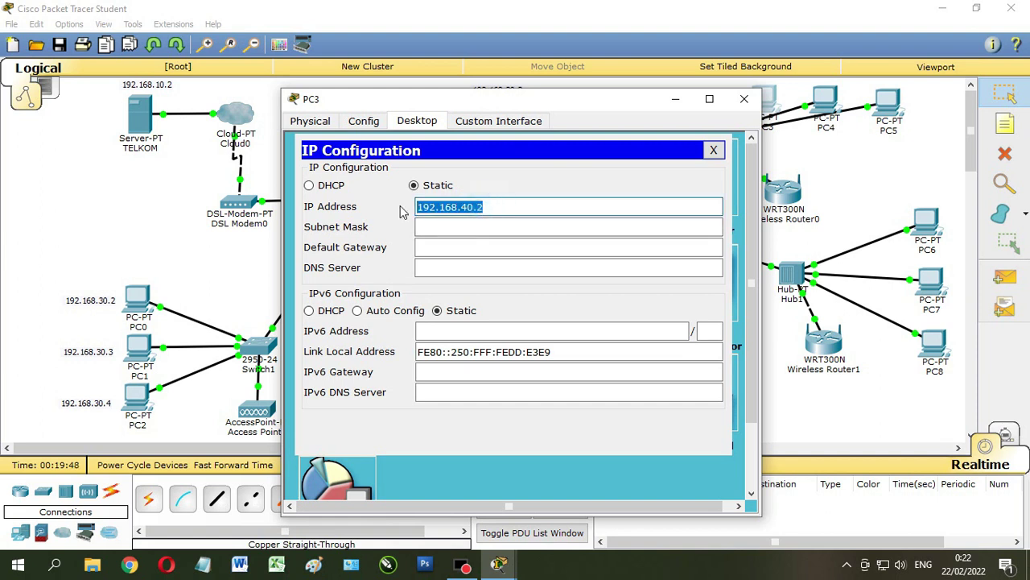
click(453, 227)
Set PC3's default gateway to 192.168.40.1.
click(452, 248)
text(192.168.40.2)
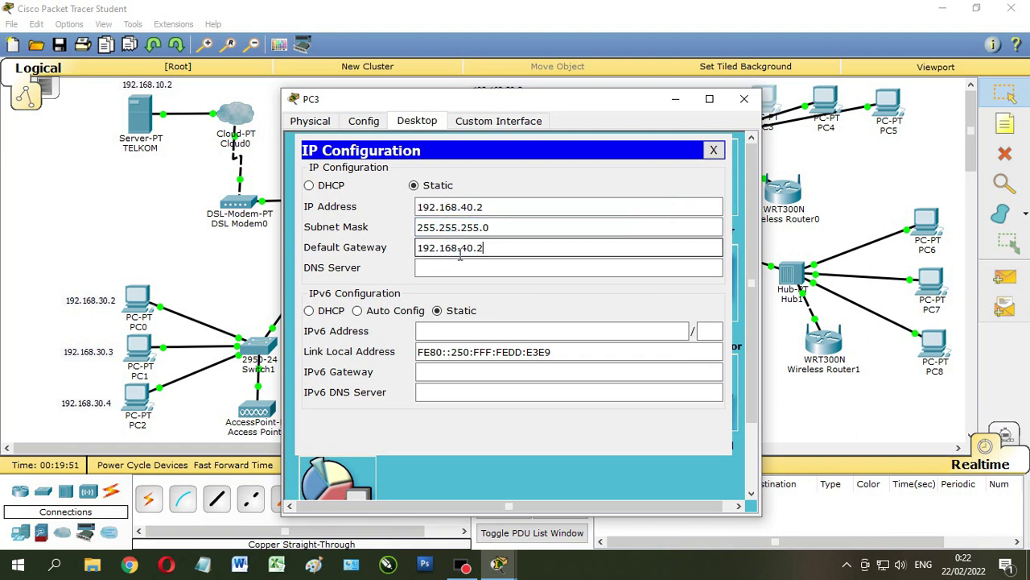
double_click(481, 248)
Set PC3's DNS server to 192.168.10.2 and its IPv6 configuration to Auto Config.
click(485, 267)
click(485, 267)
text(192.168.40.2)
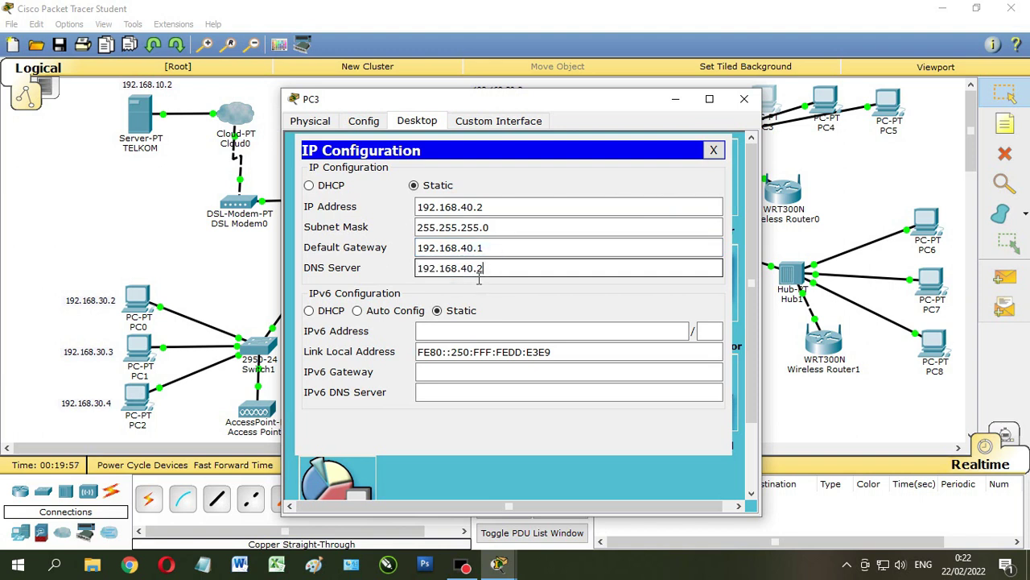
drag(460, 271, 466, 273)
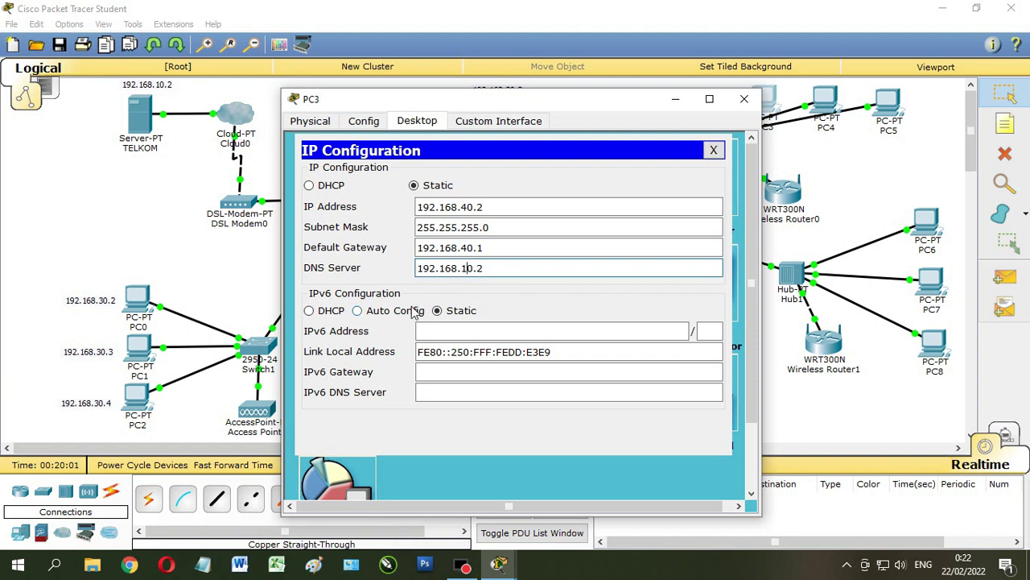
click(409, 311)
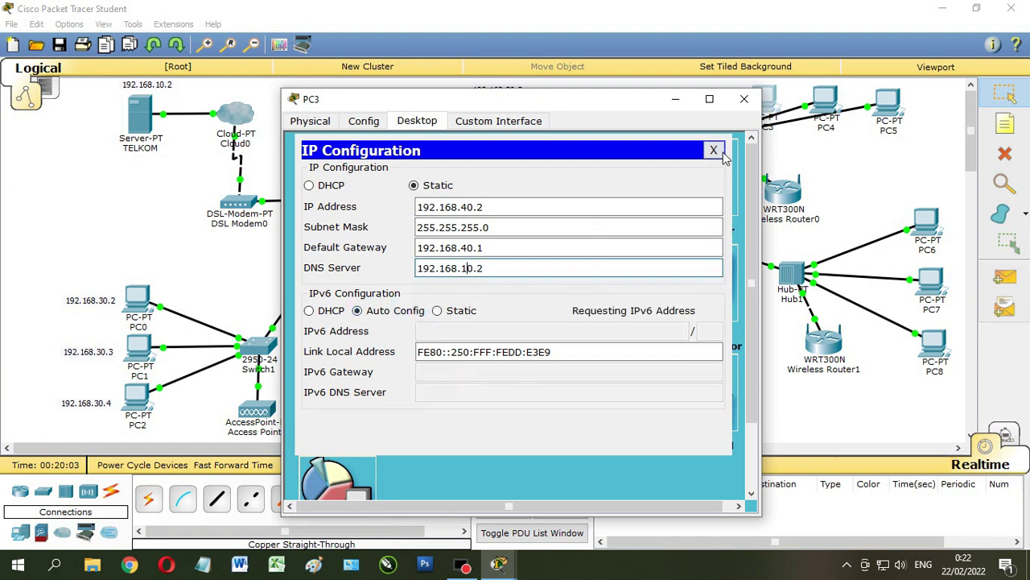
click(745, 108)
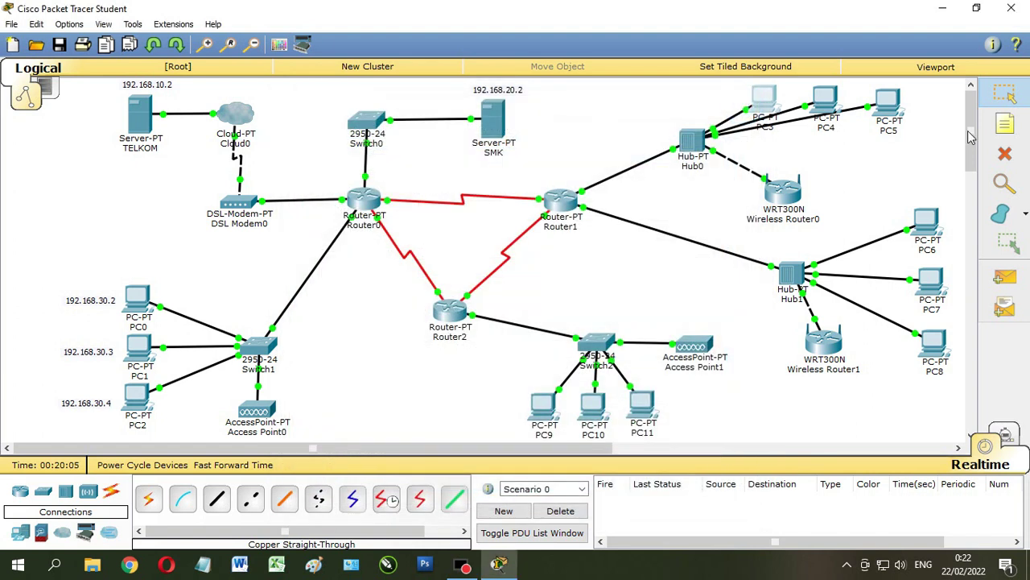
Add a note reading 192.168.40.2 and place it just below PC3.
click(749, 141)
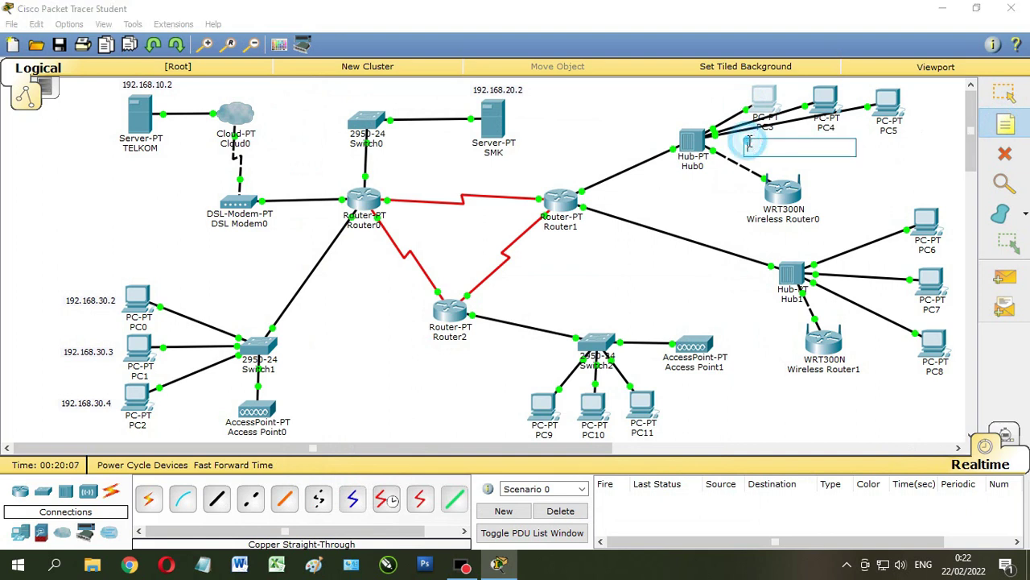
text(192.168.40.2)
click(1003, 93)
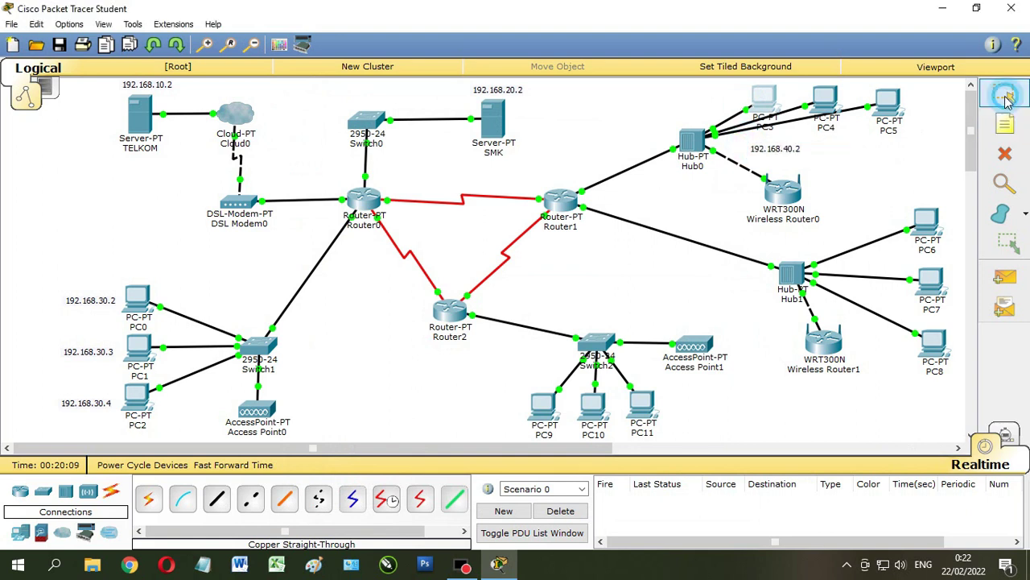
drag(771, 142, 771, 140)
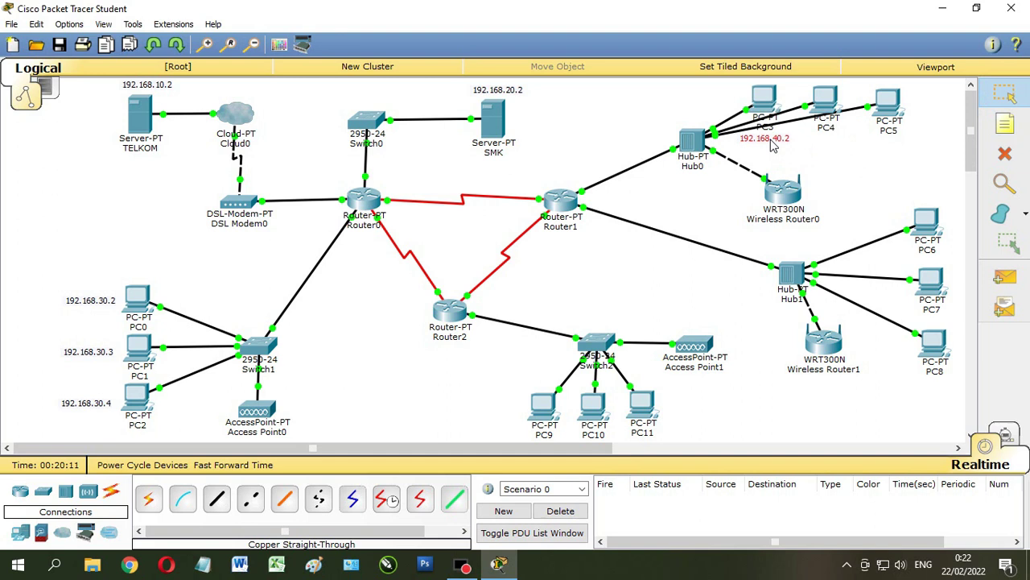
Give PC4 the static IP address 192.168.40.3 with subnet mask 255.255.255.0.
click(826, 105)
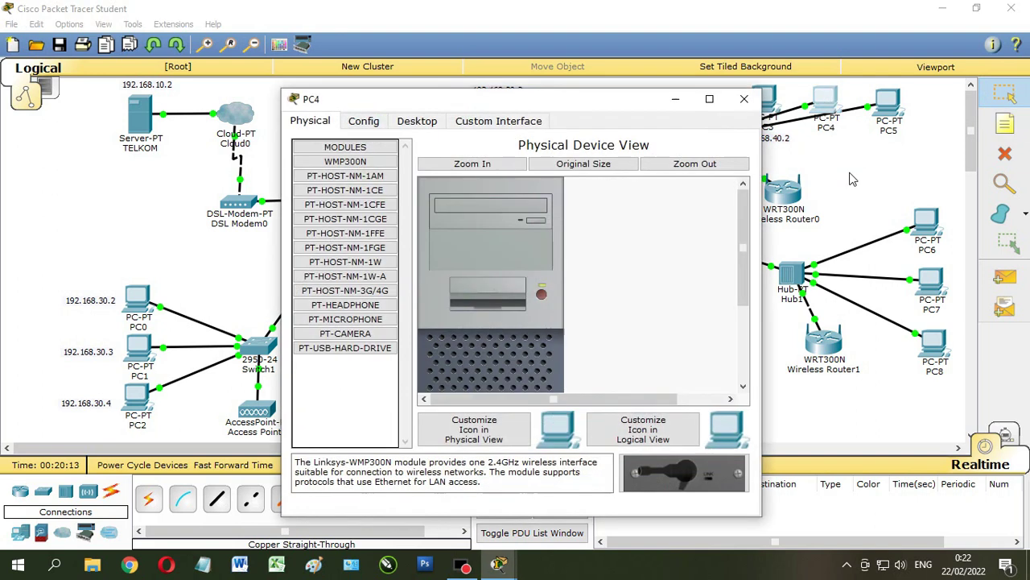
click(416, 121)
click(344, 181)
click(463, 208)
text(192.168.40.2)
drag(476, 210, 483, 208)
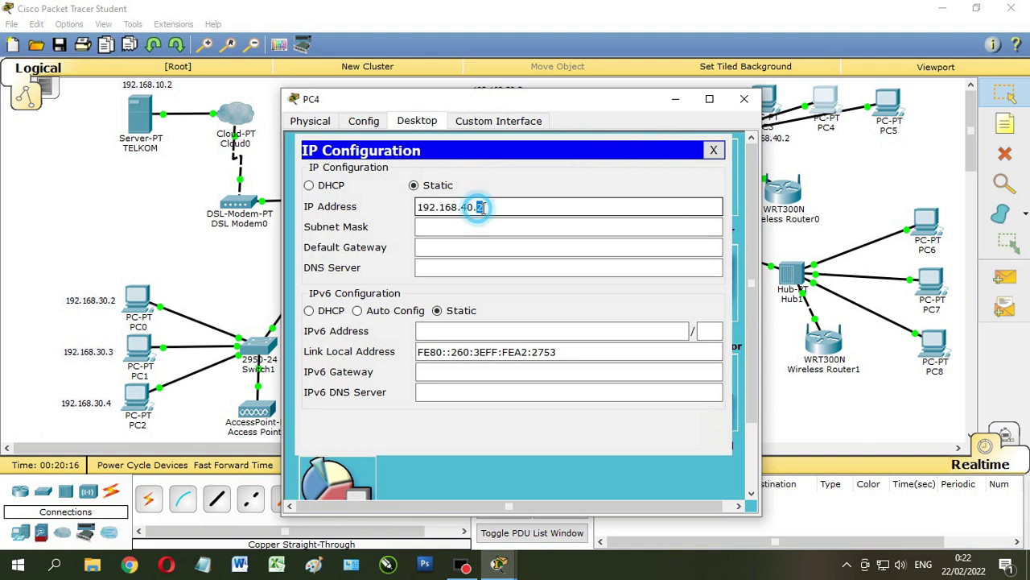
text(3)
key(Tab)
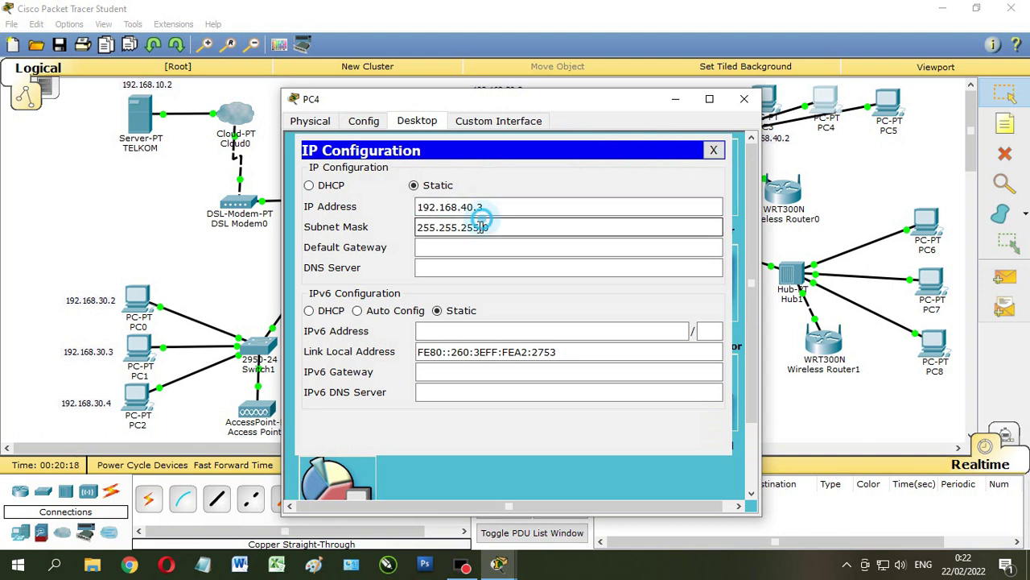
Set PC4's default gateway to 192.168.40.1.
click(473, 246)
text(192.168.40.2)
drag(476, 247, 484, 247)
text(1)
Set PC4's DNS server to 192.168.10.2 and its IPv6 configuration to Auto Config.
click(464, 269)
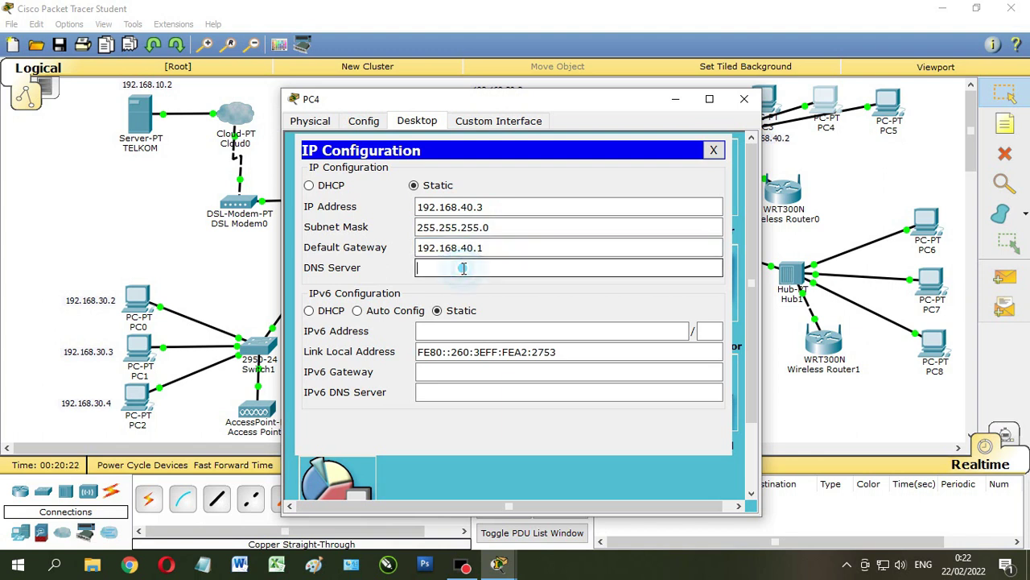
text(192.168.40.2)
double_click(464, 268)
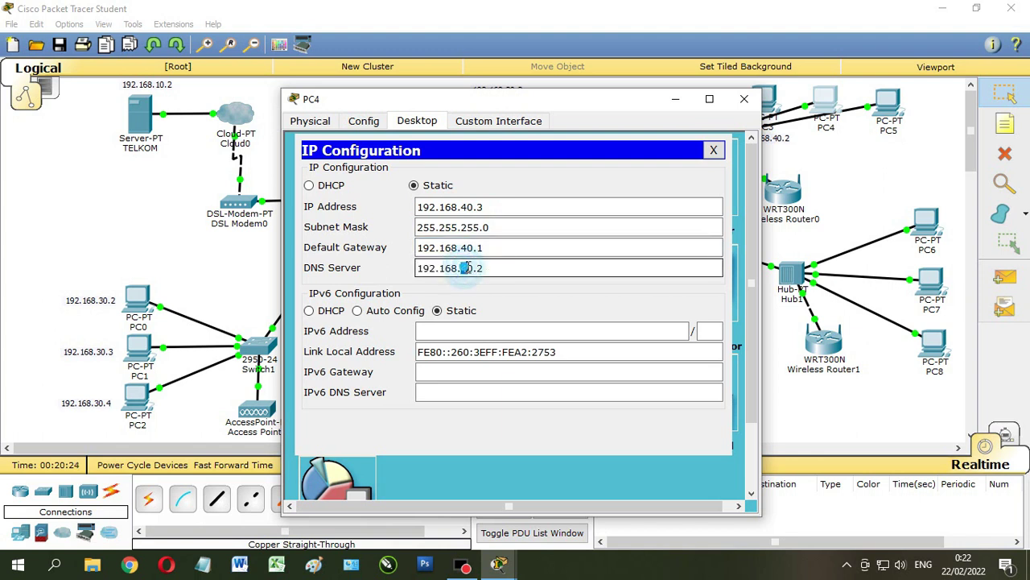
click(417, 310)
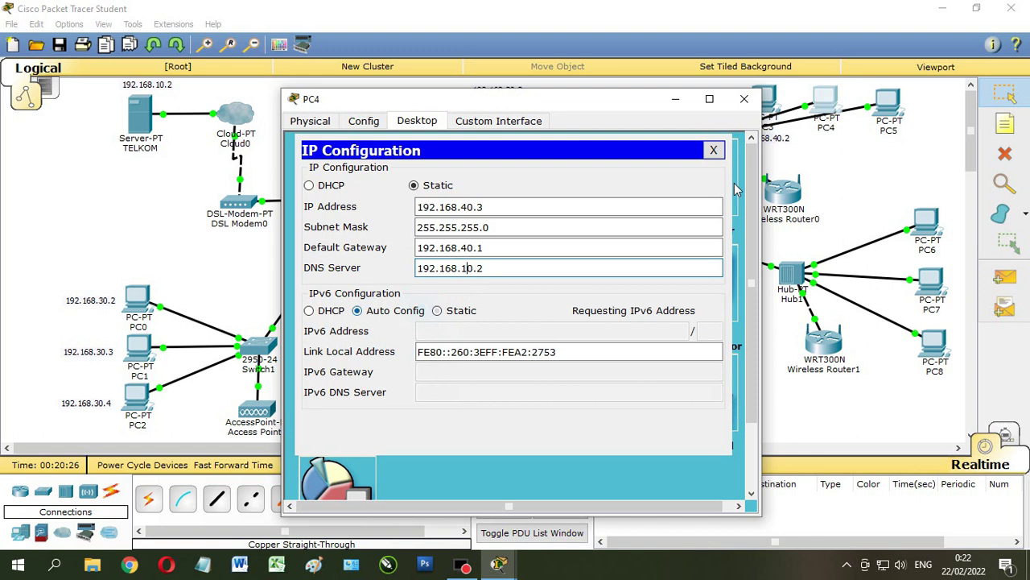
click(748, 99)
Add a note reading 192.168.40.3 and place it just below PC4.
click(1004, 123)
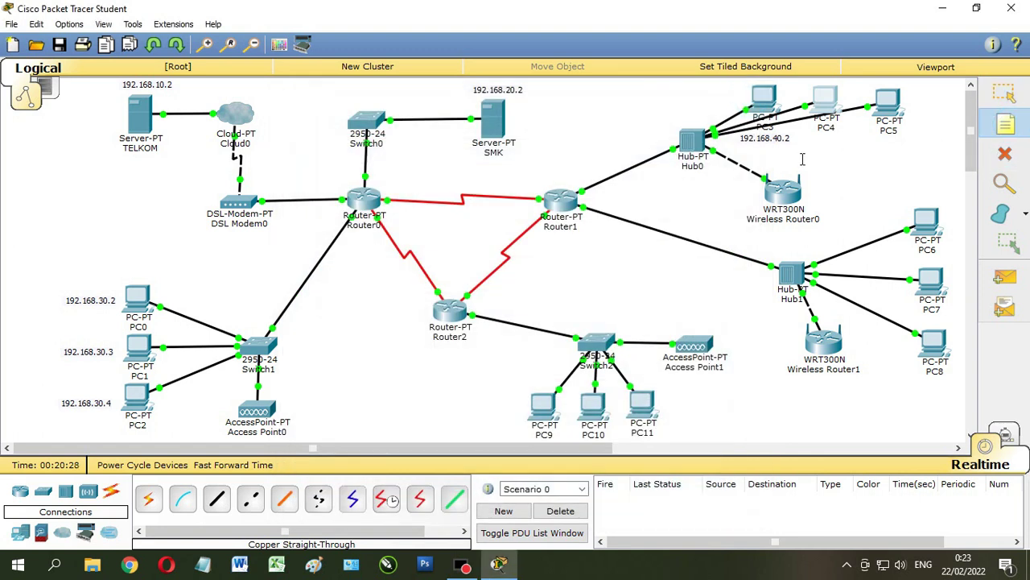
click(807, 146)
text(192.168.40.2)
double_click(857, 156)
key(Escape)
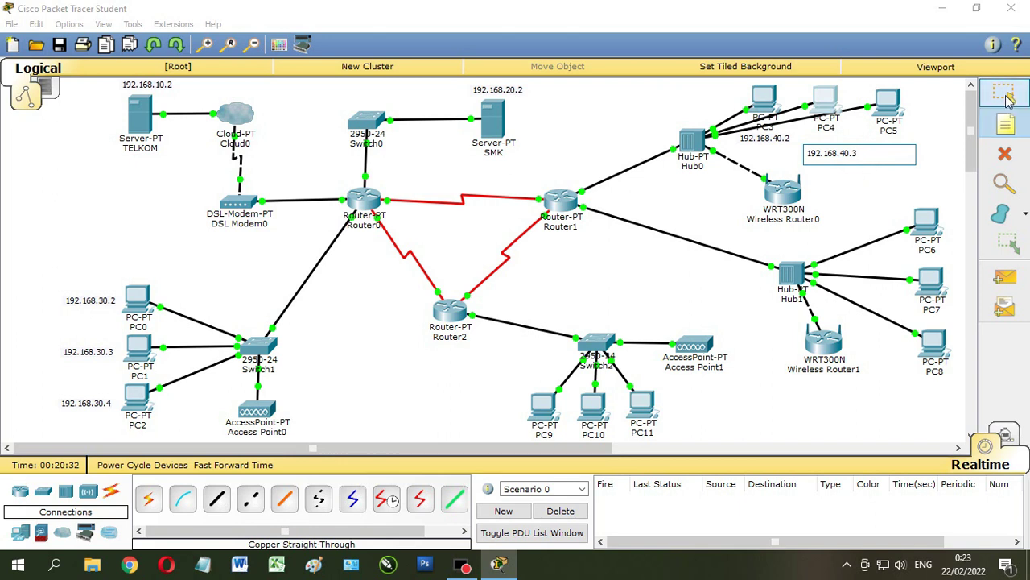
Give PC5 the static IP address 192.168.40.4 with subnet mask 255.255.255.0.
click(888, 100)
click(417, 121)
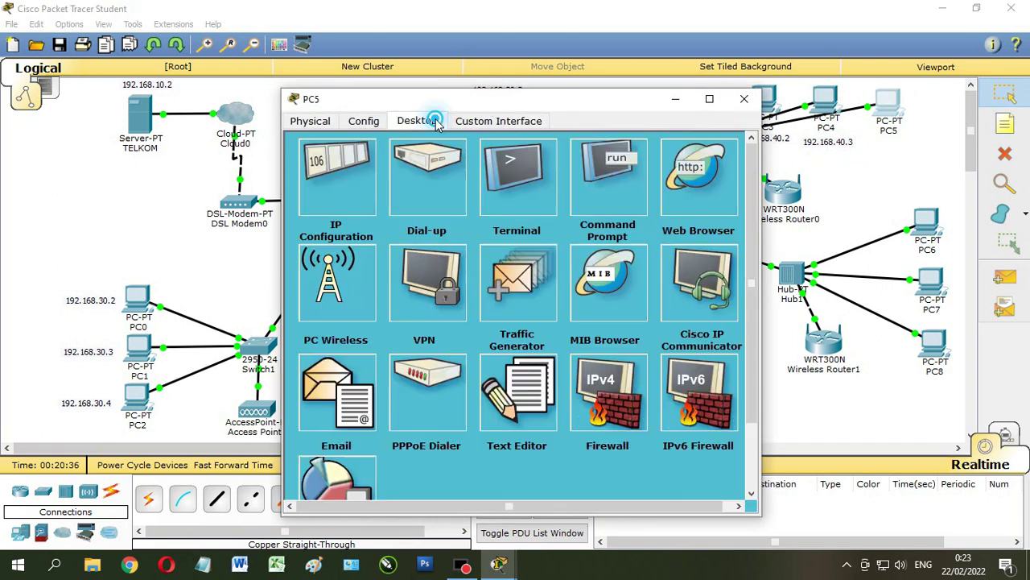
click(360, 172)
click(435, 207)
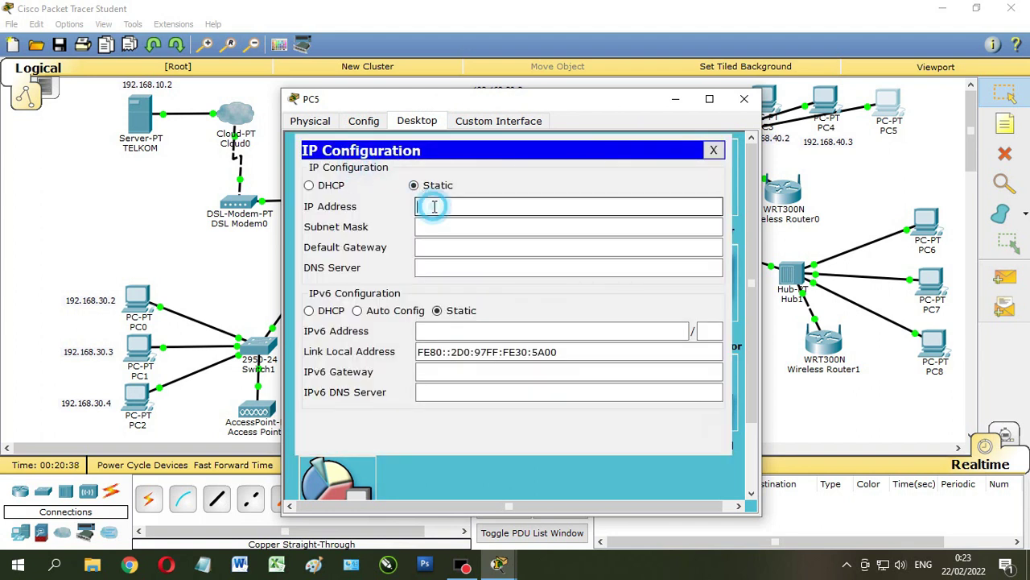
text(192.168.40.2)
drag(478, 207, 485, 207)
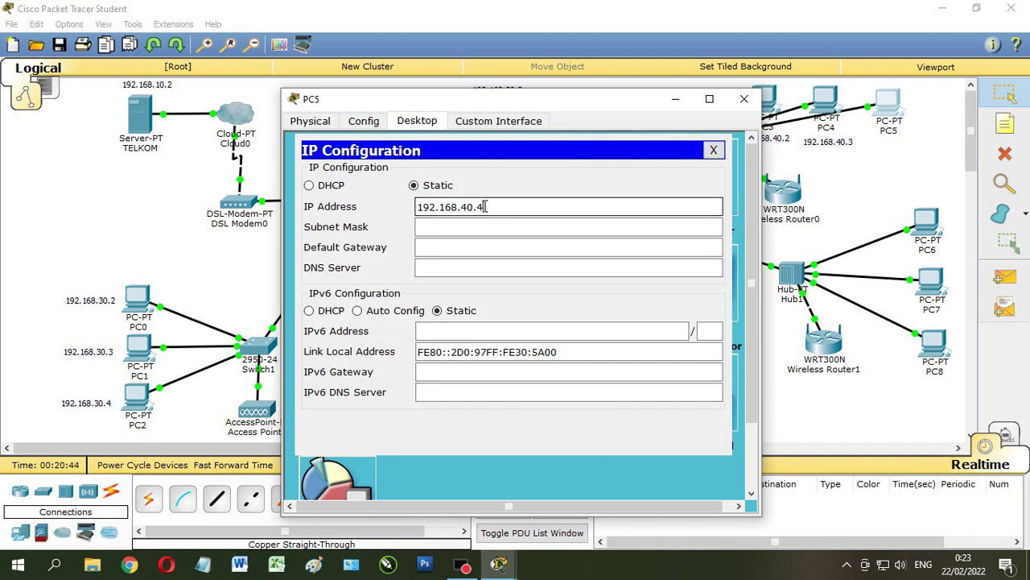
click(474, 226)
Set PC5's default gateway to 192.168.40.1.
click(467, 247)
text(192.168.40.2)
click(481, 249)
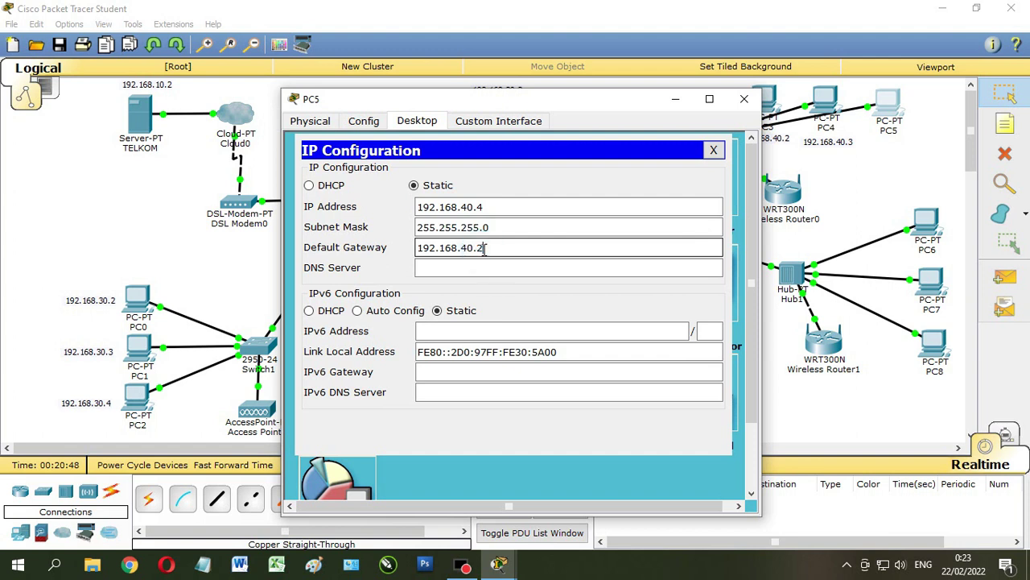
Set PC5's DNS server to the same address as PC4's and its IPv6 configuration to Auto Config.
click(473, 267)
text(192.168.40.2)
drag(464, 268, 461, 268)
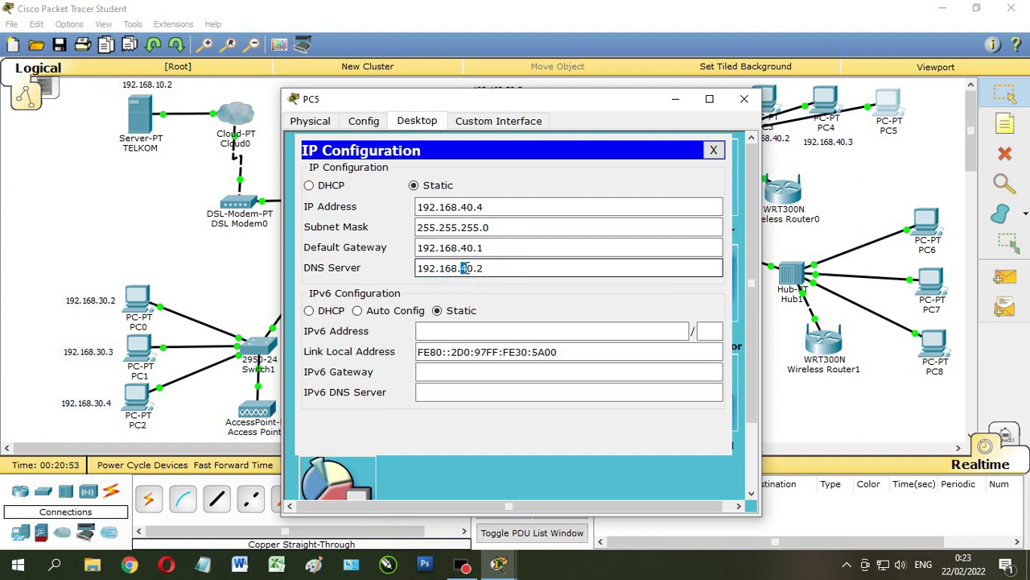
click(400, 311)
click(744, 99)
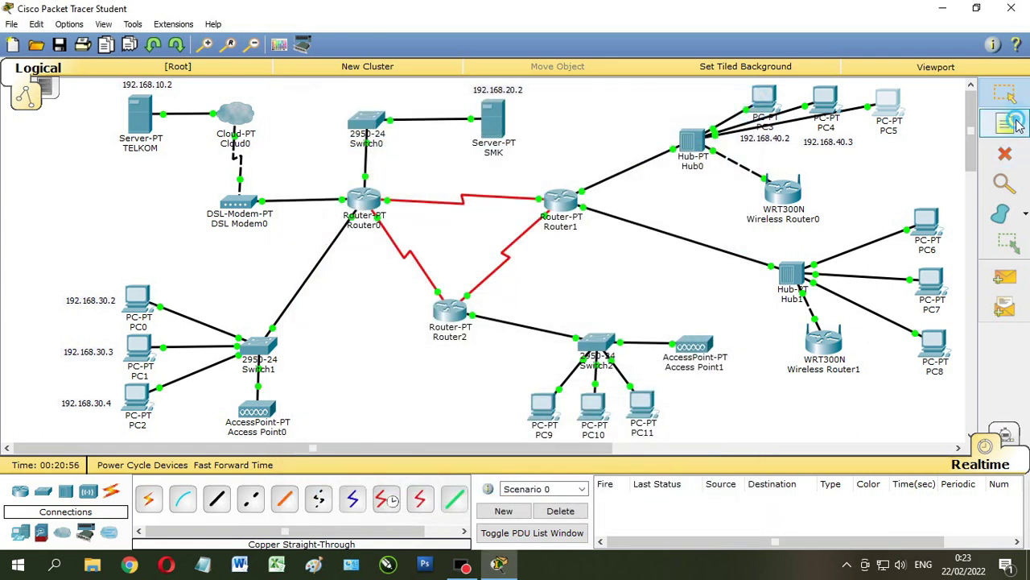
Add a note reading 192.168.40.4 and place it just below PC5.
click(1005, 123)
click(876, 145)
text(192.168.40.2)
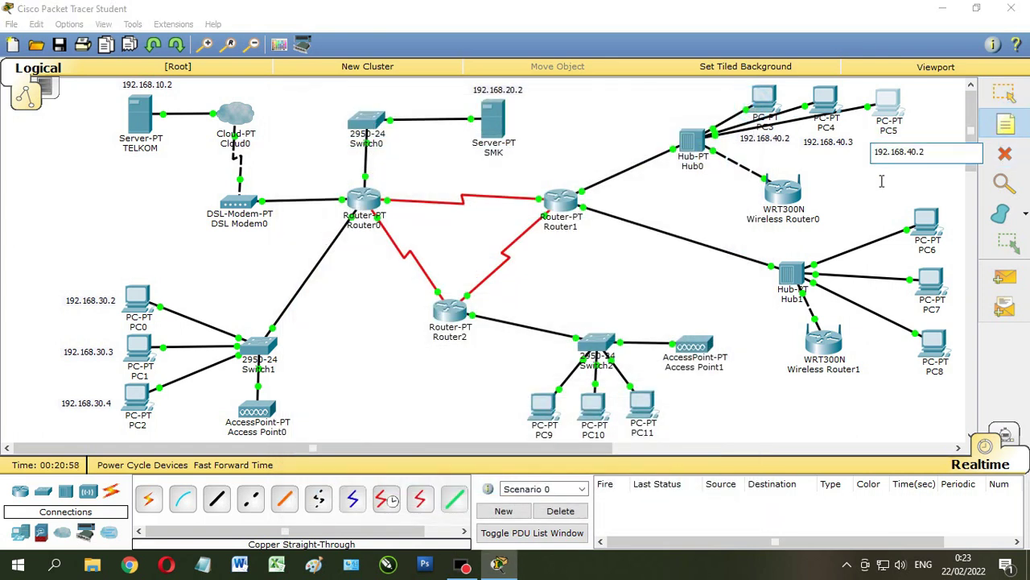
drag(921, 153, 927, 155)
key(Escape)
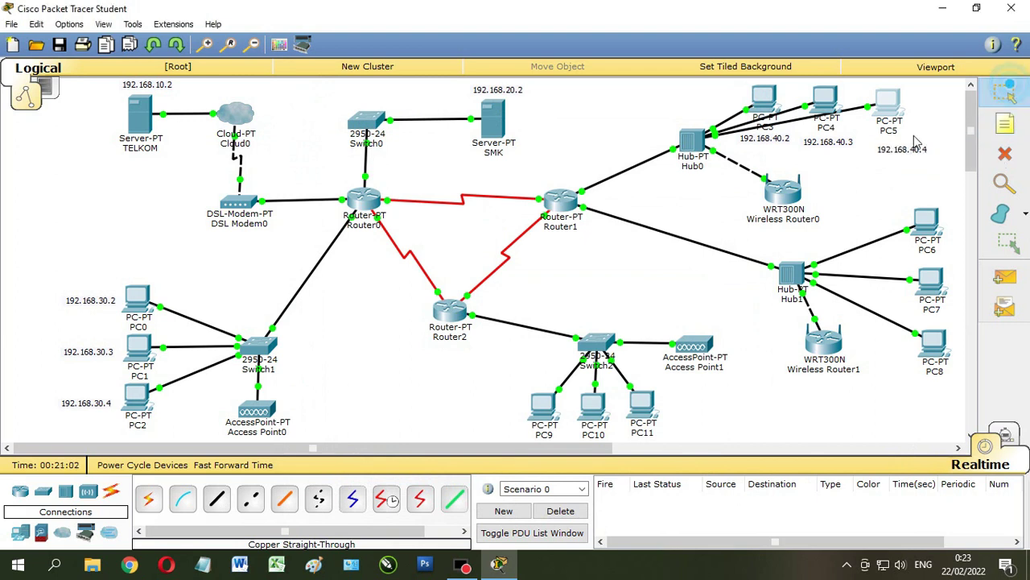
Move PC6, PC7 and PC8 closer to Hub1, stacked in one column with free space beside them.
drag(926, 240, 900, 235)
drag(930, 283, 903, 298)
drag(902, 243, 883, 244)
drag(904, 296, 886, 293)
drag(935, 353, 883, 348)
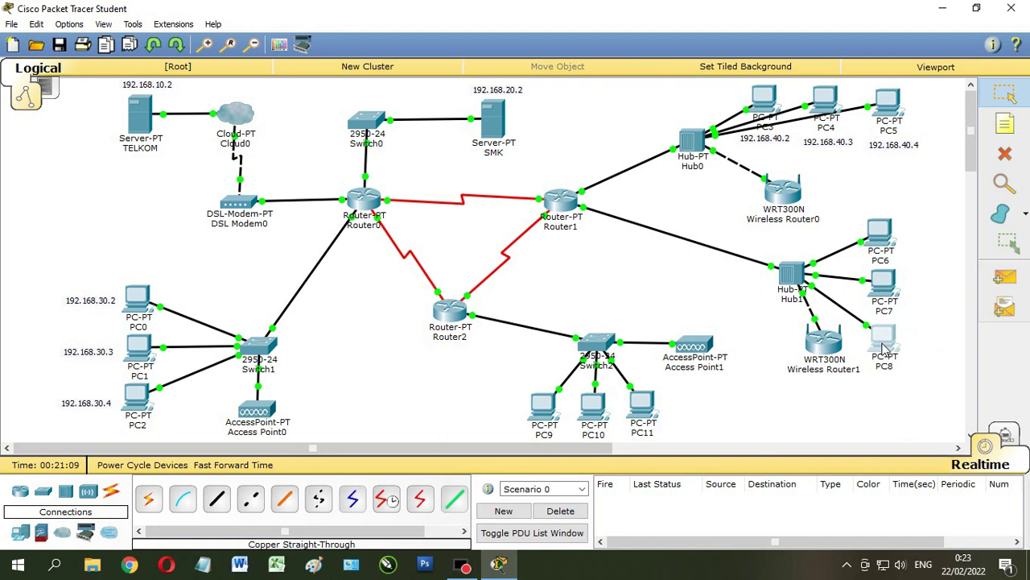
drag(884, 240, 888, 240)
Give PC6 the static IP address 192.168.50.2 with subnet mask 255.255.255.0.
click(892, 234)
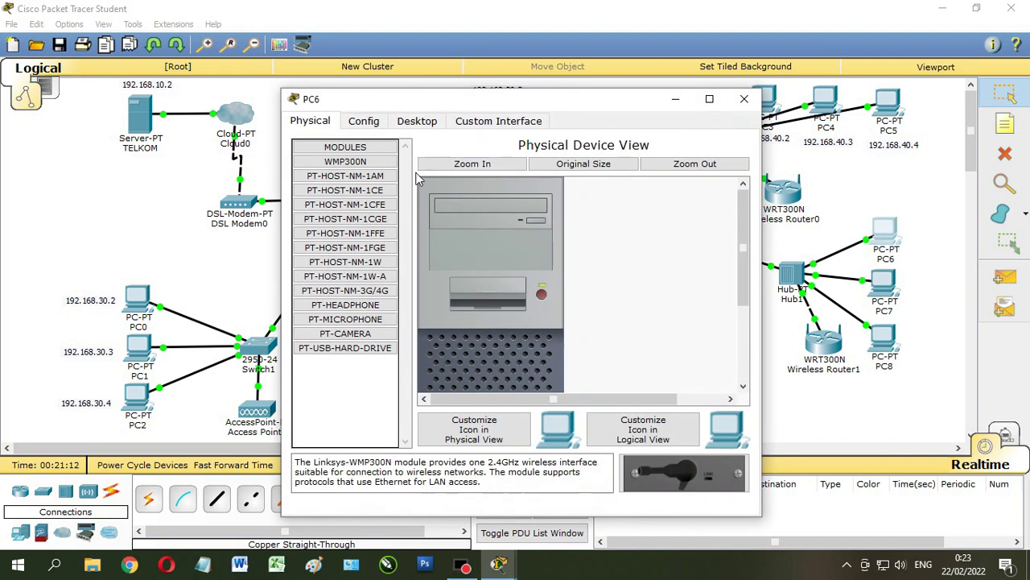
click(417, 120)
click(350, 192)
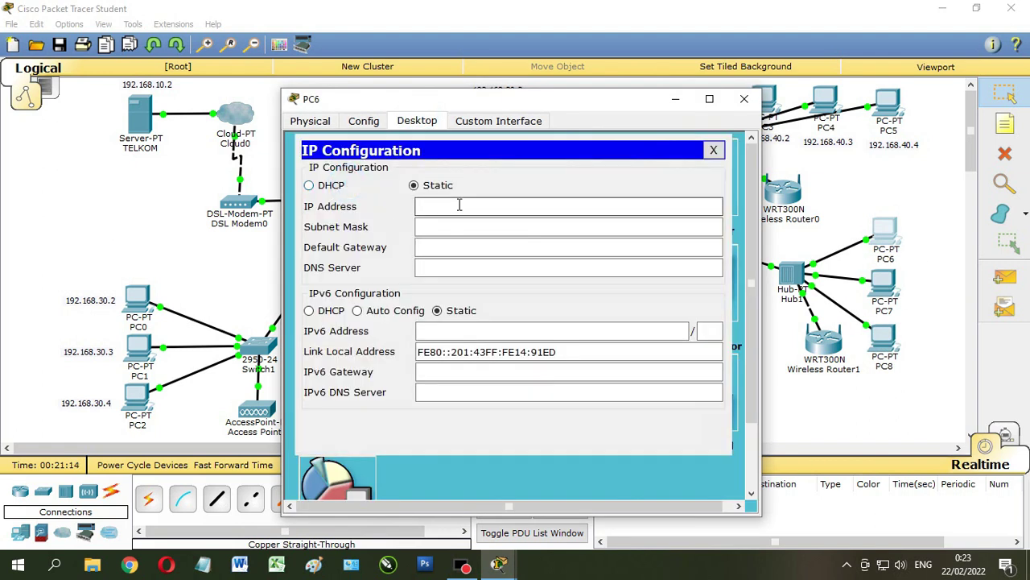
click(452, 202)
text(192.168.40.2)
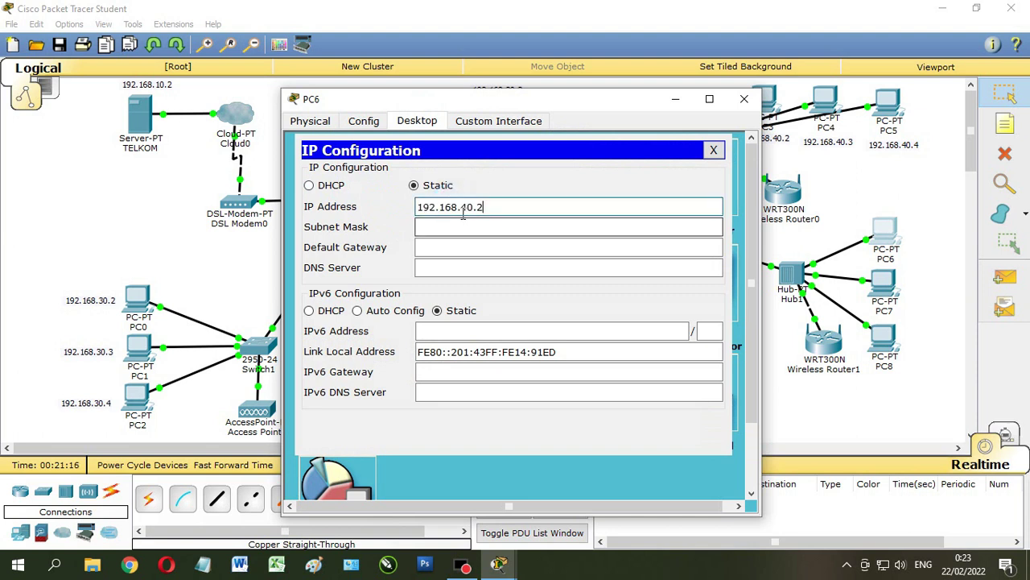
drag(470, 208, 464, 208)
text(5)
click(486, 227)
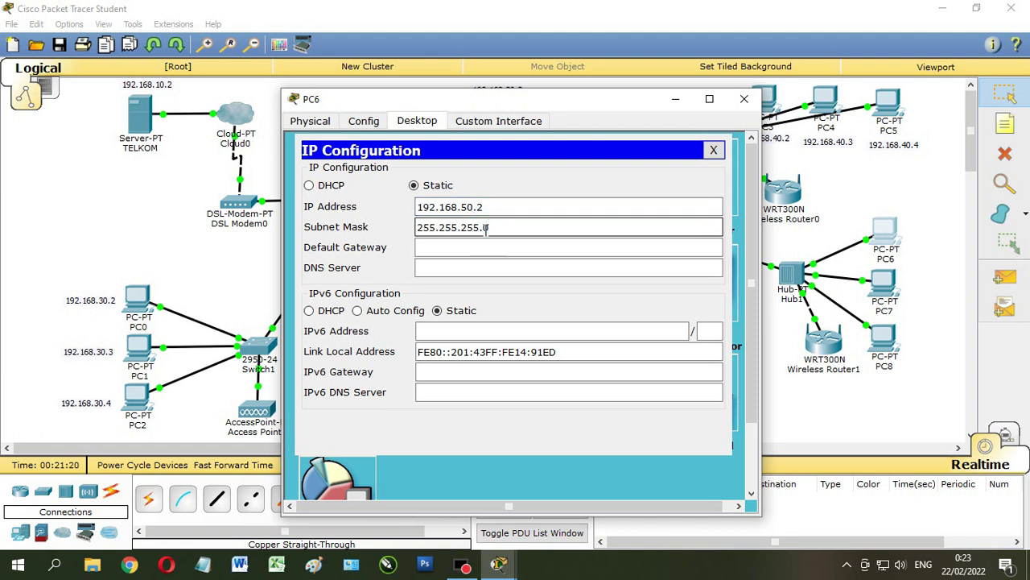
Copy PC6's IP address into its default gateway and change it to 192.168.50.1.
drag(487, 206, 409, 209)
key(ctrl+c)
click(456, 247)
key(ctrl+v)
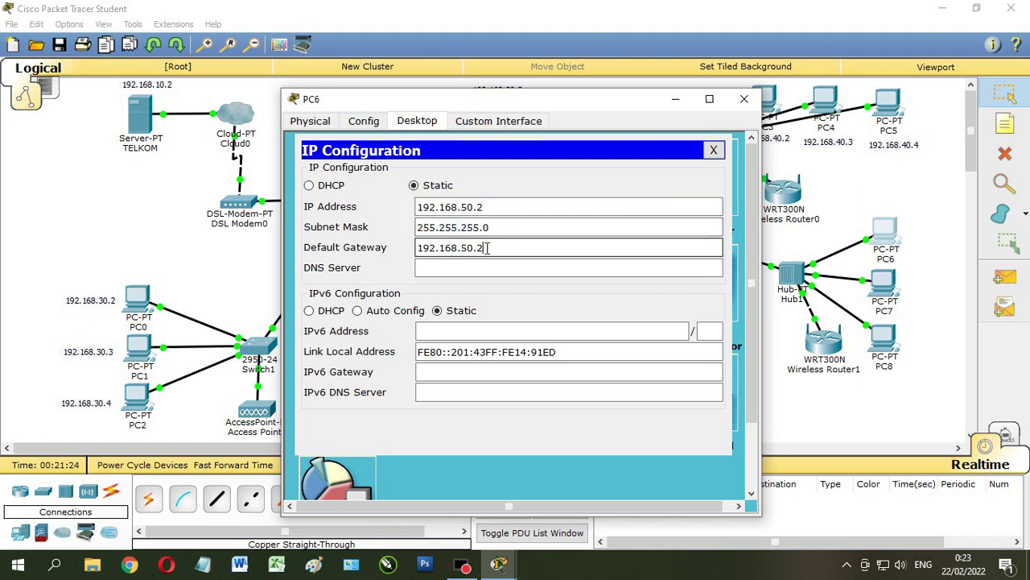
drag(487, 248, 478, 248)
Set PC6's DNS server to 192.168.10.2.
click(482, 265)
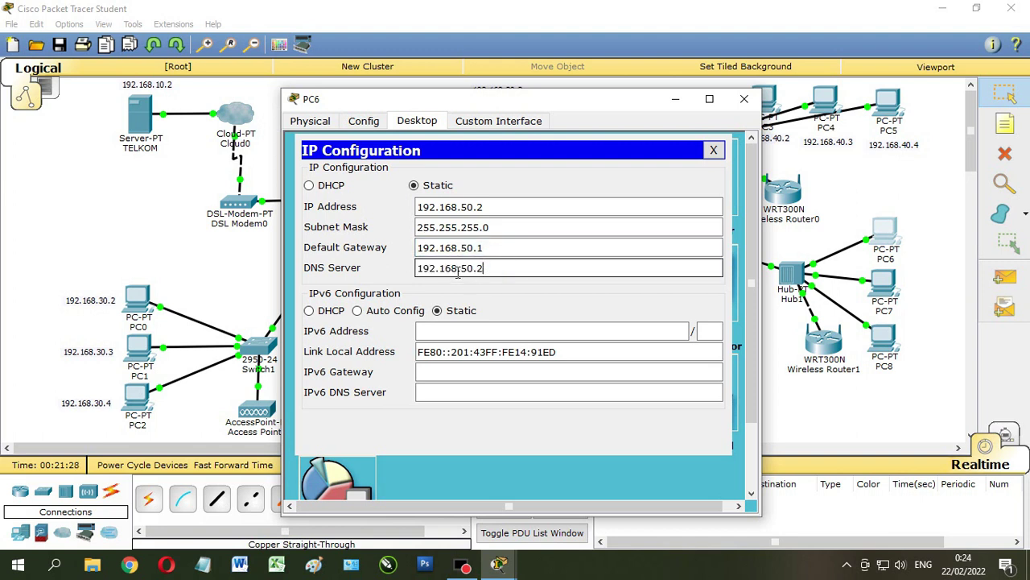
drag(469, 271, 465, 271)
text(1)
Add a note with PC6's IP address, 192.168.50.2, and place it beside PC6.
drag(513, 207, 416, 207)
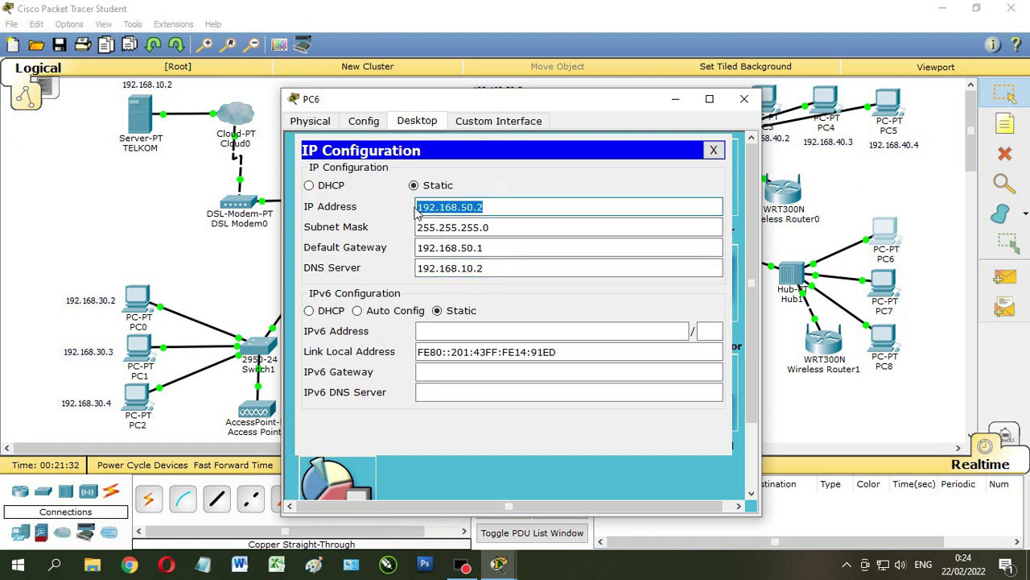
click(743, 98)
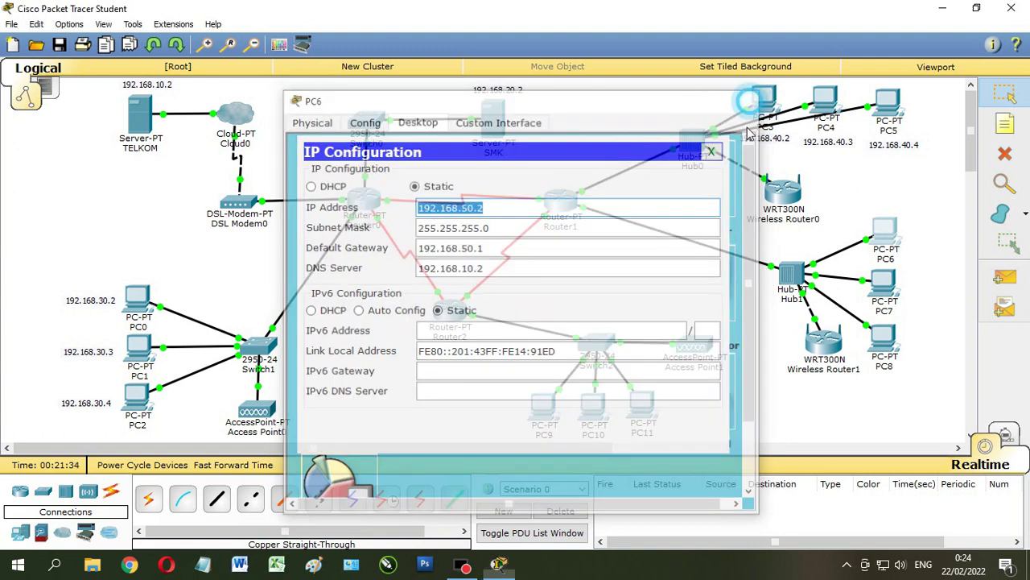
click(1011, 135)
click(899, 235)
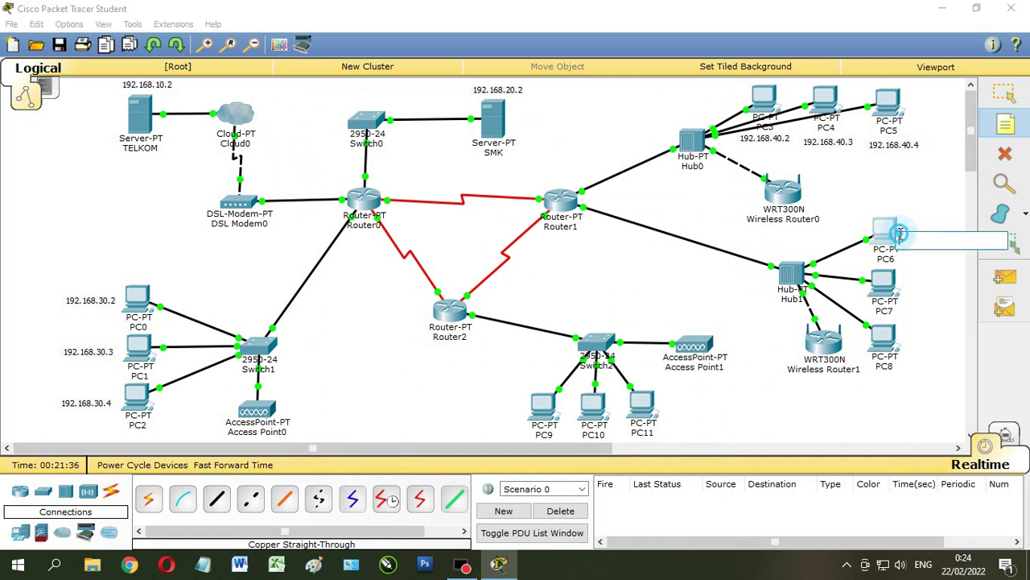
key(ctrl+v)
click(921, 266)
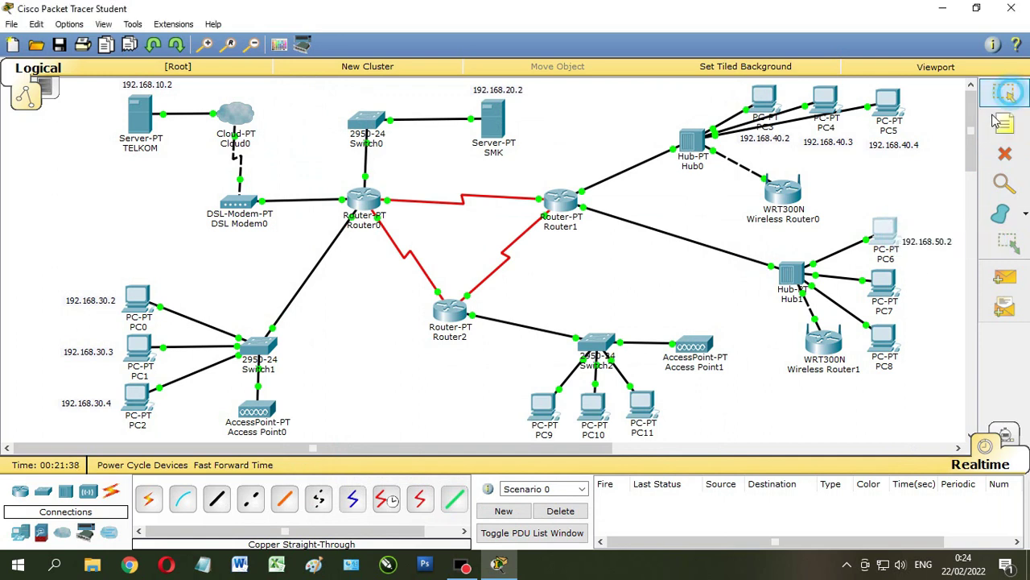
click(918, 240)
drag(918, 240, 920, 234)
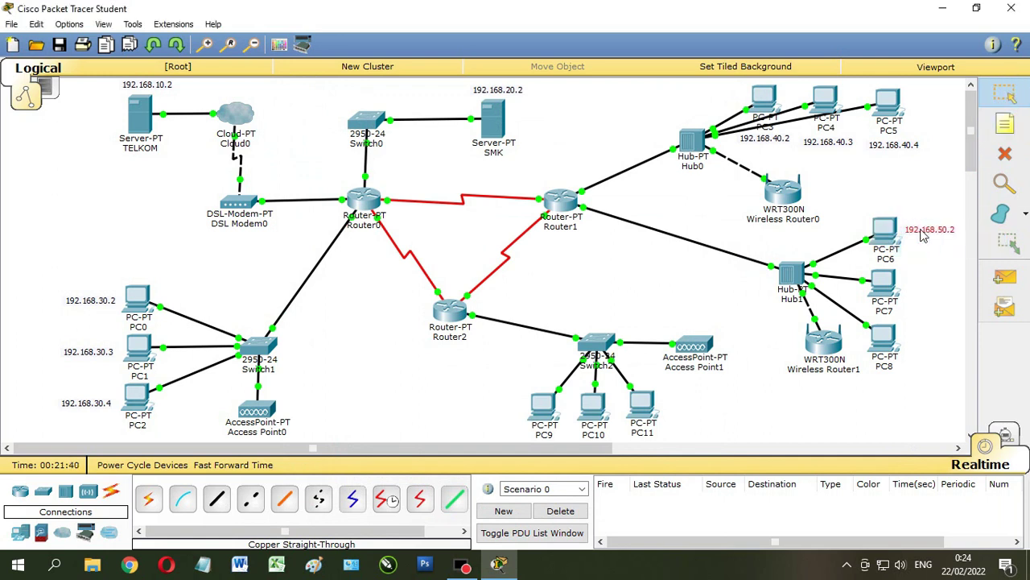
Give PC7 the static IP address 192.168.50.3 with subnet mask 255.255.255.0.
click(884, 283)
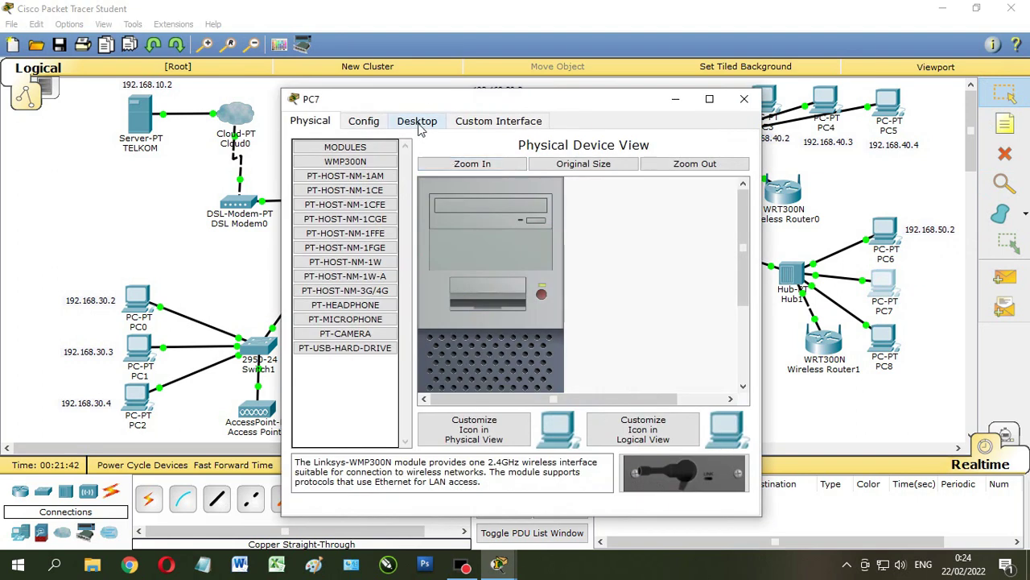
click(417, 121)
click(354, 193)
click(414, 207)
text(192.168.50.2)
key(BackSpace)
text(3)
click(479, 208)
double_click(479, 207)
text(3)
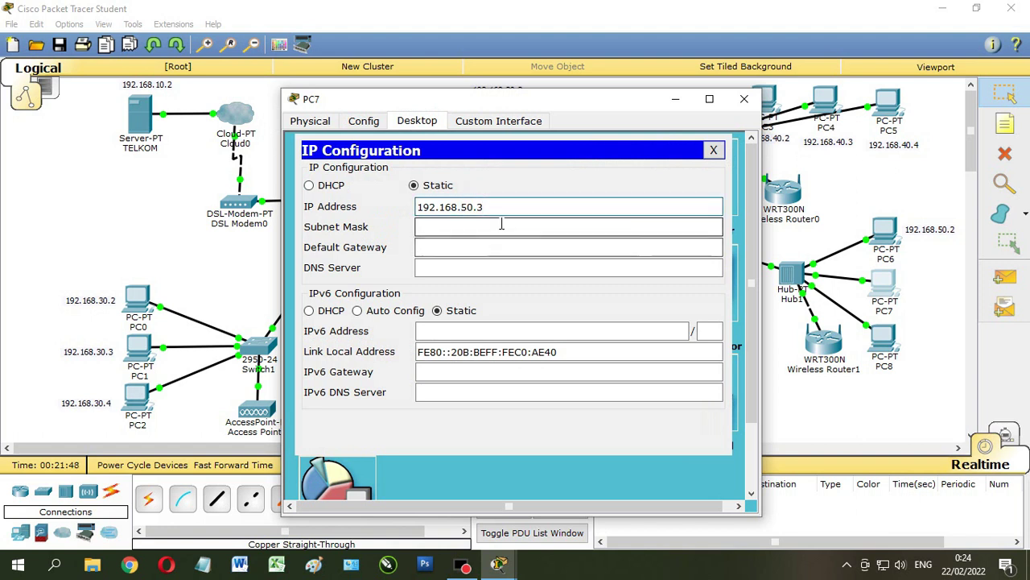
click(438, 227)
Set PC7's default gateway to 192.168.50.1.
click(479, 250)
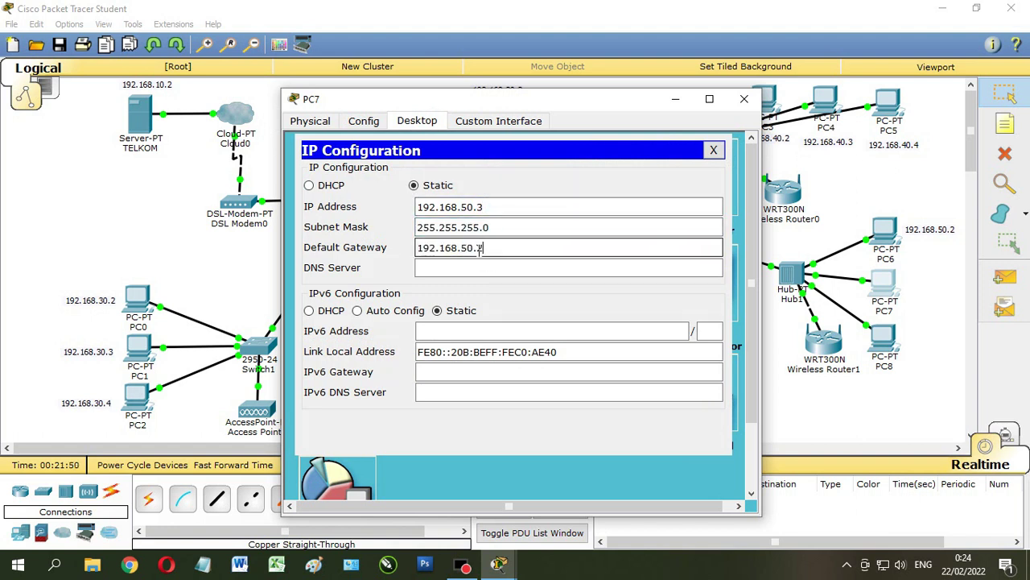
double_click(481, 249)
text(1)
Set PC7's DNS server to 192.168.10.2 and its IPv6 configuration to Auto Config.
click(476, 270)
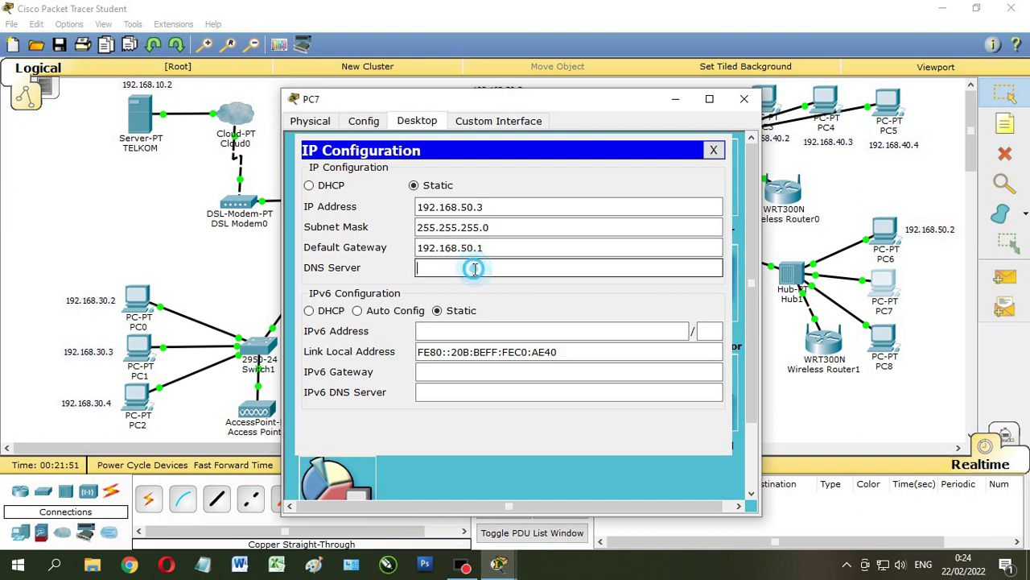
drag(468, 269, 464, 270)
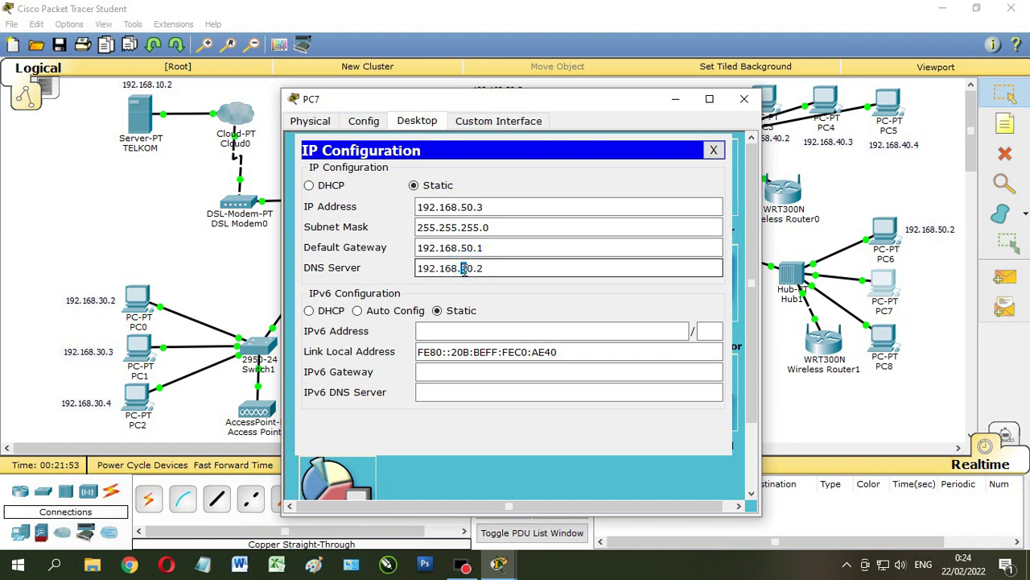
text(1)
click(407, 316)
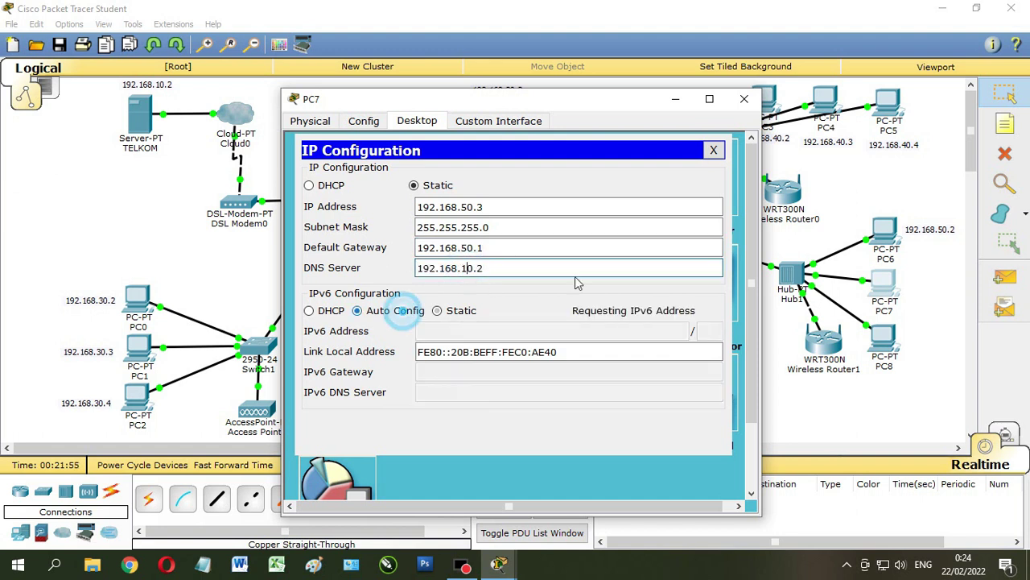
click(741, 106)
Add a note reading 192.168.50.3 and place it beside PC7.
click(904, 287)
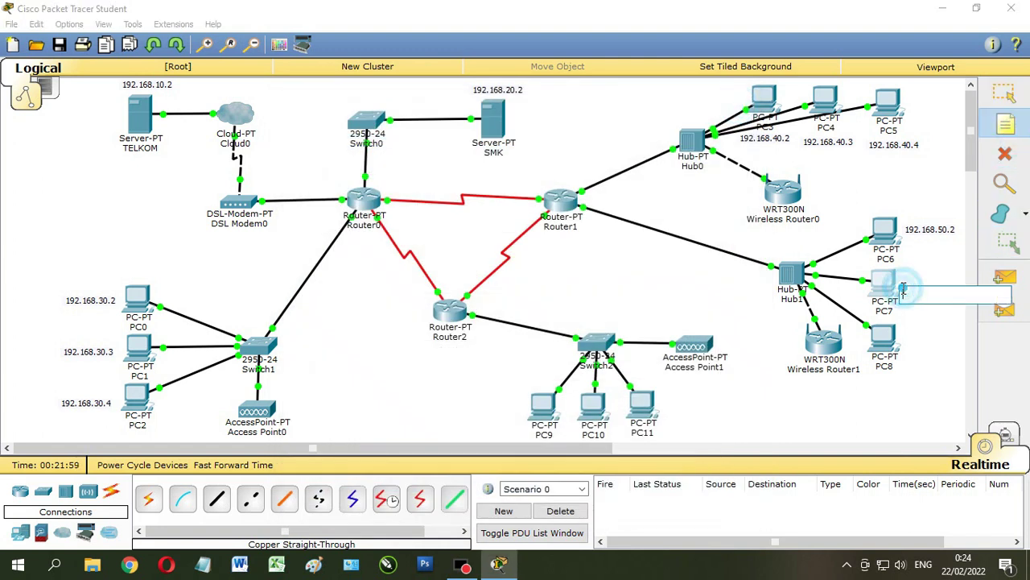
key(ctrl+v)
drag(957, 301, 949, 301)
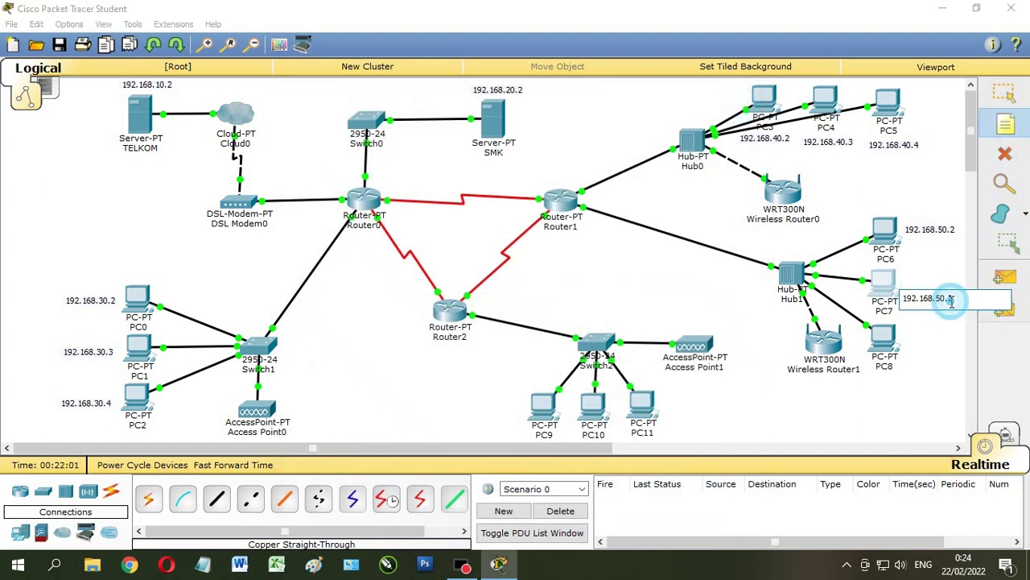
text(3)
click(1005, 93)
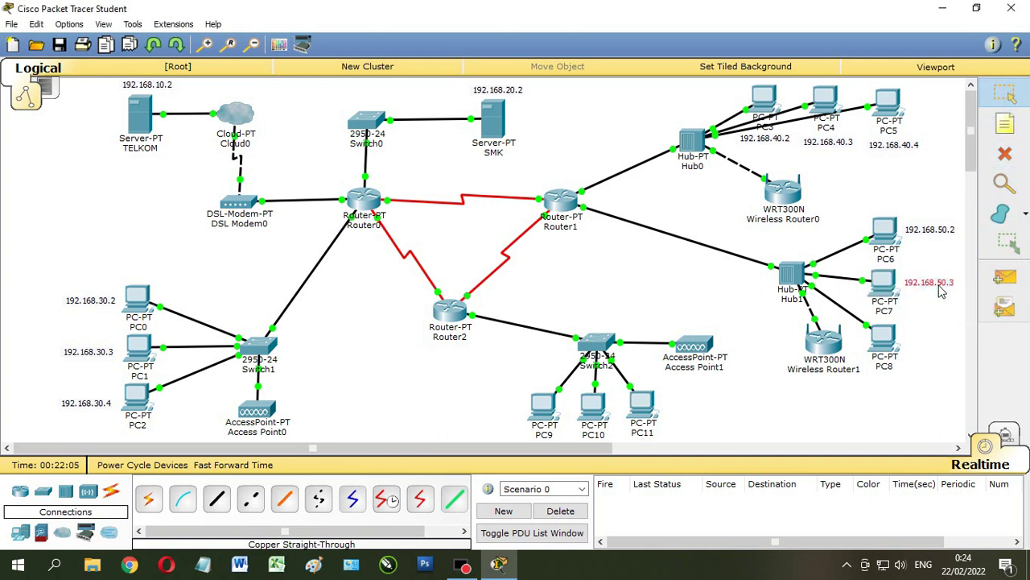
Give PC8 the static IP address 192.168.50.4 with subnet mask 255.255.255.0.
click(884, 342)
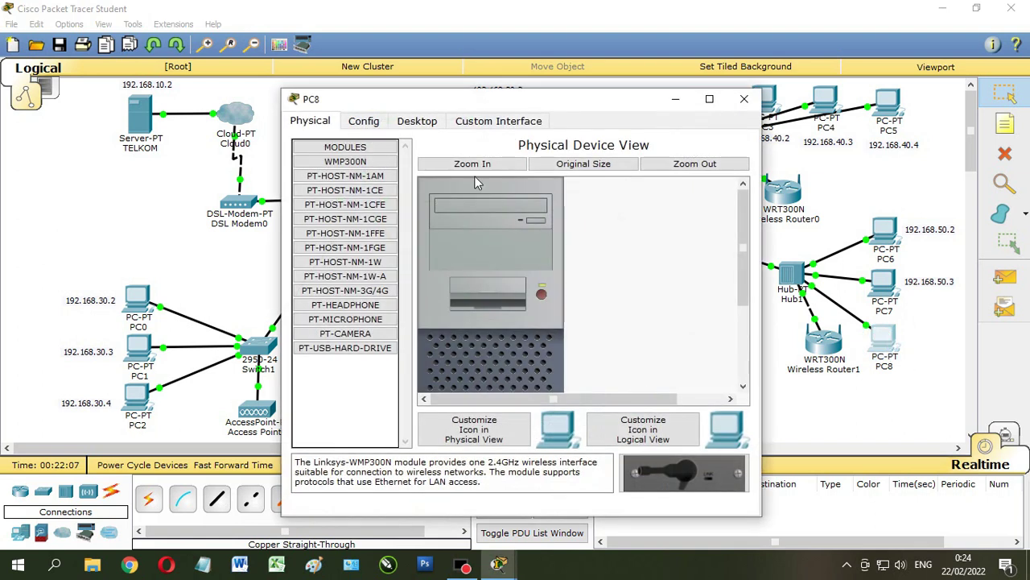
click(429, 125)
click(378, 193)
click(438, 203)
text(192.168.50.2)
double_click(479, 207)
text(4)
click(481, 226)
Complete PC8's IP configuration with default gateway 192.168.50.1, DNS server 192.168.10.2 and IPv6 Auto Config.
click(477, 266)
text(192.168.50.1)
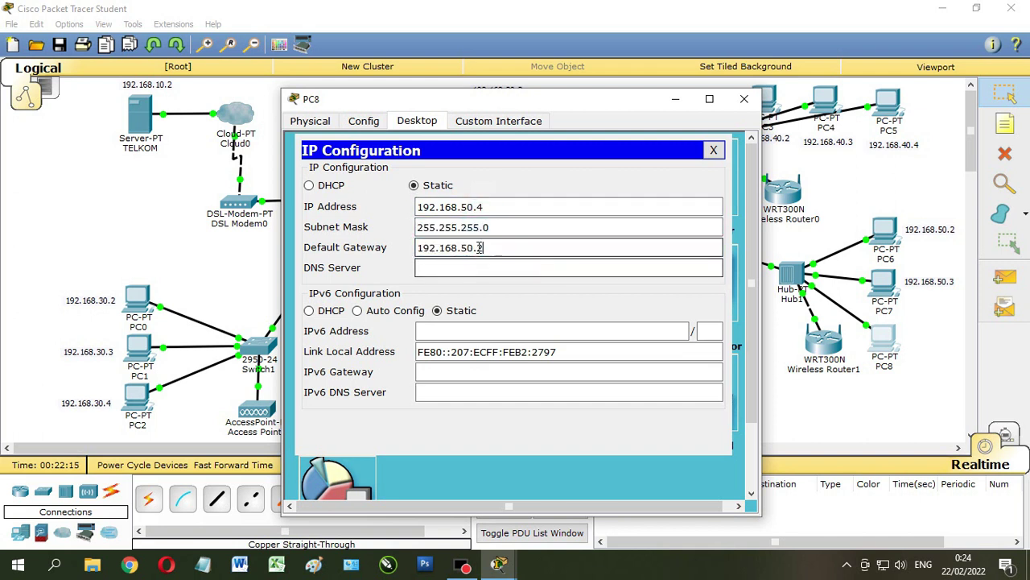
click(483, 270)
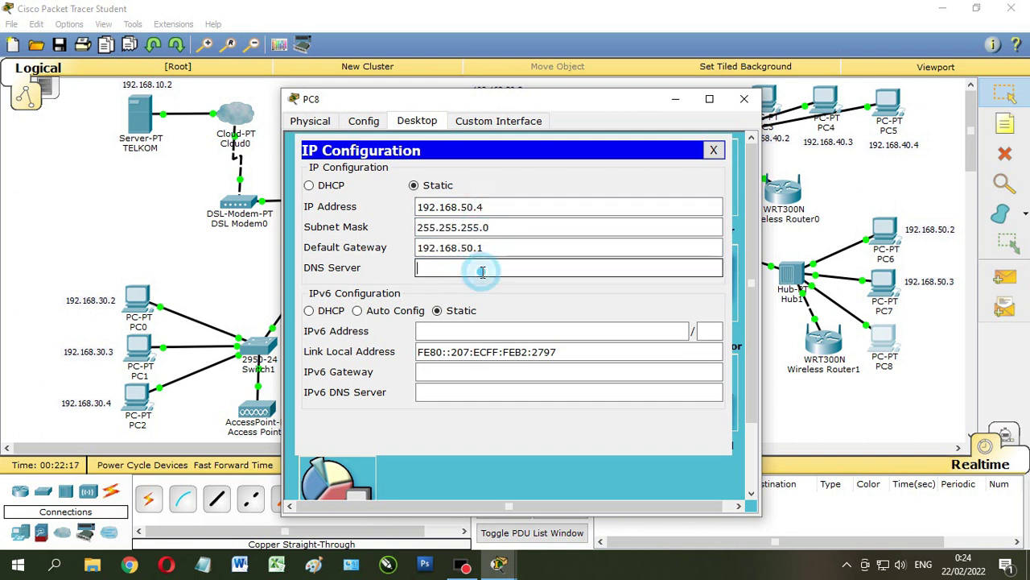
drag(459, 270, 465, 273)
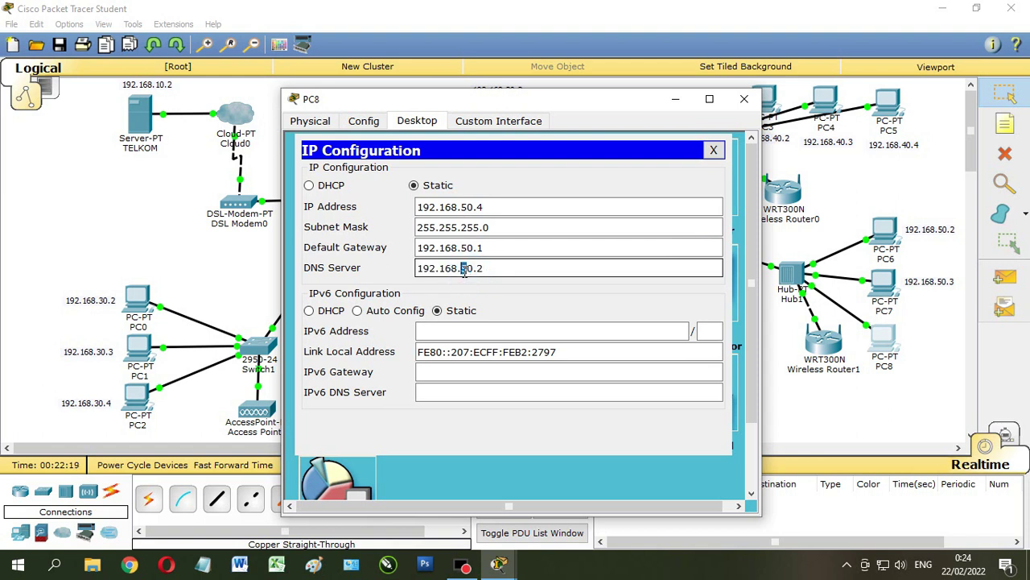
text(1)
click(417, 315)
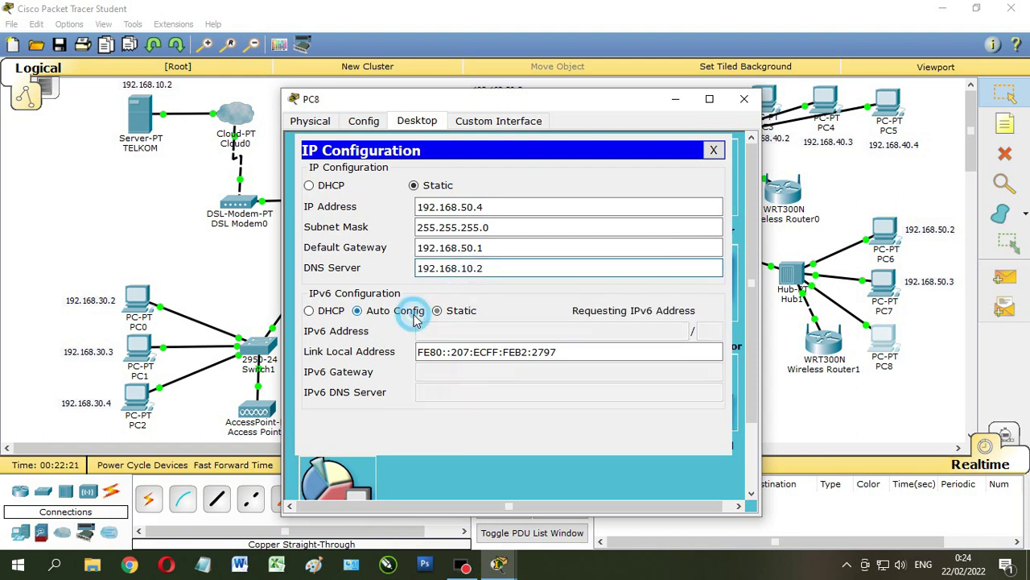
click(742, 102)
Add a note reading 192.168.50.4 and place it beside PC8.
click(1005, 123)
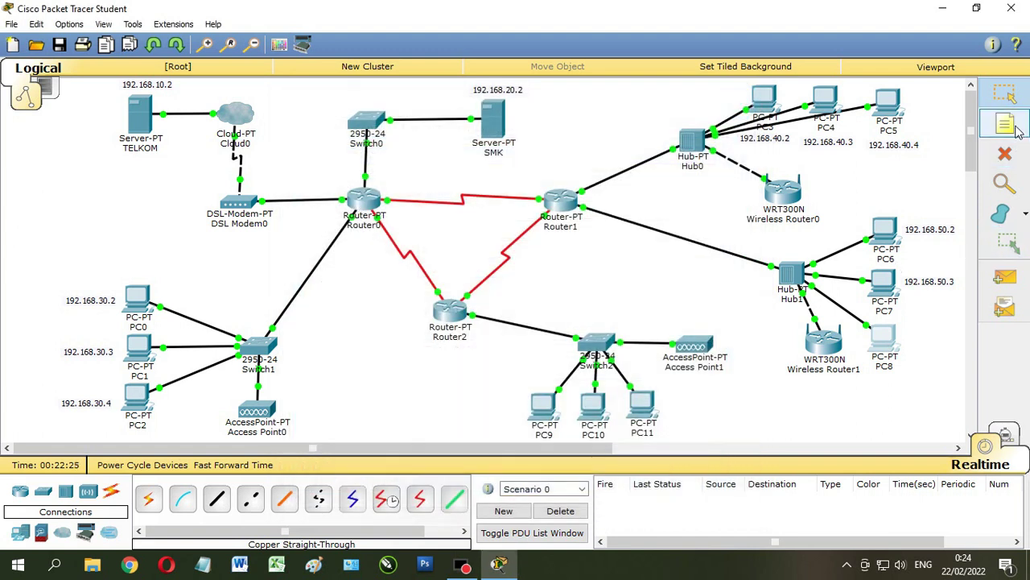
click(908, 341)
text(192.168.50.2)
click(955, 357)
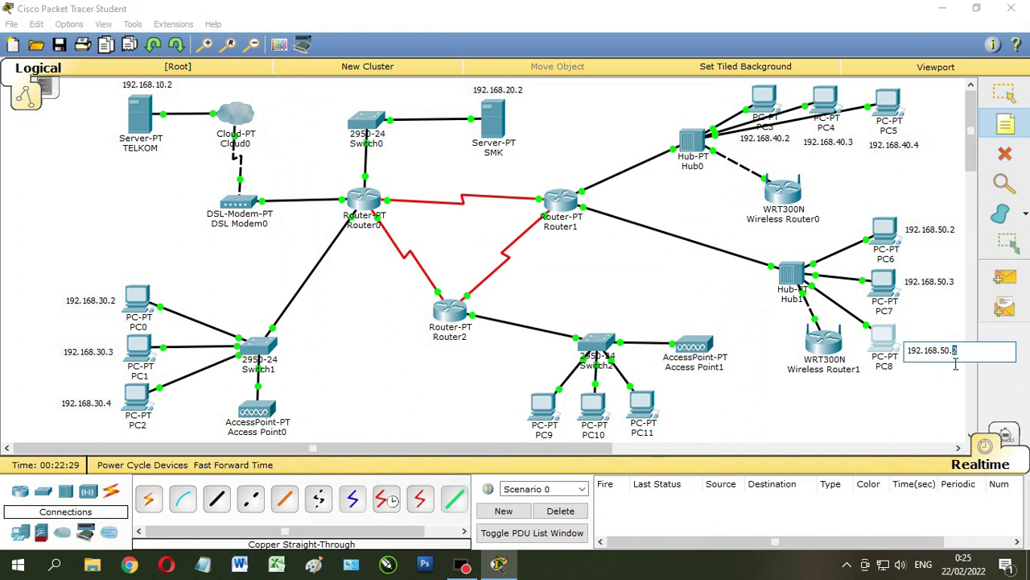
click(1005, 93)
click(930, 354)
drag(930, 354, 928, 344)
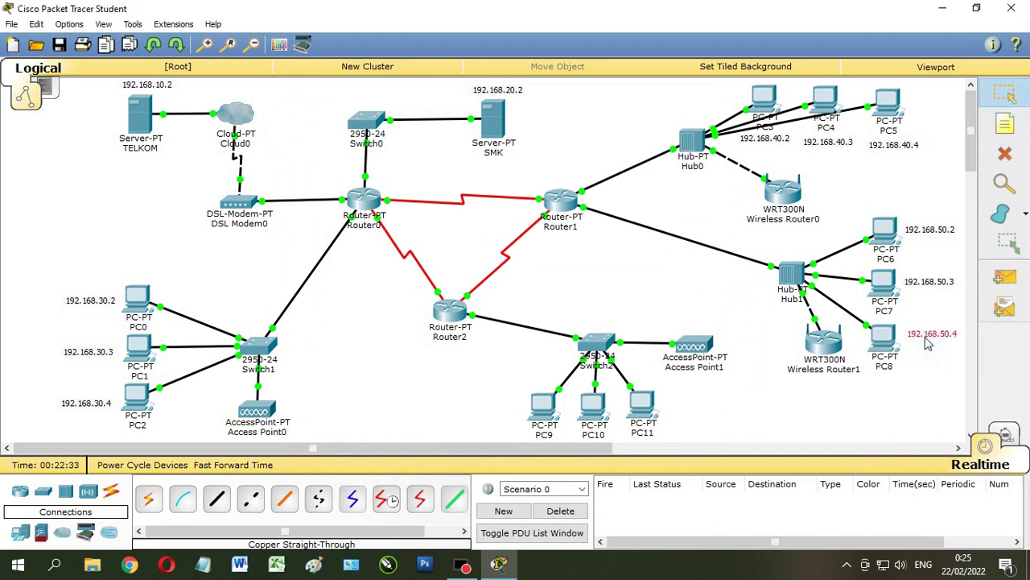
click(928, 381)
Rearrange the Switch2 network by moving Access Point1 between Router2 and PC9 and shifting Switch2, PC9, PC10 and PC11 up and toward Hub1.
drag(542, 412, 531, 390)
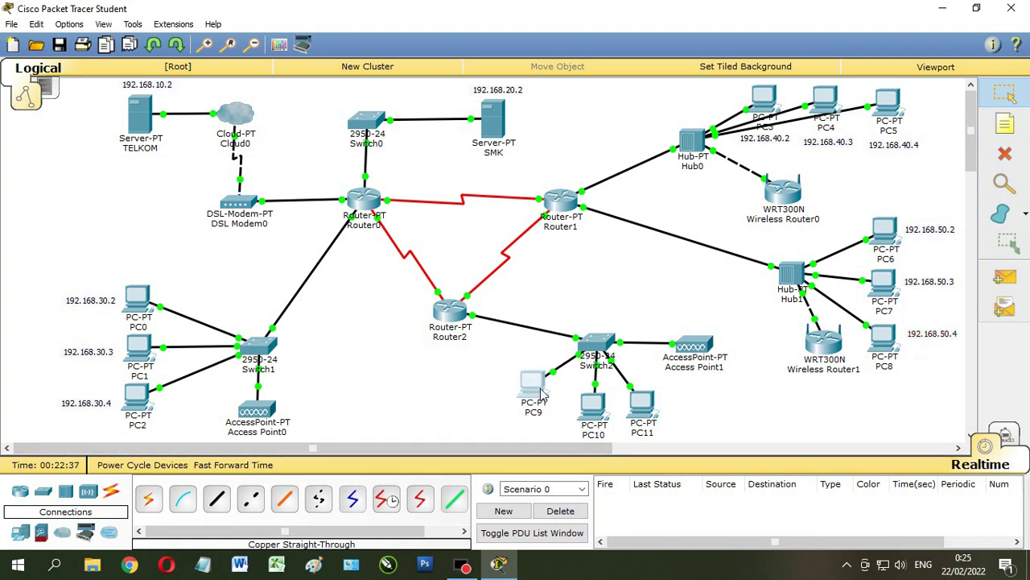
drag(586, 408, 590, 389)
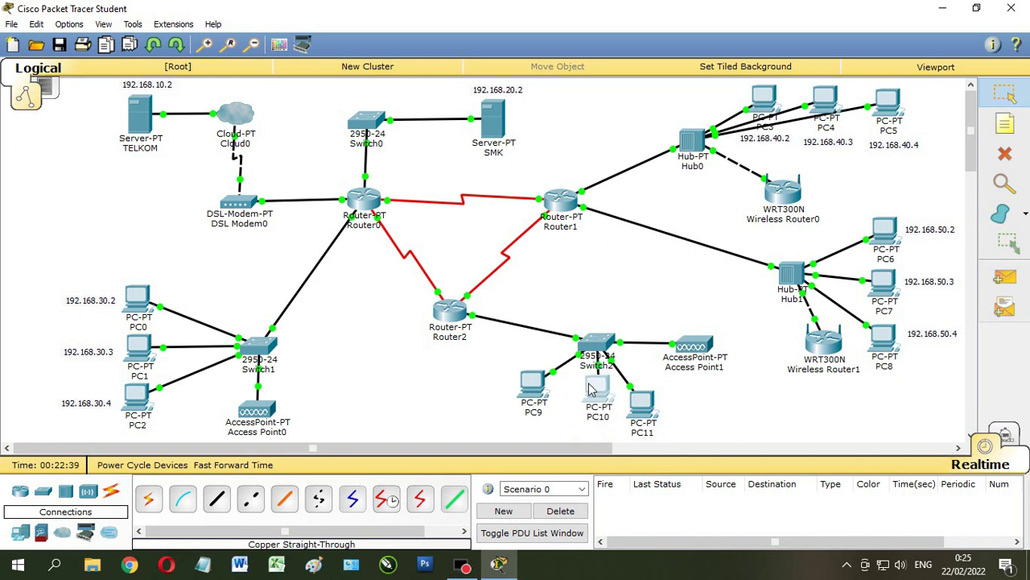
drag(641, 413, 673, 402)
mouse_move(596, 342)
mouse_down()
mouse_move(616, 345)
mouse_move(567, 358)
mouse_move(596, 309)
mouse_move(594, 326)
mouse_up()
drag(588, 397, 587, 391)
drag(709, 364, 712, 337)
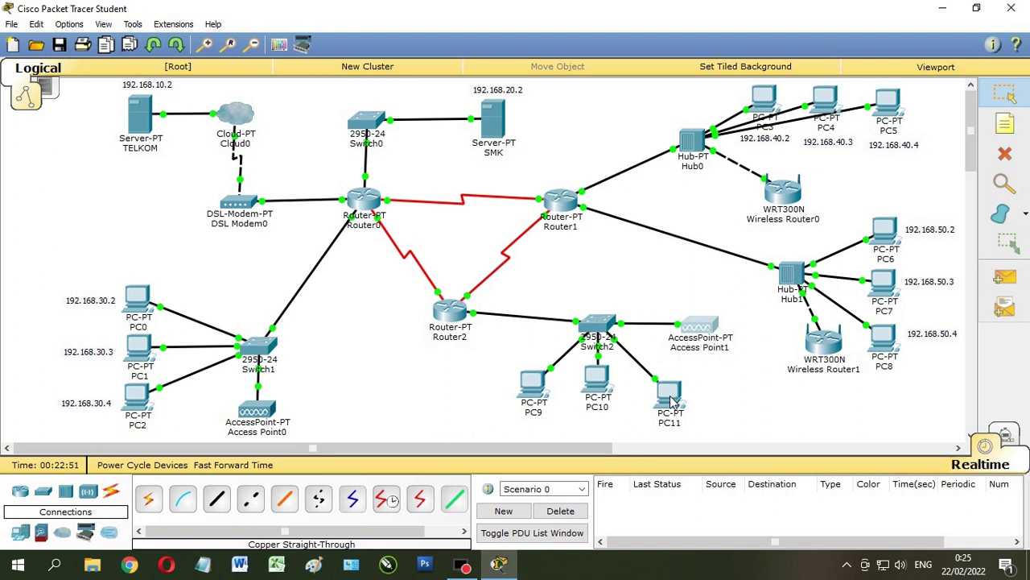
drag(697, 330, 506, 360)
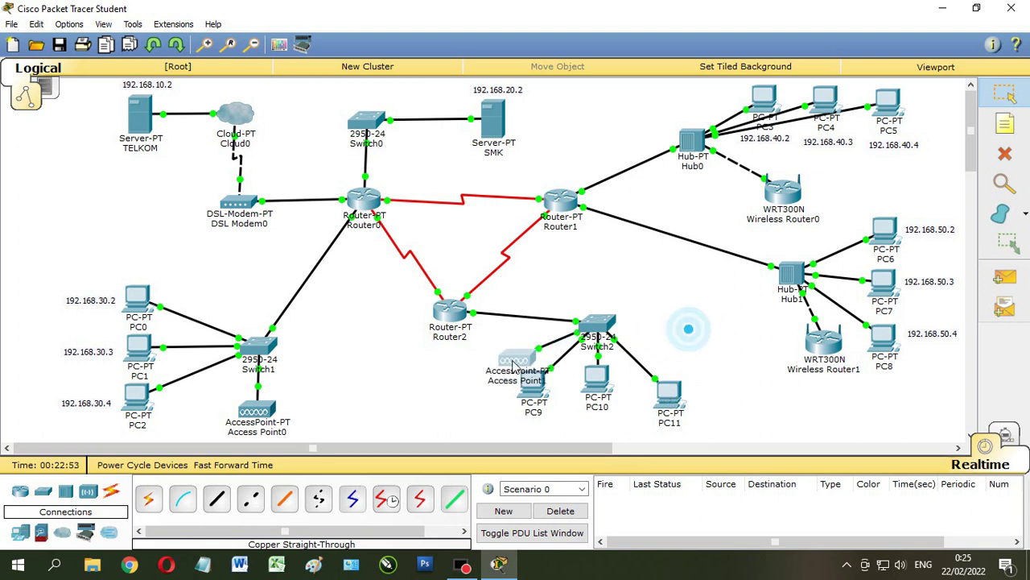
drag(598, 322, 684, 332)
drag(669, 411, 734, 396)
drag(600, 390, 673, 389)
drag(541, 391, 672, 393)
drag(686, 338, 680, 316)
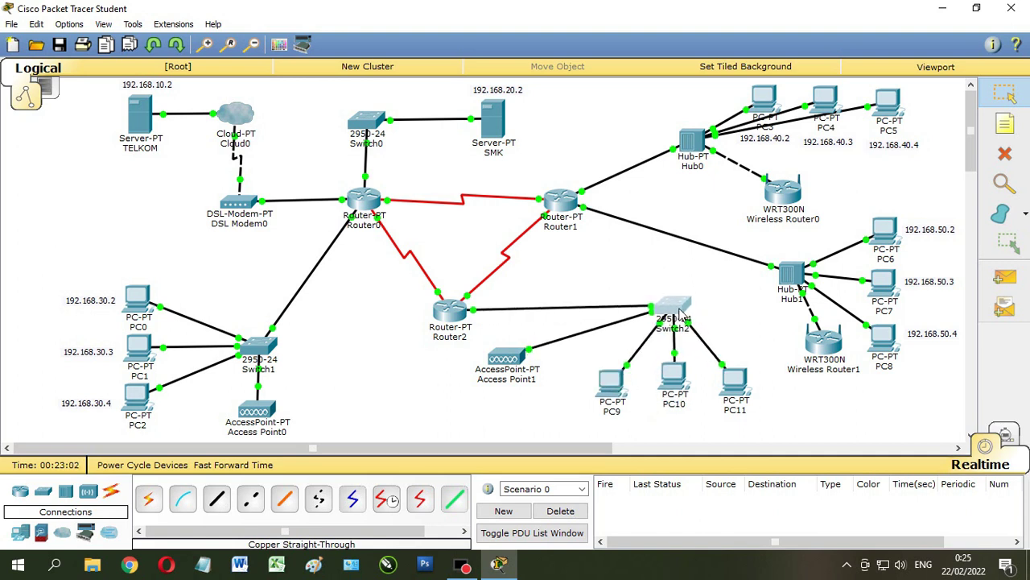
drag(668, 389, 626, 367)
drag(743, 383, 740, 360)
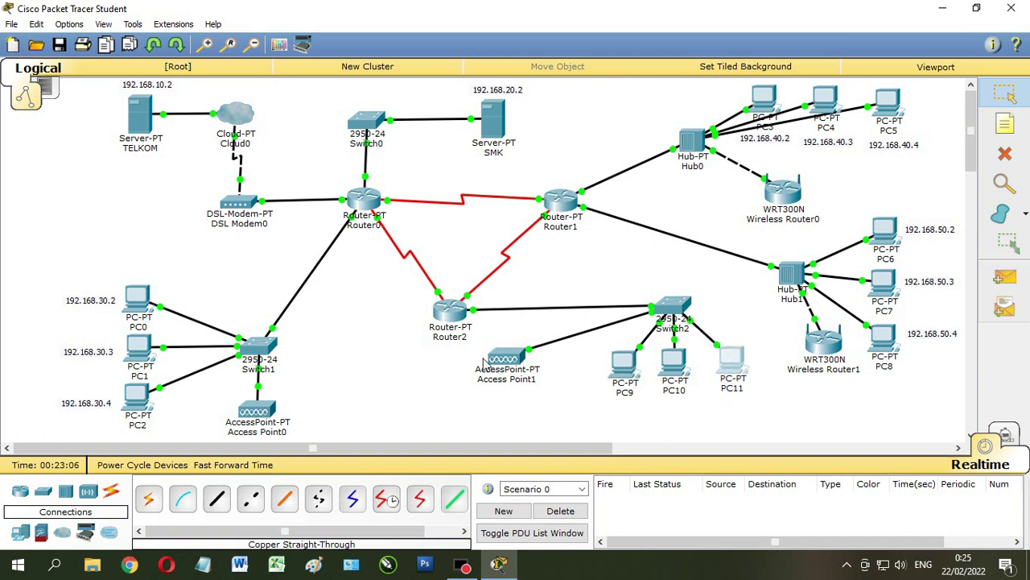
drag(497, 361, 520, 370)
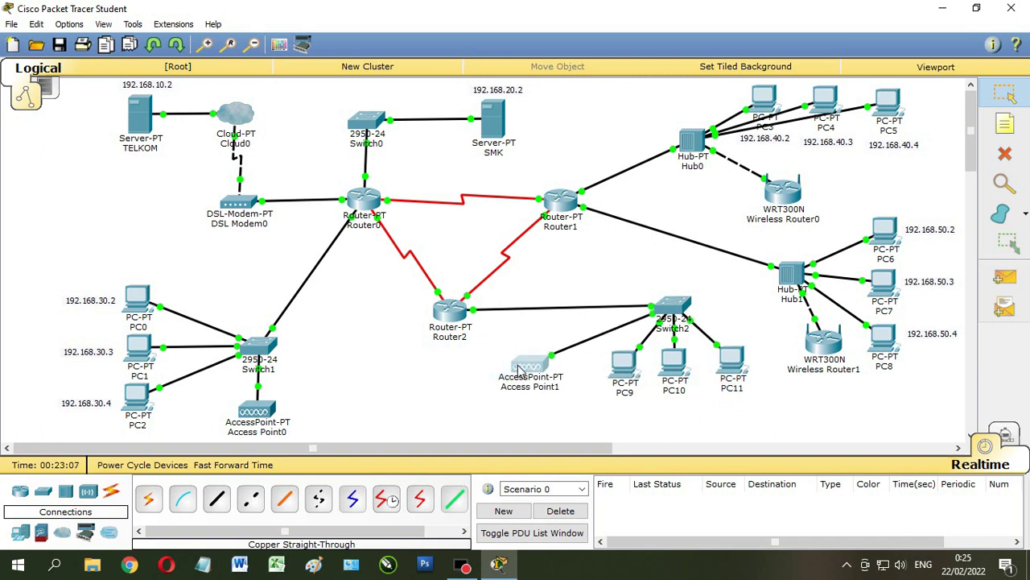
Give PC9 the static IP address 192.168.60.2 with subnet mask 255.255.255.0.
click(635, 372)
click(417, 123)
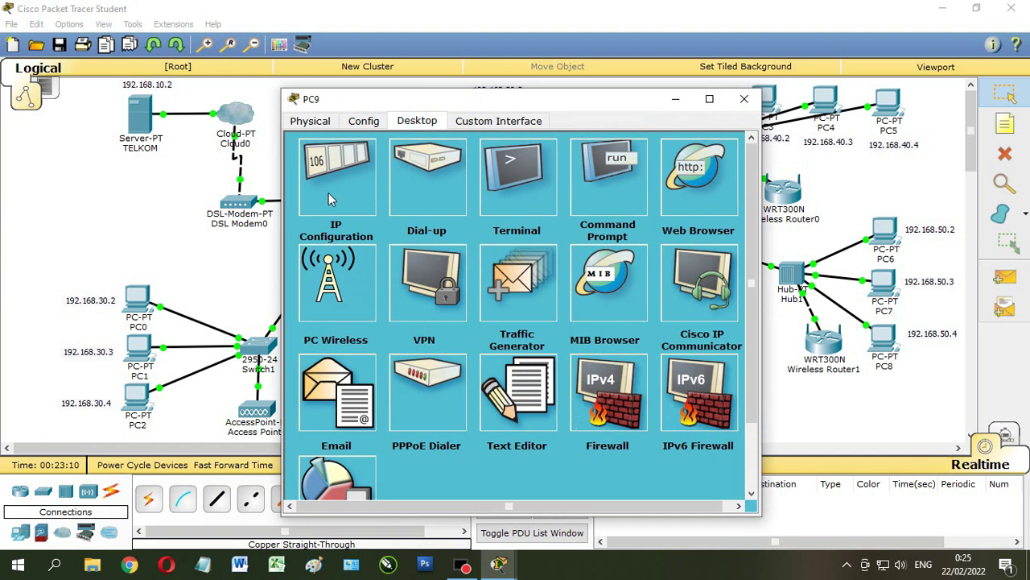
click(330, 191)
click(442, 206)
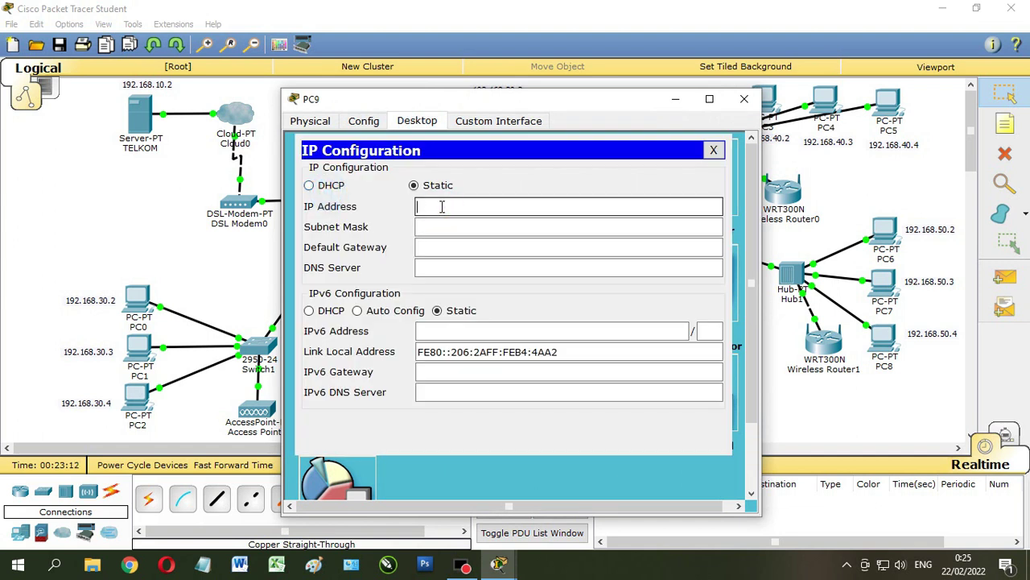
drag(460, 207, 467, 207)
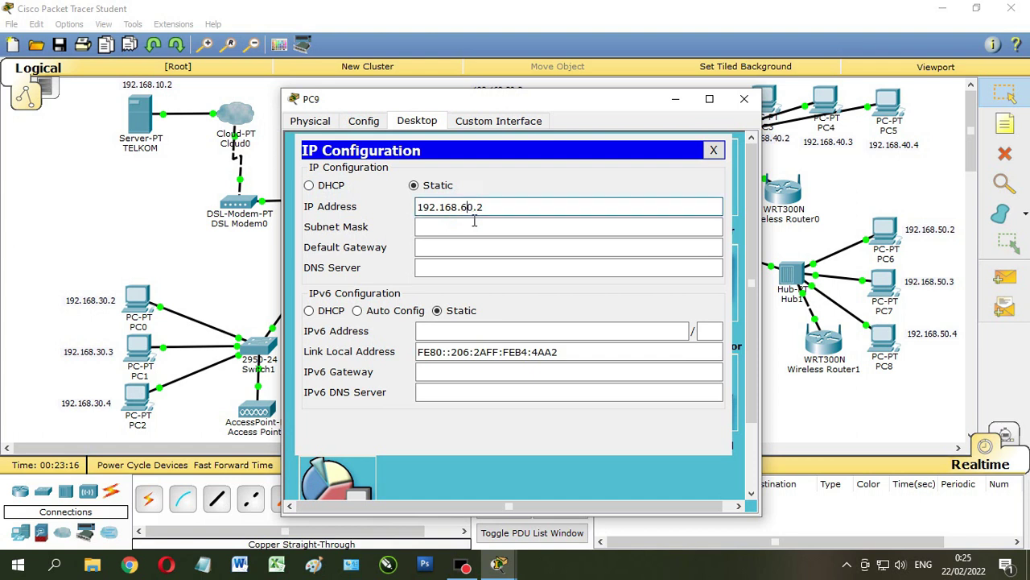
click(472, 227)
Set PC9's default gateway to 192.168.60.1 and DNS server to 192.168.10.2, with IPv6 on Auto Config.
drag(499, 207, 404, 204)
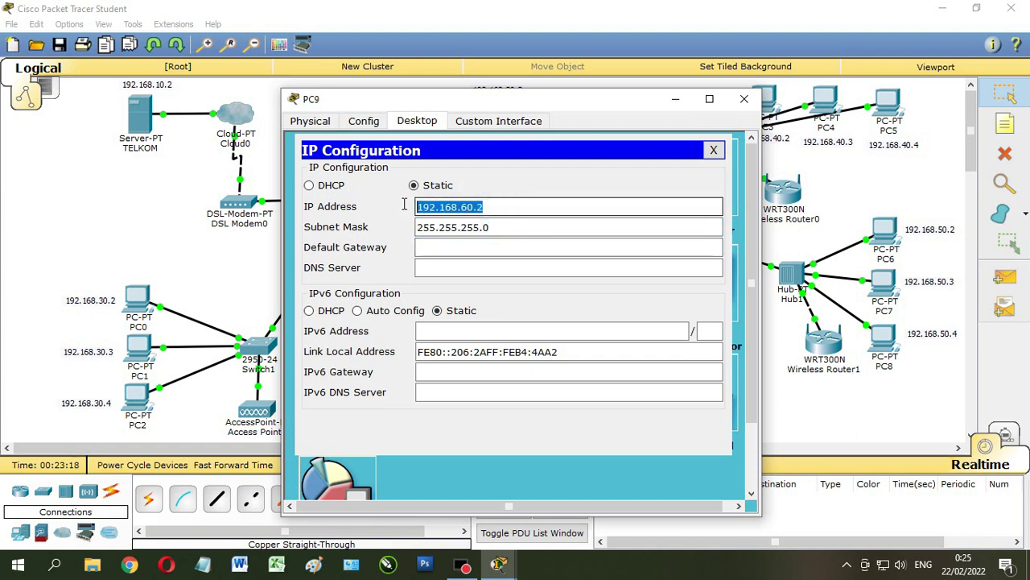
click(426, 248)
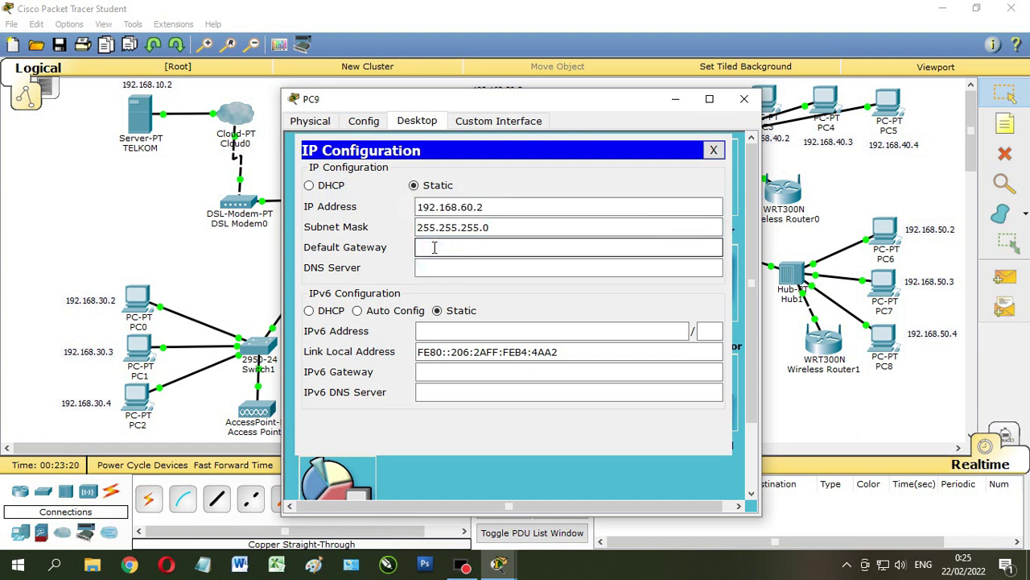
drag(475, 250, 486, 250)
click(478, 261)
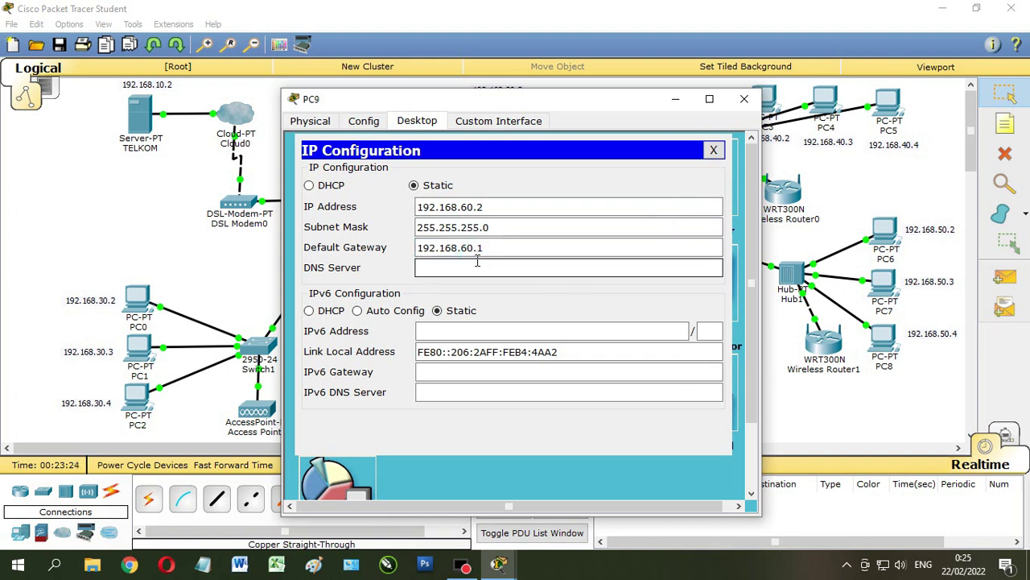
double_click(463, 269)
click(395, 310)
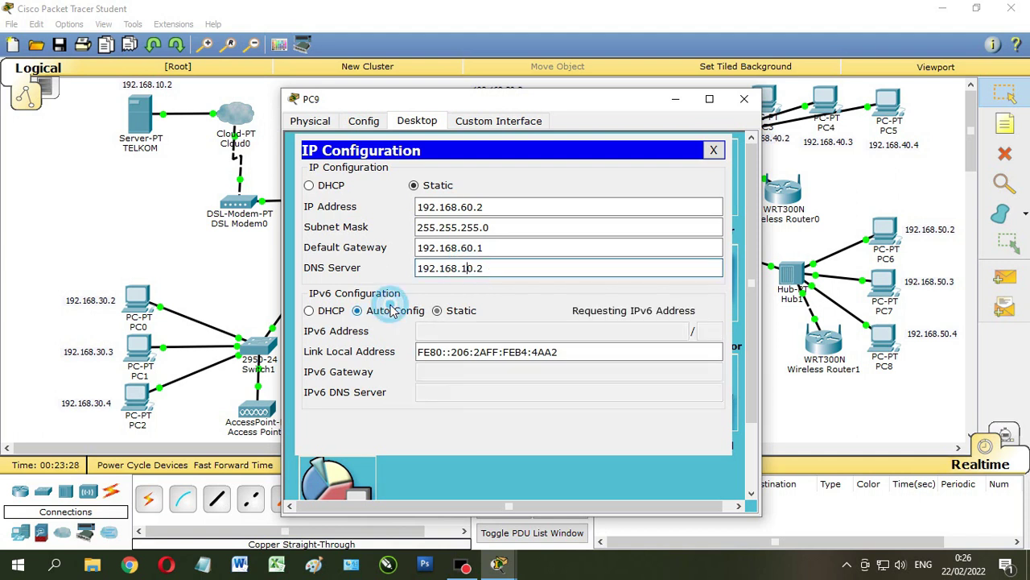
Label PC9 with a note of its copied address, 192.168.60.2, and align the PC and note away from PC10.
drag(508, 207, 374, 199)
key(ctrl+c)
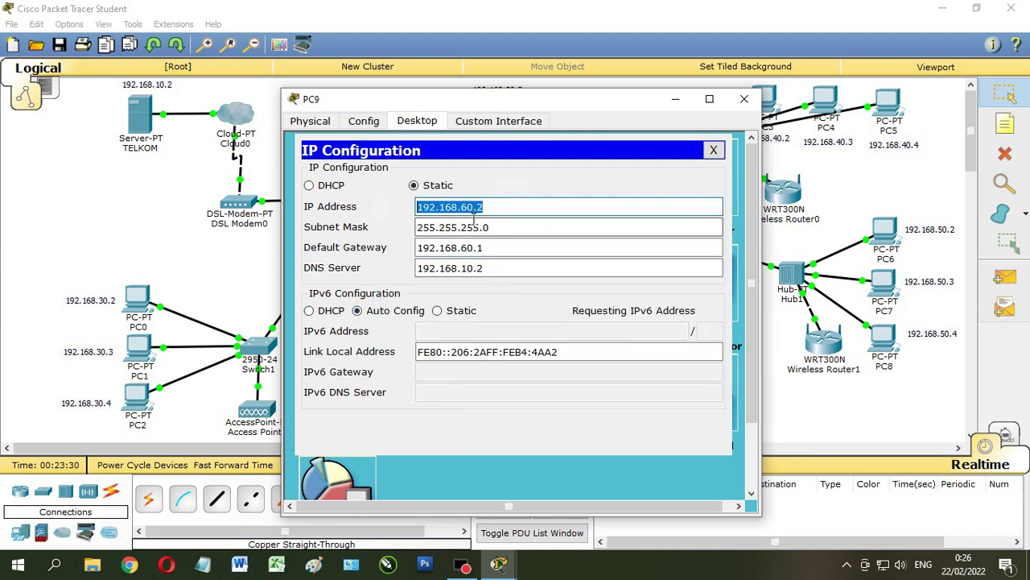
click(504, 206)
click(744, 98)
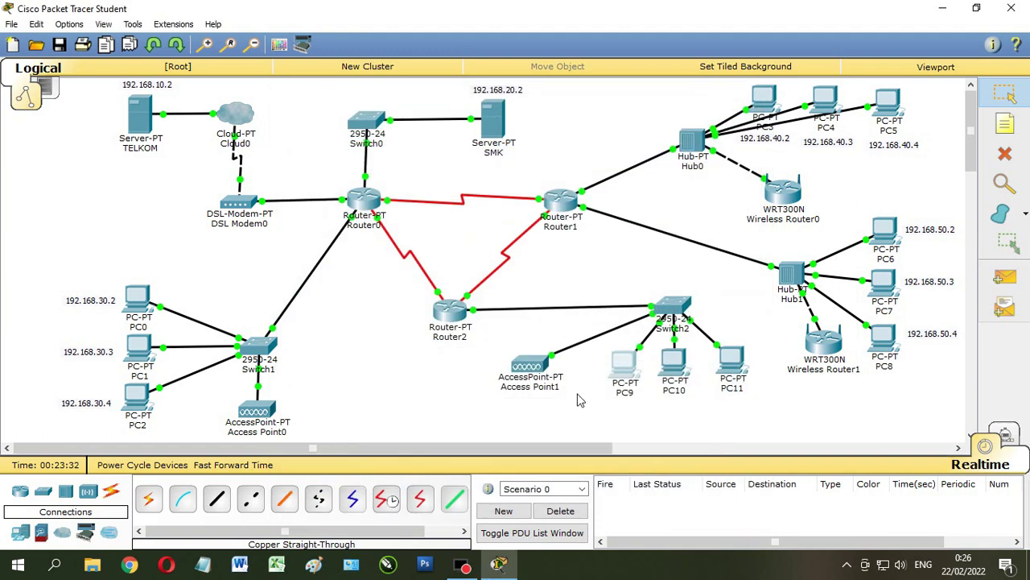
click(1005, 126)
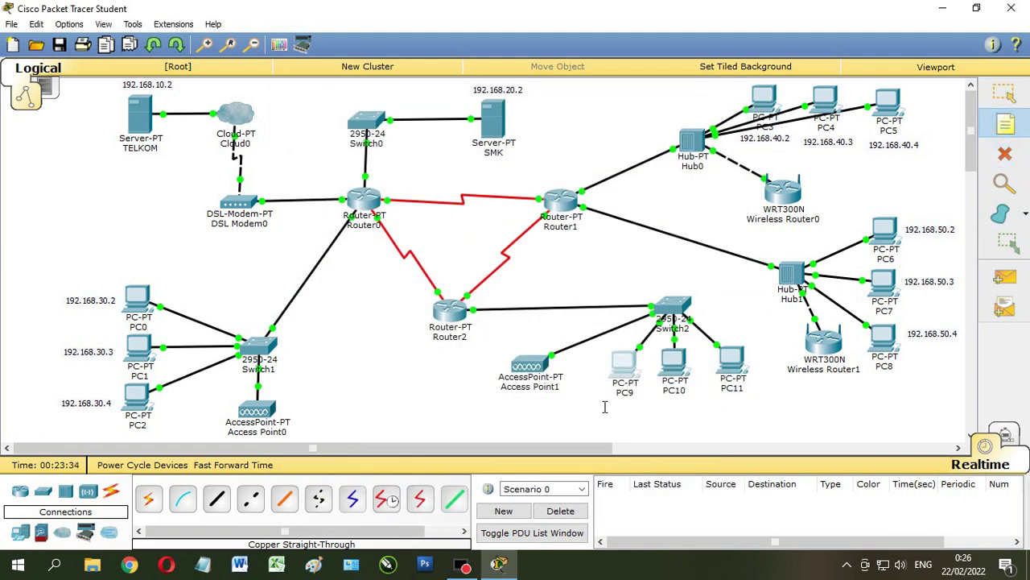
click(605, 406)
key(ctrl+v)
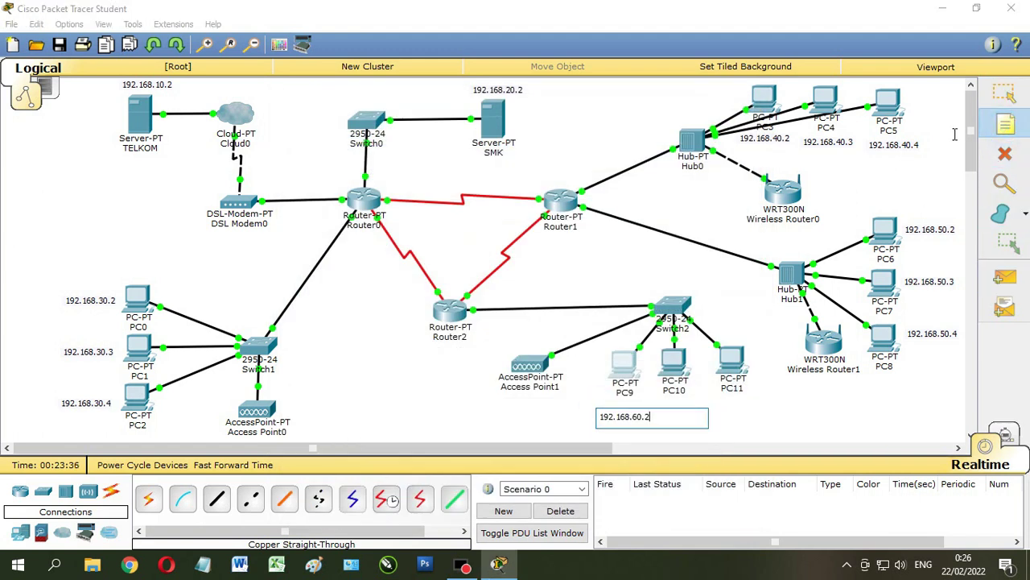
key(Escape)
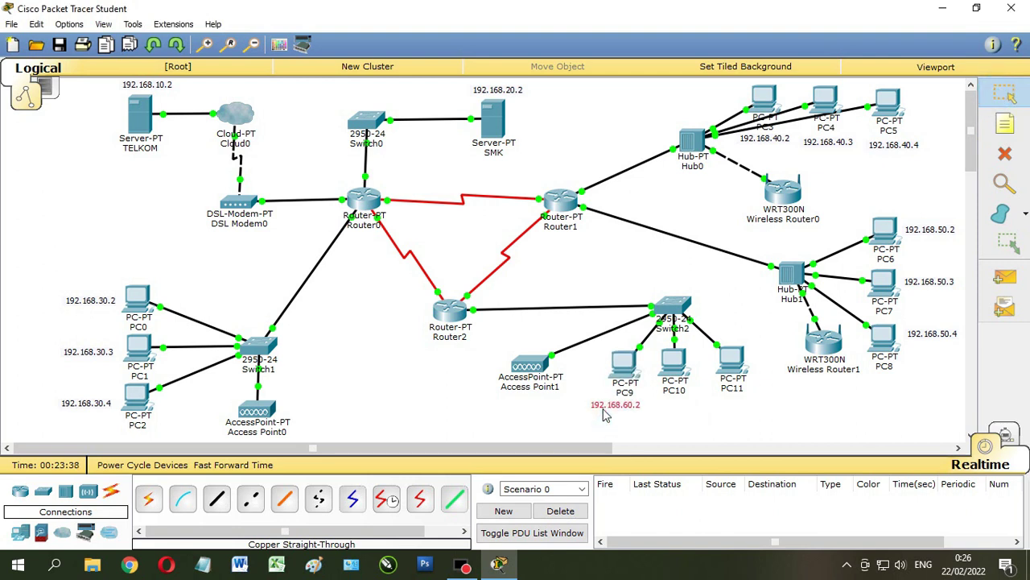
drag(623, 372, 607, 375)
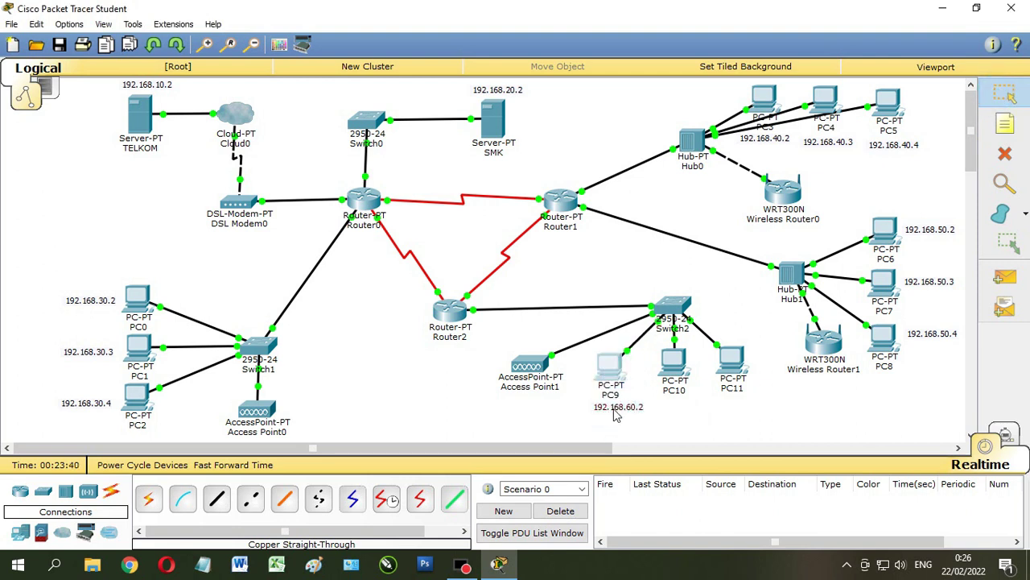
drag(616, 413, 610, 413)
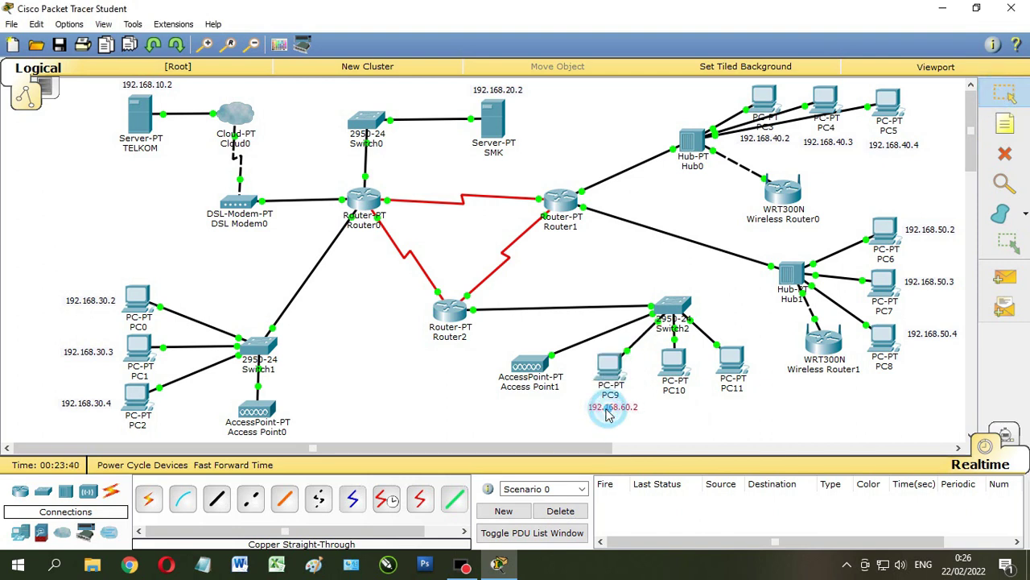
Give PC10 the static IP address 192.168.60.3 with subnet mask 255.255.255.0.
click(673, 364)
click(407, 121)
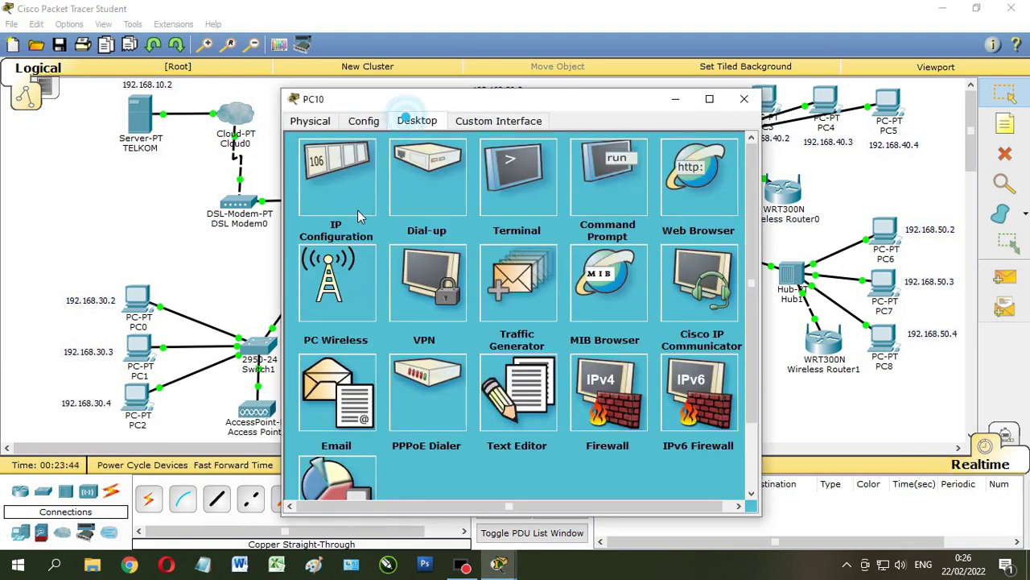
click(353, 197)
click(461, 206)
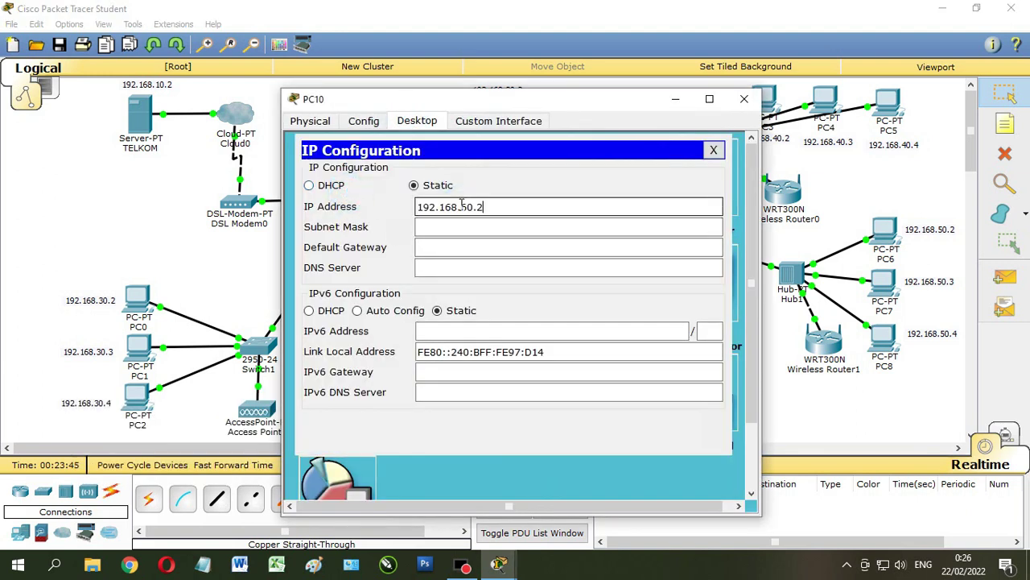
double_click(481, 208)
text(3)
click(483, 228)
Set PC10's default gateway to 192.168.60.1, with the same DNS server as PC9 and IPv6 on Auto Config.
click(467, 246)
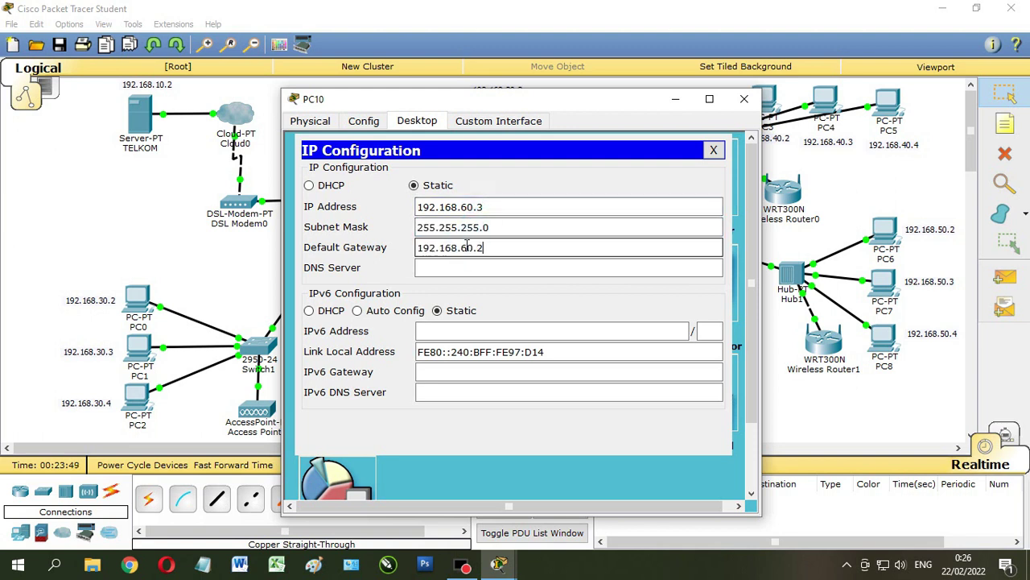
double_click(479, 249)
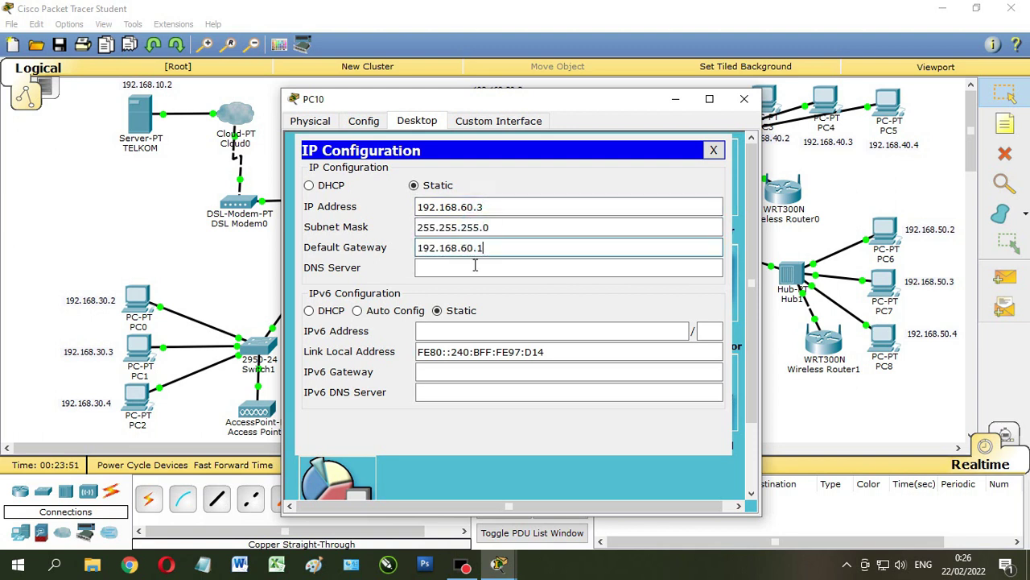
click(470, 267)
drag(462, 273, 467, 272)
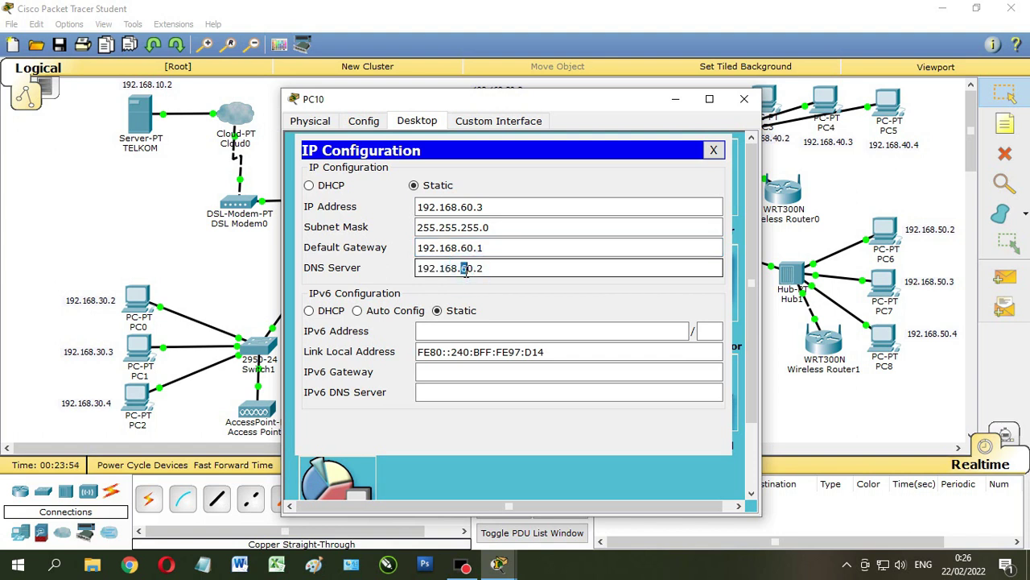
click(400, 314)
click(744, 99)
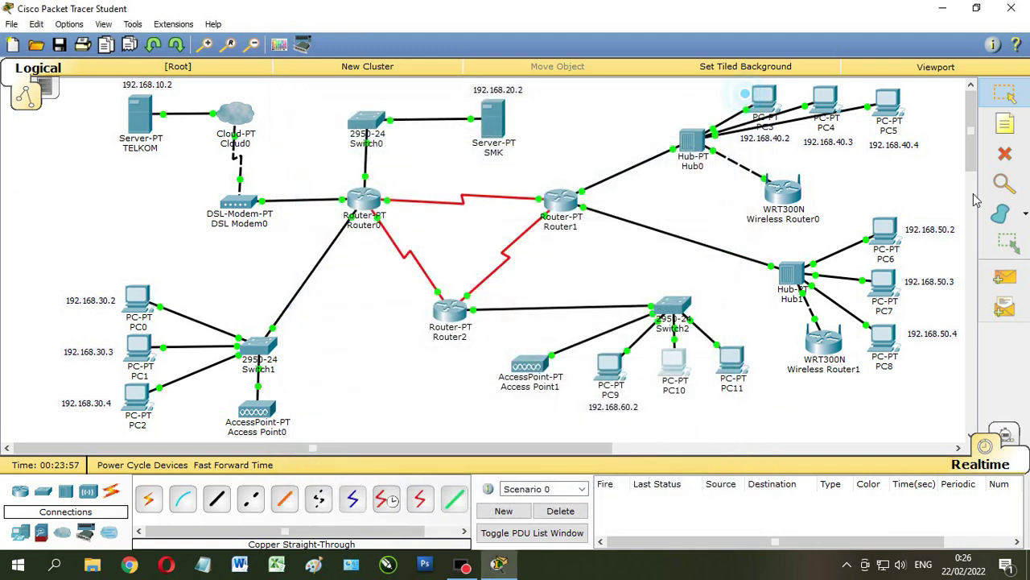
Label PC10 with a note reading 192.168.60.3 and align it just below the PC, beside PC9's note.
click(650, 409)
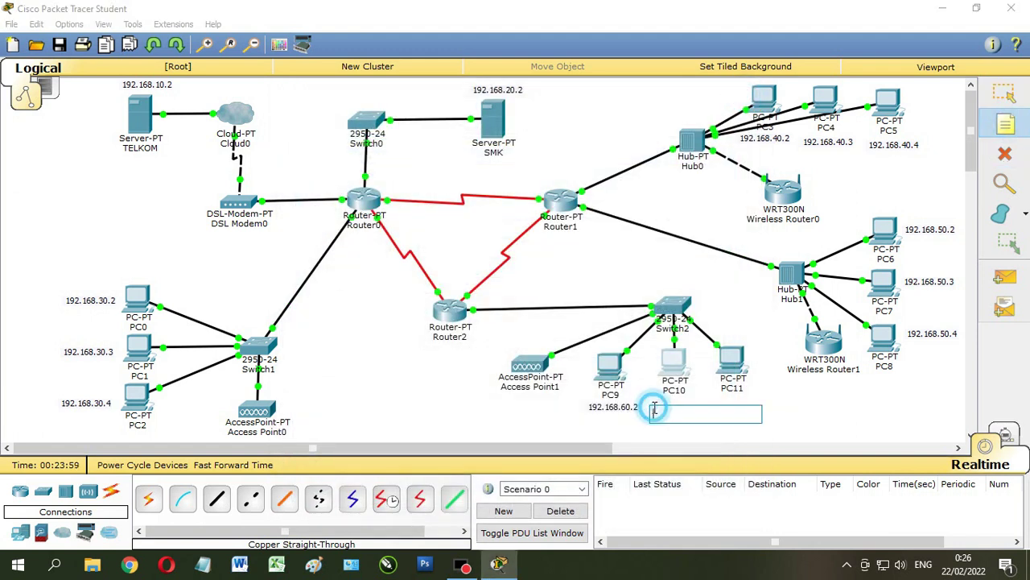
key(ctrl+v)
double_click(700, 417)
text(3)
click(1004, 93)
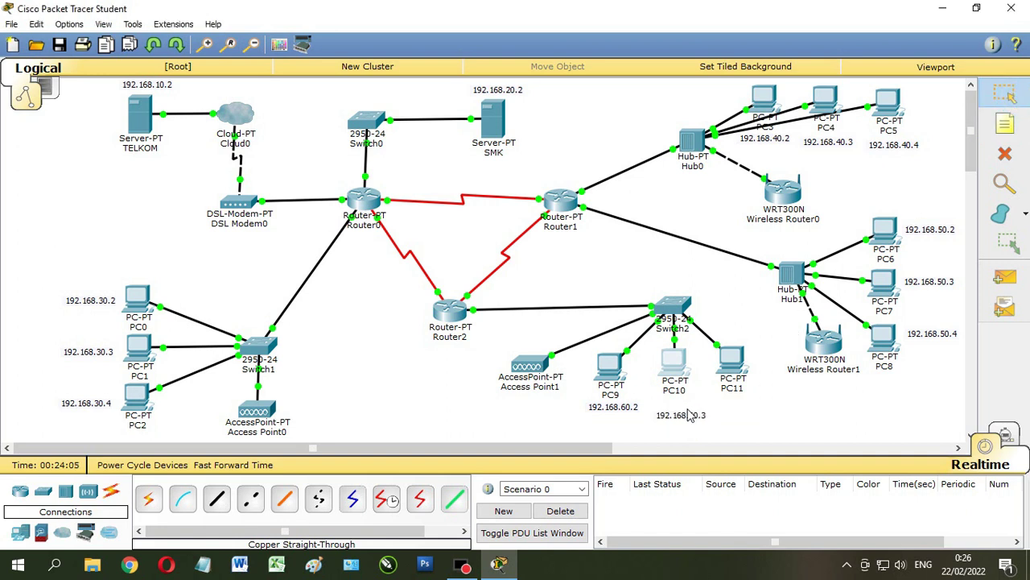
drag(688, 420, 682, 412)
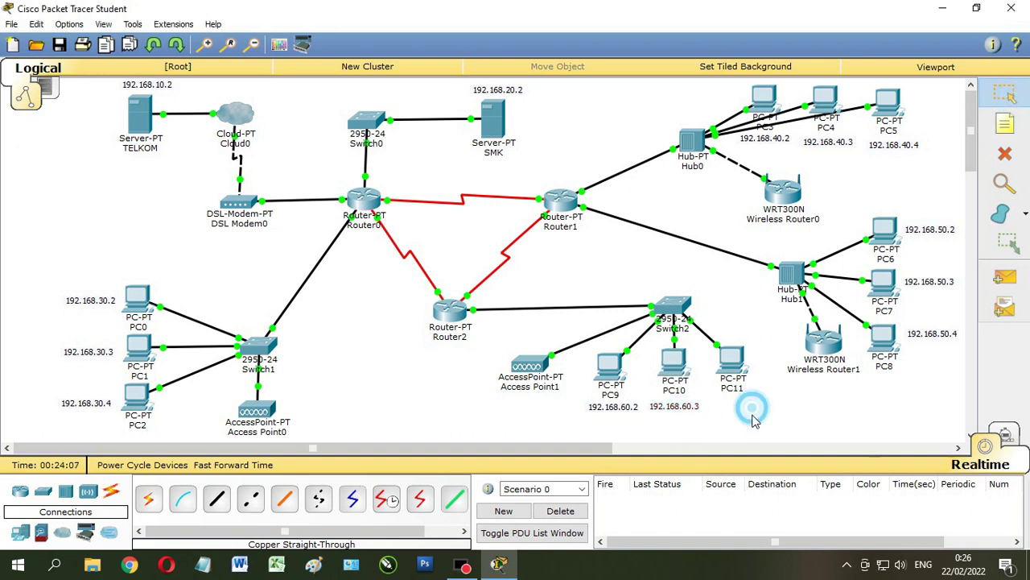
Give PC11 the static IP address 192.168.60.4 with subnet mask 255.255.255.0.
click(741, 360)
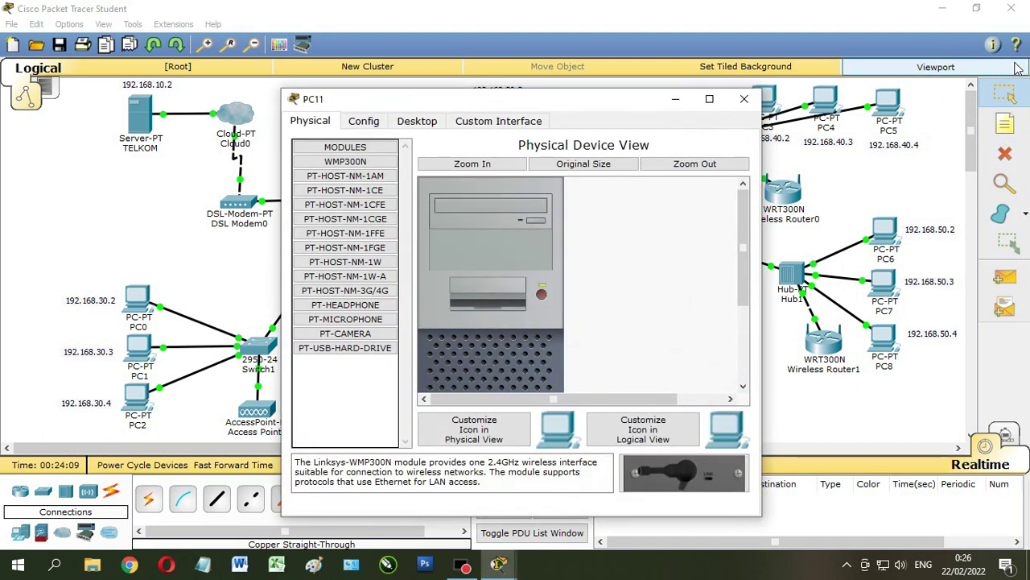
click(411, 122)
click(328, 195)
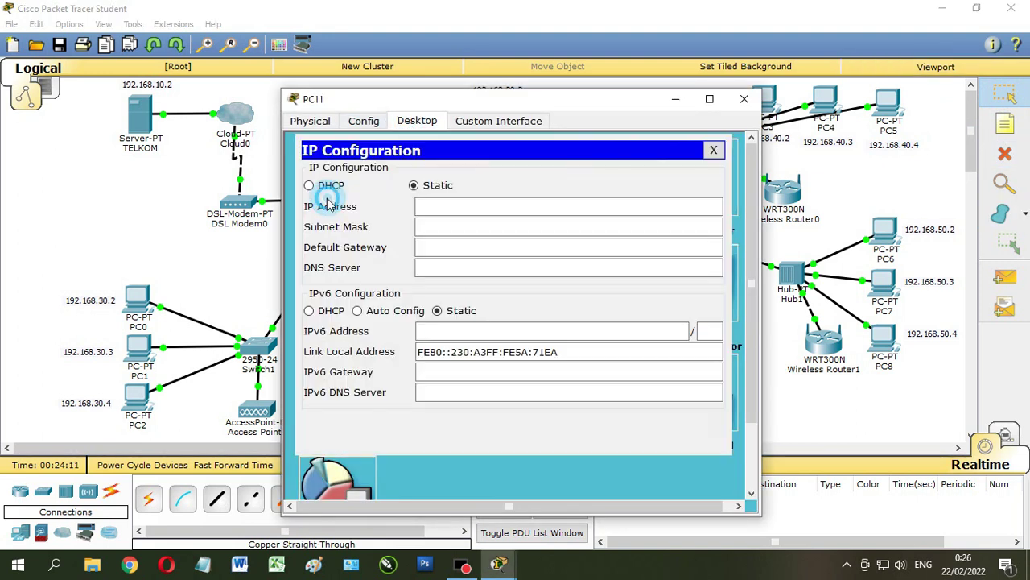
click(457, 203)
text(192.168.60.2)
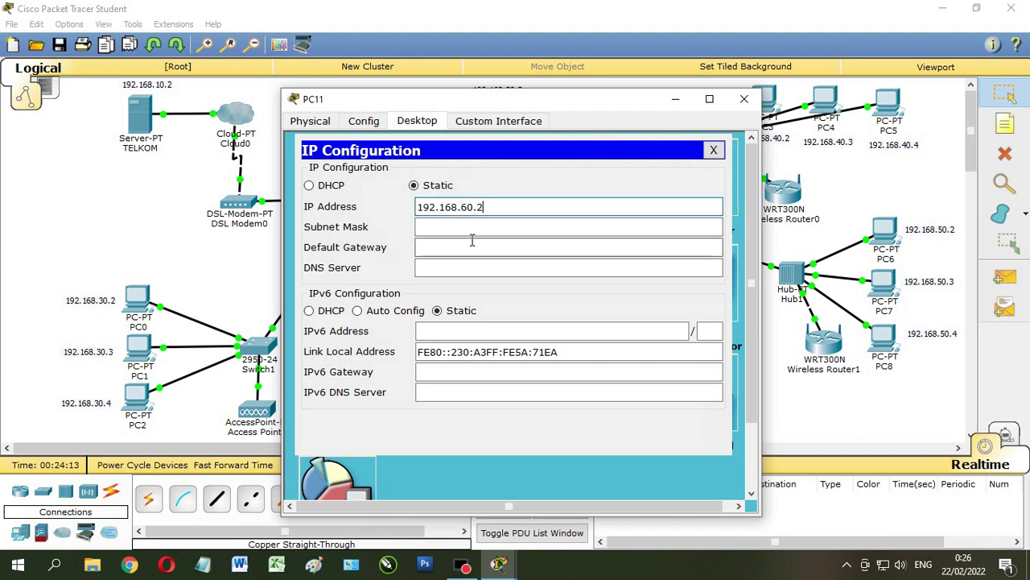
drag(478, 209, 491, 211)
text(4)
click(476, 228)
Set PC11's default gateway to 192.168.60.1 and DNS server to 192.168.10.2, with IPv6 on Auto Config.
click(471, 248)
text(192.168.60.2)
drag(480, 250, 487, 248)
click(475, 268)
text(192.168.60.2)
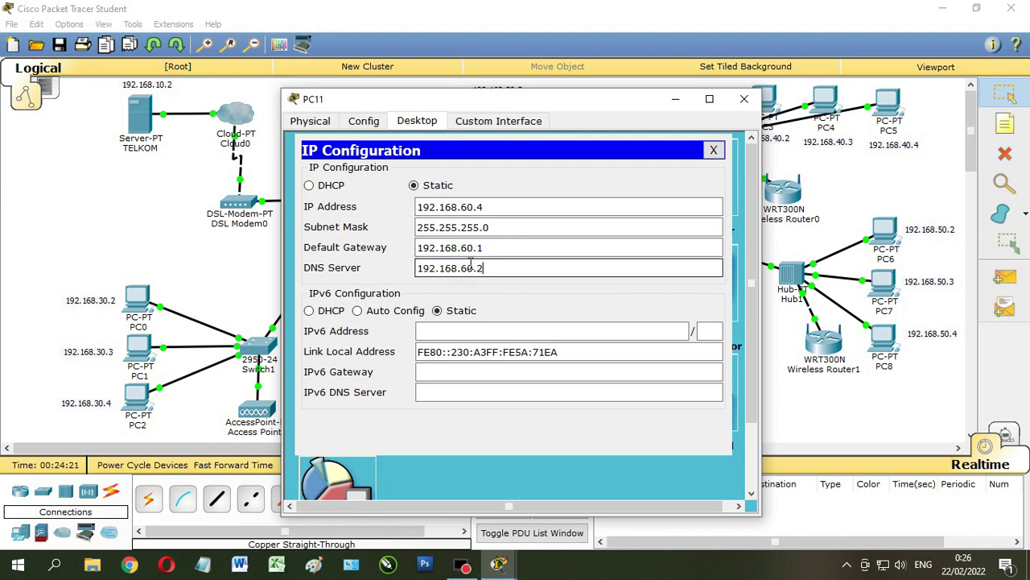
drag(480, 269, 487, 268)
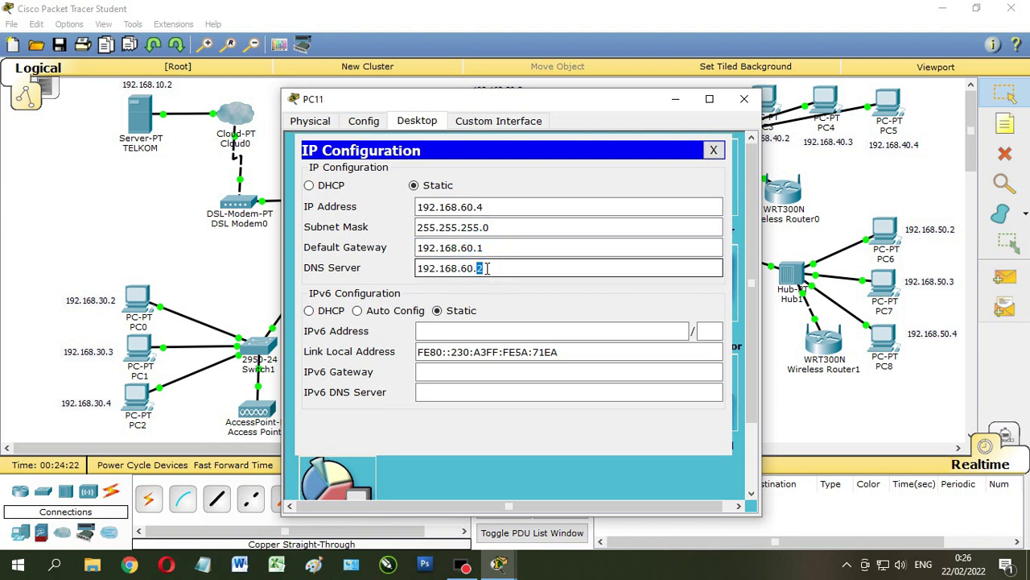
click(466, 268)
key(BackSpace)
text(1)
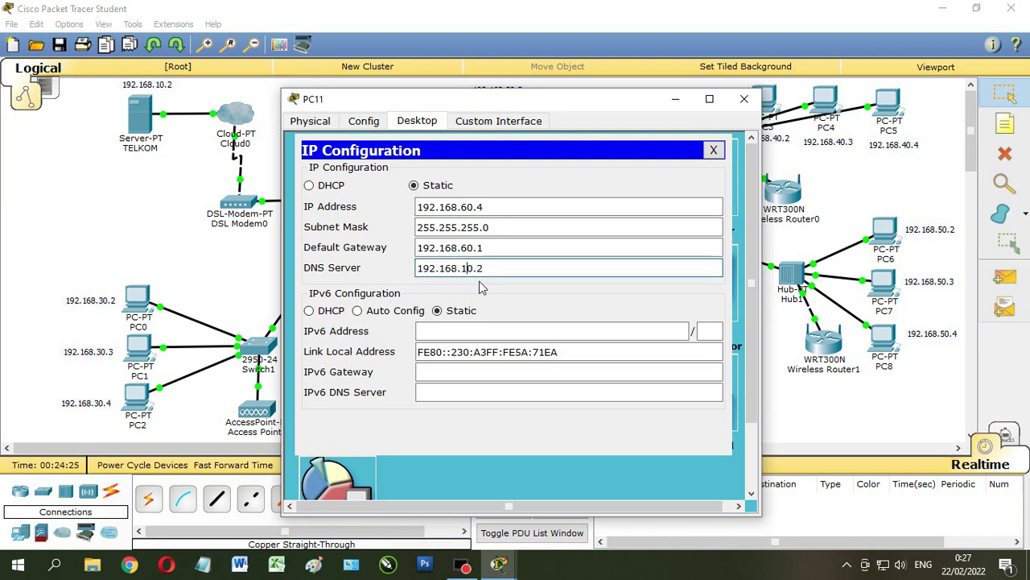
click(414, 311)
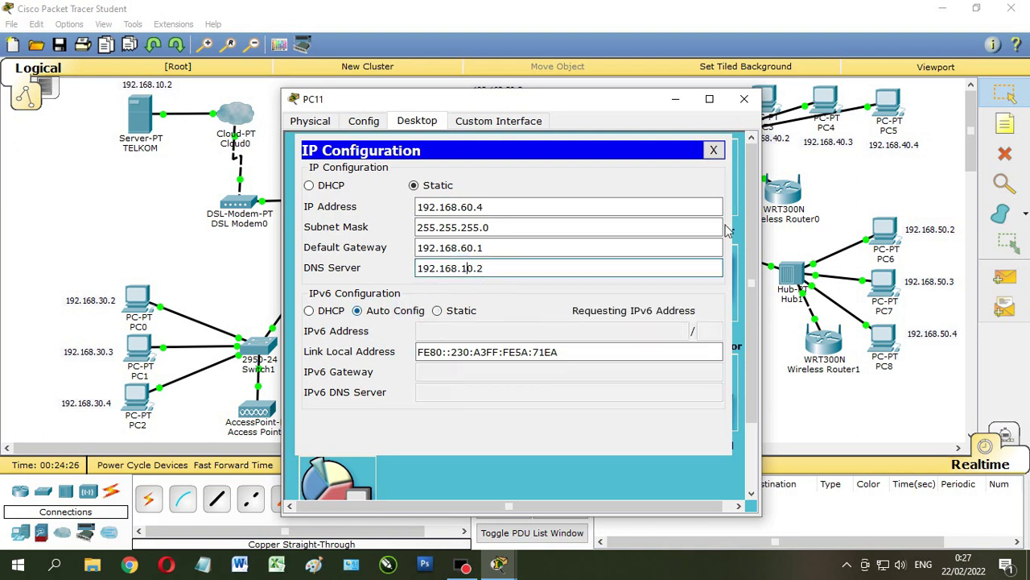
click(739, 103)
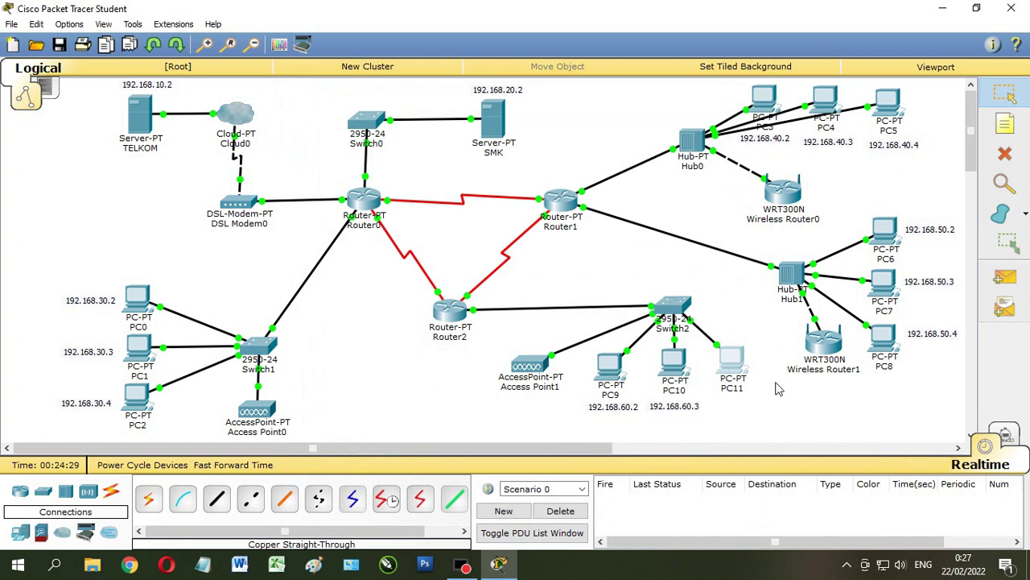
Label PC11 with a note reading 192.168.60.4 and align it just below the PC, beside PC10's note.
click(1005, 123)
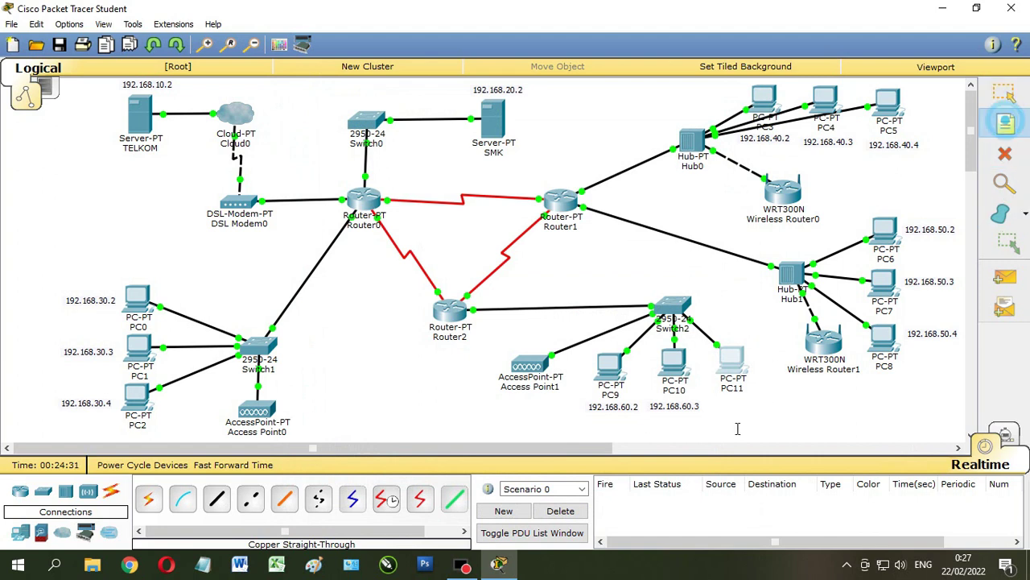
click(719, 409)
text(192.168.60.2)
double_click(764, 419)
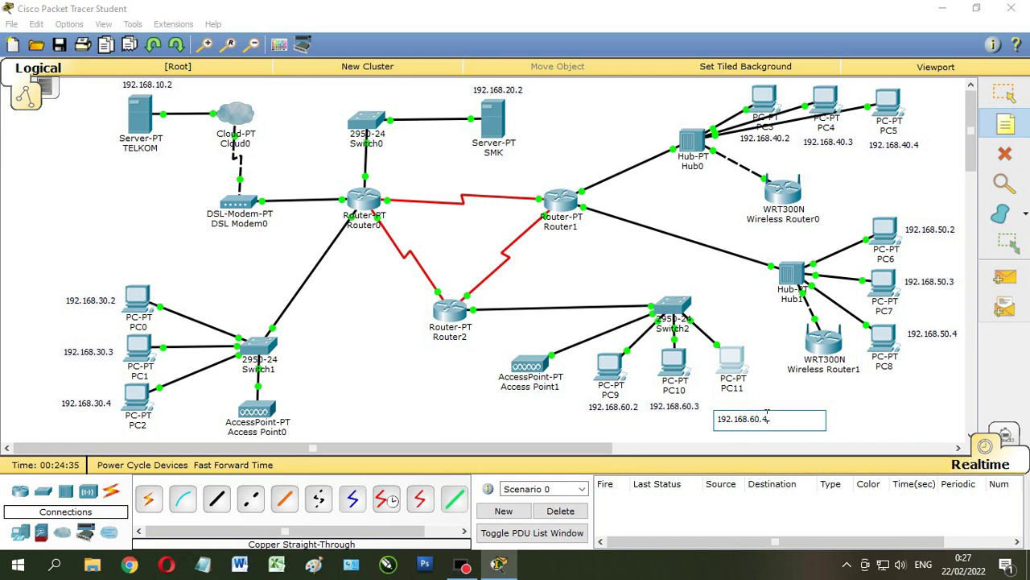
click(1005, 93)
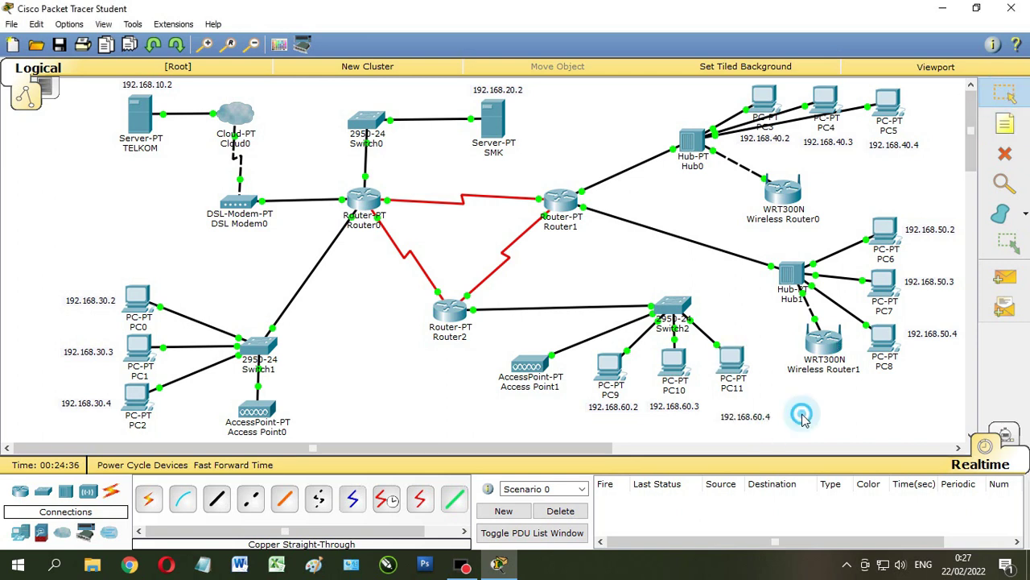
drag(739, 427, 728, 414)
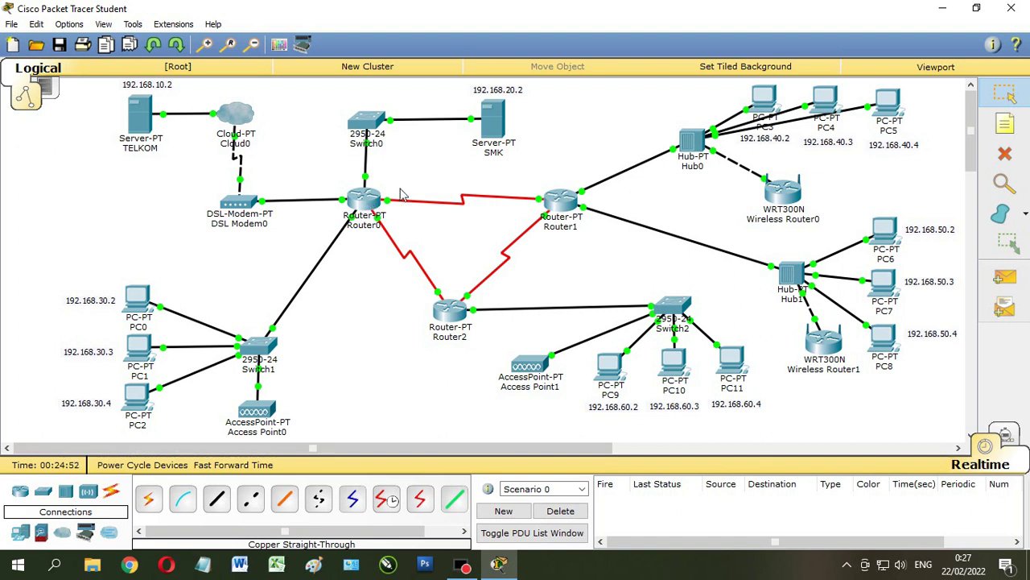
Add a two-line note "GATEWAY 192.168.10.1" and place it above the link between DSL Modem0 and Router0.
click(1005, 123)
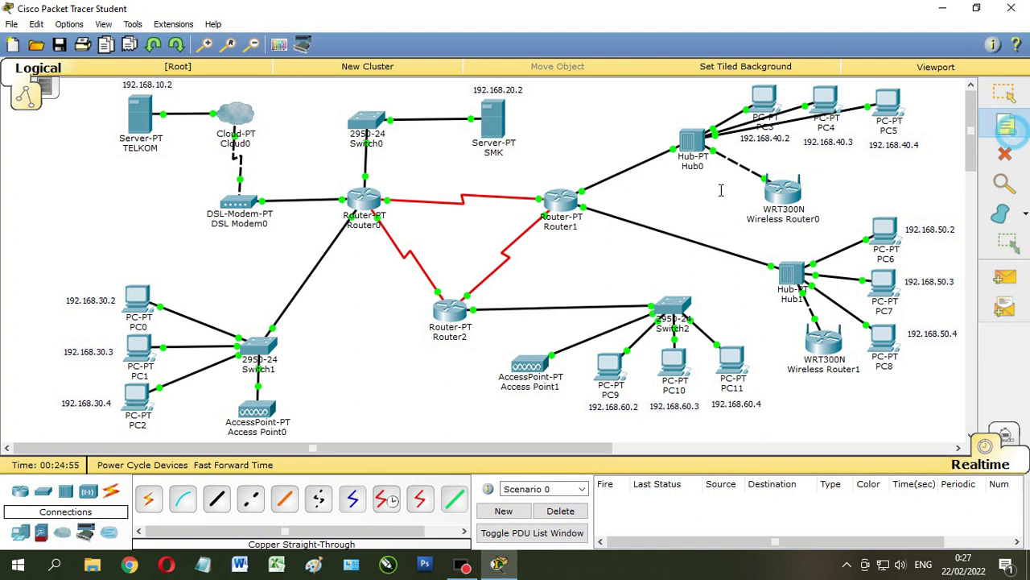
click(391, 178)
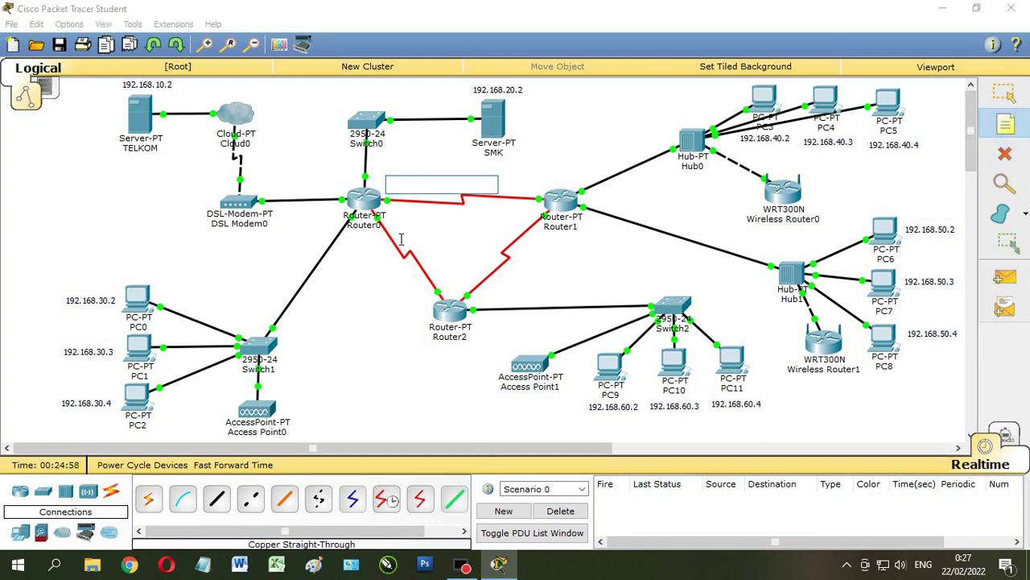
text(GATEWAY)
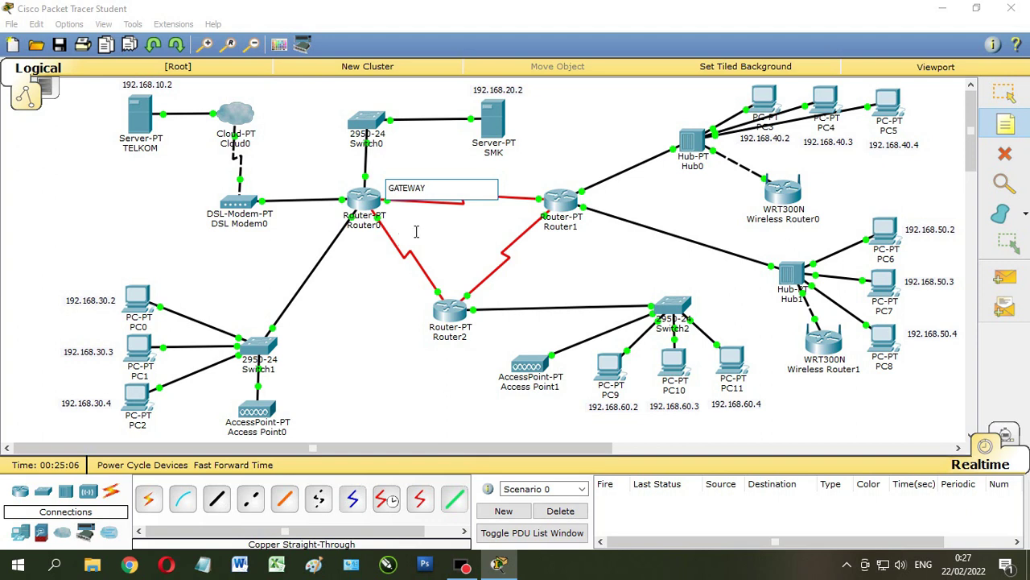
key(Return)
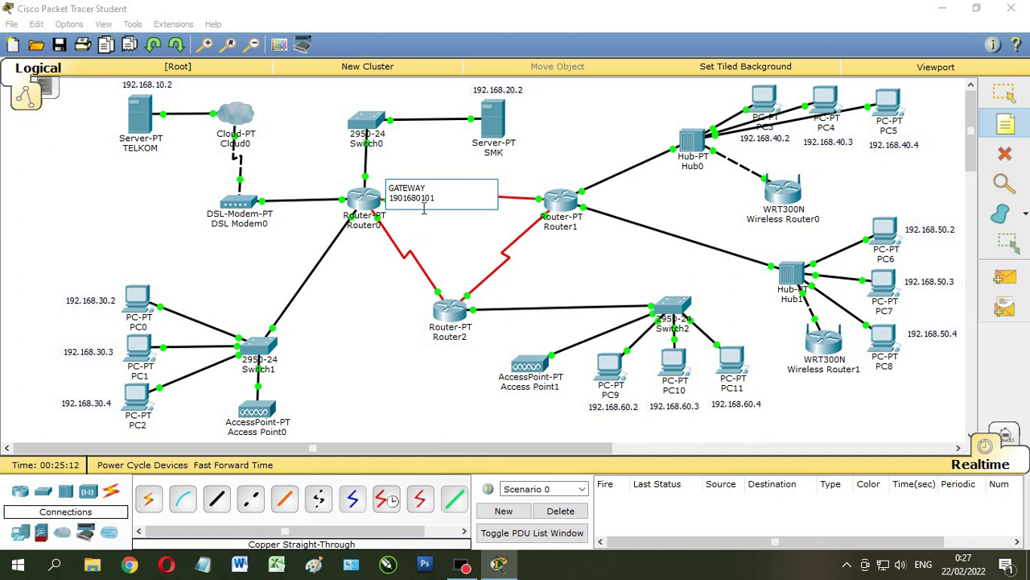
click(431, 199)
drag(455, 197, 362, 198)
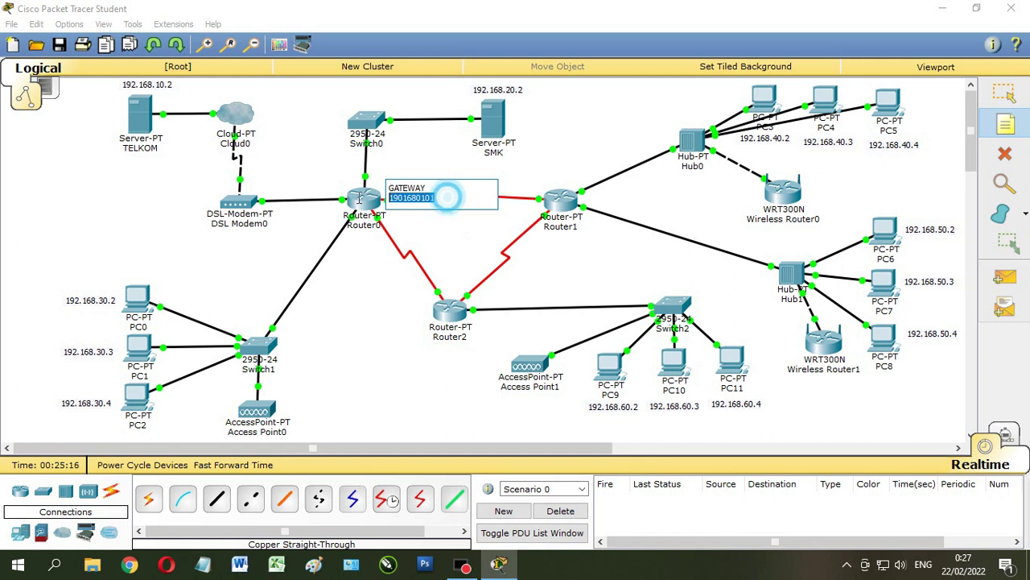
text(1)
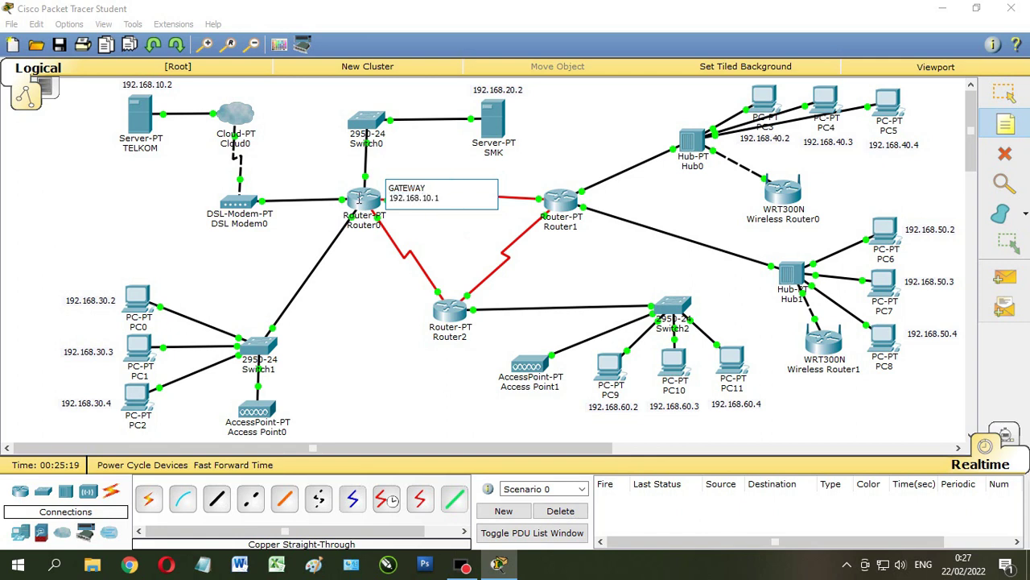
click(1005, 93)
drag(415, 185, 292, 186)
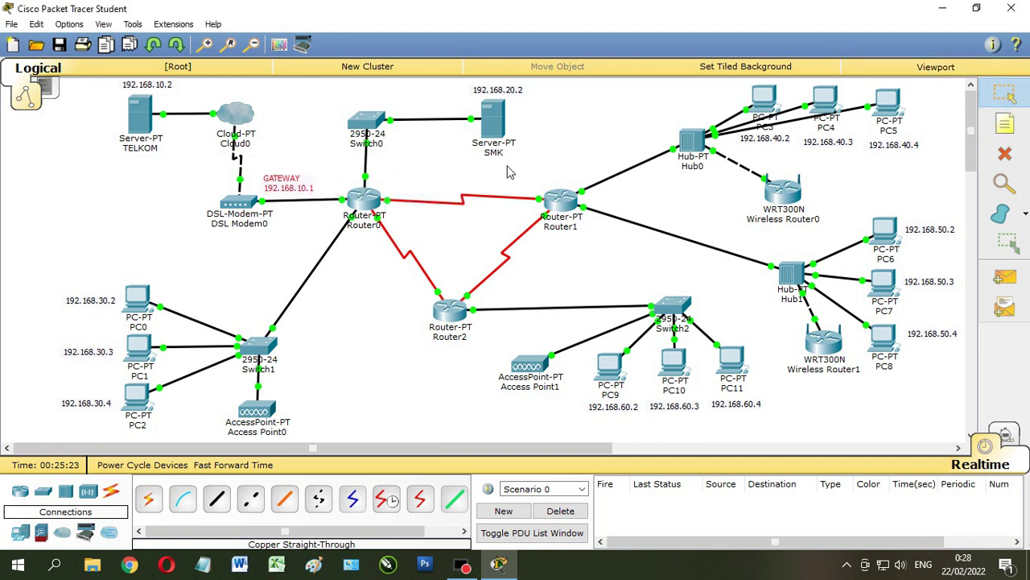
Add a two-line note "GATEWAY 192.168.20.1" and place it beside the link between Switch0 and Router0.
click(1005, 123)
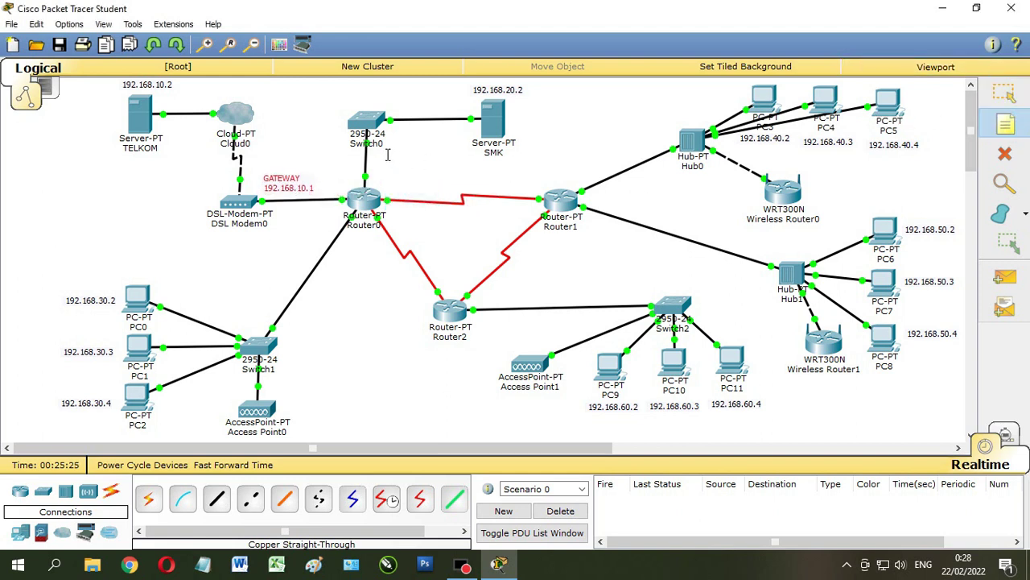
click(326, 110)
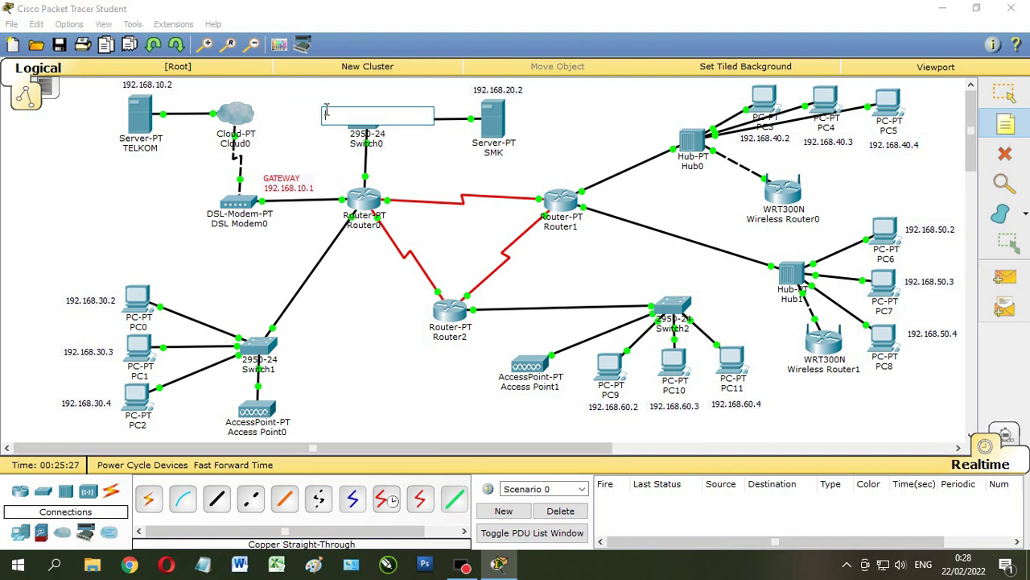
text(GA)
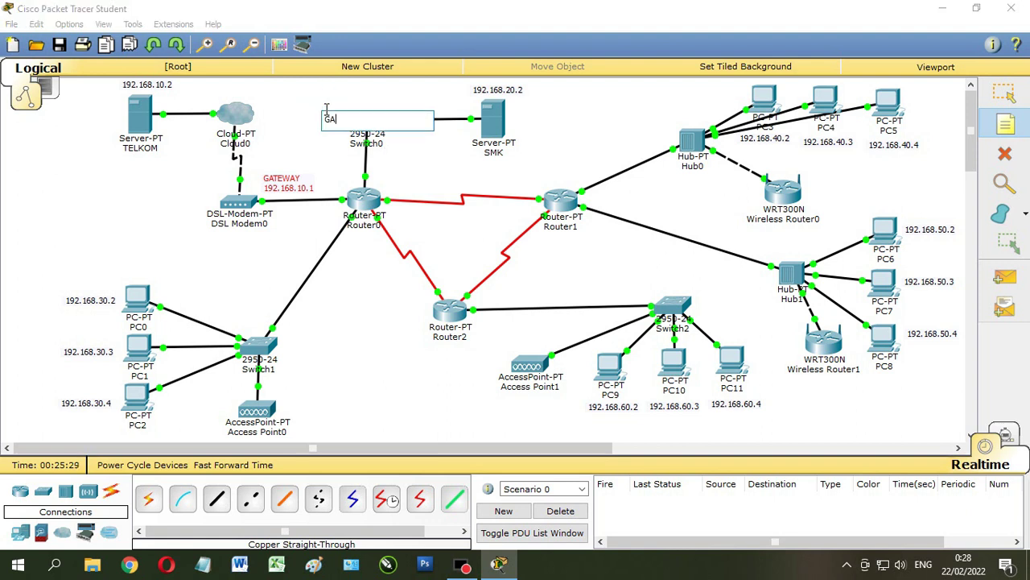
text(TEWAY)
key(Return)
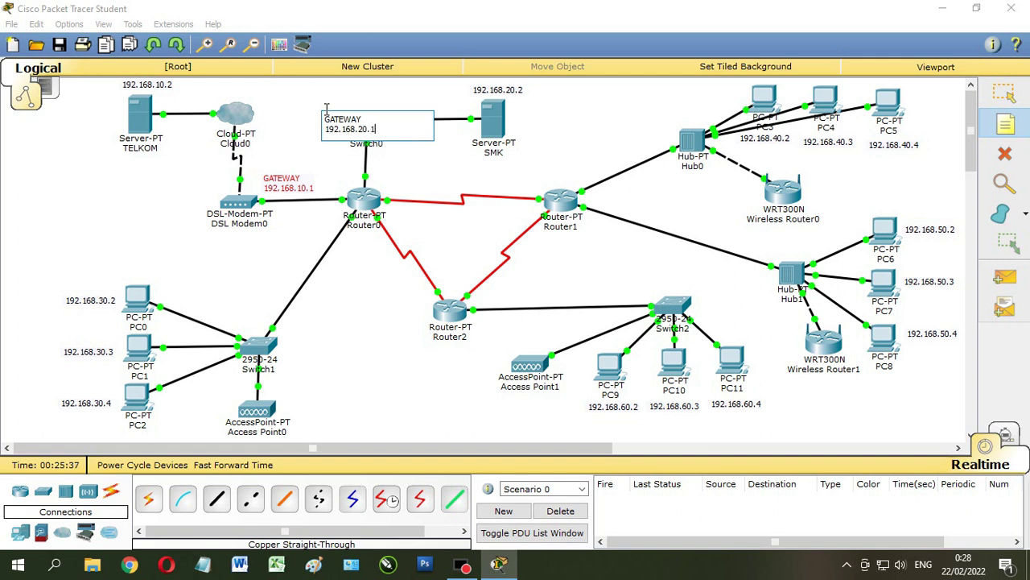
click(1005, 94)
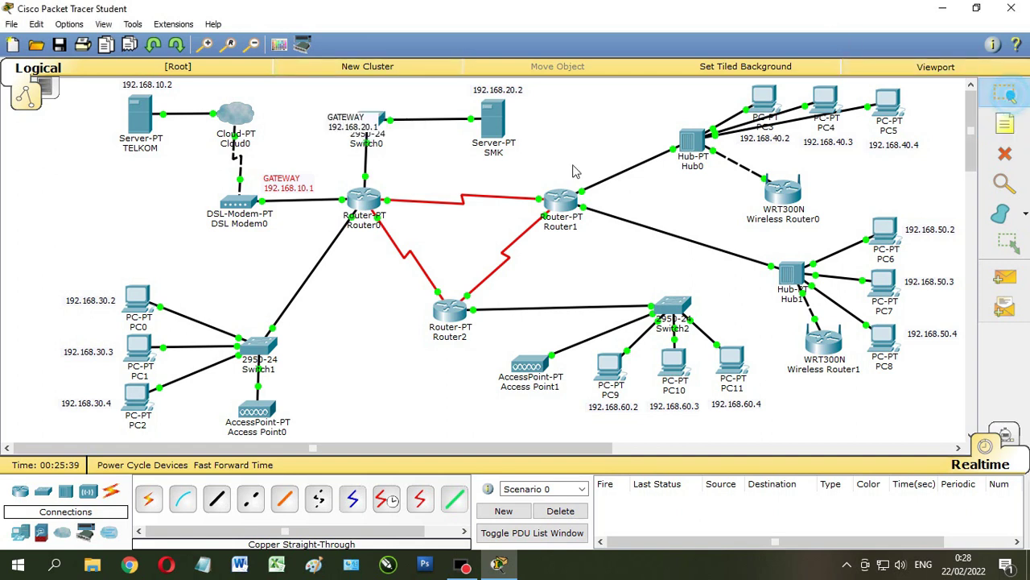
drag(345, 121, 311, 142)
Move Switch0 slightly up and shift the 192.168.20.1 gateway note closer to its link with Router0.
drag(366, 125, 369, 108)
double_click(345, 153)
click(432, 150)
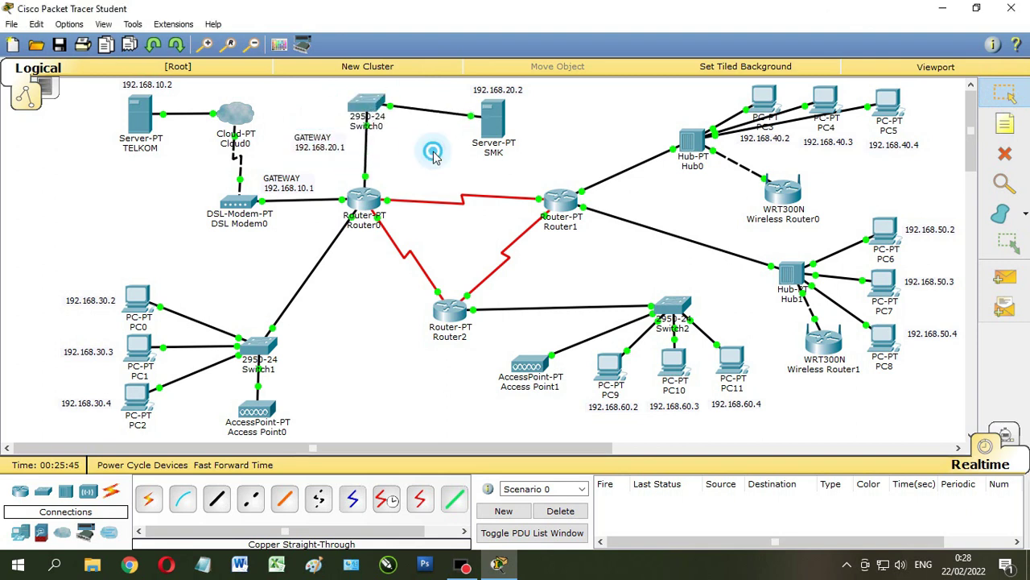
click(330, 153)
drag(330, 153, 346, 153)
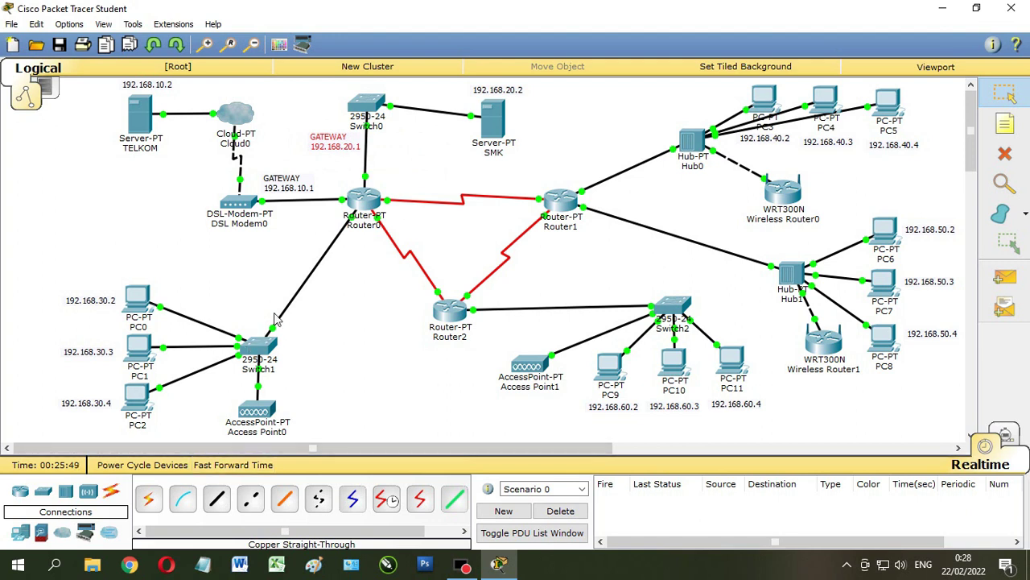
Add a two-line note "GATEWAY 192.168.30.1" and place it beside Switch1, near its link to Router0.
click(1005, 123)
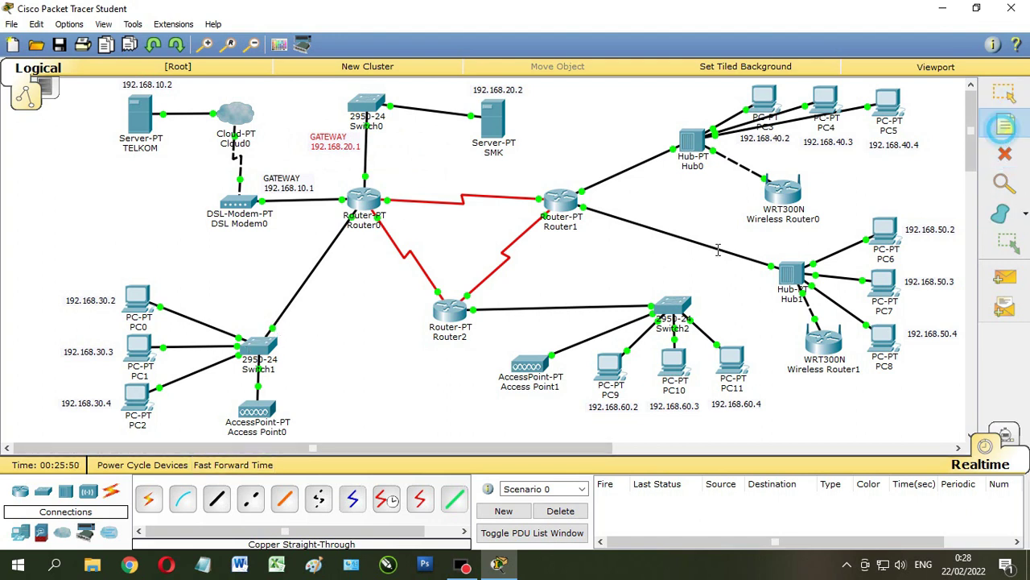
click(287, 338)
text(GA)
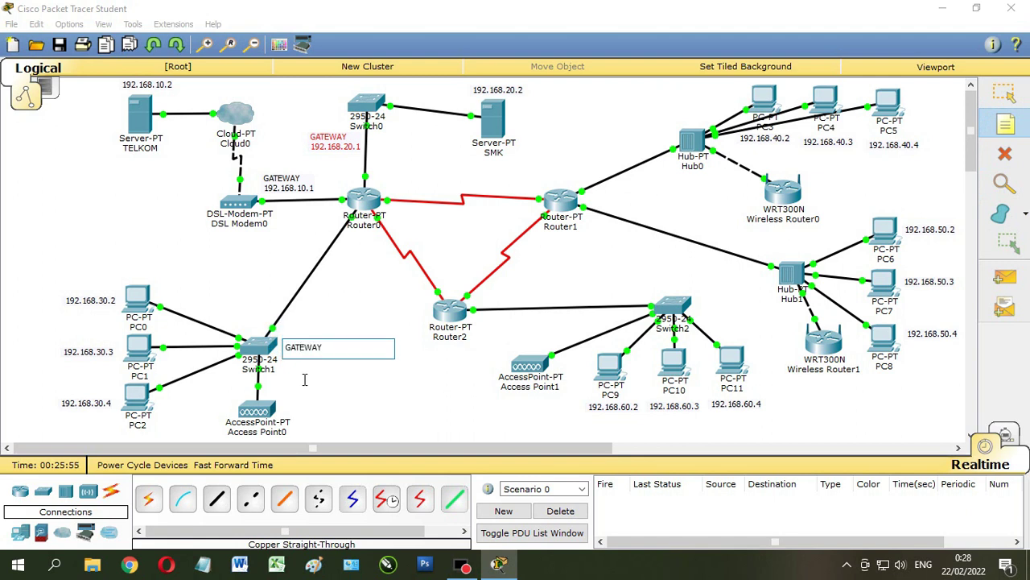
text(TEWAY)
key(Return)
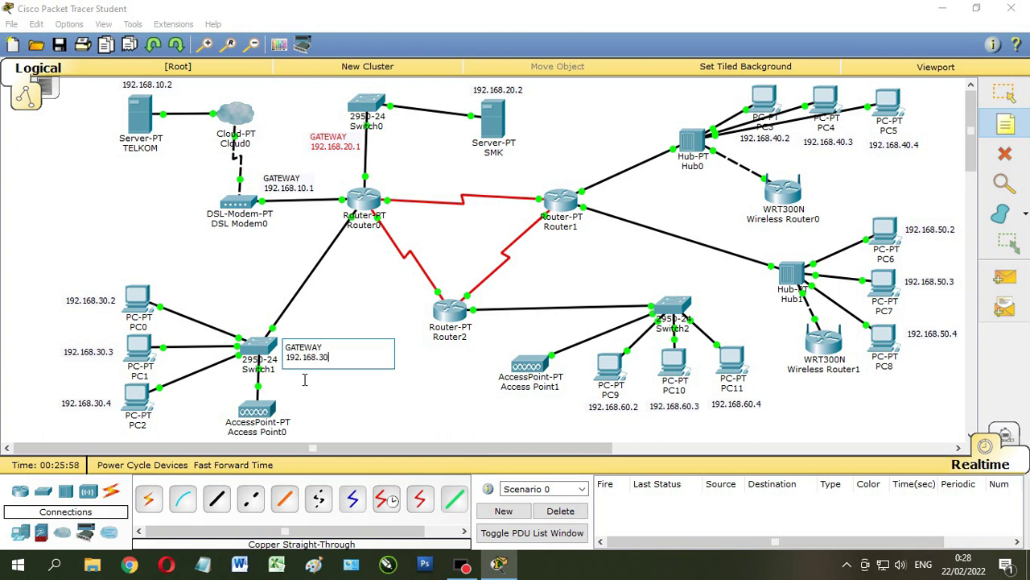
click(1005, 93)
drag(316, 360, 314, 341)
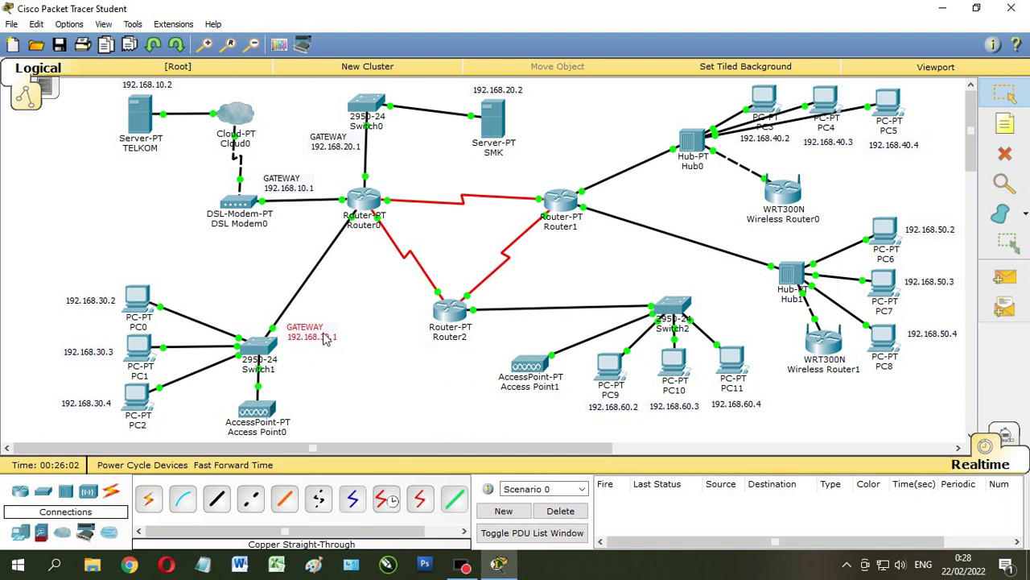
Copy the text of the gateway note beside Switch1.
double_click(338, 339)
key(ctrl+c)
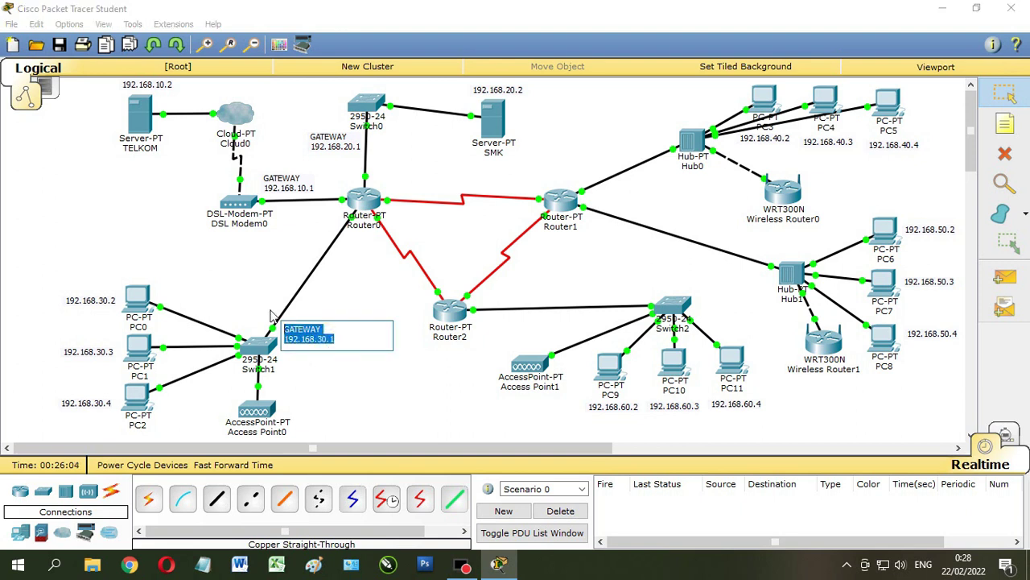
click(358, 364)
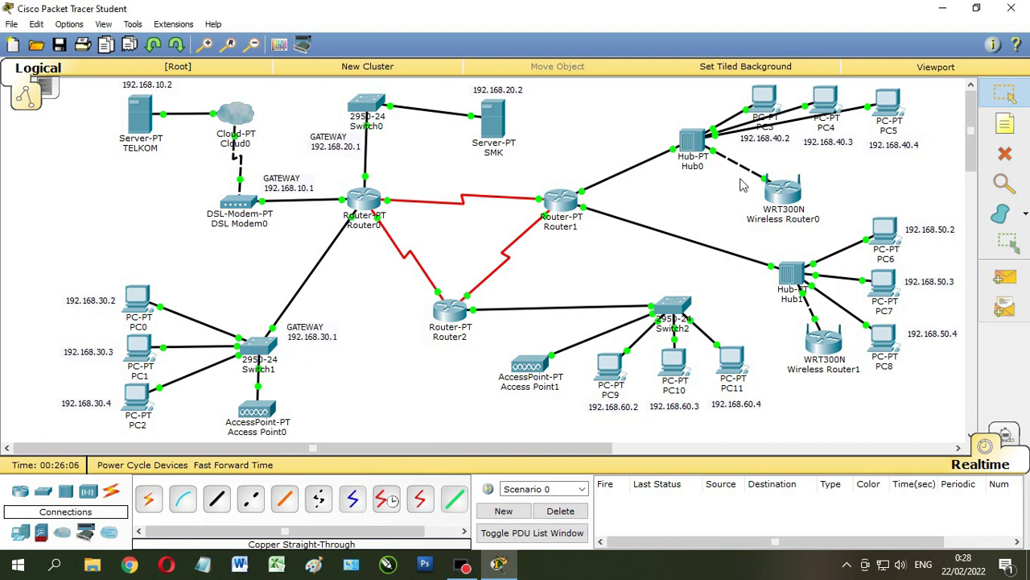
Add a two-line note "GATEWAY 192.168.40.1" from the copied text and place it beside Hub0, above its link to Router1.
click(1004, 124)
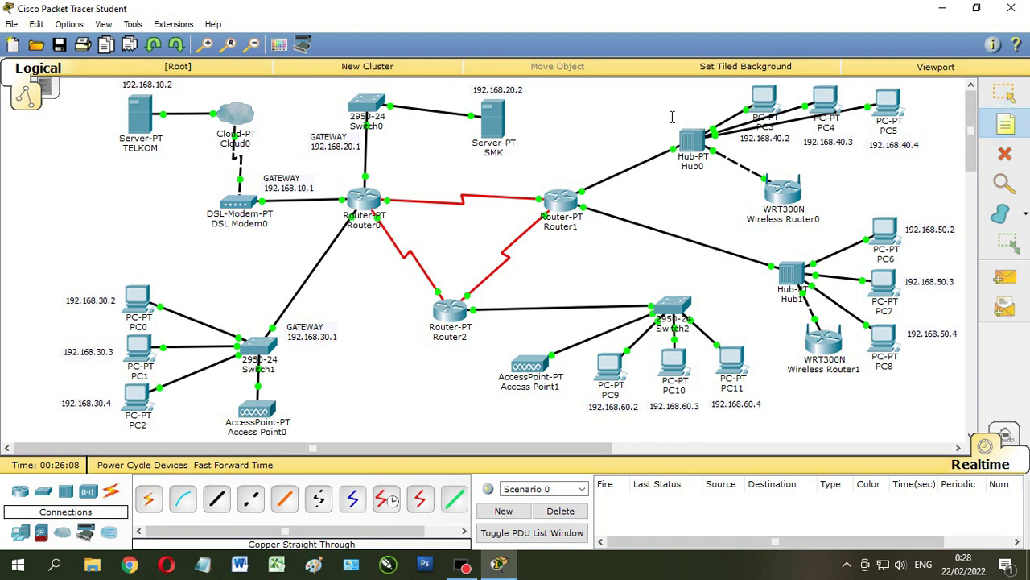
click(650, 114)
key(ctrl+v)
drag(682, 131, 690, 133)
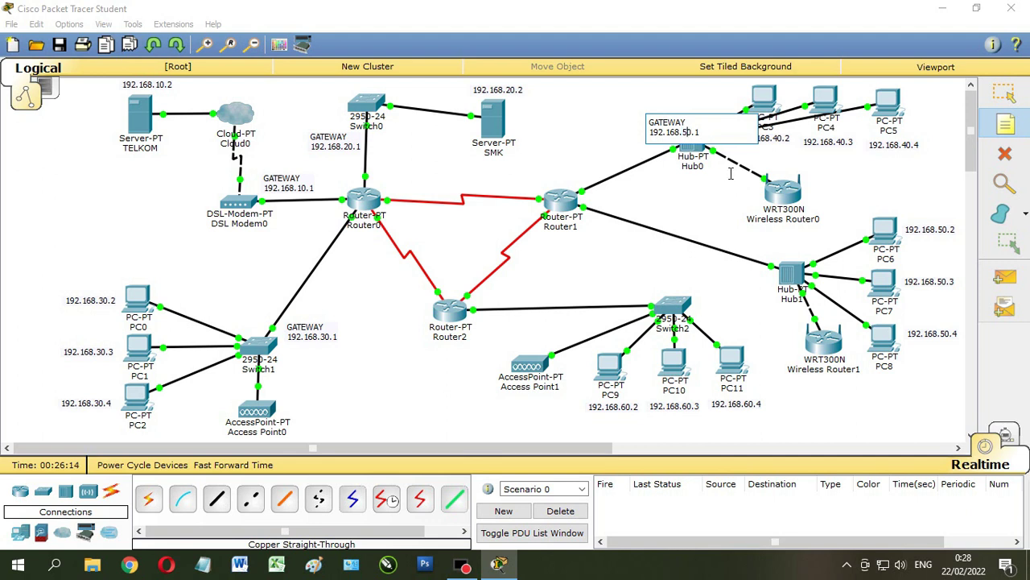
key(Escape)
drag(668, 125, 630, 117)
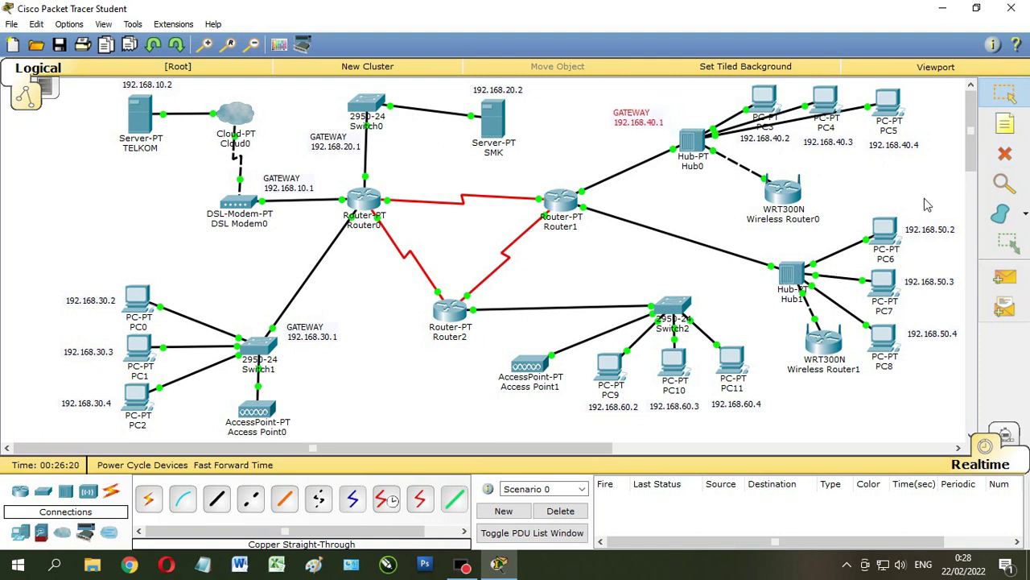
Add a two-line note "GATEWAY 192.168.50.1" near Hub1, reusing the copied gateway text.
click(1005, 123)
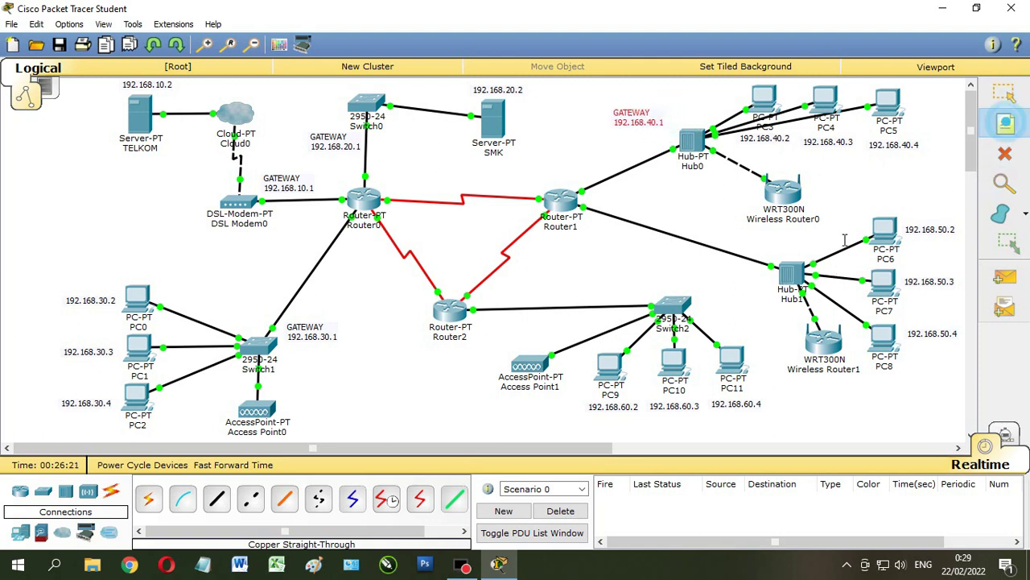
click(736, 278)
key(ctrl+v)
click(763, 298)
key(BackSpace)
text(5)
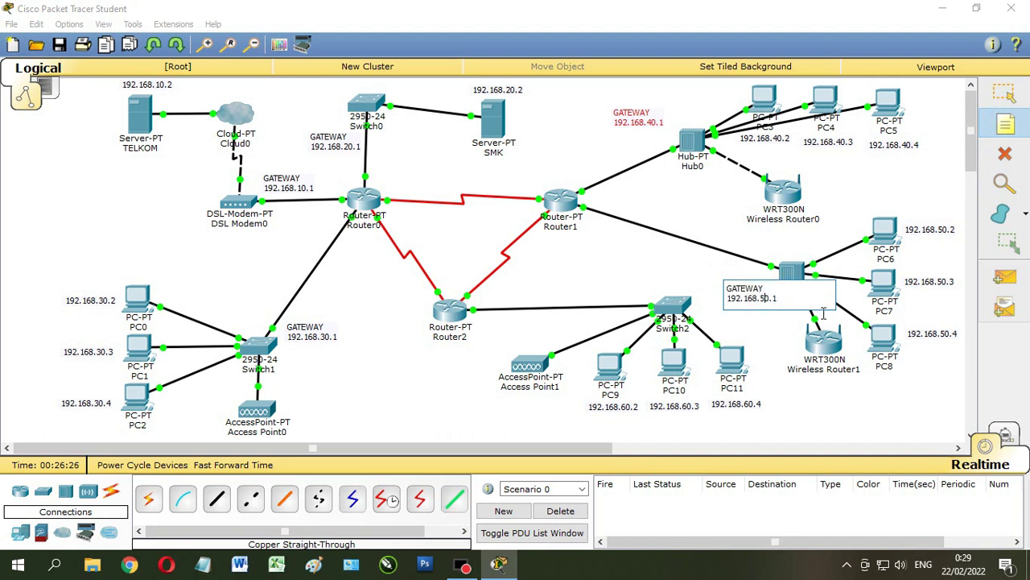
Move the 192.168.50.1 gateway note just above Hub1's link to Router1 and shift Hub1 slightly down.
click(1005, 93)
click(760, 287)
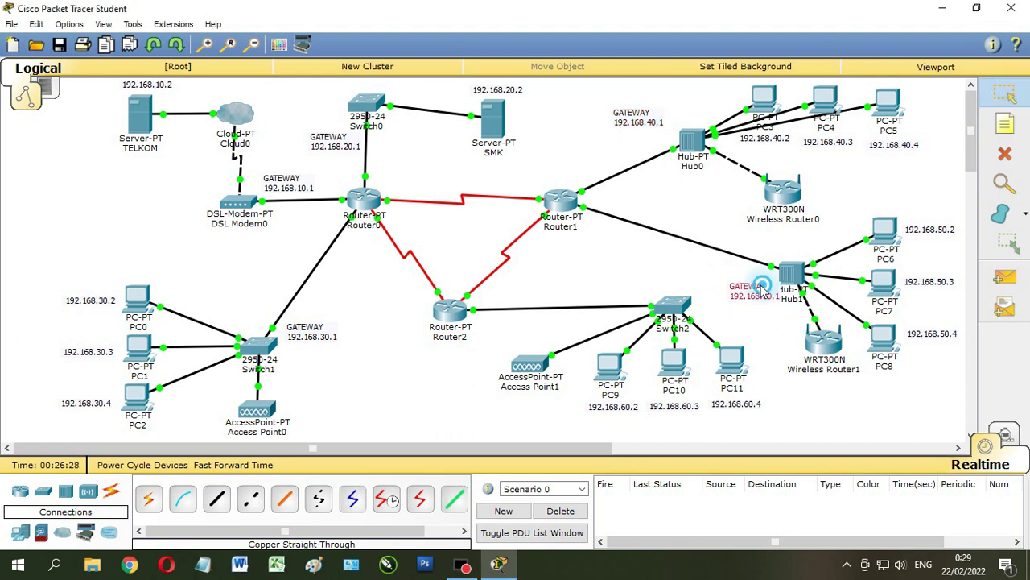
drag(761, 288, 798, 292)
drag(792, 248, 773, 262)
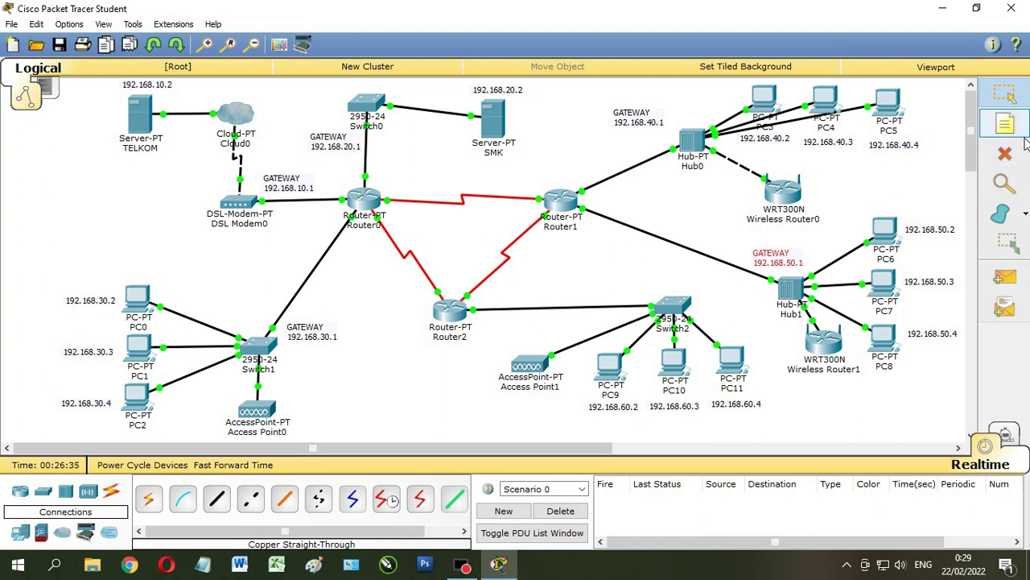
Add a two-line note "GATEWAY 192.168.60.1" and place it beside Switch2, above its link to Router2.
key(n)
click(615, 295)
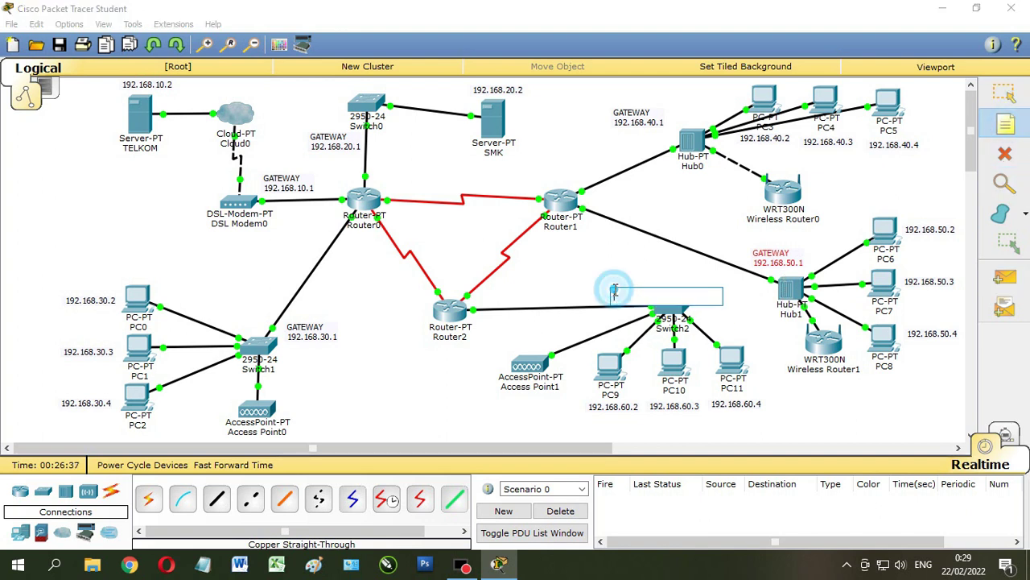
text(GATEWAY 192.168.60.1)
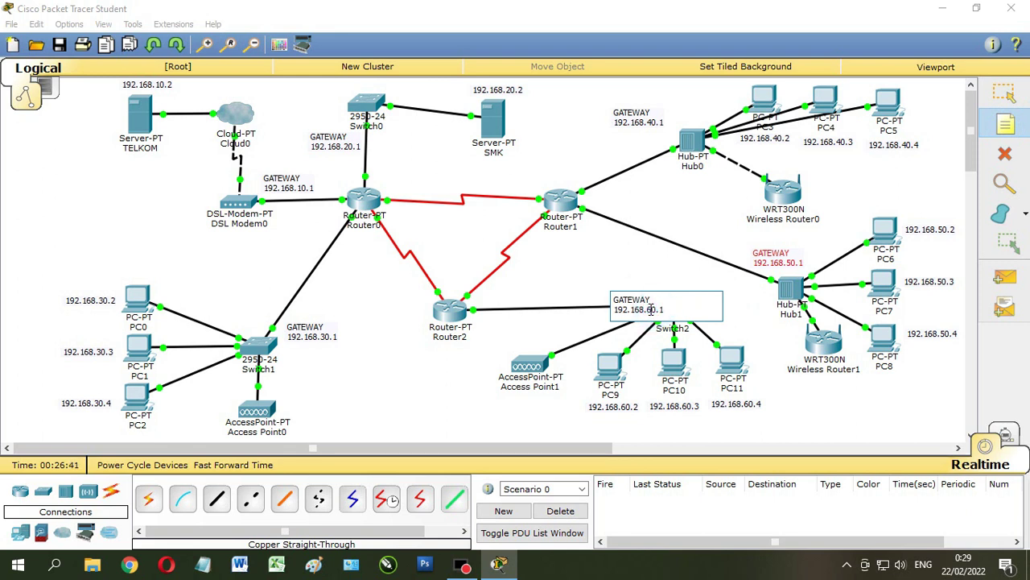
key(Escape)
drag(649, 307, 642, 291)
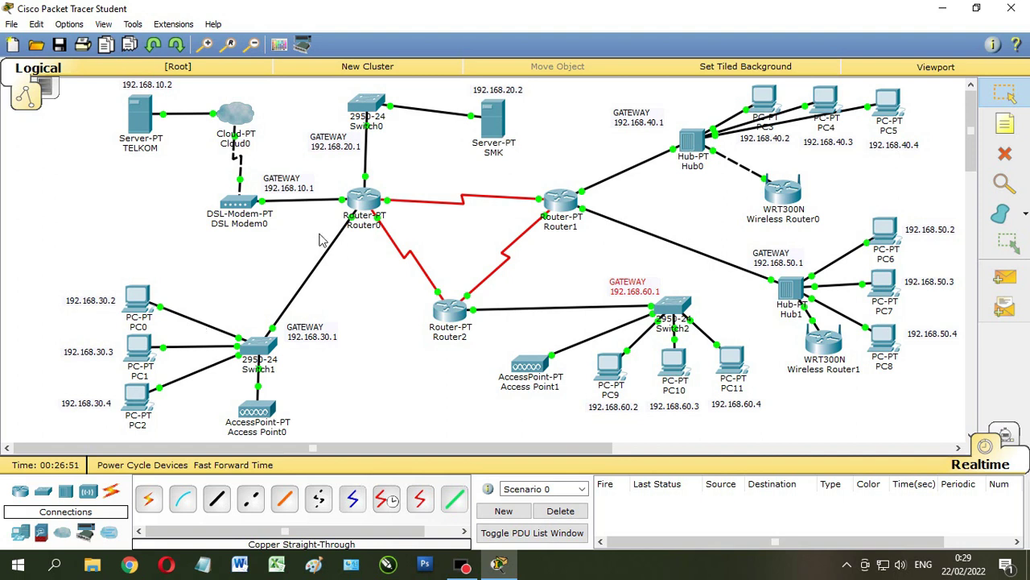
Check the IP addresses configured on Router0's Serial2/0 and Serial3/0 interfaces.
mouse_move(382, 214)
click(374, 201)
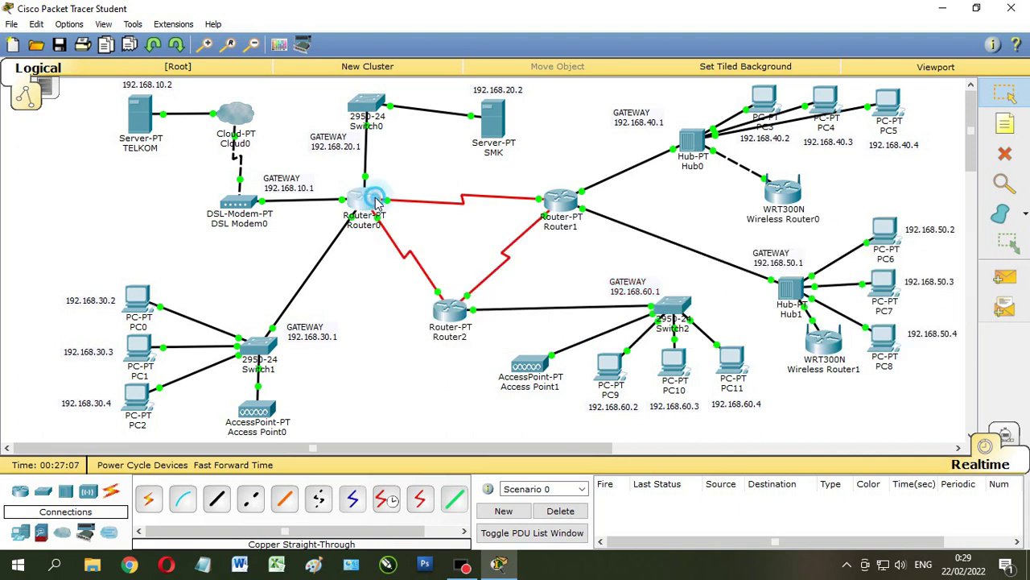
click(359, 277)
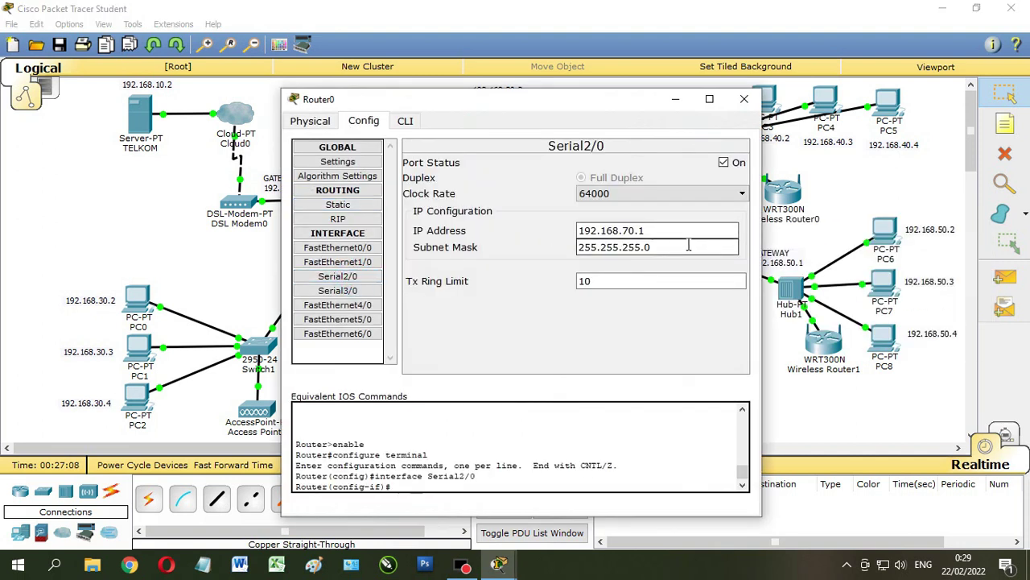
click(337, 290)
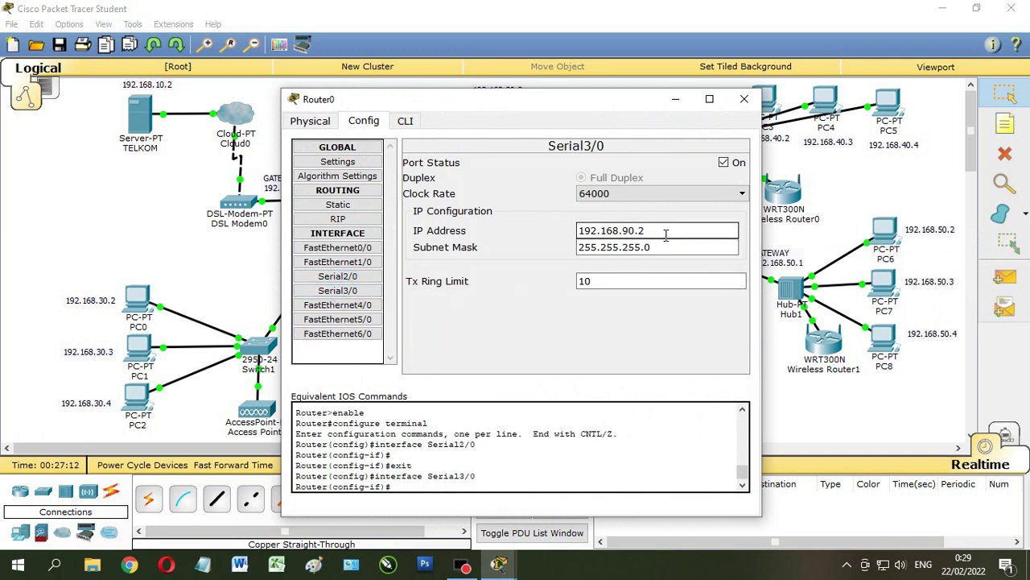
click(743, 99)
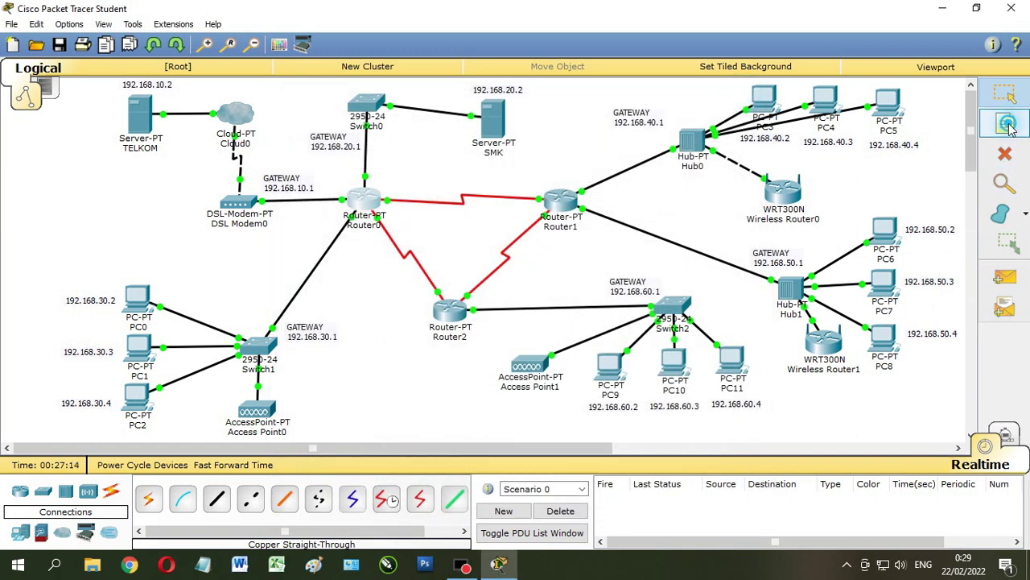
Add a two-line note "SERIAL2 192.168.70.1" and place it beside Router0, above its serial link to Router1.
click(1008, 125)
click(399, 183)
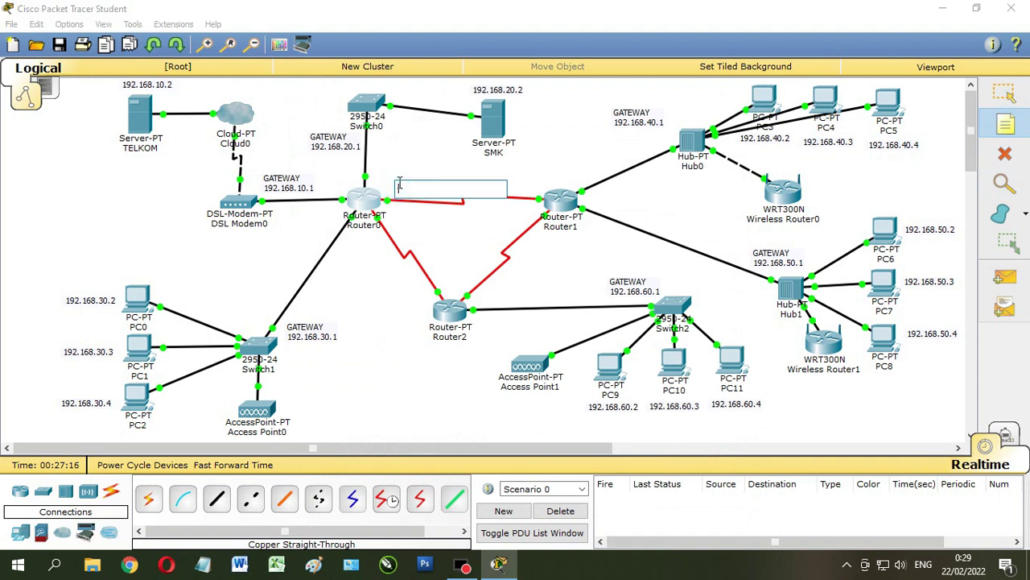
text(SERIAL)
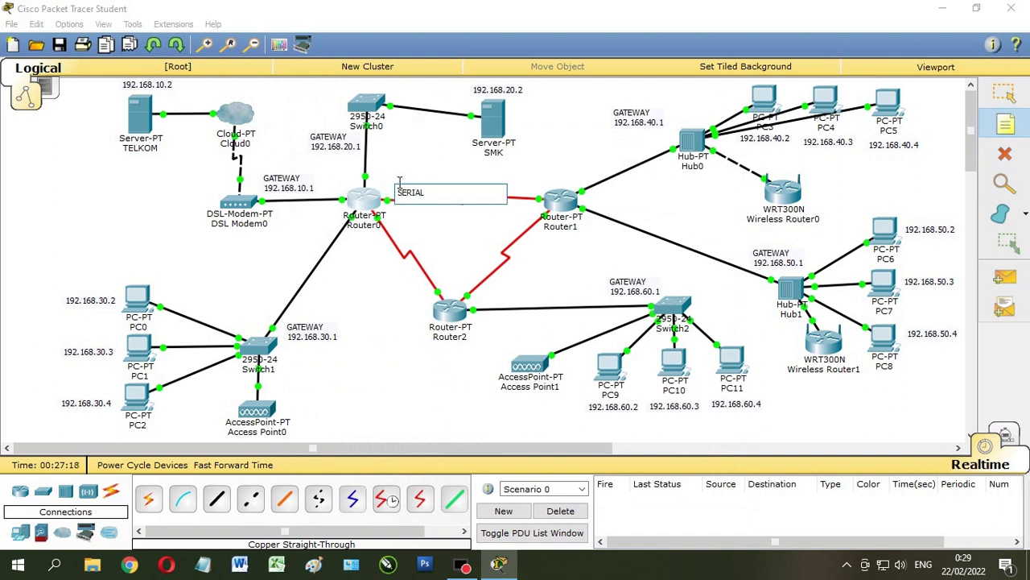
text(2)
key(Return)
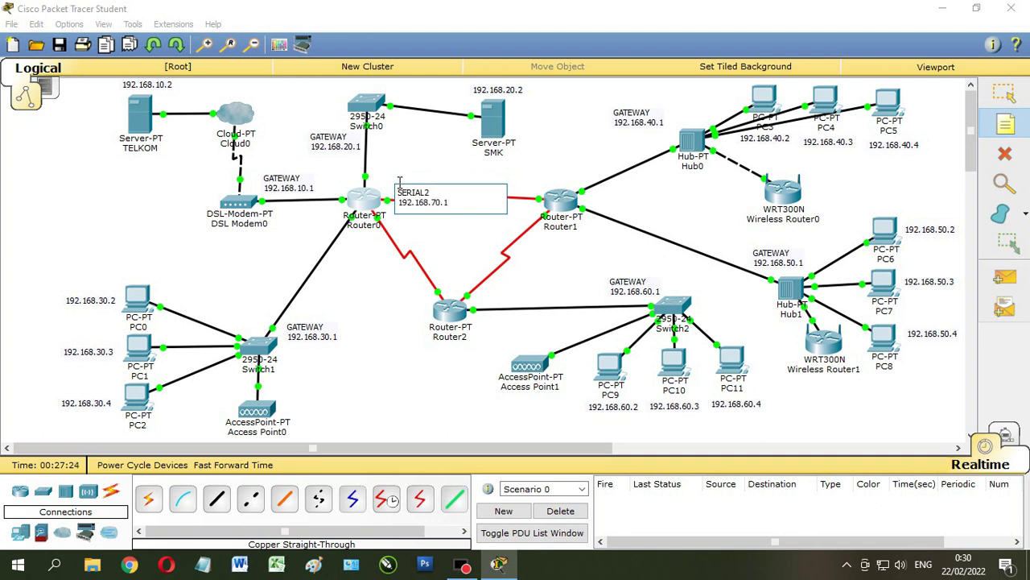
click(1005, 93)
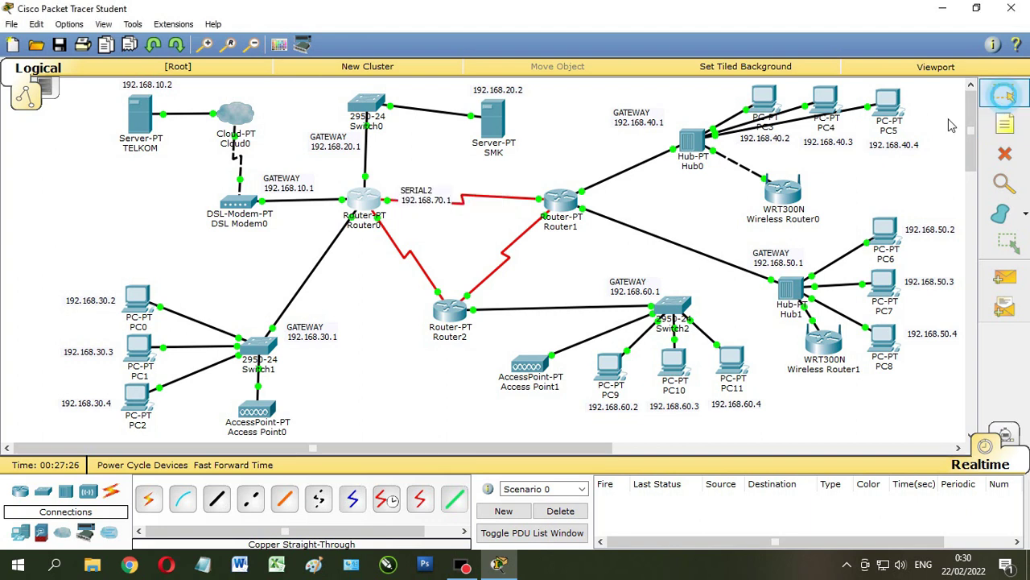
click(411, 193)
drag(410, 193, 399, 182)
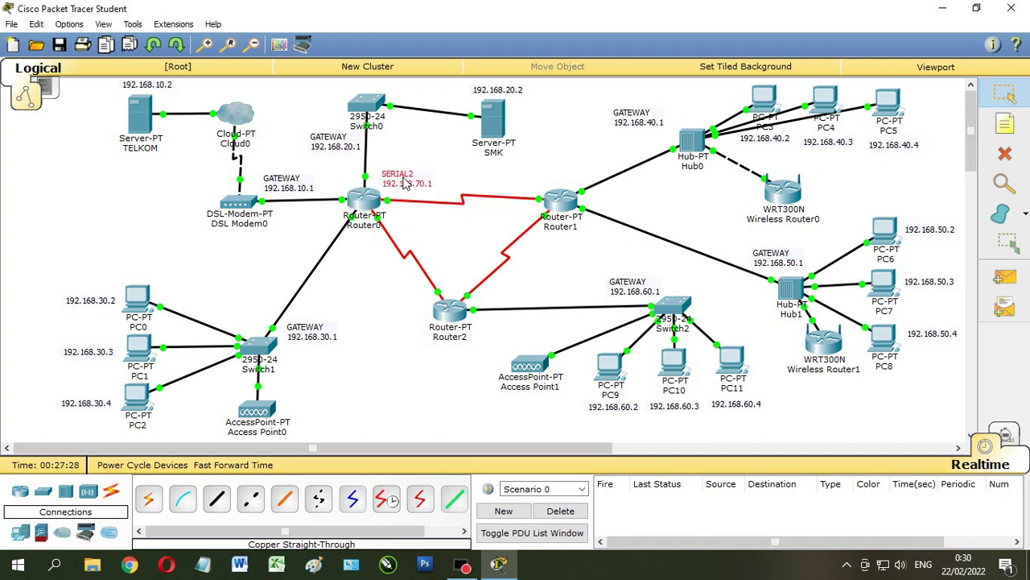
Copy the text of Router0's SERIAL2 note into a new note below Router0.
click(407, 186)
drag(440, 185, 362, 162)
key(ctrl+c)
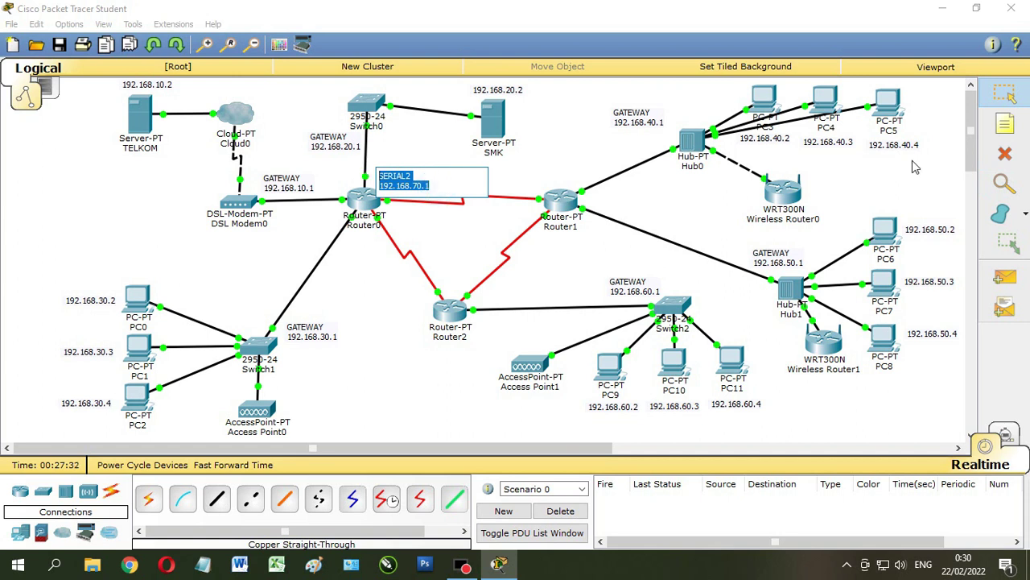
click(1005, 122)
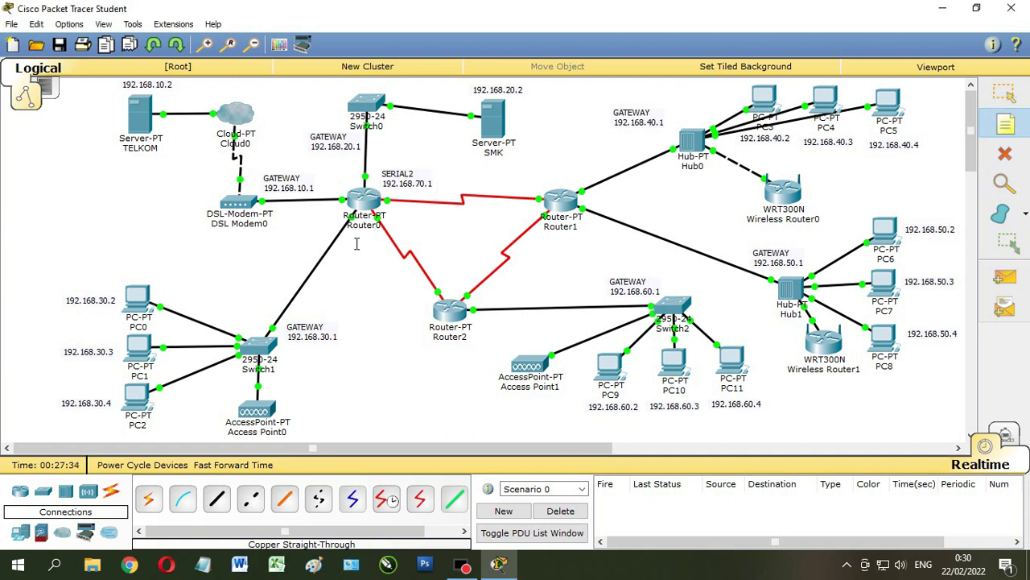
click(357, 244)
key(ctrl+v)
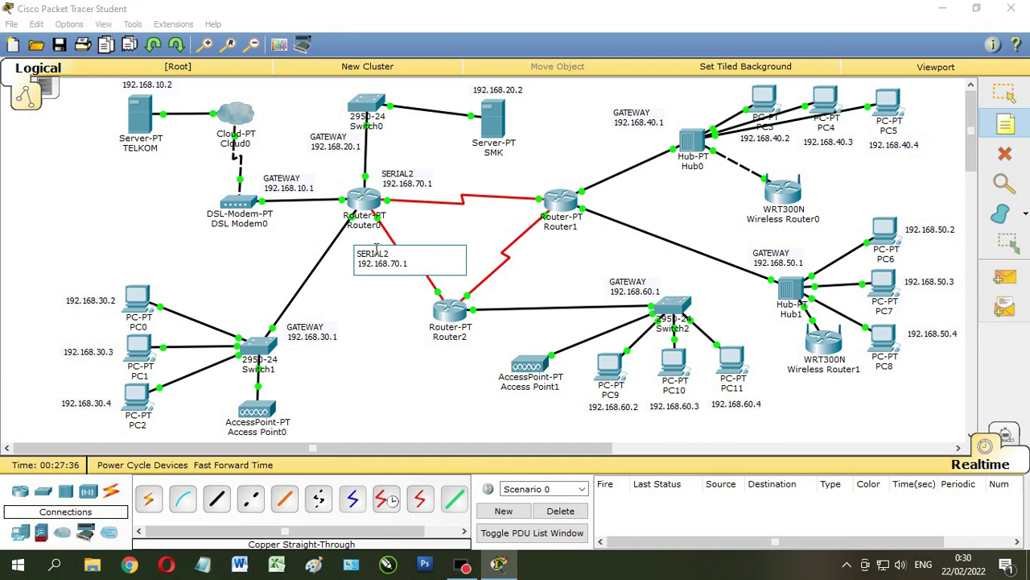
Change the new note's text to "SERIAL3 192.168.90.2" and place it beside the serial link between Router0 and Router2.
drag(384, 253, 391, 253)
text(3)
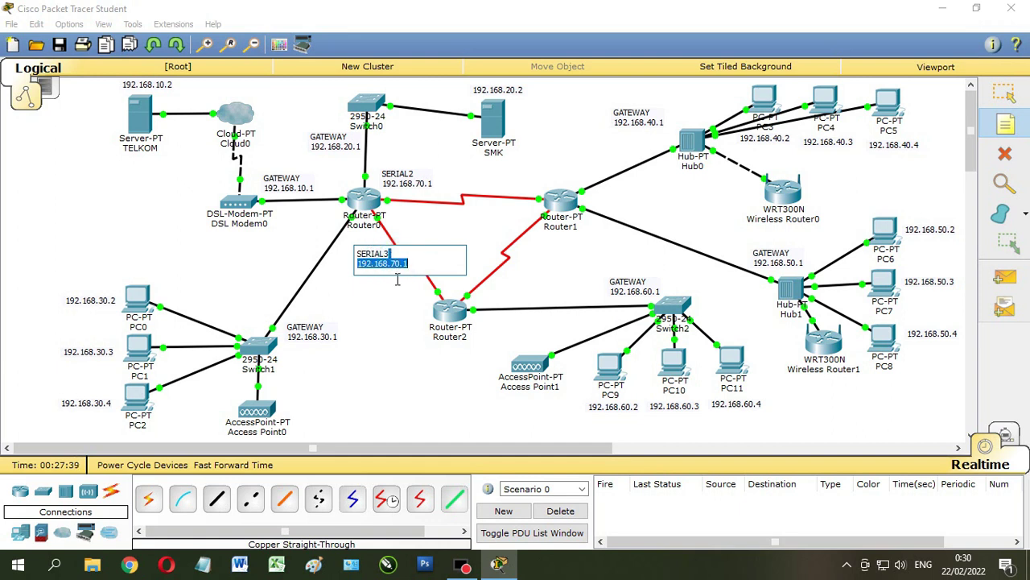
double_click(393, 265)
click(394, 264)
double_click(394, 264)
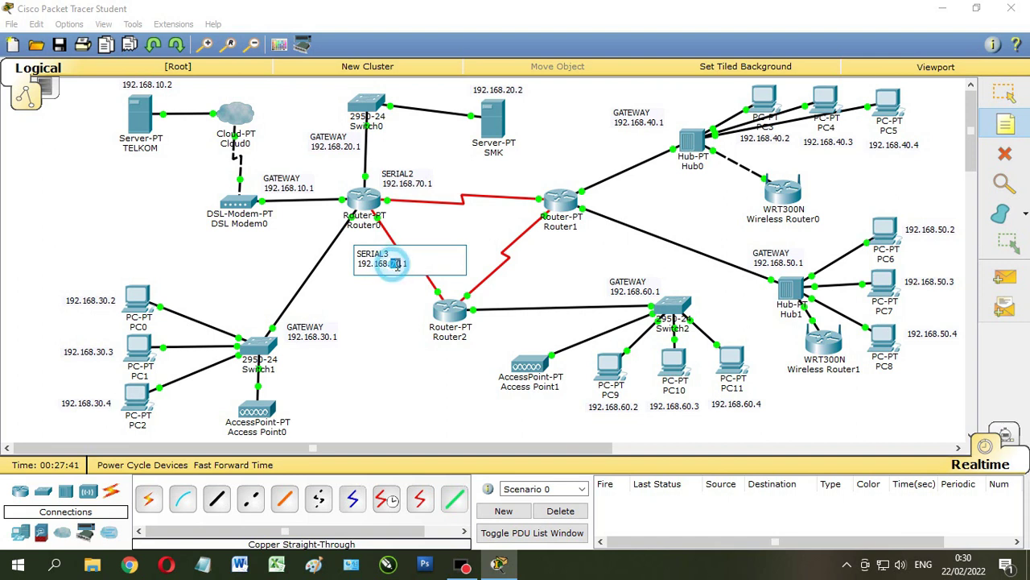
click(398, 264)
drag(397, 264, 391, 264)
text(9)
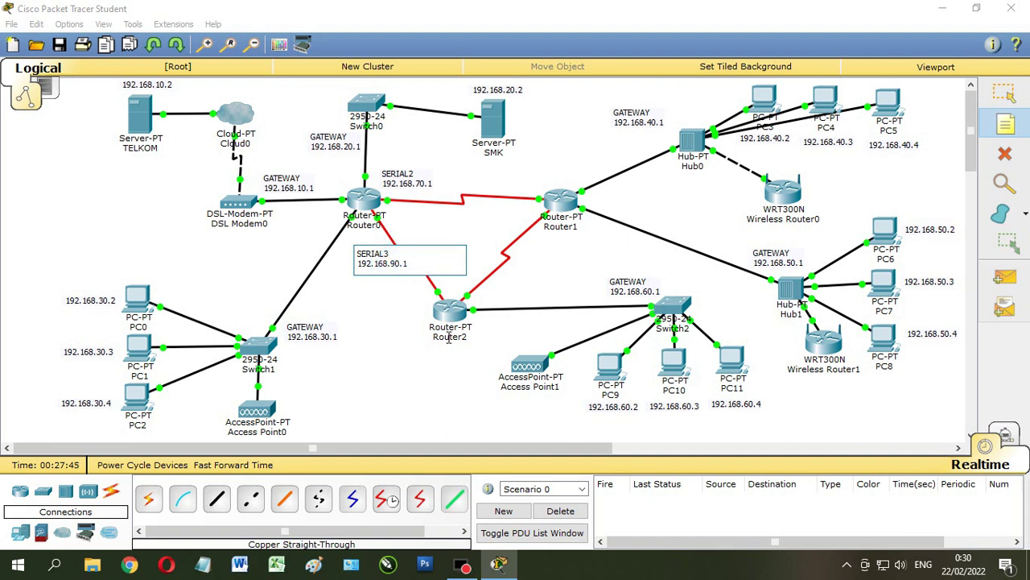
drag(416, 266, 406, 264)
click(1011, 101)
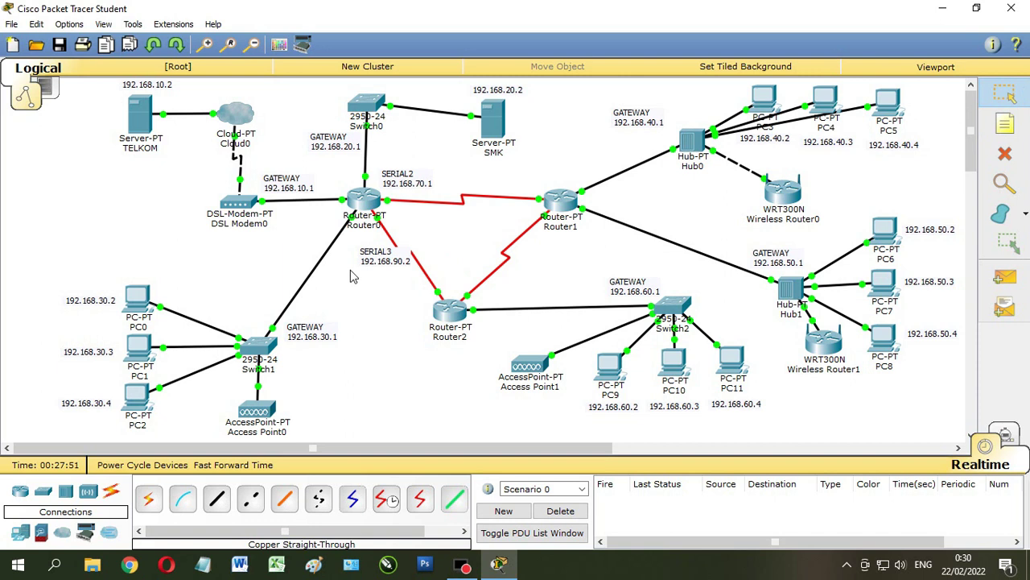
drag(362, 258, 405, 236)
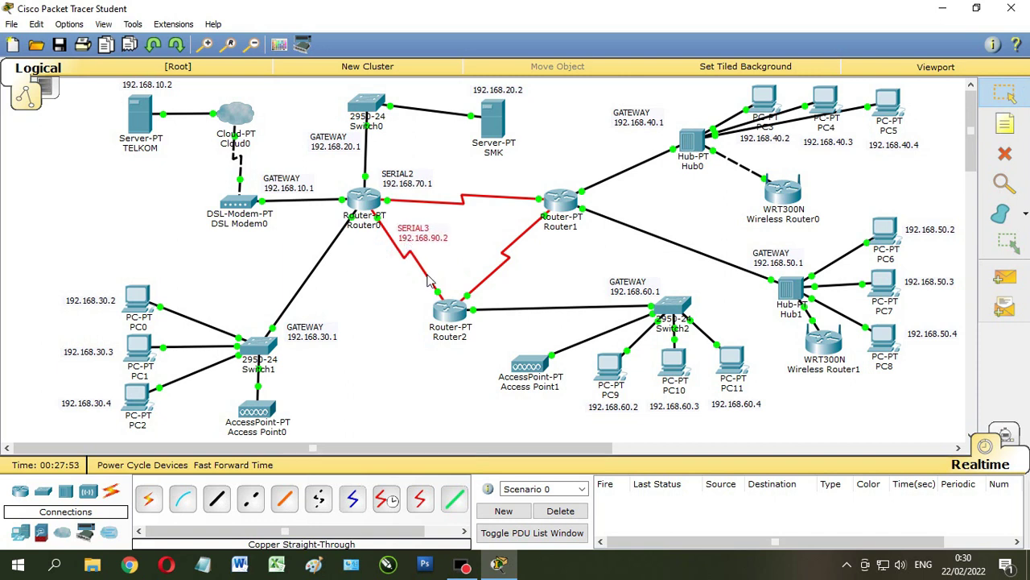
Add a two-line note "SERIAL3 192.168.70.2" from the copied text and place it above Router1's serial link to Router0.
click(1003, 123)
click(516, 181)
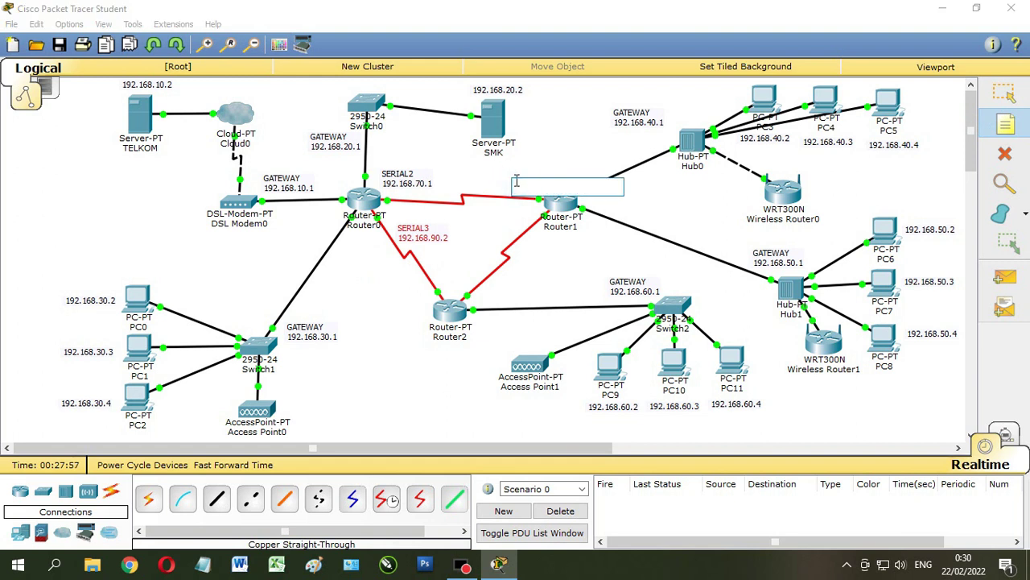
key(ctrl+v)
drag(515, 190, 548, 193)
click(546, 186)
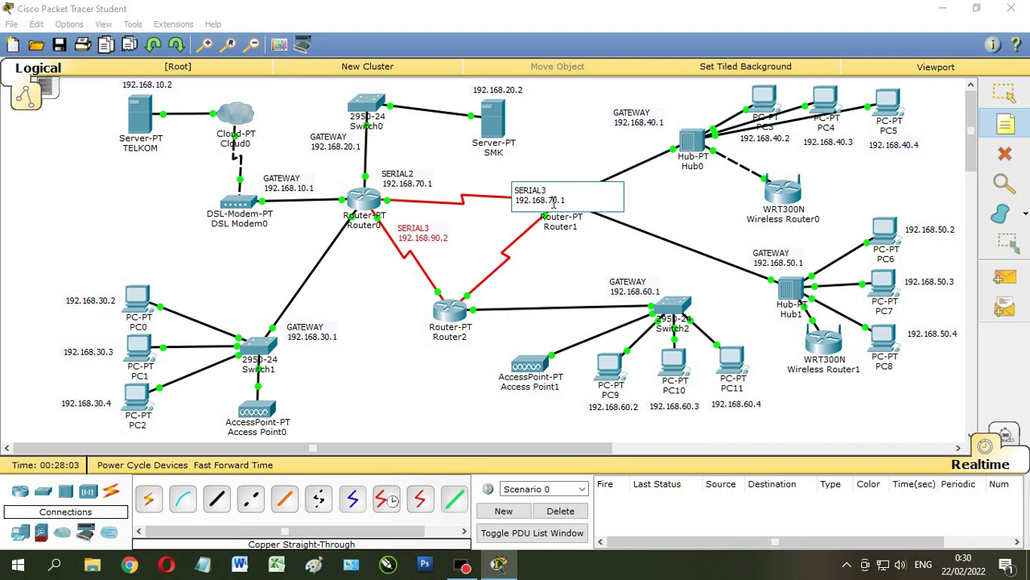
drag(561, 200, 565, 201)
click(1004, 93)
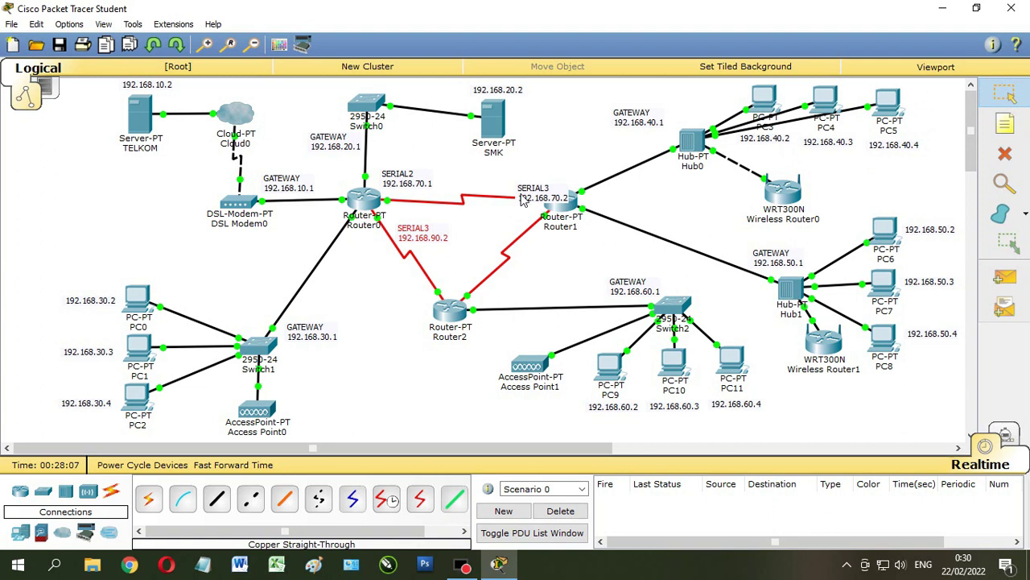
drag(525, 200, 524, 181)
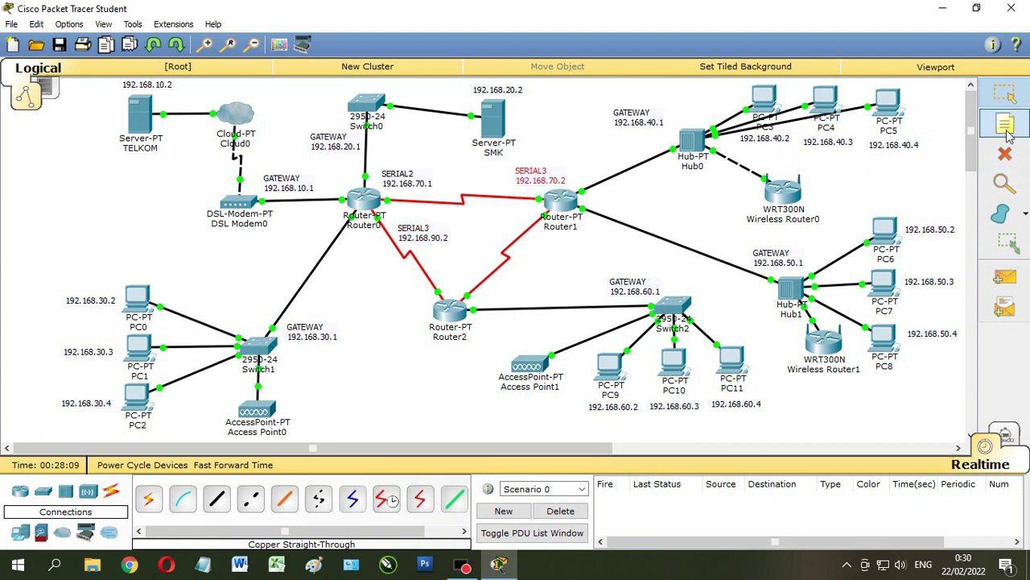
Add a two-line note "SERIAL2 192.168.80.1" from the copied text and place it below Router1, beside its serial link to Router2.
key(n)
click(544, 242)
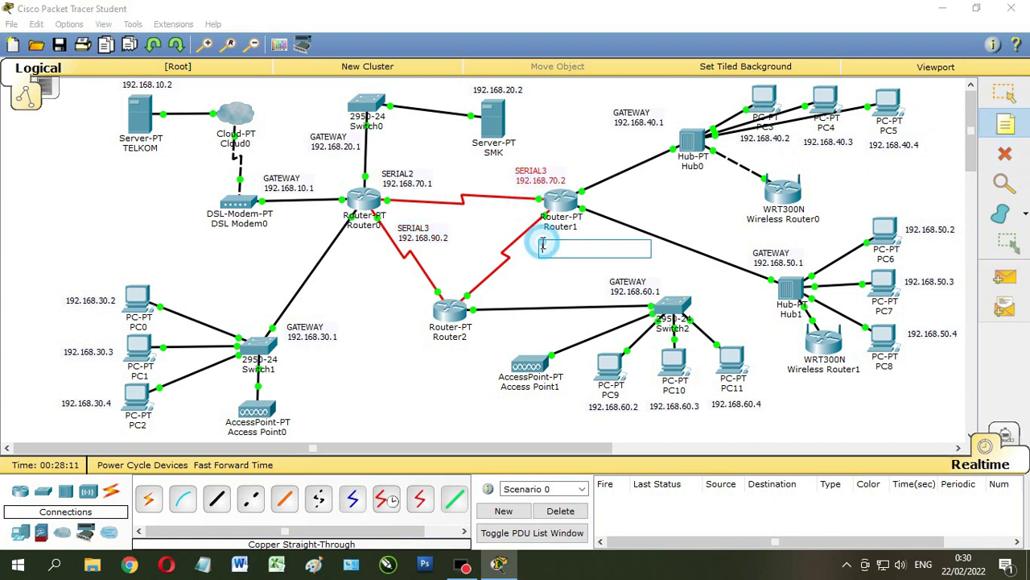
key(ctrl+v)
double_click(580, 265)
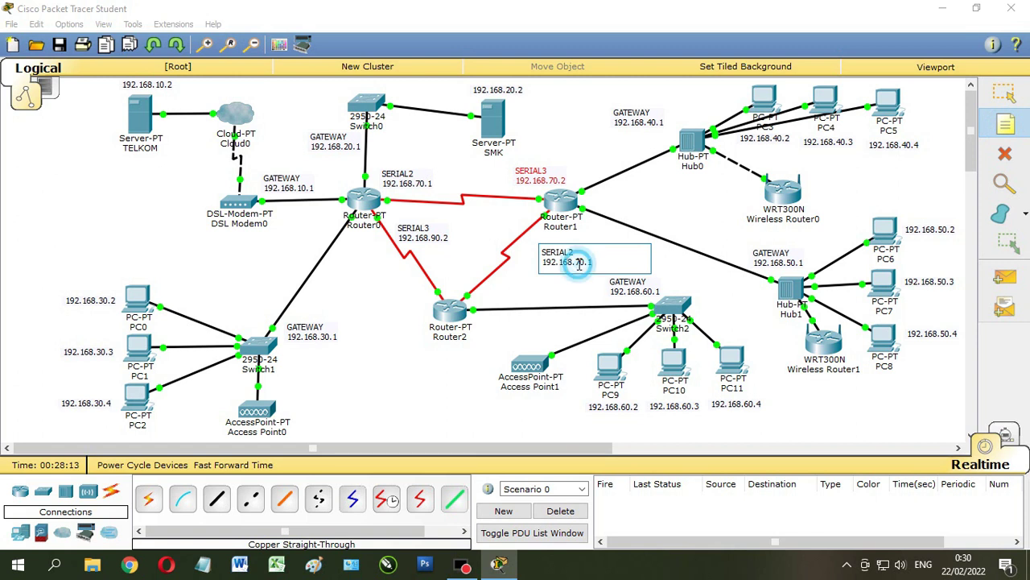
text(80)
key(Escape)
click(554, 256)
drag(551, 256, 546, 251)
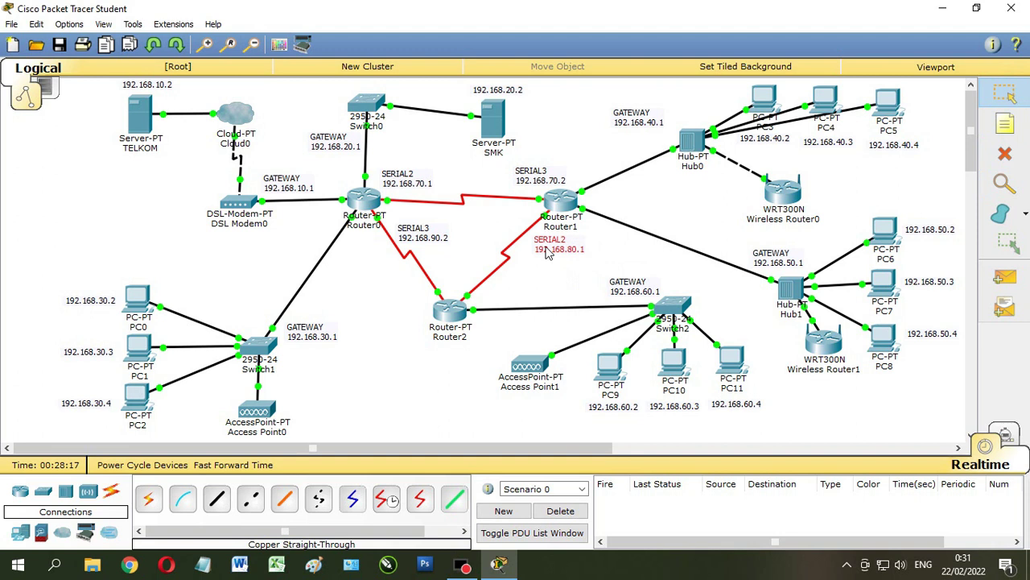
Add a two-line note "SERIAL3 192.168.80.2" from the copied text and place it above Router2, beside its serial link to Router1.
click(1009, 129)
click(486, 292)
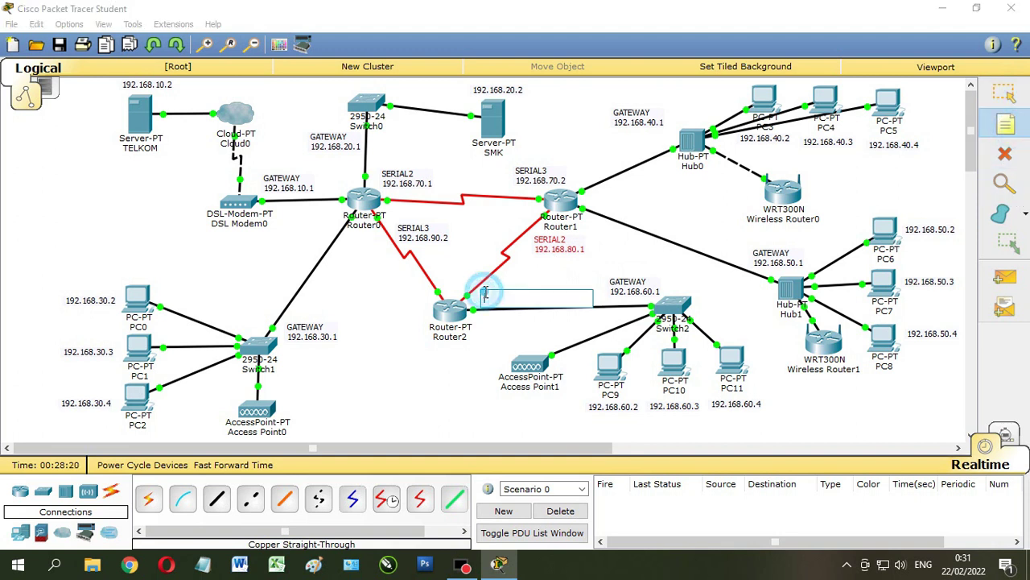
text(SERIAL2 192.168.70.1)
drag(512, 300, 520, 300)
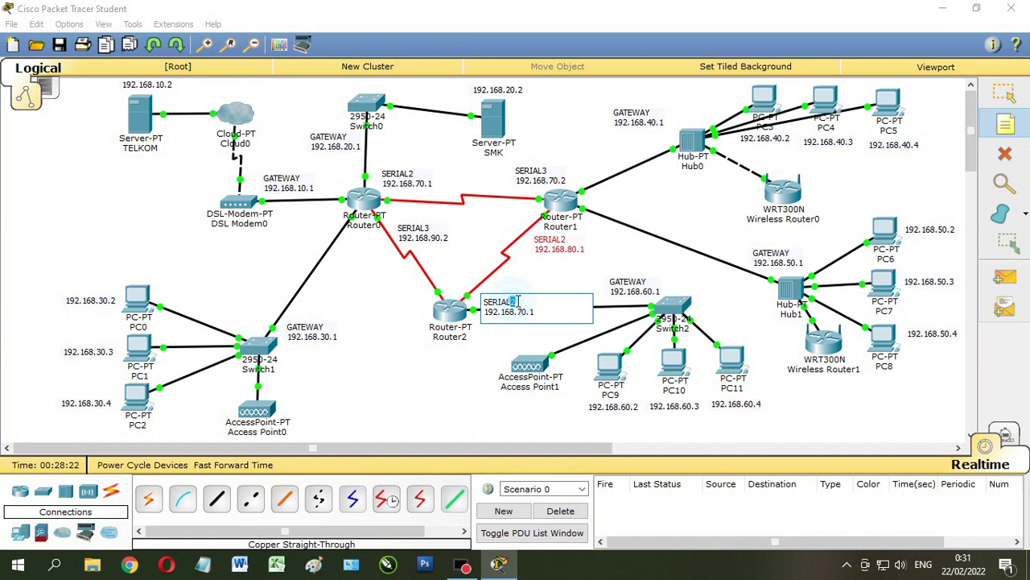
text(3)
drag(525, 314, 519, 314)
text(8)
drag(535, 314, 529, 314)
text(2)
drag(534, 314, 530, 315)
click(1005, 93)
drag(494, 310, 502, 298)
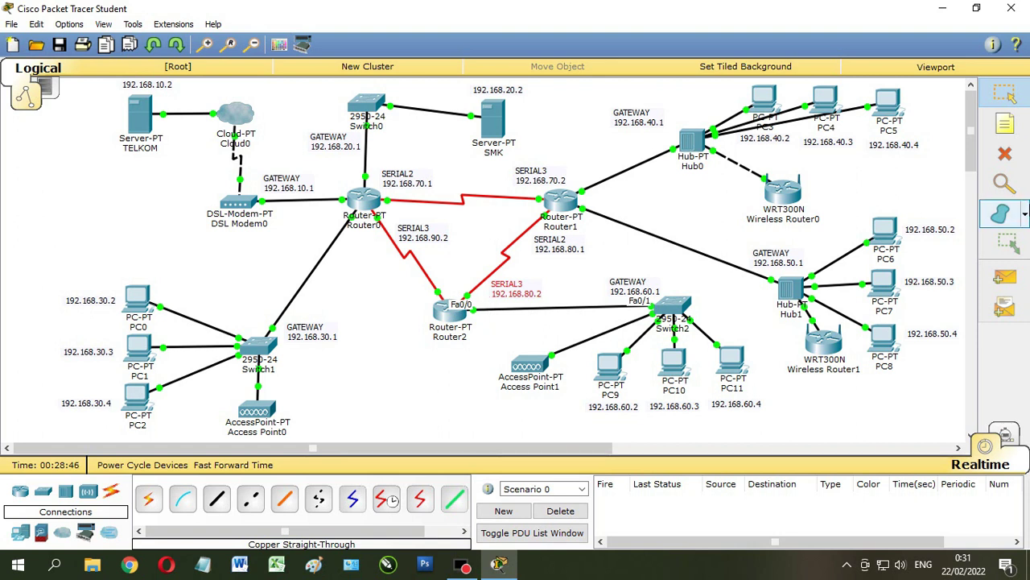
Add a two-line note "SERIAL2 192.168.90.1" from the copied text and place it beside Router2, near its serial link to Router0.
click(1005, 123)
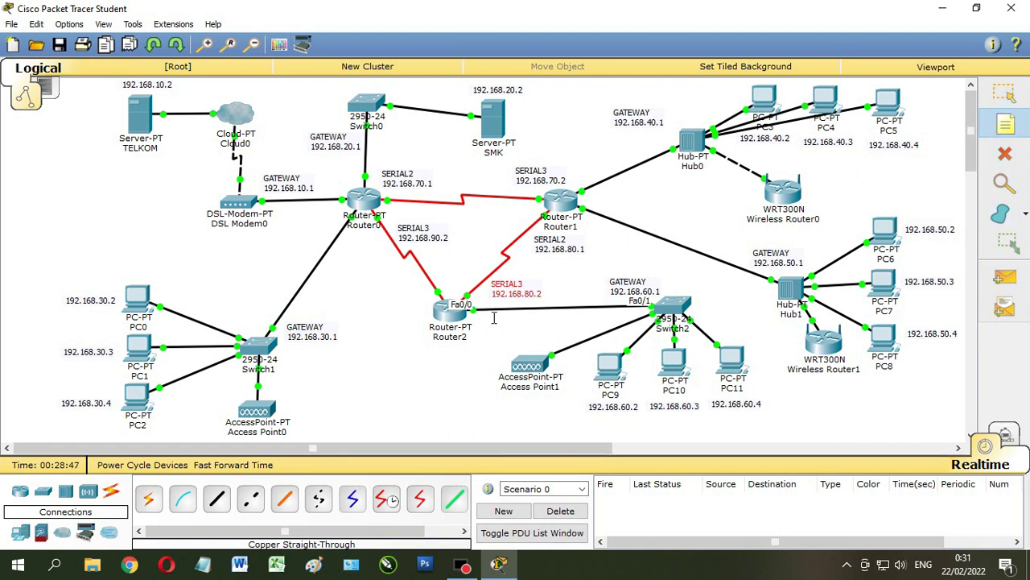
click(400, 293)
text(SERIAL2 192.168.70.1)
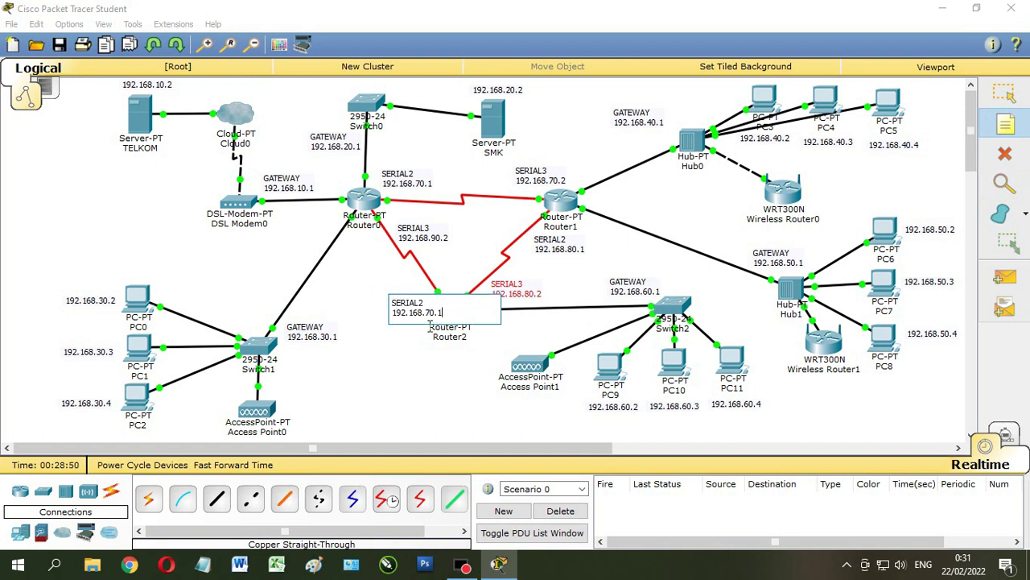
drag(426, 314, 431, 317)
key(Escape)
drag(401, 307, 382, 298)
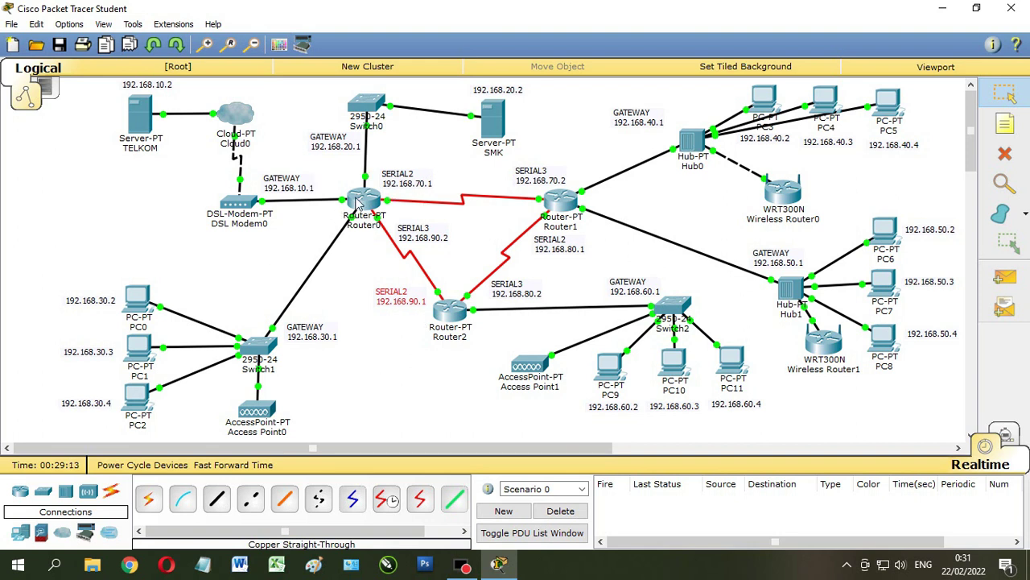
Open Router0's static routing configuration and enter network 192.168.10.0 with mask 255.255.255.0.
click(359, 206)
drag(485, 102, 689, 115)
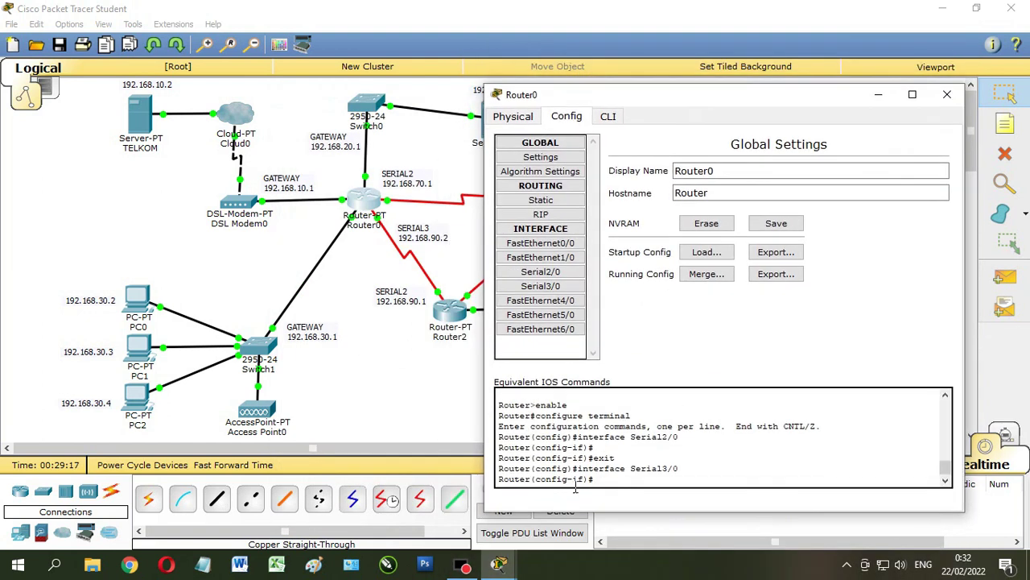
click(540, 199)
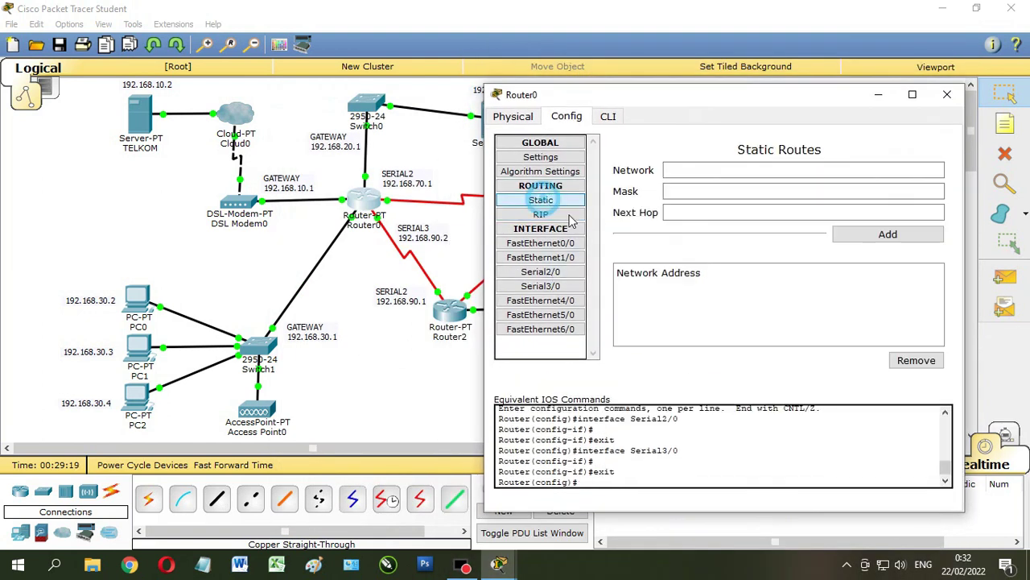
click(742, 169)
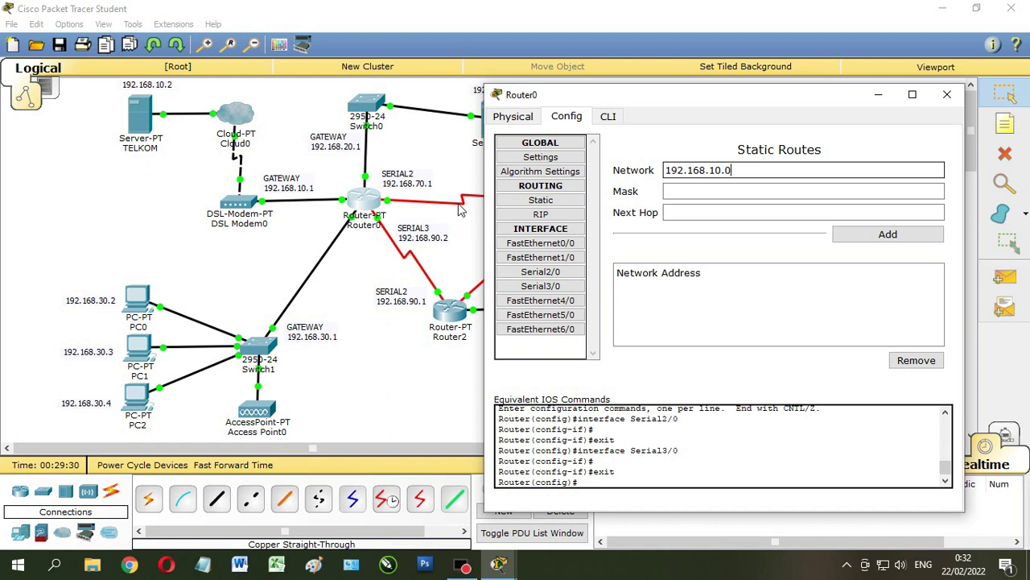
click(694, 191)
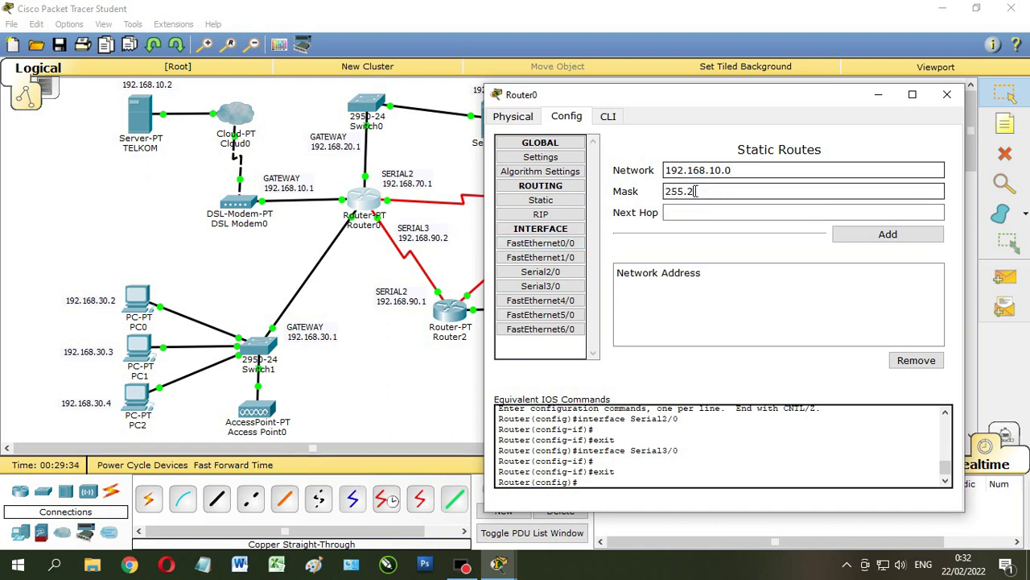
text(255.255.255.0)
click(760, 211)
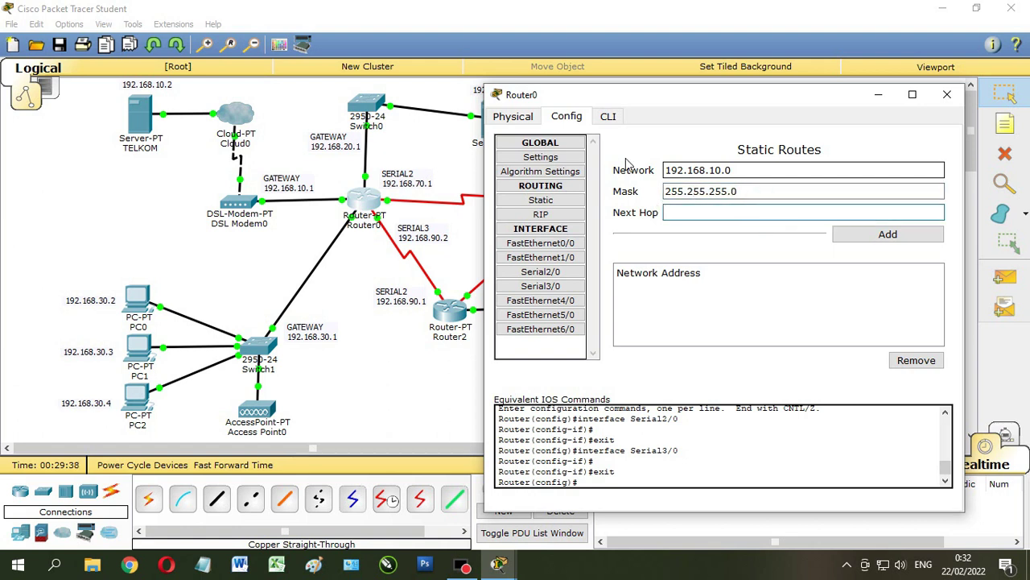
Set the next hop to 192.168.70.2 and add the static route for network 192.168.10.0 on Router0.
drag(644, 108, 290, 275)
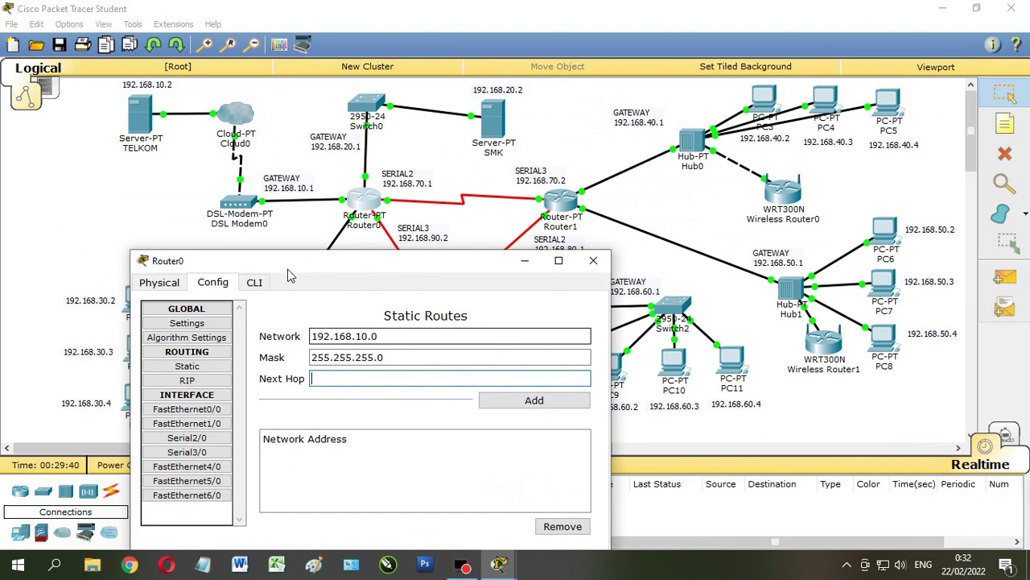
drag(379, 267, 411, 294)
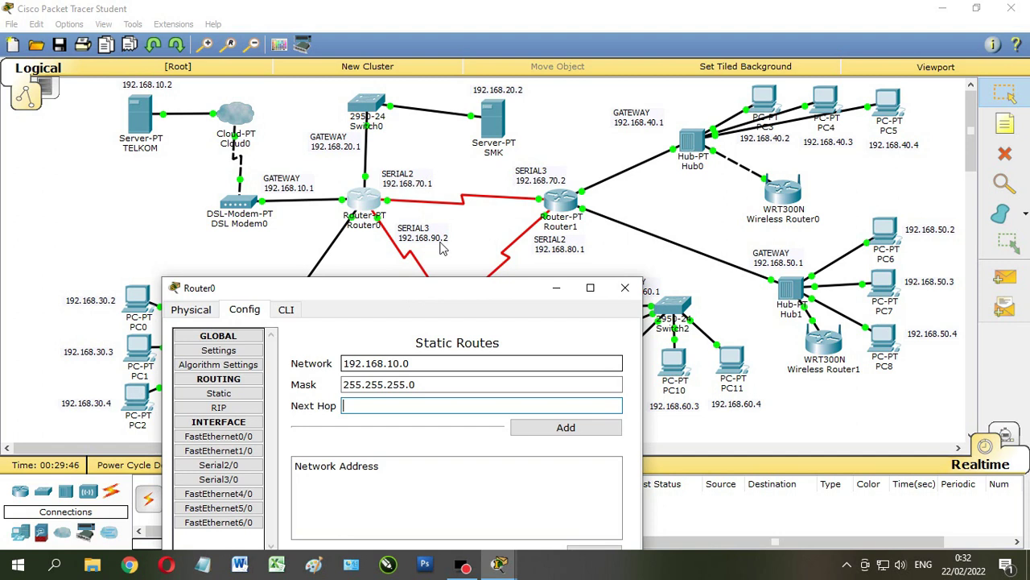
drag(426, 291, 299, 114)
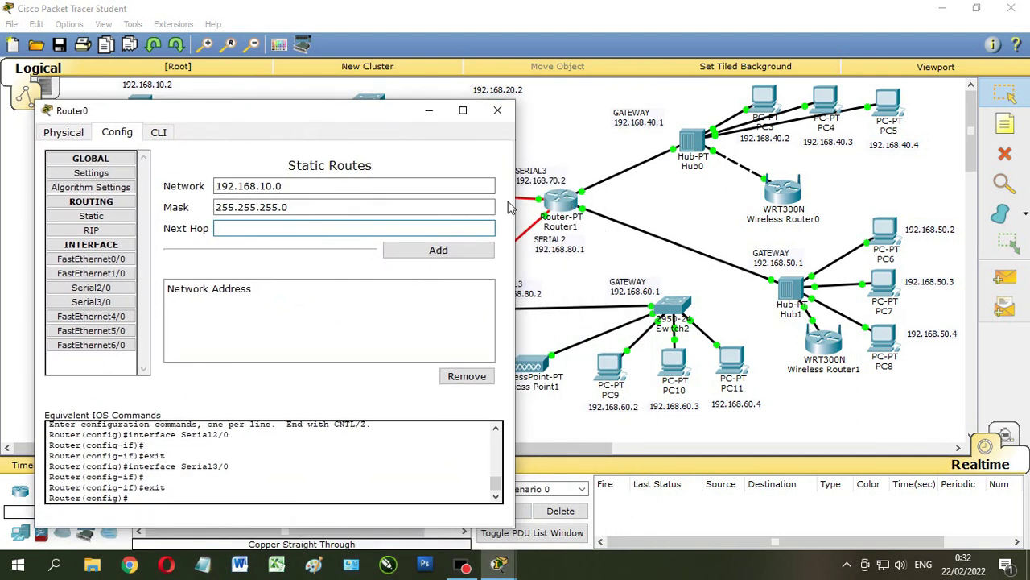
text(19)
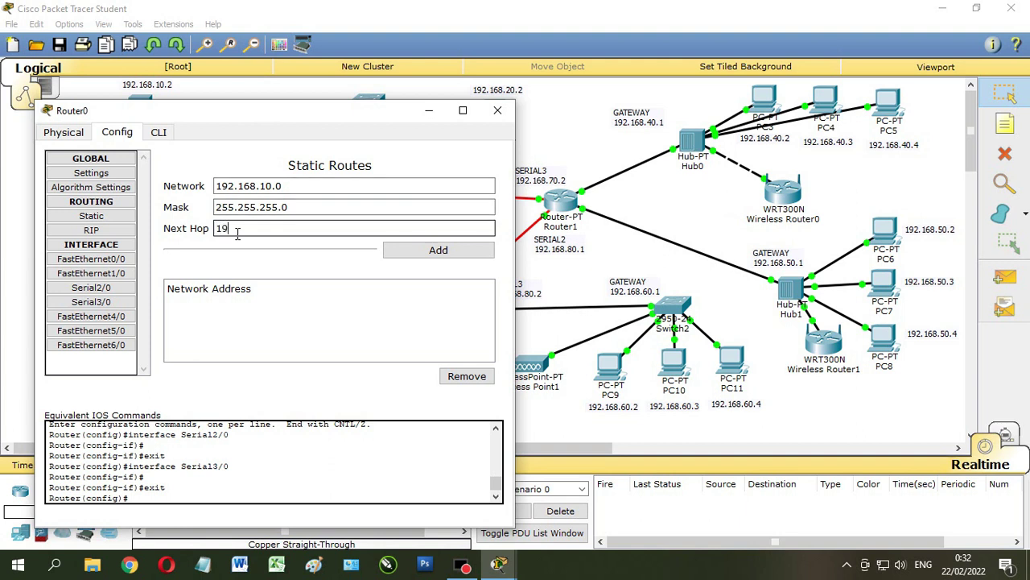
text(2.168.70.2)
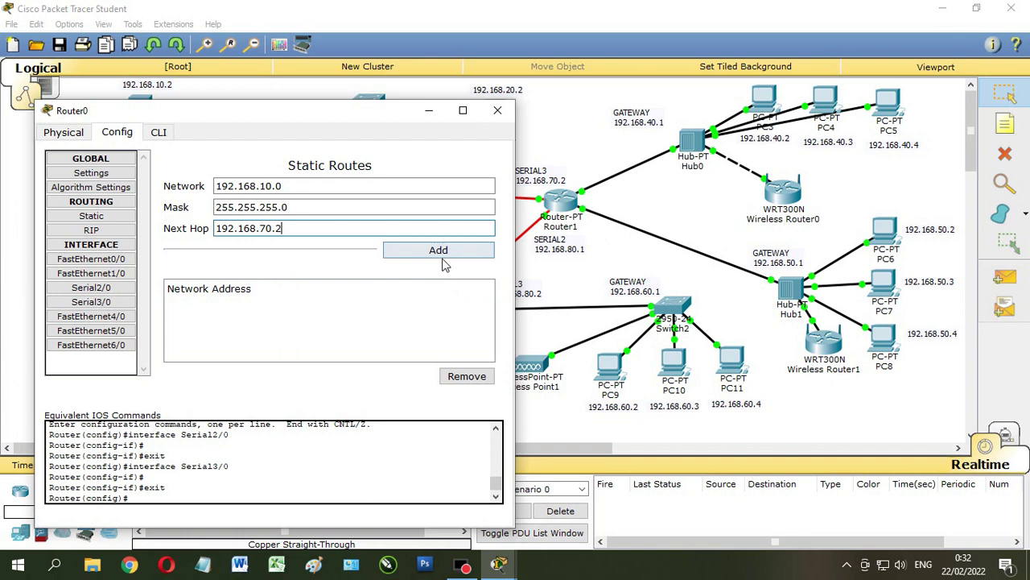
click(444, 251)
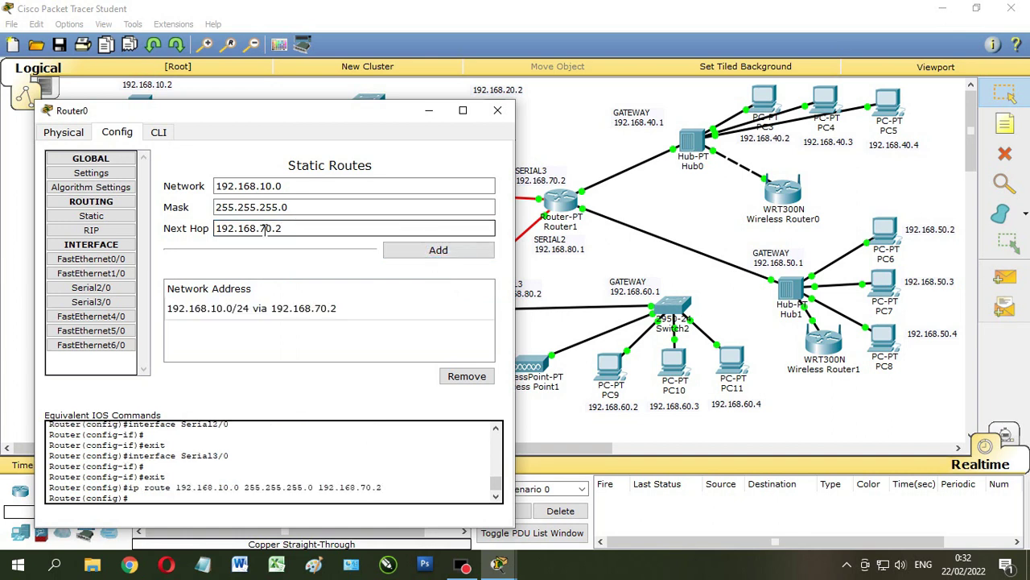
Add three more Router0 static routes for 192.168.10.0 with next hops 192.168.80.1, 192.168.80.2 and 192.168.90.1.
drag(259, 230, 297, 228)
text(80.1)
click(395, 255)
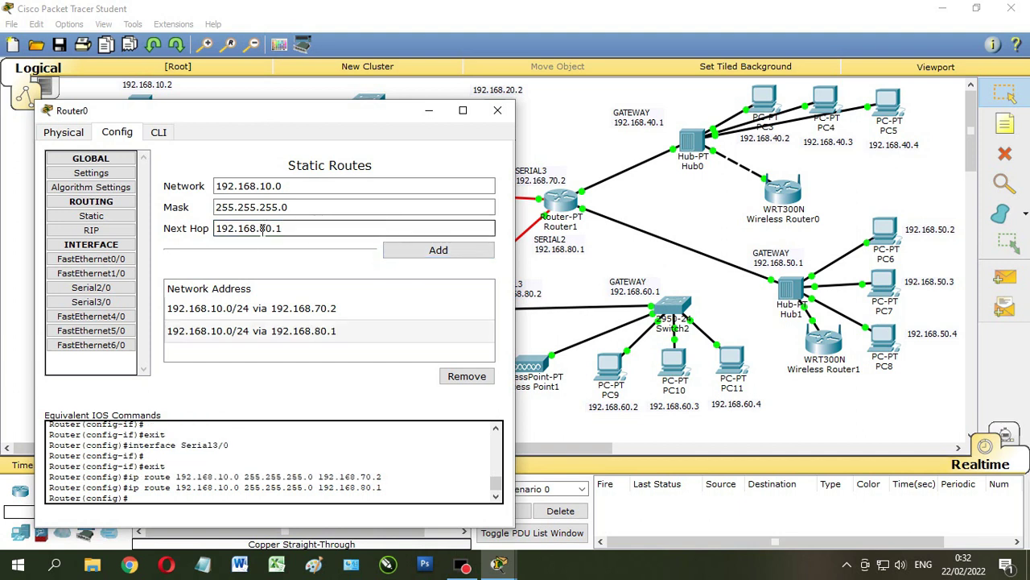
drag(259, 229, 295, 231)
text(80.)
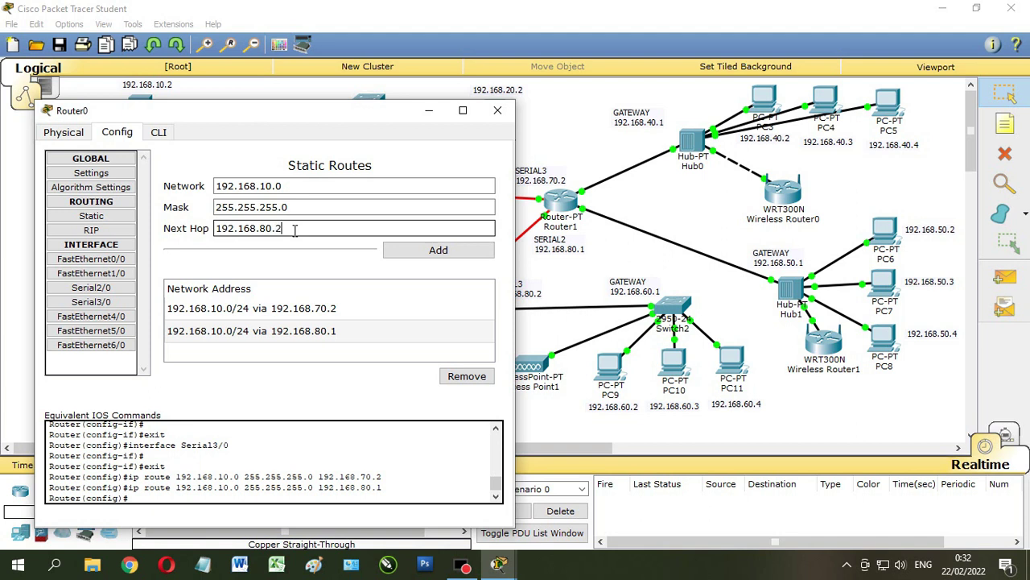
click(438, 249)
drag(260, 230, 295, 229)
text(90.1)
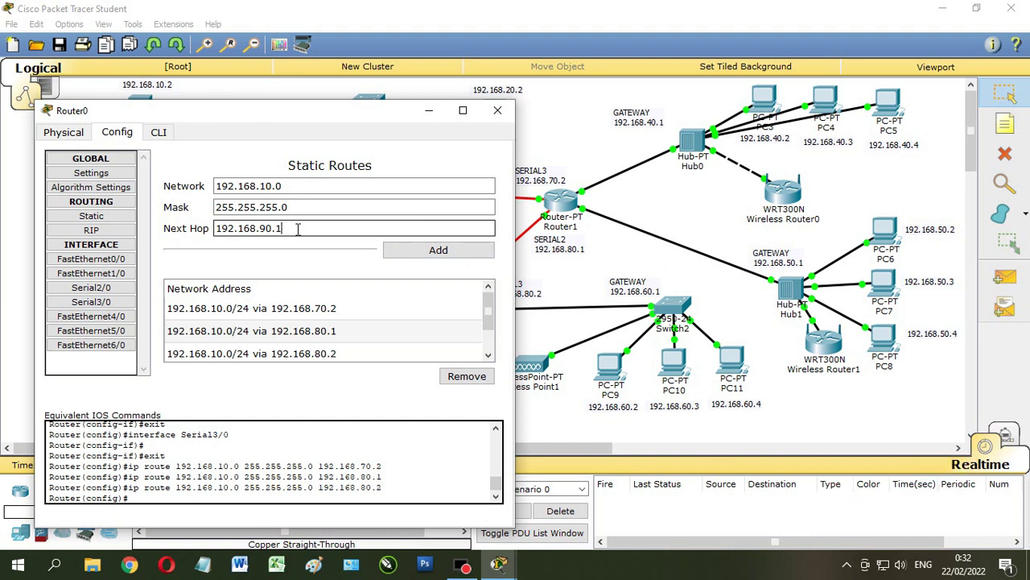
click(396, 255)
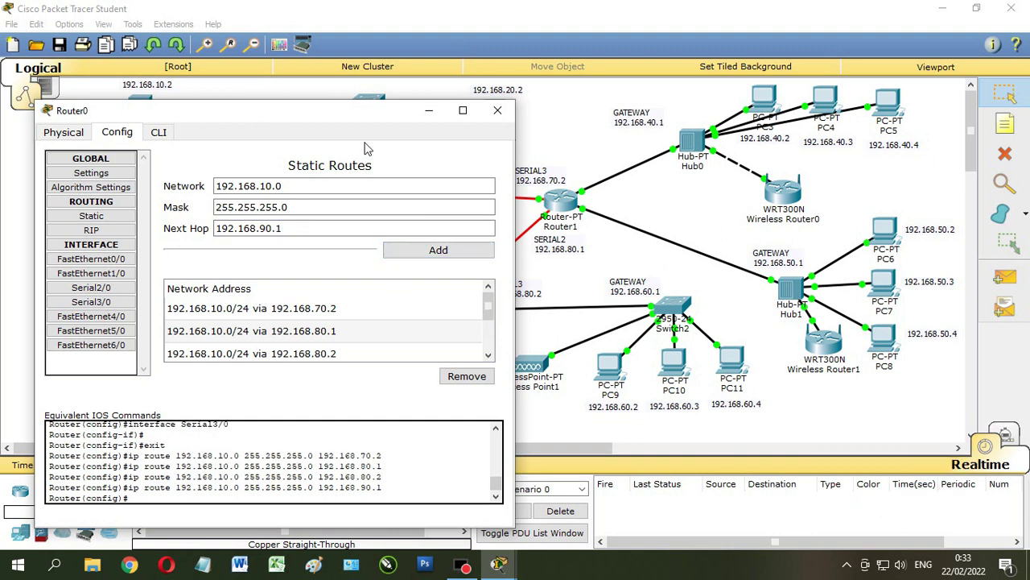
Change the network to 192.168.20.0 and add static routes via next hops 192.168.70.2 and 192.168.80.1 on Router0.
drag(346, 117, 627, 105)
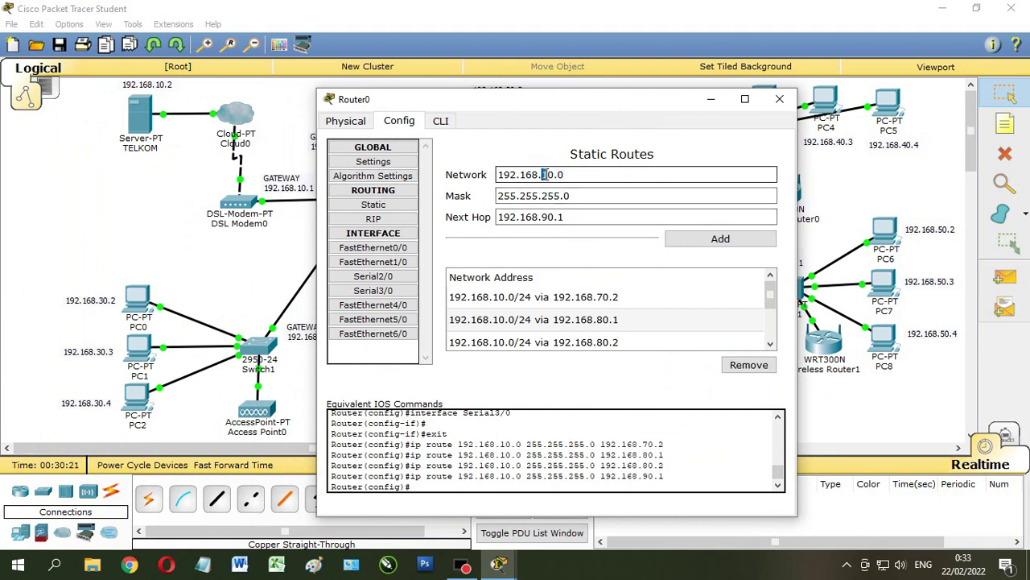
drag(564, 217, 544, 217)
text(70.2)
click(719, 238)
drag(564, 218, 544, 217)
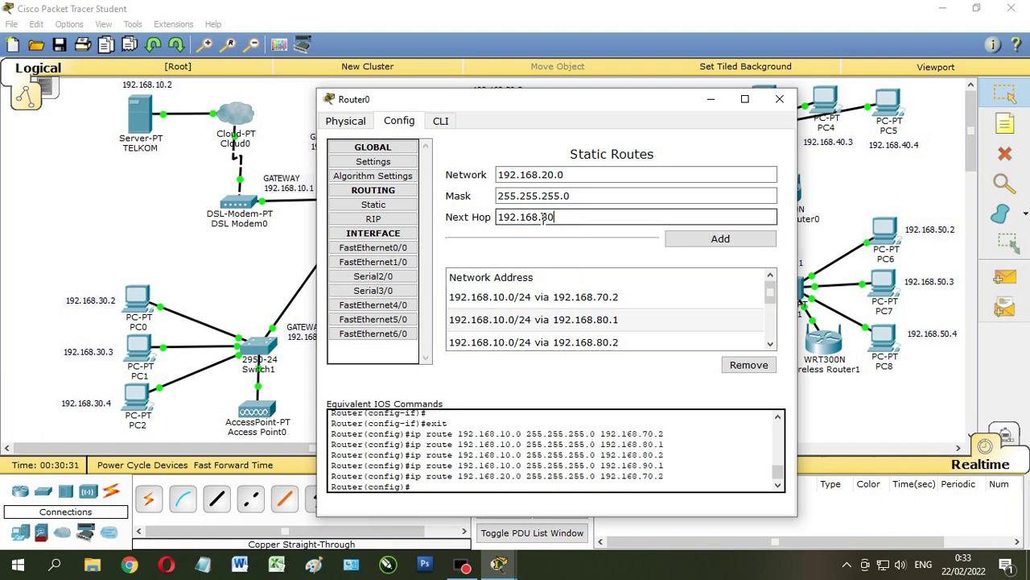
text(80.1)
click(691, 238)
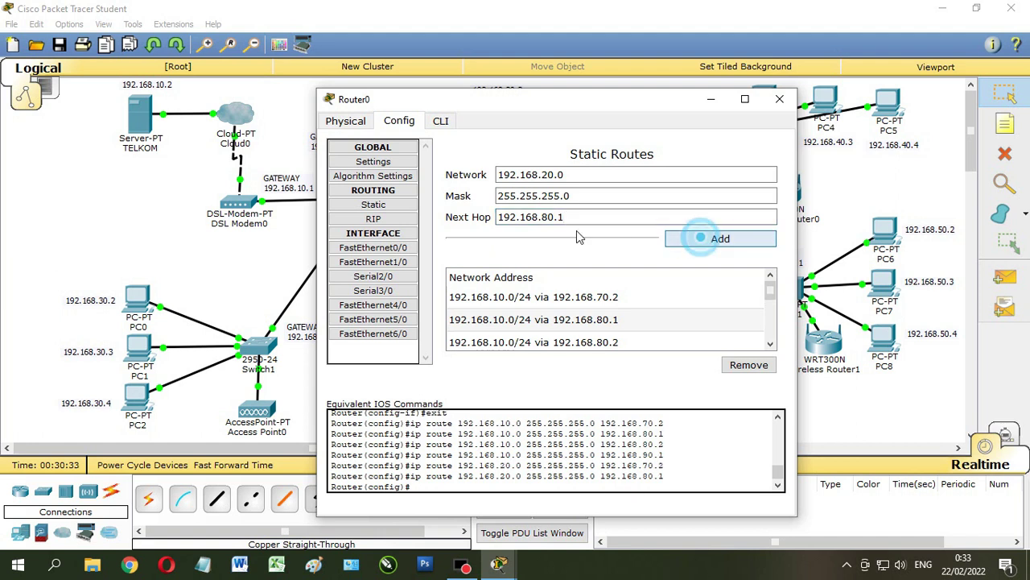
Add Router0 static routes for network 192.168.20.0 via next hops 192.168.80.2 and 192.168.90.1.
drag(565, 217, 559, 218)
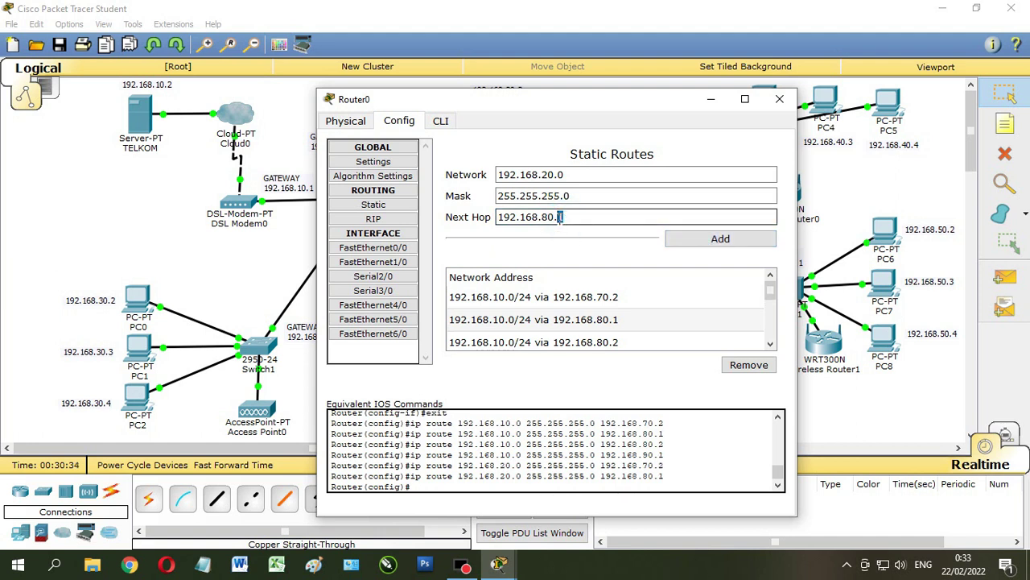
text(2)
click(684, 239)
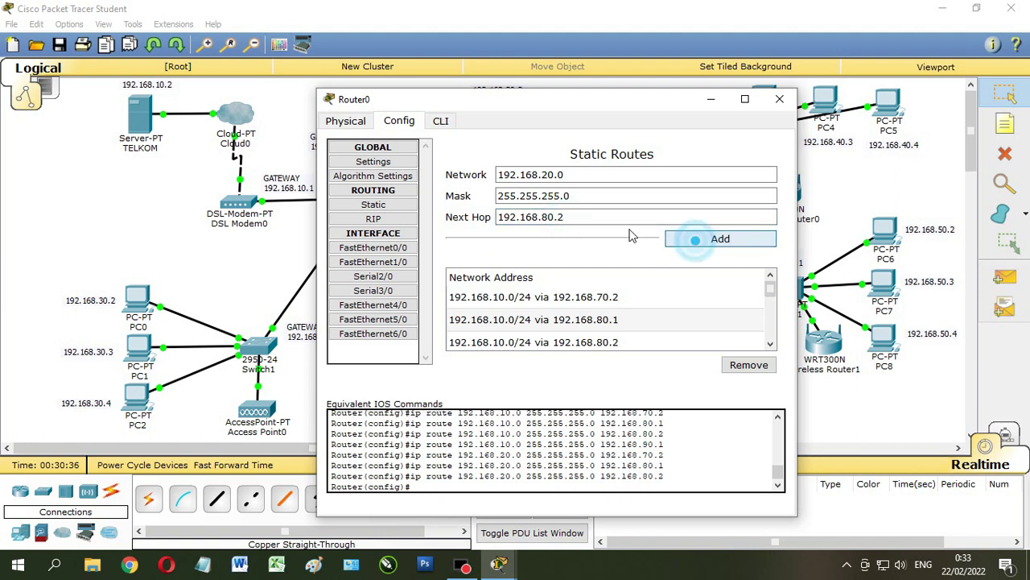
drag(548, 218, 563, 218)
text(90.1)
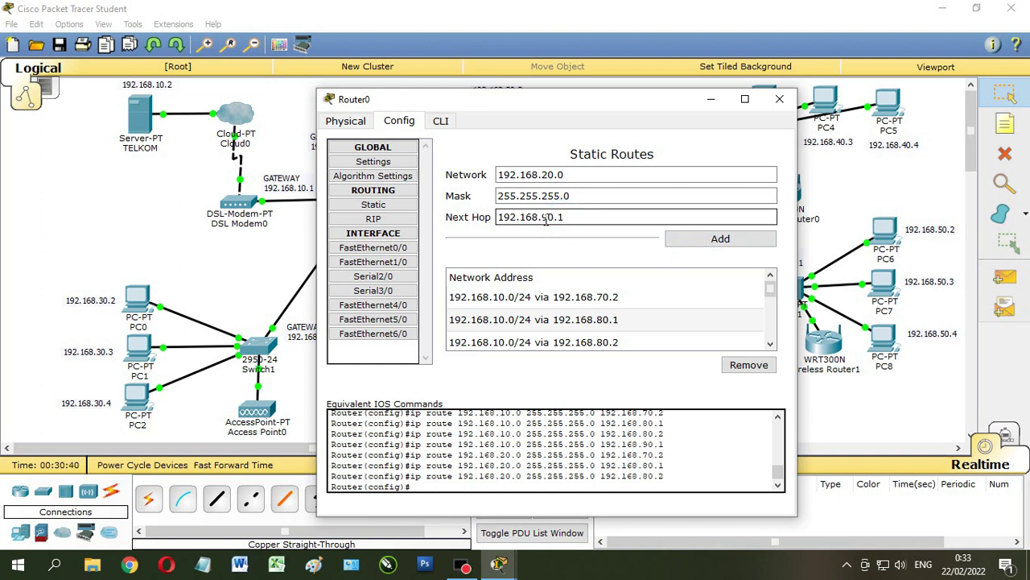
click(681, 239)
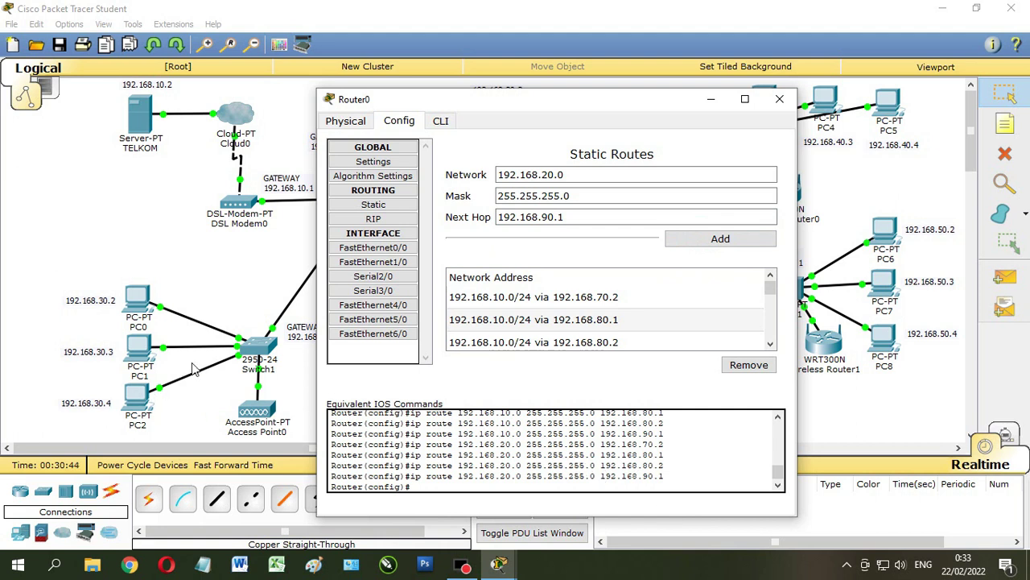
Change the network to 192.168.30.0 and add static routes via next hops 192.168.70.2 and 192.168.80.1 on Router0.
click(544, 175)
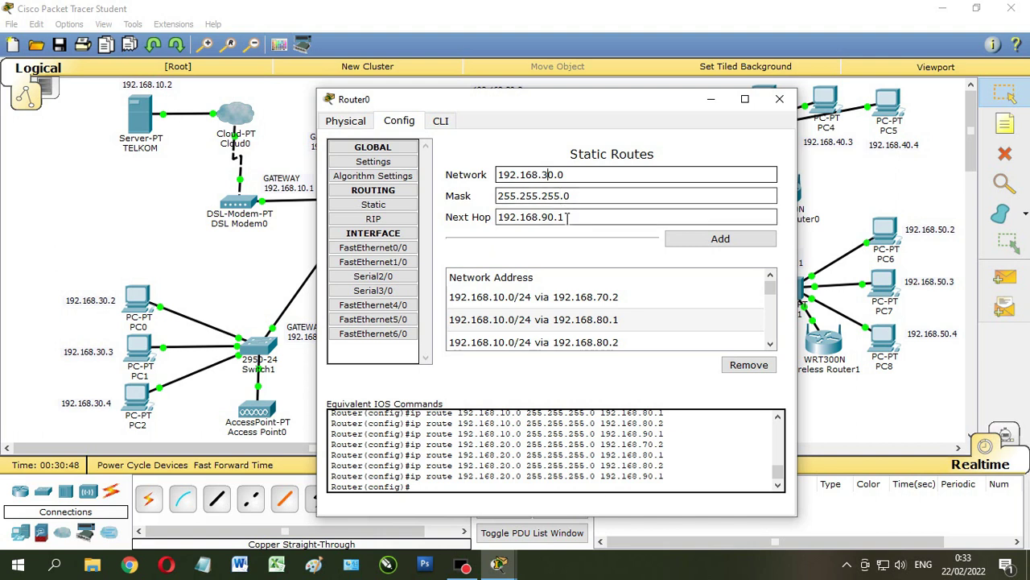
drag(568, 217, 544, 218)
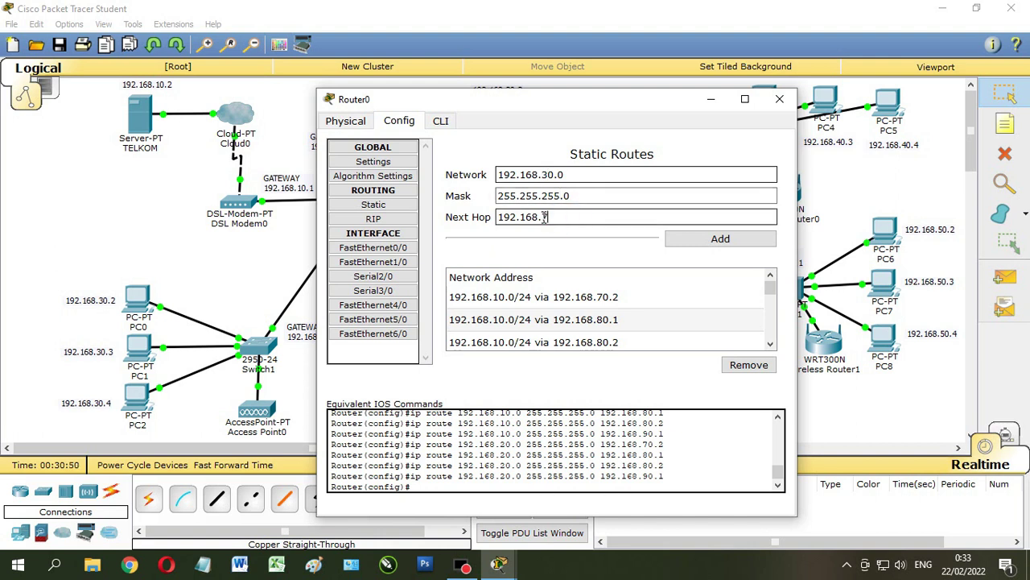
text(70.2)
click(720, 238)
drag(567, 216, 544, 217)
text(80.1)
click(670, 238)
Add Router0 static routes for network 192.168.30.0 via next hops 192.168.80.2 and 192.168.90.1.
drag(565, 217, 559, 217)
click(683, 238)
drag(565, 217, 543, 219)
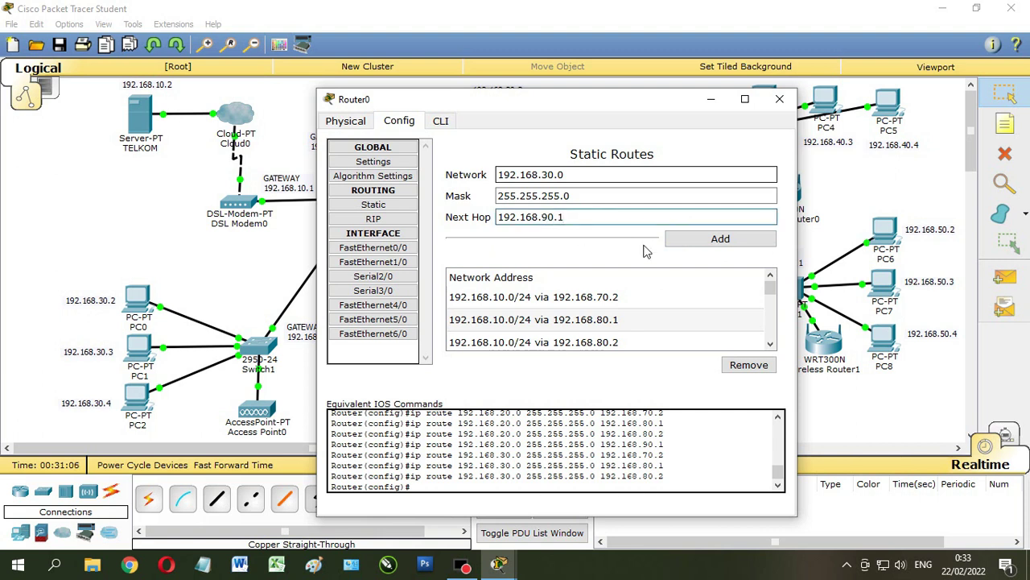
click(680, 241)
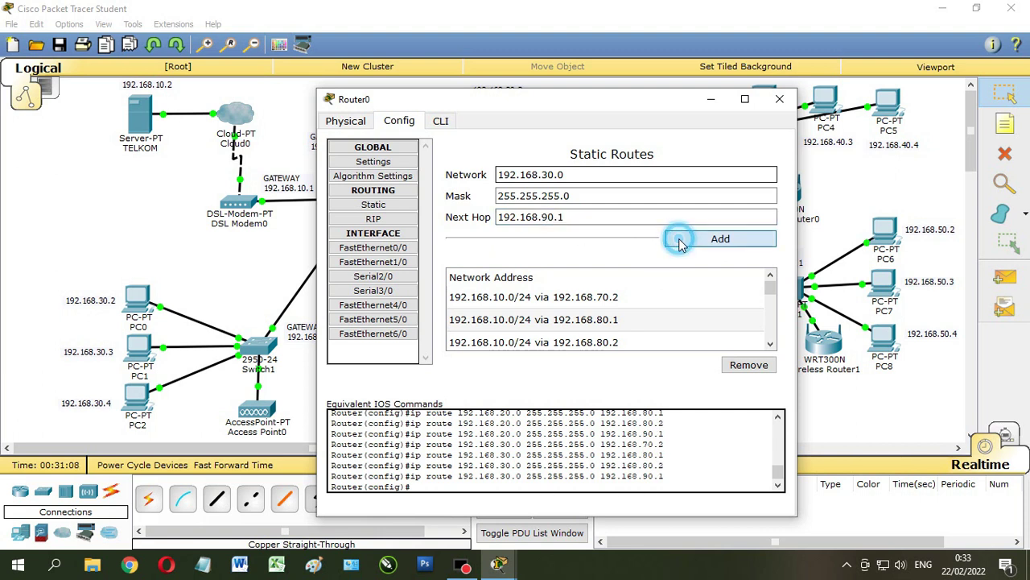
Change the network to 192.168.40.0 and add static routes via next hops 192.168.70.2 and 192.168.80.1 on Router0.
drag(529, 104, 377, 101)
drag(391, 165, 397, 165)
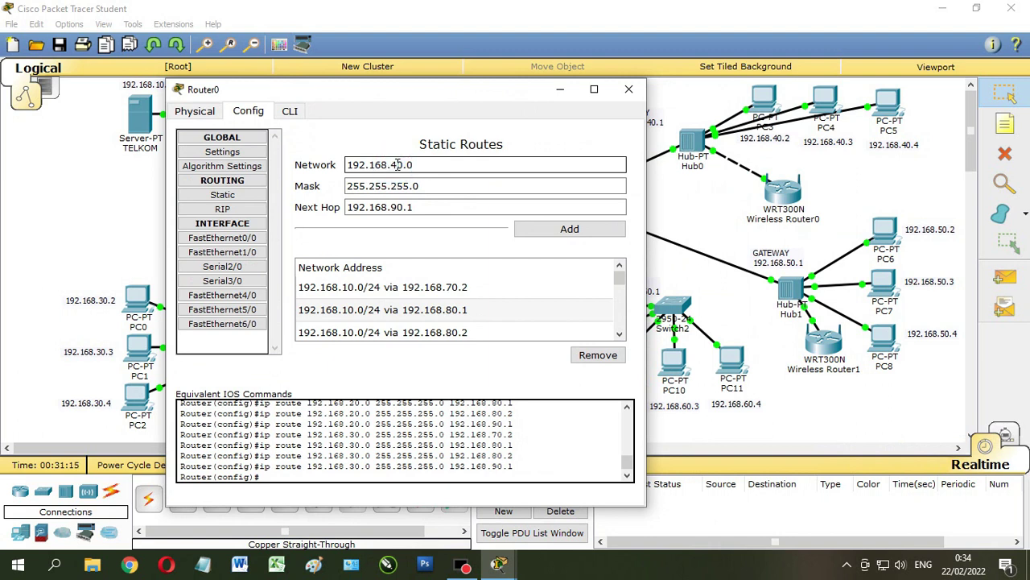
drag(412, 209, 396, 204)
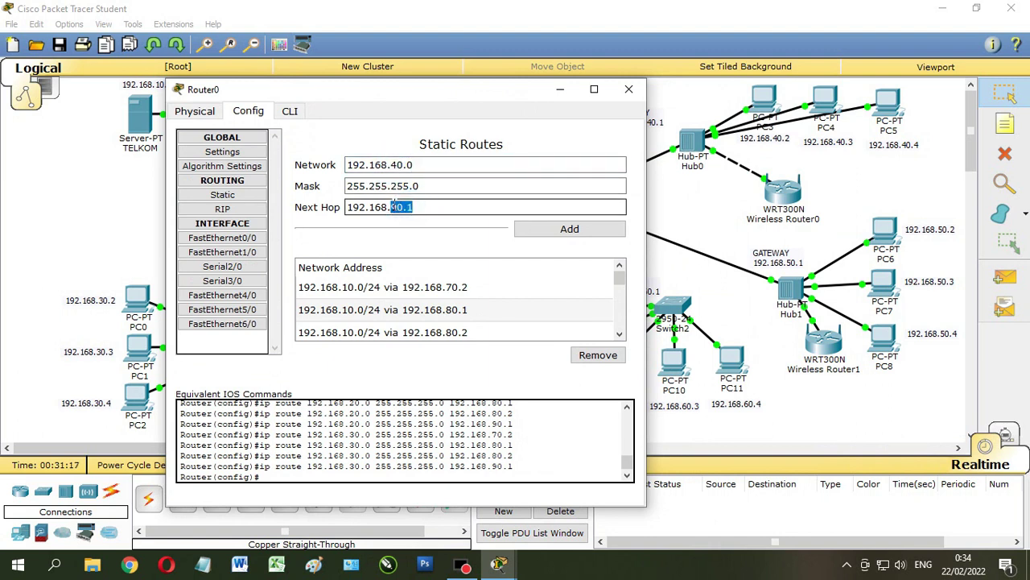
text(70.2)
click(528, 229)
drag(414, 208, 394, 206)
text(80.1)
click(584, 229)
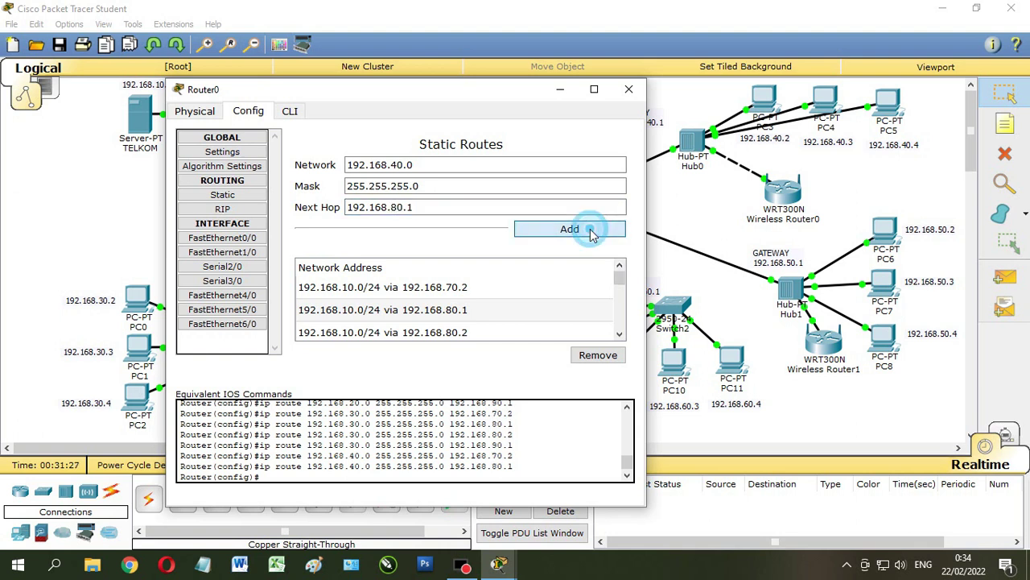
Add Router0 static routes for network 192.168.40.0 via next hops 192.168.80.2 and 192.168.90.1.
drag(417, 208, 410, 208)
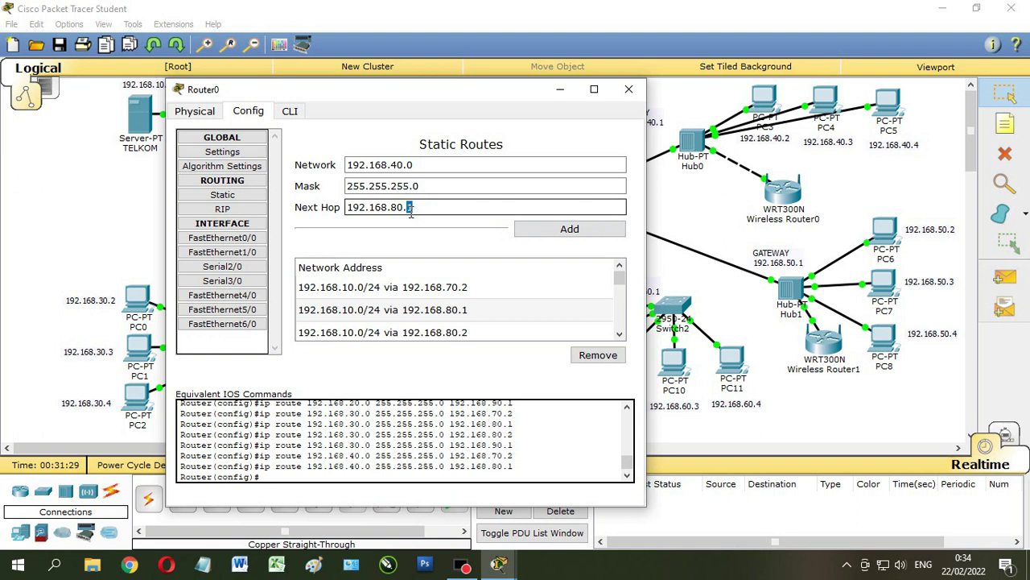
text(2)
click(535, 231)
mouse_move(392, 207)
mouse_down()
mouse_move(409, 207)
mouse_move(393, 207)
mouse_up()
text(9)
click(564, 231)
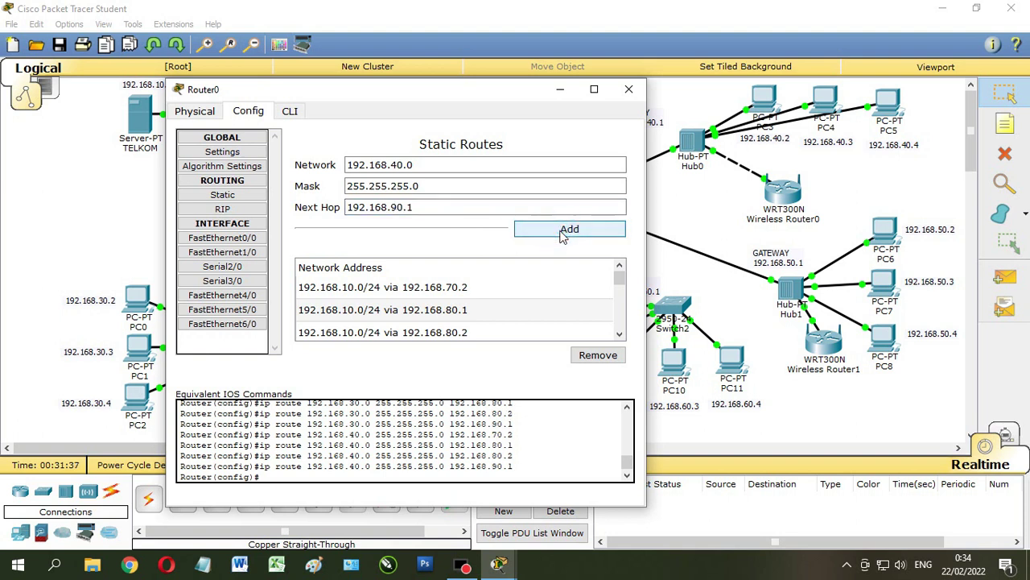
Change the network to 192.168.80.0 and add static routes via next hops 192.168.70.2 and 192.168.80.1 on Router0.
click(429, 184)
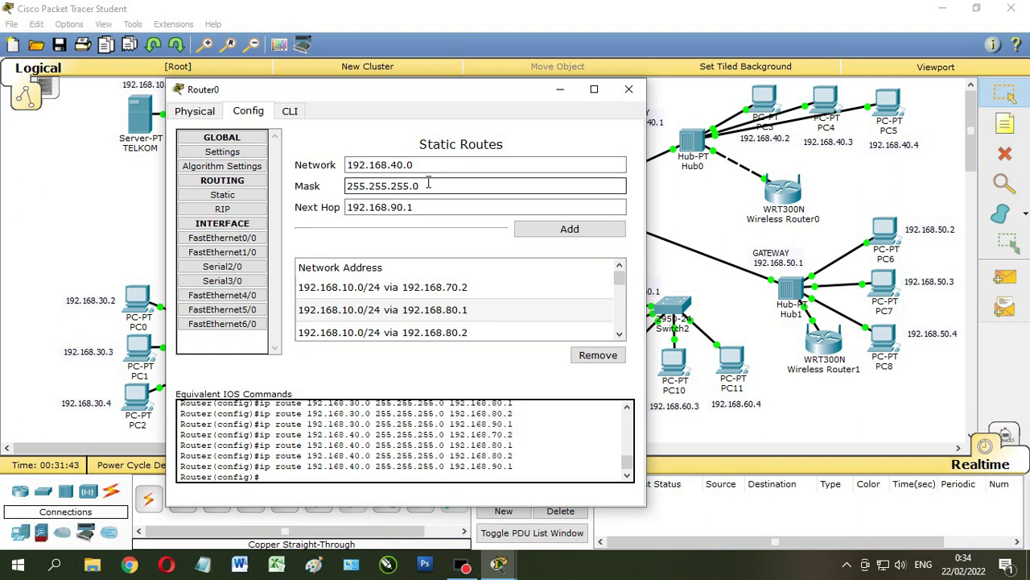
click(397, 165)
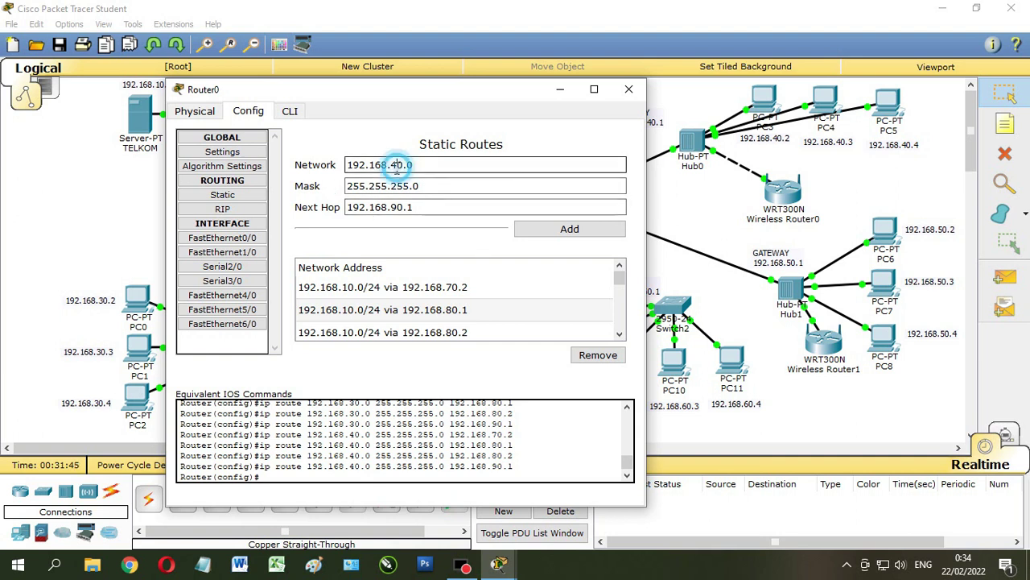
key(BackSpace)
text(5)
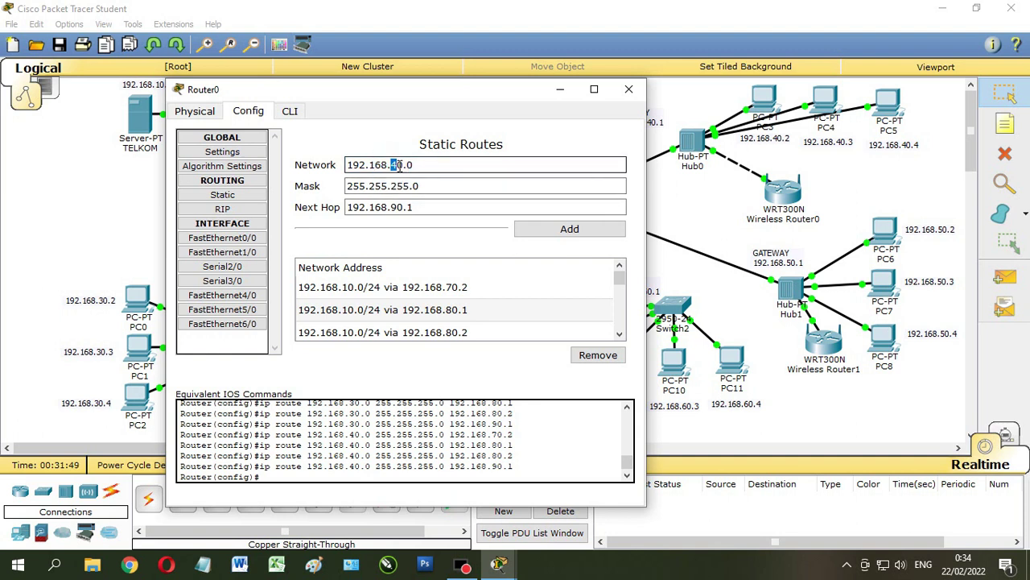
drag(413, 208, 394, 208)
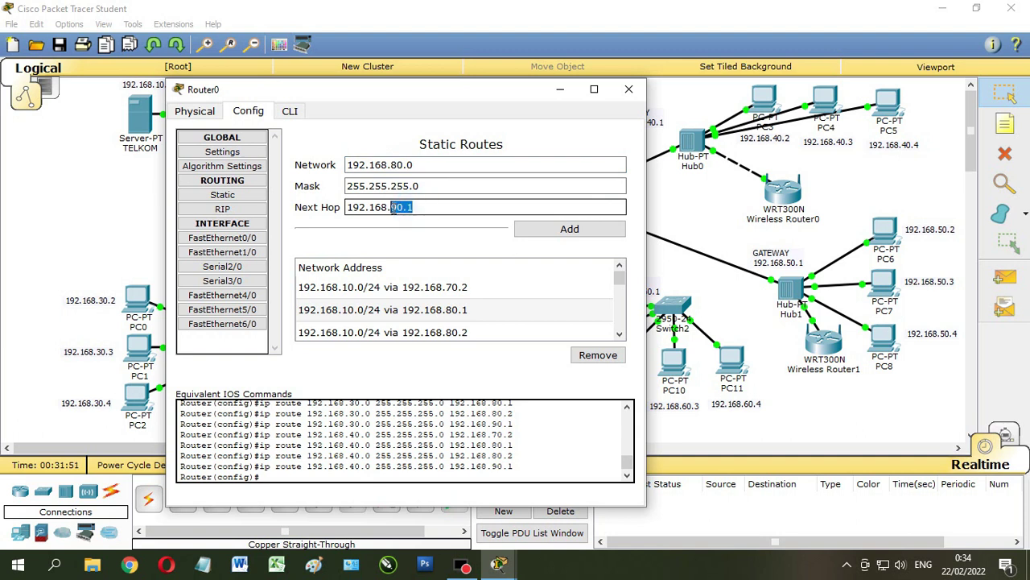
text(70.2)
click(550, 230)
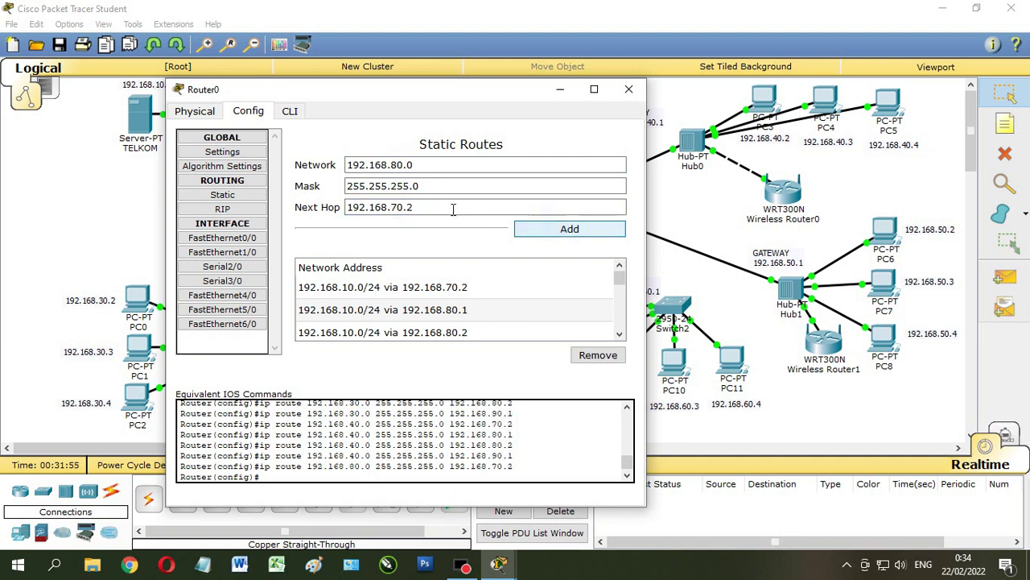
drag(409, 208, 393, 211)
text(80)
click(535, 229)
Add Router0 static routes for network 192.168.80.0 via next hops 192.168.80.2 and 192.168.90.1.
click(411, 207)
double_click(409, 207)
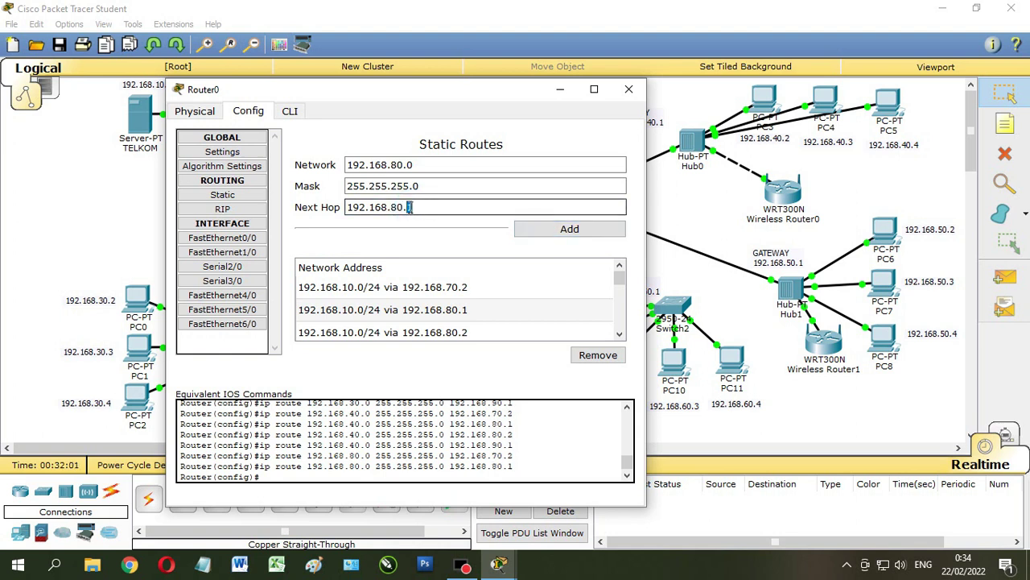
text(2)
click(547, 229)
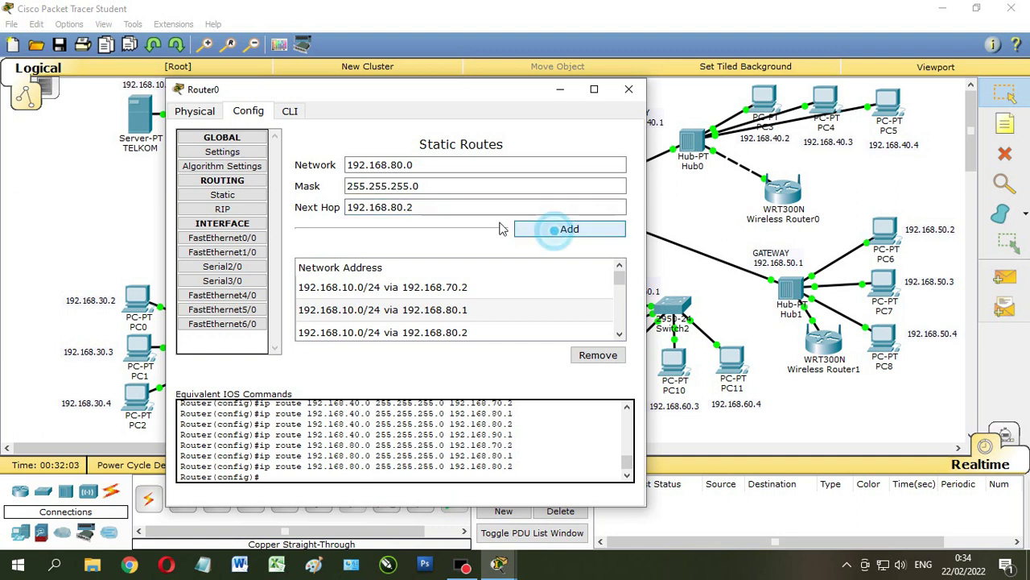
drag(425, 211, 395, 214)
text(90.1)
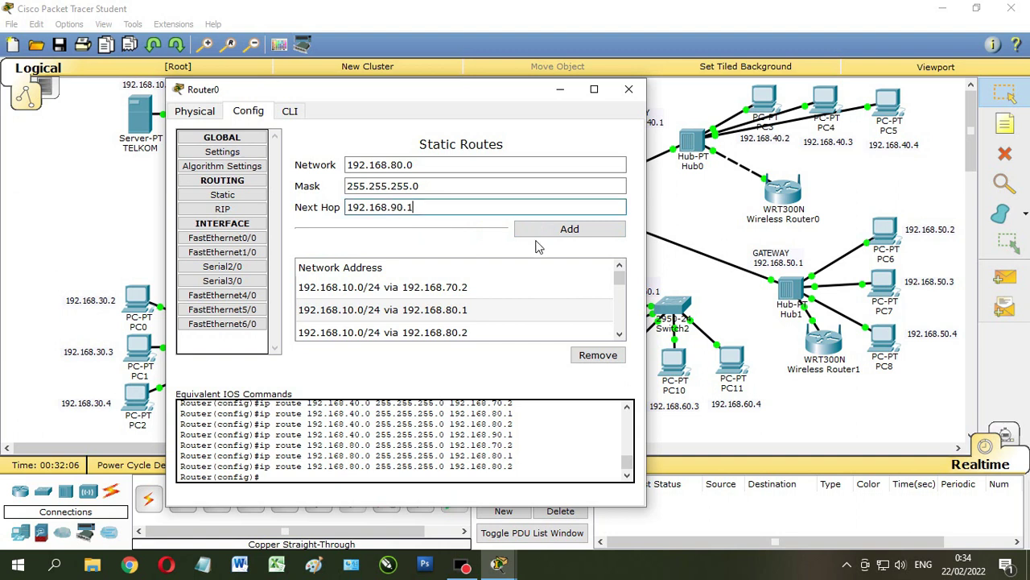
click(535, 229)
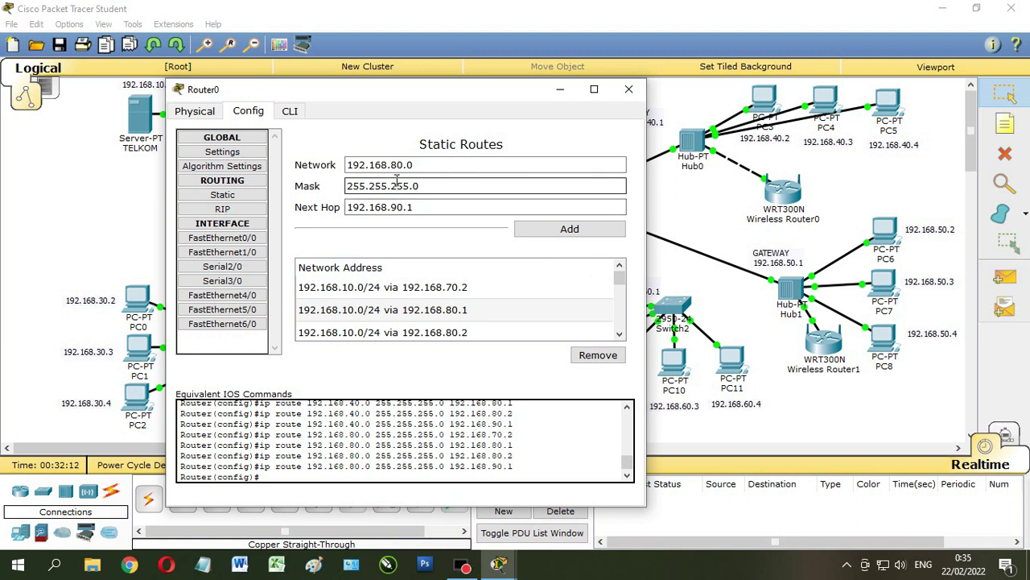
Change the network to 192.168.50.0 and remove the four mistaken Router0 static routes for network 192.168.80.0.
drag(391, 165, 398, 165)
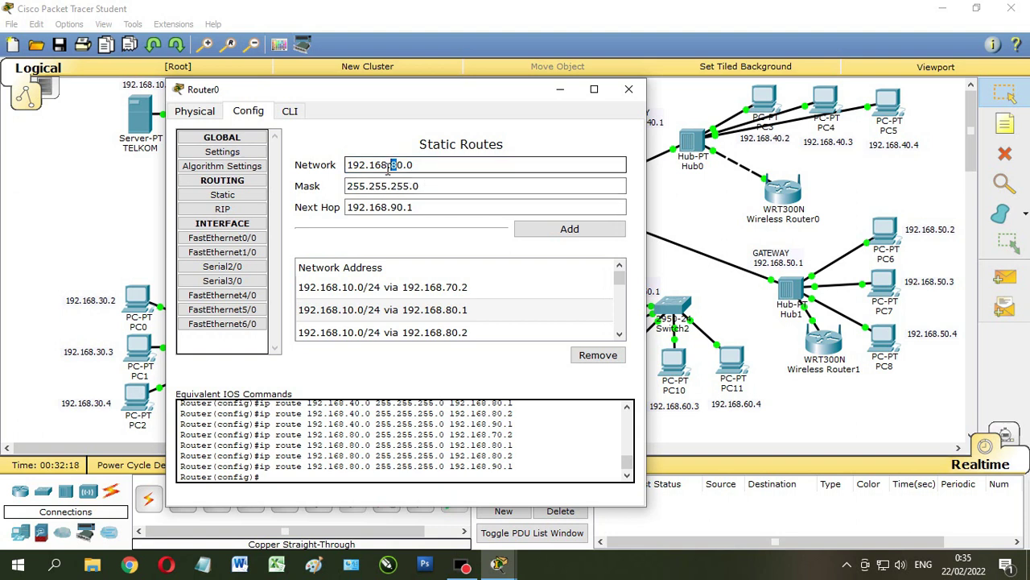
text(5)
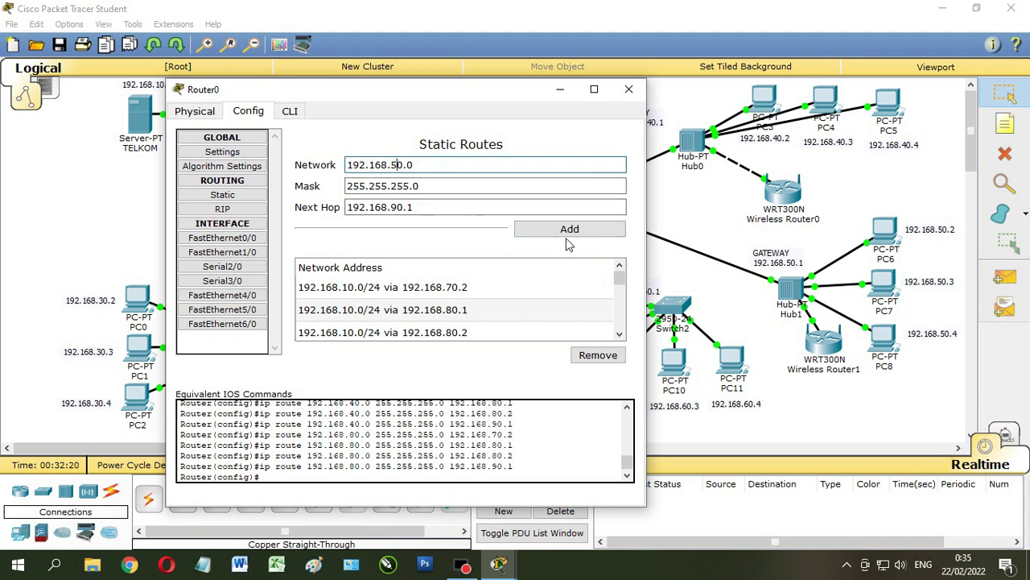
scroll(555, 330, down, 4)
scroll(560, 333, down, 2)
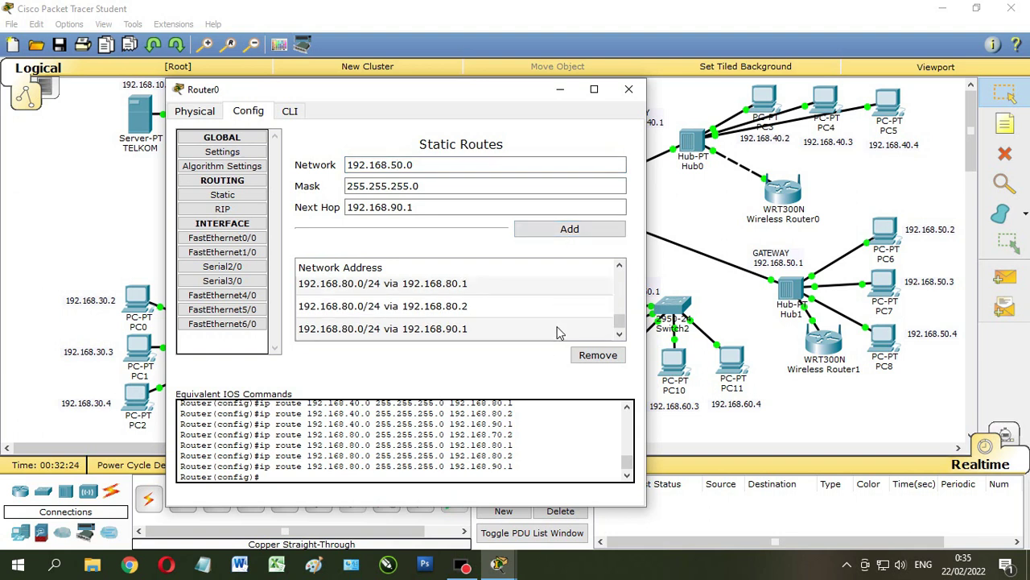
click(394, 329)
click(595, 356)
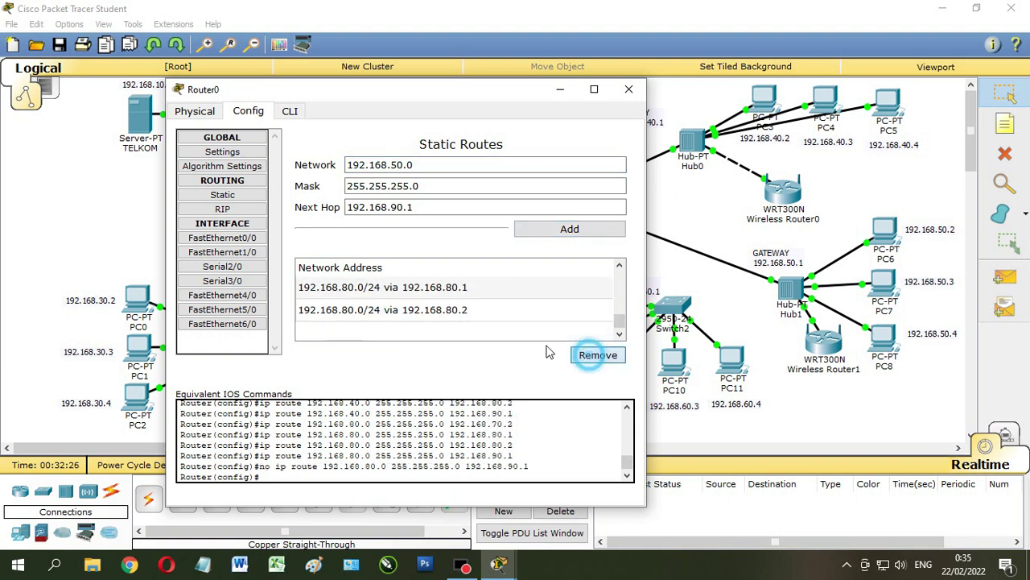
click(417, 311)
click(593, 355)
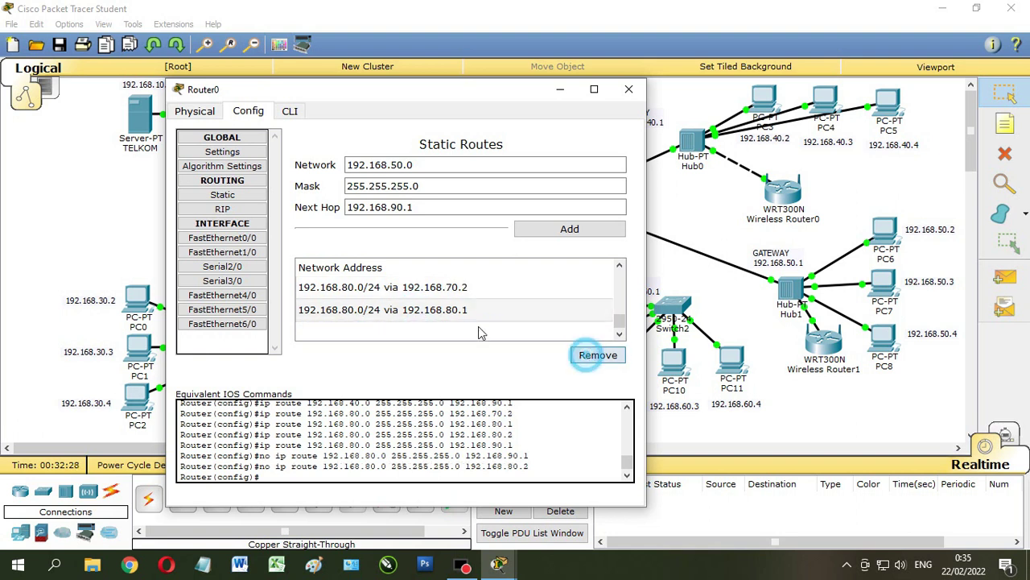
click(411, 309)
click(596, 355)
click(412, 311)
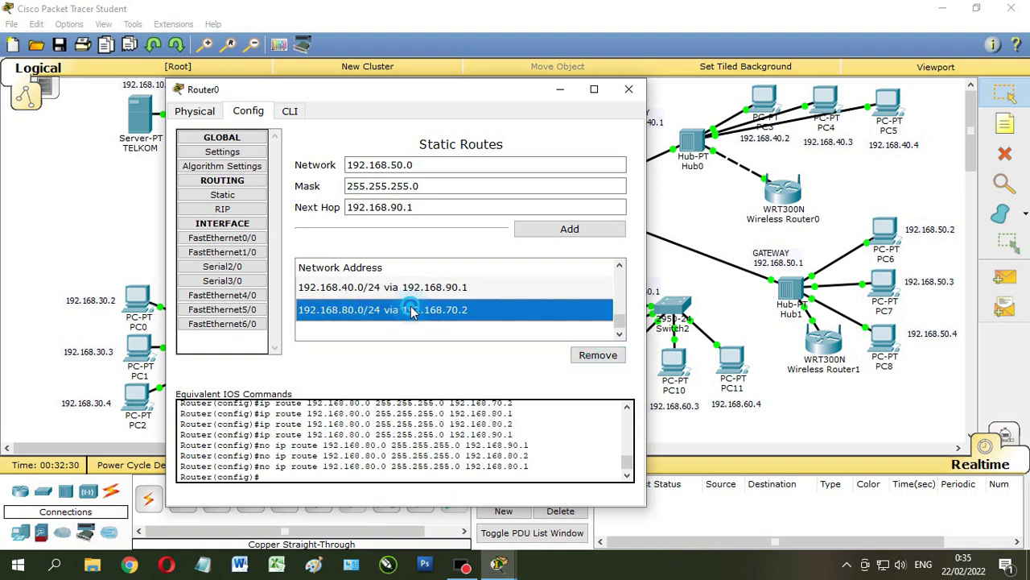
click(596, 355)
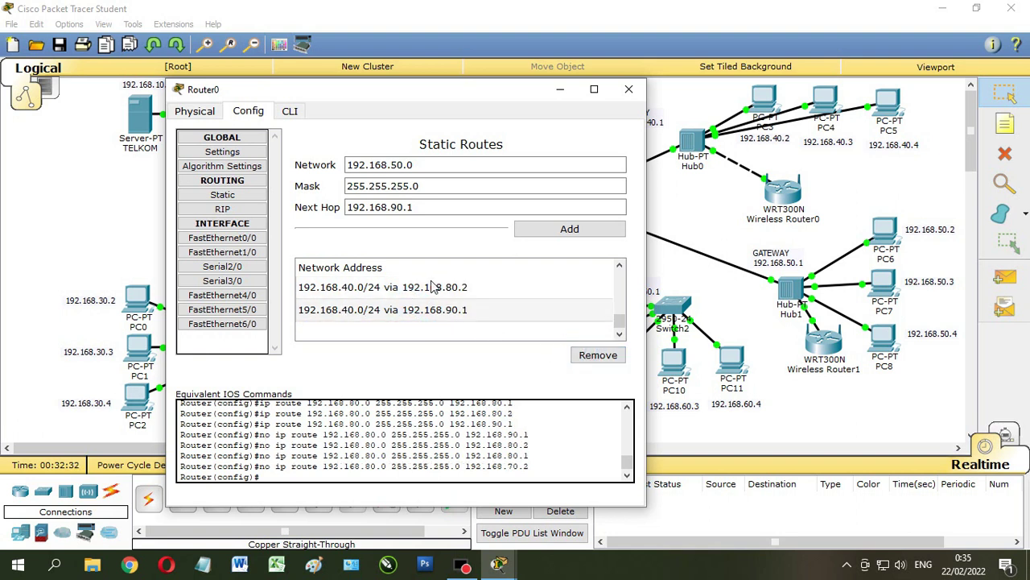
Add Router0 static routes for network 192.168.50.0 via next hops 192.168.70.2 and 192.168.80.1.
click(412, 208)
drag(411, 208, 391, 207)
text(70)
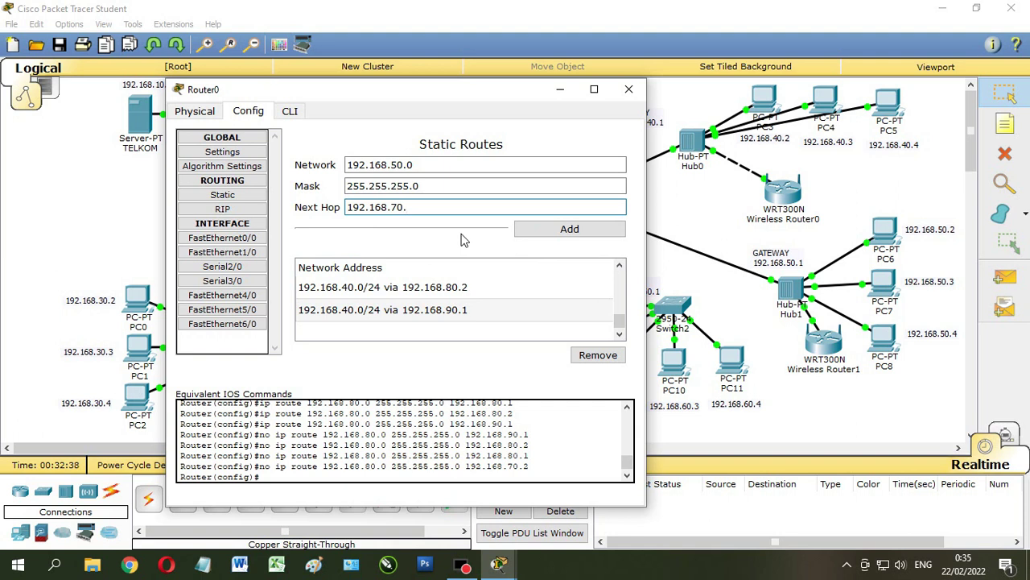
text(.2)
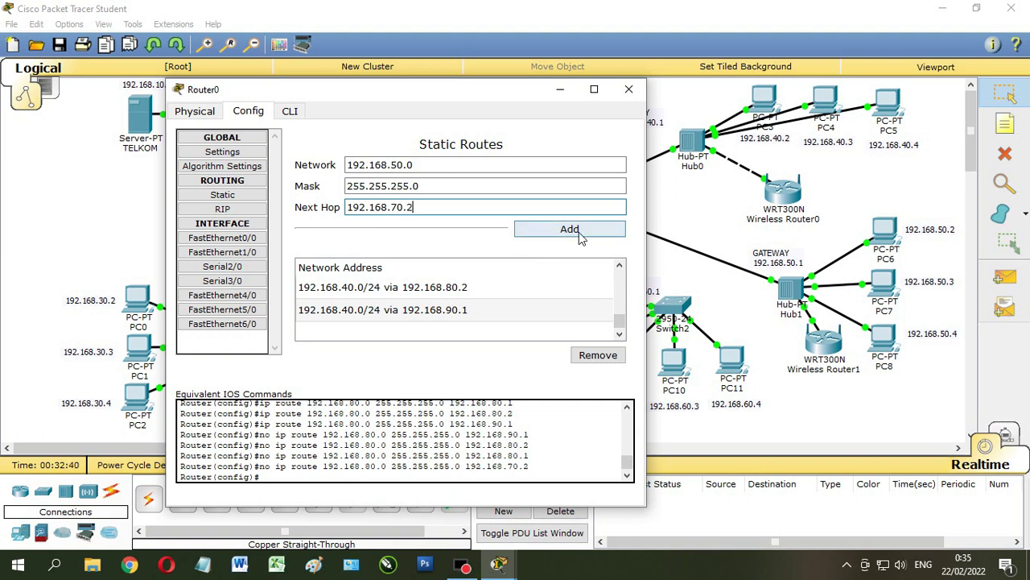
click(578, 232)
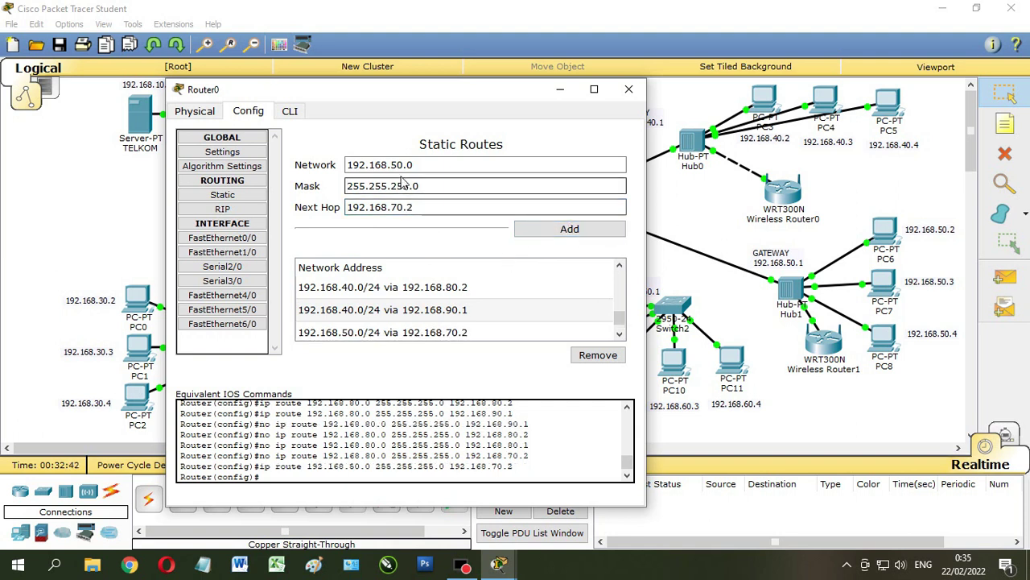
drag(412, 208, 392, 208)
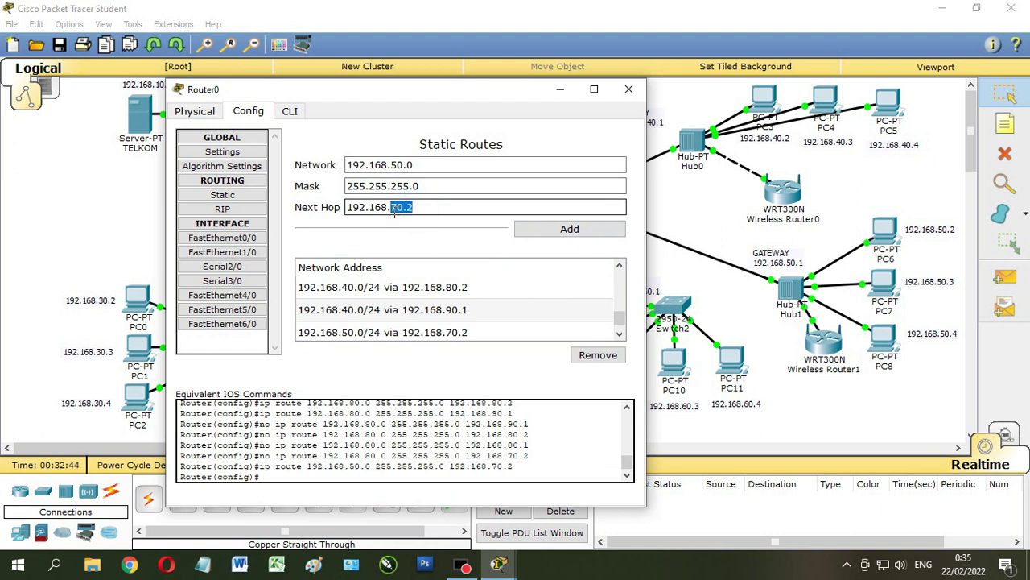
text(80.1)
click(540, 229)
Add Router0 static routes for network 192.168.50.0 via next hops 192.168.80.2 and 192.168.90.1.
drag(420, 208, 409, 207)
text(2)
click(543, 228)
drag(417, 208, 395, 207)
text(90)
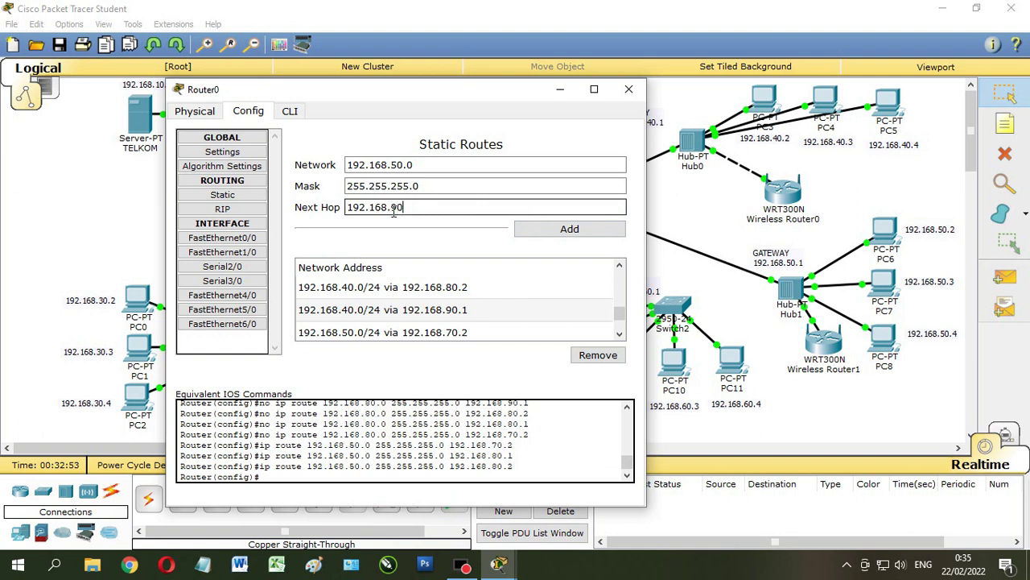
text(.1)
click(556, 234)
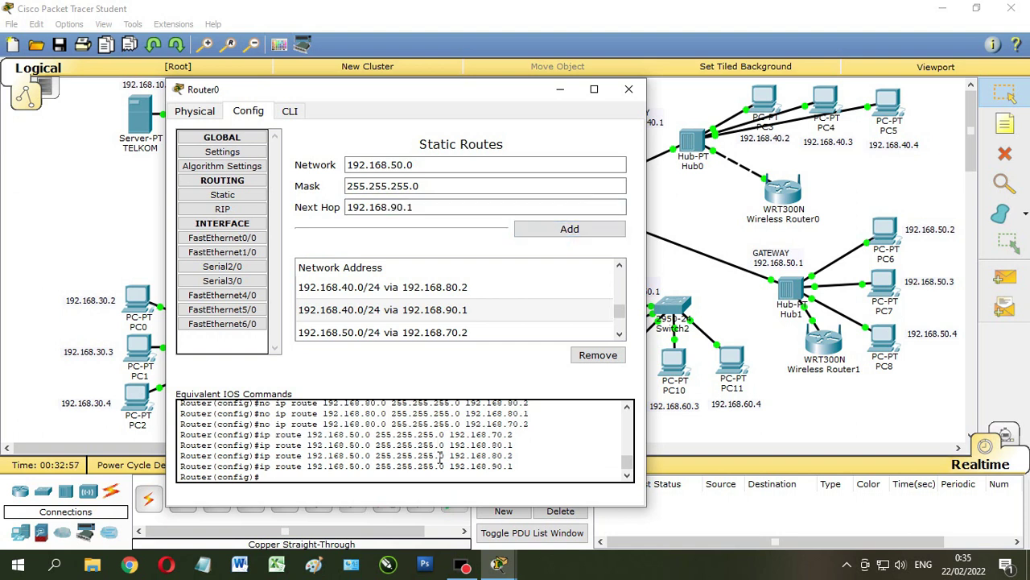
scroll(440, 458, up, 1)
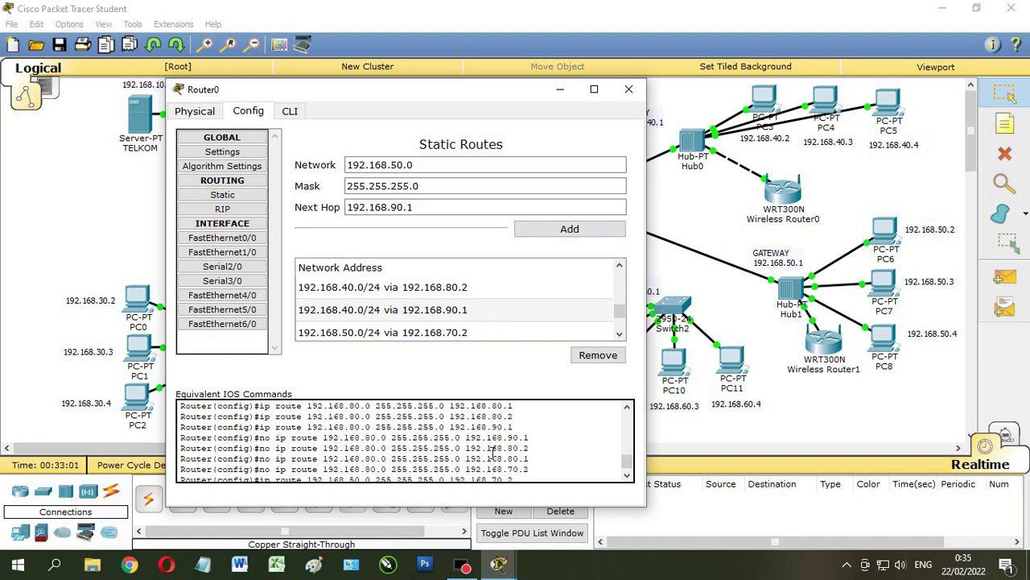
scroll(465, 461, down, 2)
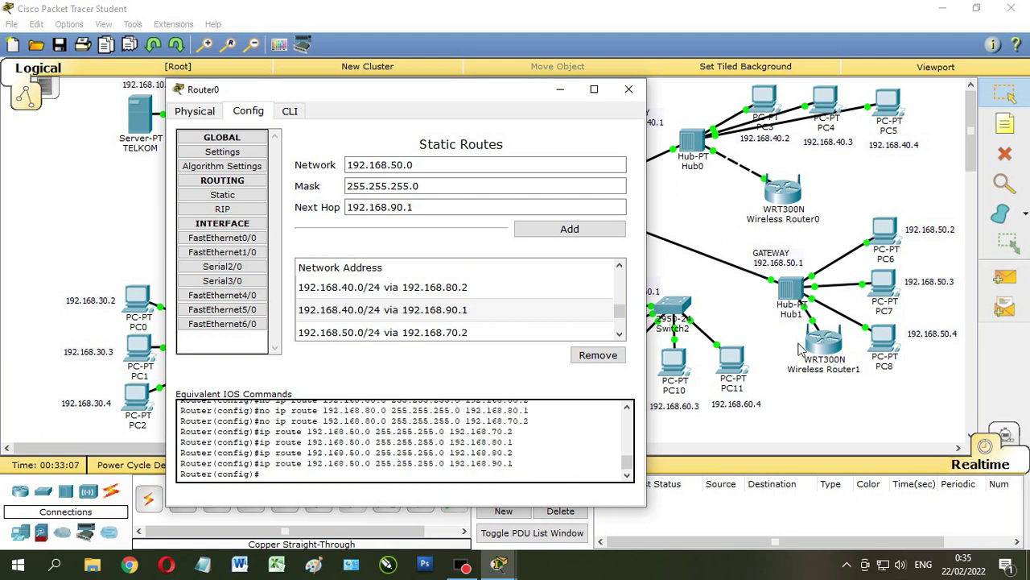
Change the network to 192.168.60.0 and add static routes via next hops 192.168.70.2 and 192.168.80.1 on Router0.
click(393, 165)
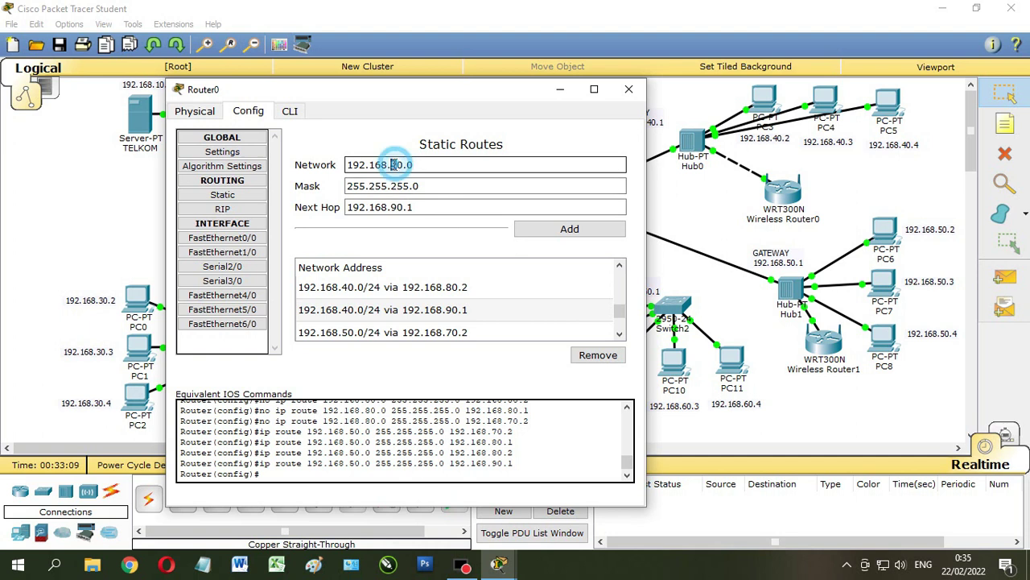
text(6)
click(393, 206)
drag(413, 206, 392, 208)
text(7)
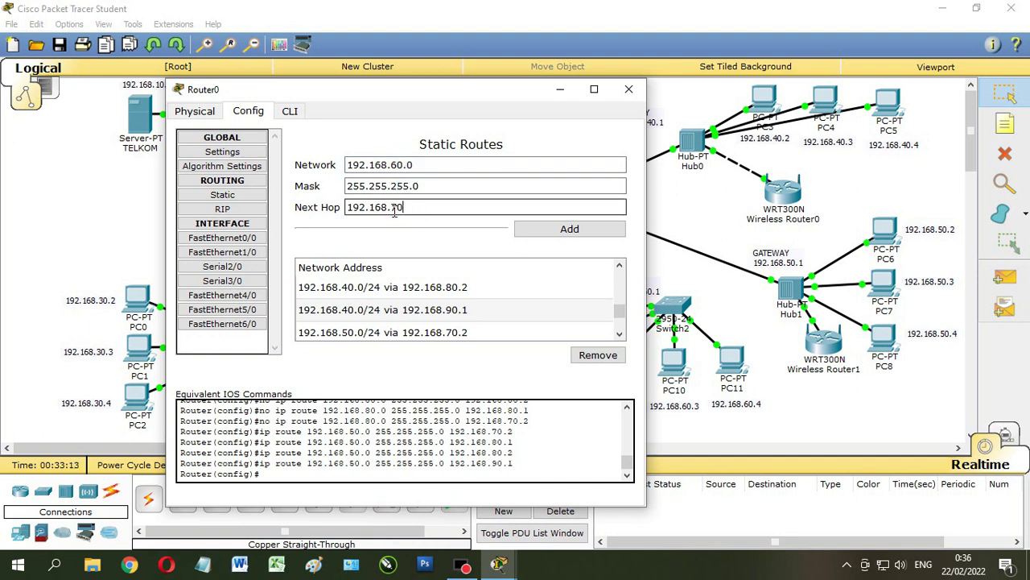
click(556, 230)
drag(413, 207, 396, 208)
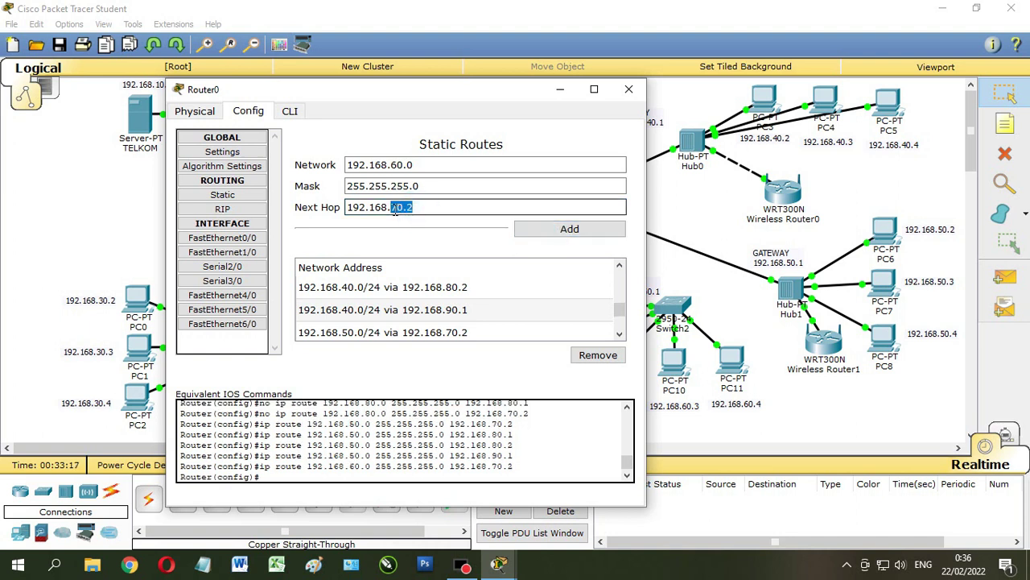
text(8)
click(553, 229)
Add Router0 static routes for network 192.168.60.0 via next hops 192.168.80.2 and 192.168.90.1, and close the Router0 window.
click(412, 208)
drag(412, 207, 410, 208)
text(2)
click(534, 229)
drag(412, 207, 397, 211)
text(90)
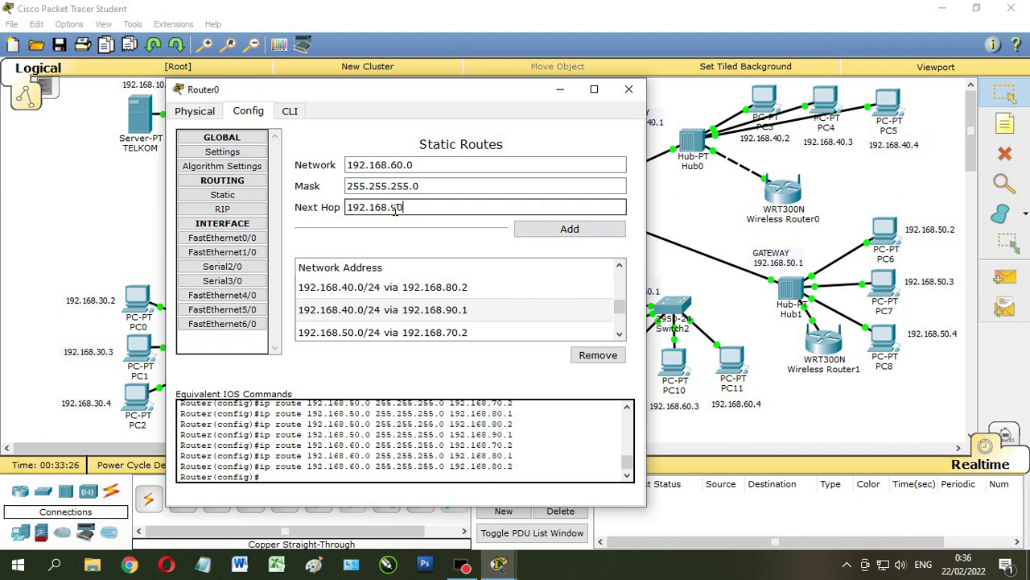
click(571, 232)
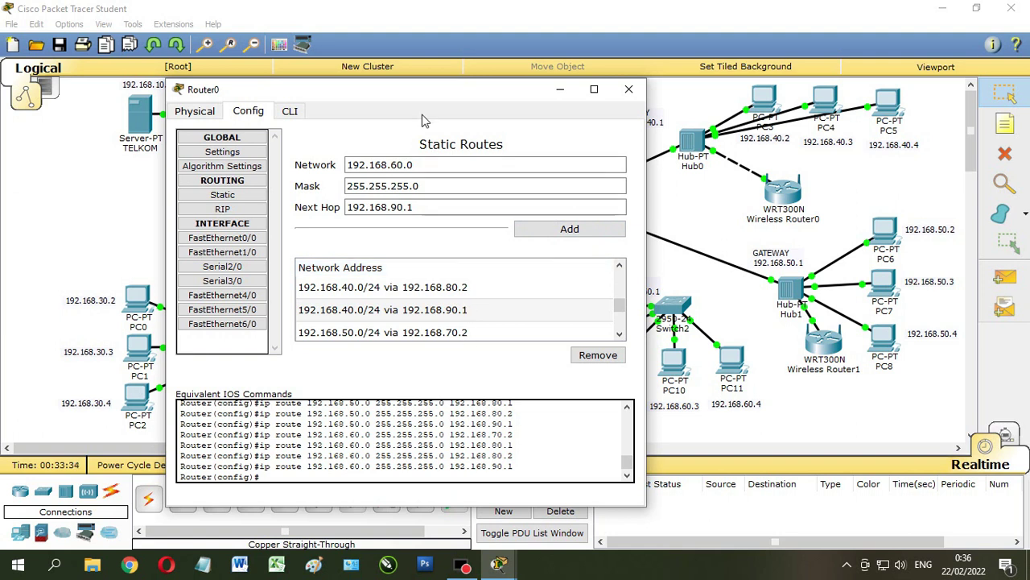
drag(421, 95, 731, 246)
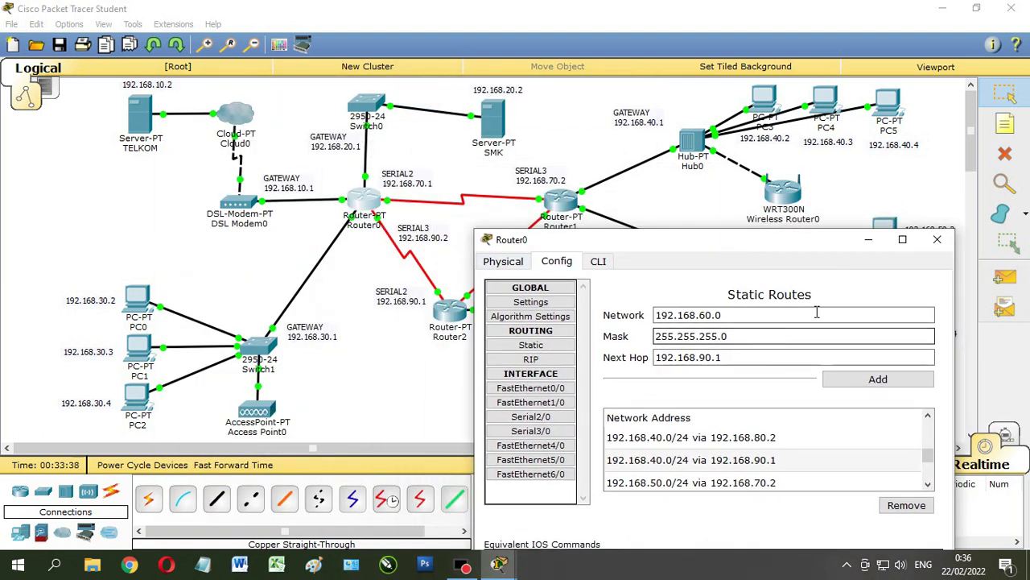
drag(750, 245, 735, 132)
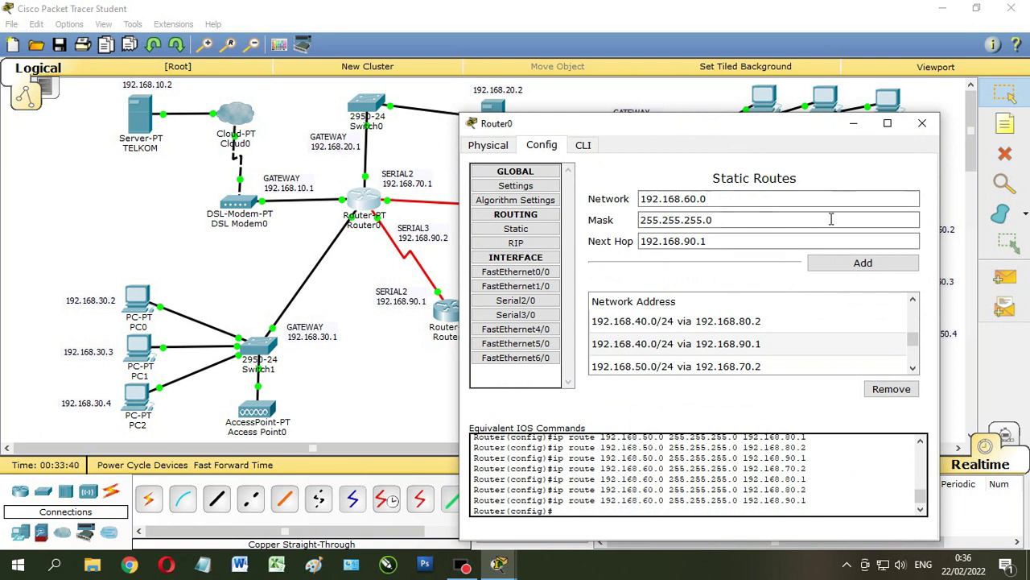
click(922, 123)
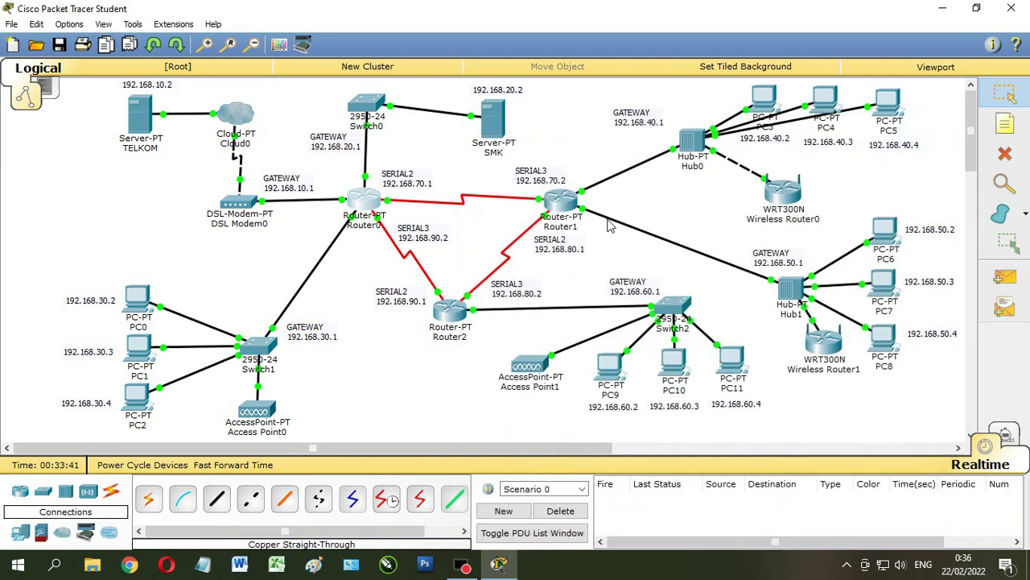
Open Router1's static routes and enter network 192.168.10.0 with mask 255.255.255.0.
click(564, 199)
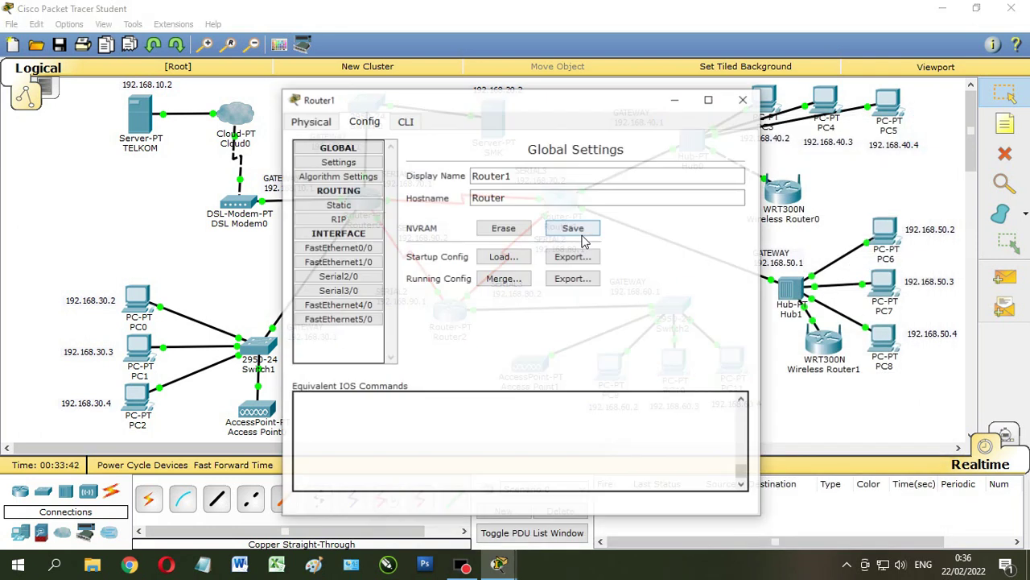
click(338, 205)
click(531, 174)
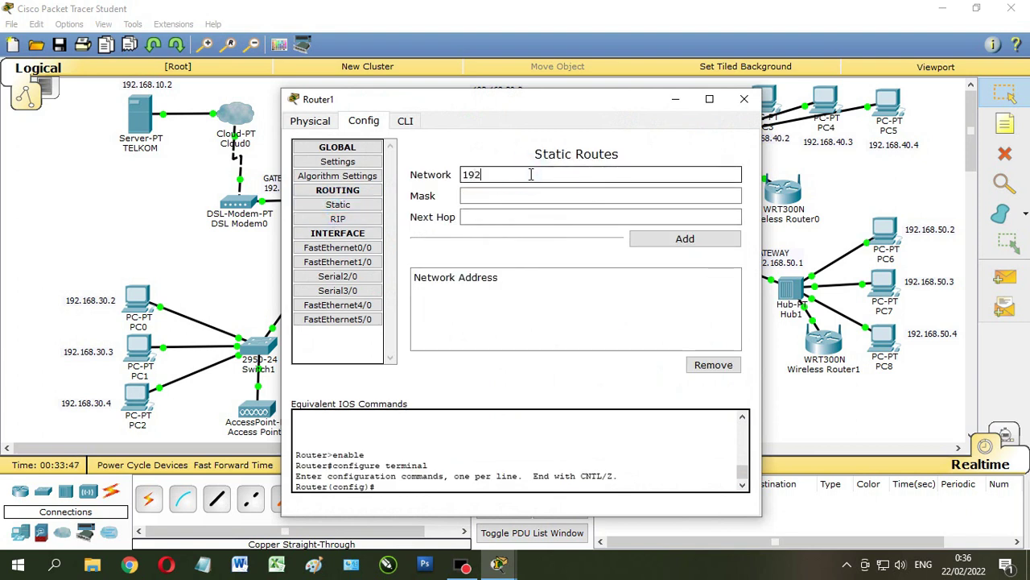
text(192.168.10.0)
click(533, 194)
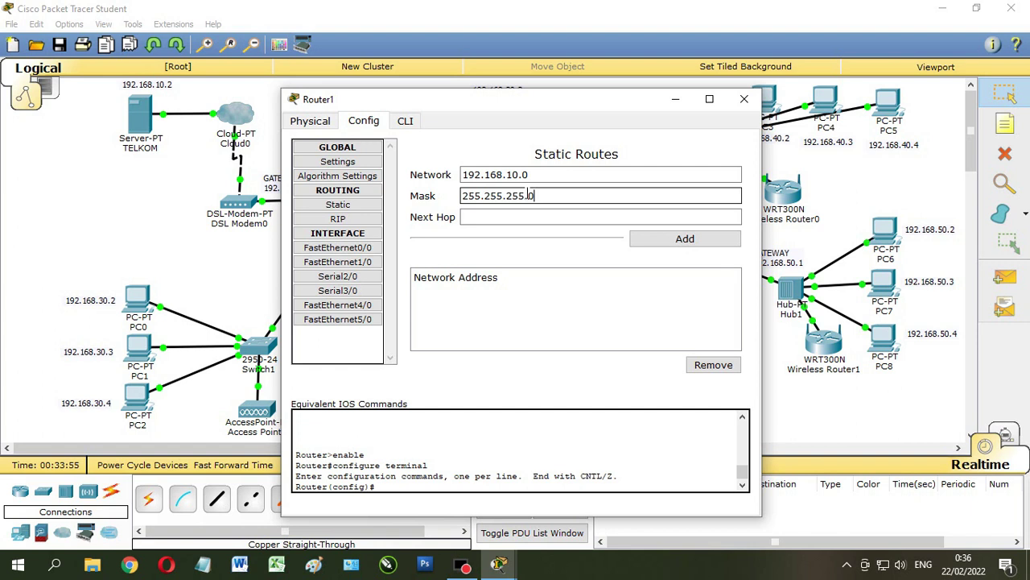
Add static routes on Router1 to network 192.168.10.0 via next hops 192.168.70.1 and 192.168.80.2.
click(507, 218)
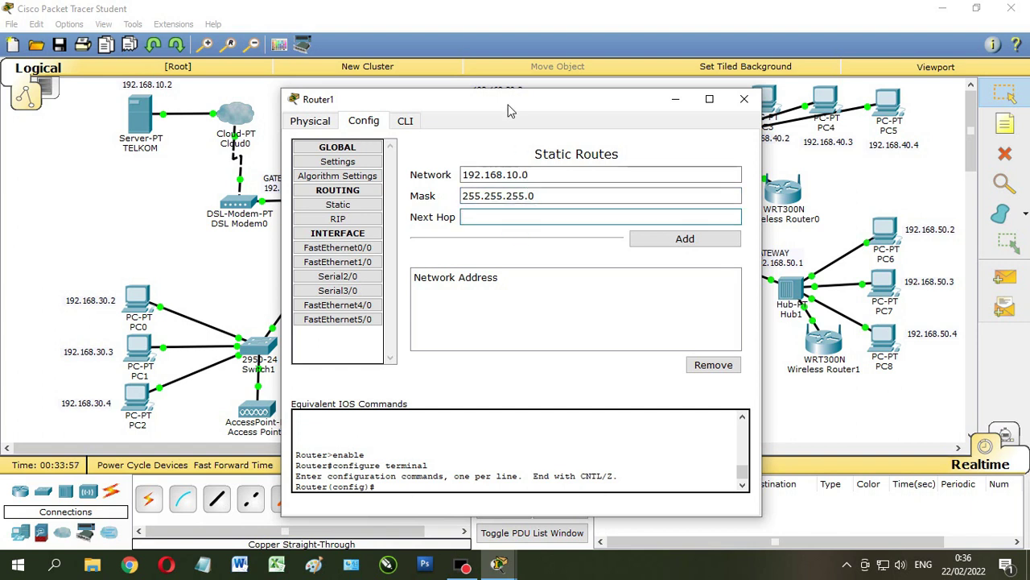
drag(509, 102, 659, 104)
drag(507, 97, 550, 98)
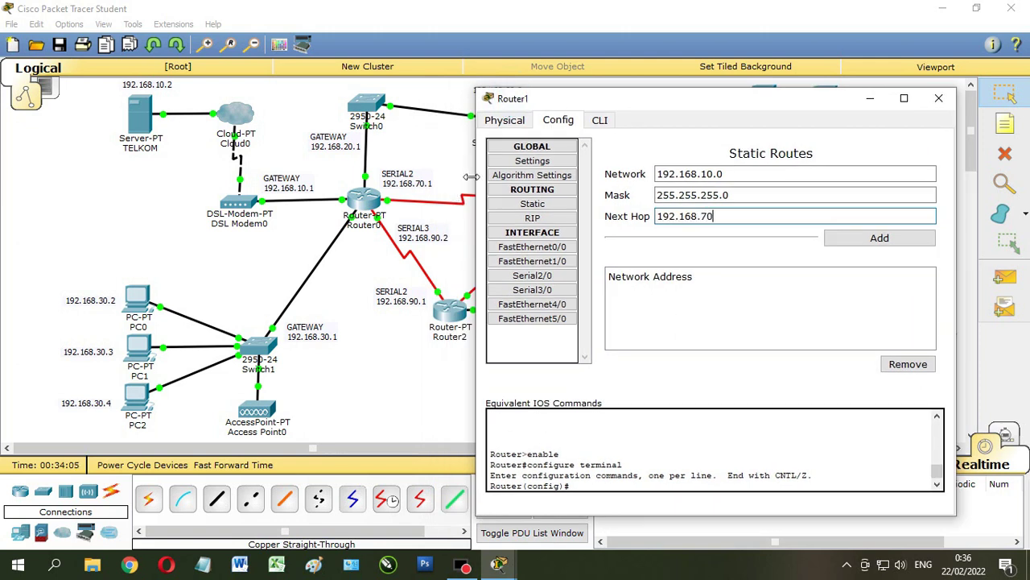
click(846, 241)
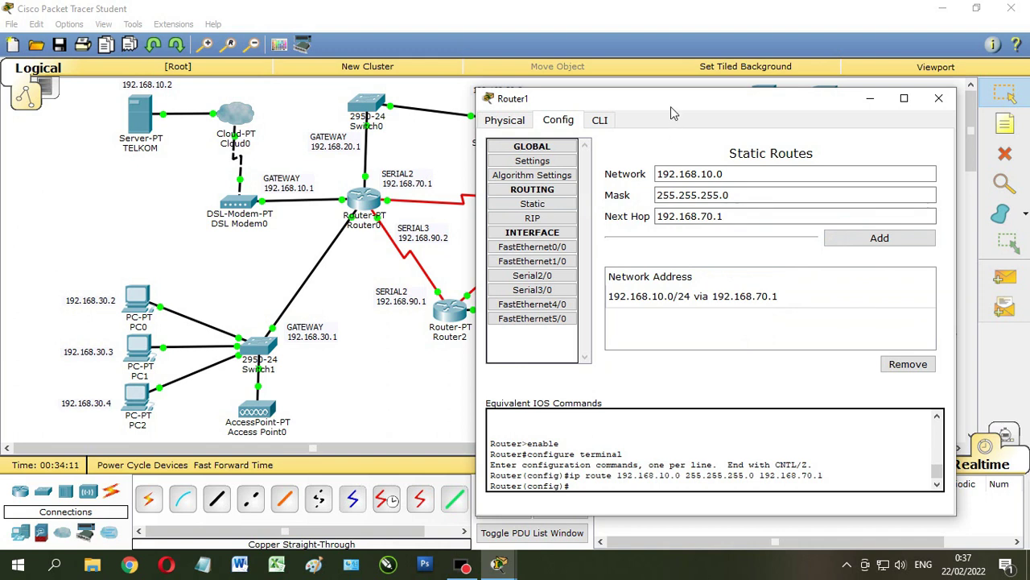
drag(722, 218, 702, 217)
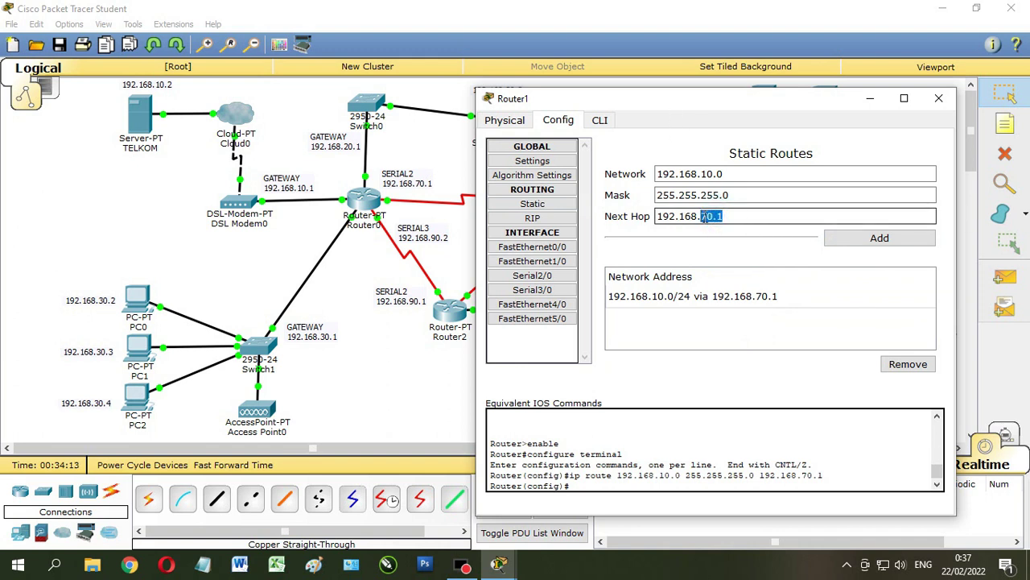
text(68.80.2)
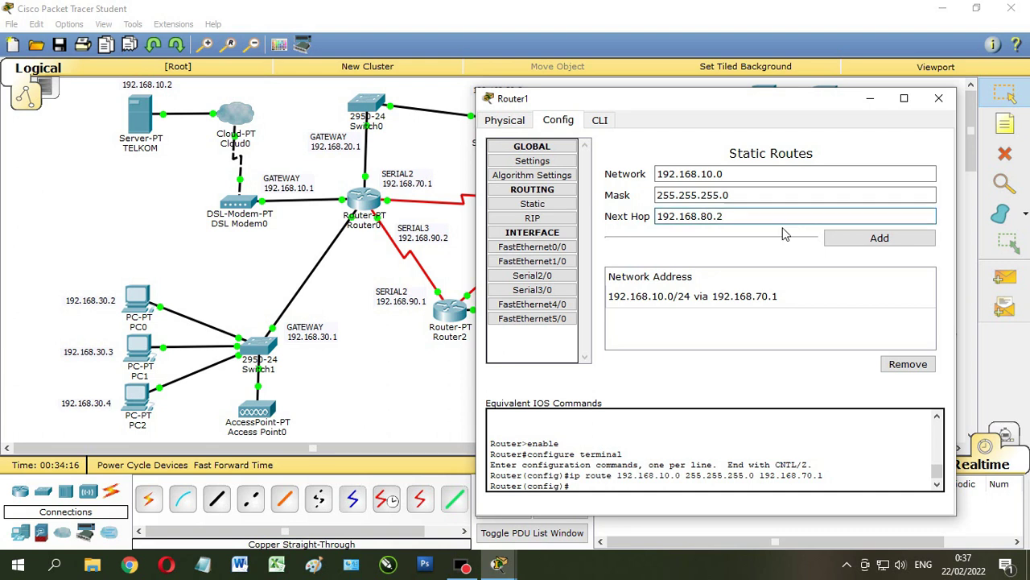
click(860, 238)
Add two more static routes to network 192.168.10.0, via next hops 192.168.90.1 and 192.168.90.2.
drag(724, 218, 701, 218)
text(90.)
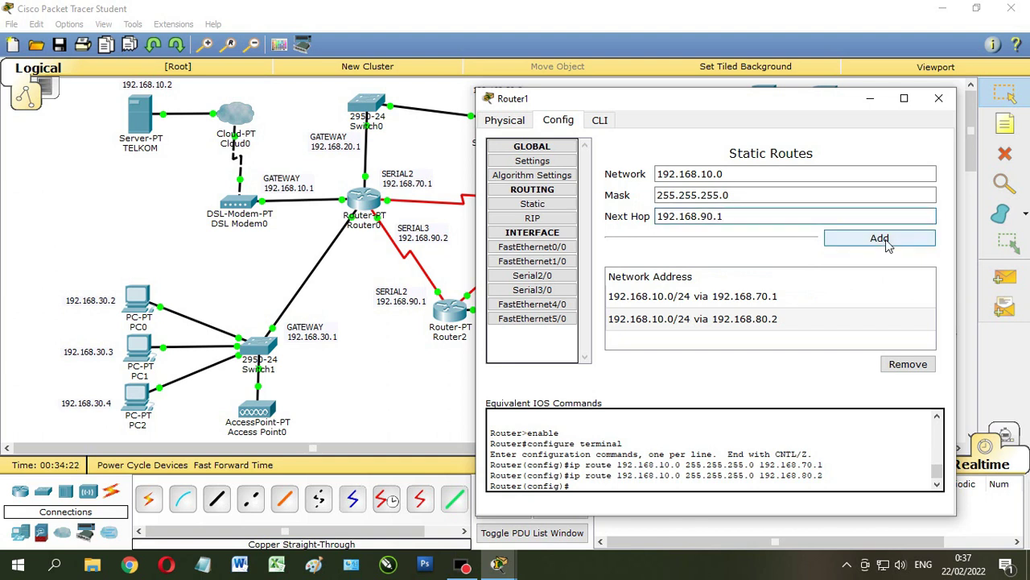
click(879, 239)
double_click(721, 218)
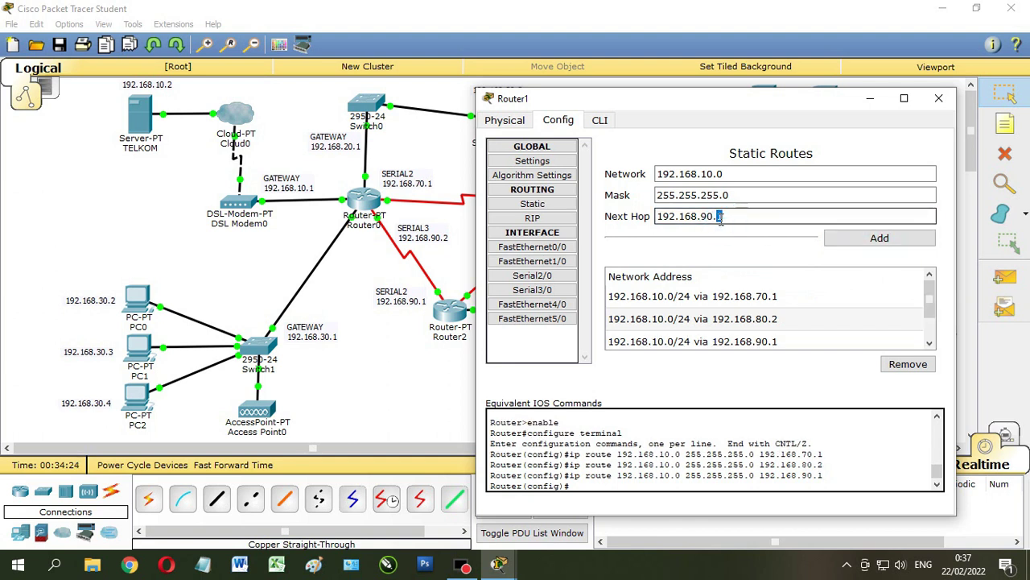
text(2)
click(854, 238)
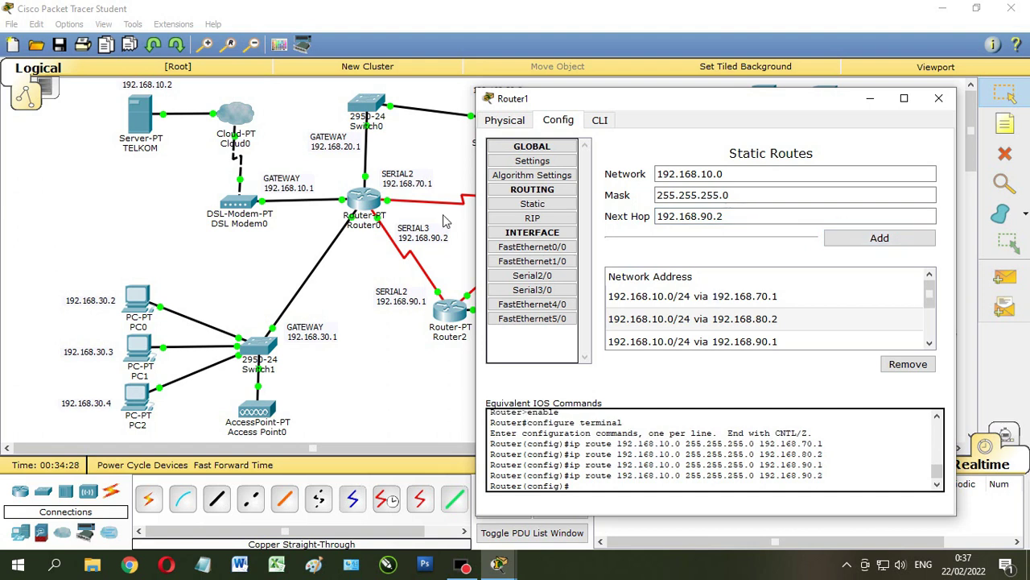
Set the network to 192.168.20.0 and add its static routes via next hops 192.168.70.1 and 192.168.80.2.
drag(700, 174, 705, 175)
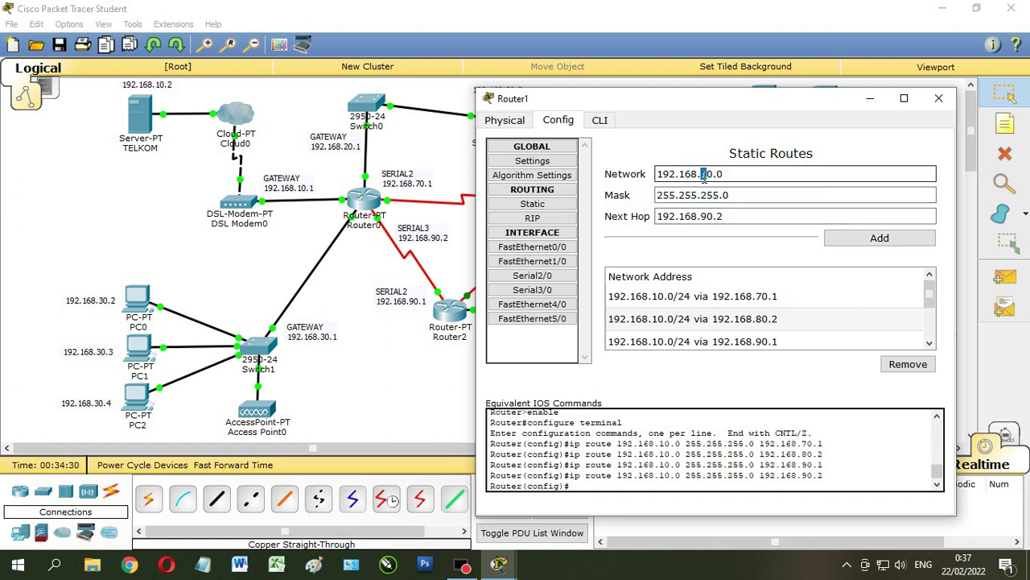
text(2)
drag(723, 216, 702, 215)
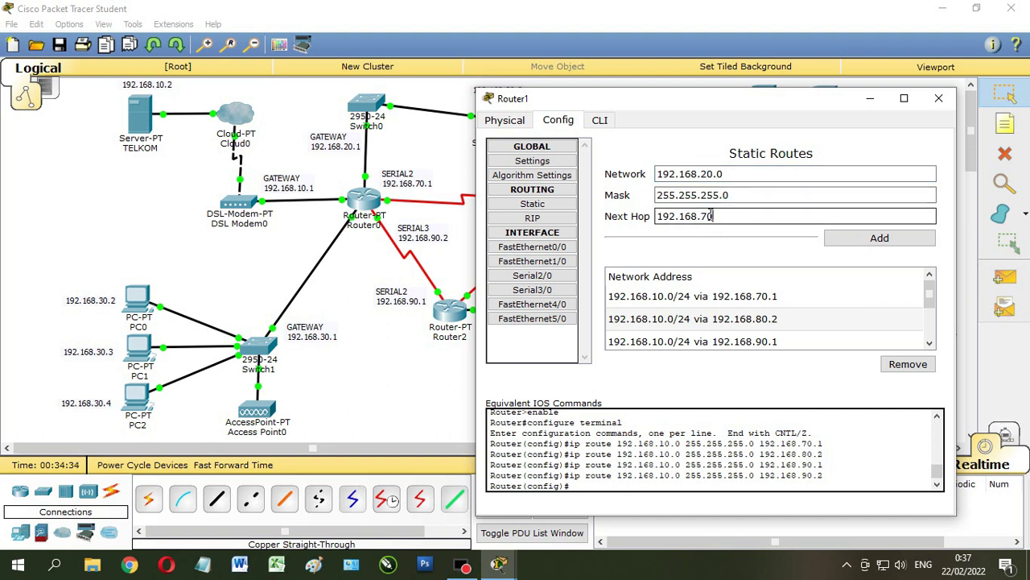
click(850, 239)
drag(724, 215, 717, 216)
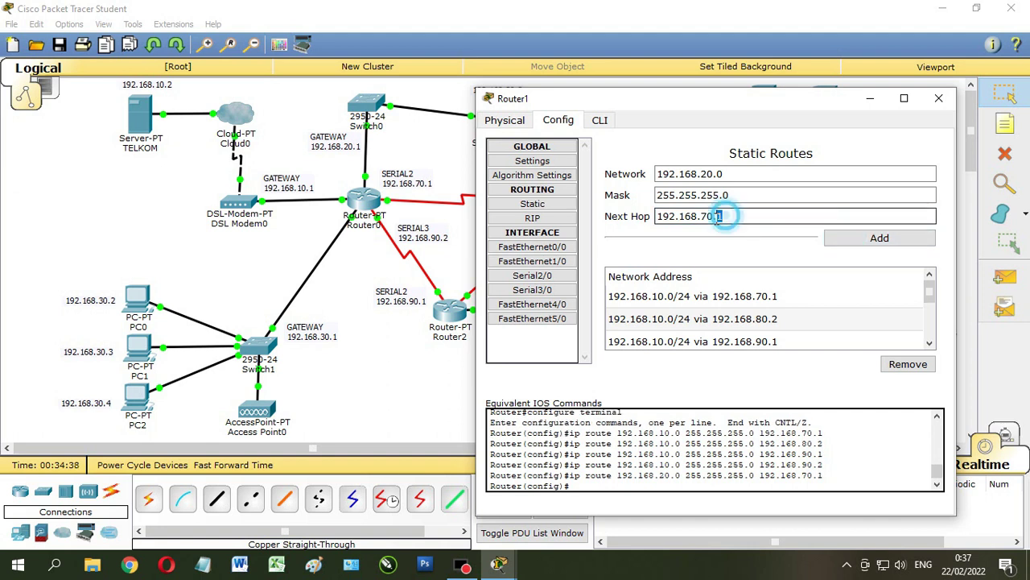
text(8)
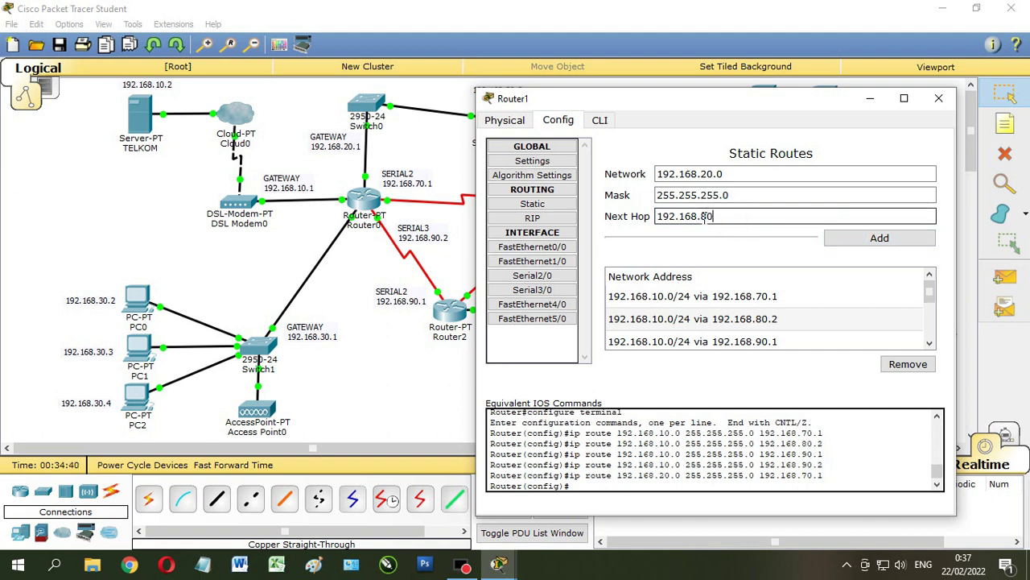
click(886, 238)
Add two more static routes to network 192.168.20.0, via next hops 192.168.90.1 and 192.168.90.2.
drag(723, 218, 709, 225)
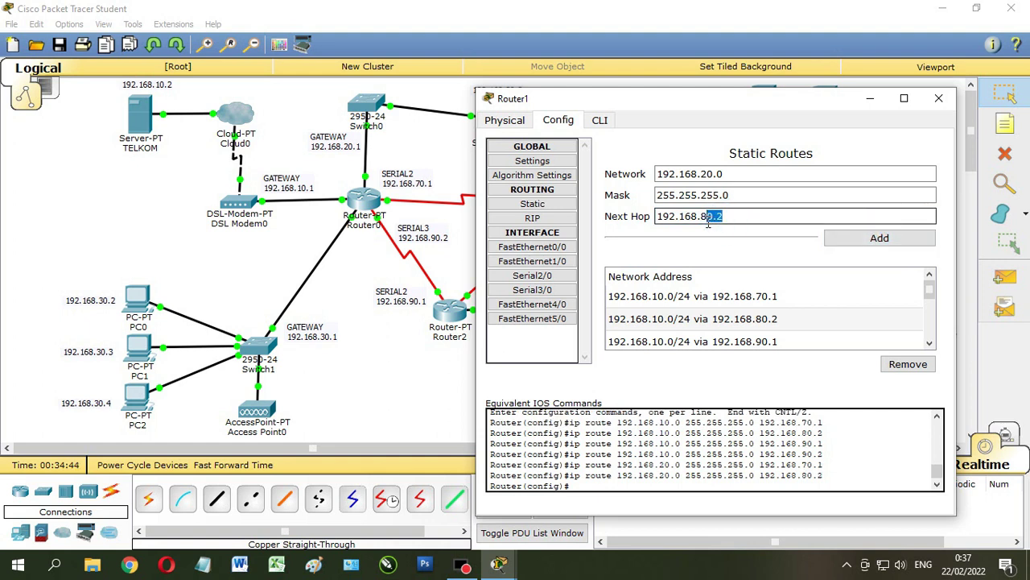
text(90.1)
click(849, 238)
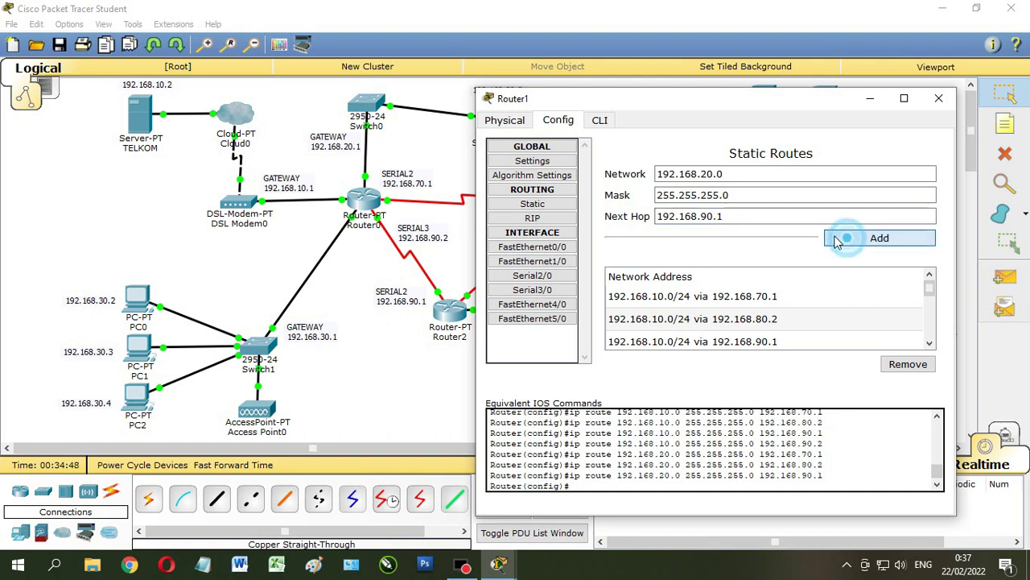
click(727, 220)
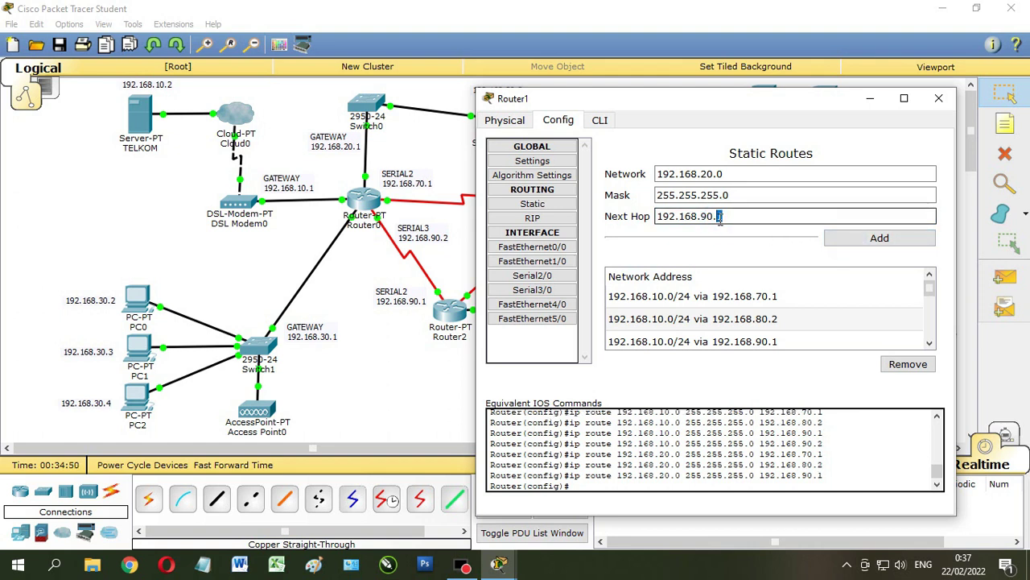
click(865, 240)
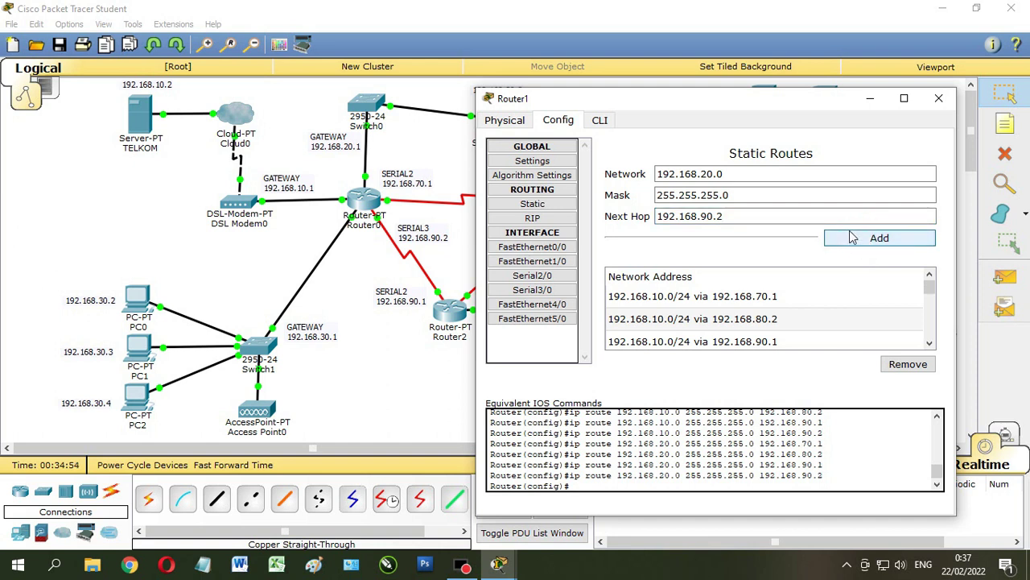
Set the network to 192.168.30.0 and add its static routes via next hops 192.168.70.1 and 192.168.80.2.
drag(707, 174, 702, 175)
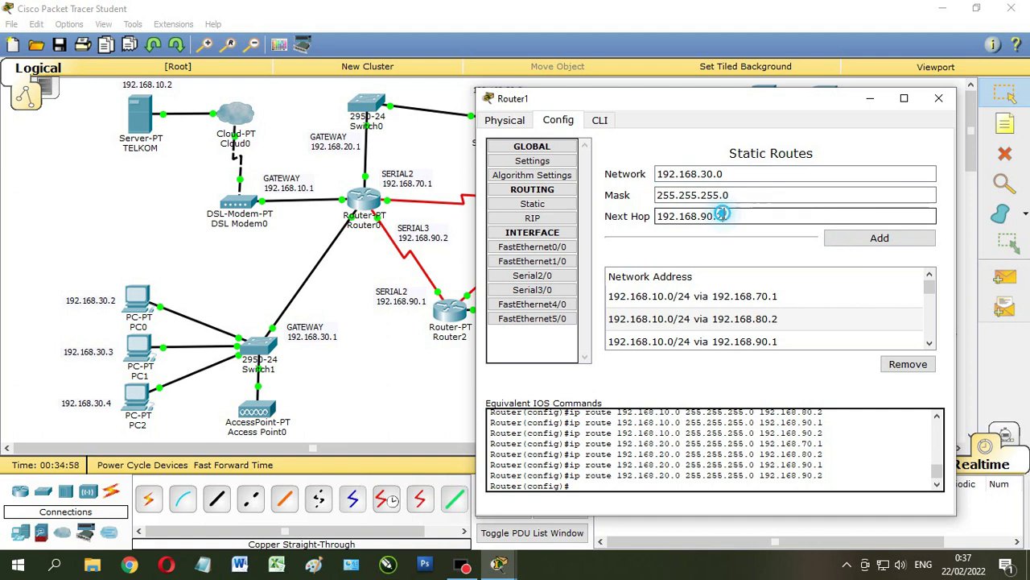
drag(701, 216, 718, 235)
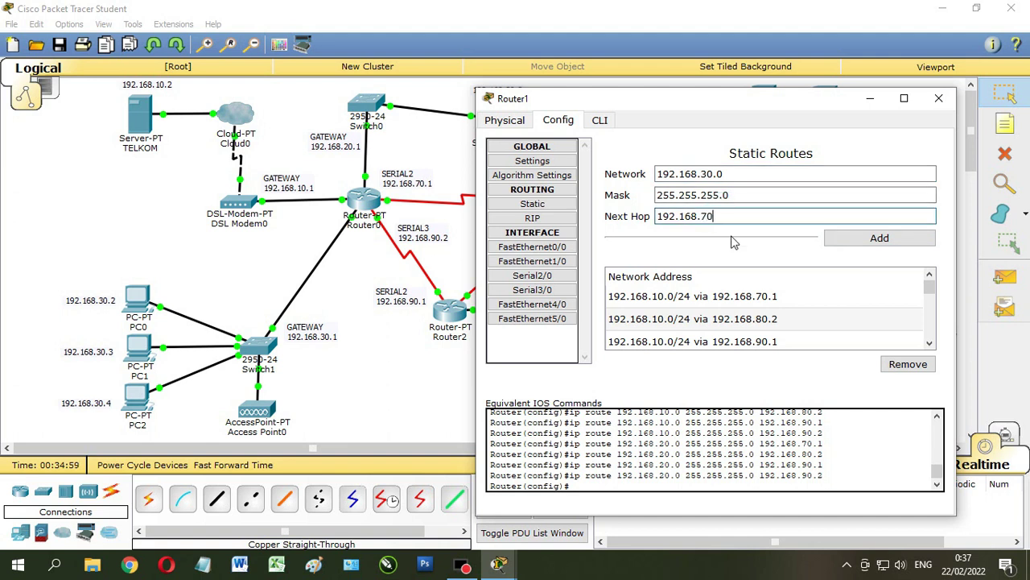
click(910, 238)
click(724, 216)
drag(724, 215, 708, 214)
text(80.2)
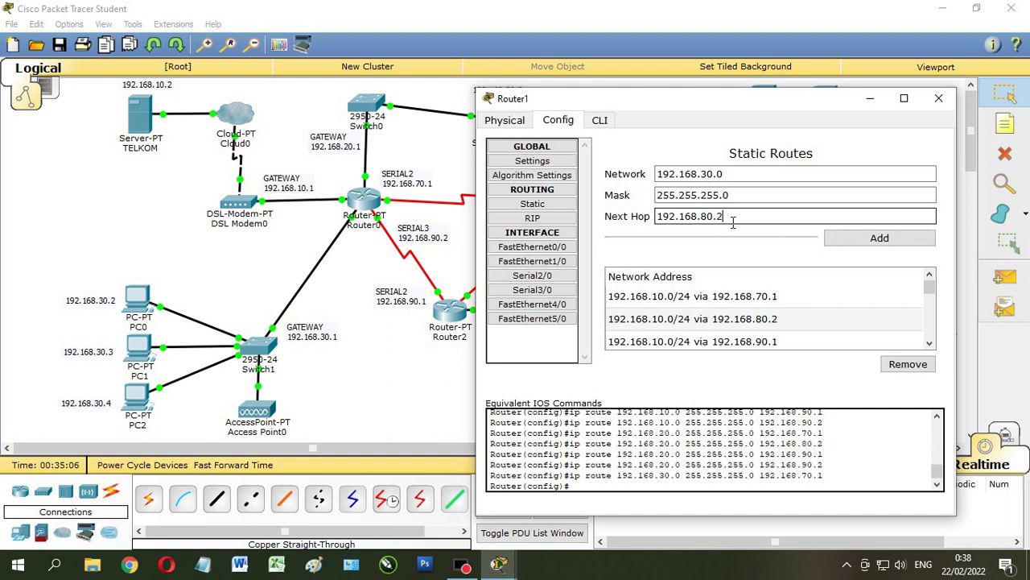
click(847, 238)
Add two more static routes to network 192.168.30.0, via next hops 192.168.90.1 and 192.168.90.2.
drag(723, 216, 709, 215)
text(90.1)
click(880, 238)
drag(726, 217, 719, 216)
text(2)
click(871, 239)
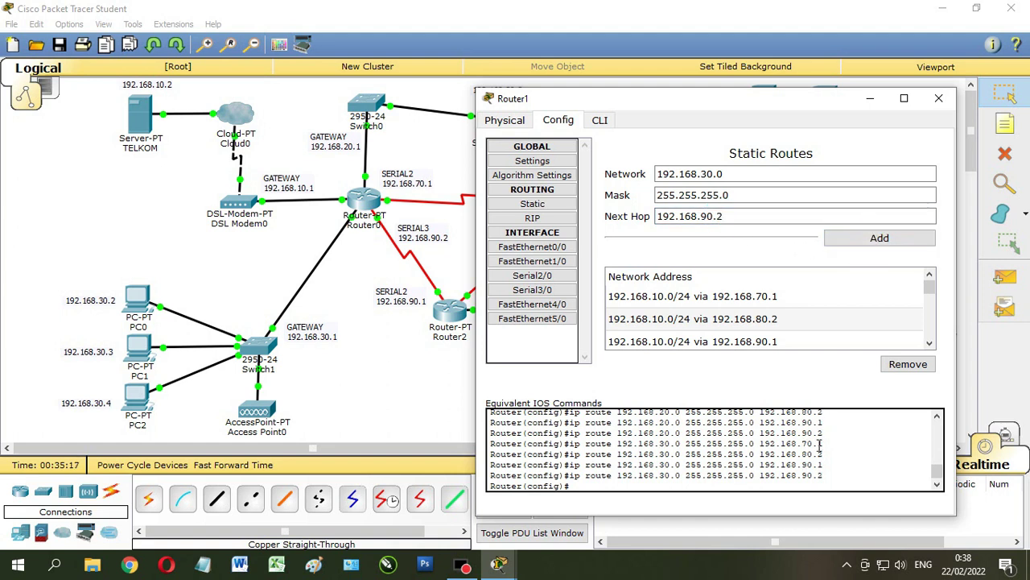
drag(624, 444, 852, 479)
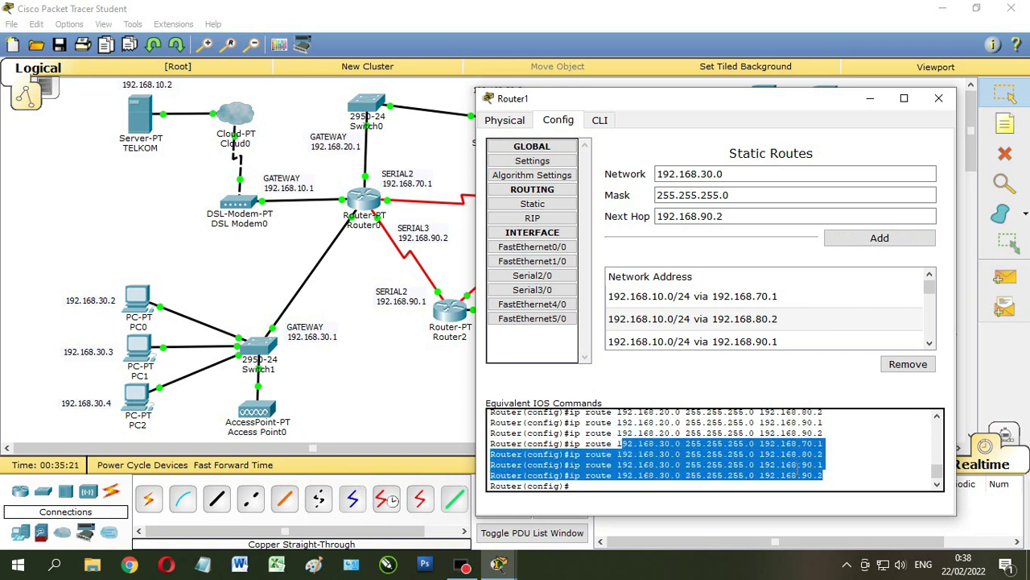
scroll(693, 453, up, 1)
drag(630, 441, 755, 477)
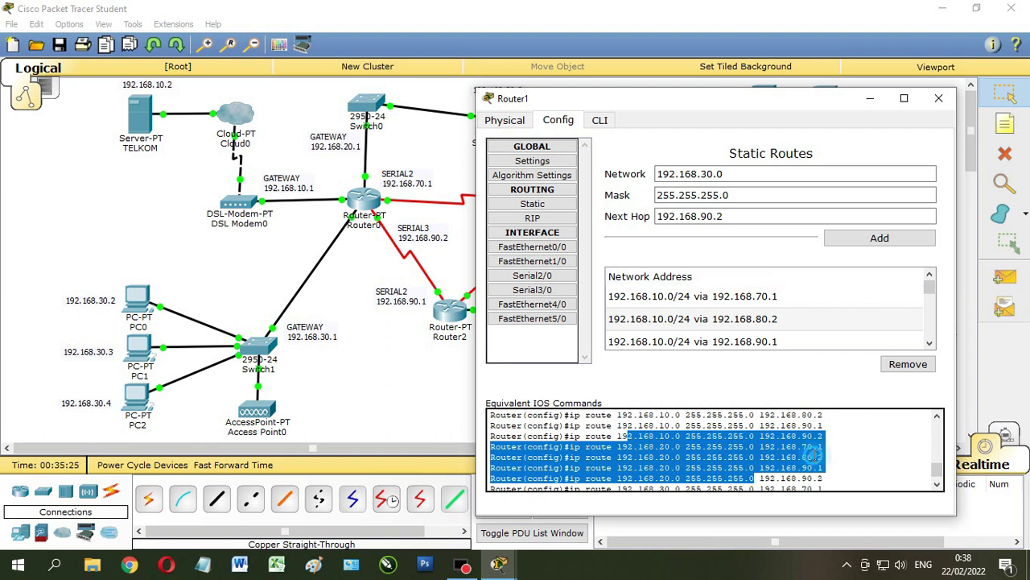
click(854, 453)
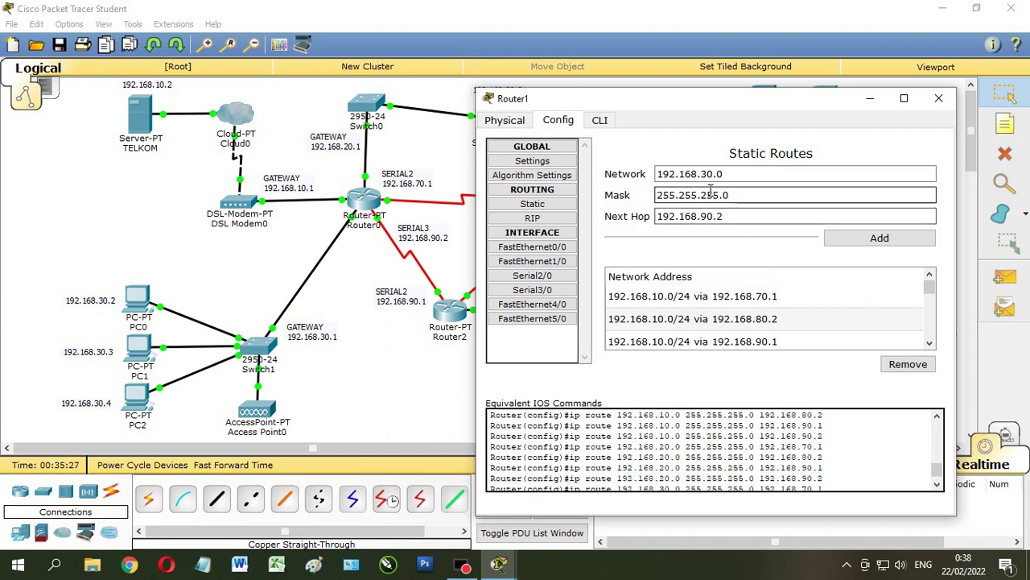
Set the network to 192.168.40.0 and add its static routes via next hops 192.168.70.1 and 192.168.80.2.
drag(702, 174, 708, 175)
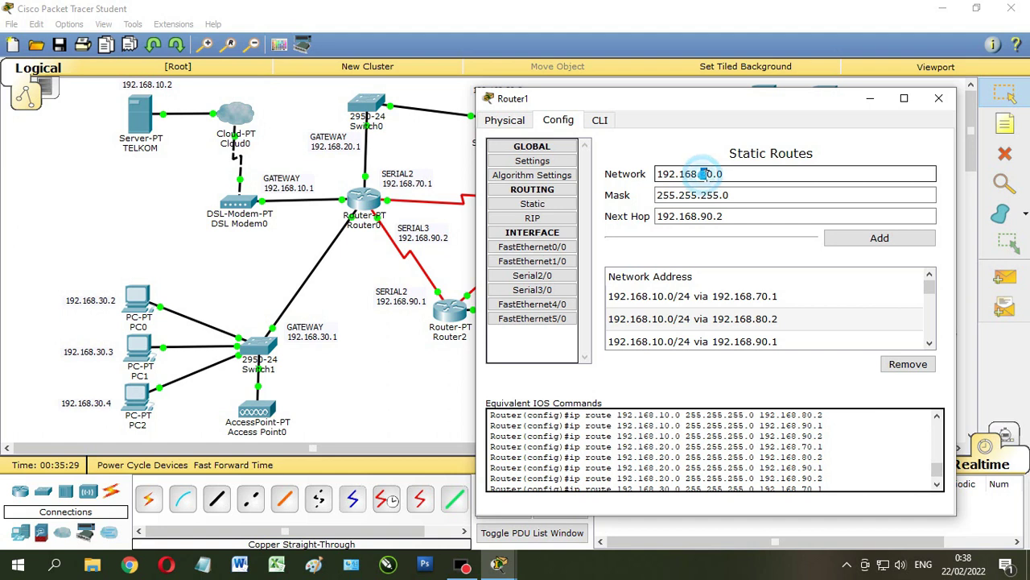
text(4)
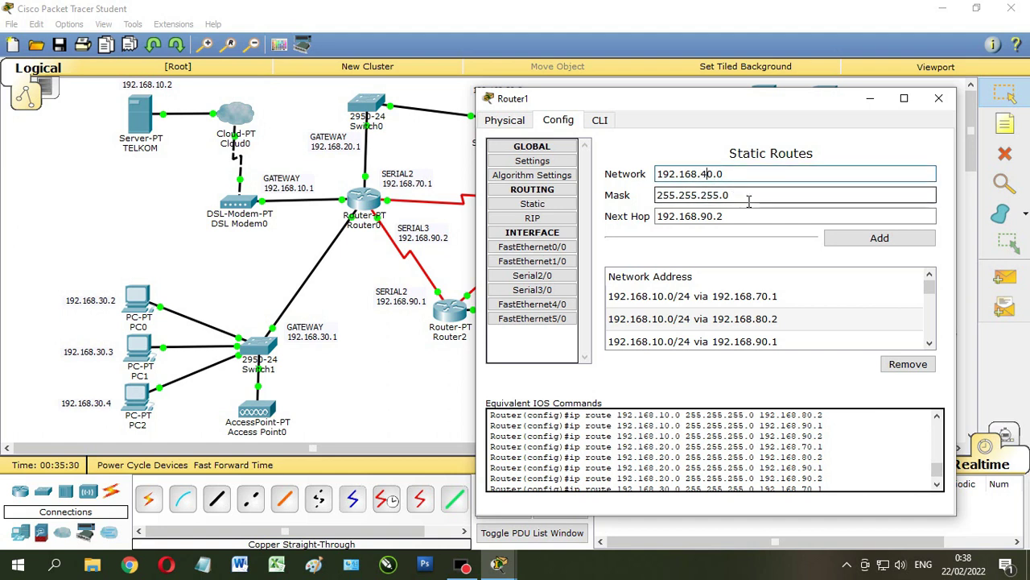
drag(702, 217, 735, 215)
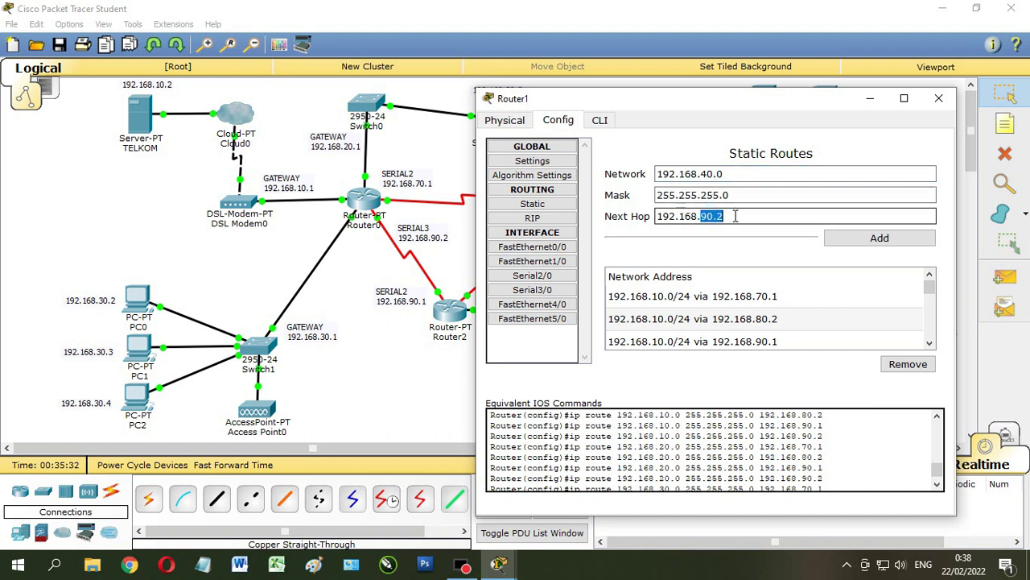
text(70.1)
click(879, 237)
drag(727, 216, 703, 217)
text(80.)
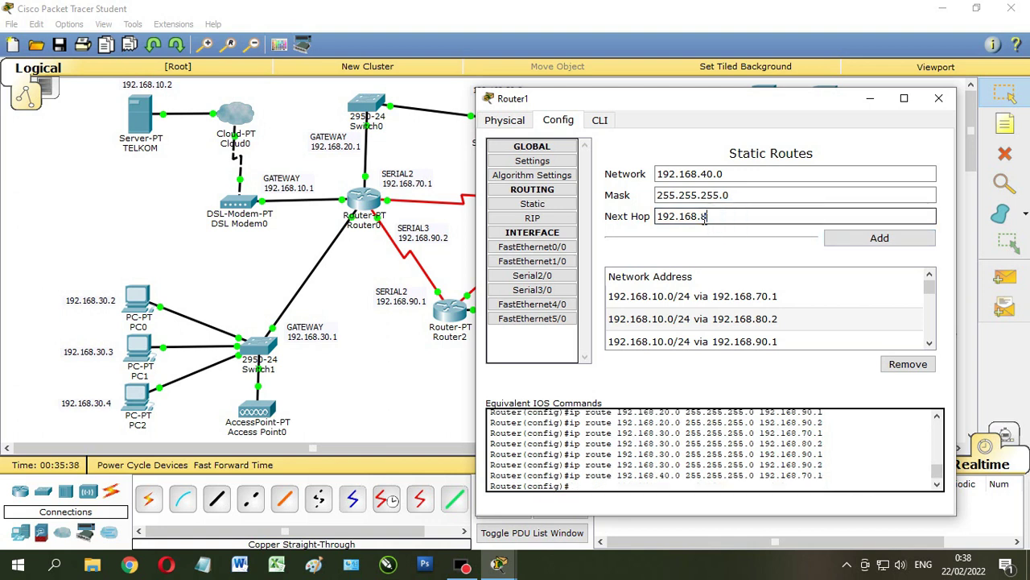
click(863, 237)
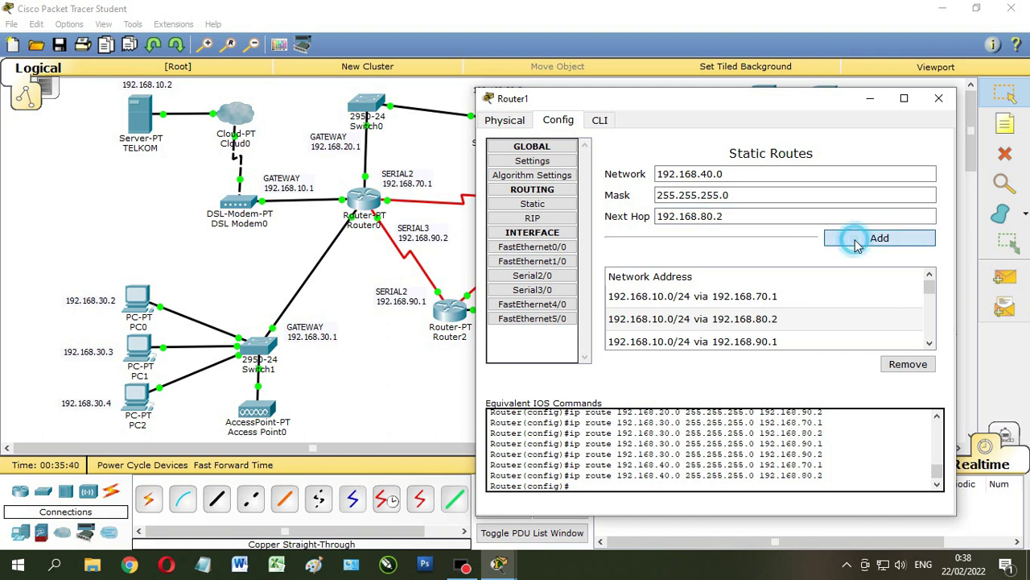
Add two more static routes to network 192.168.40.0, via next hops 192.168.90.1 and 192.168.90.2.
drag(727, 216, 704, 219)
text(90.1)
click(837, 238)
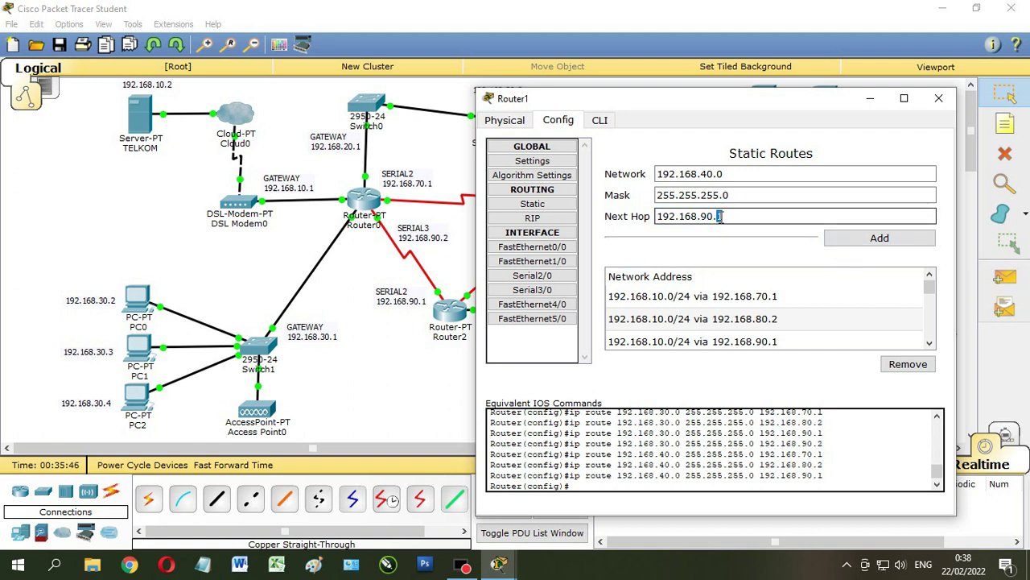
text(2)
click(861, 240)
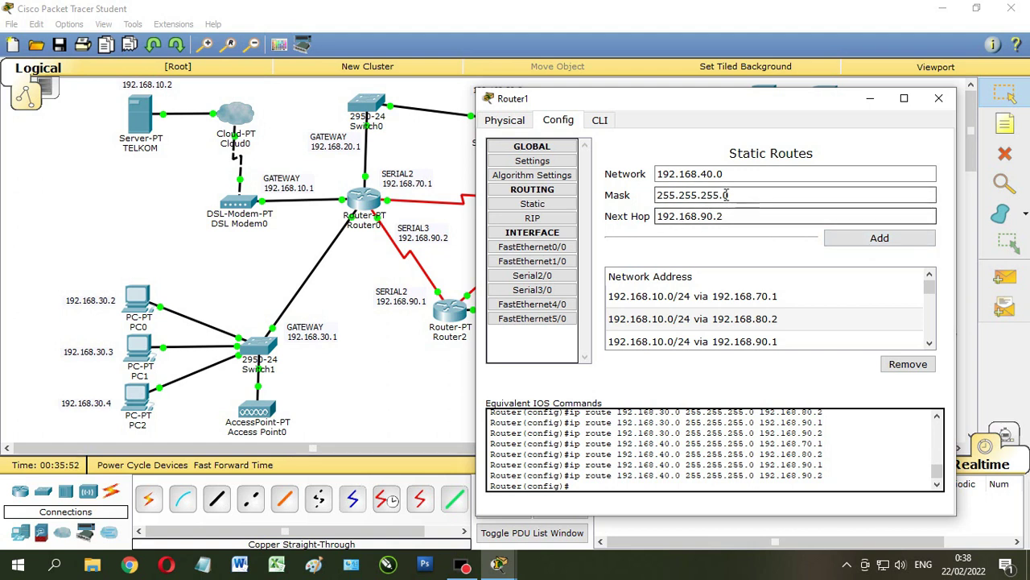
Set the network to 192.168.50.0 and add its static routes via next hops 192.168.70.1 and 192.168.80.2.
click(706, 175)
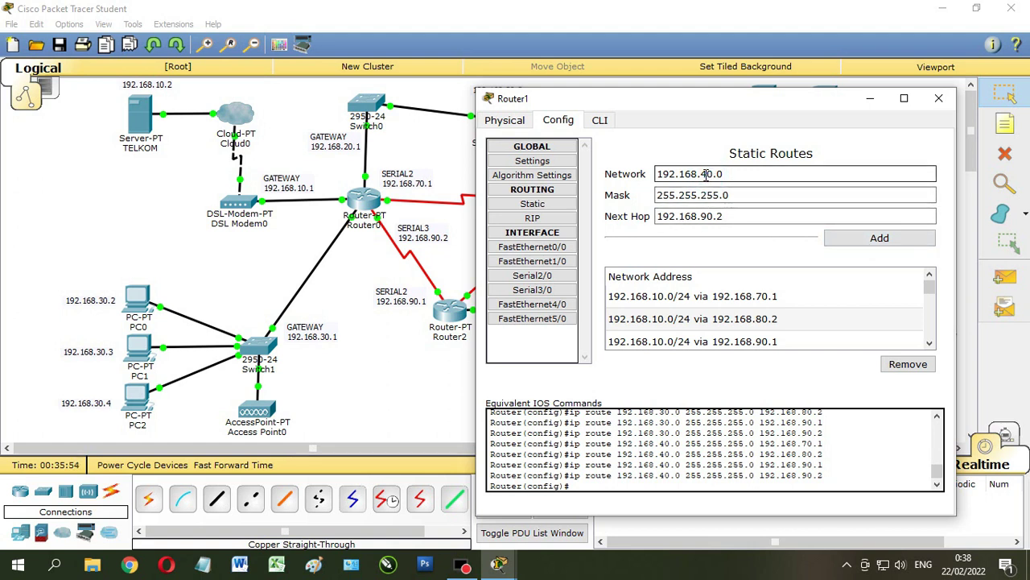
text(5)
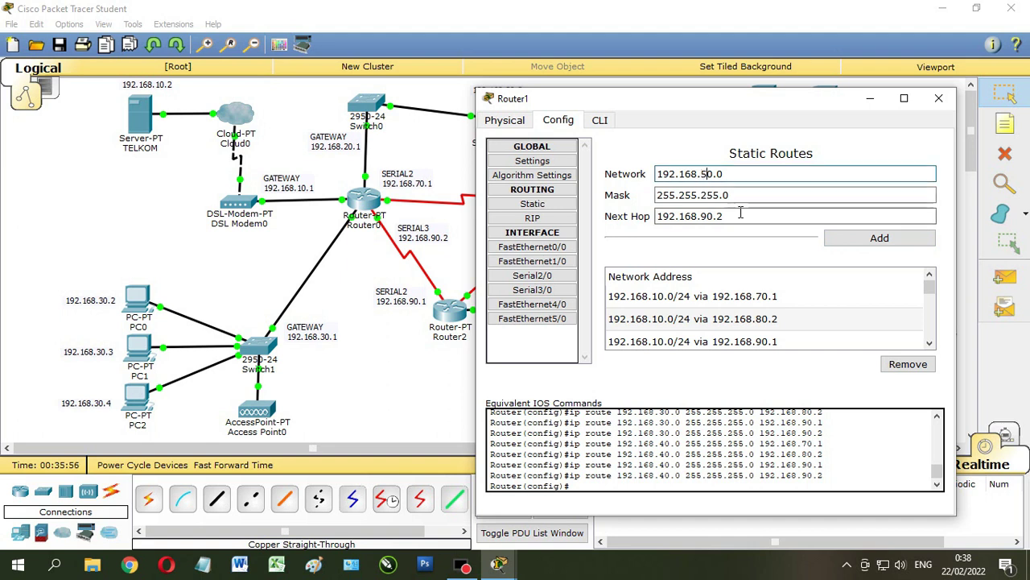
drag(724, 215, 705, 221)
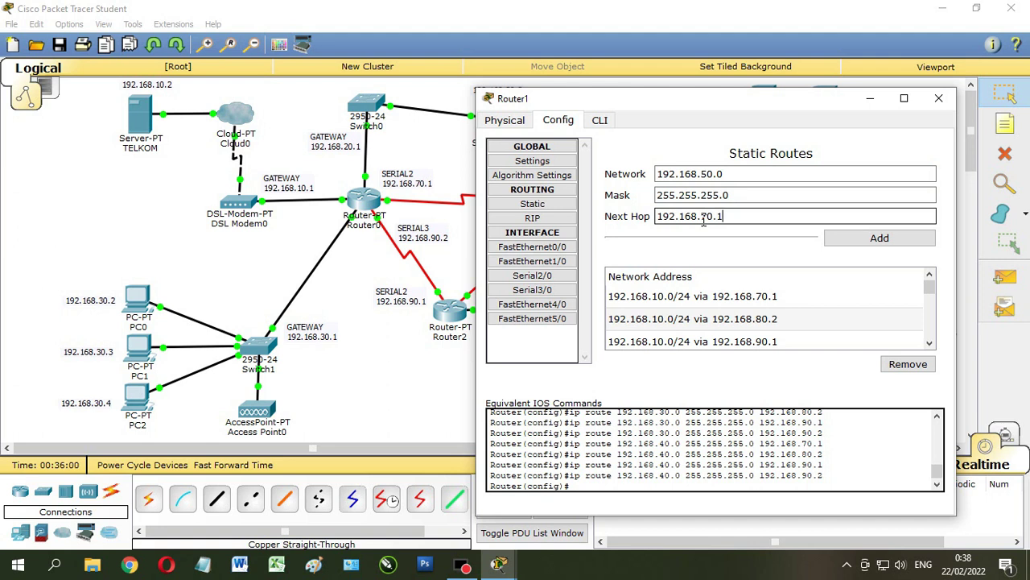
click(851, 238)
drag(723, 217, 706, 217)
text(80)
click(851, 238)
Add two more static routes to network 192.168.50.0, via next hops 192.168.90.1 and 192.168.90.2.
drag(723, 217, 705, 218)
text(90.1)
click(855, 240)
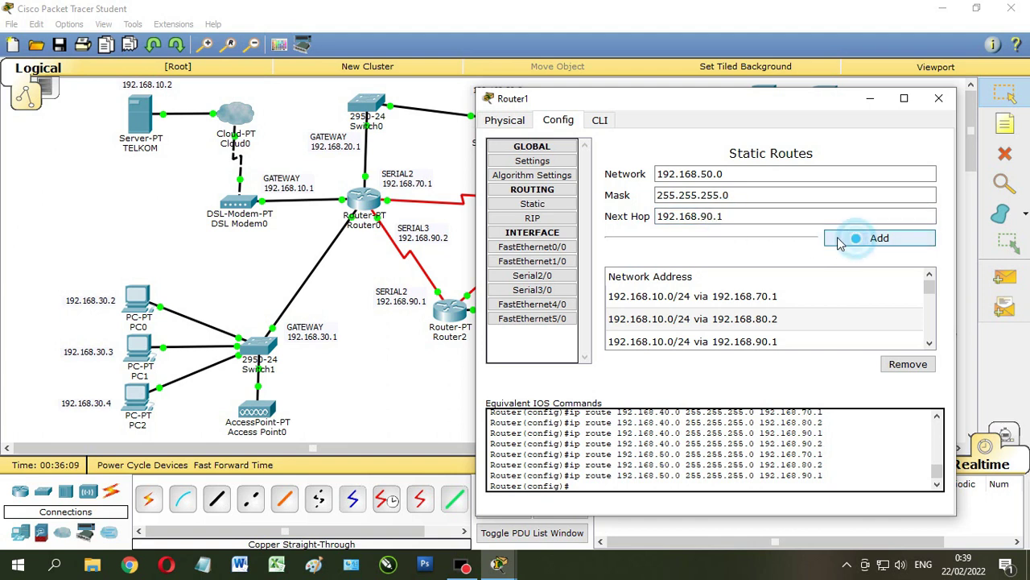
click(717, 217)
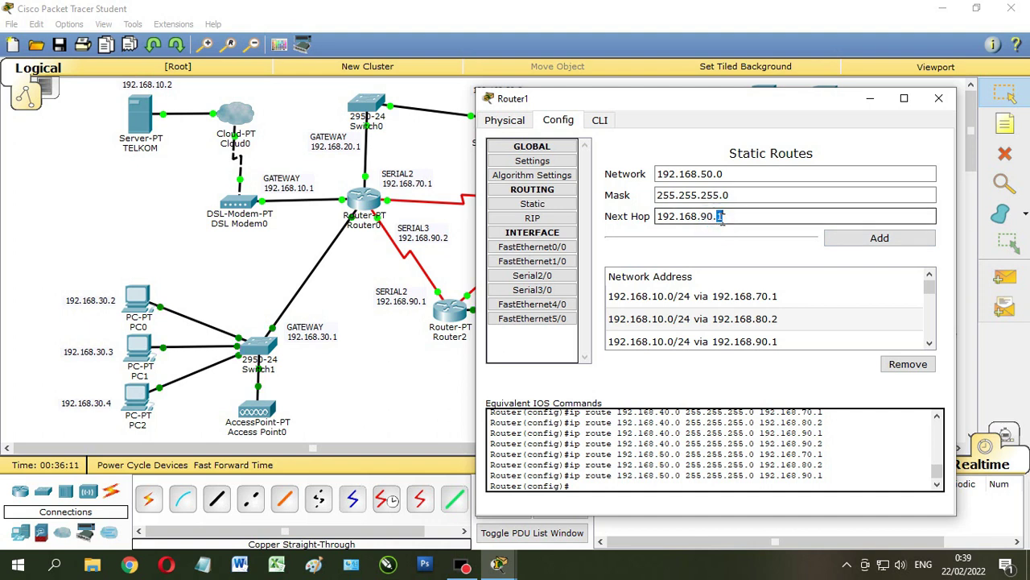
click(856, 238)
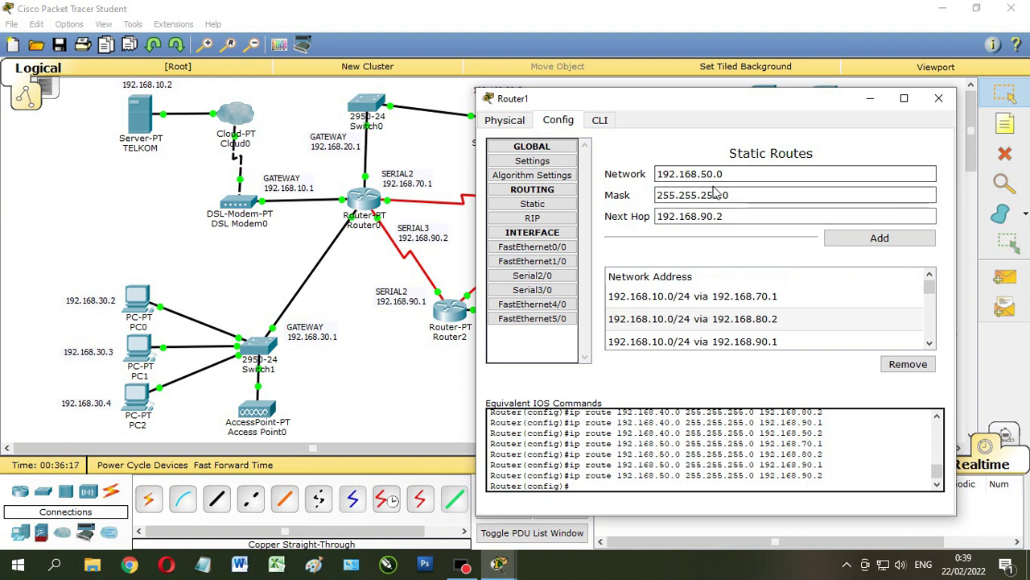
Set the network to 192.168.60.0 and add its static routes via next hops 192.168.70.1 and 192.168.80.2.
drag(700, 174, 708, 175)
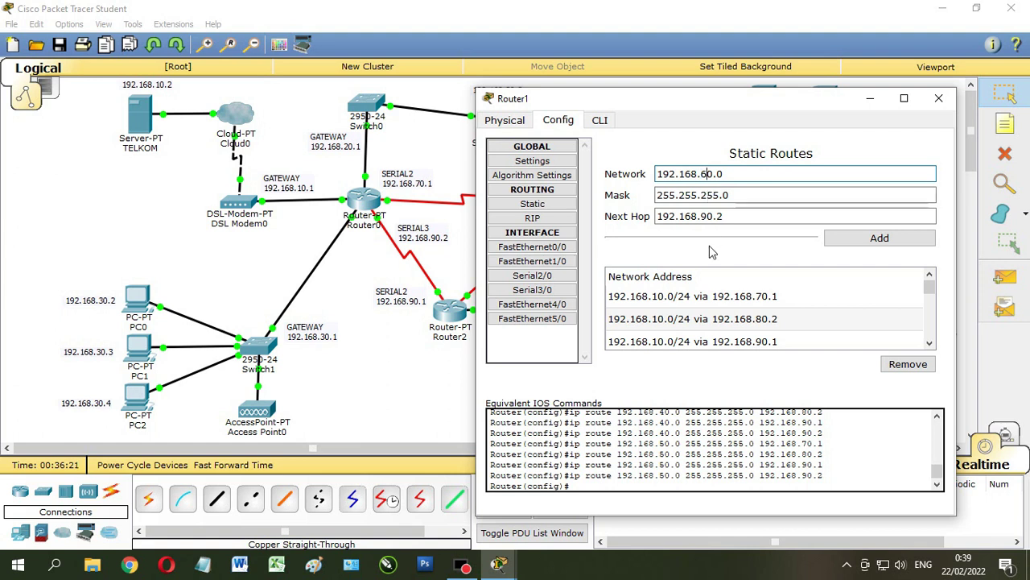
drag(726, 215, 702, 215)
text(70.1)
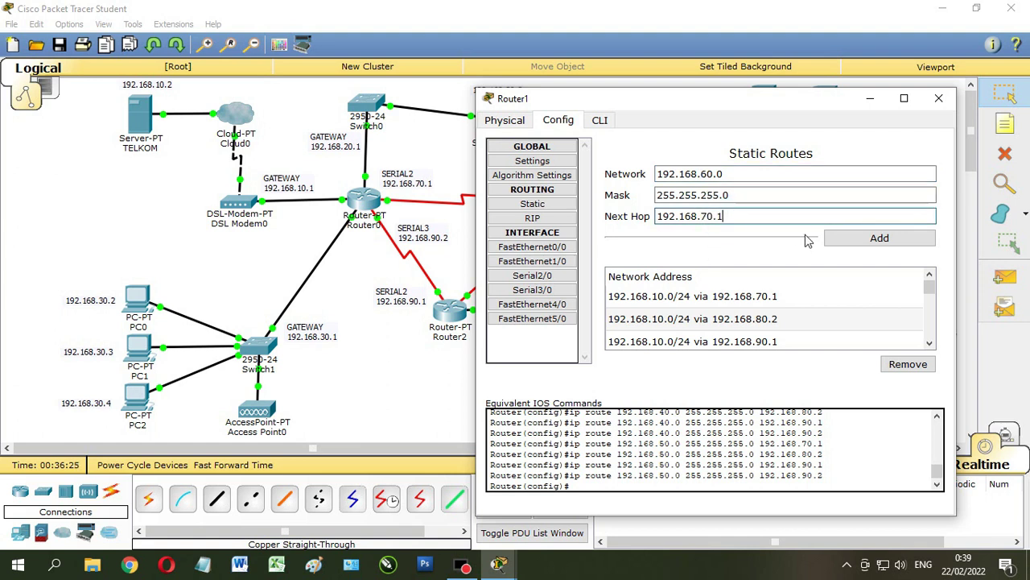
click(853, 238)
drag(722, 223, 705, 223)
text(80)
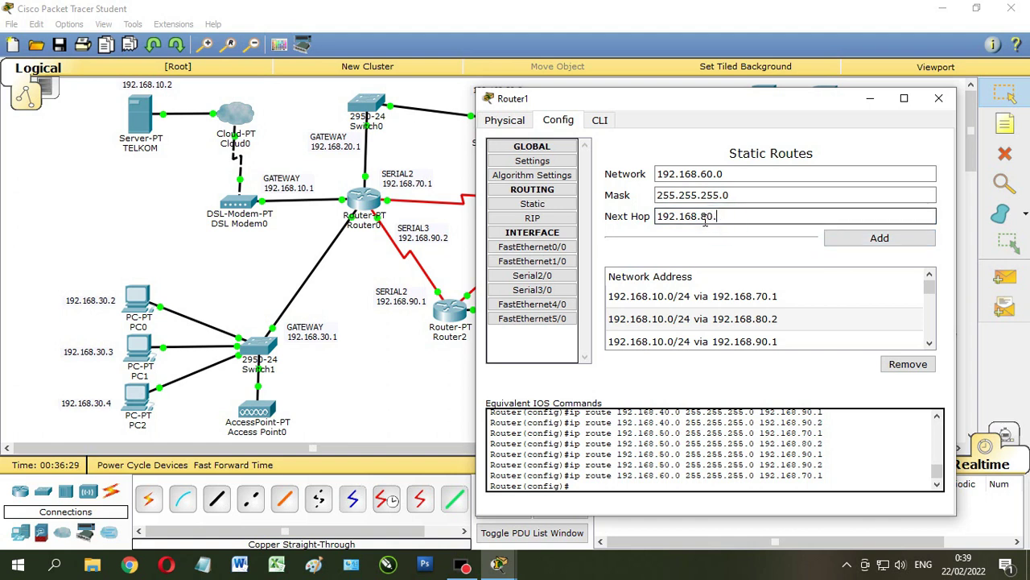
click(876, 238)
Add two more static routes to network 192.168.60.0, via next hops 192.168.90.1 and 192.168.90.2.
double_click(723, 215)
drag(723, 216, 704, 218)
text(90)
click(869, 237)
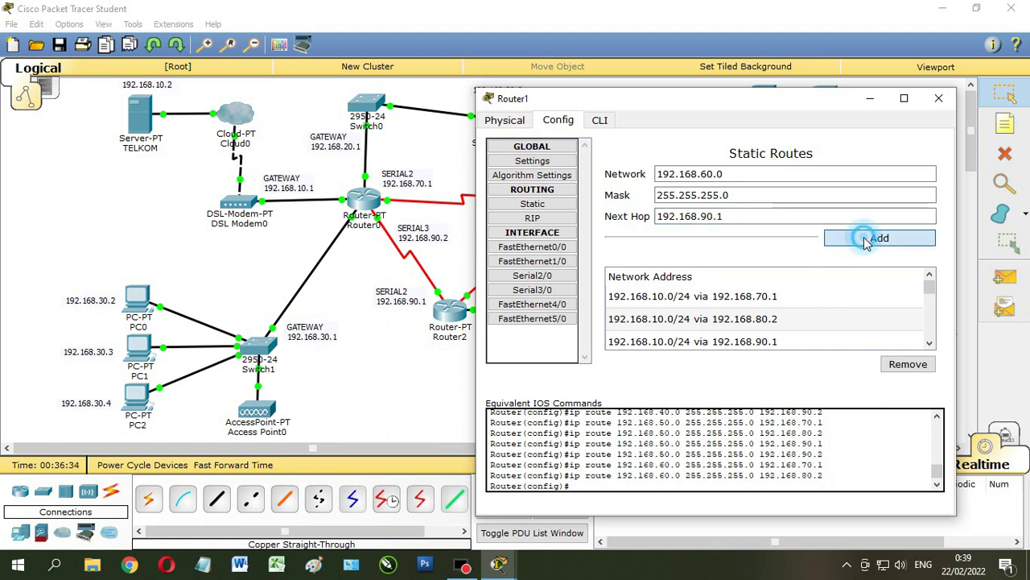
drag(724, 216, 703, 217)
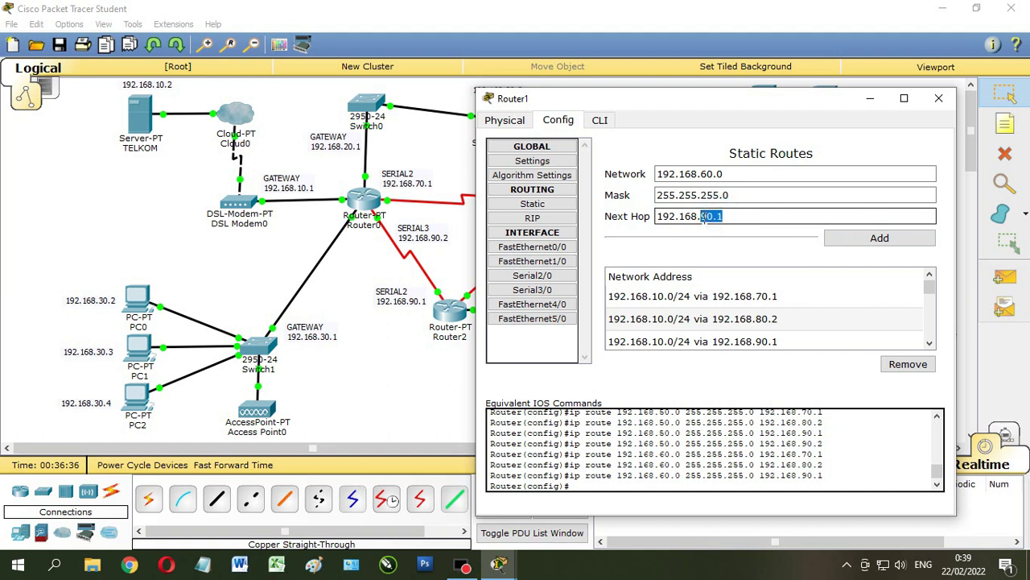
text(9)
click(853, 246)
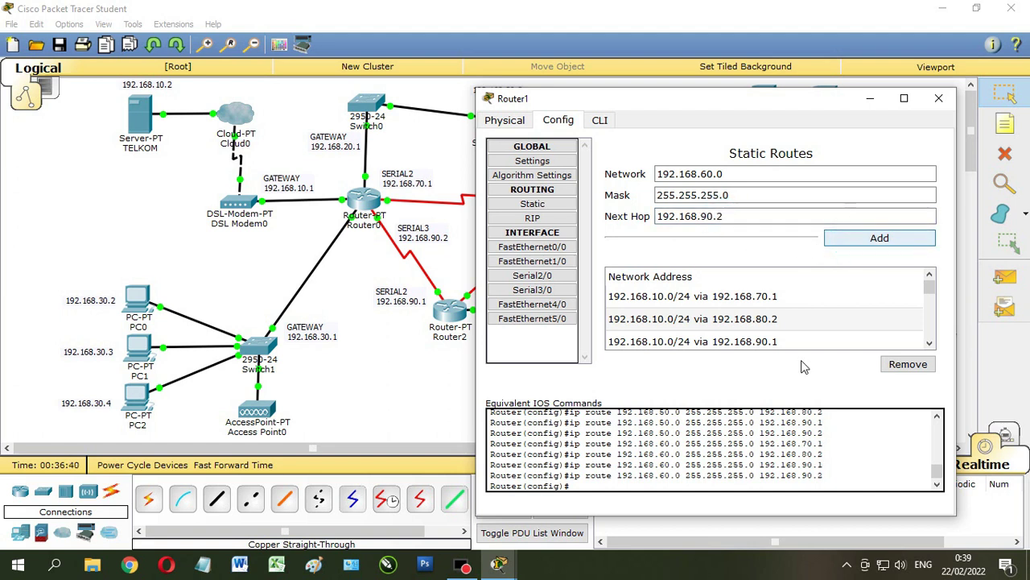
drag(656, 444, 829, 476)
click(834, 471)
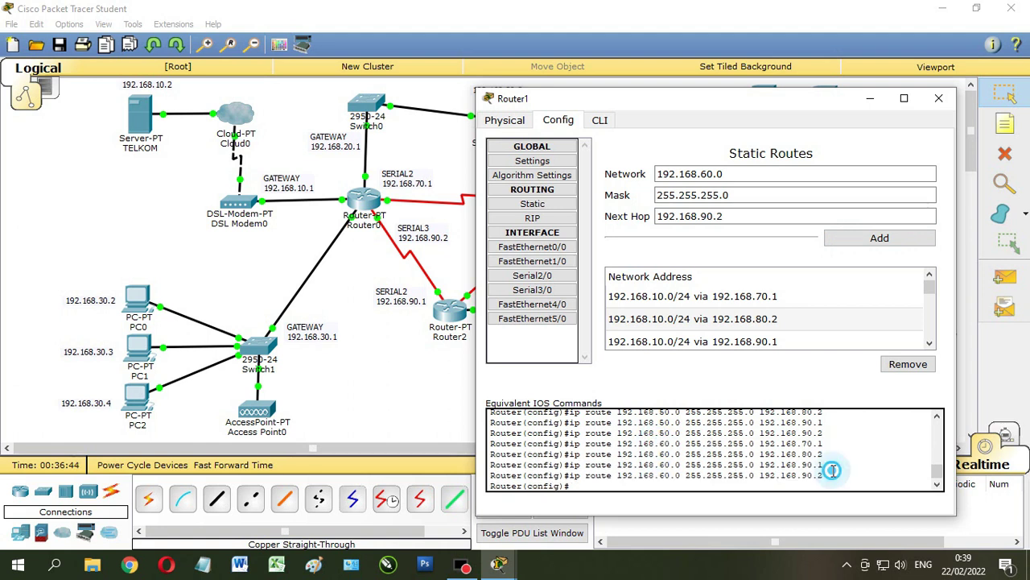
drag(745, 103, 751, 256)
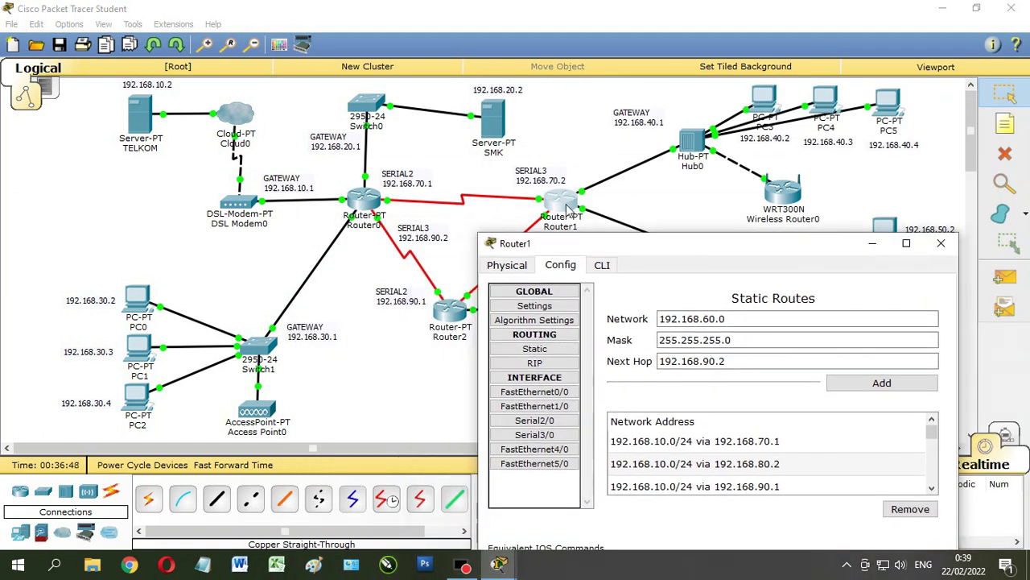
drag(594, 256, 627, 125)
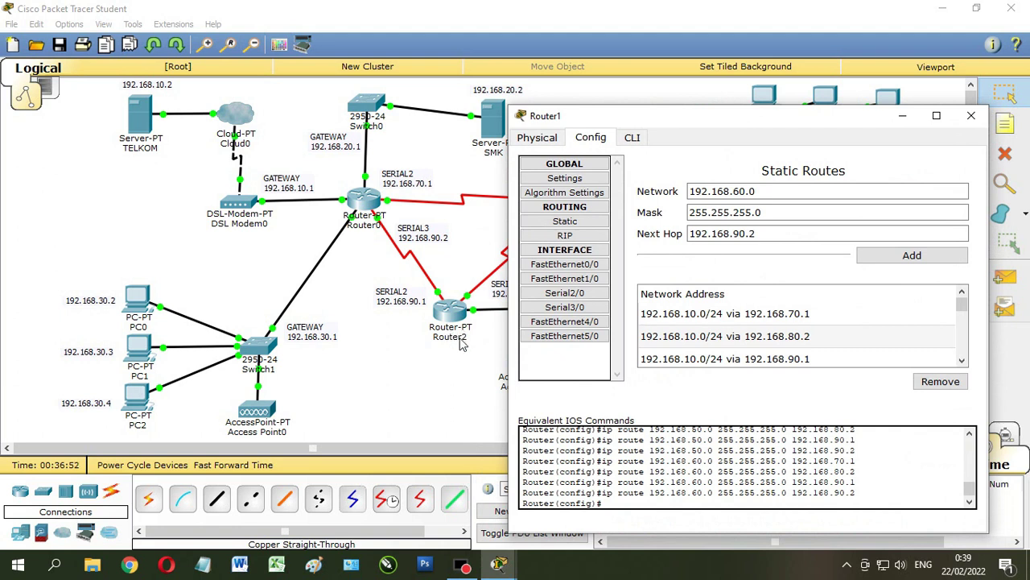
scroll(830, 485, down, 1)
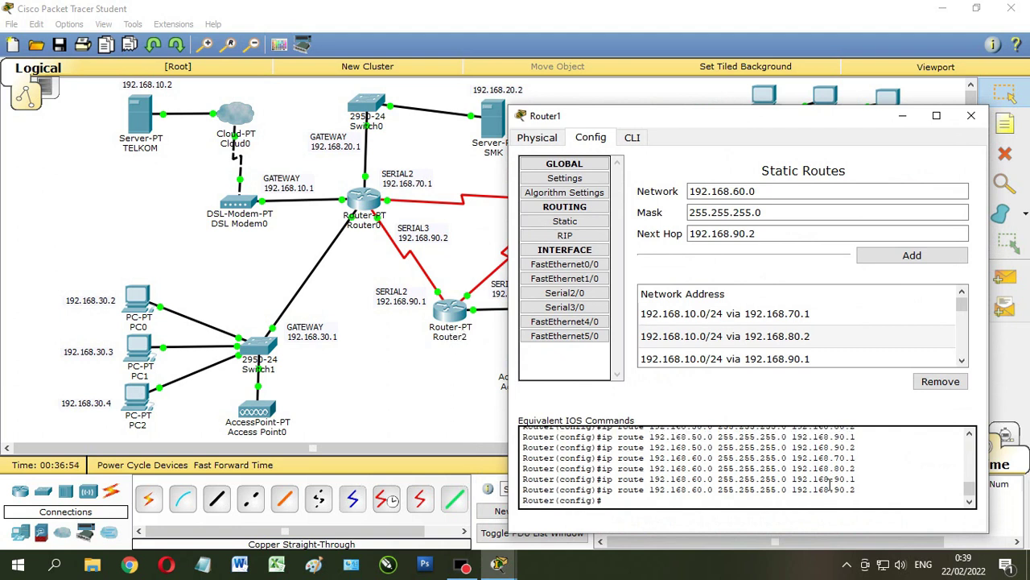
Close Router1's configuration and open the static routing settings of Router2.
click(970, 118)
click(451, 308)
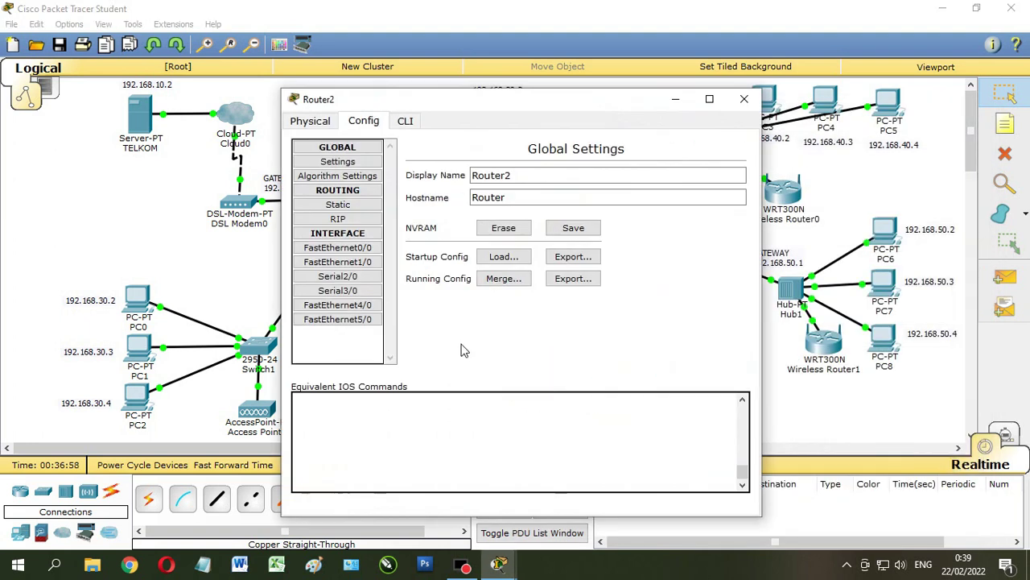
drag(489, 99, 662, 72)
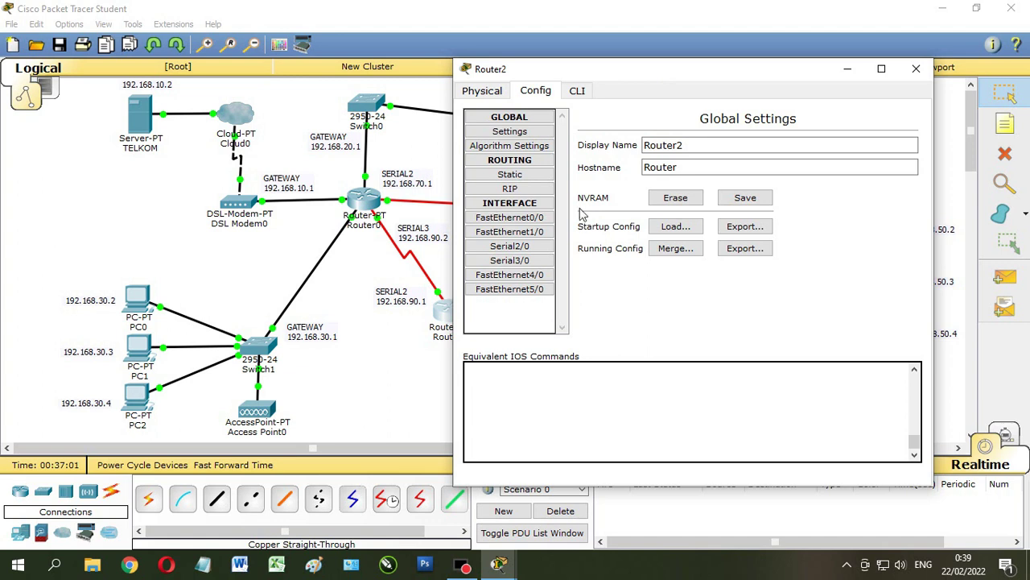
click(509, 175)
Add Router2 static routes to network 192.168.10.0, mask 255.255.255.0, via next hops 192.168.70.1 and 192.168.70.2.
click(665, 144)
text(192.168.10.0)
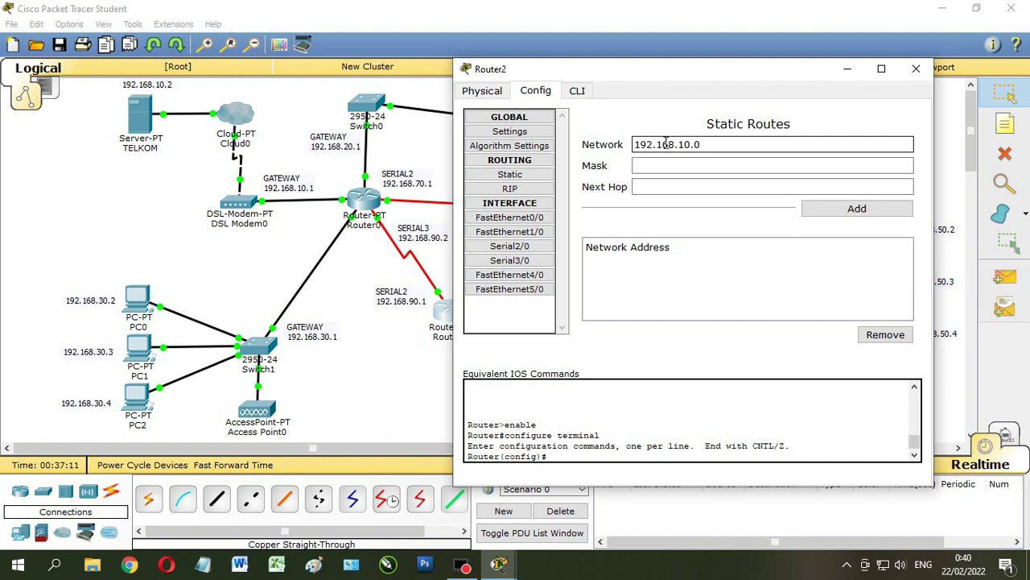
click(673, 167)
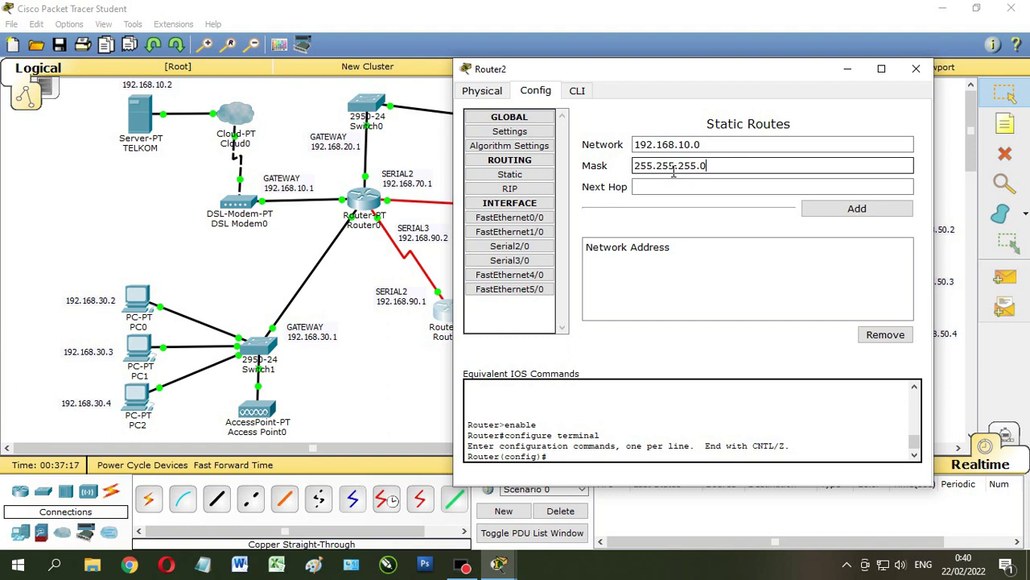
click(673, 188)
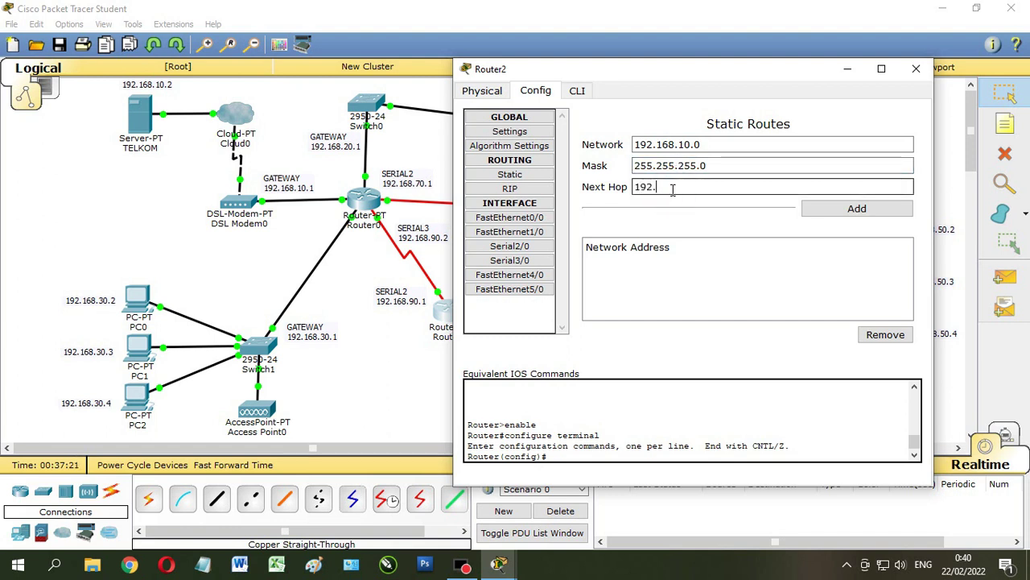
text(192.168.70.1)
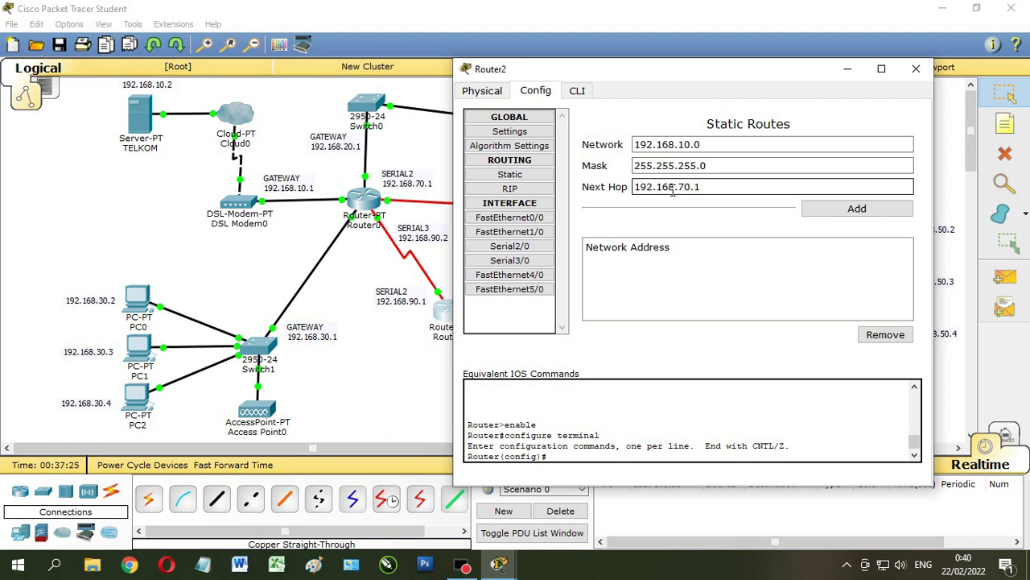
click(837, 211)
click(699, 187)
double_click(698, 187)
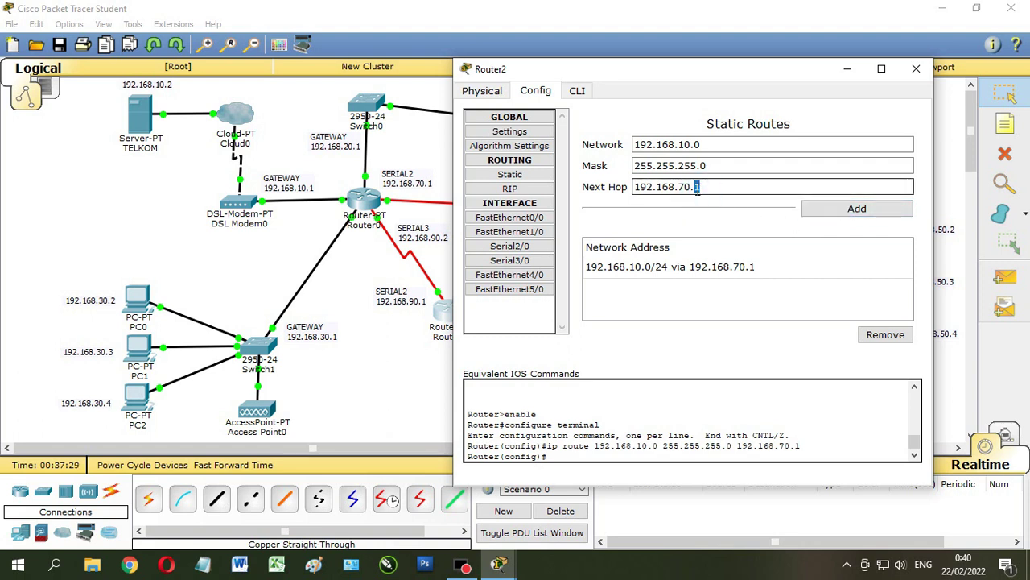
click(857, 208)
Add two more static routes to network 192.168.10.0, via next hops 192.168.80.1 and 192.168.90.2.
click(697, 187)
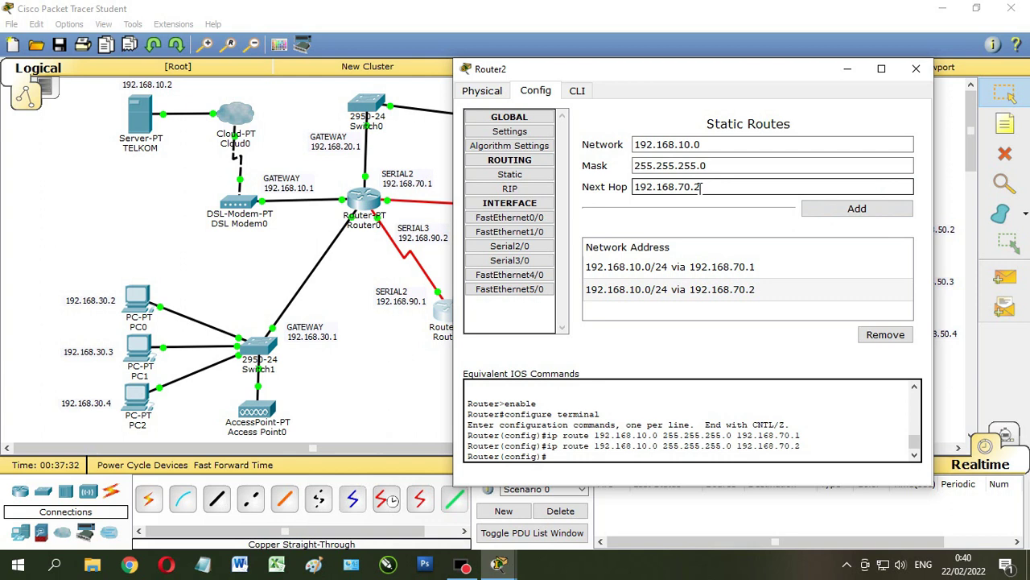
drag(702, 187, 681, 188)
text(80.1)
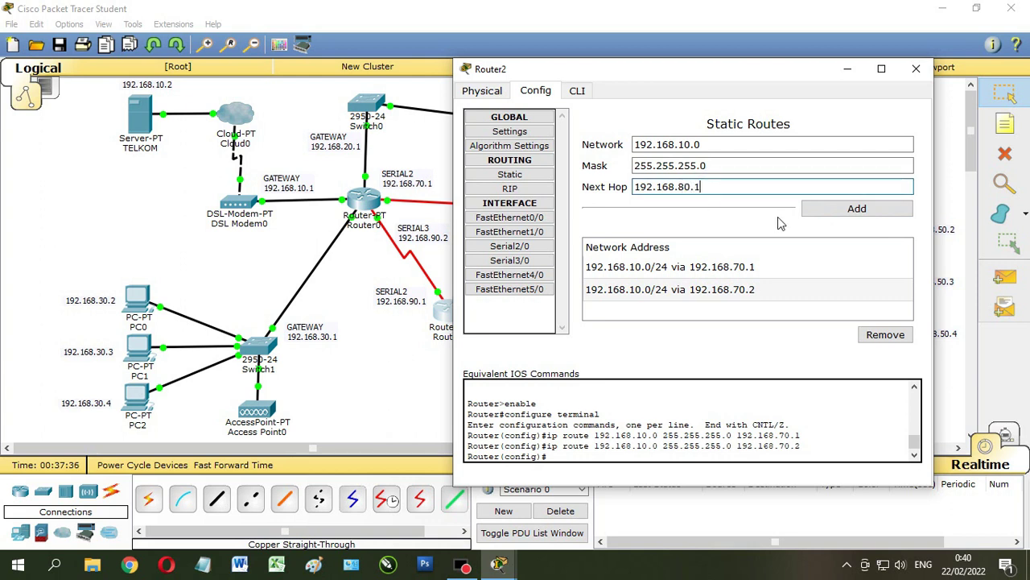
click(813, 207)
drag(708, 187, 681, 187)
text(9)
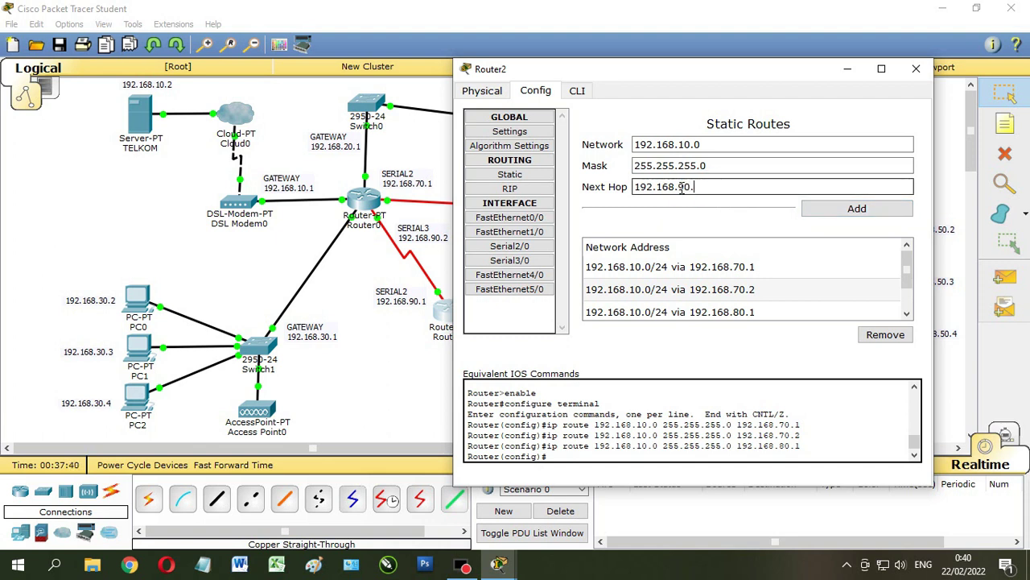
click(854, 208)
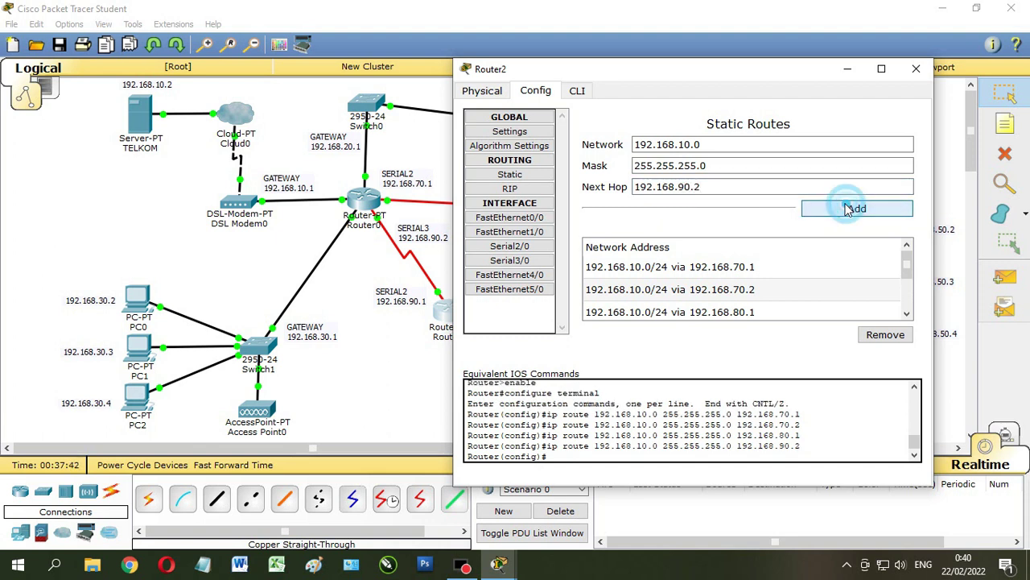
Set the network to 192.168.20.0 and add its static routes via next hops 192.168.70.1 and 192.168.70.2.
drag(677, 145, 687, 145)
text(20)
drag(700, 186, 679, 186)
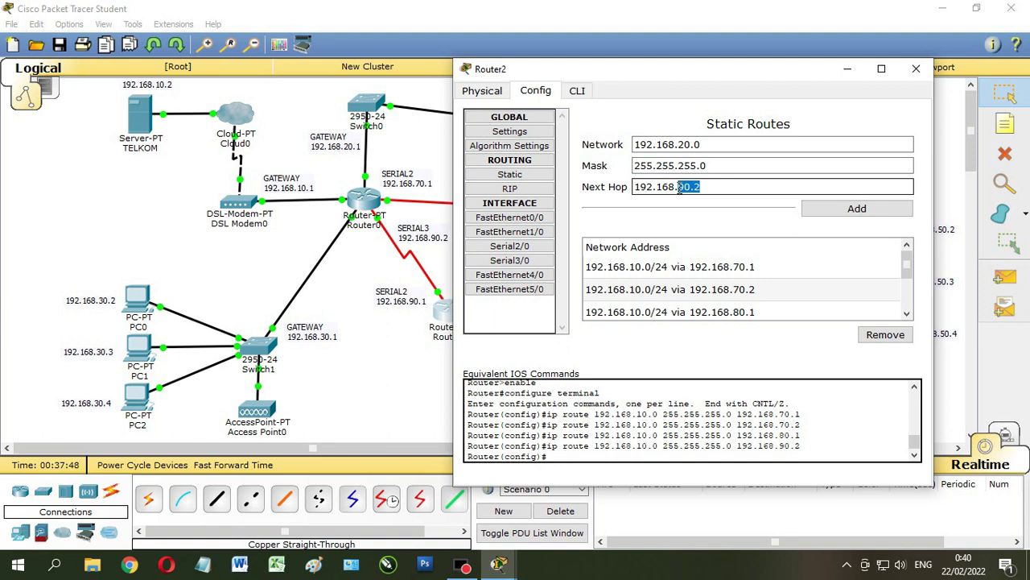
click(831, 210)
drag(702, 187, 696, 187)
text(2)
click(805, 207)
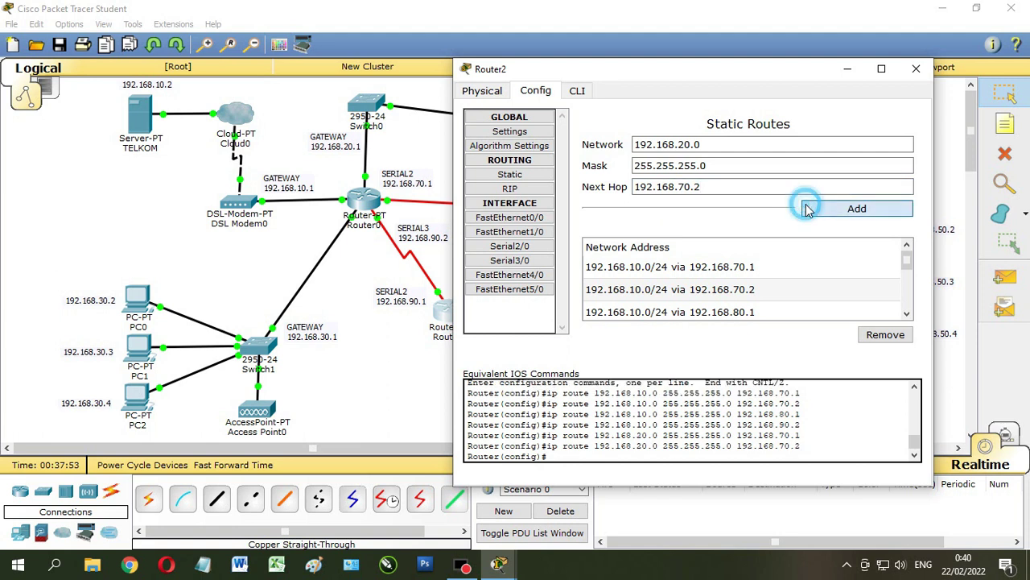
Add two more static routes to network 192.168.20.0, via next hops 192.168.80.1 and 192.168.90.2.
drag(702, 187, 679, 188)
text(80.1)
click(825, 209)
drag(701, 186, 680, 188)
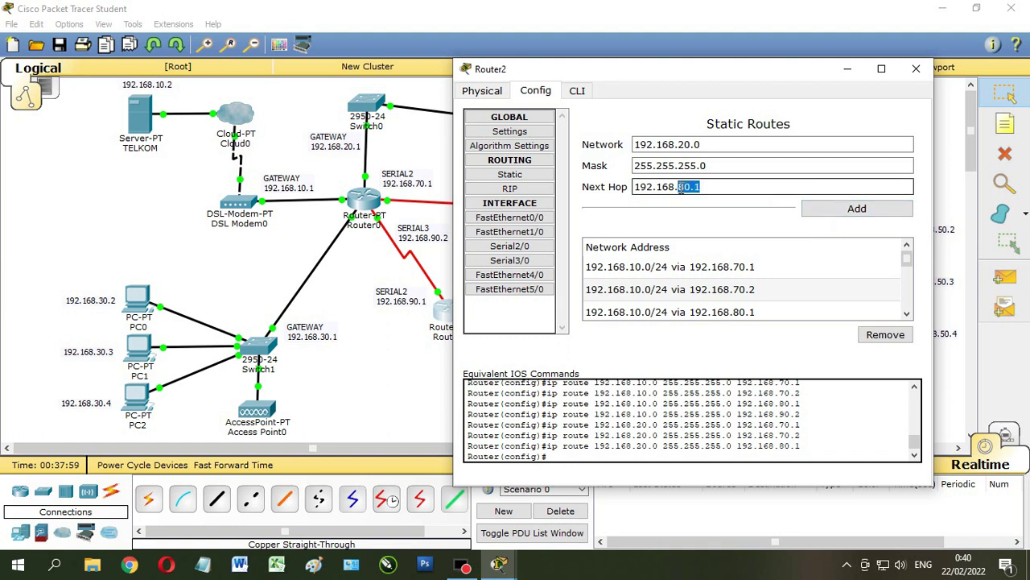
text(90.2)
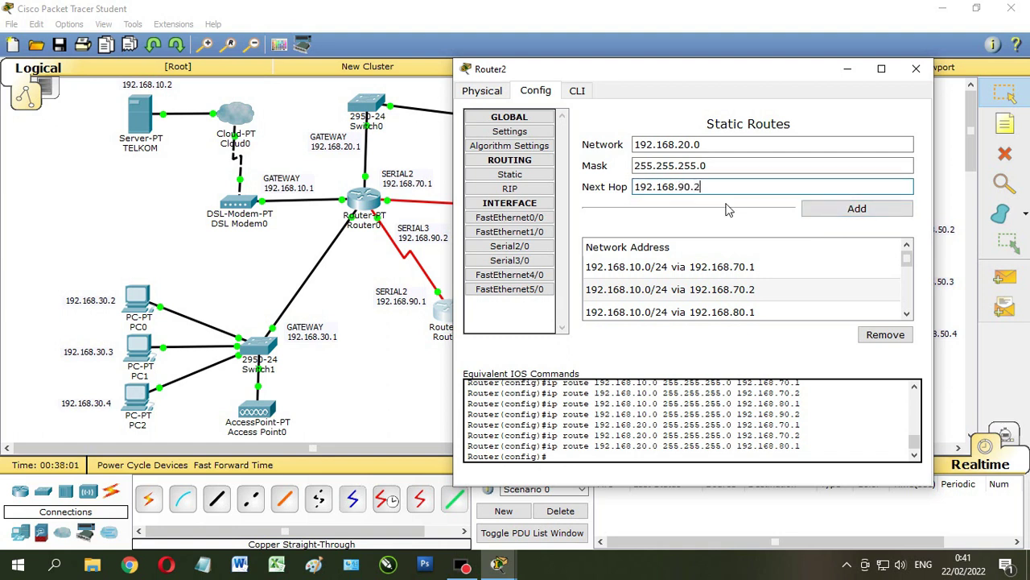
click(829, 209)
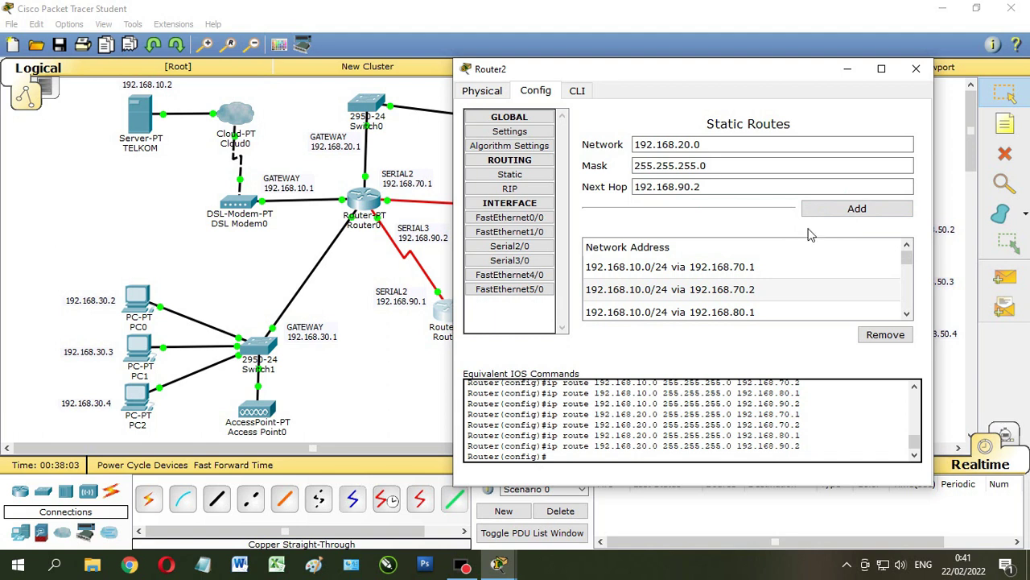
Set the network to 192.168.30.0 and add its static routes via next hops 192.168.70.1 and 192.168.70.2.
click(688, 145)
drag(685, 145, 680, 145)
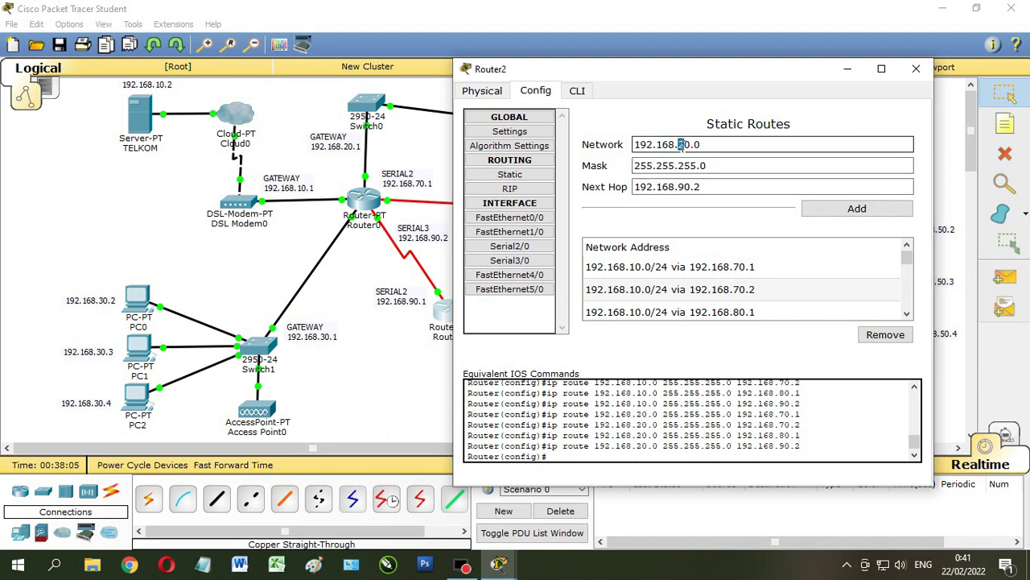
drag(679, 187, 709, 202)
text(70.)
click(857, 209)
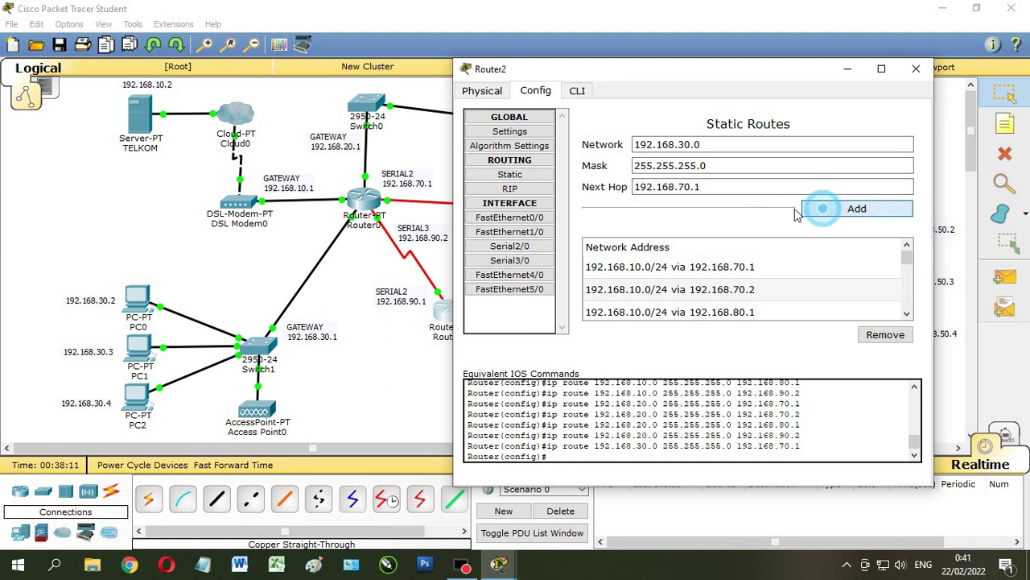
click(697, 186)
drag(699, 186, 696, 186)
text(2)
key(Tab)
key(Return)
Add two more static routes to network 192.168.30.0, via next hops 192.168.80.1 and 192.168.90.2.
drag(701, 188, 683, 186)
text(8)
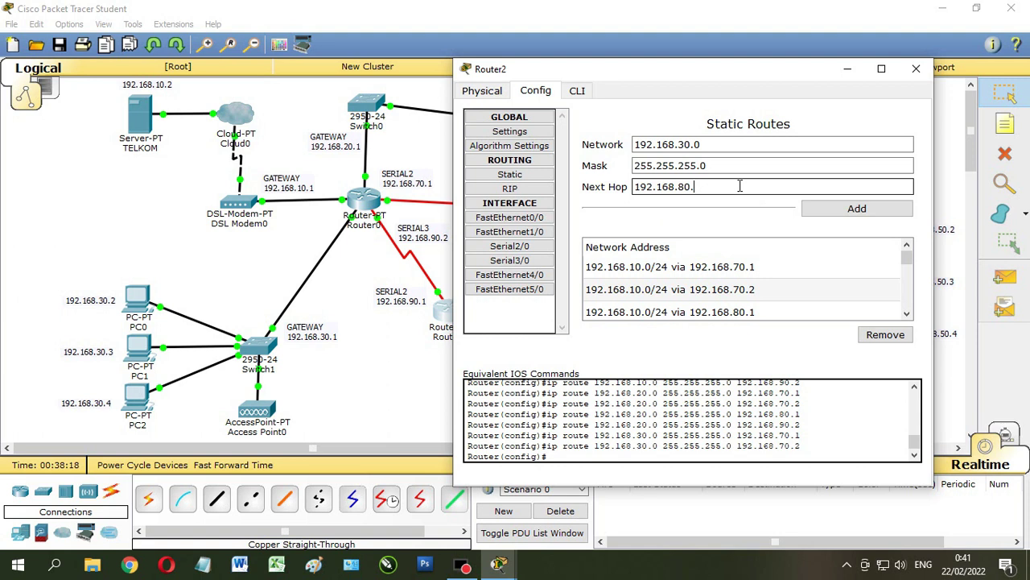
text(0.1)
click(821, 209)
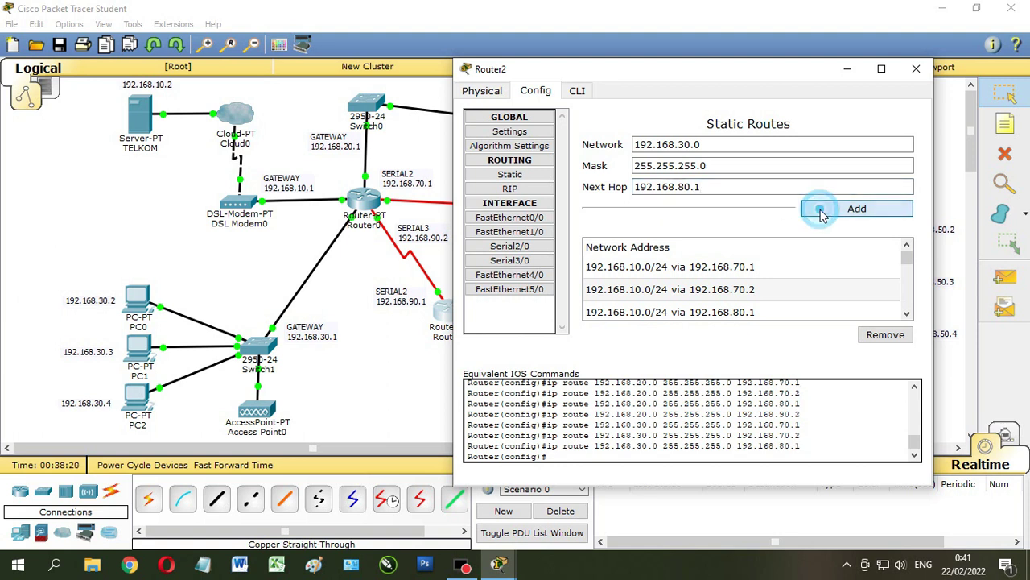
mouse_move(686, 187)
mouse_down()
mouse_move(699, 186)
mouse_move(684, 187)
mouse_up()
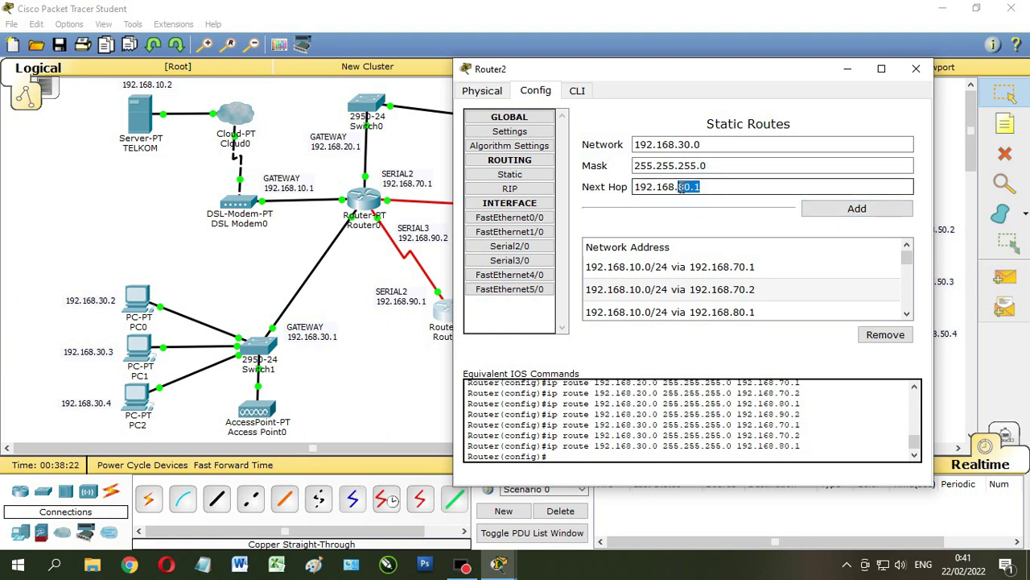
text(90.2)
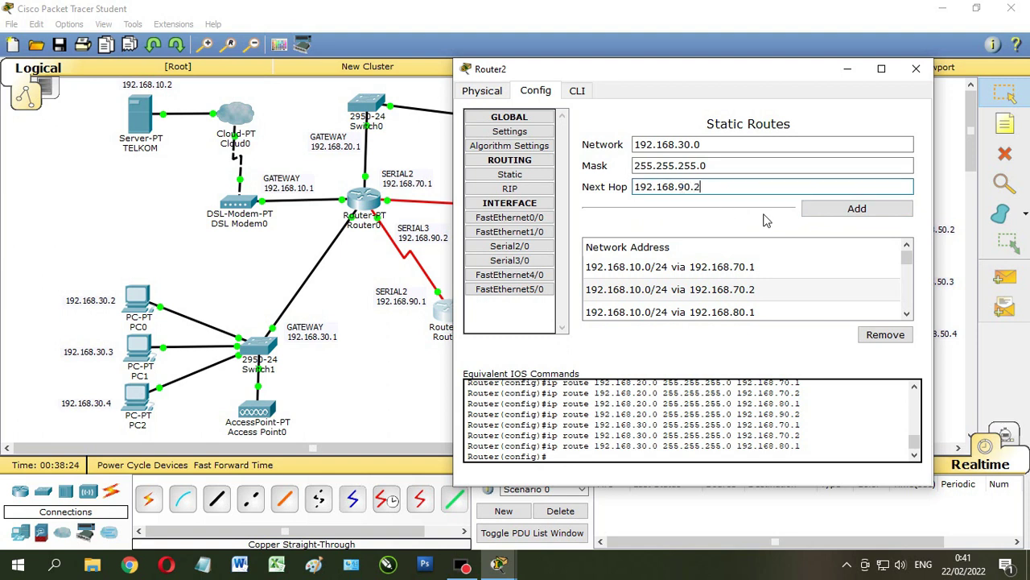
click(821, 211)
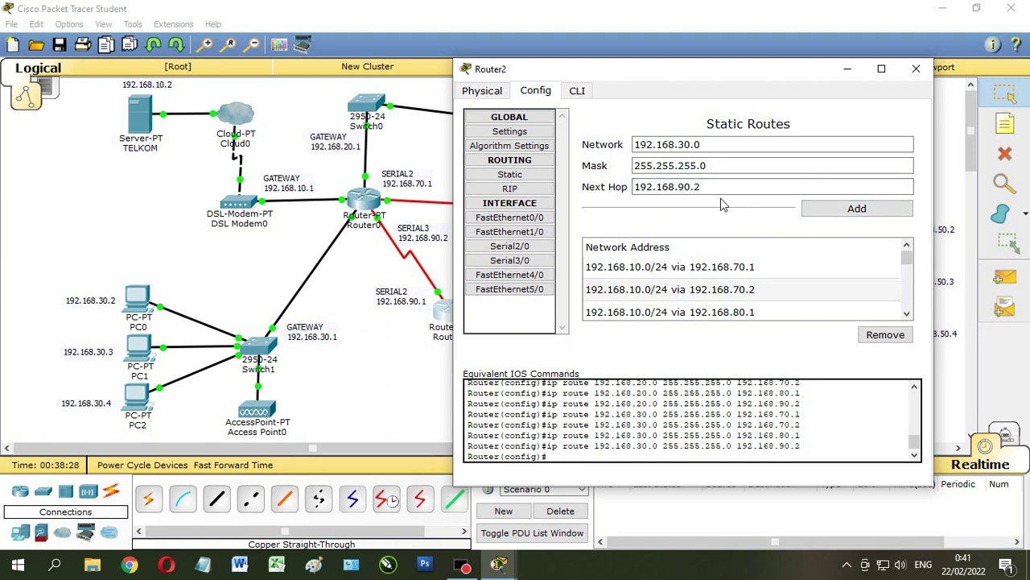
Set the network to 192.168.40.0 and add its static routes via next hops 192.168.70.1 and 192.168.70.2.
drag(680, 145, 686, 145)
click(699, 186)
key(BackSpace)
text(4)
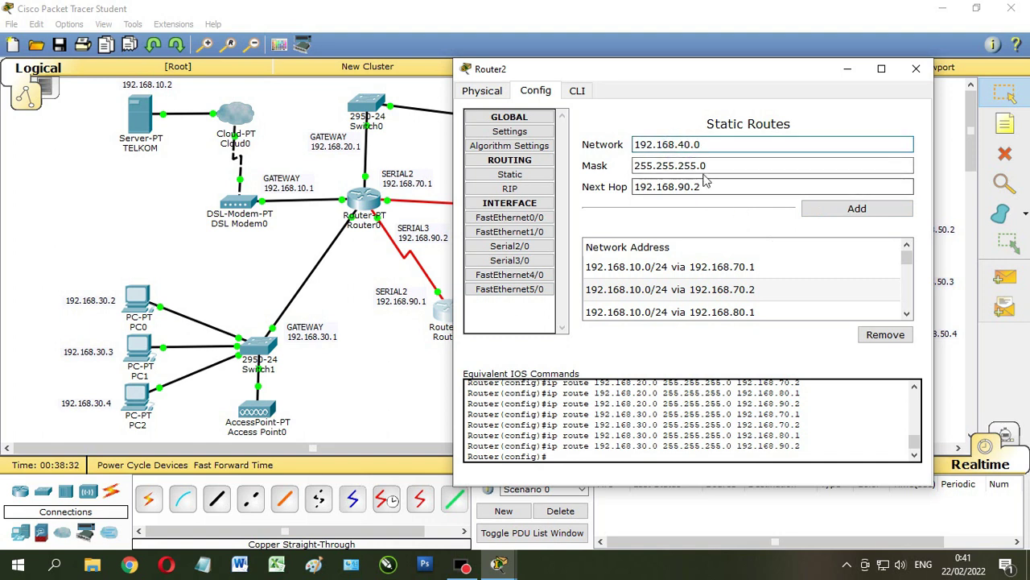
click(699, 188)
drag(701, 188, 679, 188)
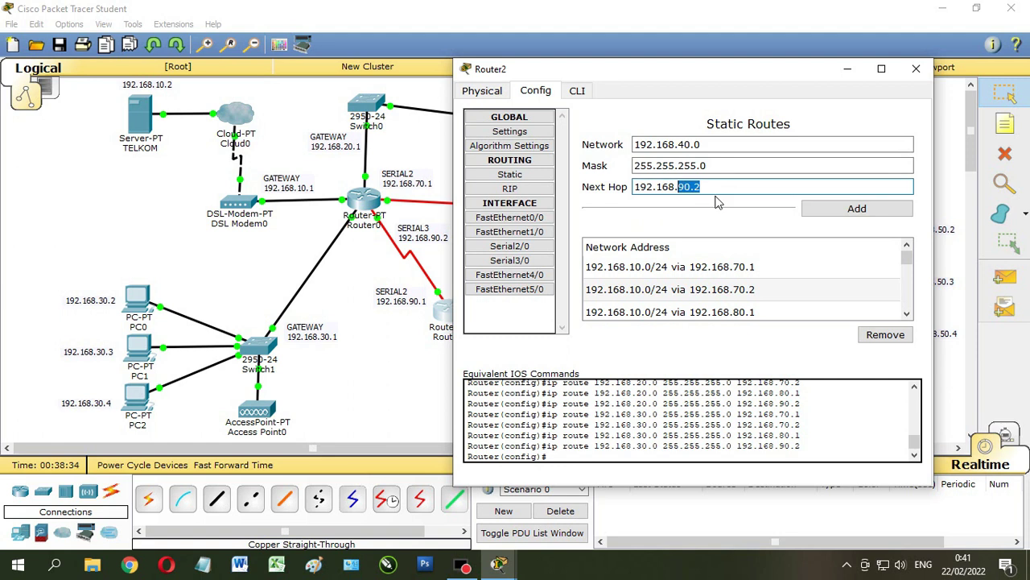
text(70)
click(856, 209)
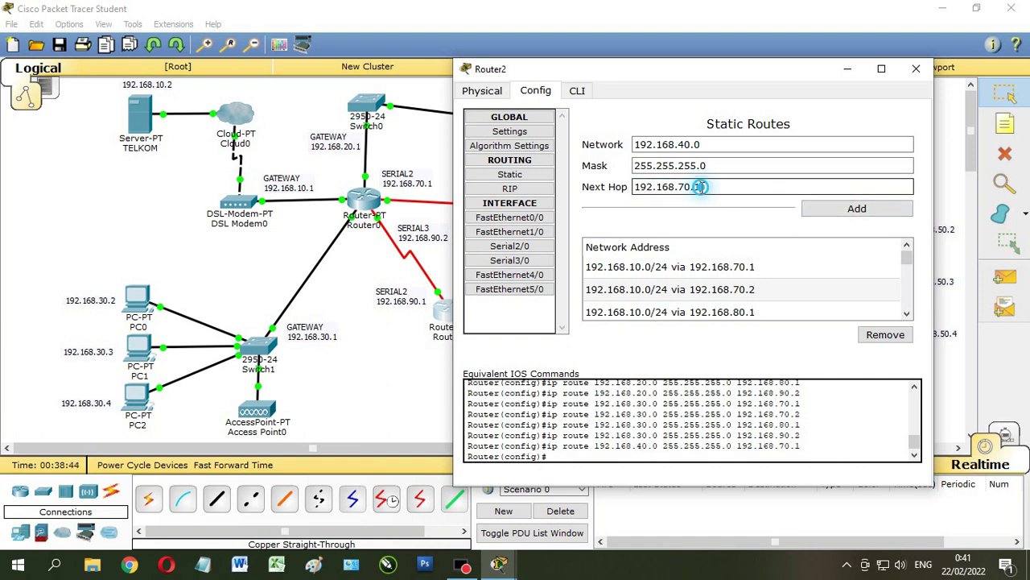
text(2)
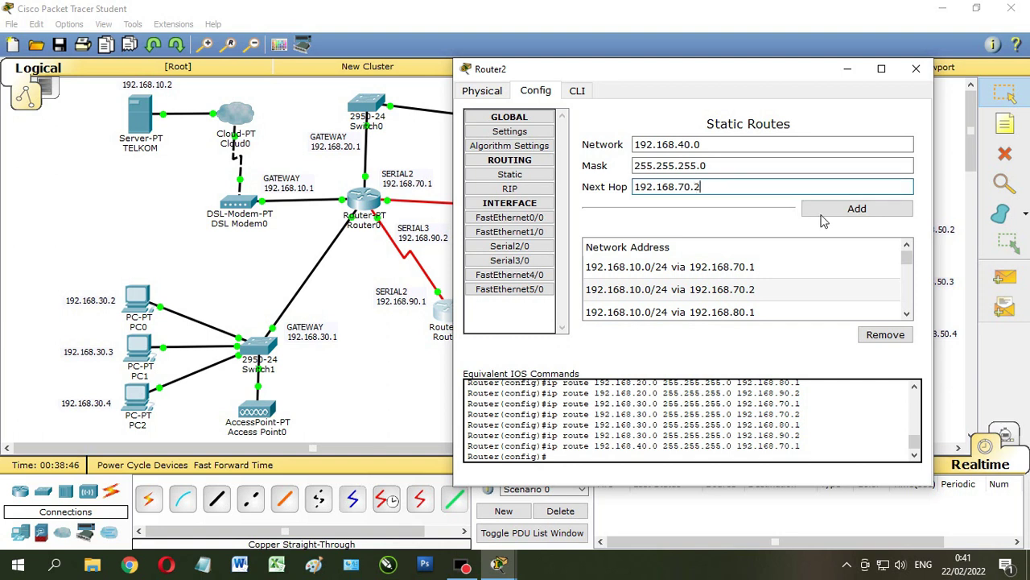
click(857, 209)
Add two more static routes to network 192.168.40.0, via next hops 192.168.80.1 and 192.168.90.2.
drag(702, 186, 680, 188)
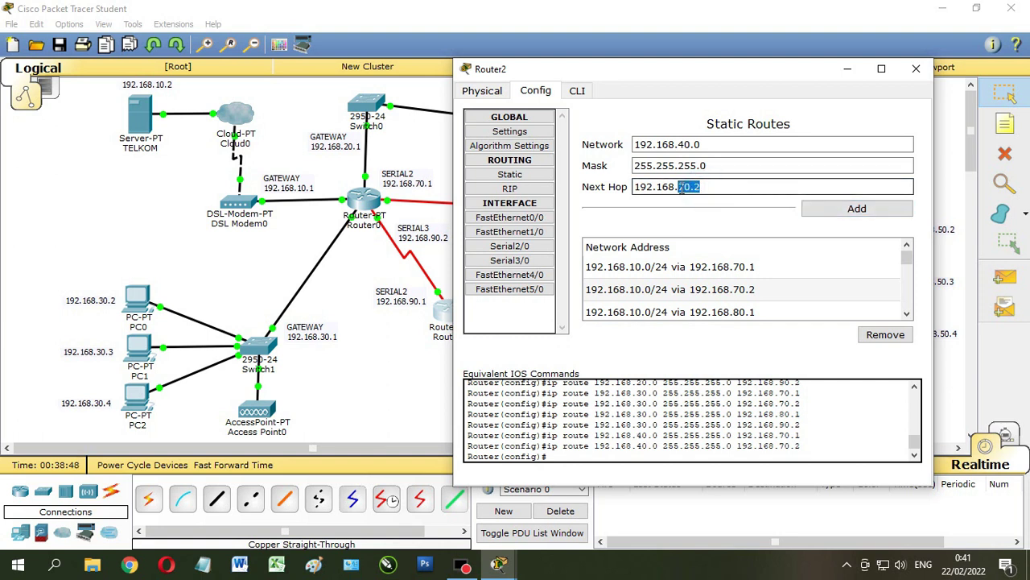
text(80.1)
click(840, 208)
drag(705, 188, 681, 187)
click(829, 209)
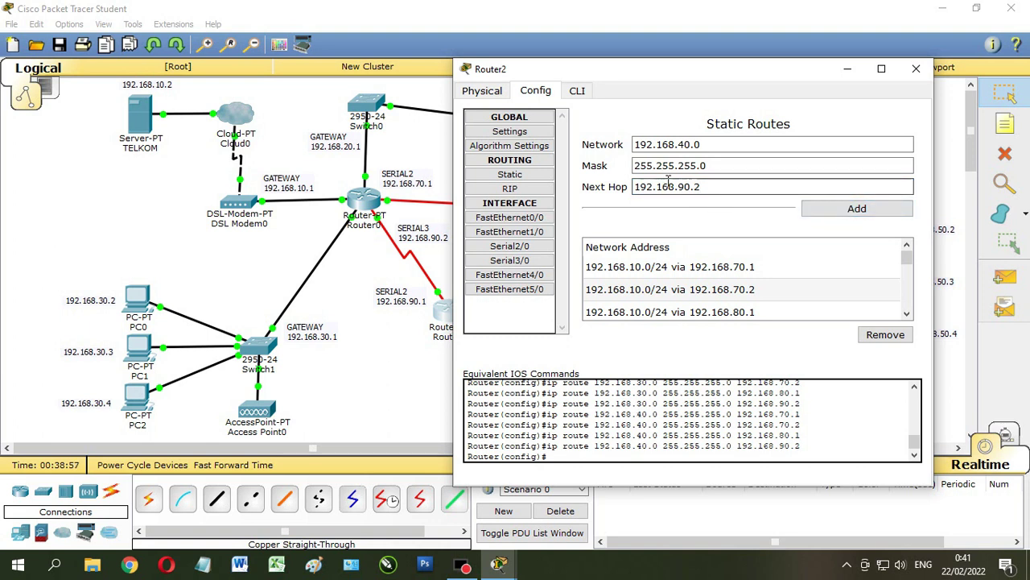
Set the network to 192.168.50.0 and add its static routes via next hops 192.168.70.1 and 192.168.70.2.
drag(684, 145, 678, 145)
text(5)
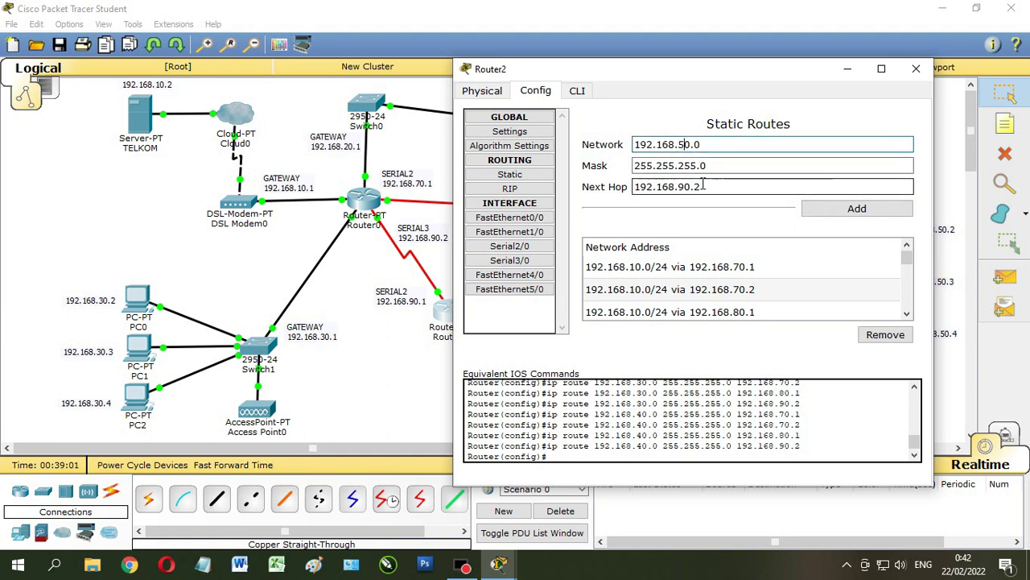
drag(701, 187, 679, 186)
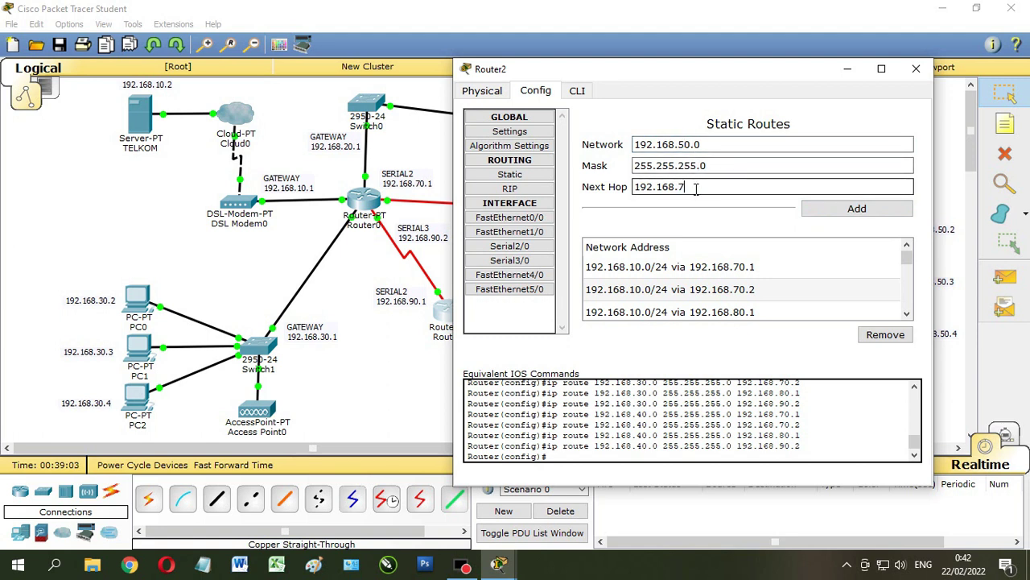
click(814, 209)
drag(694, 186, 702, 186)
text(2)
click(815, 208)
Add two more static routes to network 192.168.50.0, via next hops 192.168.80.1 and 192.168.90.2.
drag(701, 186, 680, 186)
text(80.1)
click(812, 211)
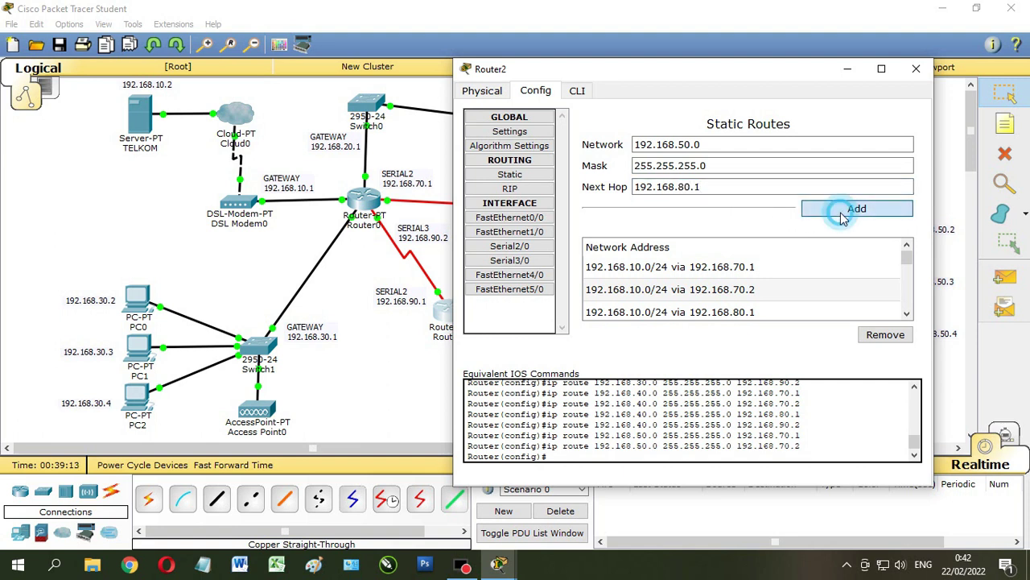
drag(702, 187, 683, 187)
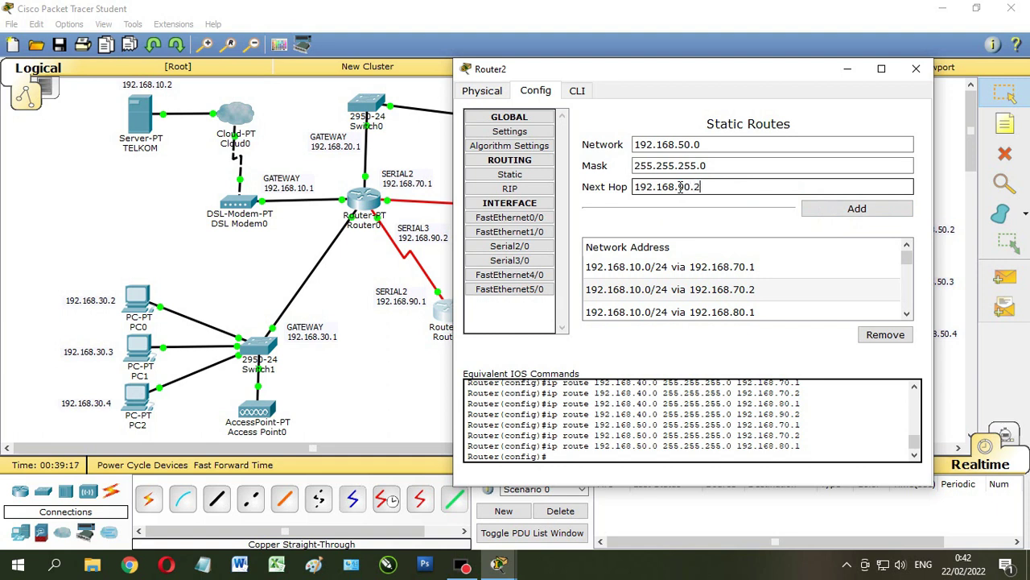
click(823, 210)
Set the network to 192.168.60.0 and add its static routes via next hops 192.168.70.1 and 192.168.70.2.
click(736, 187)
mouse_move(677, 144)
mouse_down()
mouse_move(689, 143)
mouse_move(680, 143)
mouse_up()
drag(709, 186, 678, 187)
click(821, 208)
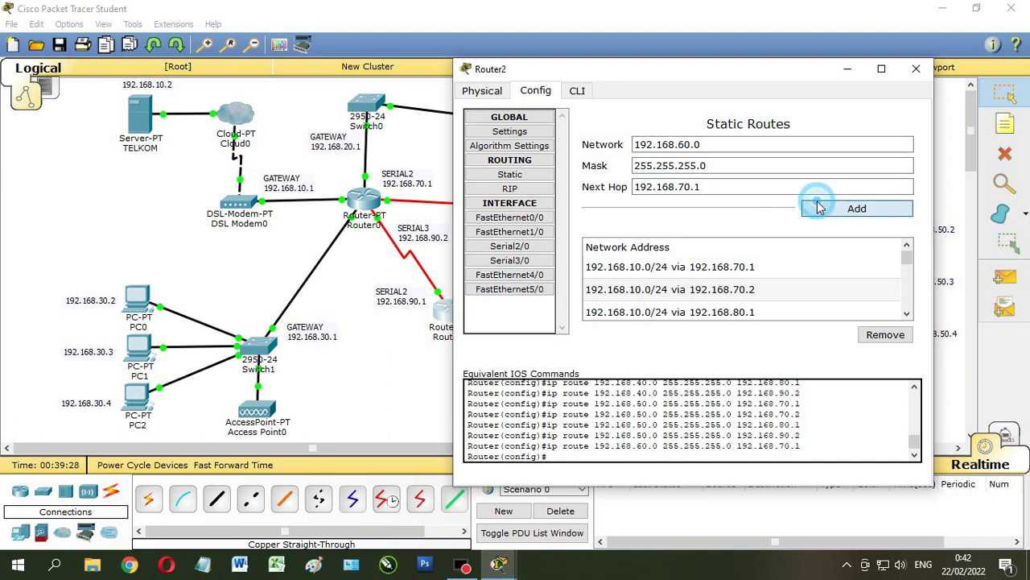
drag(694, 187, 699, 187)
text(2)
click(813, 208)
Add static routes to network 192.168.60.0 via next hops 192.168.80.1 and 192.168.90.2, and close Router2's configuration.
drag(708, 187, 679, 187)
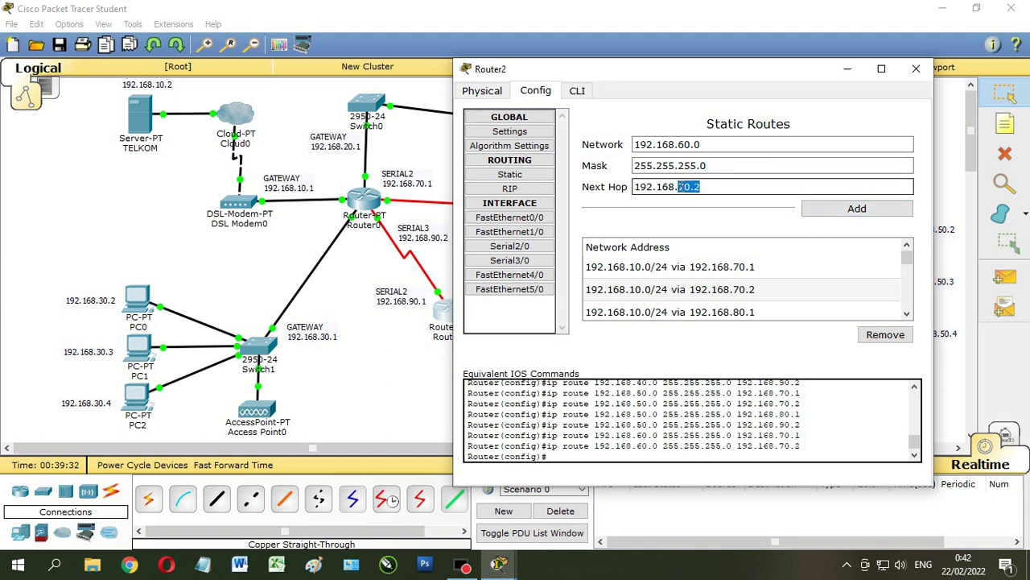
text(8)
click(823, 208)
drag(702, 187, 681, 187)
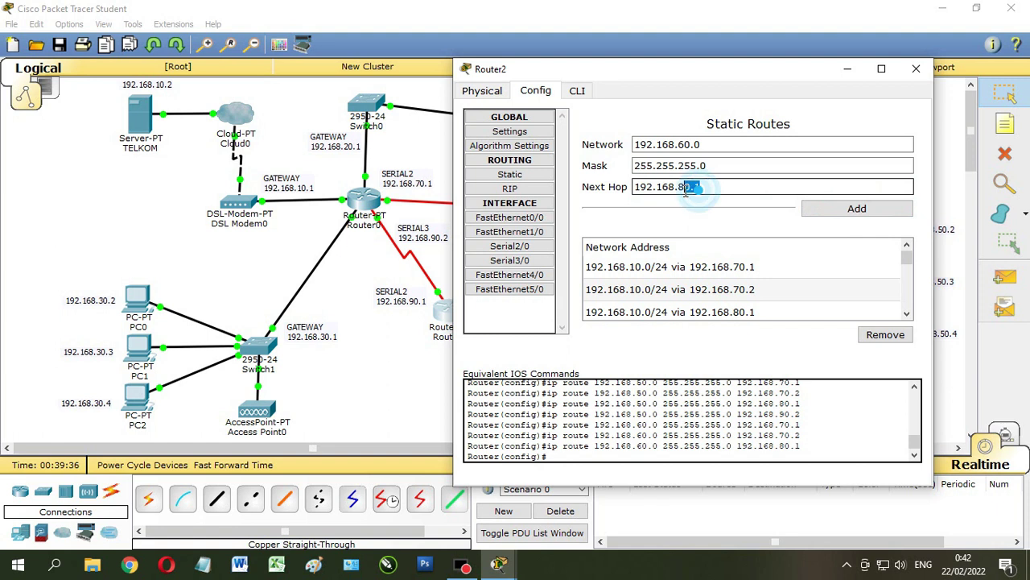
text(9)
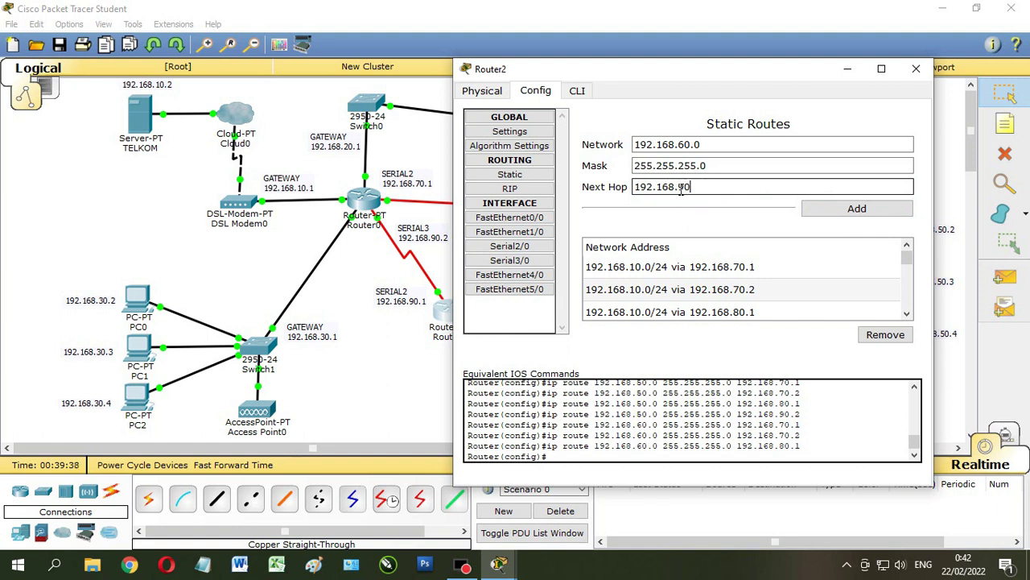
click(824, 209)
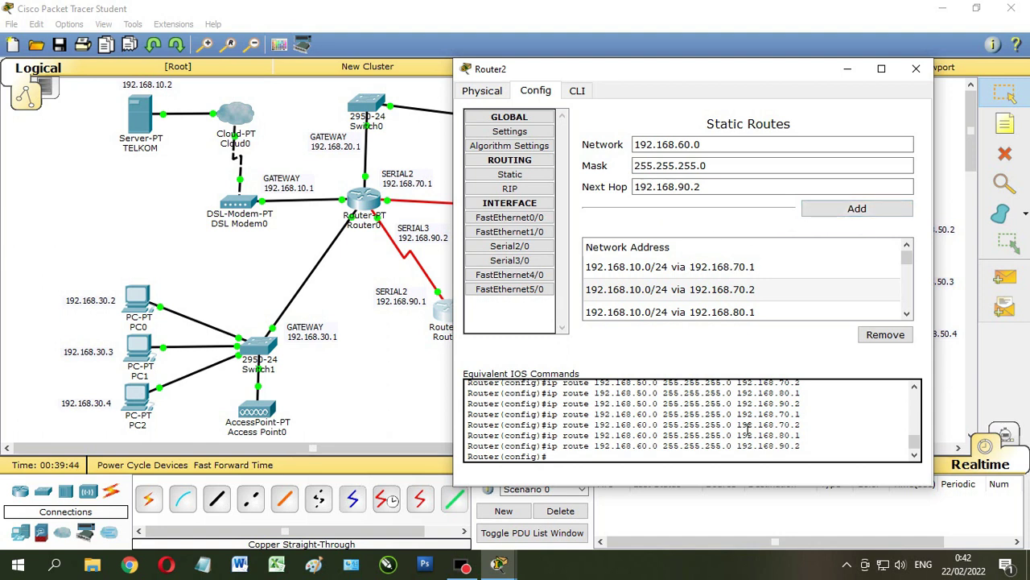
click(908, 75)
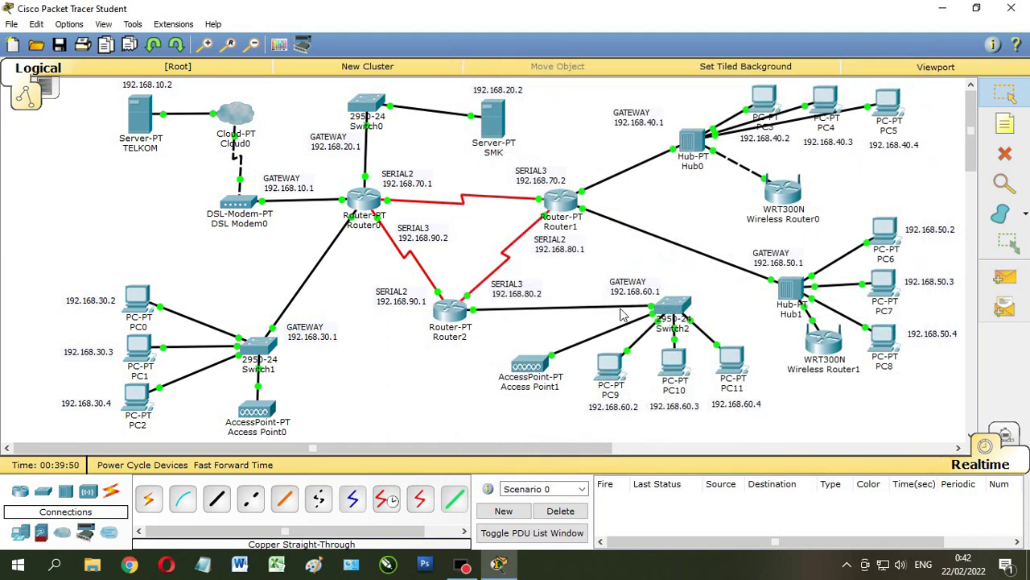
Test connectivity with a simple PDU from server TELKOM to server SMK, clearing the first attempt and sending it again.
click(1004, 277)
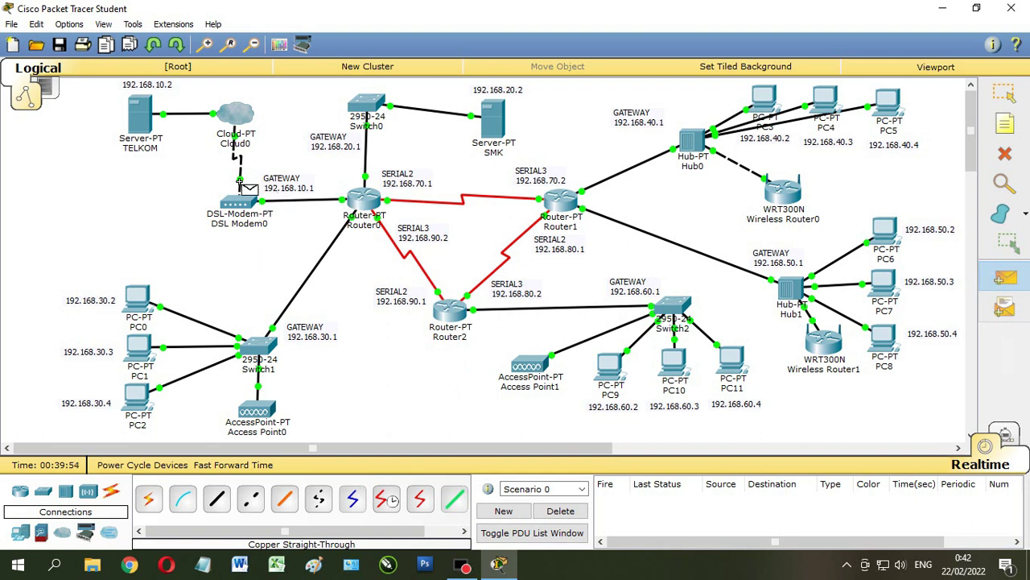
click(144, 119)
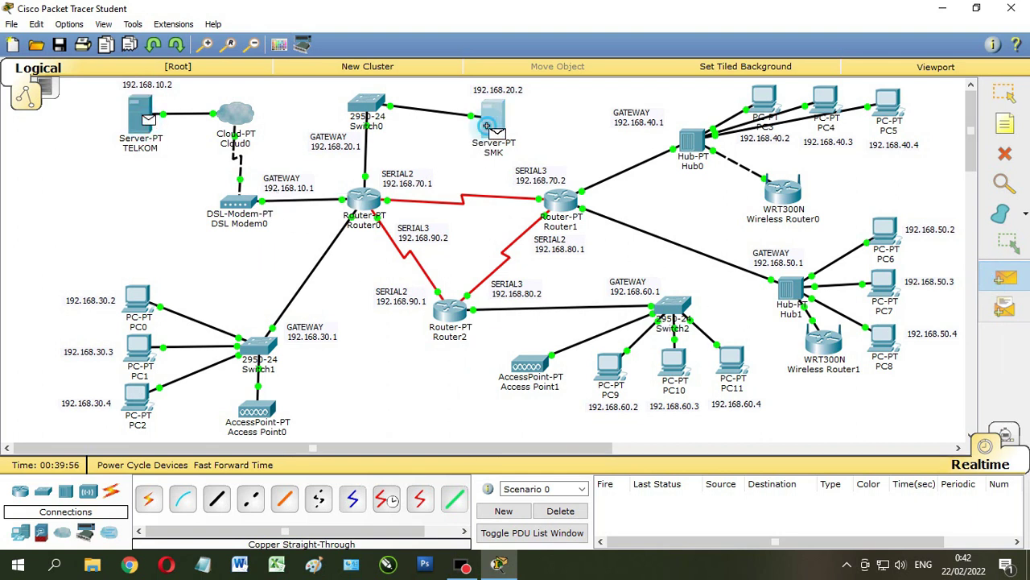
click(490, 120)
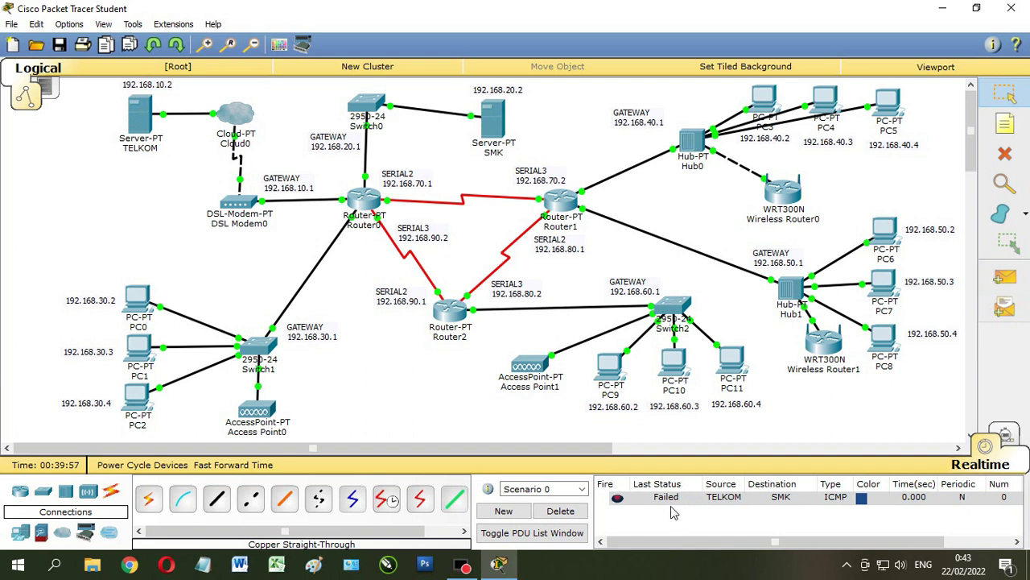
click(576, 514)
click(1005, 278)
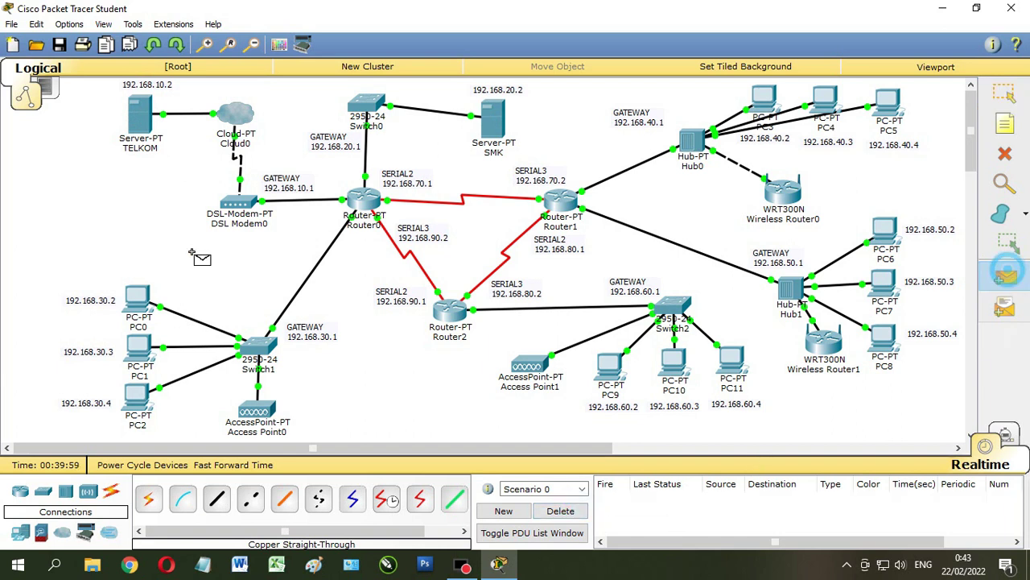
click(149, 131)
click(491, 123)
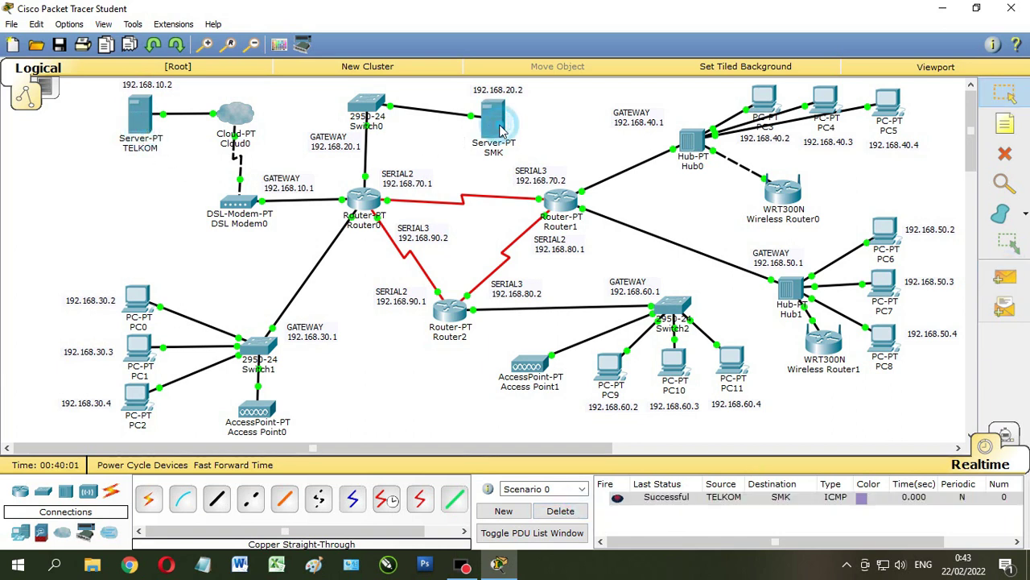
Send a simple PDU from server SMK to PC0 twice to test connectivity, and delete the PDU scenario.
click(1005, 278)
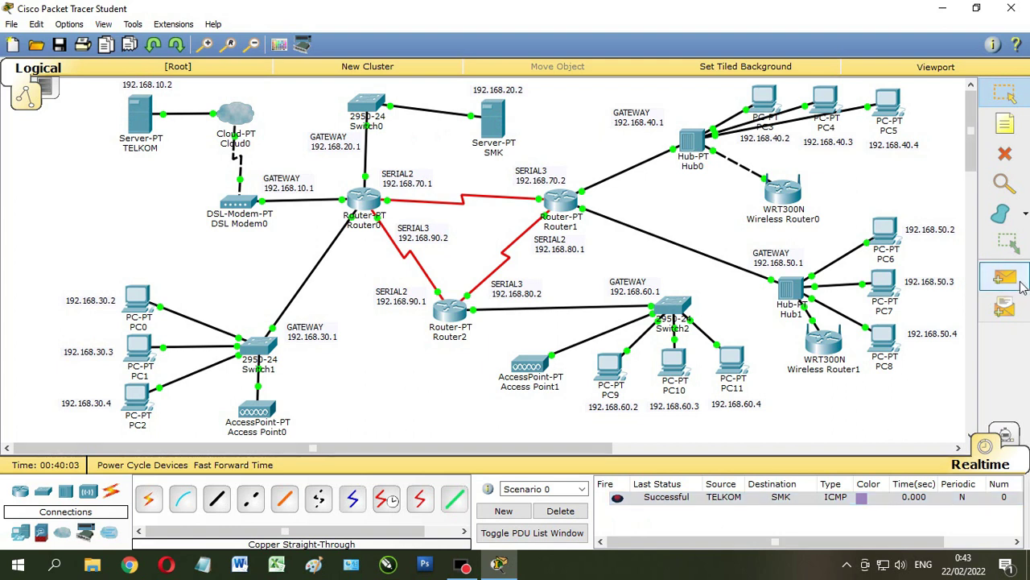
click(495, 120)
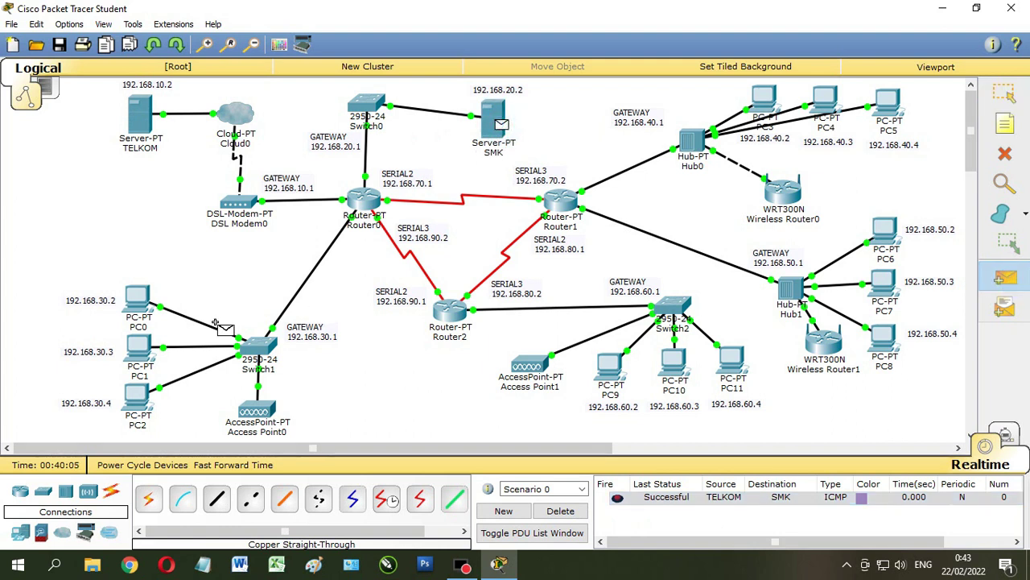
click(141, 304)
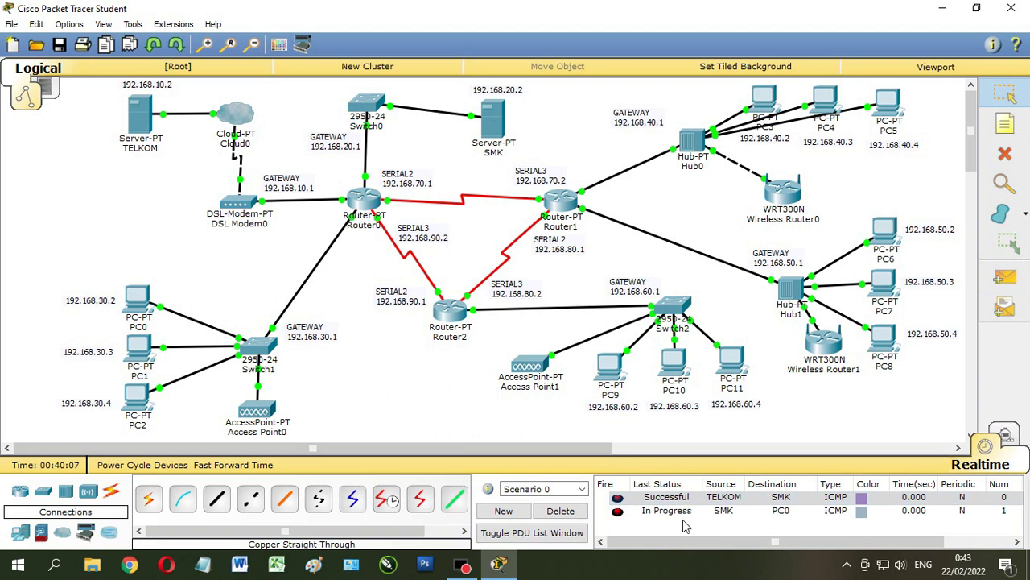
click(1004, 278)
click(496, 125)
click(139, 300)
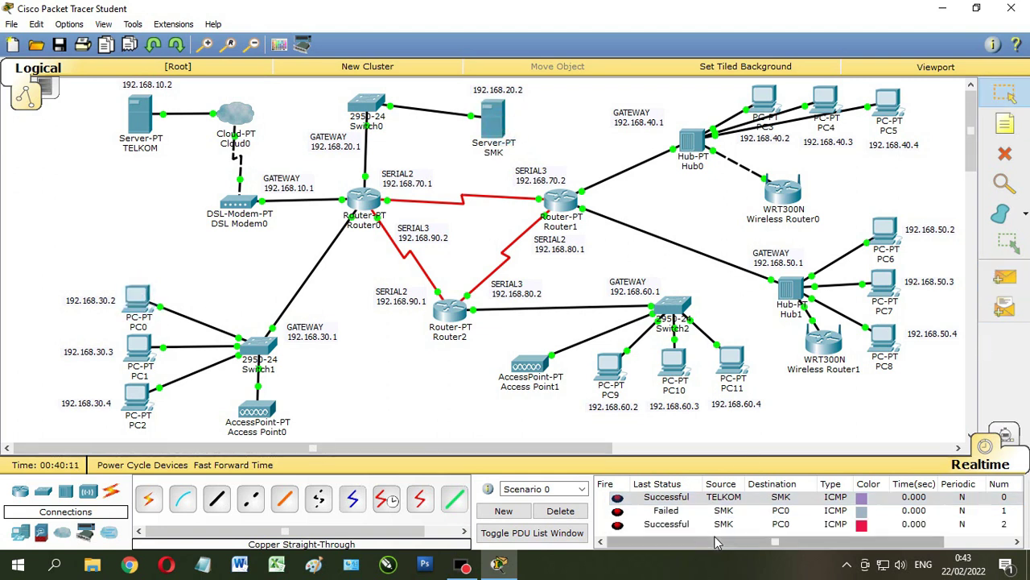
click(561, 510)
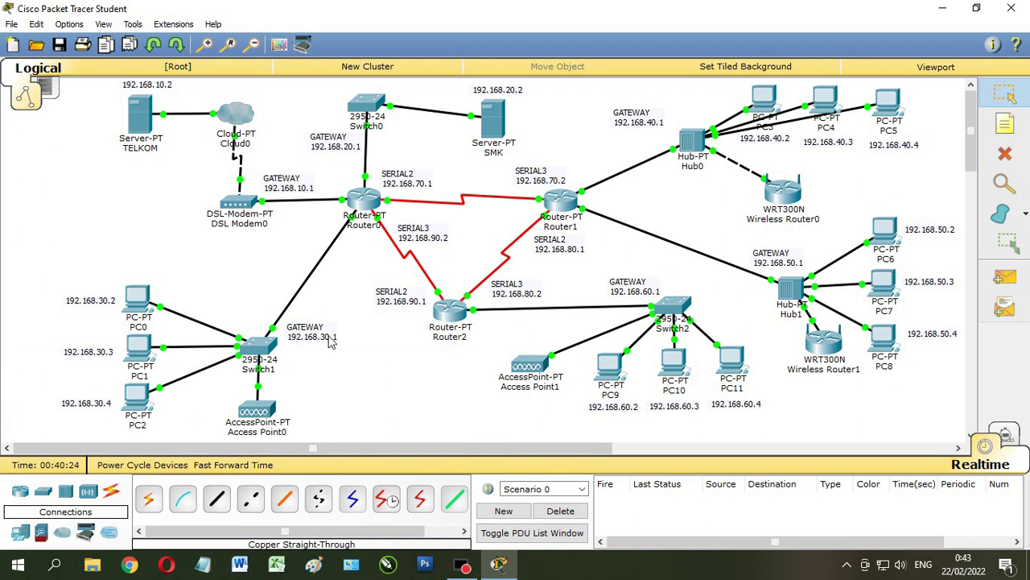
Change the display name of the access point connected to Switch1 to KANTOR.
click(270, 414)
drag(473, 116, 716, 67)
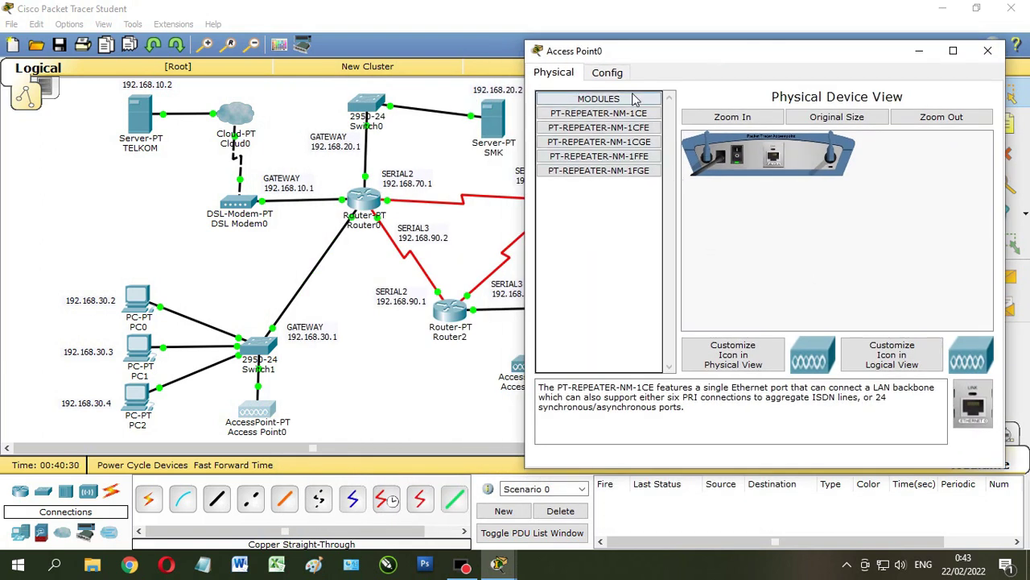
click(609, 72)
click(588, 114)
click(791, 124)
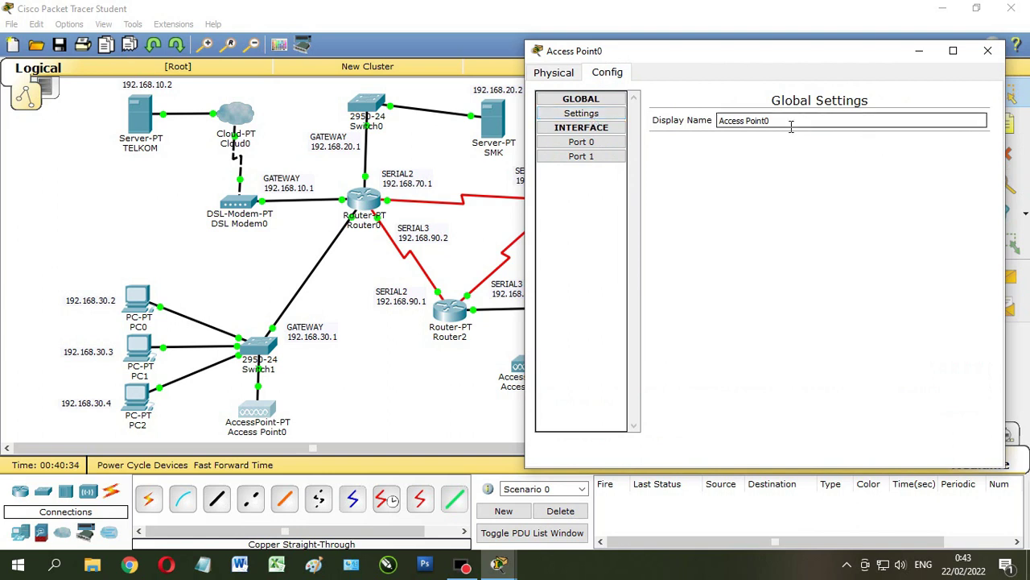
triple_click(792, 124)
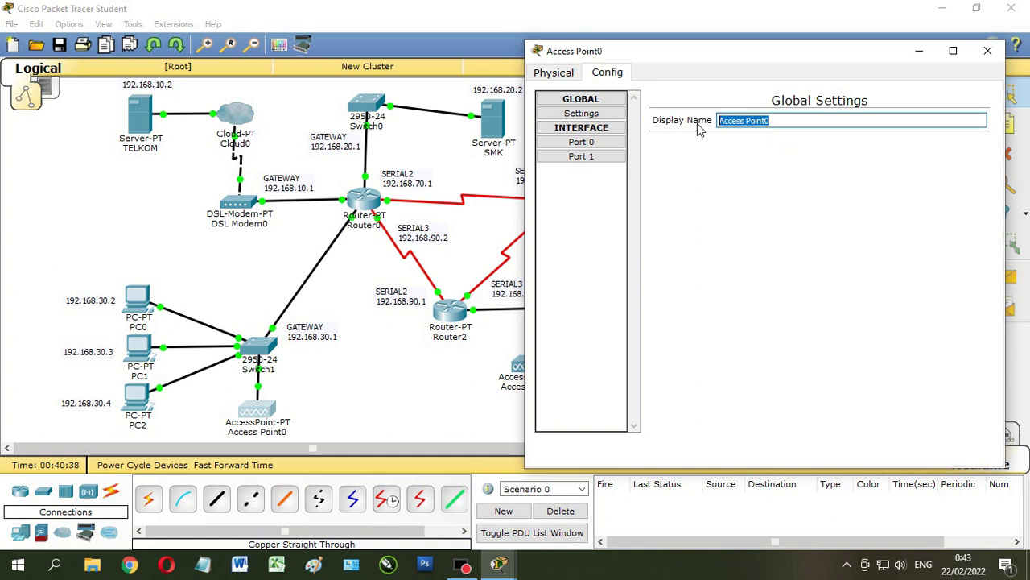
text(KEL)
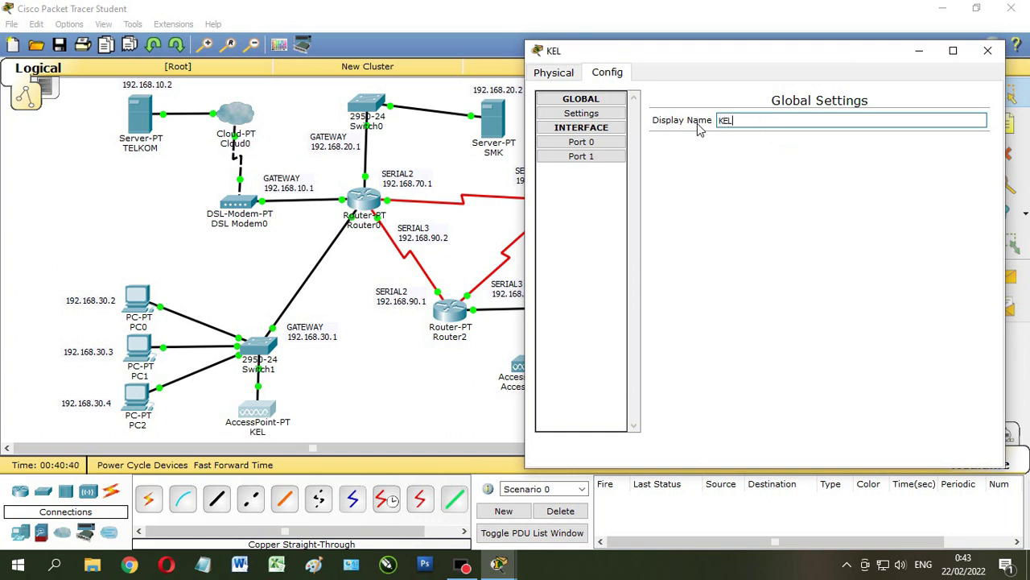
key(BackSpace)
key(BackSpace)
text(ANTOR)
Set KANTOR's Port 1 to SSID KANTOR with WPA2-PSK authentication, enter the PSK pass phrase, and close the configuration.
click(605, 161)
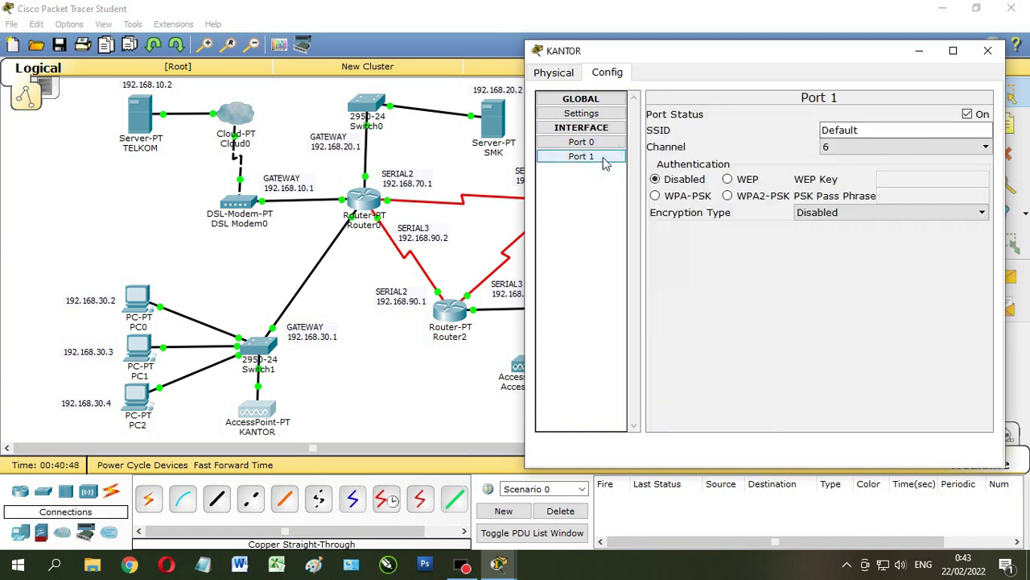
double_click(851, 130)
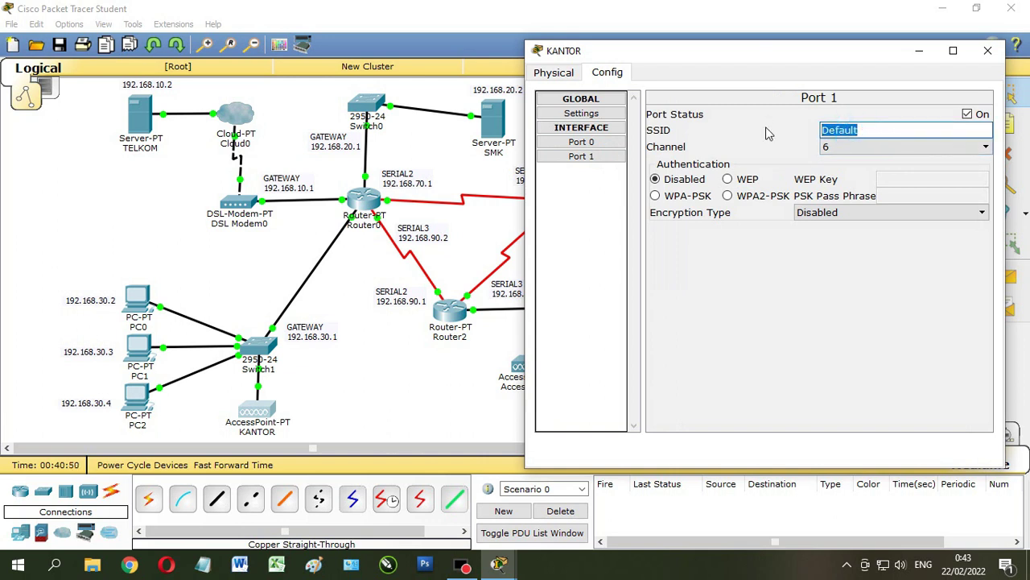
text(KANTOR)
click(765, 196)
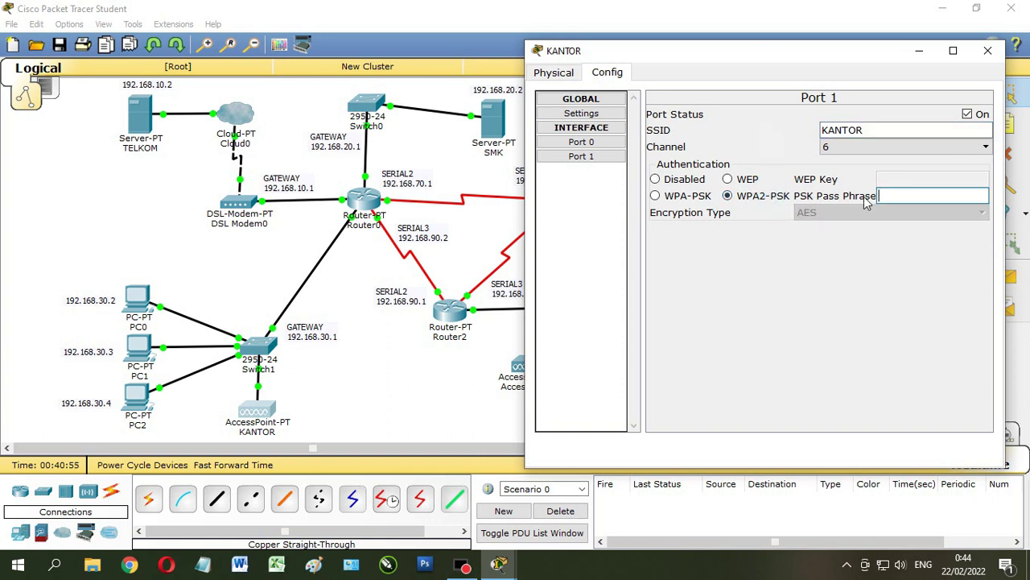
text(11111111)
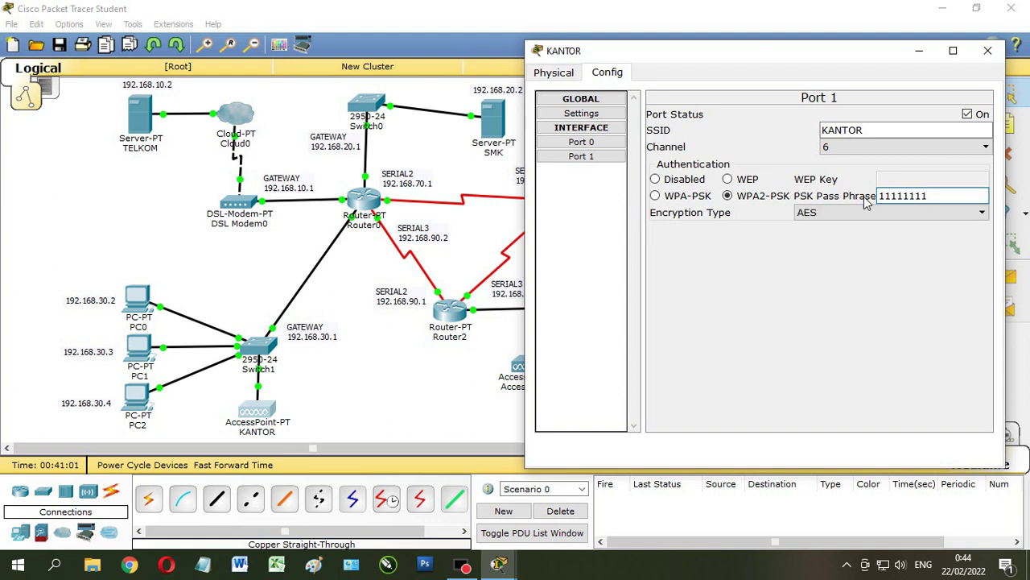
click(942, 195)
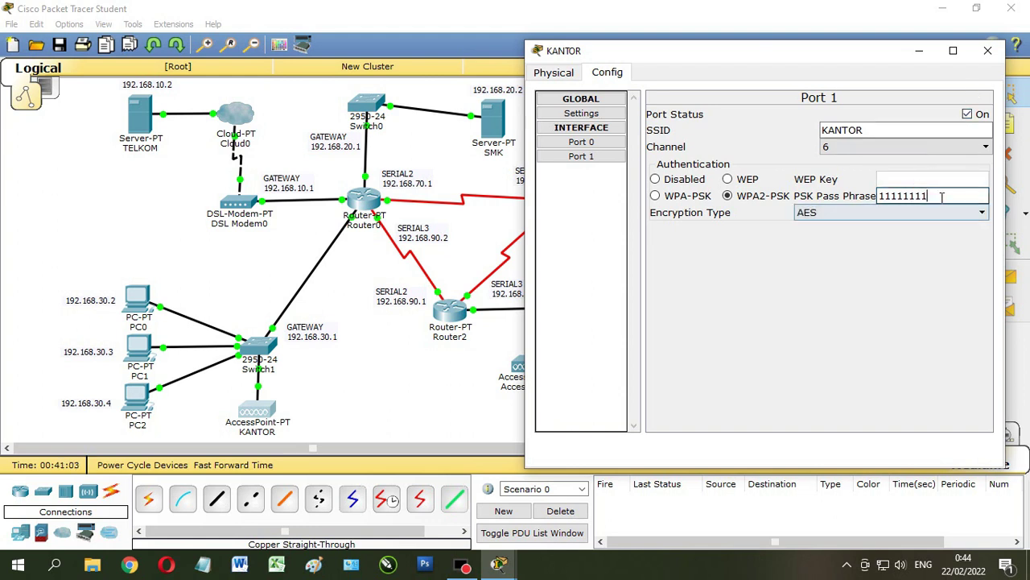
click(990, 53)
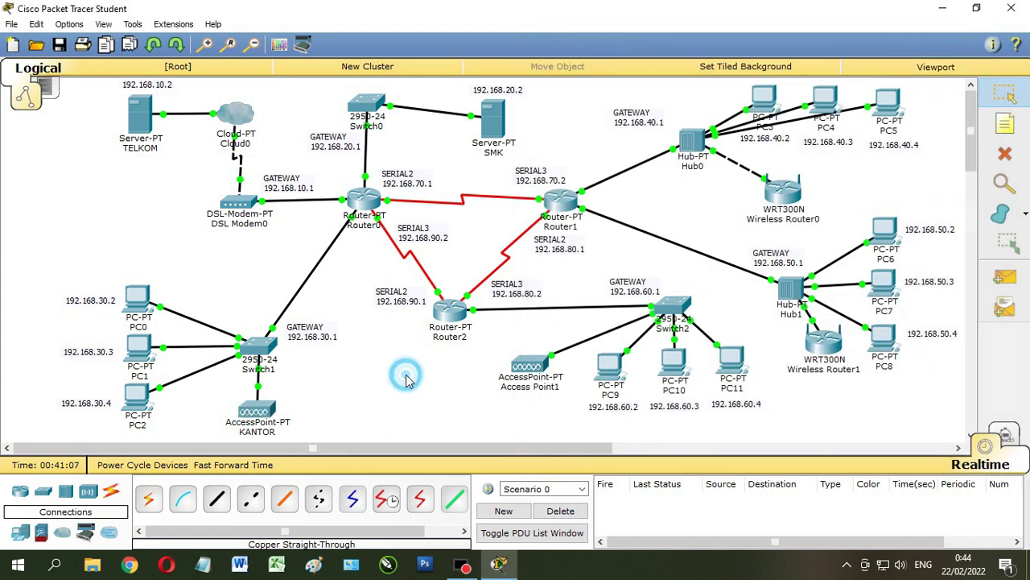
Place a generic laptop beside the KANTOR access point and replace its Ethernet module with the WPC300N wireless module.
click(20, 532)
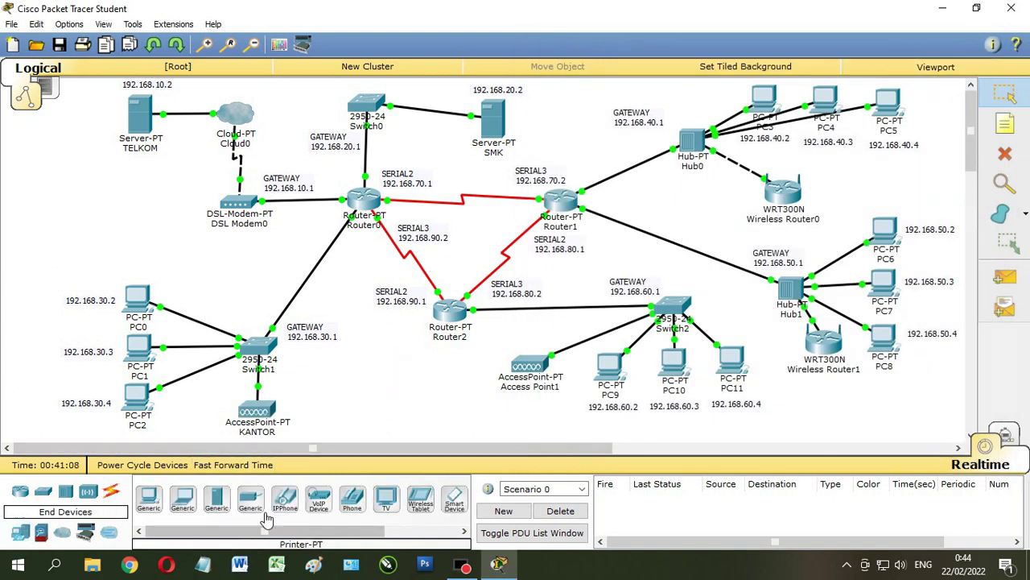
click(190, 503)
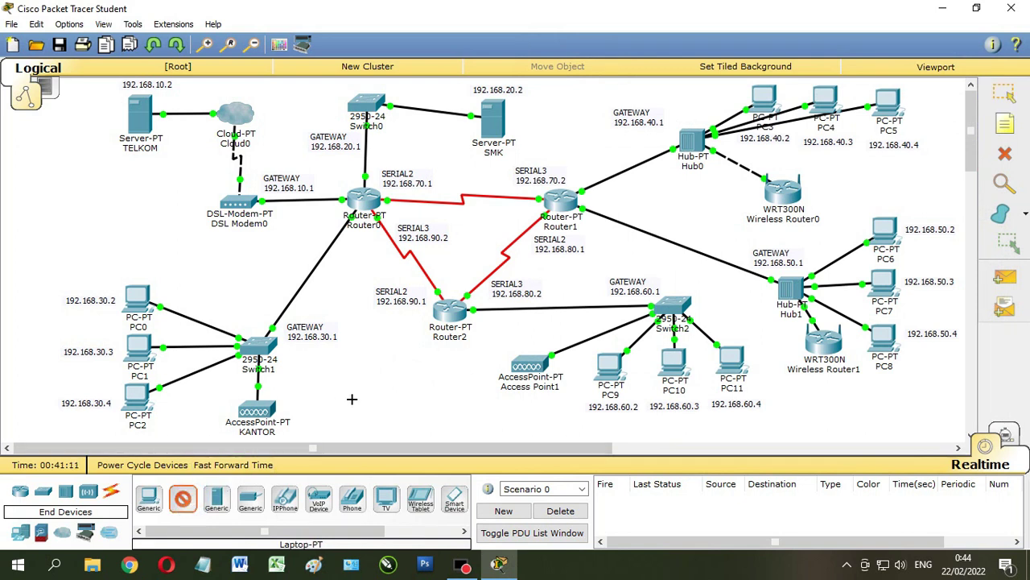
click(351, 395)
click(354, 407)
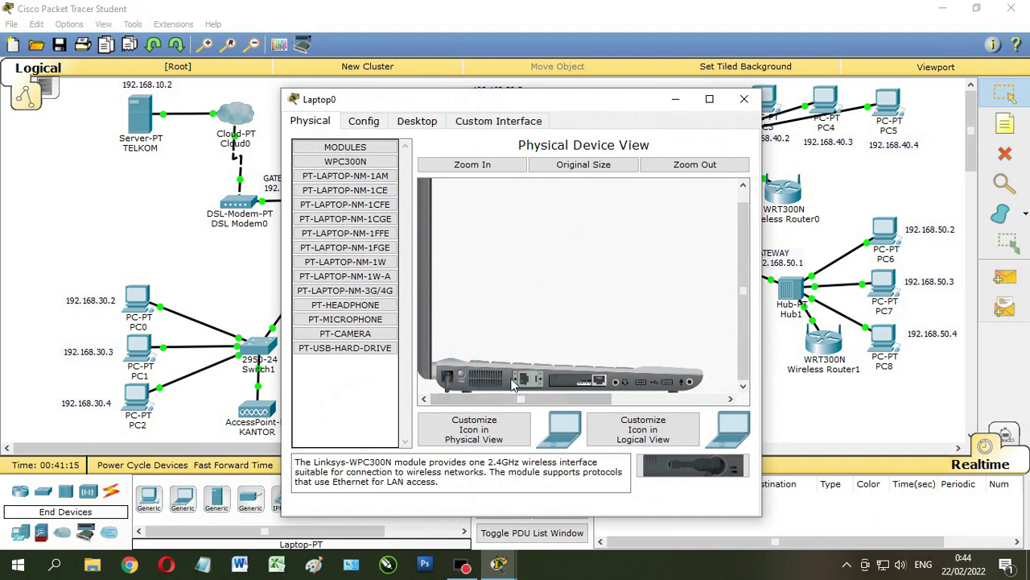
drag(600, 383, 708, 471)
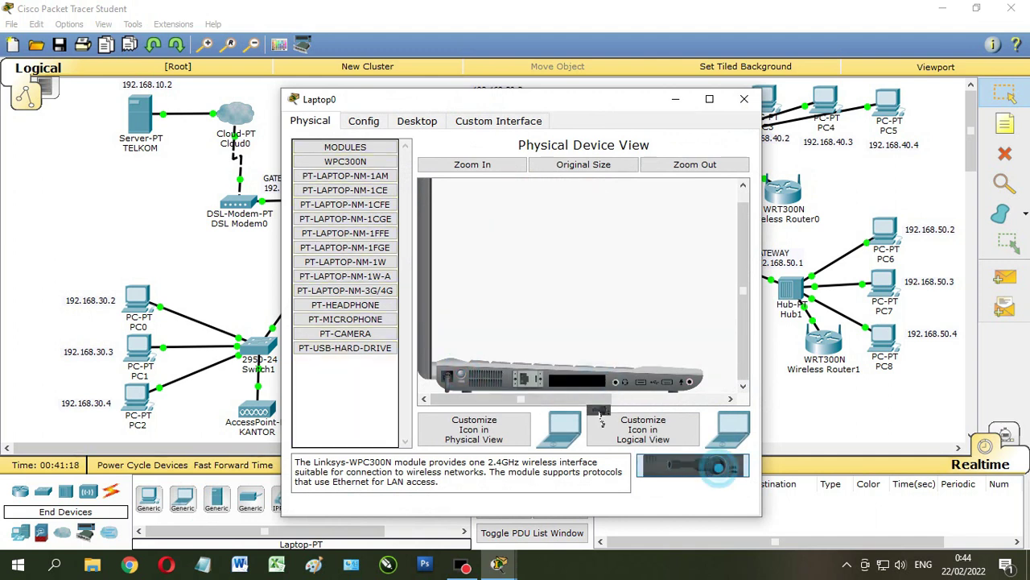
drag(560, 392, 568, 384)
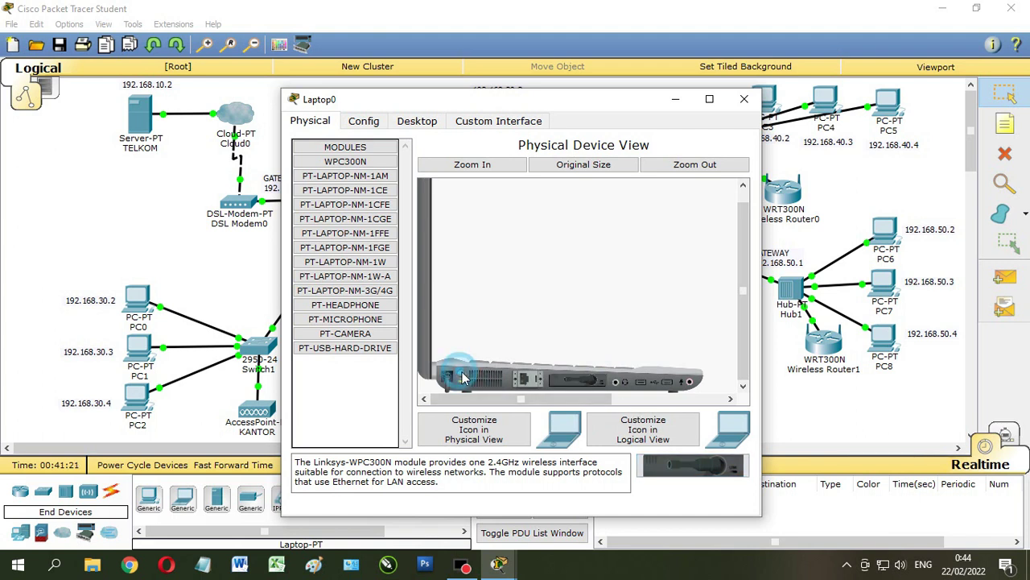
Set the laptop's gateway and DNS to static, with gateway 192.168.30.1 and DNS server 192.168.10.2.
click(364, 120)
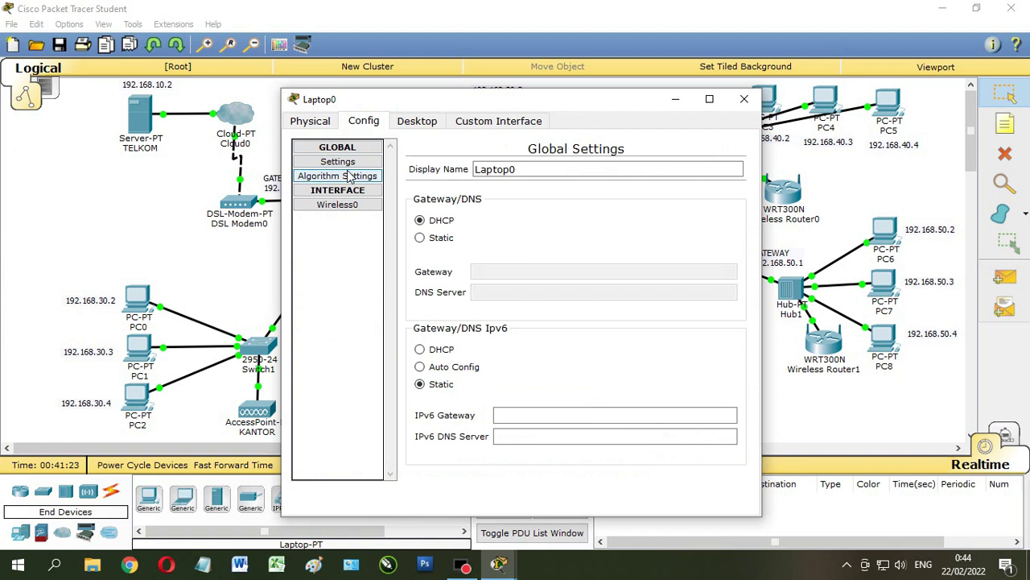
click(437, 239)
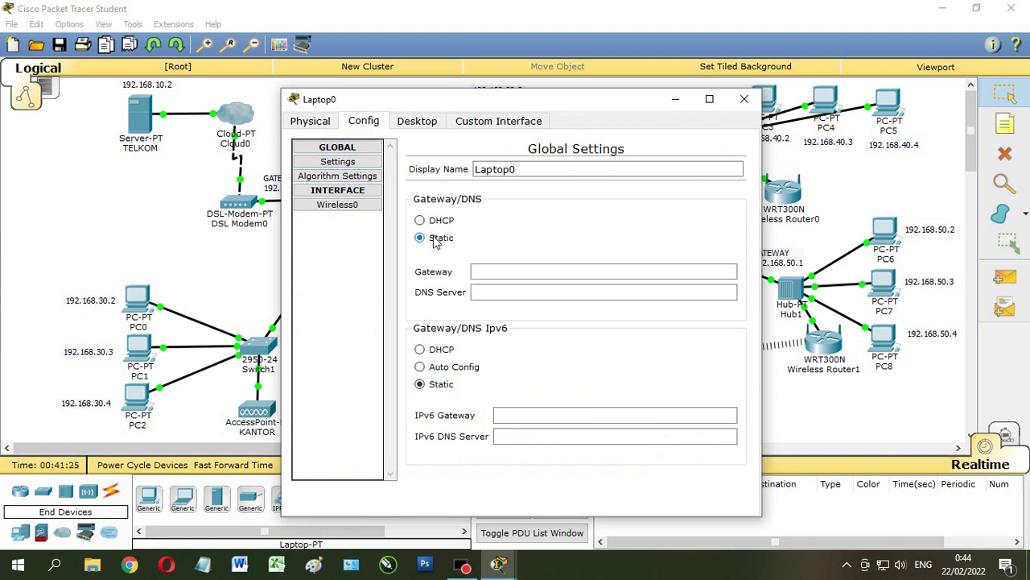
click(530, 269)
click(512, 270)
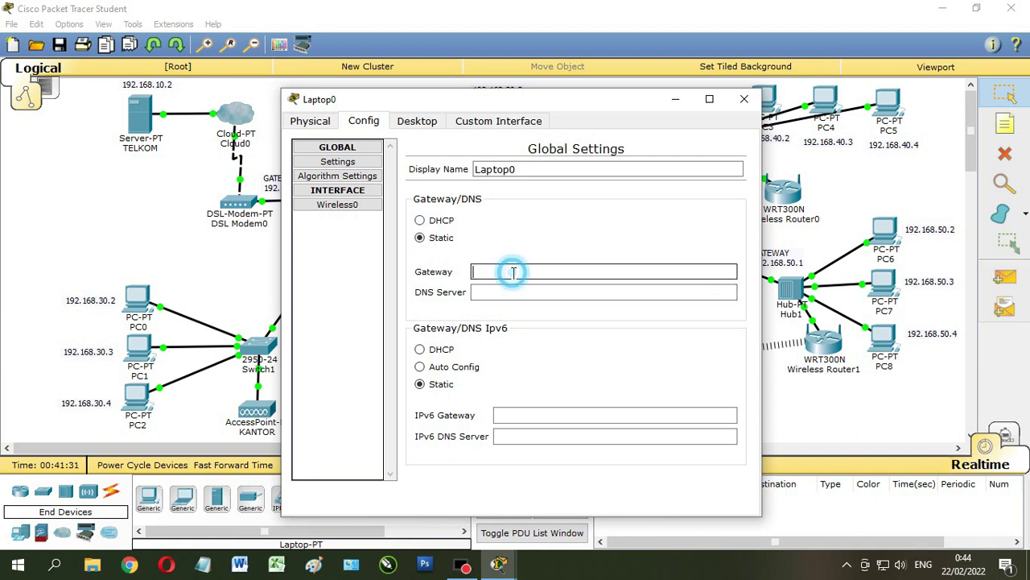
text(192)
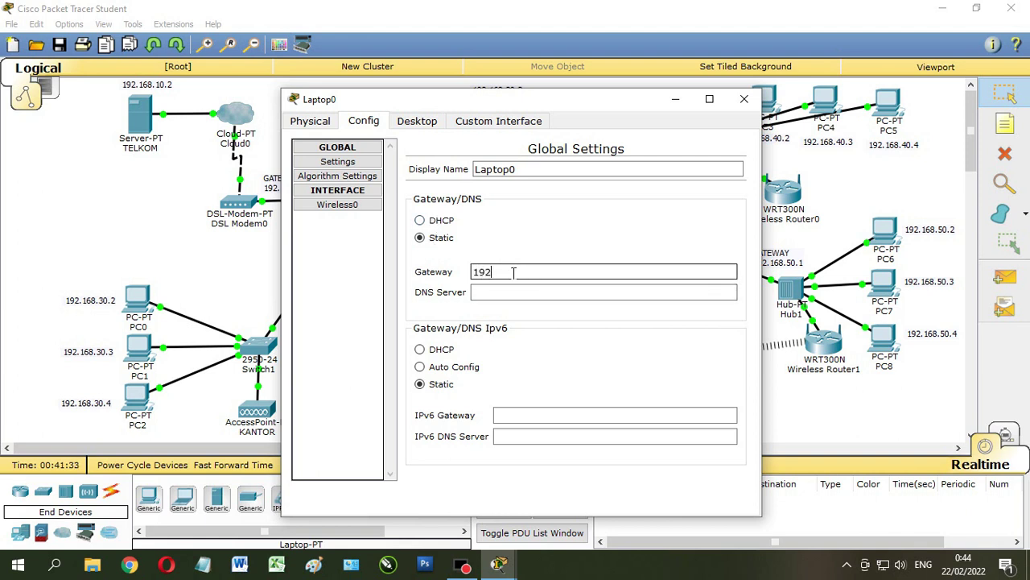
text(.168.30.1)
click(512, 292)
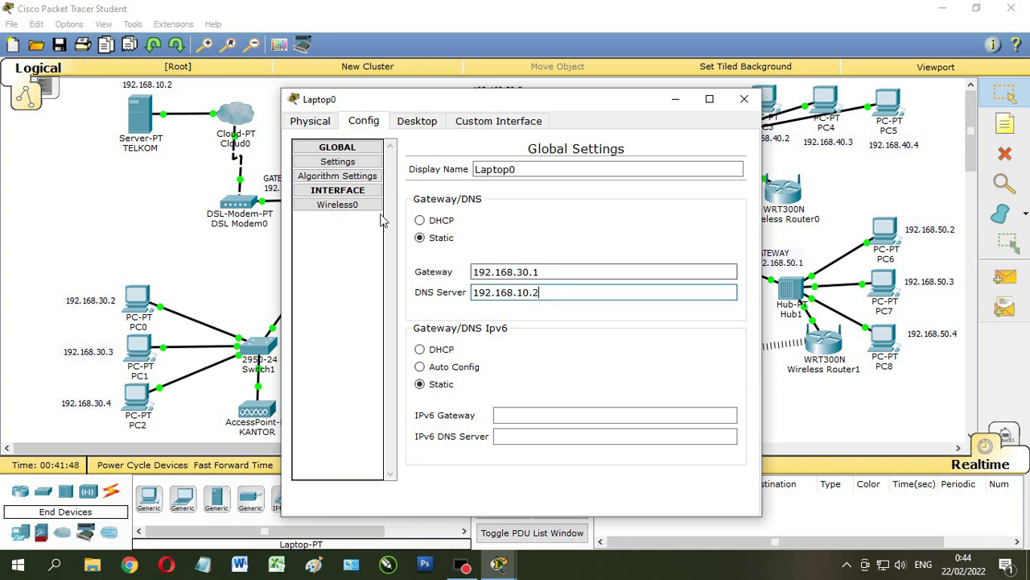
Set the laptop's Wireless0 interface to SSID KANTOR with WPA2-PSK authentication and enter the PSK pass phrase.
click(346, 204)
double_click(612, 211)
text(K)
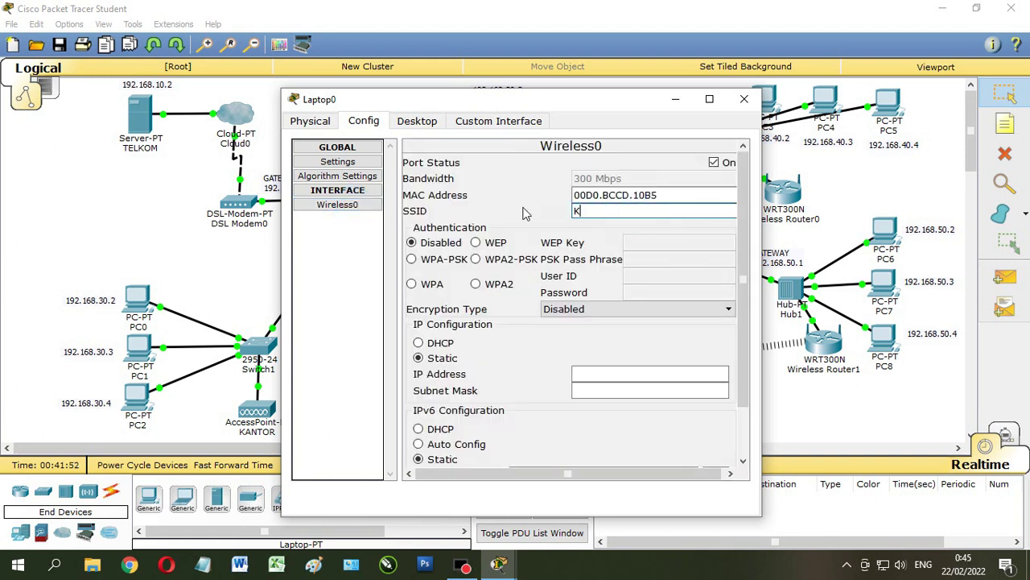
text(ANTOR)
click(476, 259)
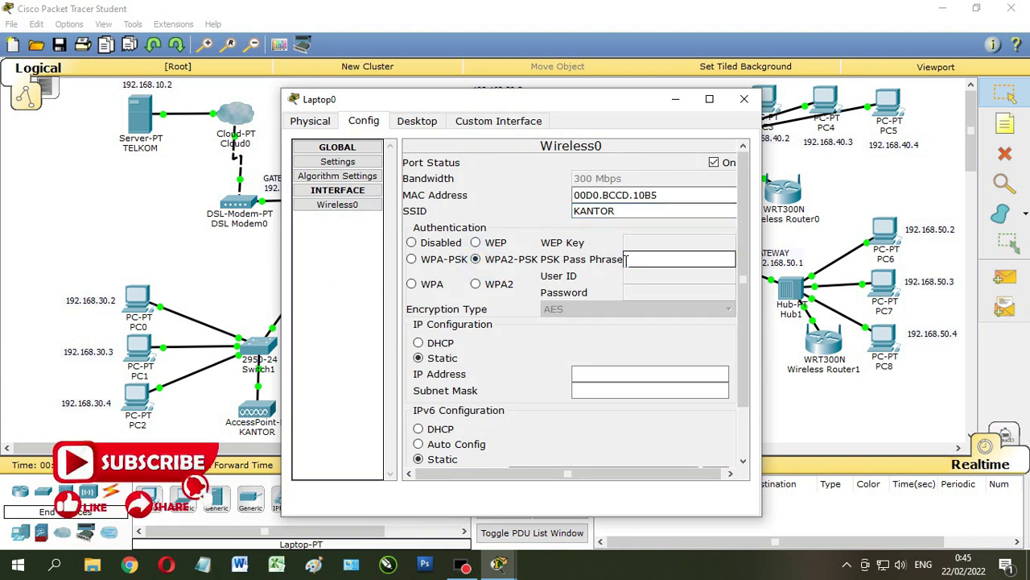
text(11111111)
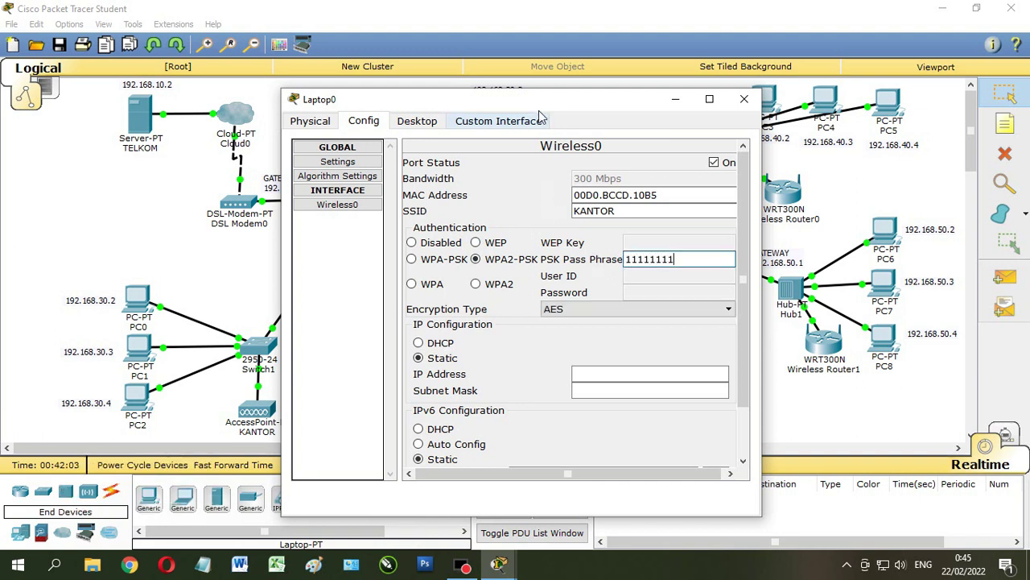
Give the laptop's wireless interface static IP address 192.168.30.5 with subnet mask 255.255.255.0, and close its configuration.
drag(536, 97, 652, 81)
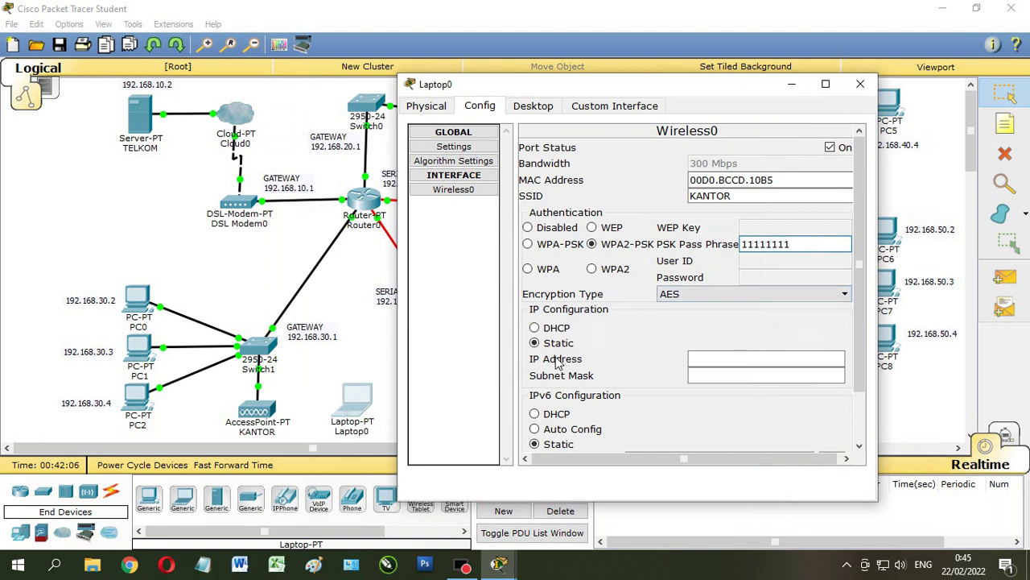
click(719, 359)
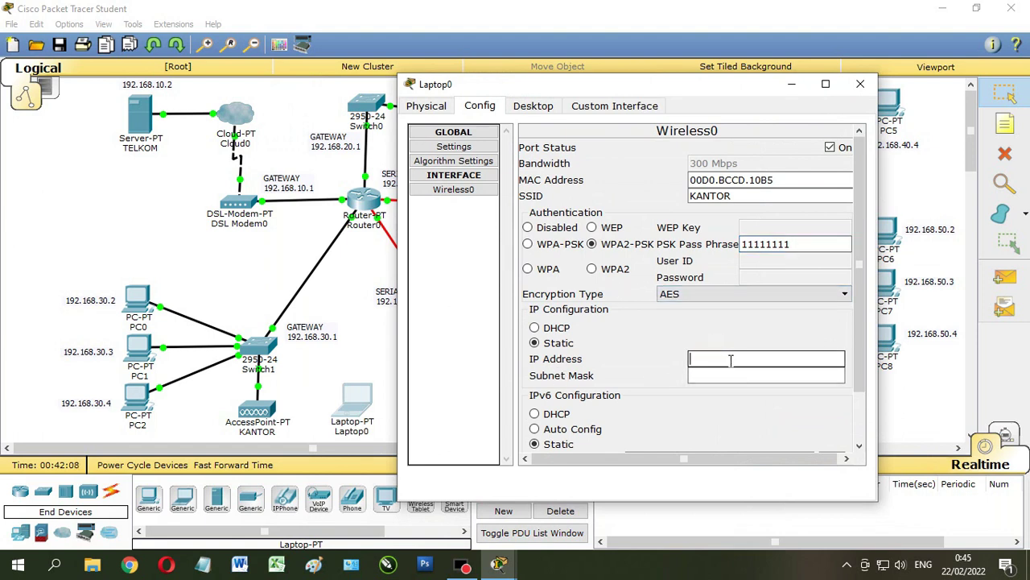
text(192.168.30.5)
click(776, 375)
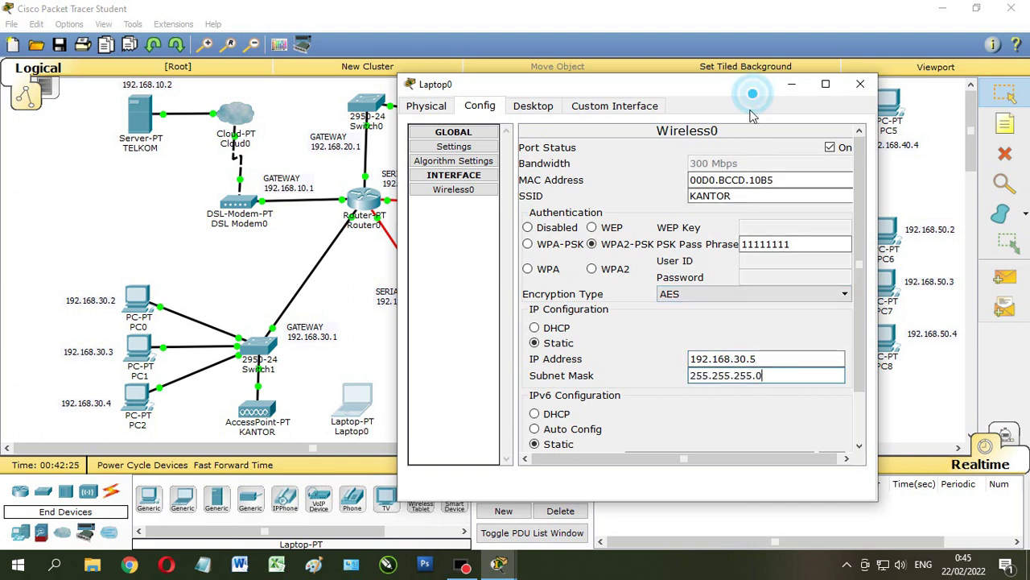
click(860, 84)
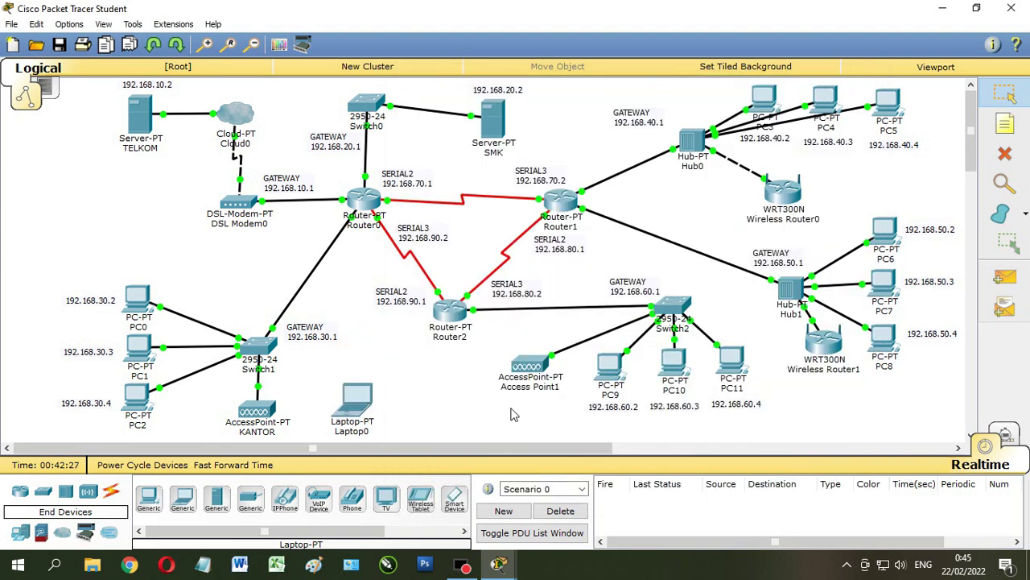
mouse_move(499, 559)
click(584, 516)
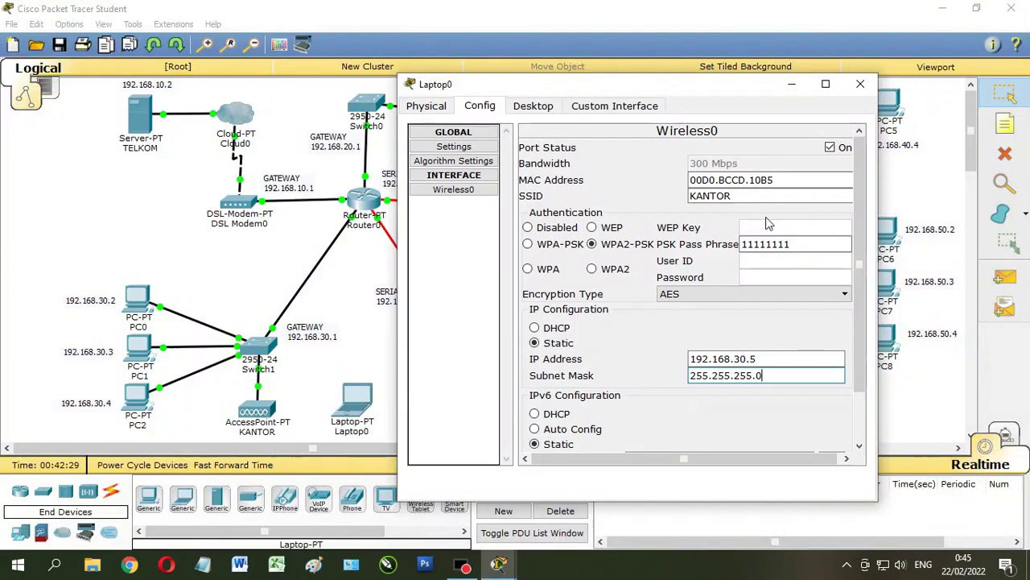
click(860, 84)
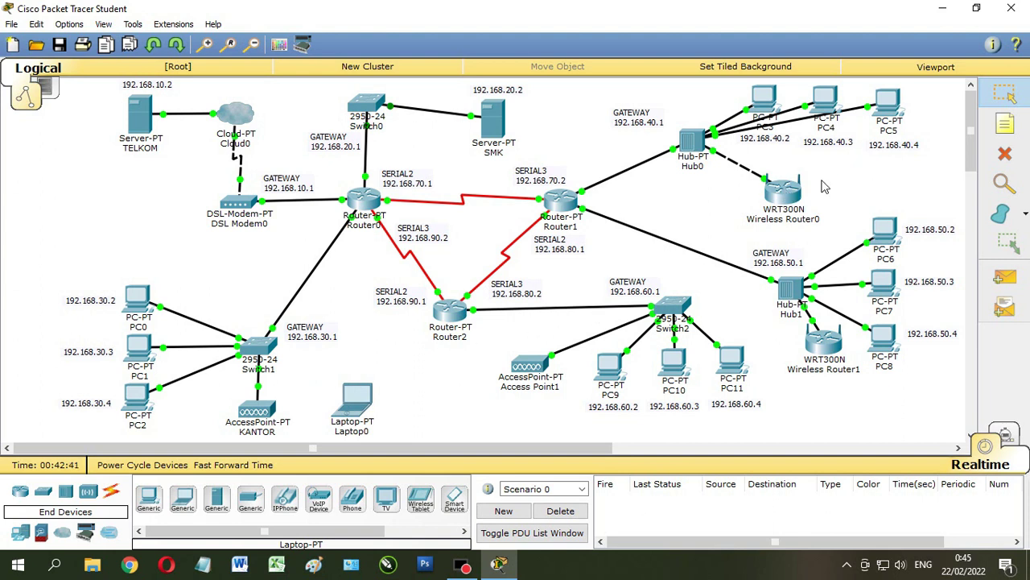
Change the display name of the wireless router connected to Hub0 to KELAS1.
click(792, 198)
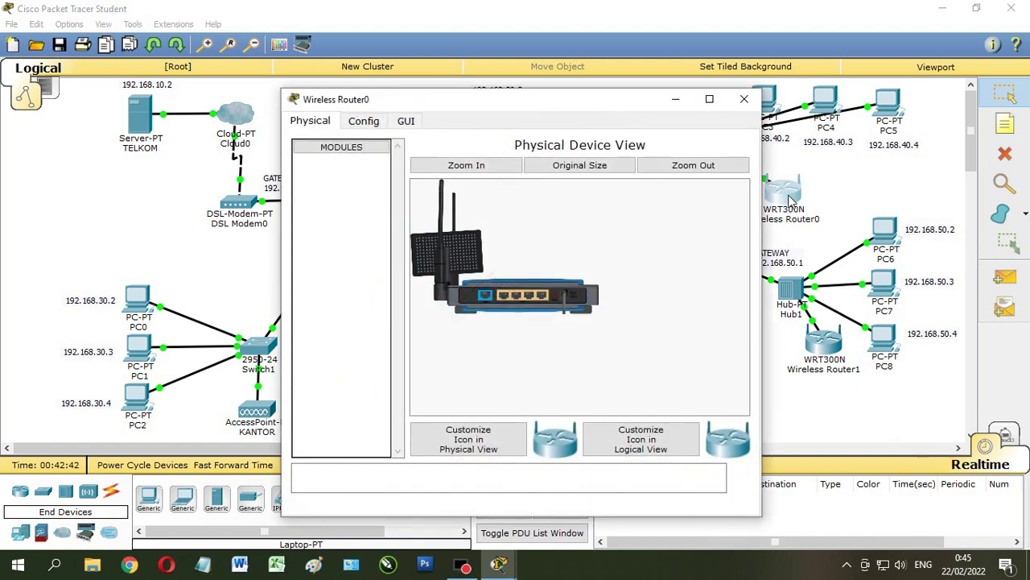
click(376, 127)
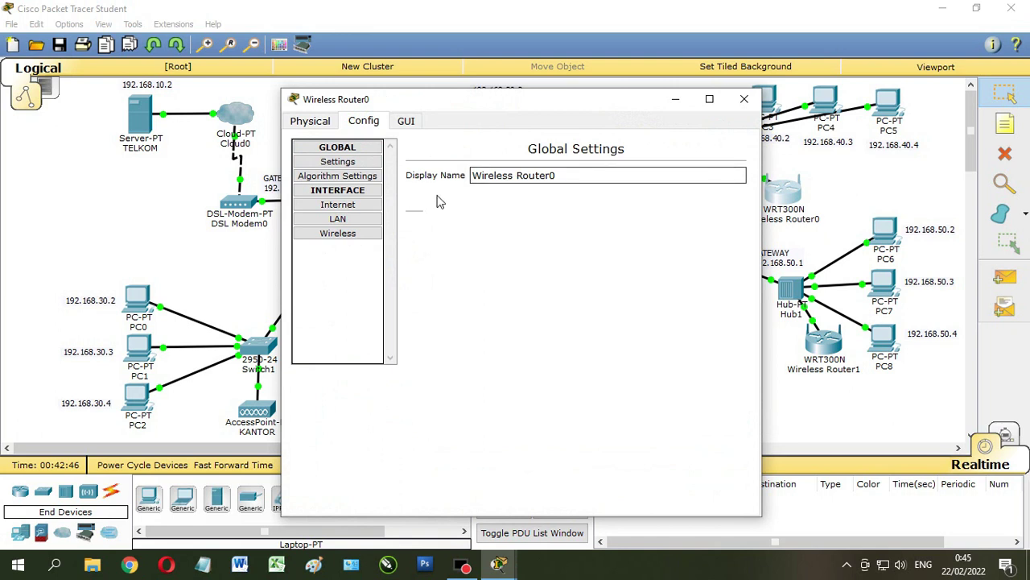
drag(591, 171, 441, 183)
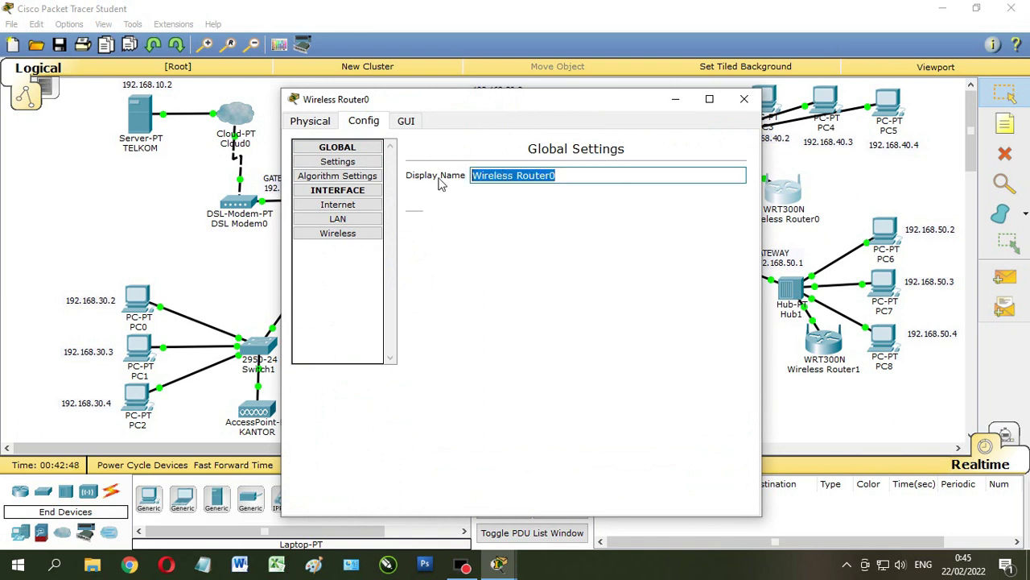
text(KELAS 1)
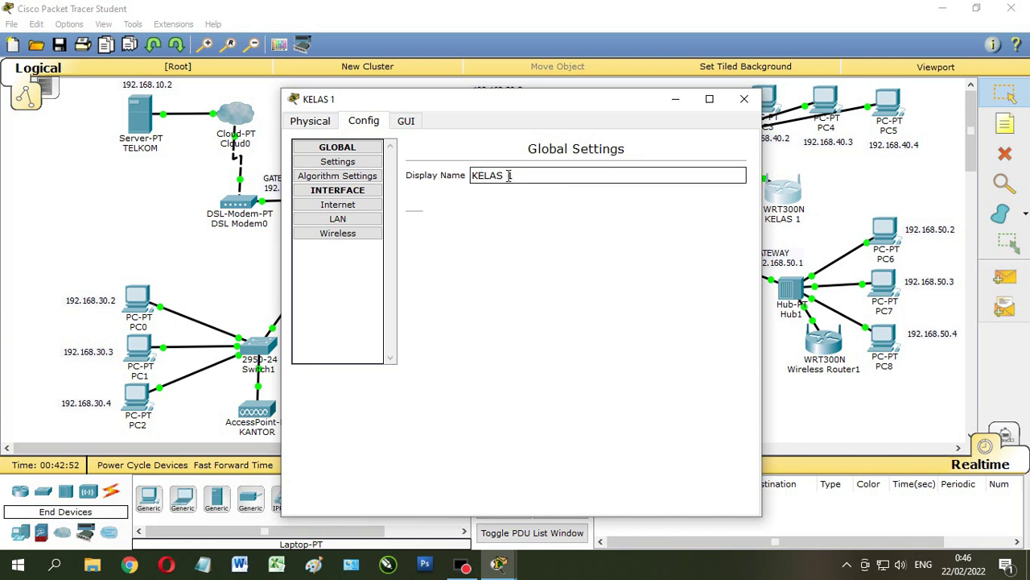
drag(513, 175, 504, 176)
key(BackSpace)
text(1)
Give the KELAS1 router's internet connection static IP 192.168.40.5, subnet mask 255.255.255.0, default gateway 192.168.40.1 and DNS server 192.168.10.2.
click(359, 209)
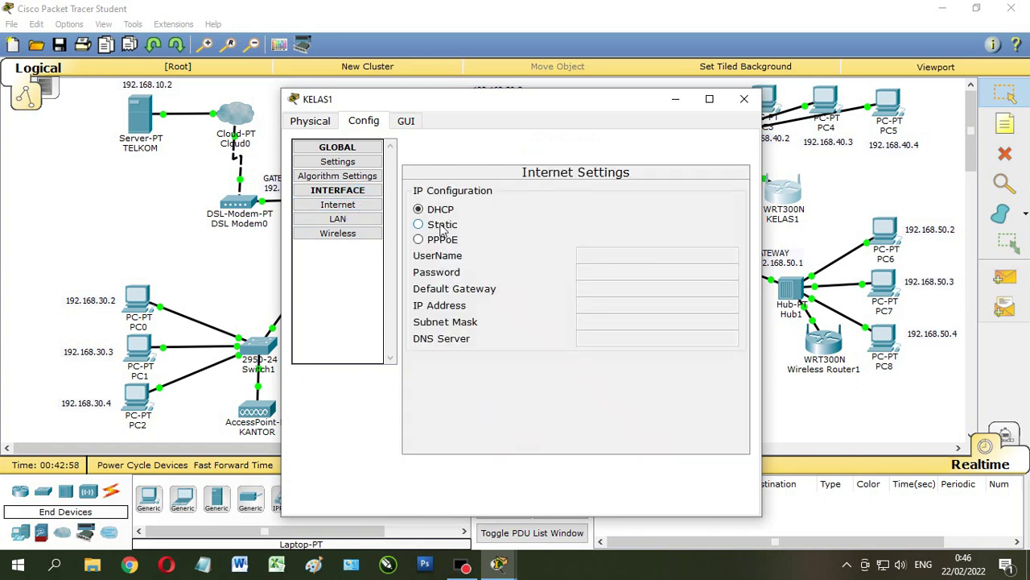
click(441, 229)
click(589, 281)
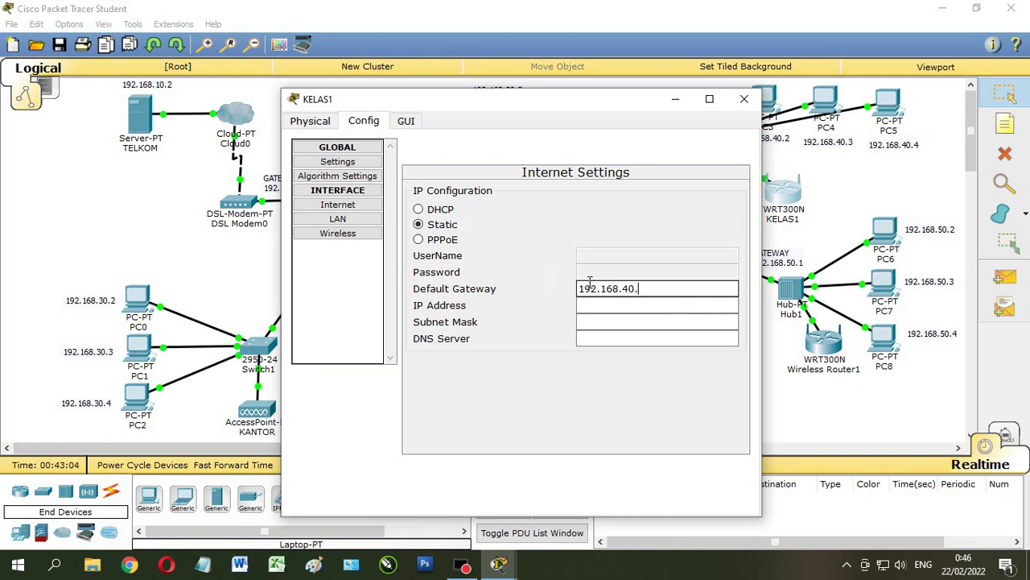
click(609, 308)
text(192.168.40.5)
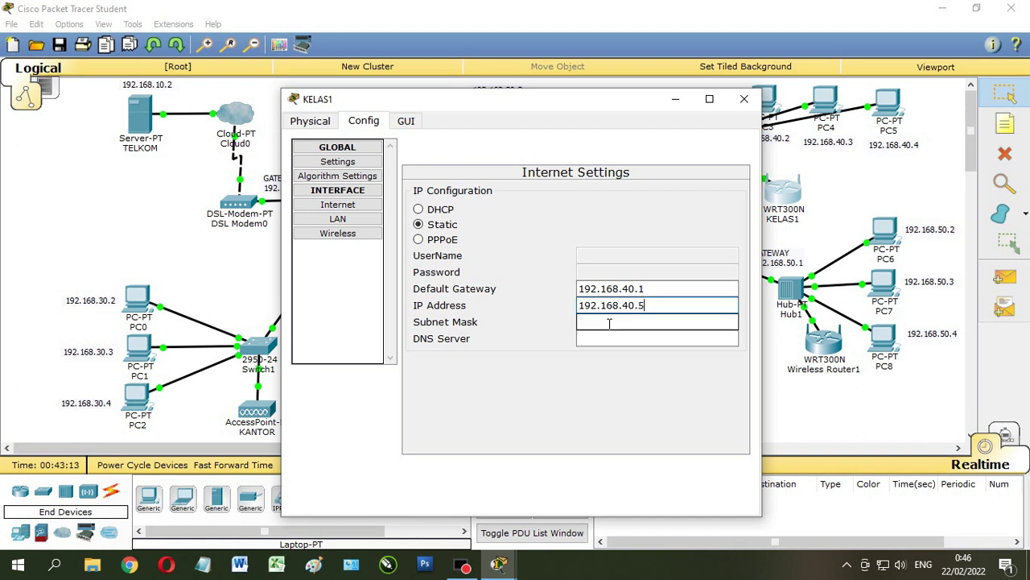
click(612, 319)
click(611, 338)
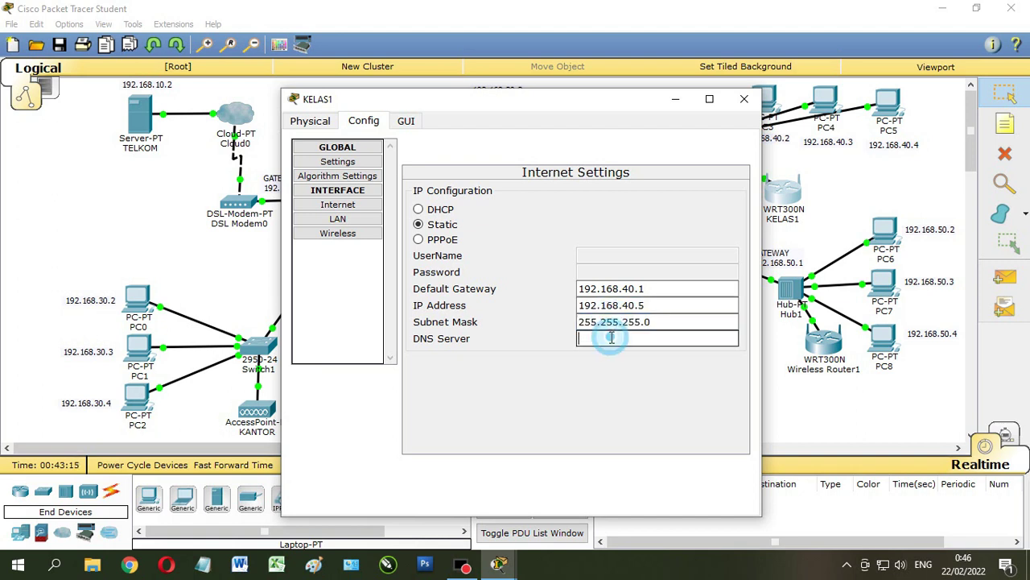
text(192.168.10.2)
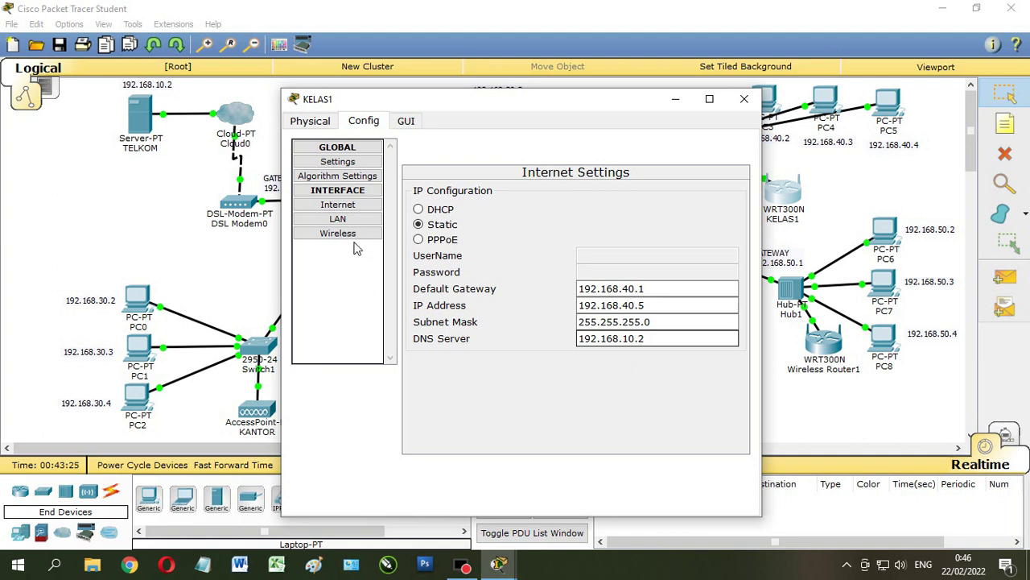
Set the KELAS1 router's wireless SSID to KELAS1 with WPA2-PSK authentication, enter the PSK pass phrase, and close its configuration.
click(353, 235)
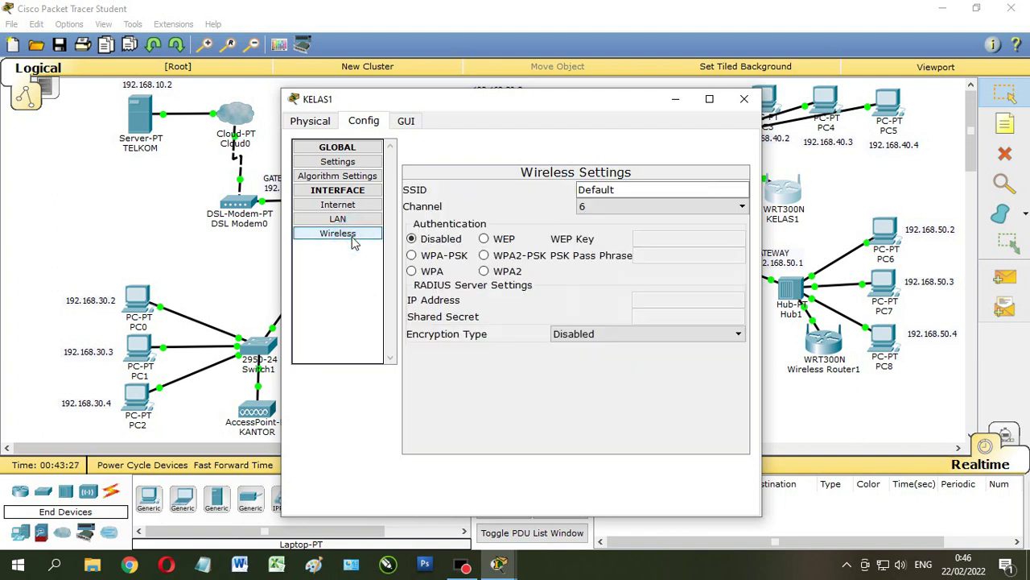
click(624, 190)
drag(625, 190, 567, 192)
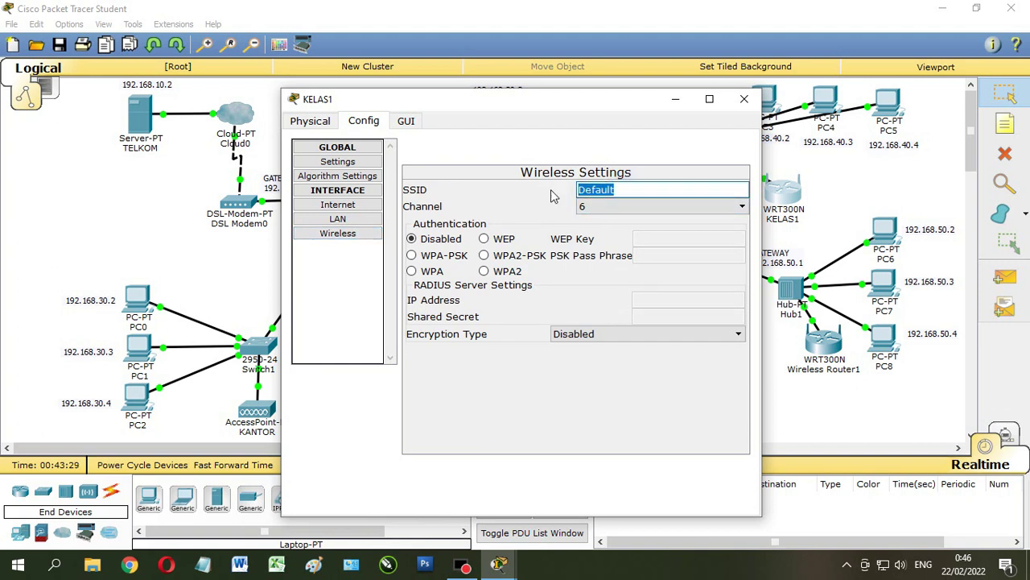
text(KELAS)
text(1)
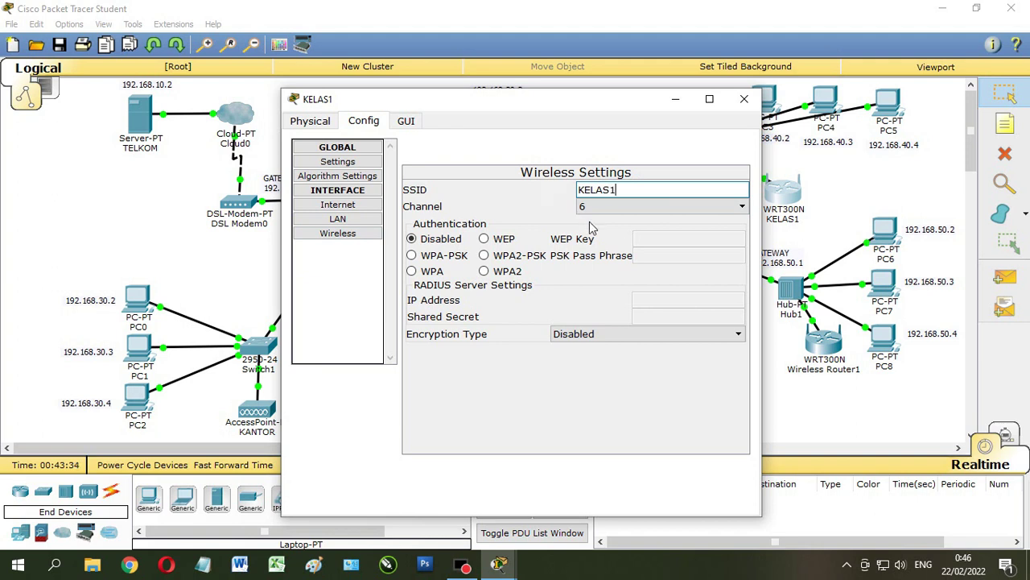
click(486, 256)
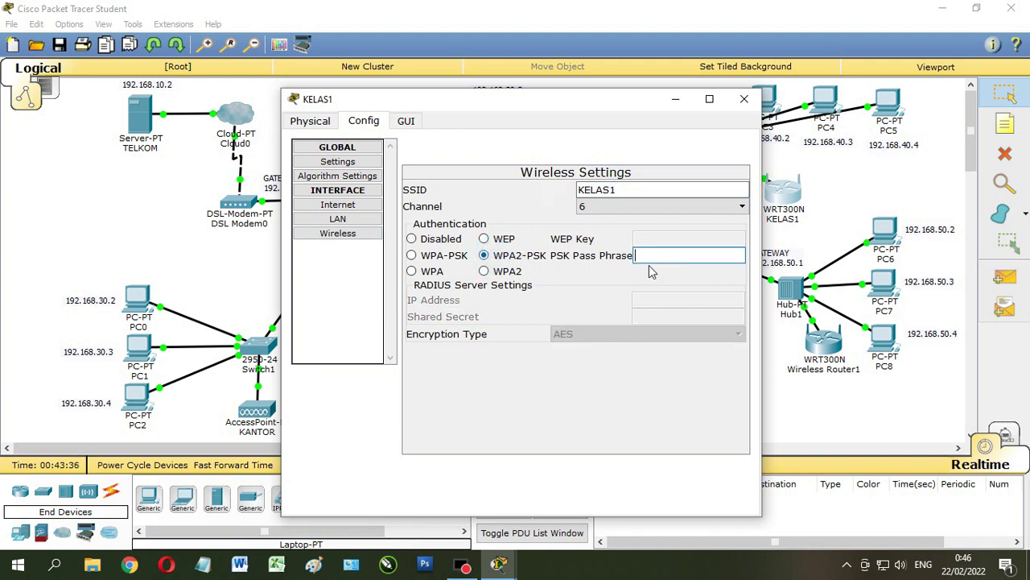
click(653, 255)
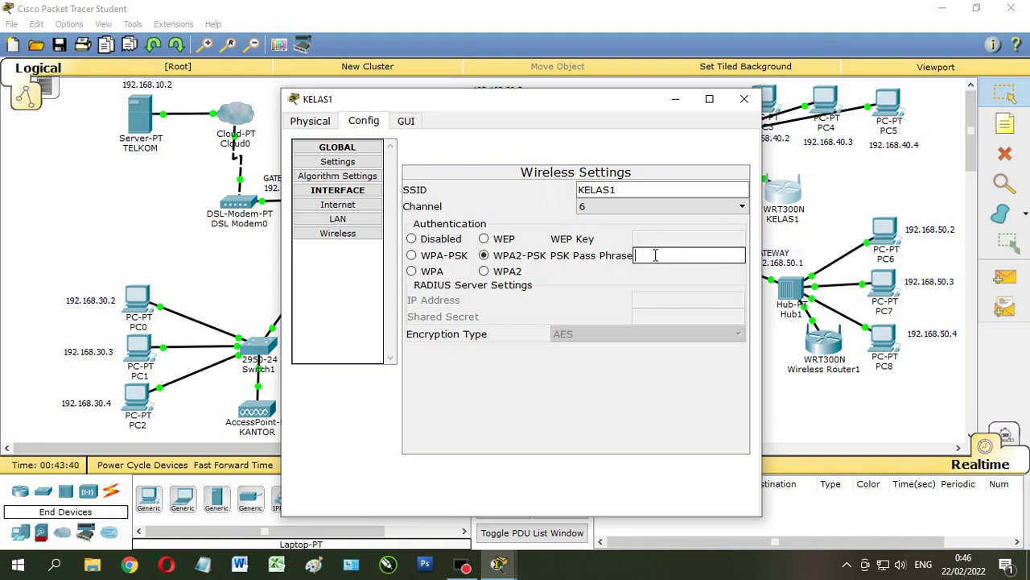
text(22222222)
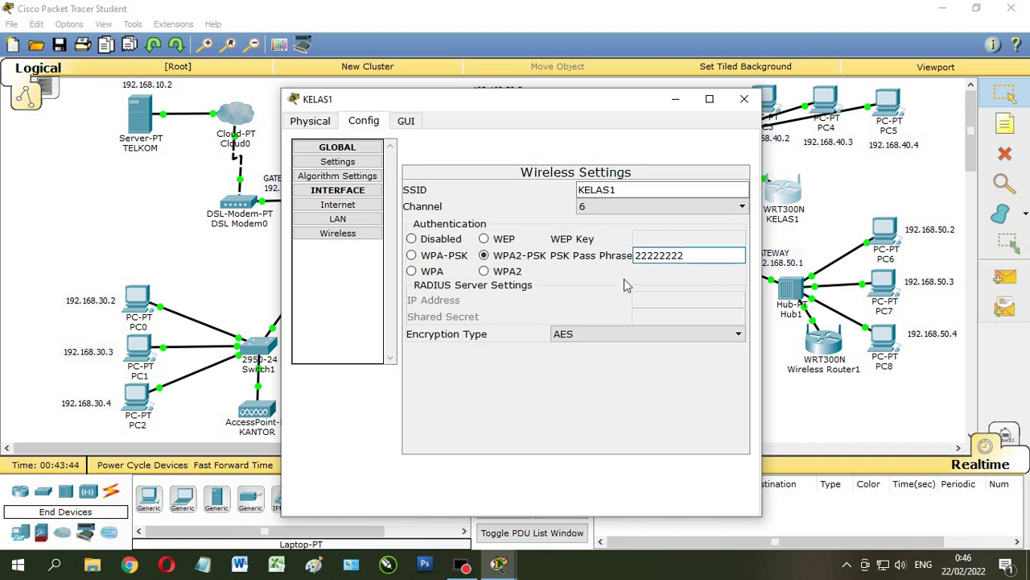
click(744, 101)
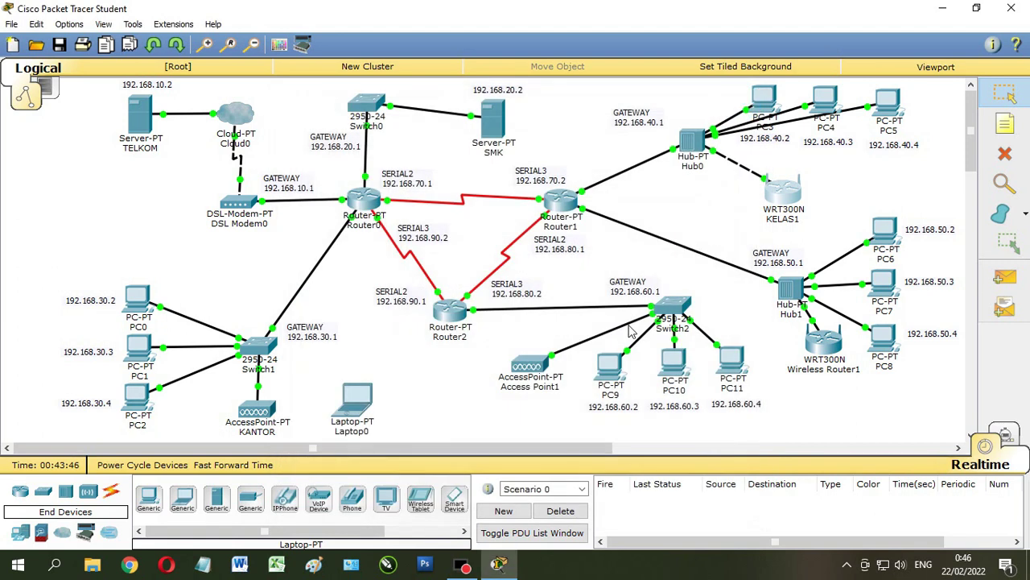
Place a generic laptop beside the KELAS1 router and replace its Ethernet module with the WPC300N wireless module, powering it back on.
click(185, 501)
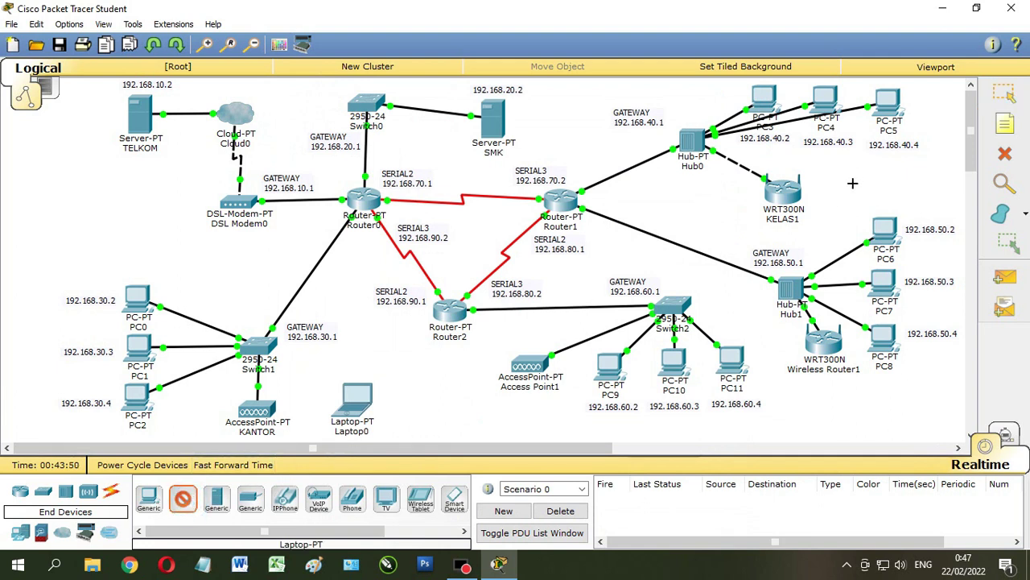
click(859, 180)
click(859, 193)
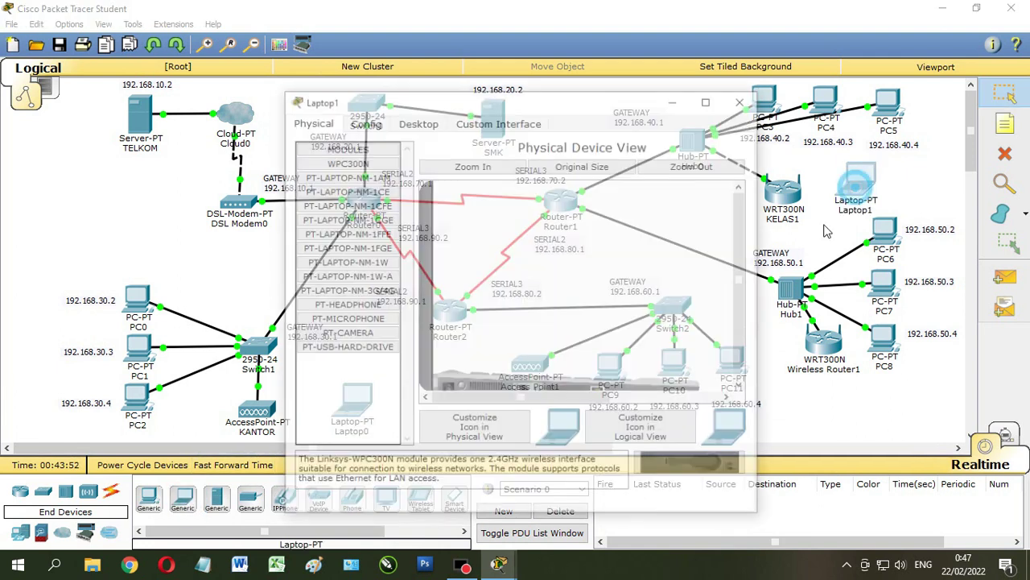
click(461, 375)
drag(600, 383, 576, 383)
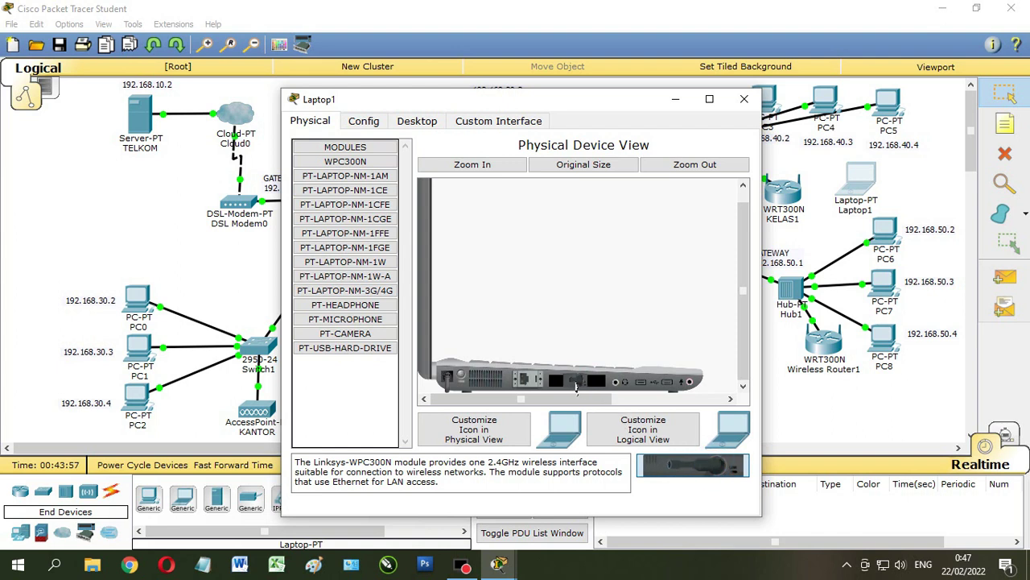
click(461, 377)
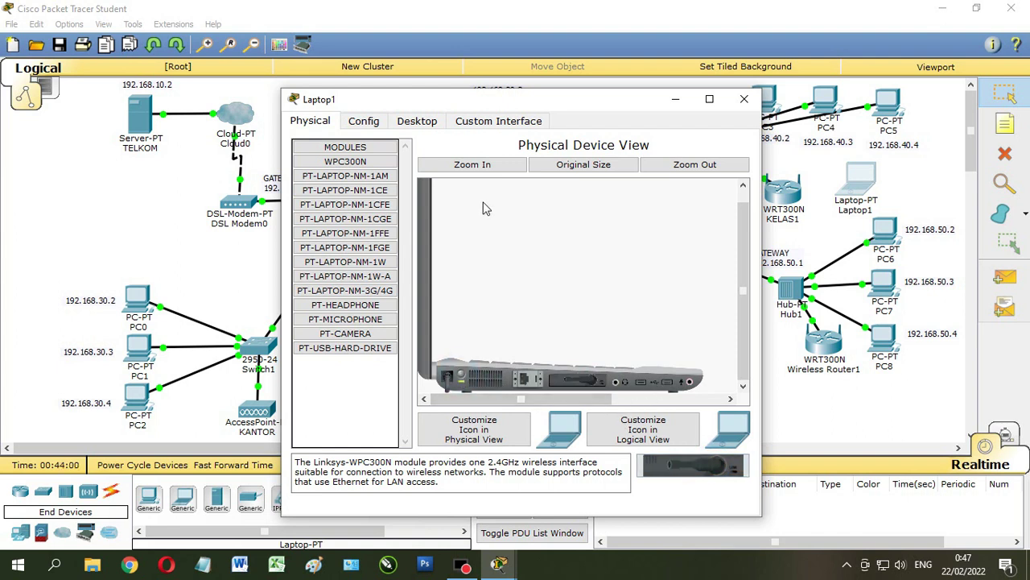
Set Laptop1's gateway and DNS to static, with gateway 192.168.40.1 and DNS server 192.168.10.2, and its IPv6 gateway/DNS to Auto Config.
click(372, 125)
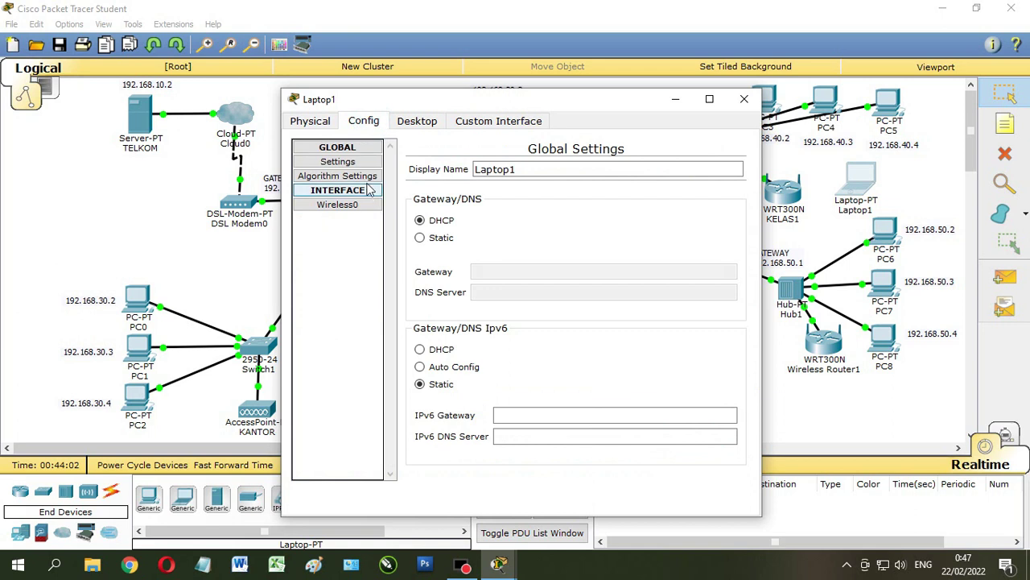
click(420, 237)
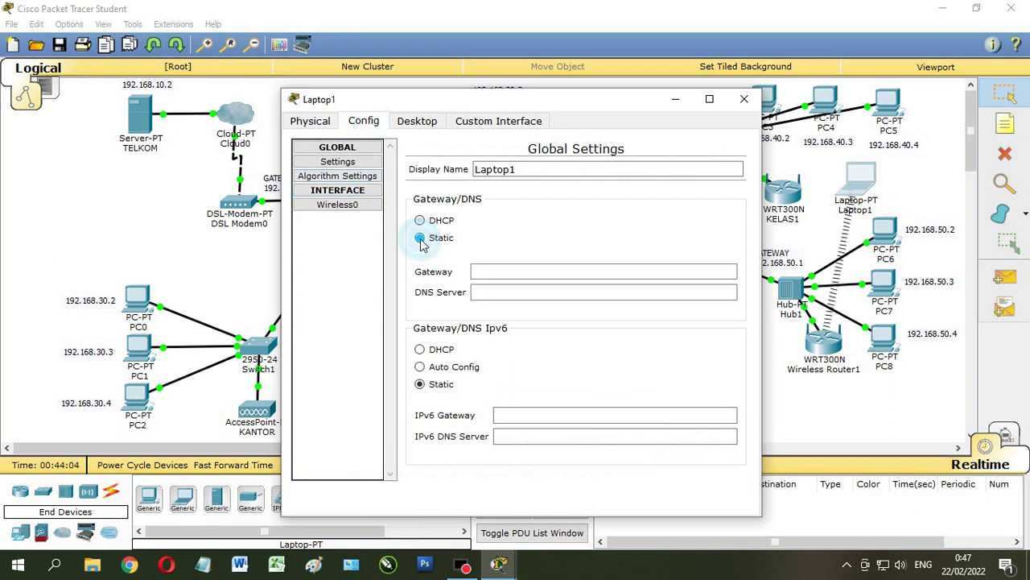
click(550, 272)
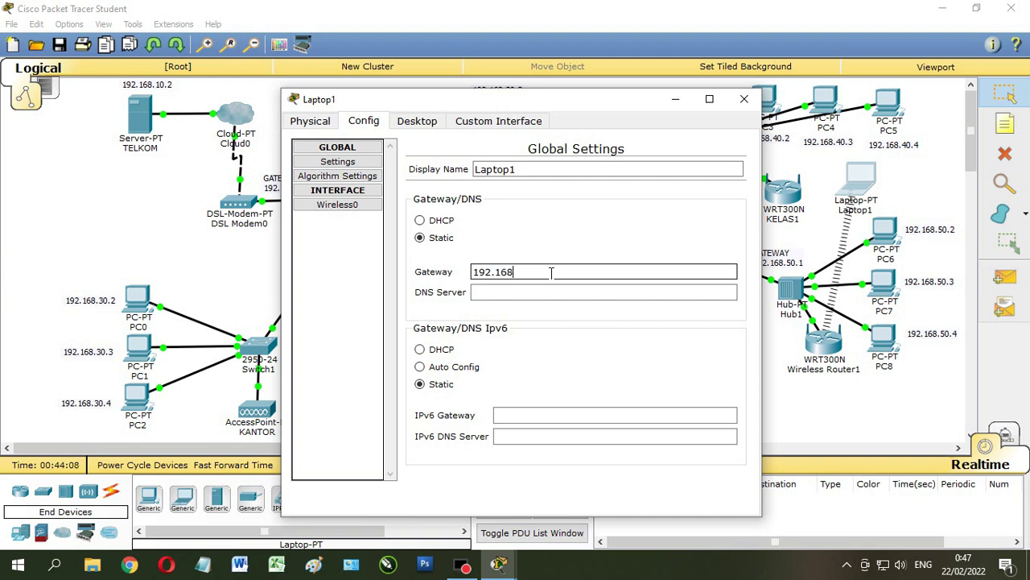
text(192.168.40.1)
click(550, 291)
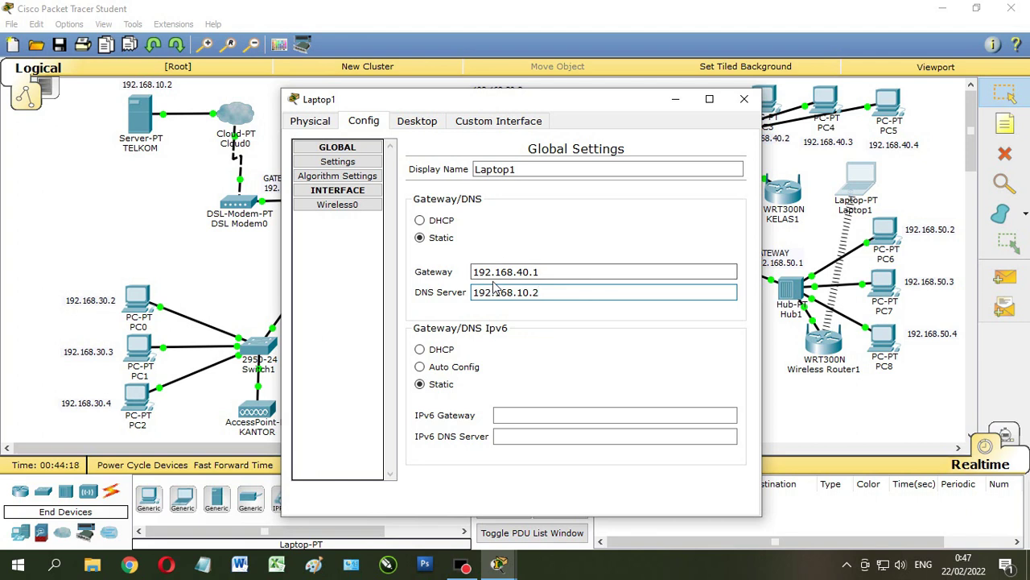
click(449, 368)
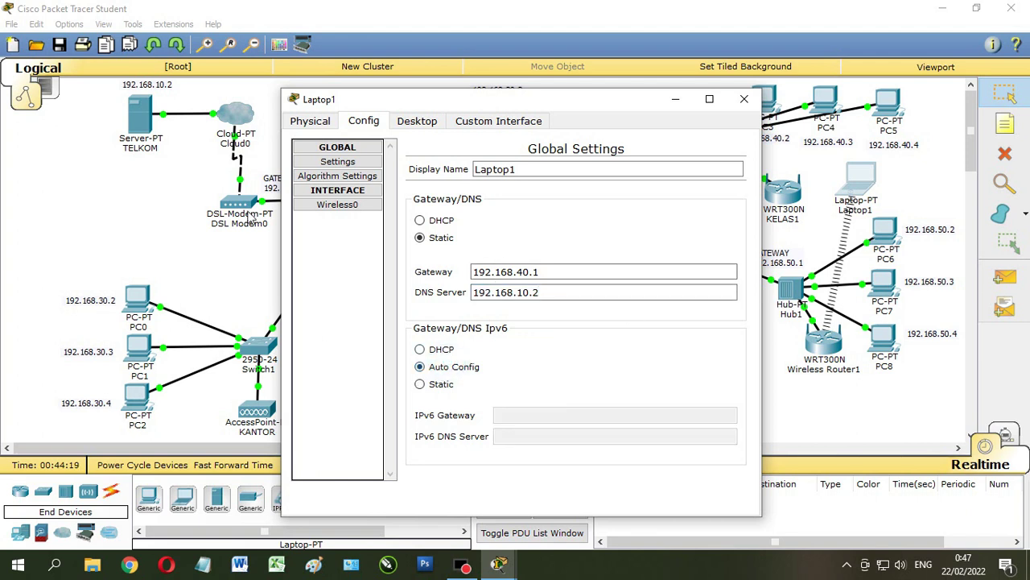
Set Laptop1's Wireless0 interface to SSID KELAS1 with WPA2-PSK authentication and enter the PSK pass phrase.
click(348, 209)
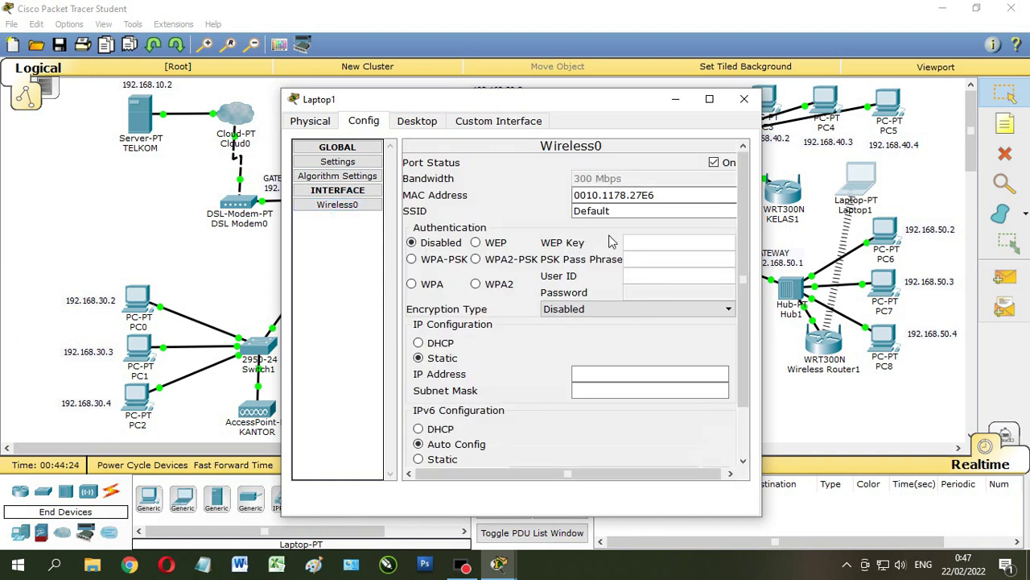
drag(629, 211, 570, 212)
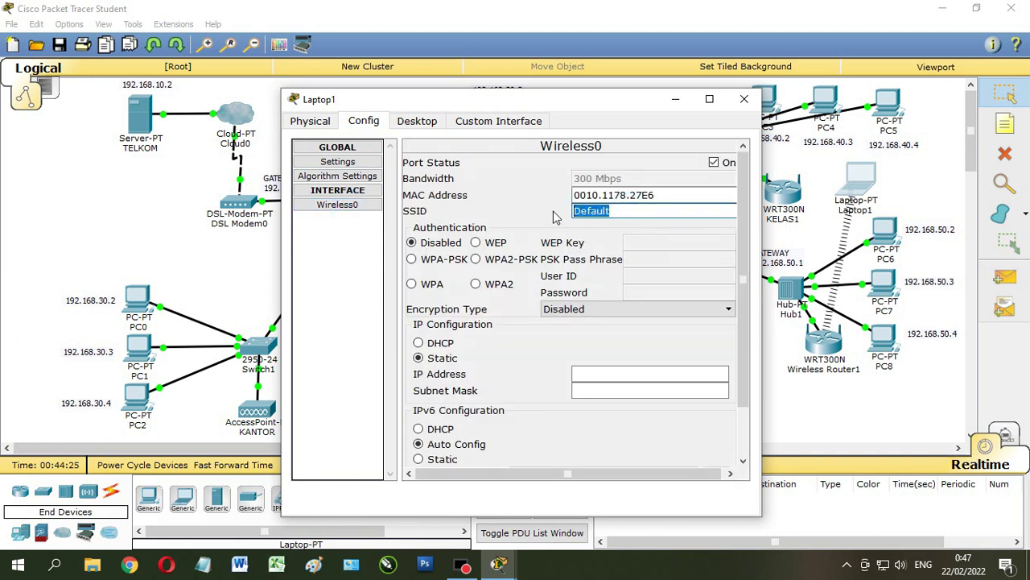
text(KELAS1)
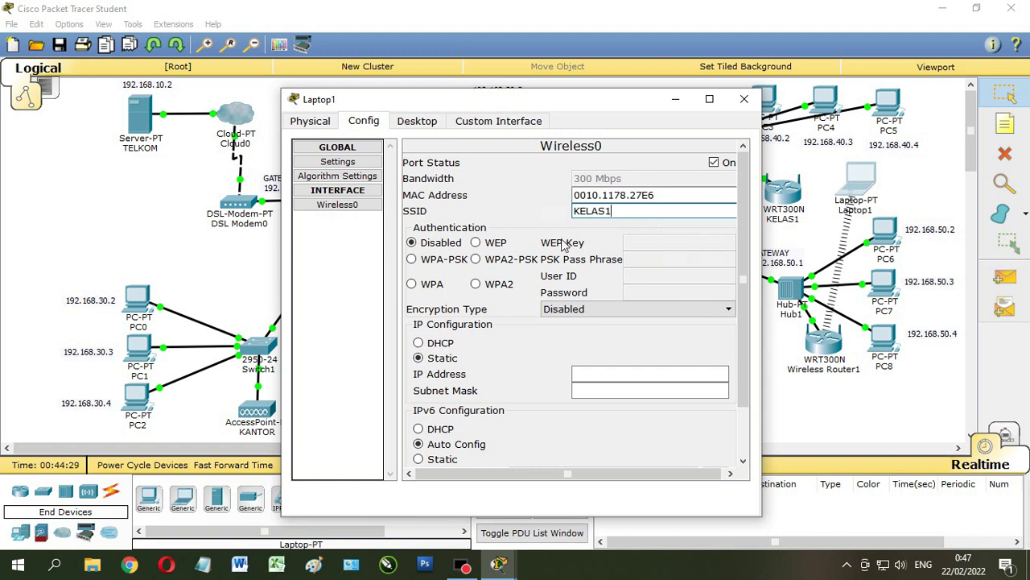
click(476, 259)
click(645, 260)
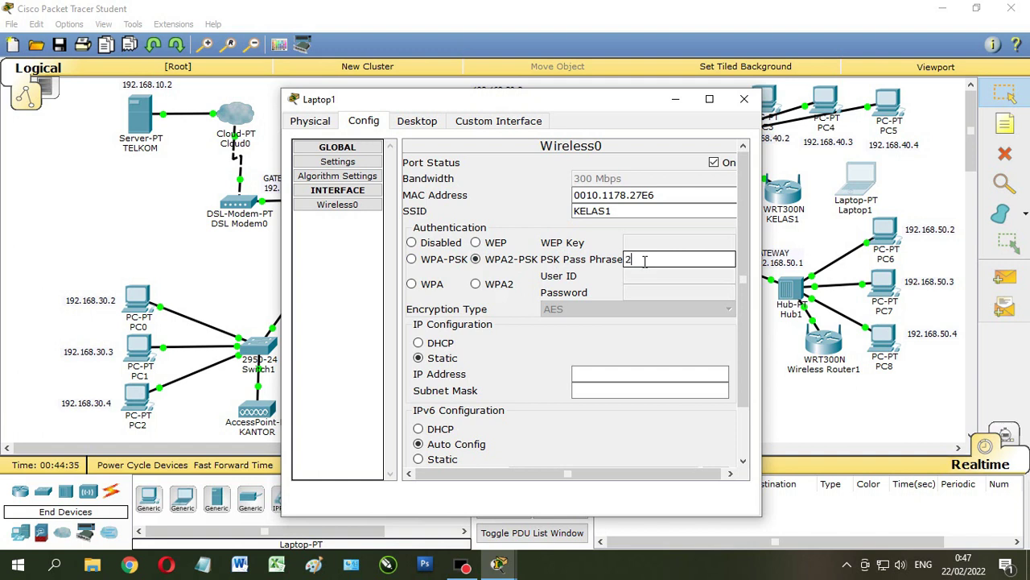
text(22222222)
Give Laptop1's wireless interface static IP address 192.168.40.6 with subnet mask 255.255.255.0, and close its configuration.
click(576, 372)
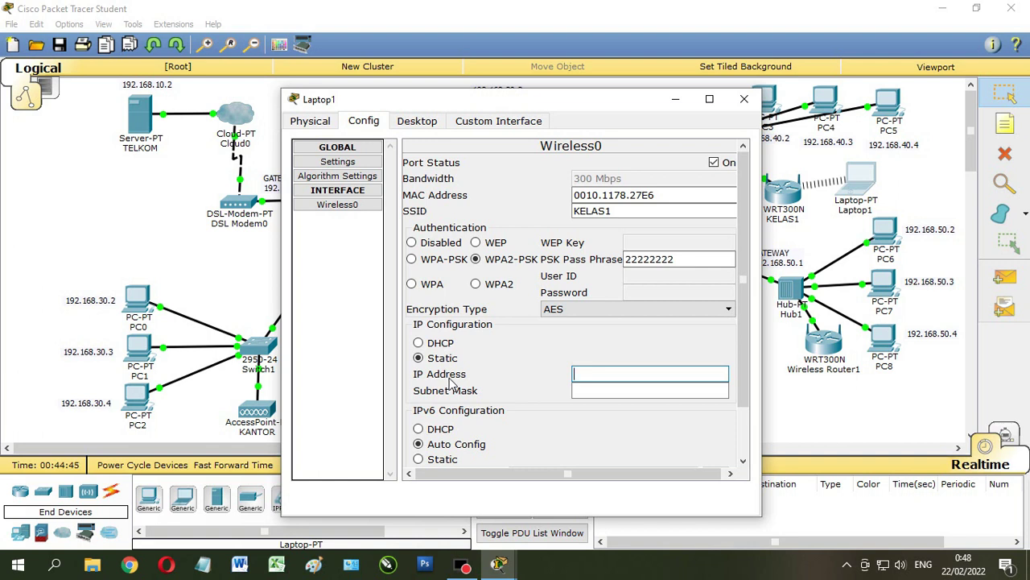
text(192.168.40.6)
click(608, 391)
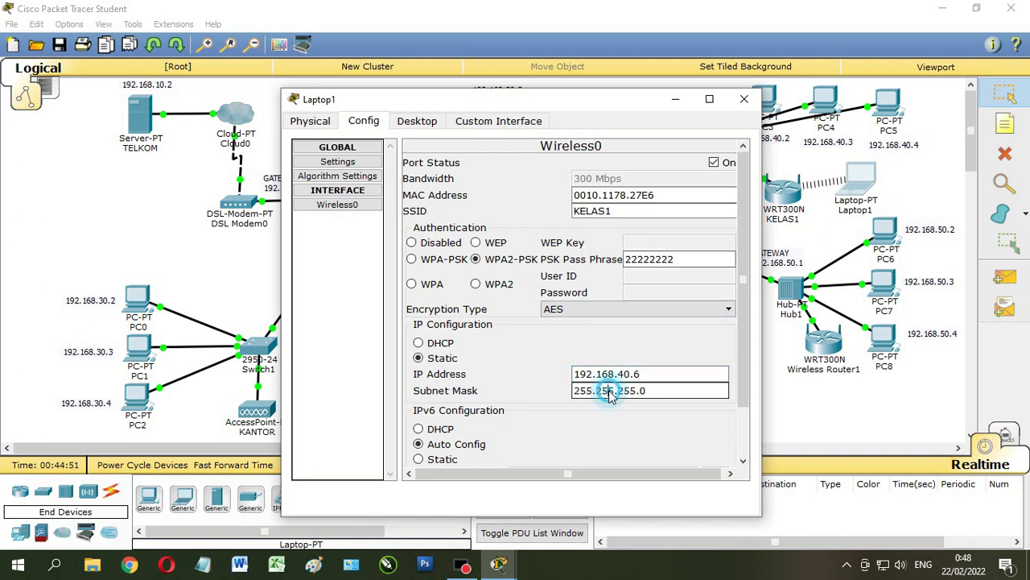
click(736, 105)
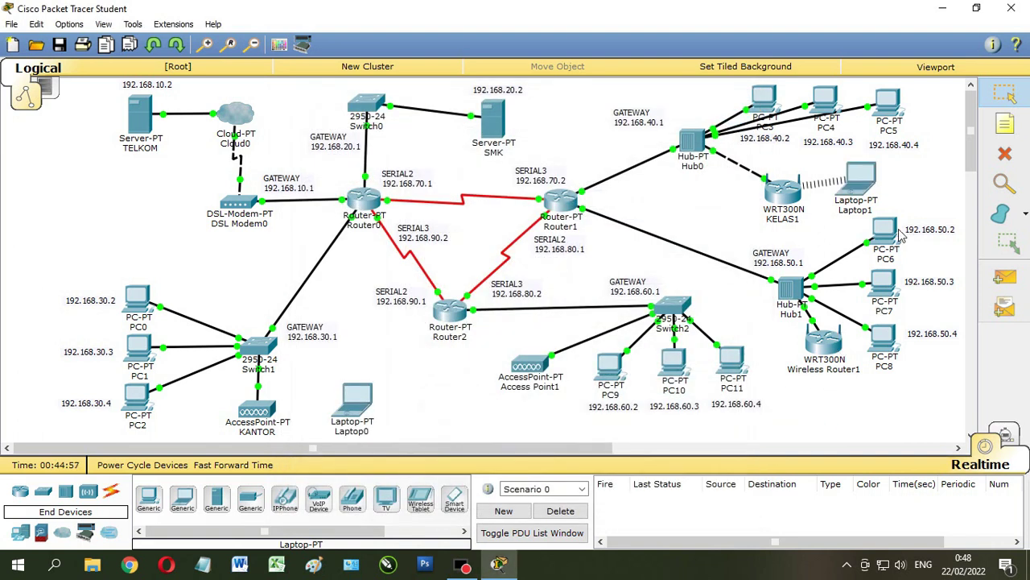
Change the display name of the wireless router connected to Hub1 to KELAS2.
click(816, 347)
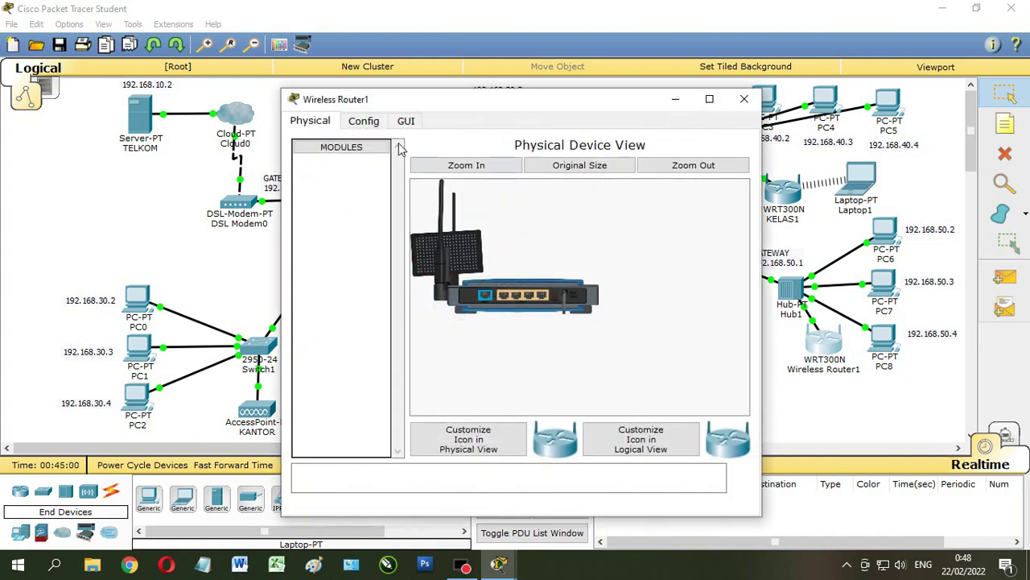
click(374, 123)
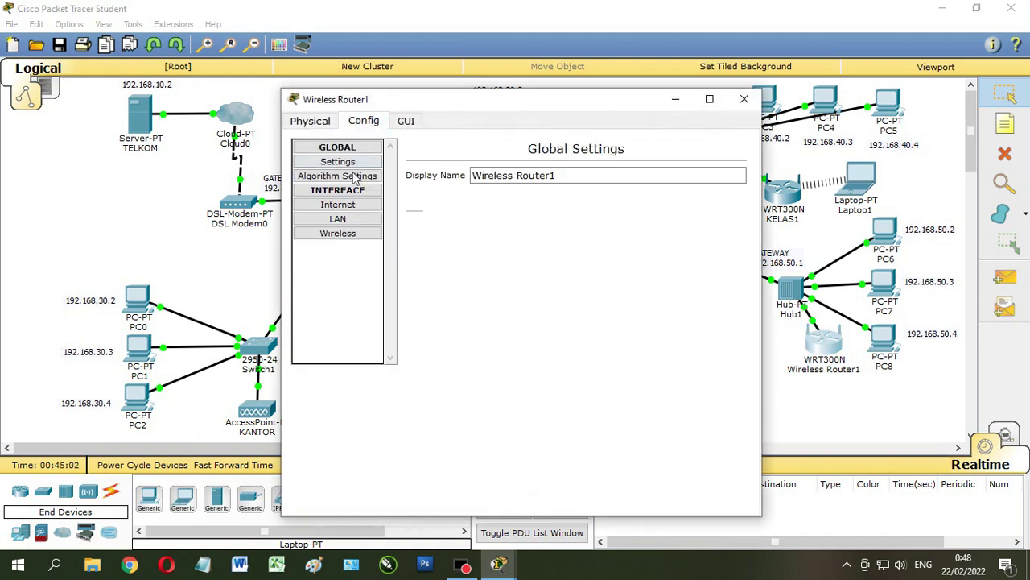
click(347, 205)
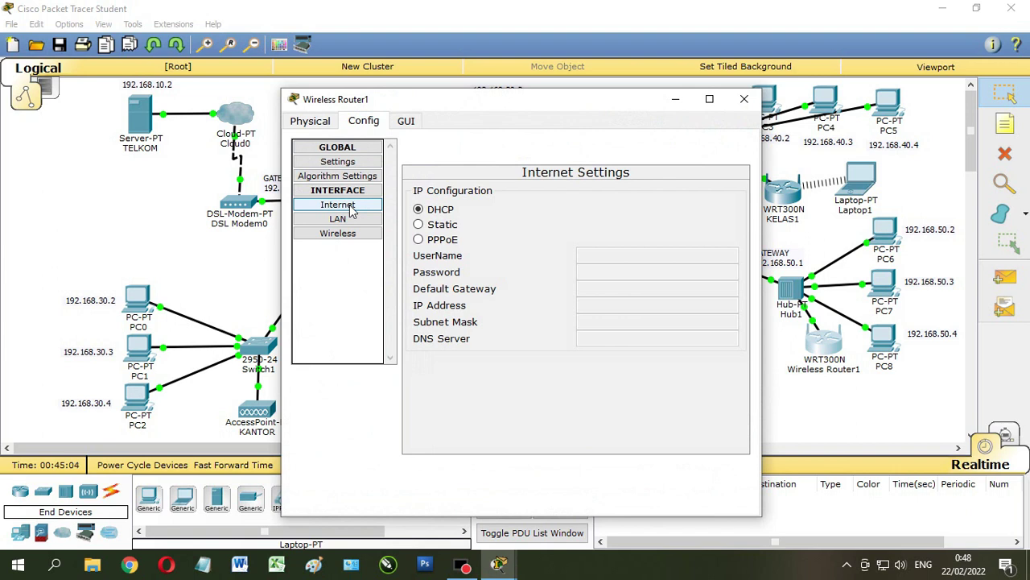
click(338, 161)
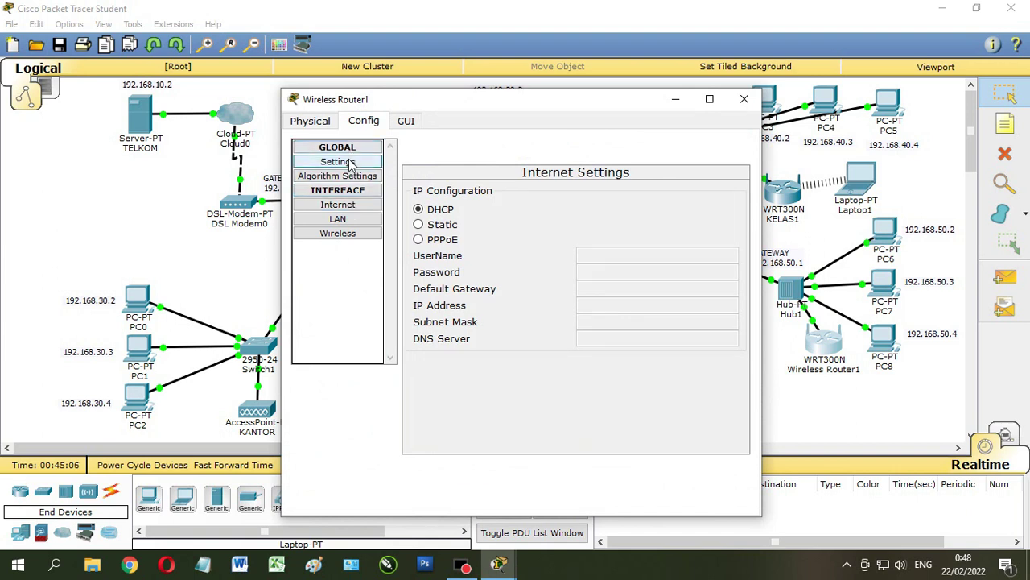
drag(563, 175, 466, 185)
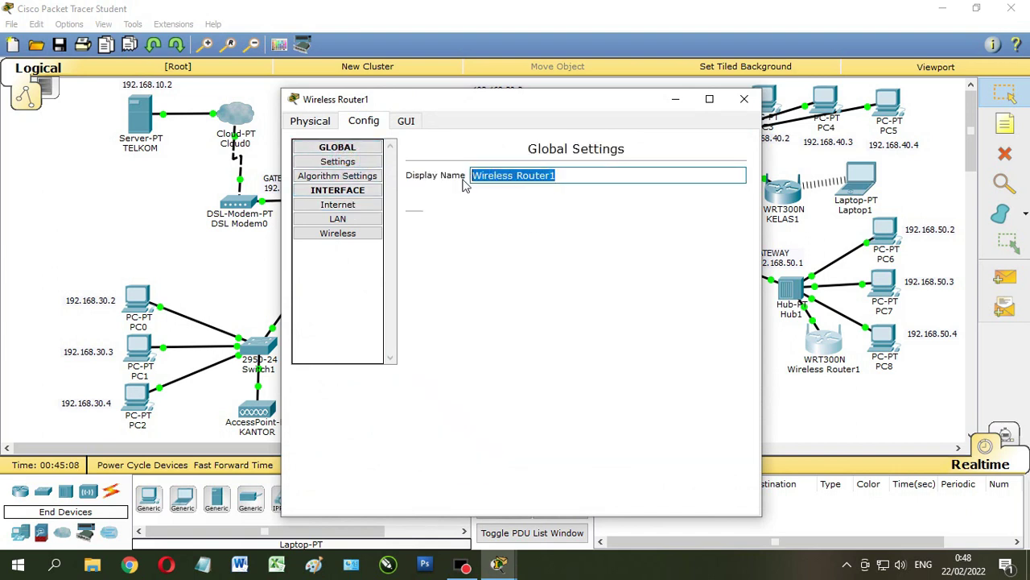
text(KELAS2)
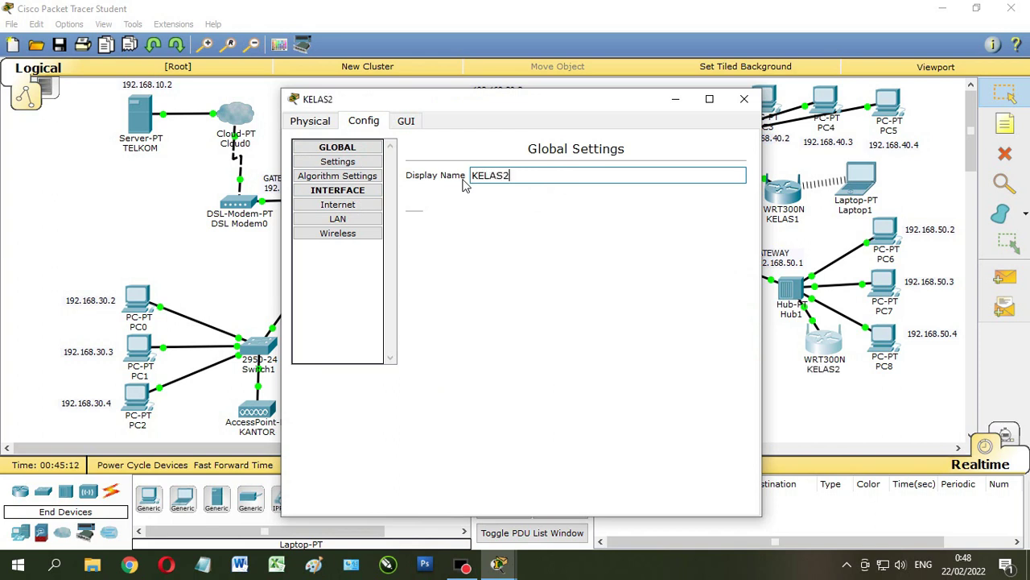
Set KELAS2's Internet connection to static with gateway 192.168.50.1, IP address 192.168.50.5, subnet mask 255.255.255.0 and DNS server 192.168.10.2.
click(355, 206)
click(448, 225)
click(580, 286)
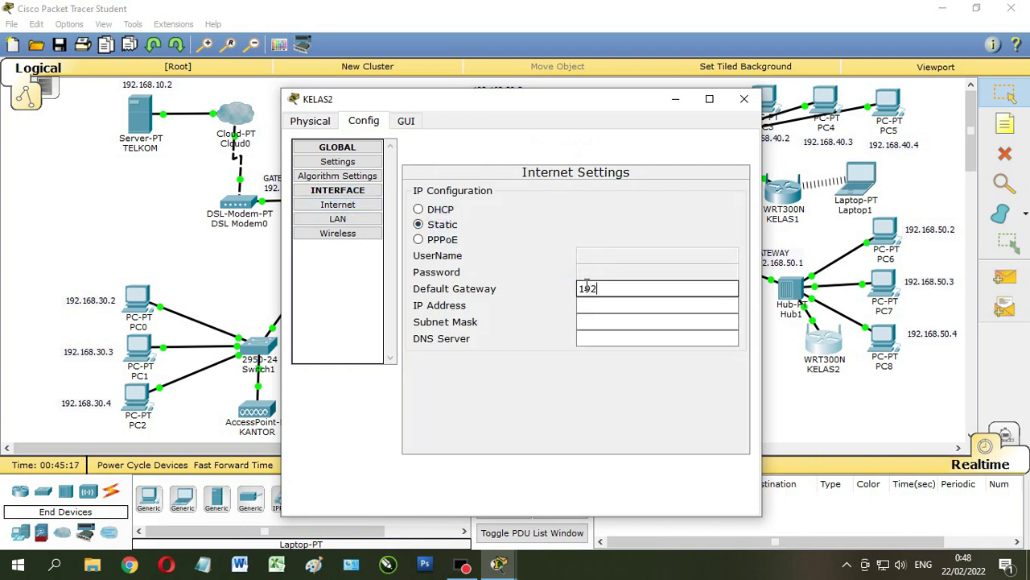
text(192.168.50.1)
click(593, 308)
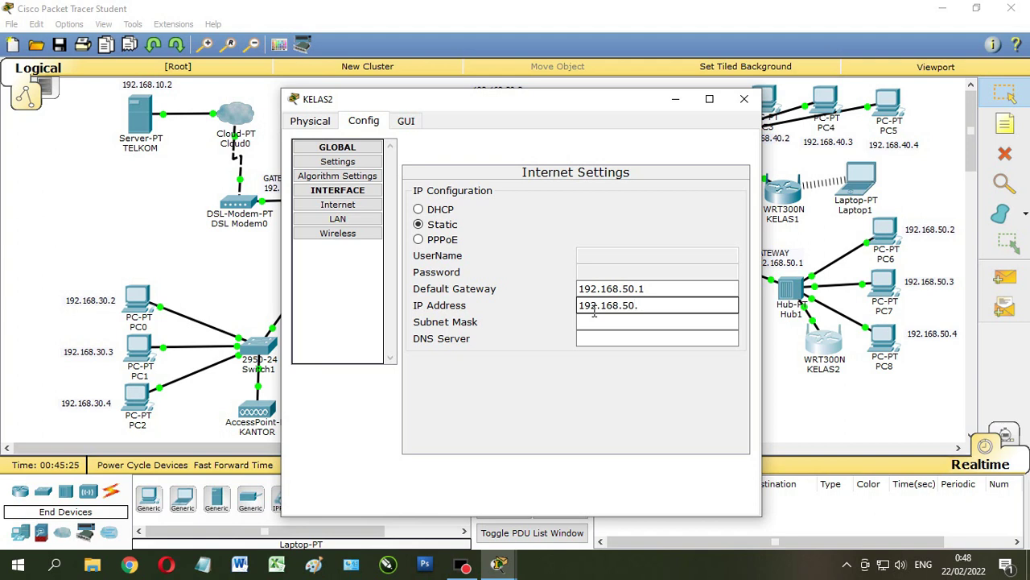
click(603, 323)
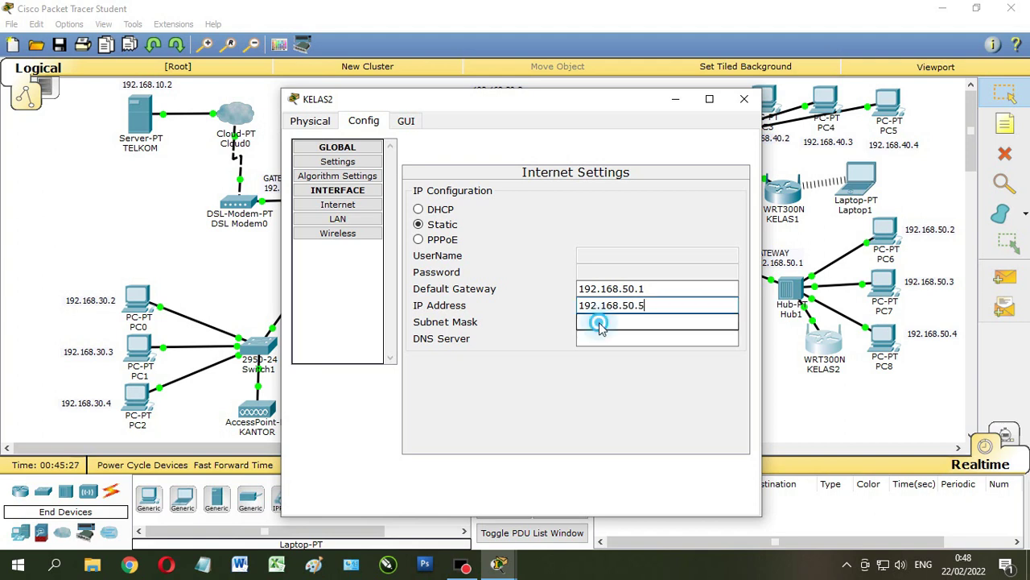
click(607, 340)
click(611, 338)
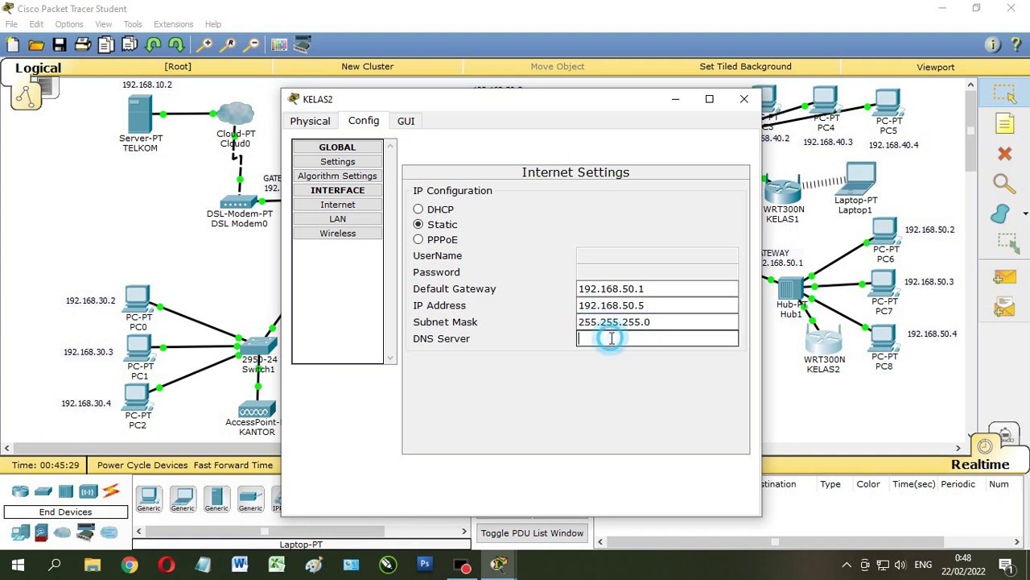
text(192.168.10.2)
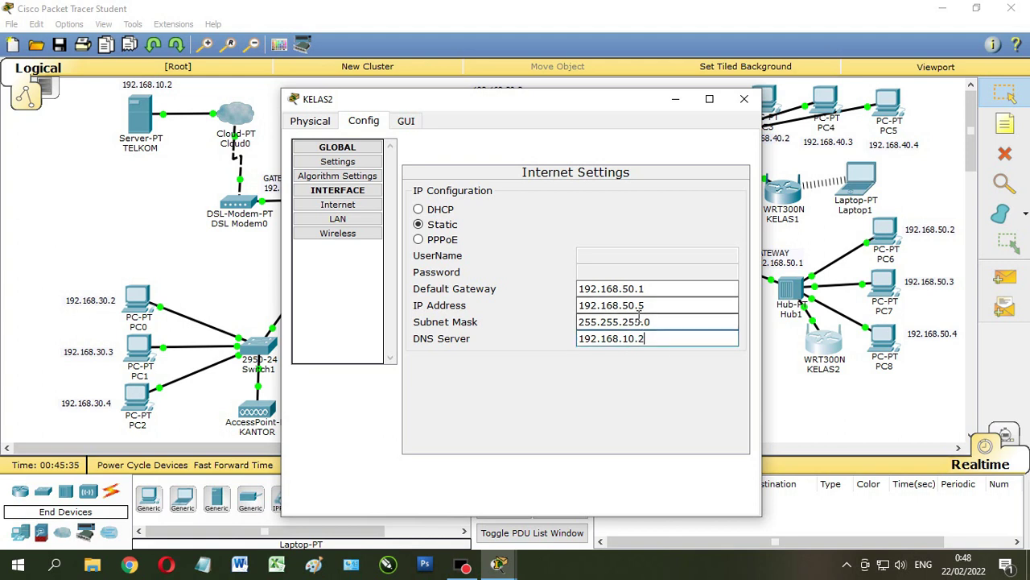
Set KELAS2's wireless SSID to KELAS2 with WPA2-PSK authentication, enter the PSK pass phrase, and close the router's configuration.
click(353, 235)
drag(635, 189, 569, 196)
text(KELAS2)
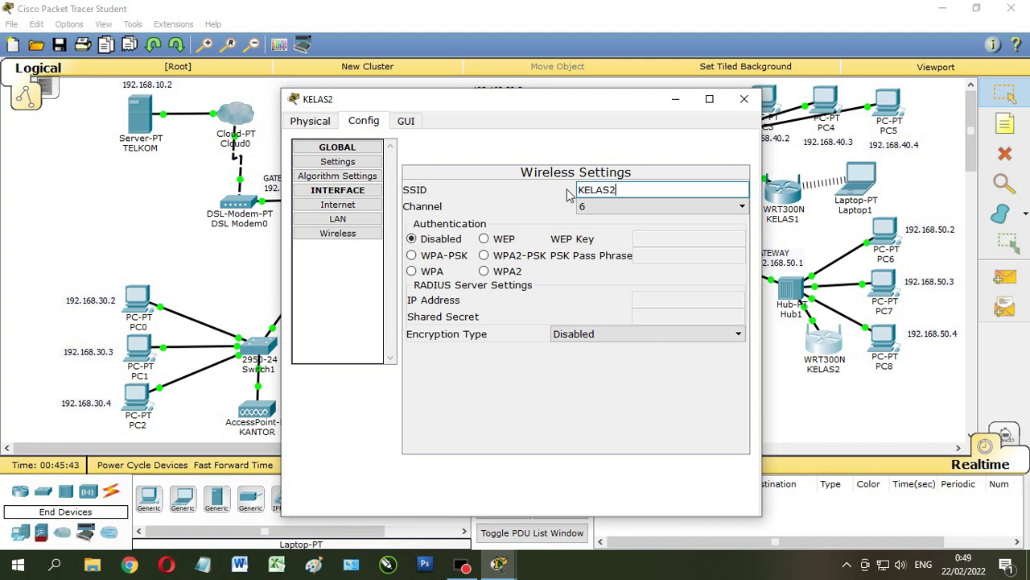
click(552, 256)
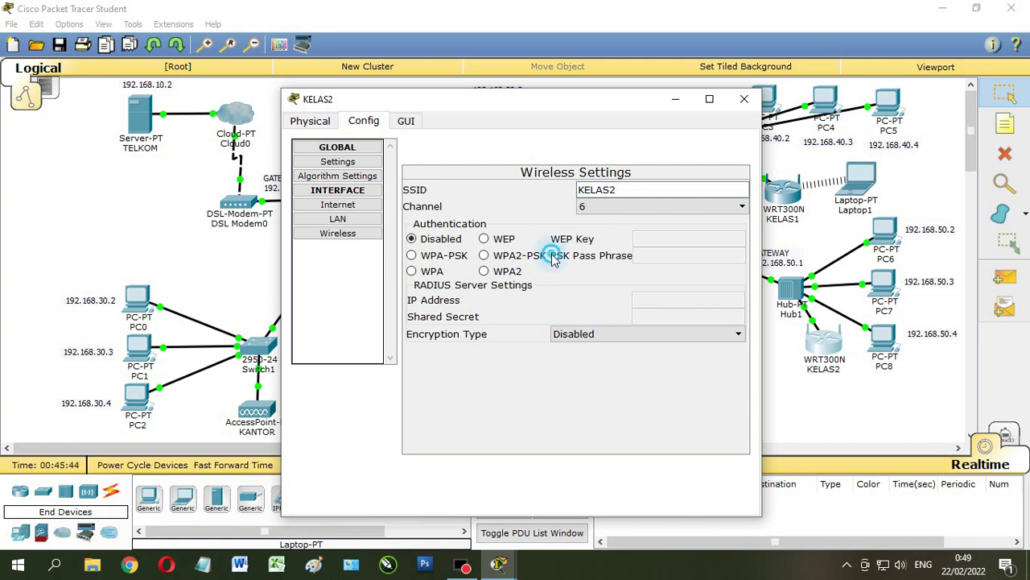
click(484, 255)
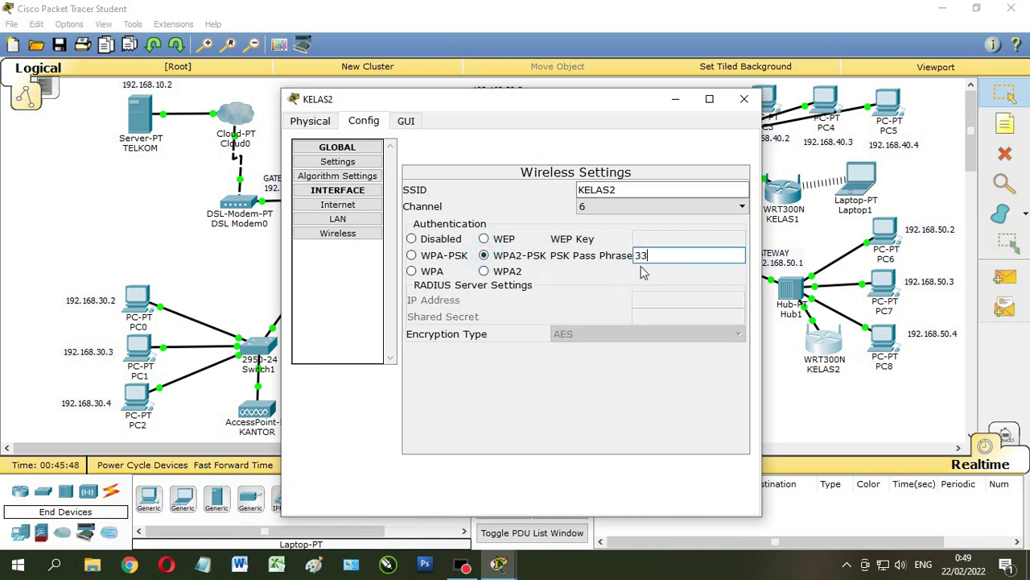
text(33333333)
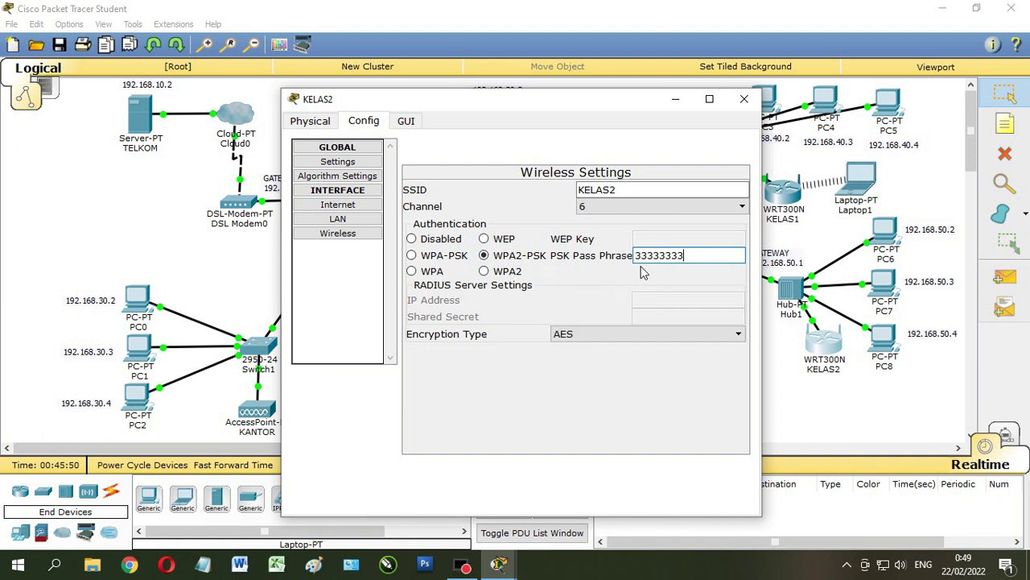
click(340, 233)
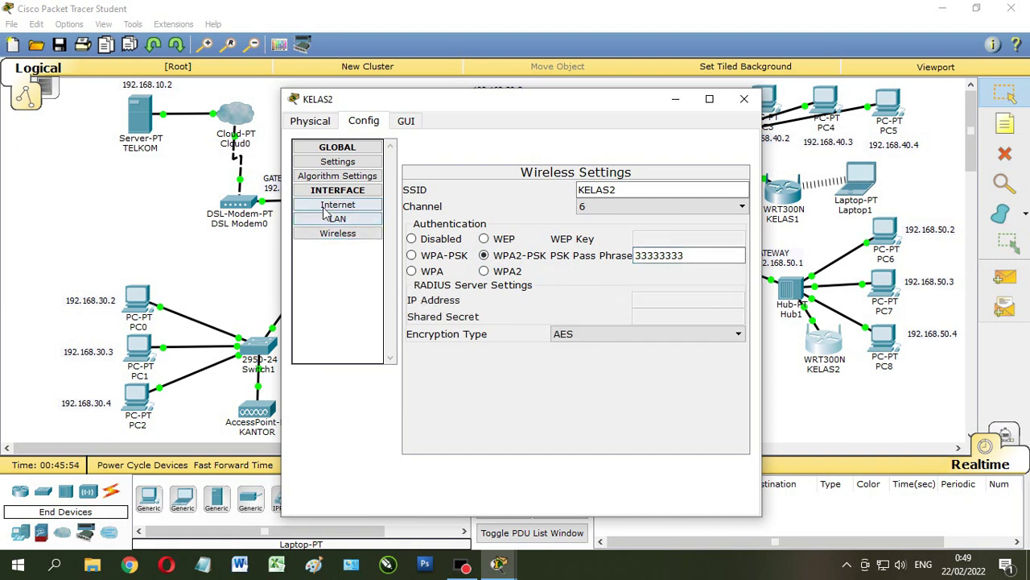
click(334, 205)
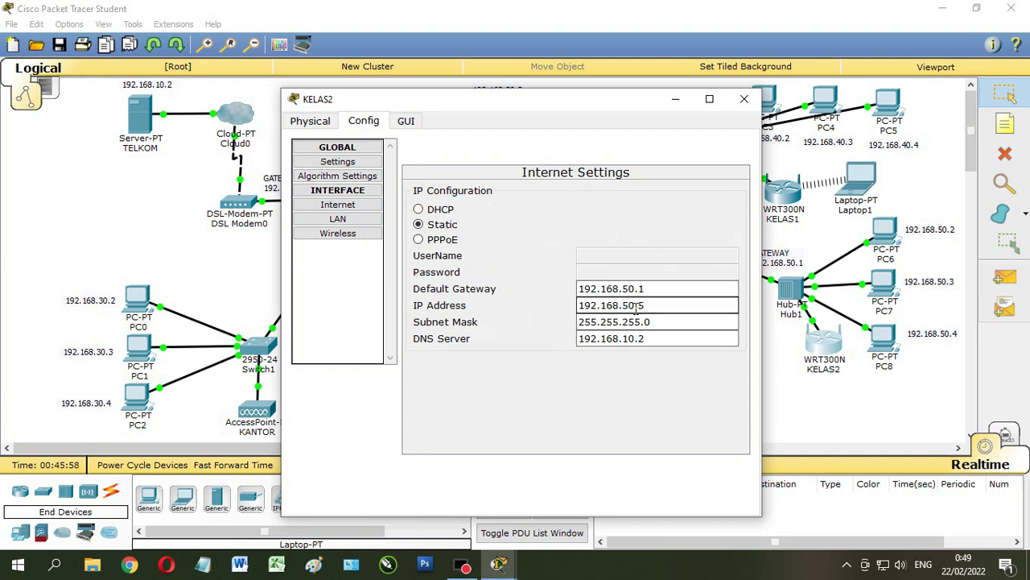
click(745, 100)
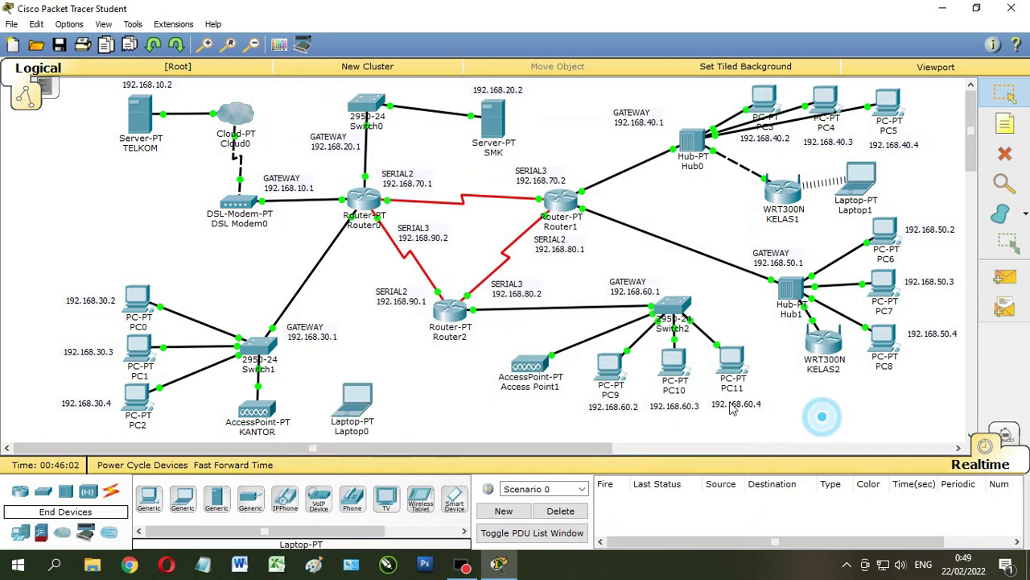
Add a generic laptop below the KELAS2 router and replace its Ethernet module with the WPC300N wireless module.
click(183, 497)
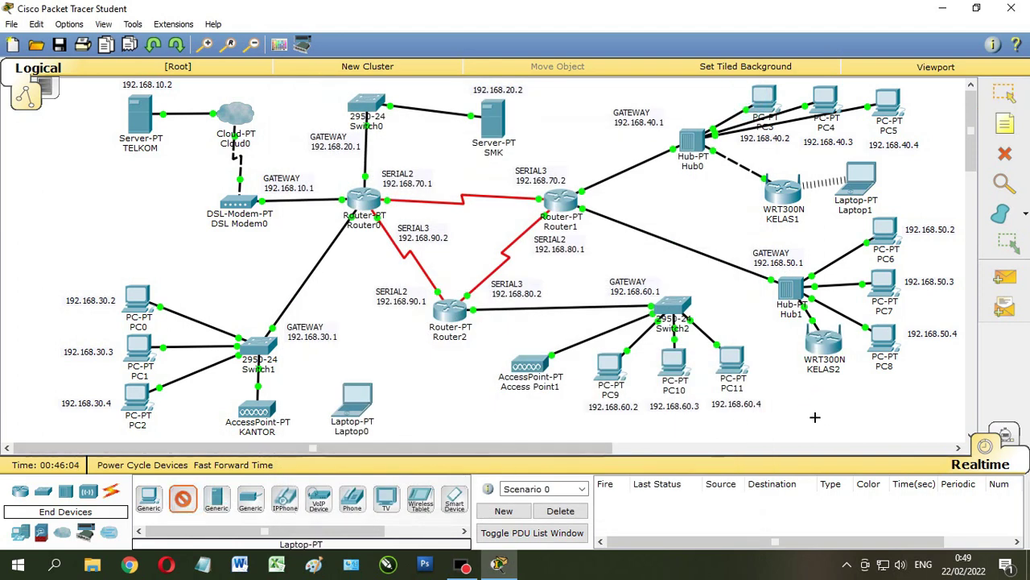
click(821, 409)
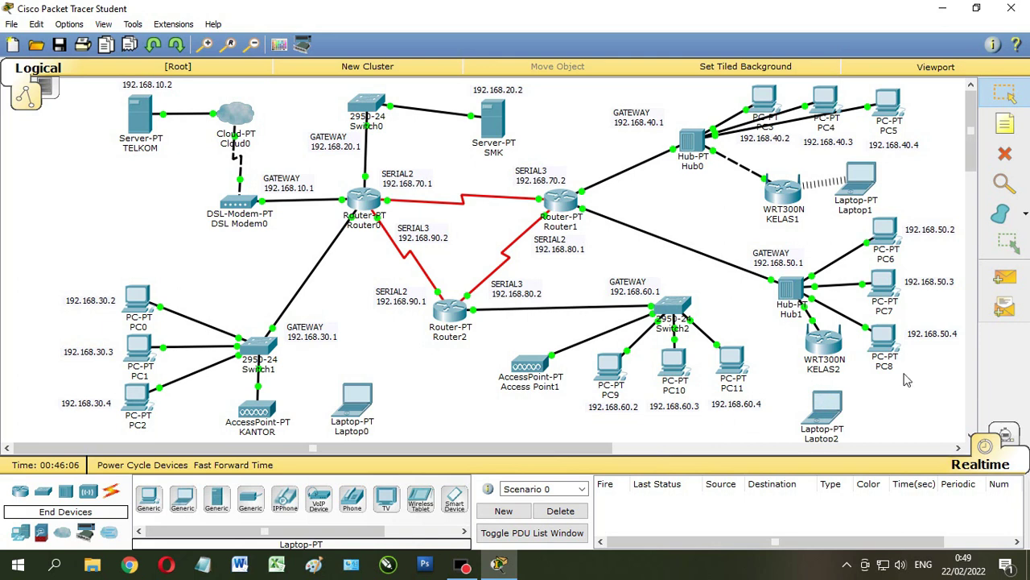
click(821, 409)
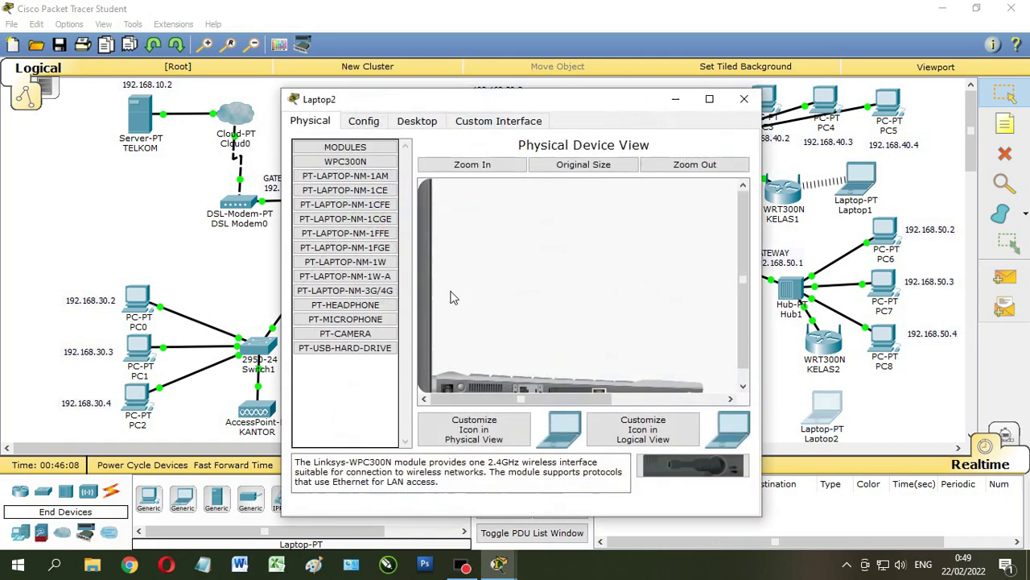
scroll(499, 333, down, 2)
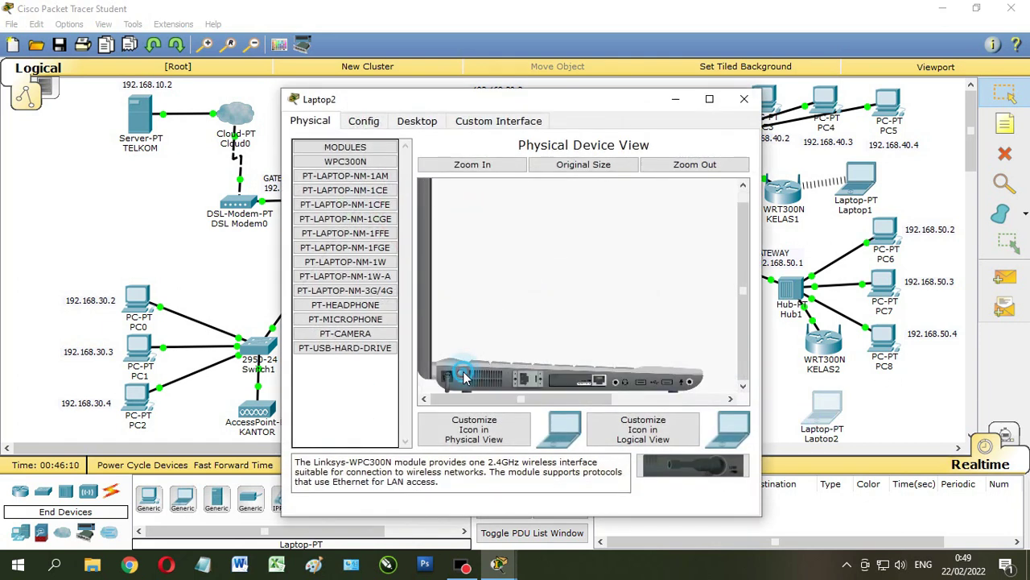
mouse_move(596, 377)
mouse_down()
mouse_move(717, 462)
mouse_move(685, 481)
mouse_move(580, 382)
mouse_up()
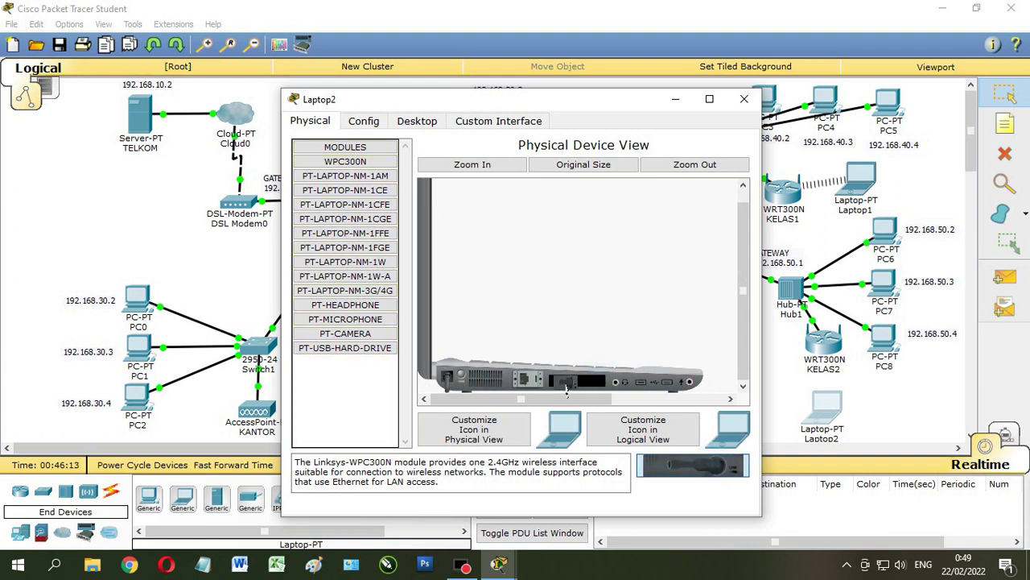
Set Laptop2's gateway and DNS to static, with gateway 192.168.50.1 and DNS server 192.168.10.2, and its IPv6 gateway/DNS to Auto Config.
click(376, 128)
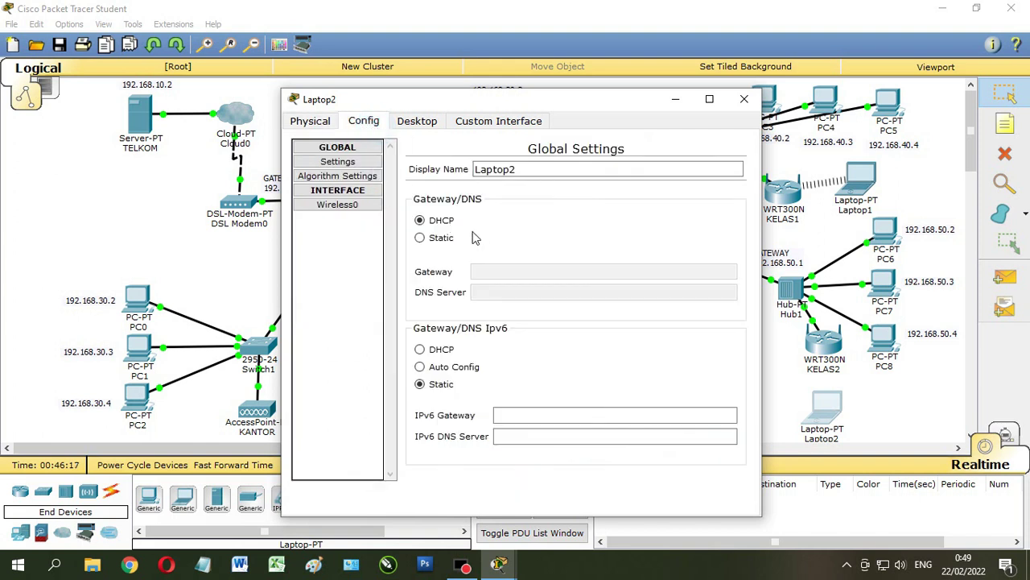
click(448, 240)
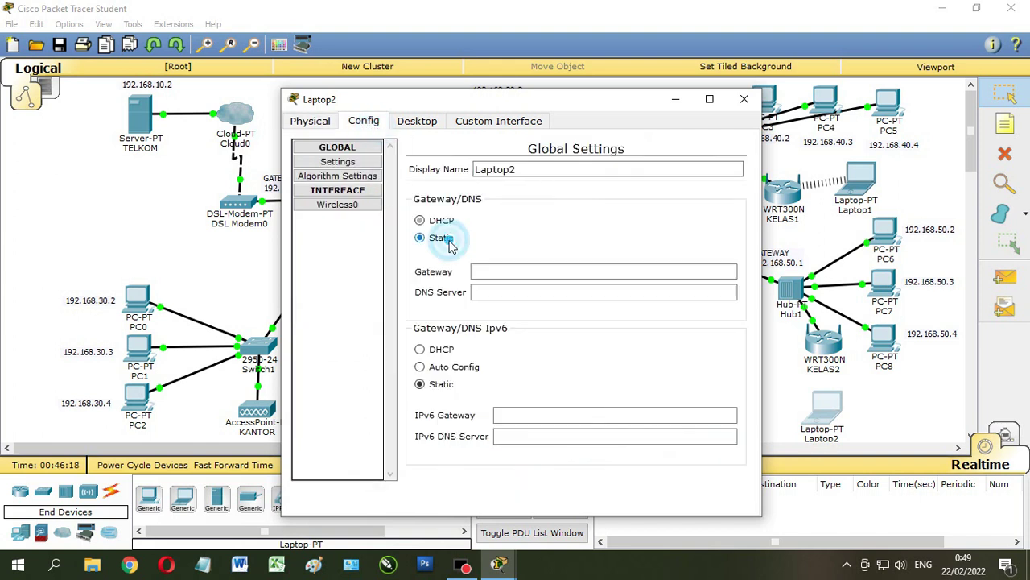
click(522, 274)
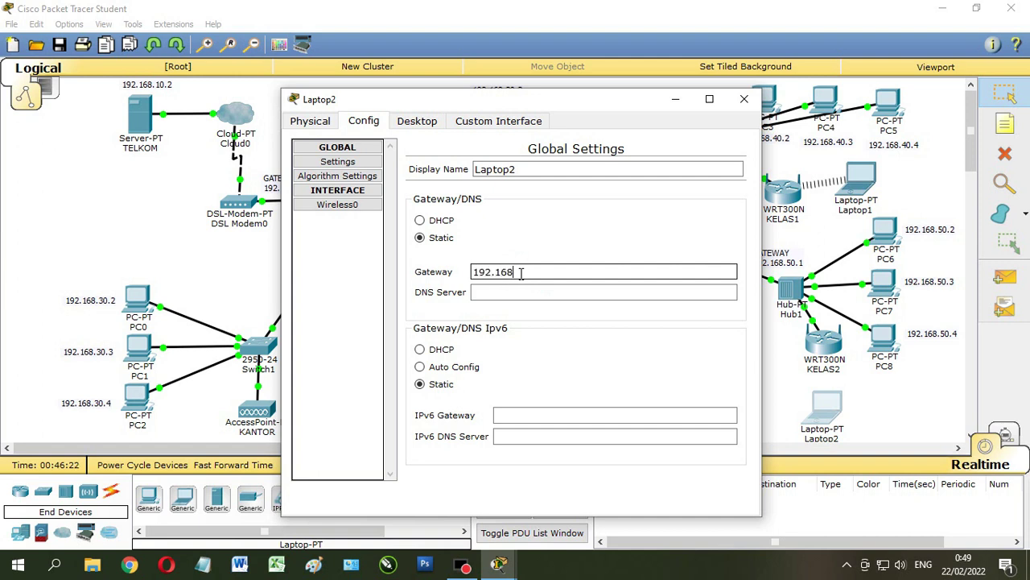
click(525, 291)
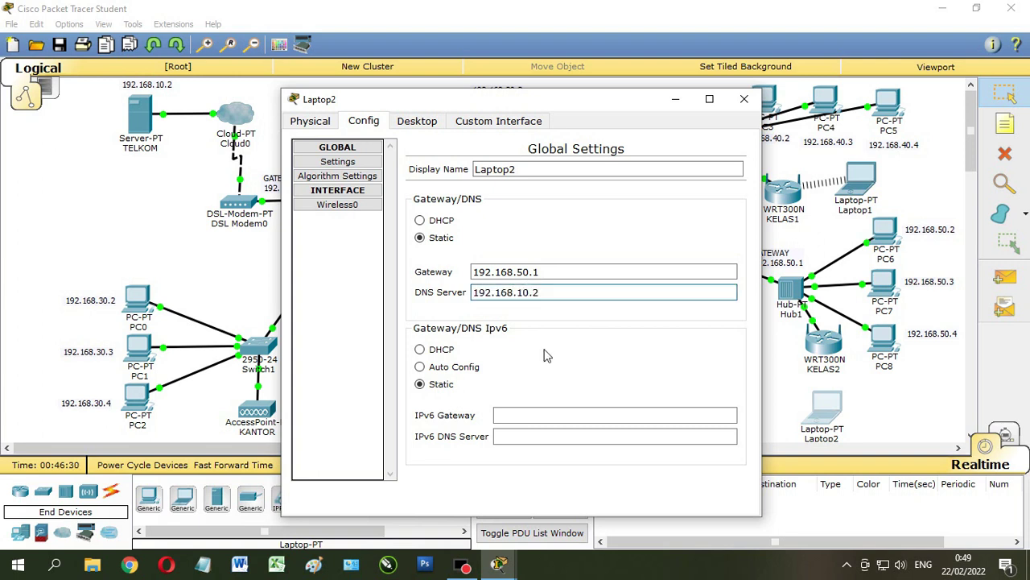
click(468, 368)
Set Laptop2's Wireless0 interface to SSID KELAS2 with WPA2-PSK authentication and enter the PSK pass phrase.
click(348, 208)
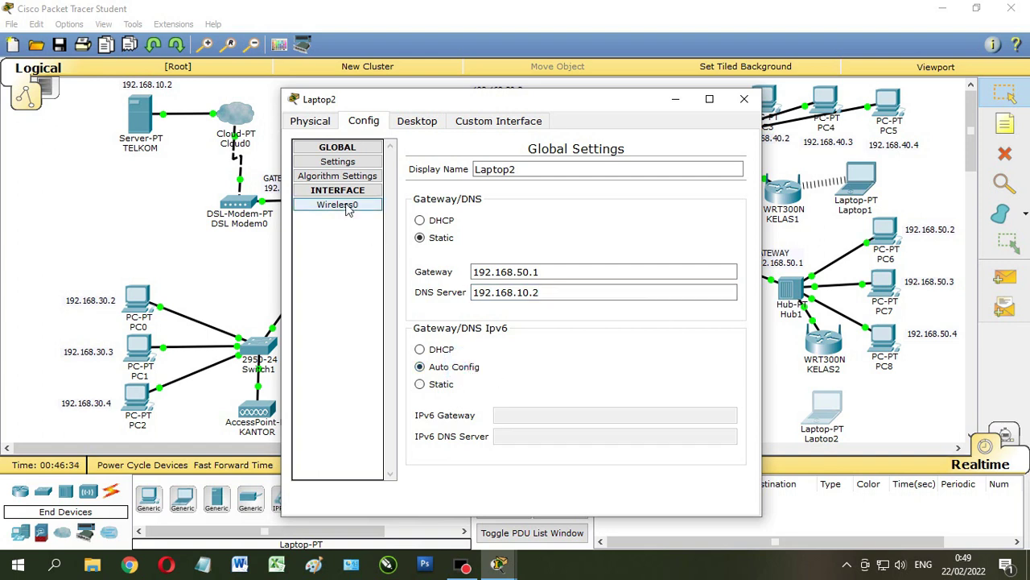
click(348, 207)
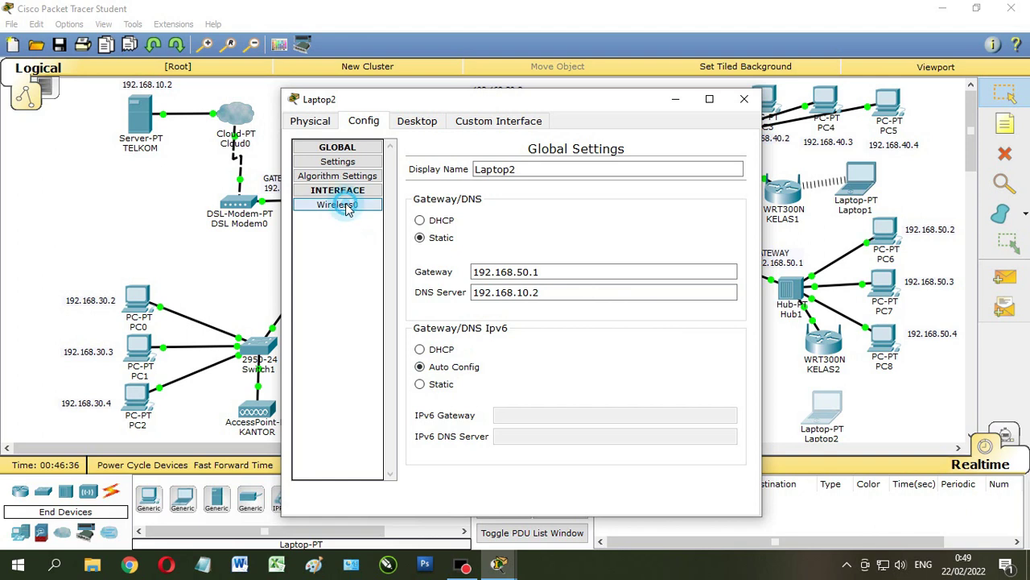
double_click(638, 212)
text(KELAS2)
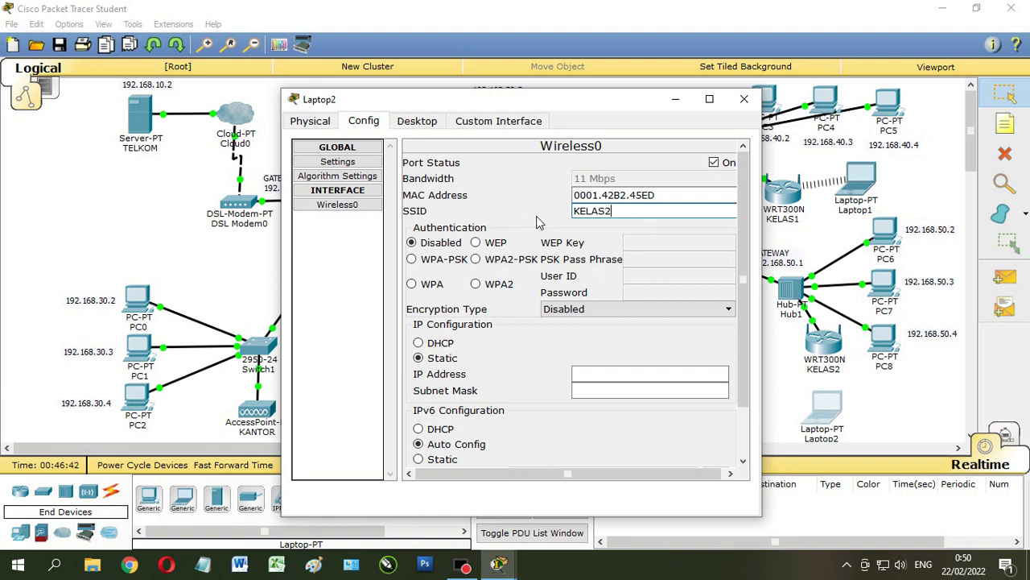
click(499, 259)
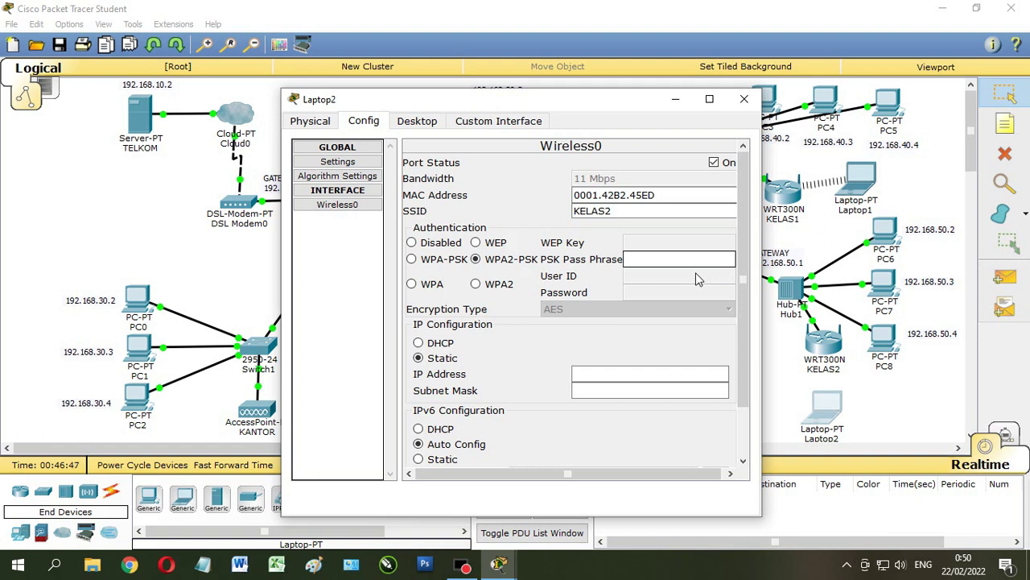
text(33333333)
Give Laptop2's wireless interface static IP address 192.168.50.6 with subnet mask 255.255.255.0, and close its configuration.
click(577, 374)
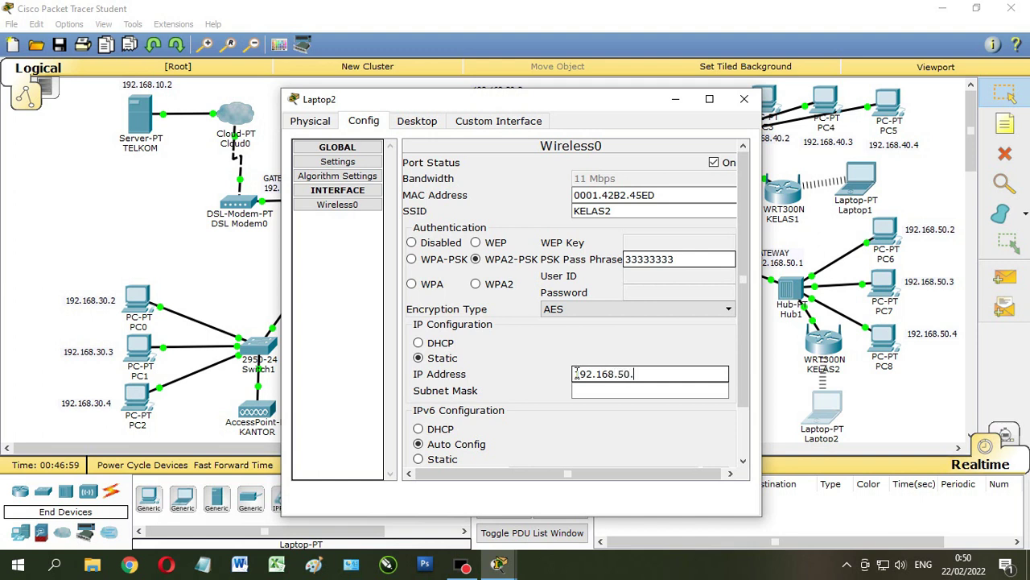
click(618, 390)
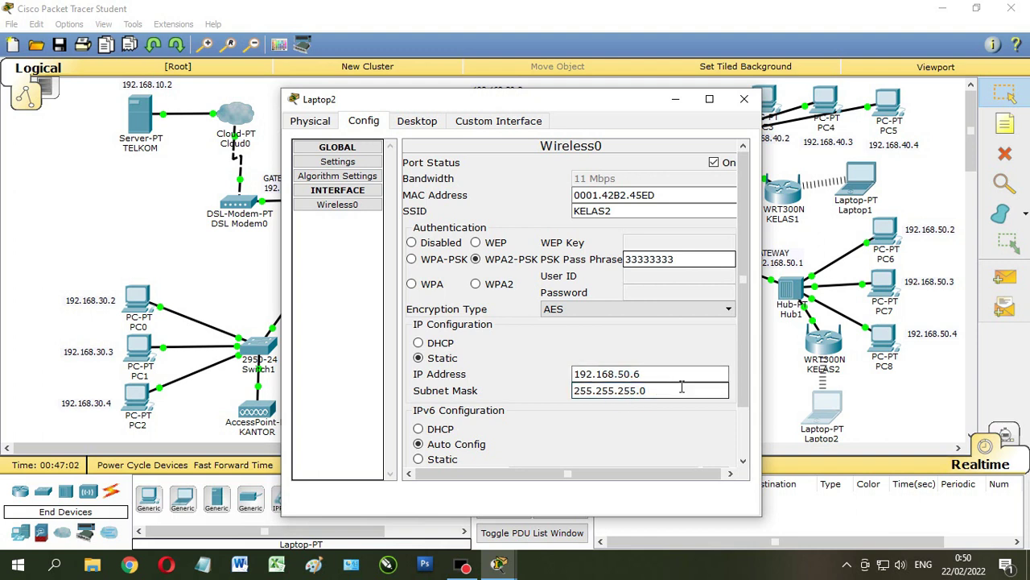
click(743, 101)
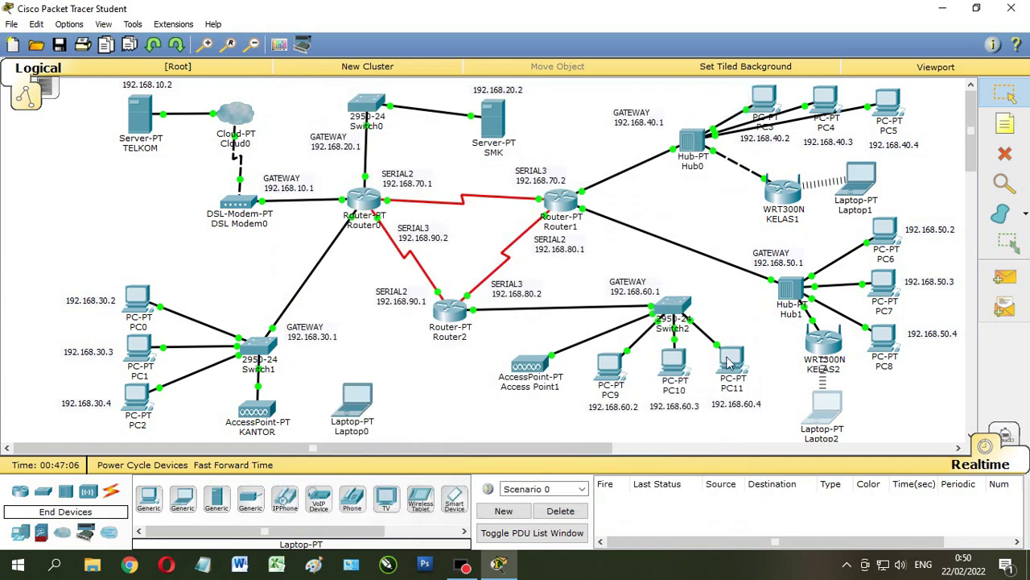
Change the display name of the access point connected to Switch2 to KELAS3.
click(543, 367)
click(364, 121)
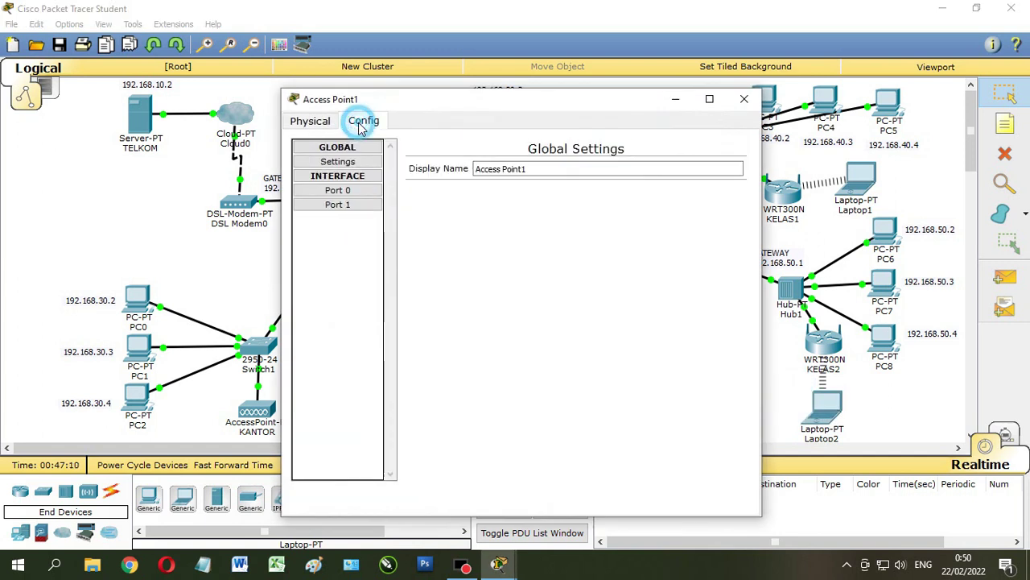
drag(538, 170, 426, 169)
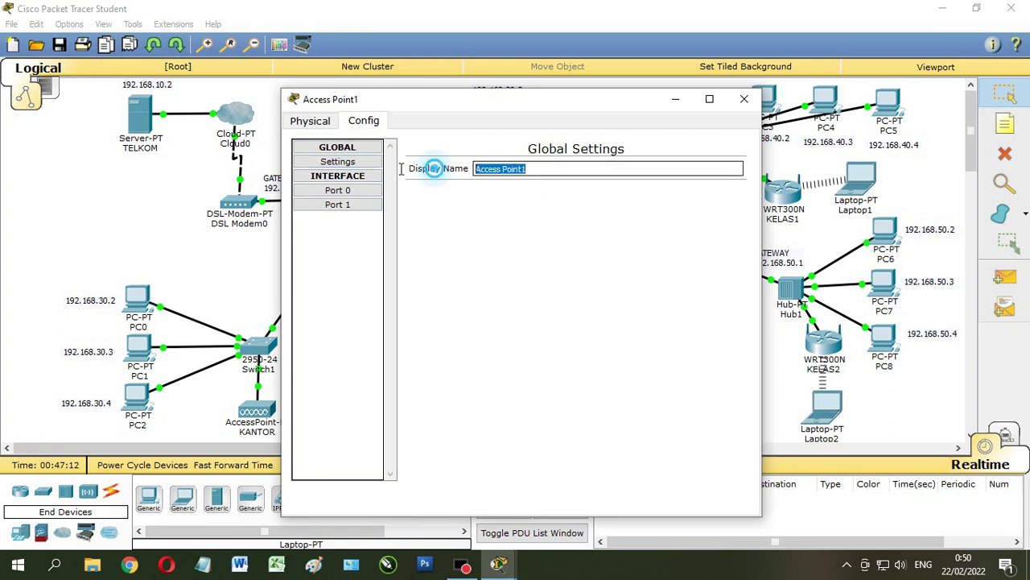
text(K)
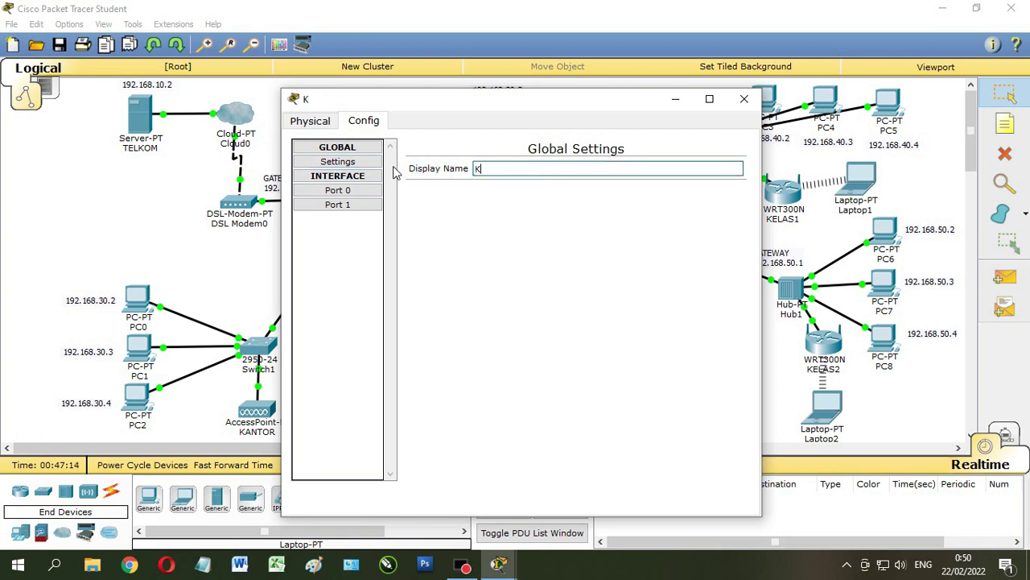
text(ELAS3)
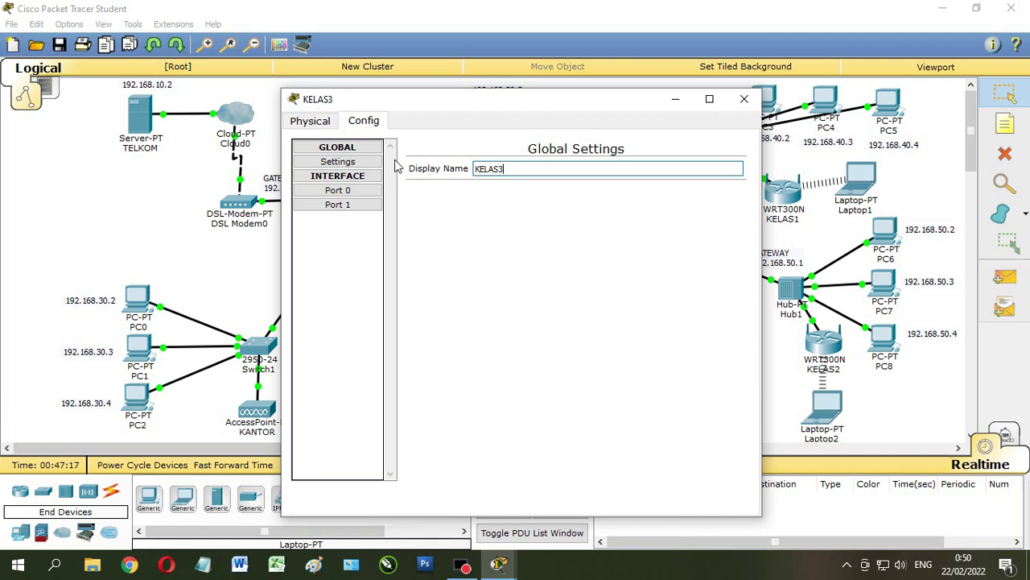
Configure Port 1 of the KELAS3 access point with SSID KELAS3 and WPA2-PSK authentication, enter the PSK pass phrase, and close its configuration.
click(362, 206)
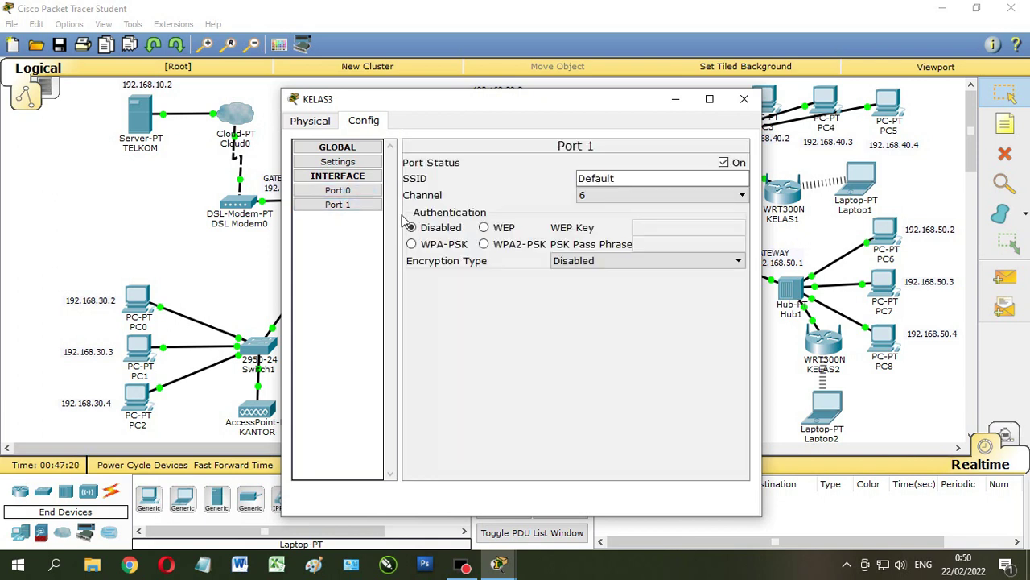
click(354, 162)
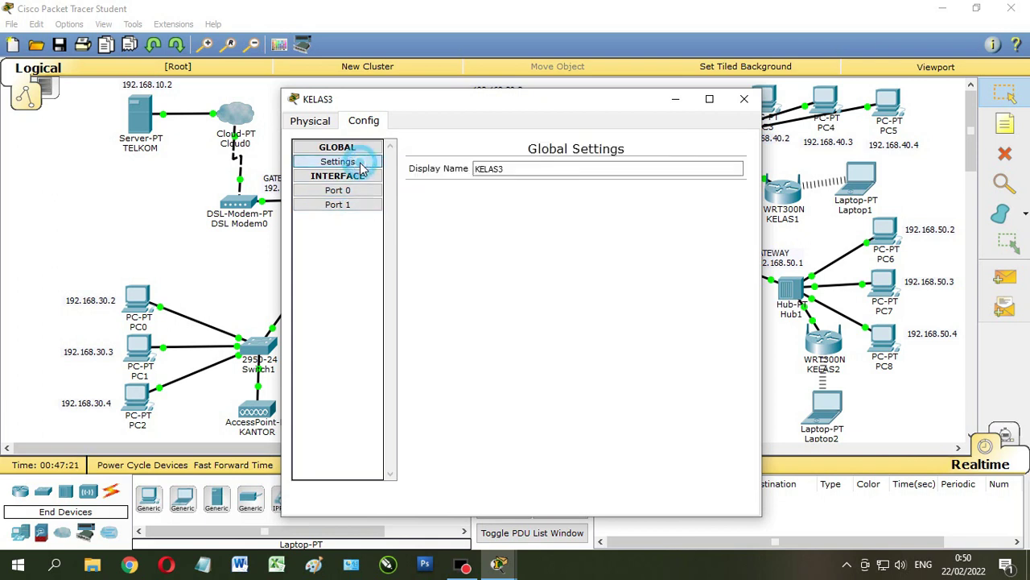
click(355, 208)
drag(636, 178, 566, 187)
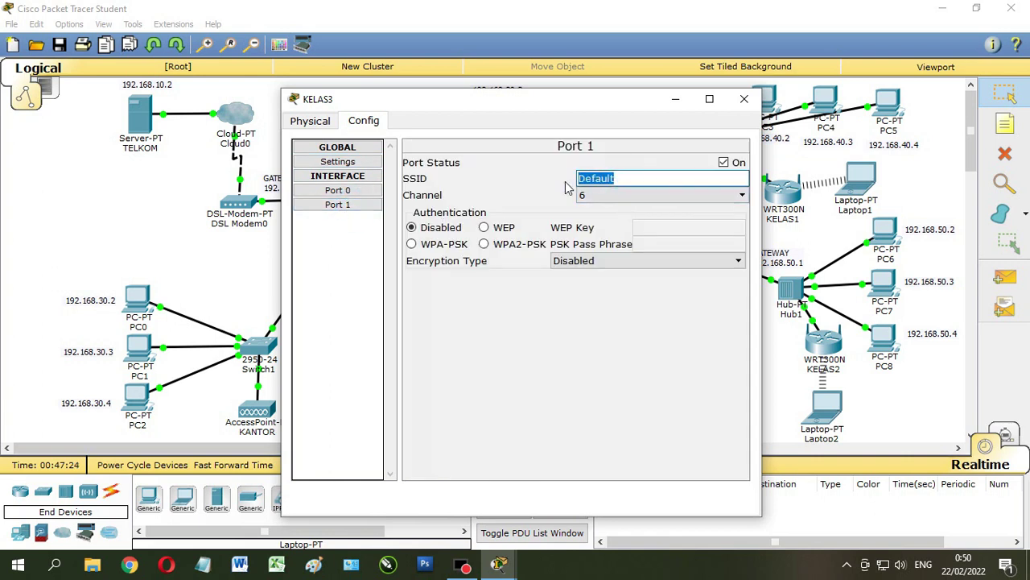
text(KELAS3)
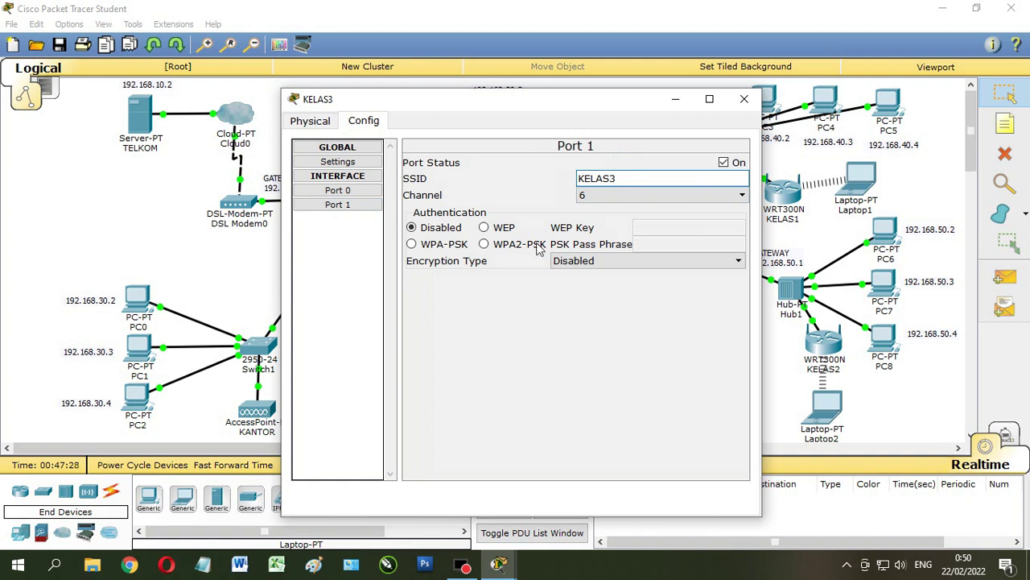
click(483, 244)
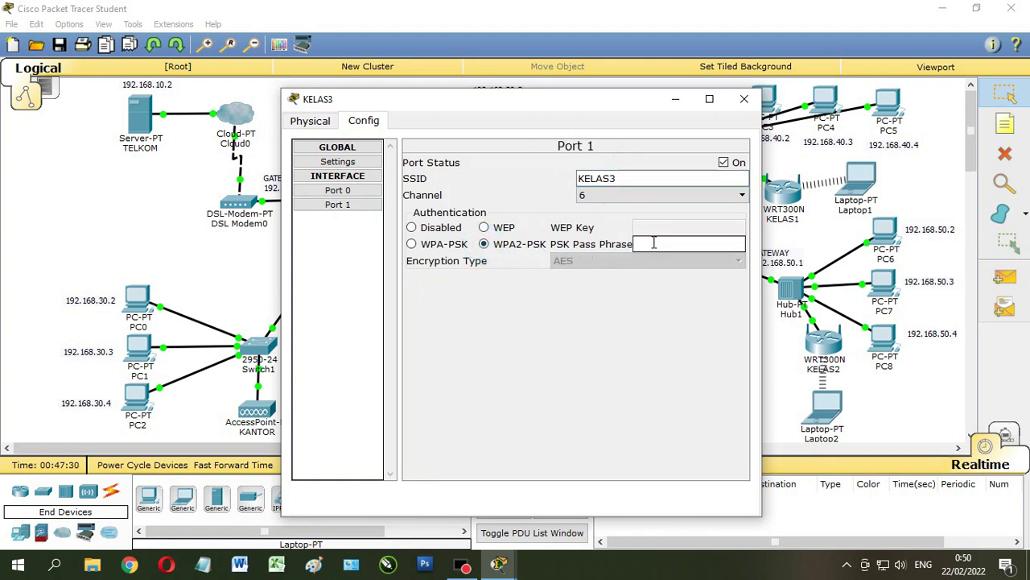
text(44444444)
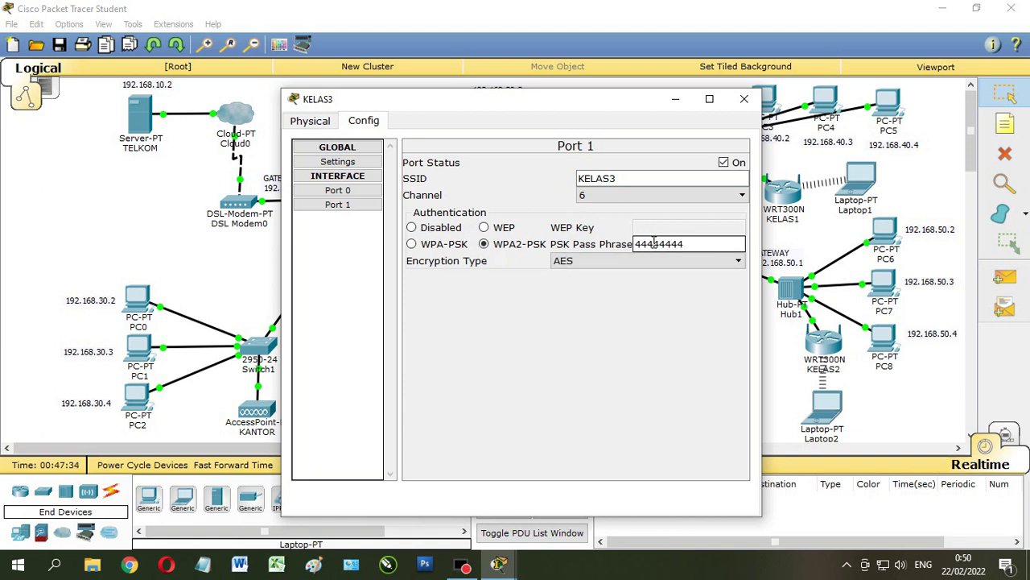
click(743, 100)
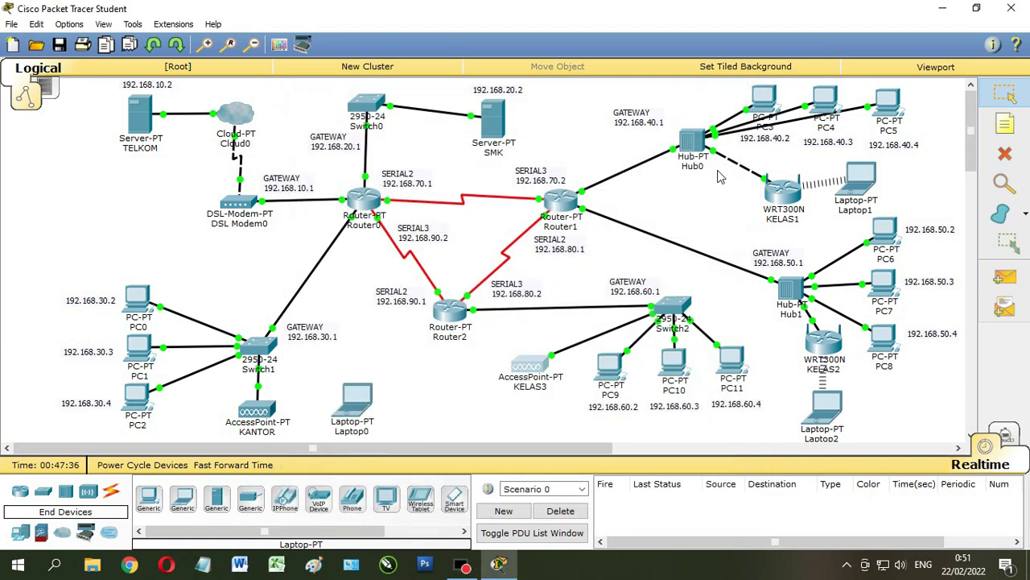
Add a generic laptop near access point KELAS3, power it off, replace its Ethernet module with the WPC300N wireless module, and power it back on.
click(185, 503)
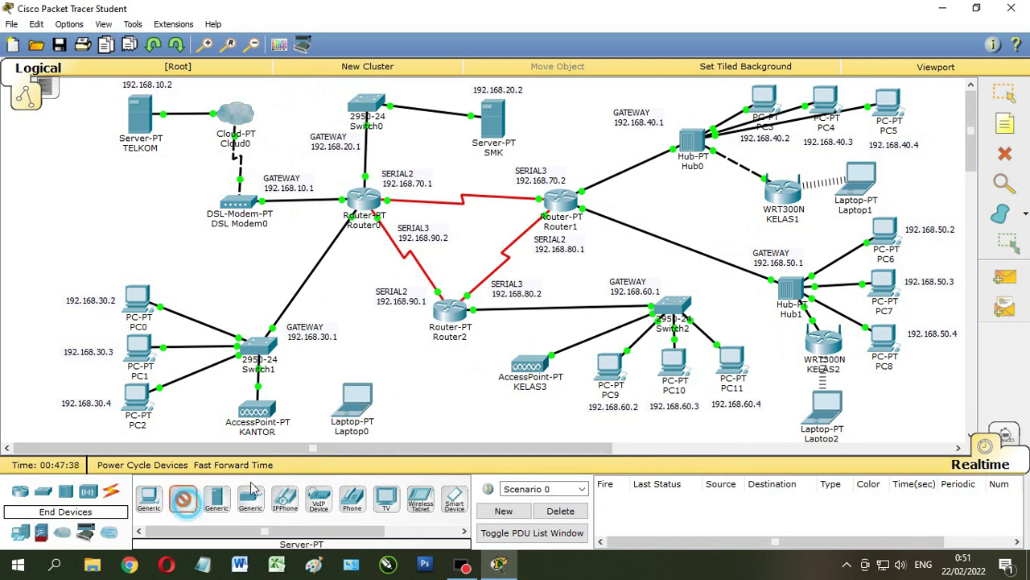
click(467, 400)
click(467, 401)
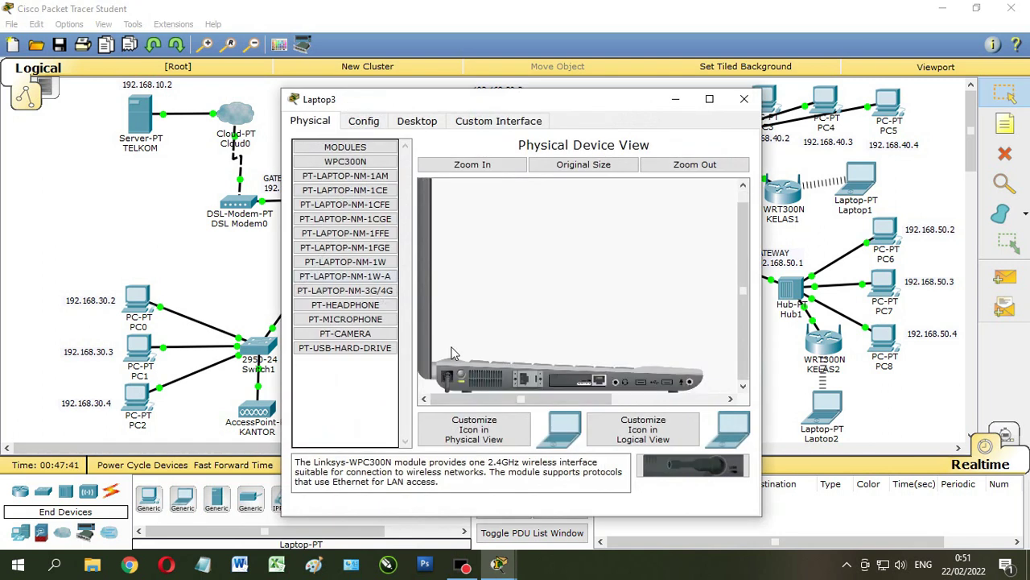
click(448, 376)
drag(599, 384, 573, 382)
click(462, 378)
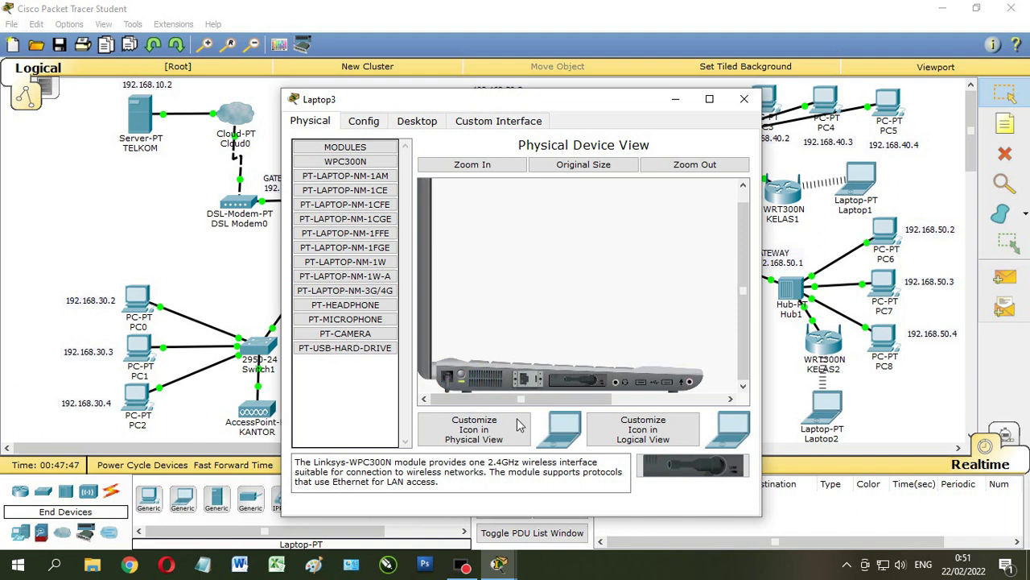
Set Laptop3's gateway and DNS to static, with gateway 192.168.60.1 and DNS server 192.168.10.2, and its IPv6 gateway/DNS to Auto Config.
click(374, 127)
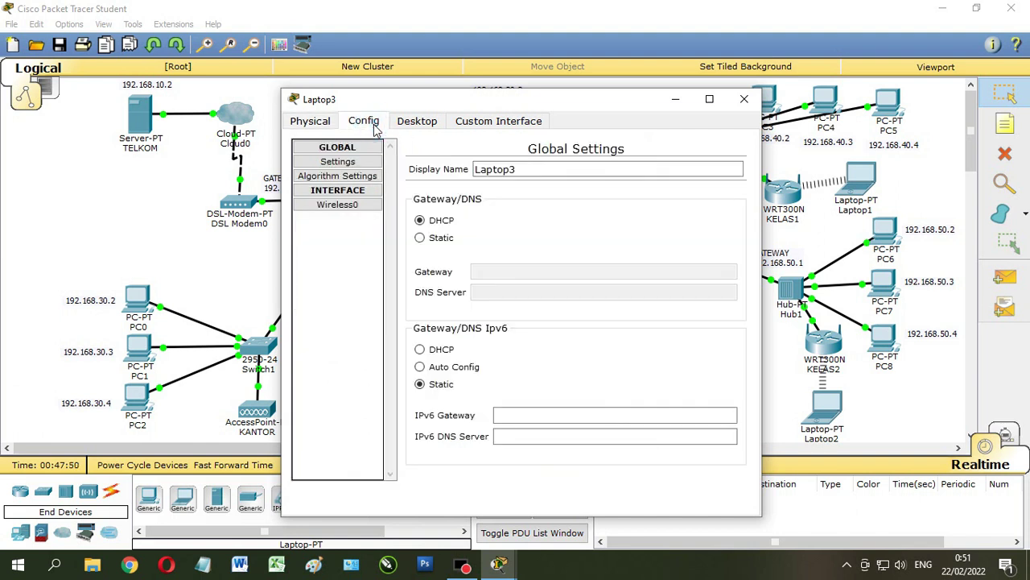
click(425, 240)
click(500, 274)
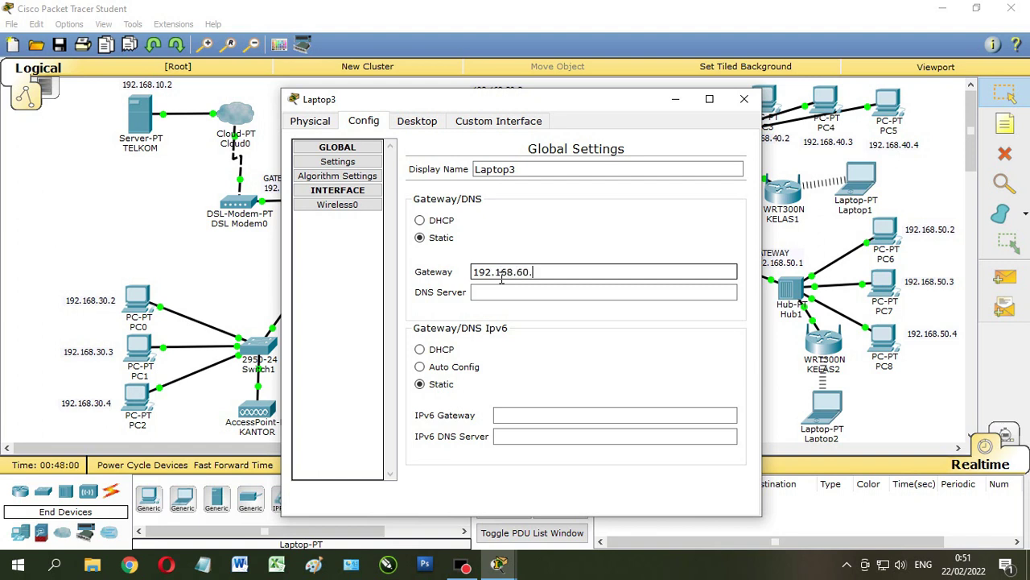
click(522, 292)
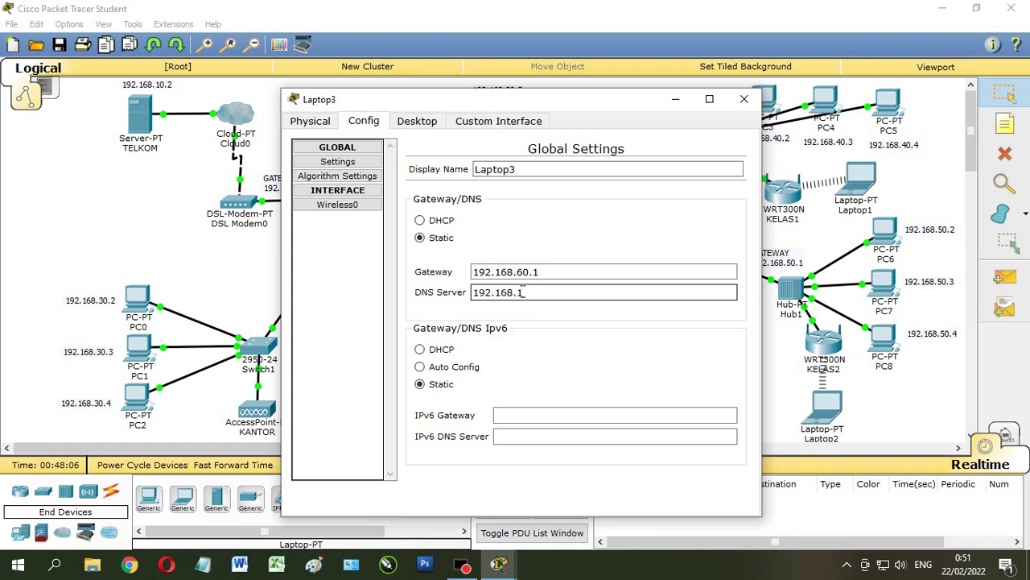
click(439, 367)
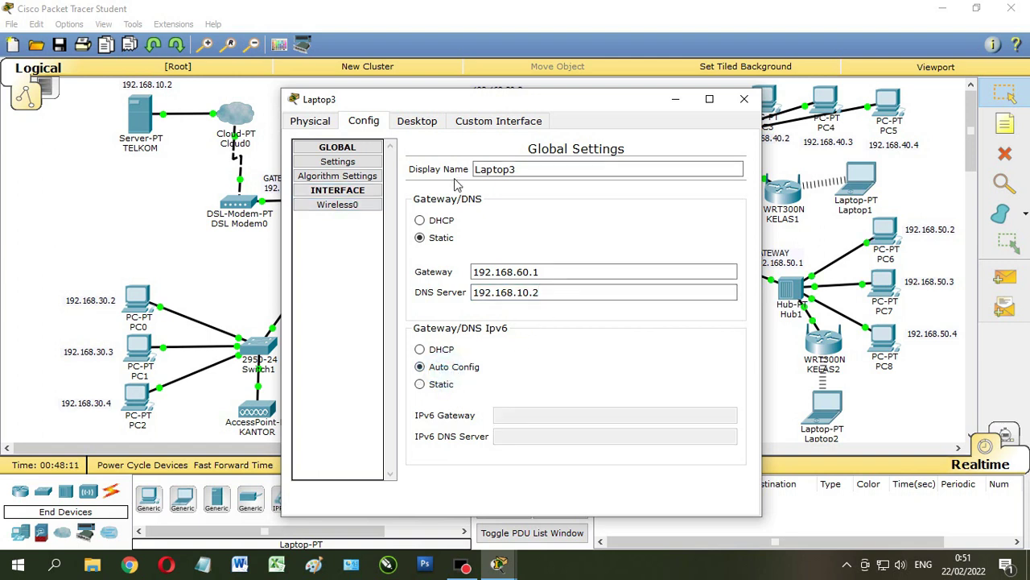
Set Laptop3's Wireless0 interface to SSID KELAS3 with WPA2-PSK authentication and enter the PSK pass phrase.
click(352, 206)
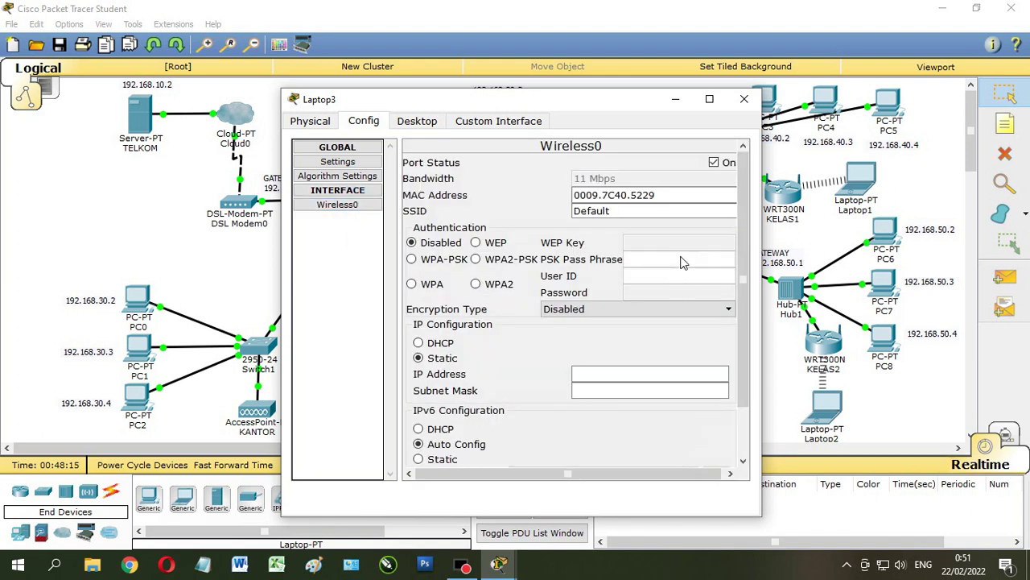
drag(620, 211, 552, 211)
text(KELAS3)
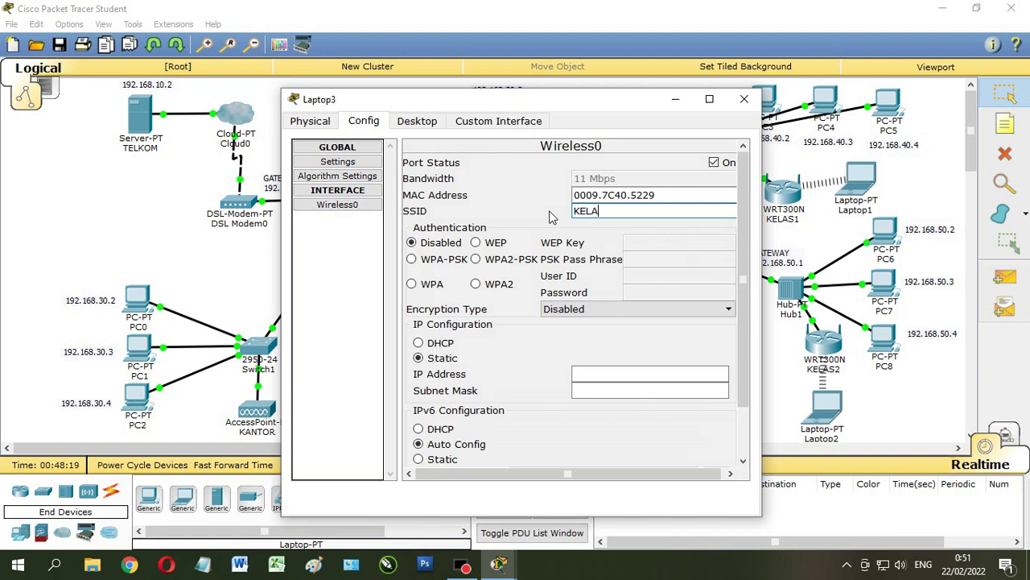
click(476, 258)
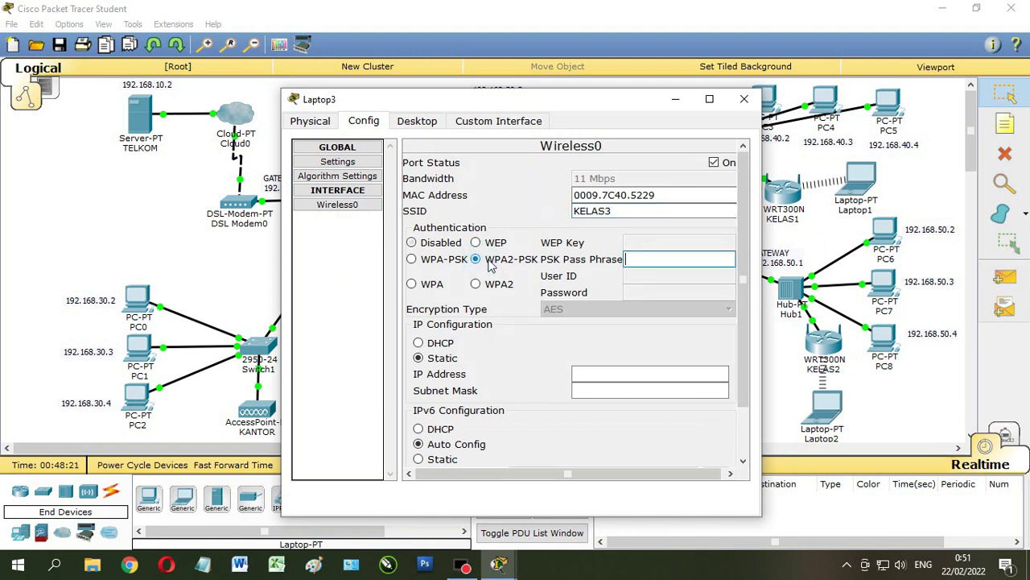
click(640, 264)
text(44444)
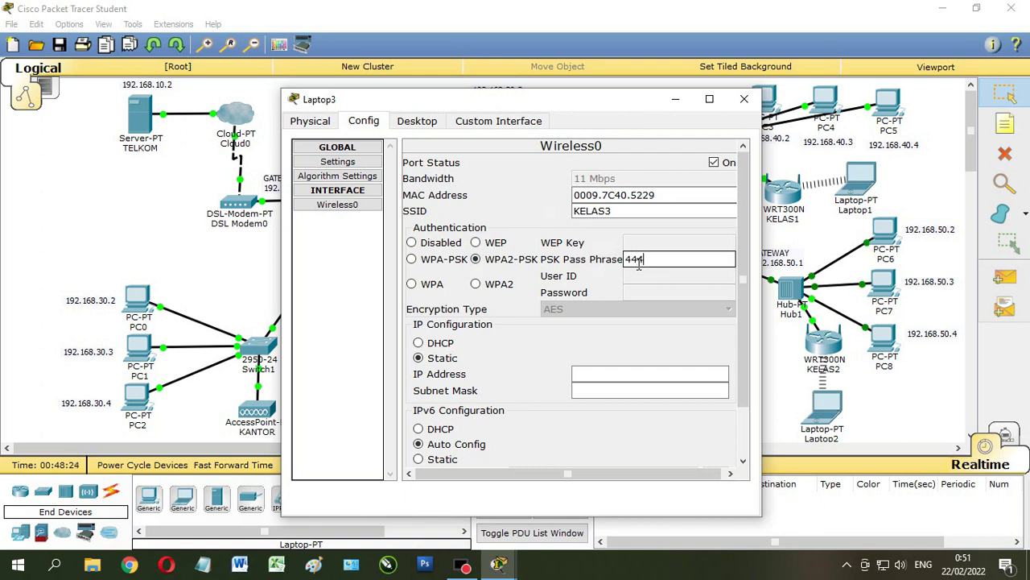
text(444)
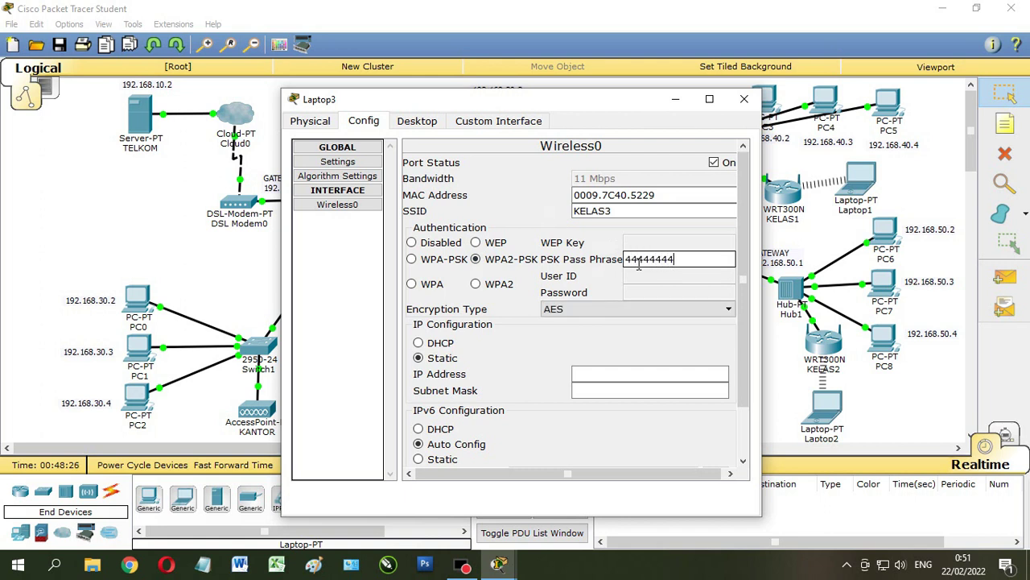
Give Laptop3's wireless interface static IP address 192.168.60.5 with subnet mask 255.255.255.0, and close its configuration.
click(579, 372)
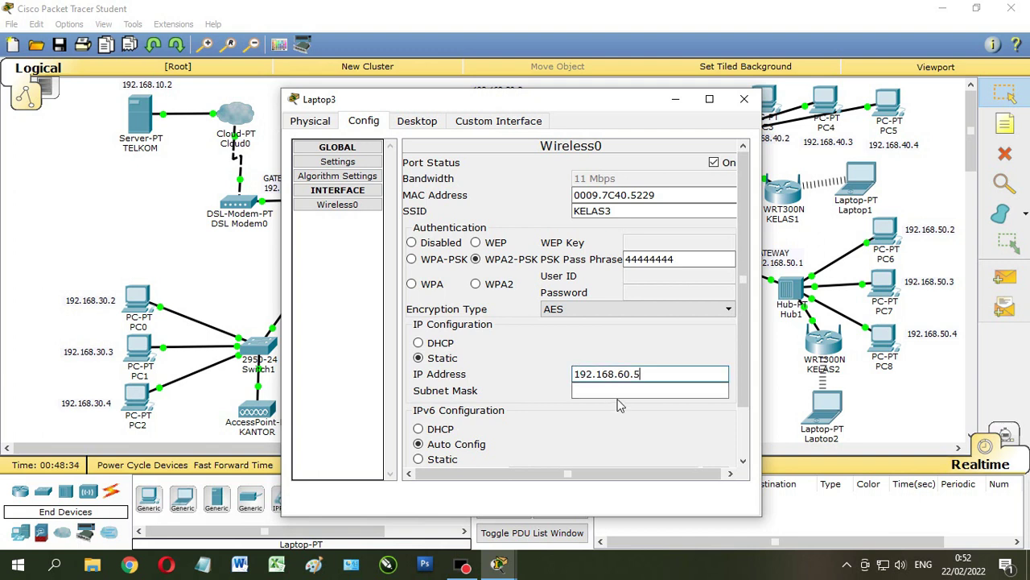
click(612, 391)
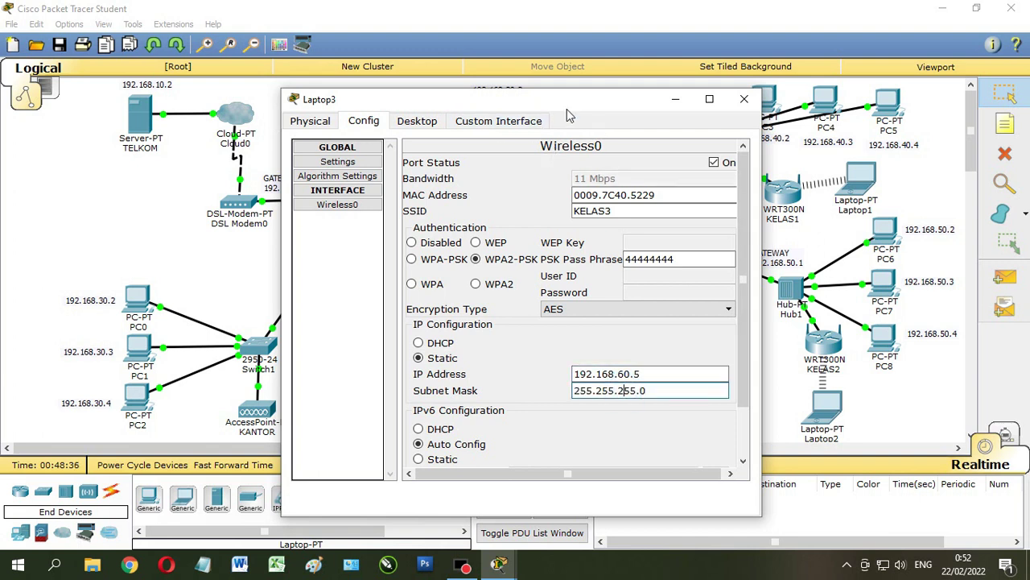
drag(566, 106, 245, 129)
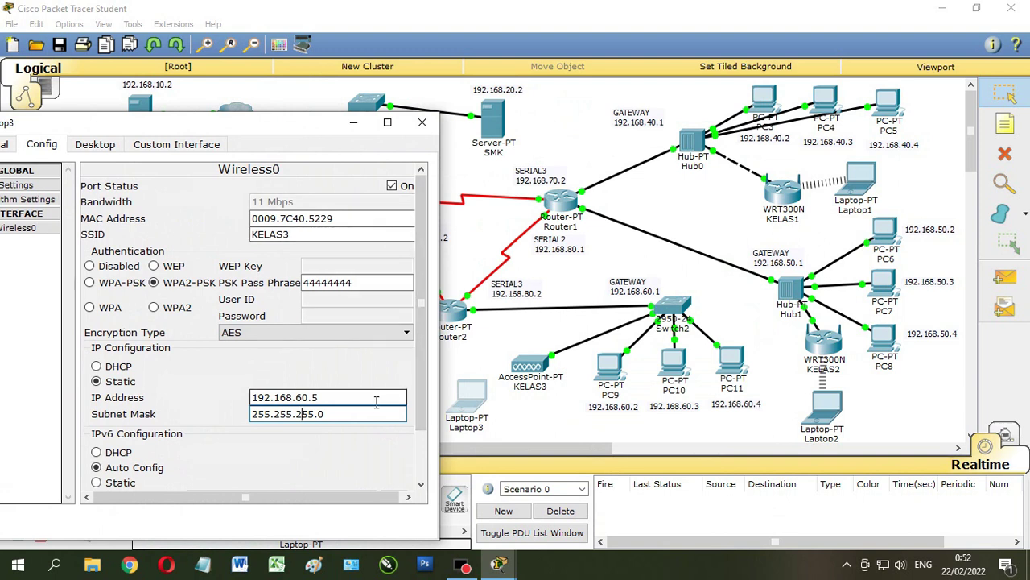
click(422, 122)
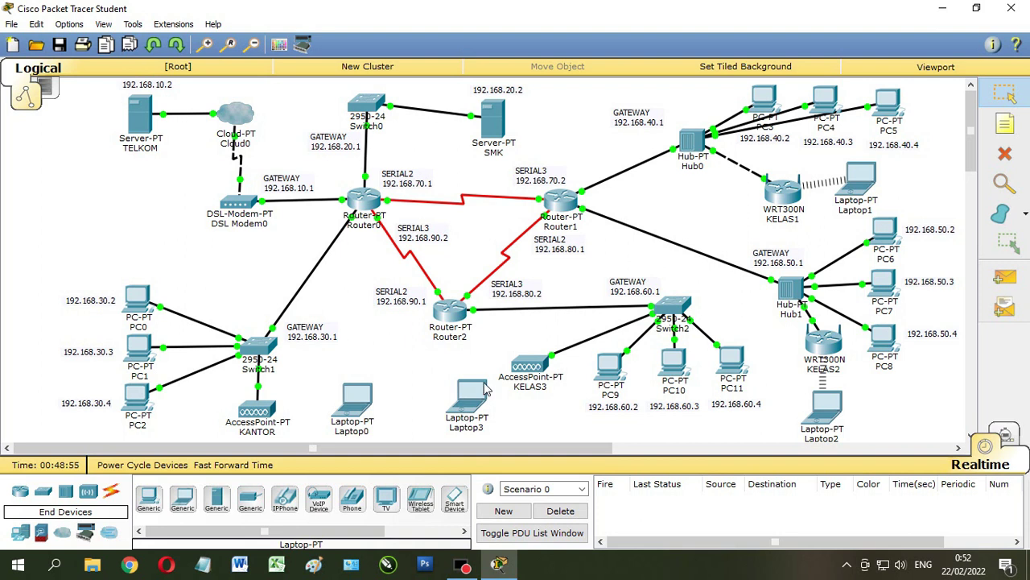
Delete Laptop0 and place a new generic laptop beside the KANTOR access point.
key(Delete)
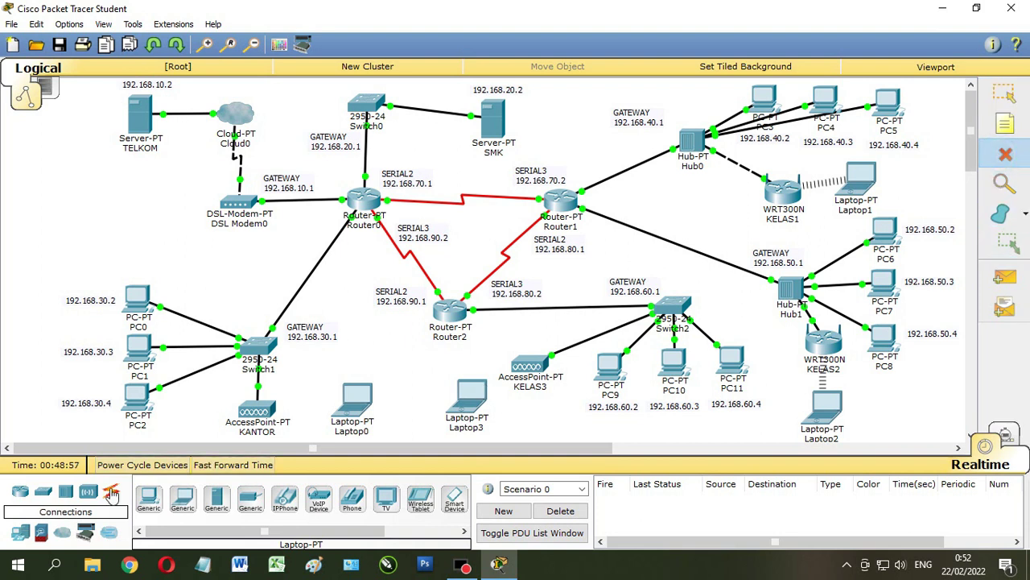
click(349, 402)
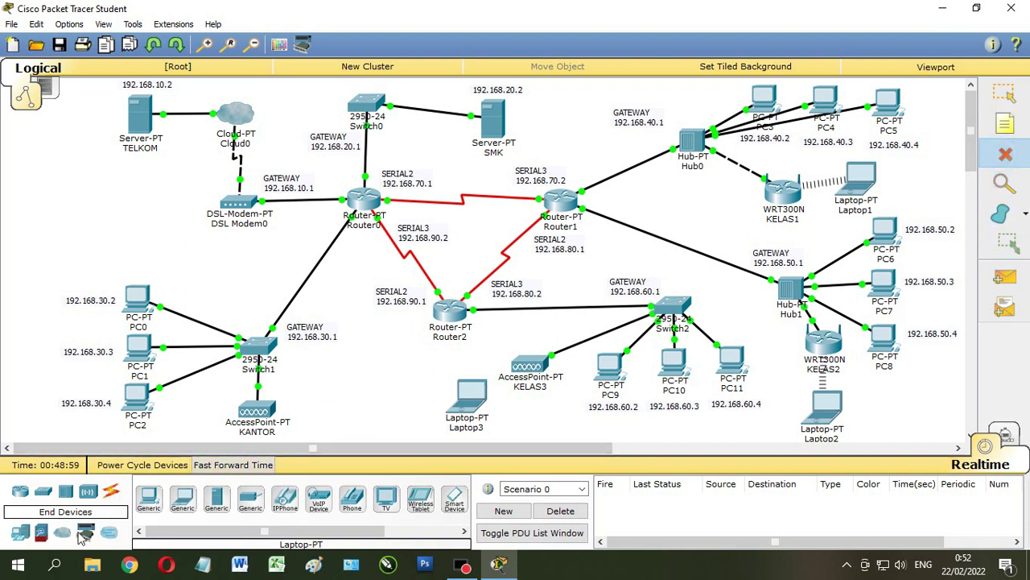
click(183, 497)
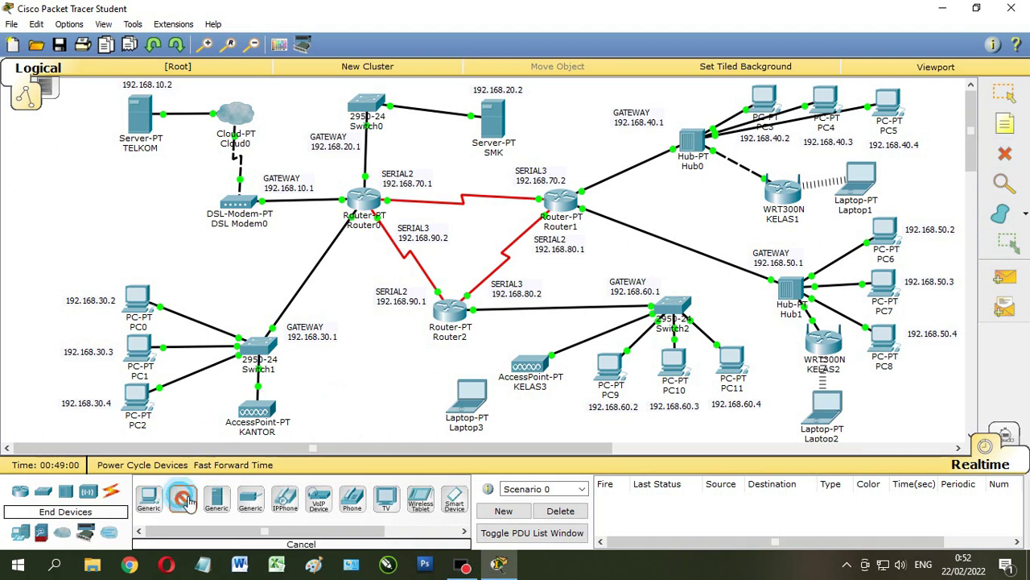
click(325, 403)
Power off Laptop4, replace its Ethernet module with the WPC300N wireless module, and power it back on.
click(330, 407)
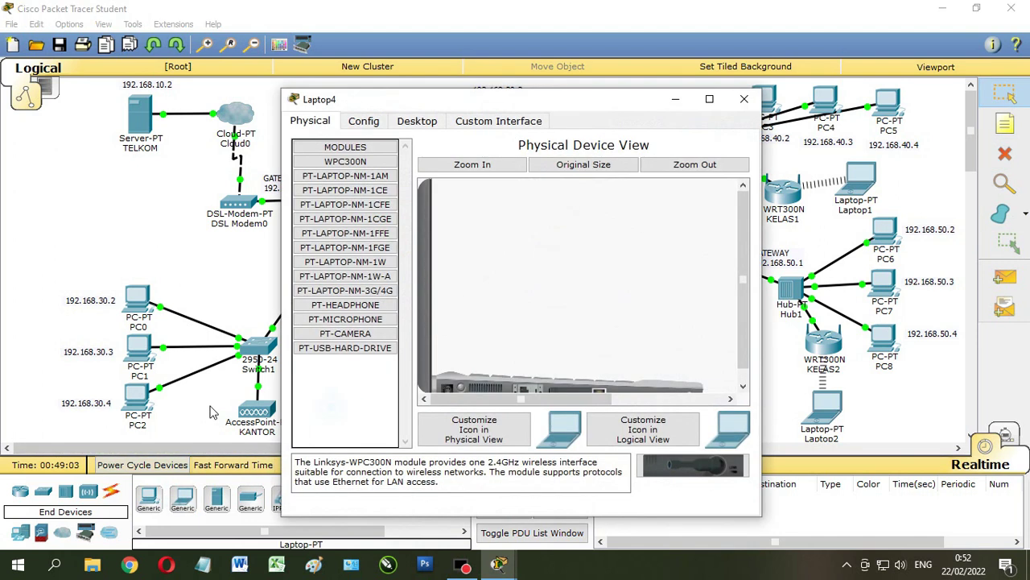
scroll(496, 299, down, 1)
click(463, 379)
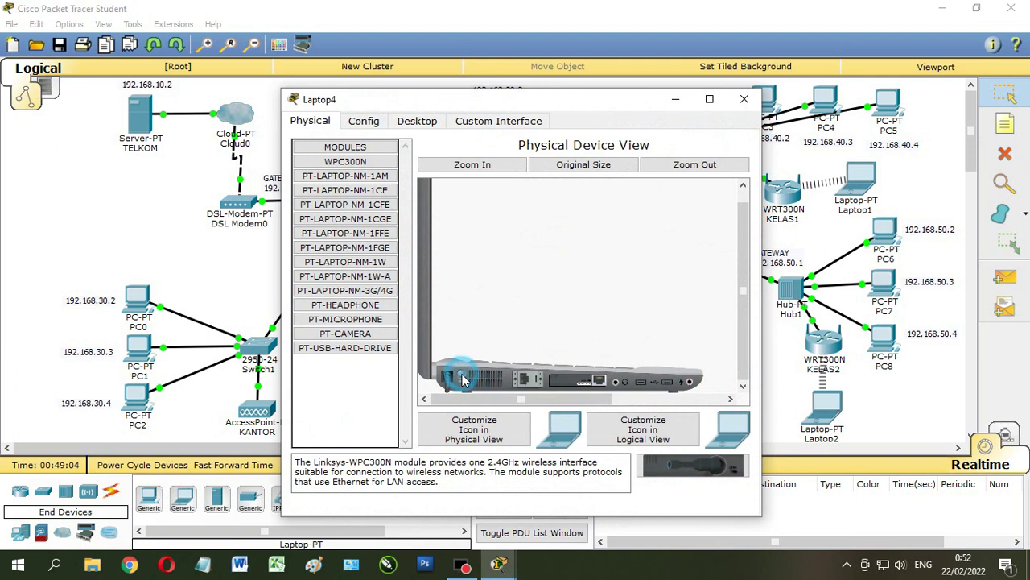
drag(595, 378, 672, 467)
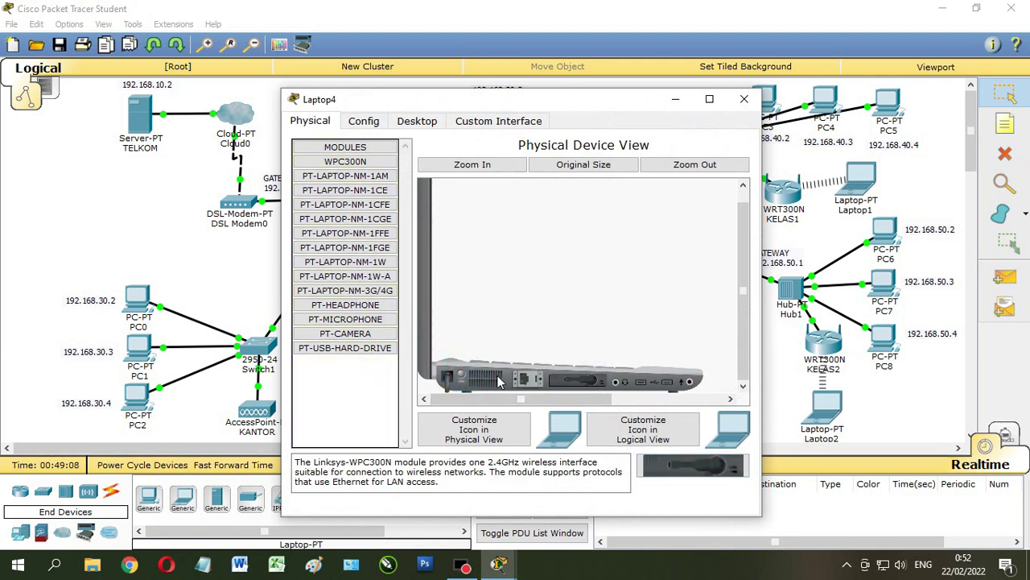
click(463, 377)
Set Laptop4's gateway and DNS to static, with gateway 192.168.30.1 and DNS server 192.168.10.2, and its IPv6 gateway/DNS to Auto Config.
click(374, 121)
drag(413, 108, 624, 74)
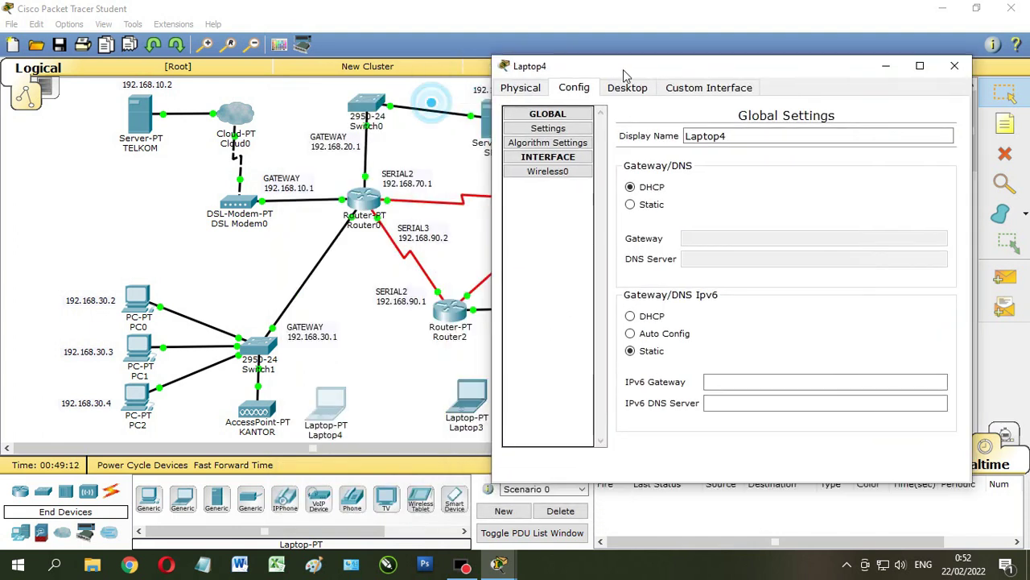
click(630, 204)
click(702, 240)
text(192.168.30.1)
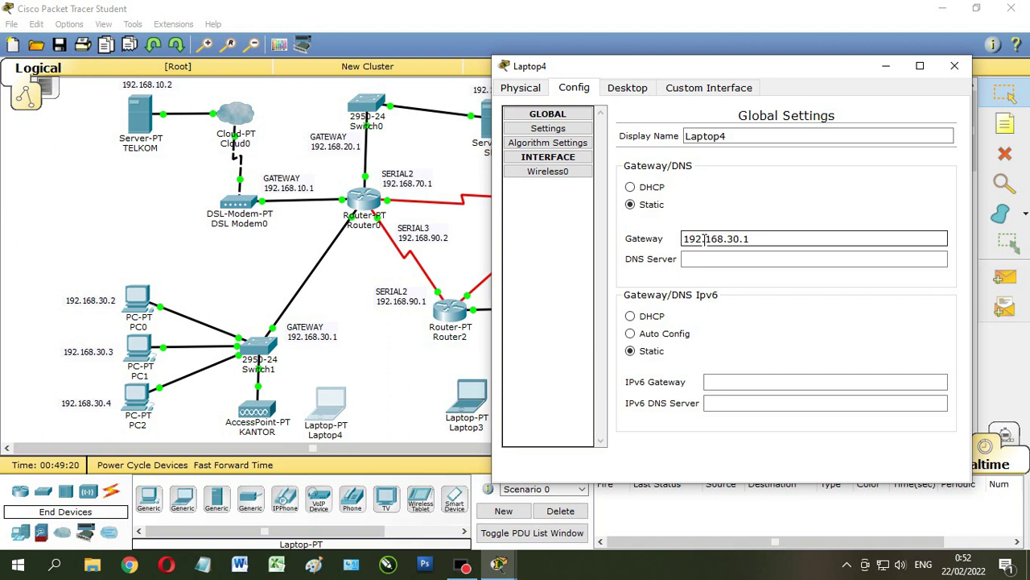
click(721, 259)
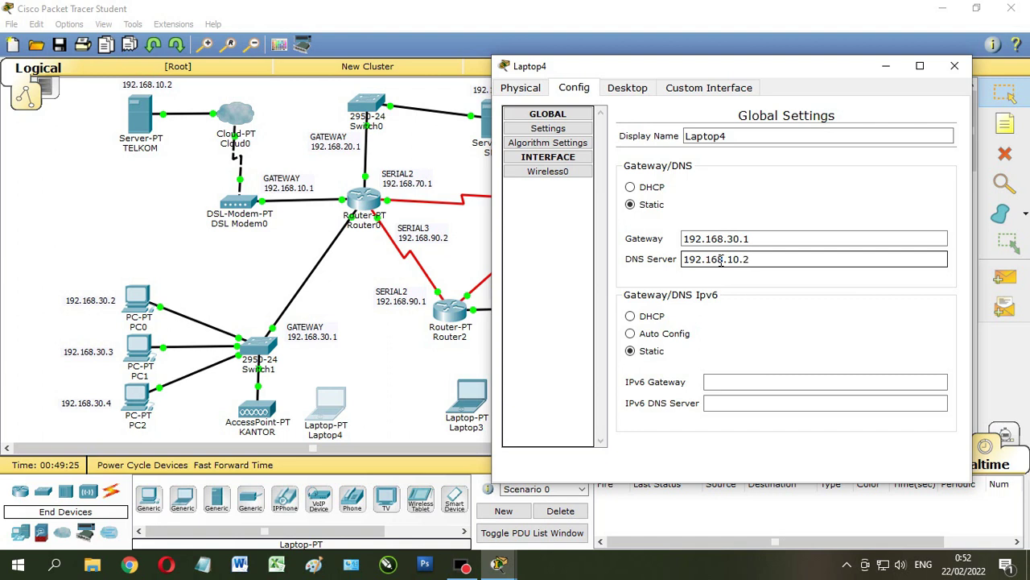
click(676, 333)
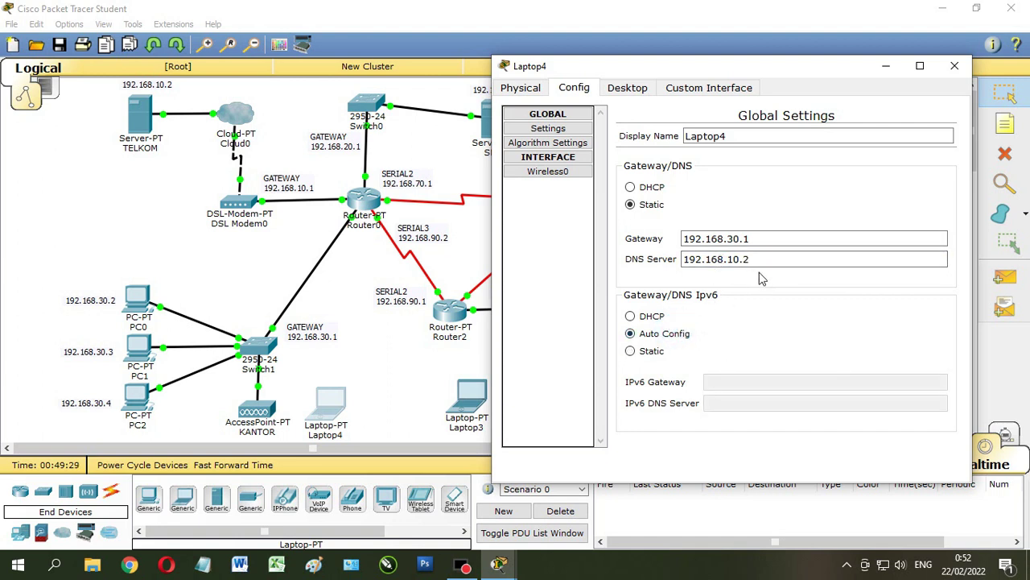
Set Laptop4's wireless SSID to KANTOR with WPA2-PSK authentication and enter the PSK pass phrase.
click(561, 175)
drag(830, 179, 746, 190)
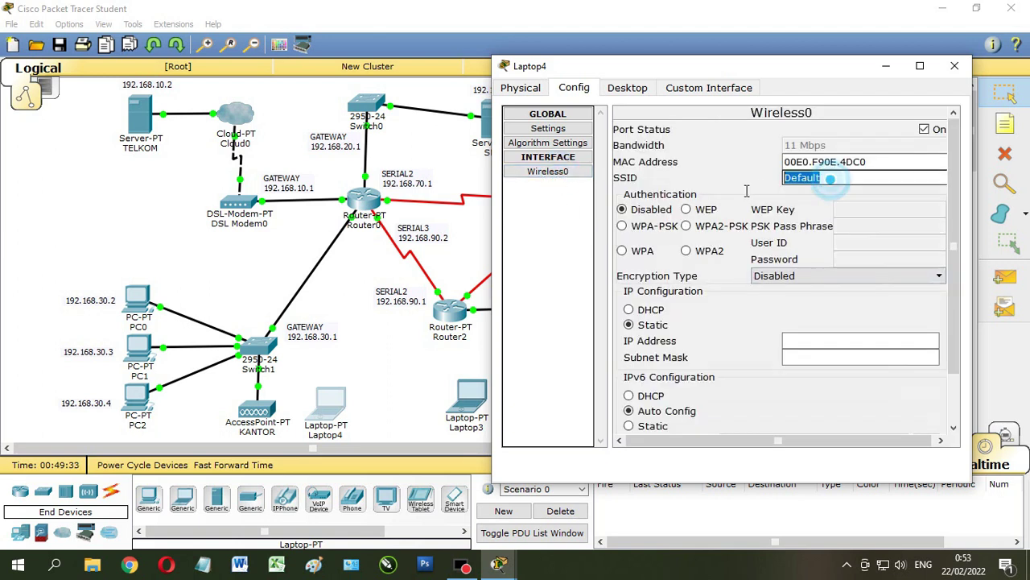
text(KANTOR)
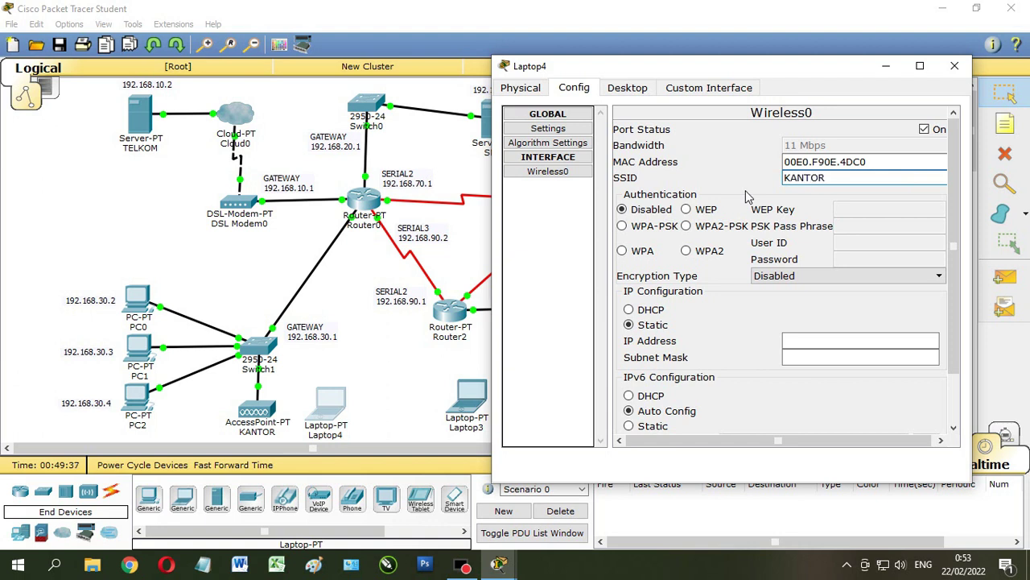
click(686, 225)
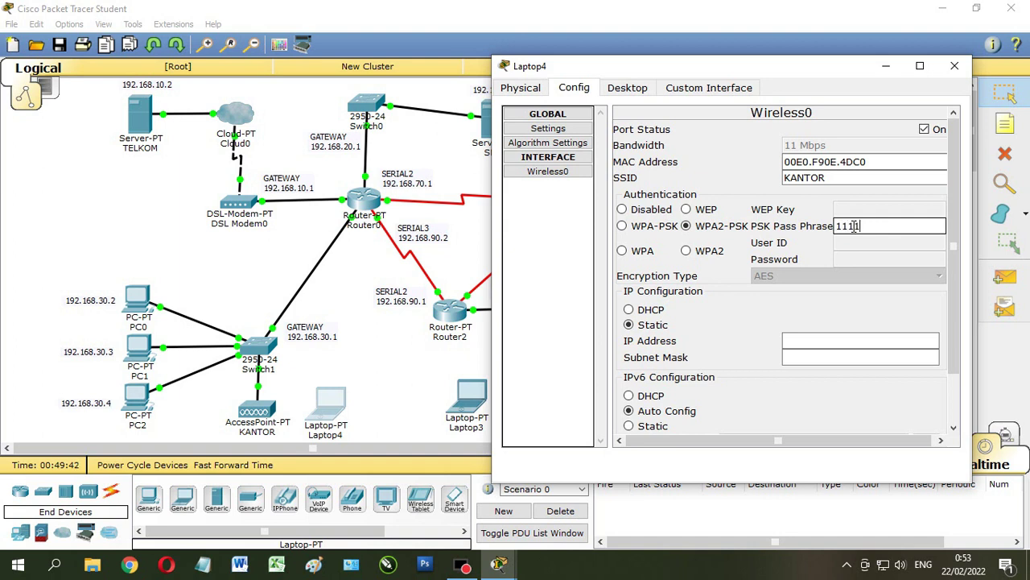
text(11111111)
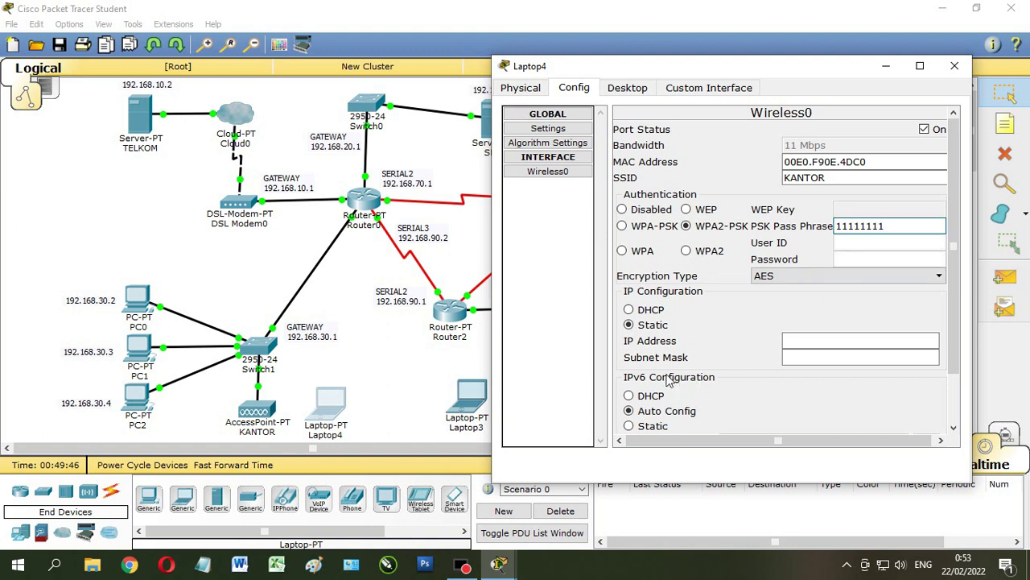
Give Laptop4's wireless interface static IP address 192.168.30.5 with subnet mask 255.255.255.0, and close its configuration.
click(867, 341)
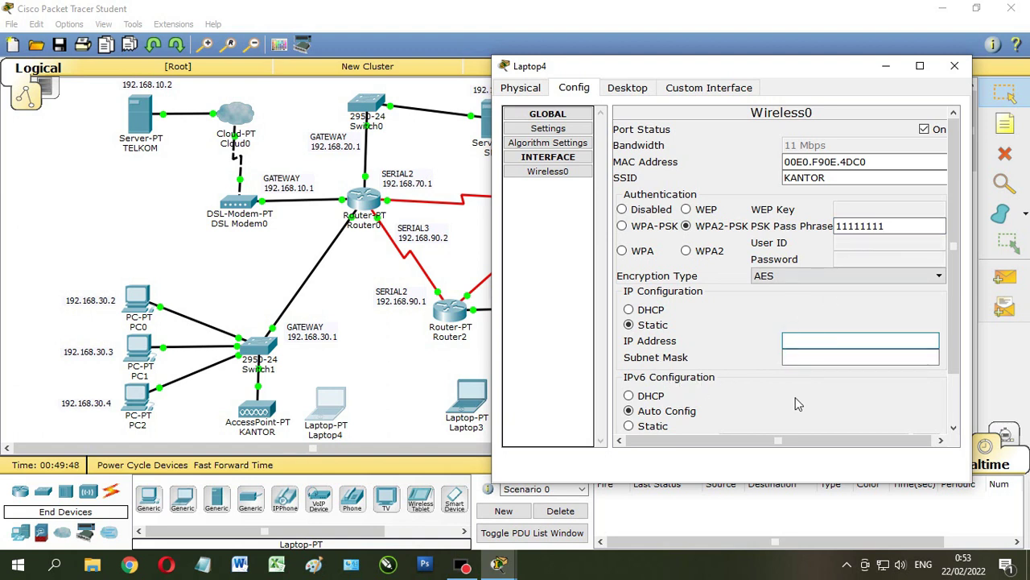
text(192.168.30.)
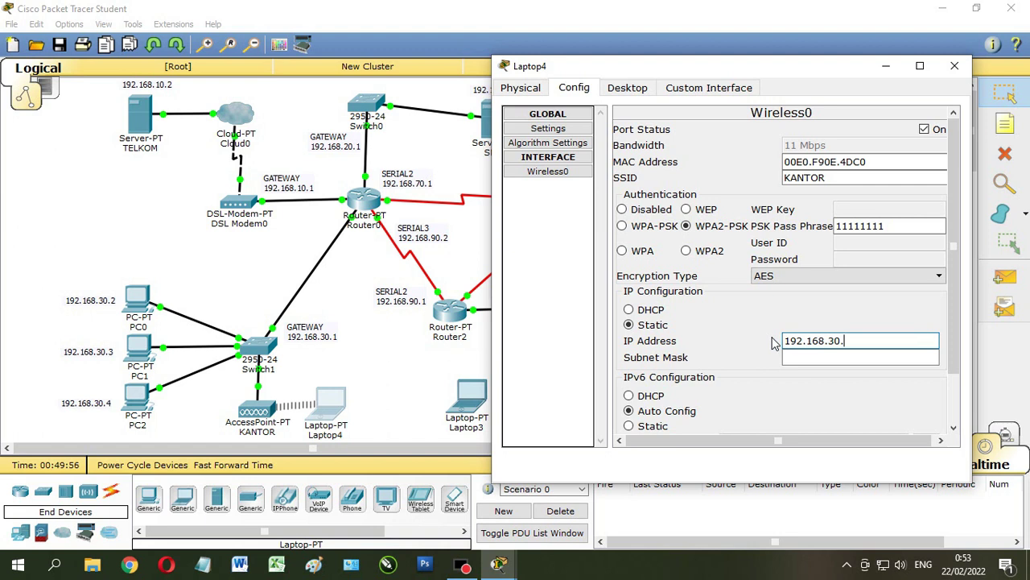
text(5)
click(805, 362)
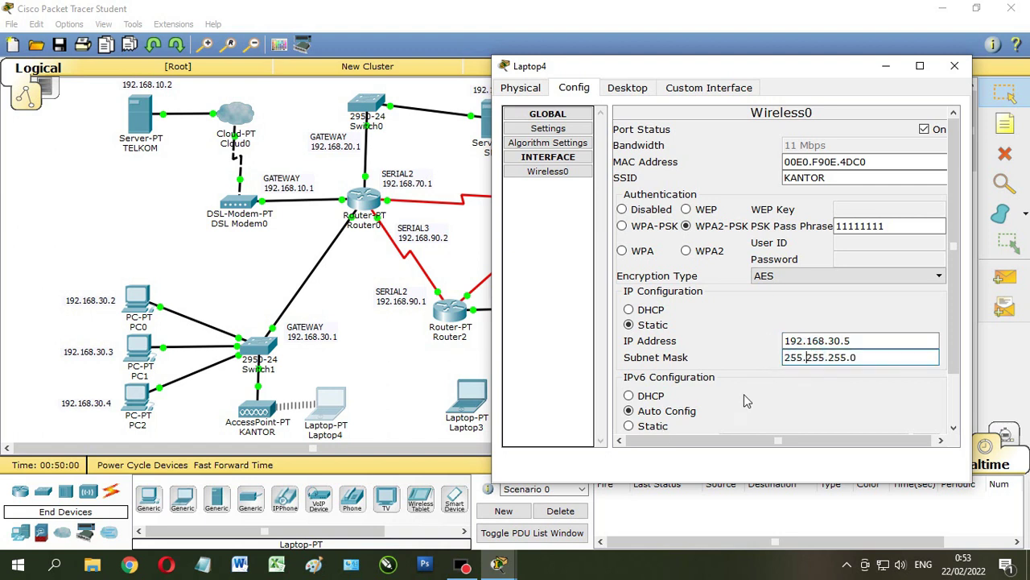
click(963, 73)
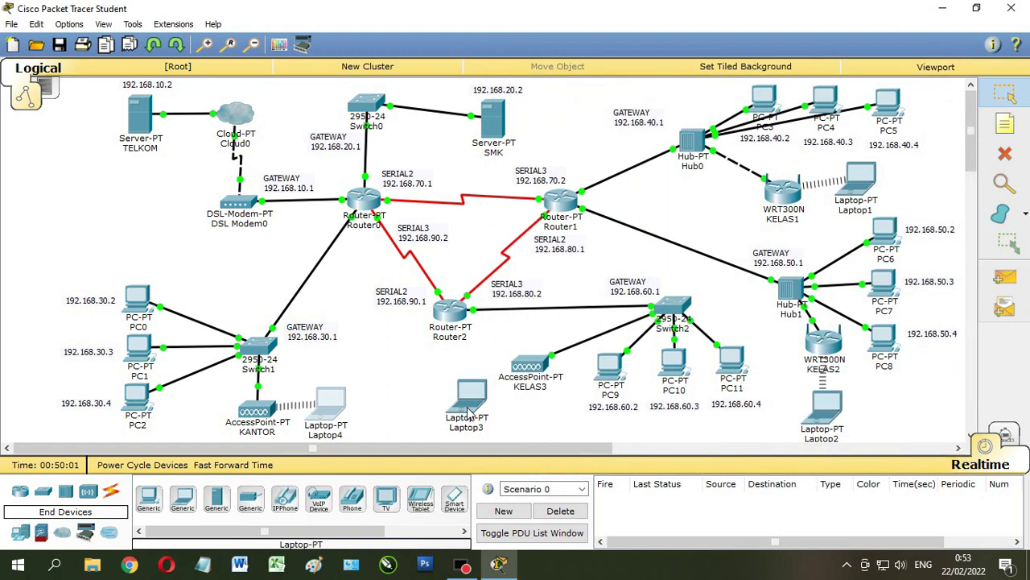
Shift Laptop4 slightly farther away from the KANTOR access point.
click(428, 379)
drag(326, 407, 334, 409)
click(376, 385)
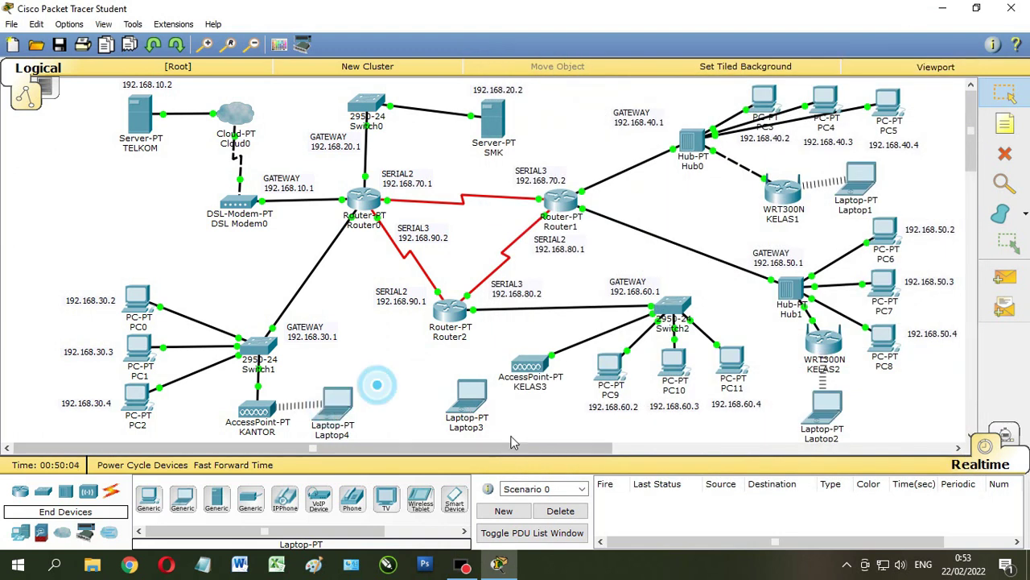
Delete Laptop3 and place a new generic laptop below Router2, near the KELAS3 access point.
click(1005, 153)
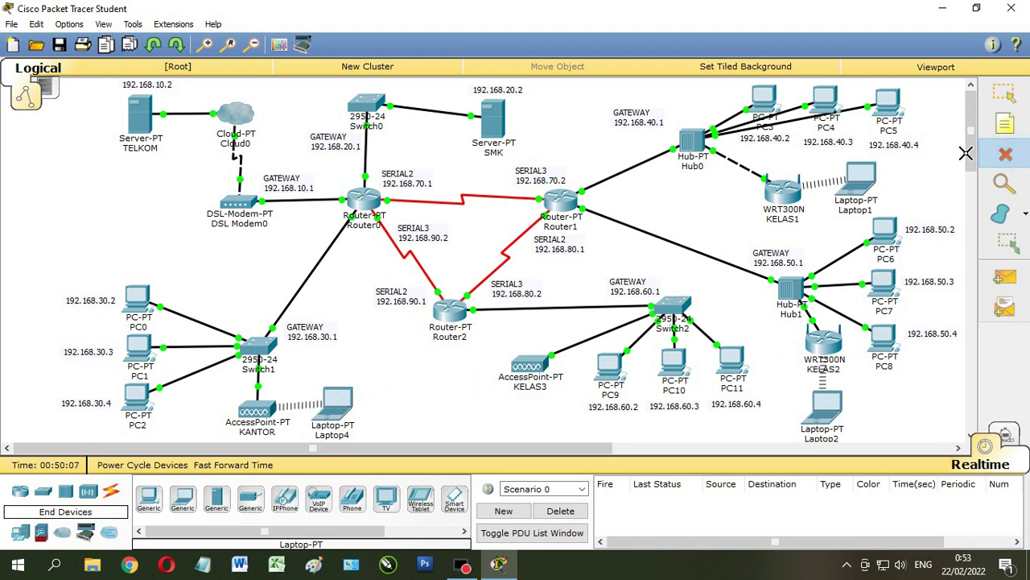
click(1005, 94)
click(183, 500)
click(475, 390)
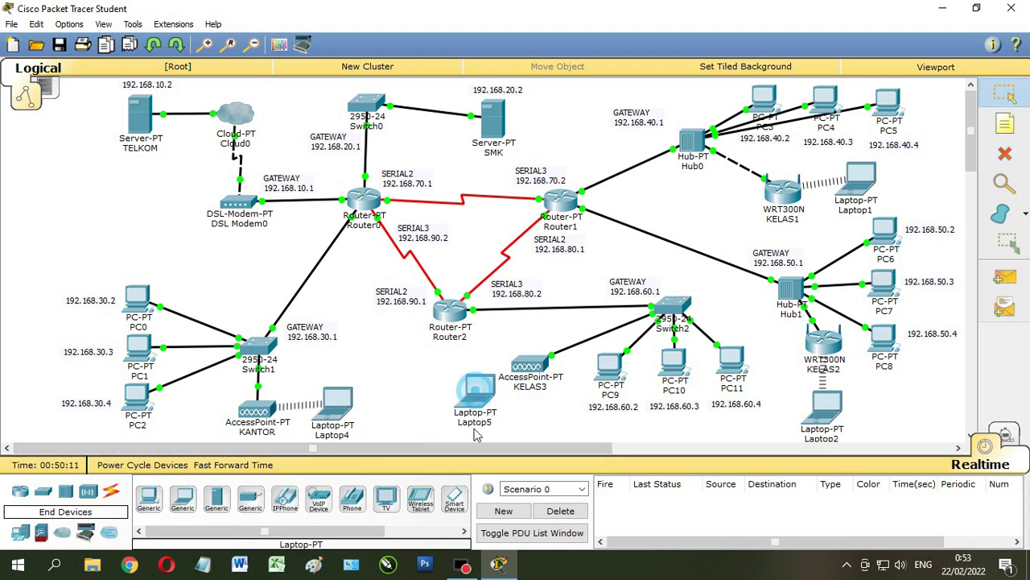
drag(480, 402, 451, 411)
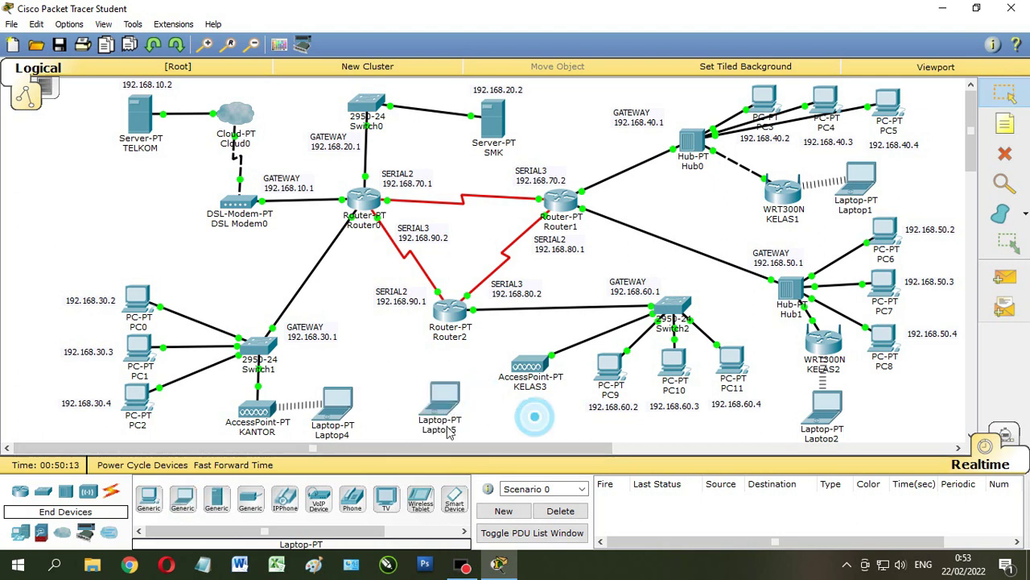
Power off Laptop5, replace its Ethernet module with the WPC300N wireless module, and power it back on.
click(442, 407)
scroll(491, 346, down, 2)
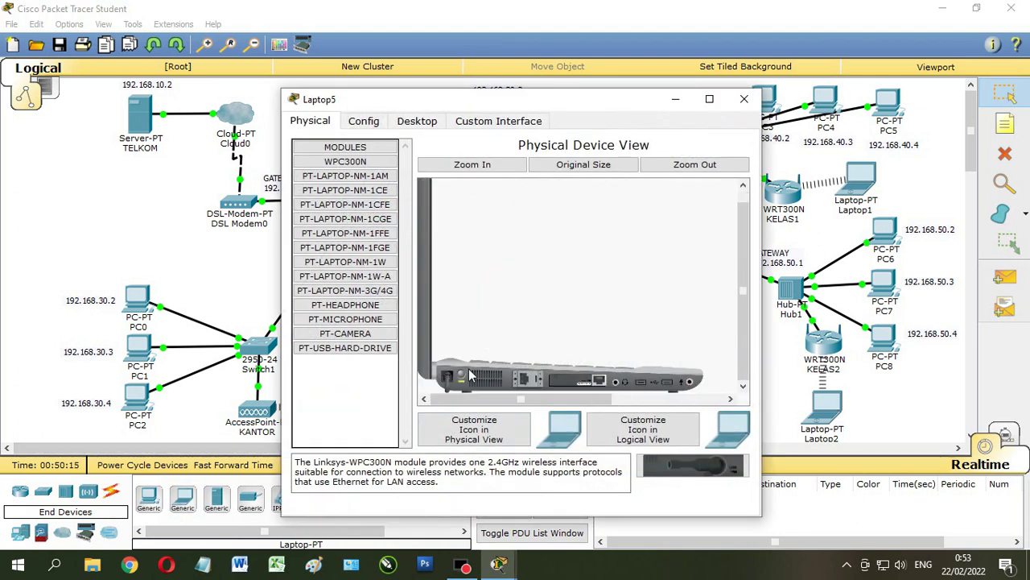
drag(598, 375, 662, 463)
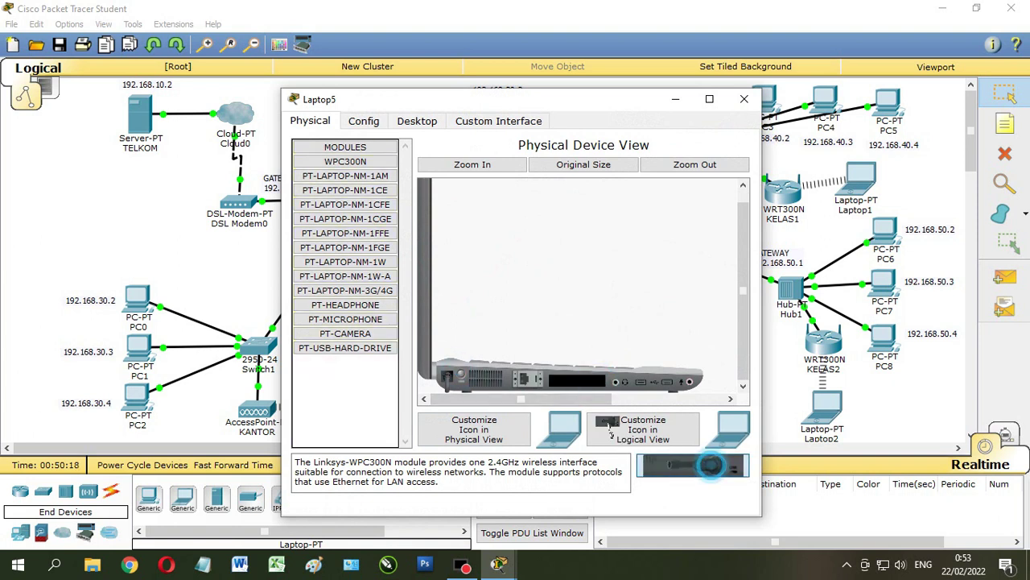
drag(566, 392, 568, 386)
click(462, 376)
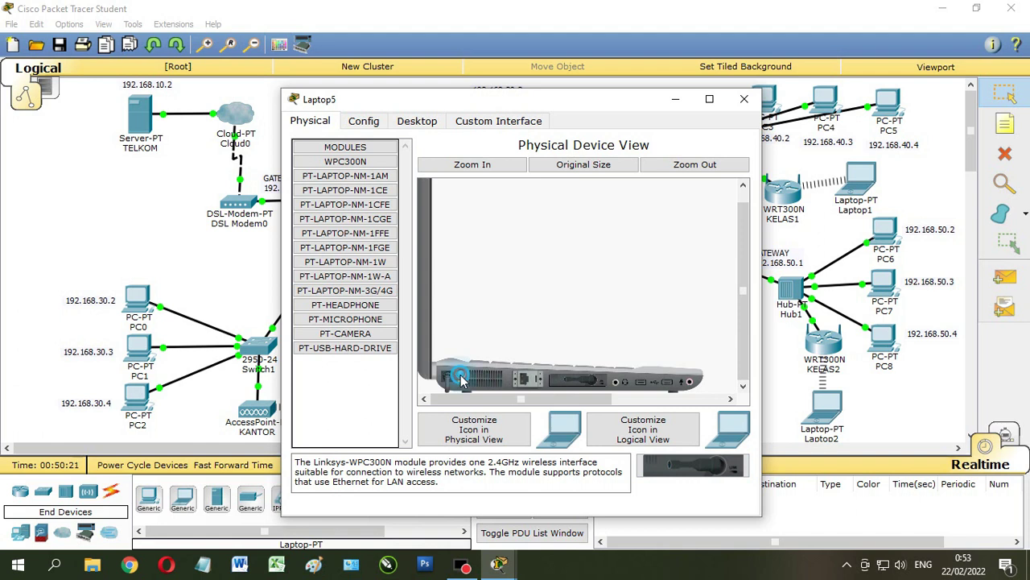
Set Laptop5's gateway and DNS to static, with gateway 192.168.60.1 and DNS server 192.168.10.2, and its IPv6 gateway/DNS to Auto Config.
click(364, 122)
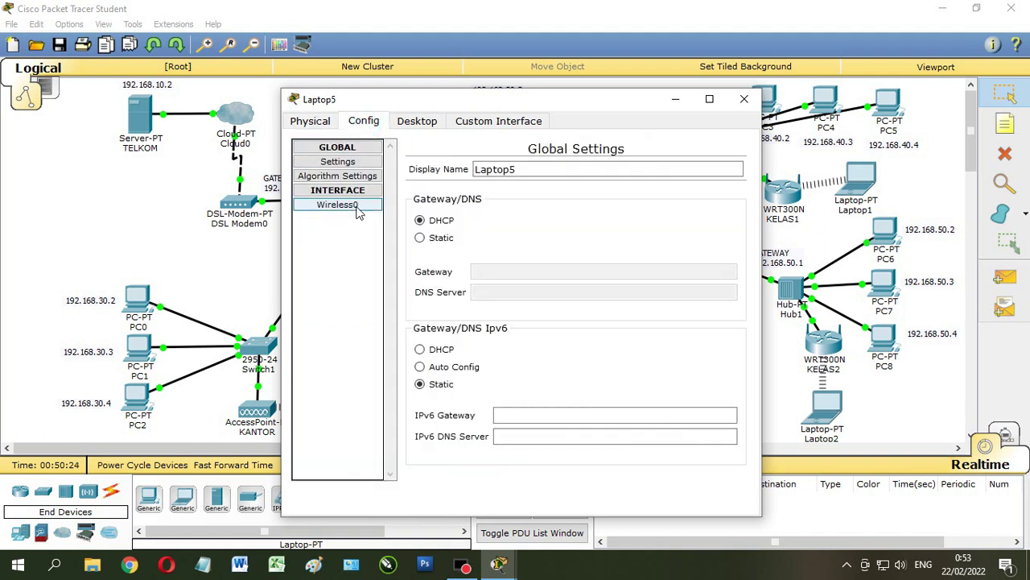
click(420, 238)
click(509, 272)
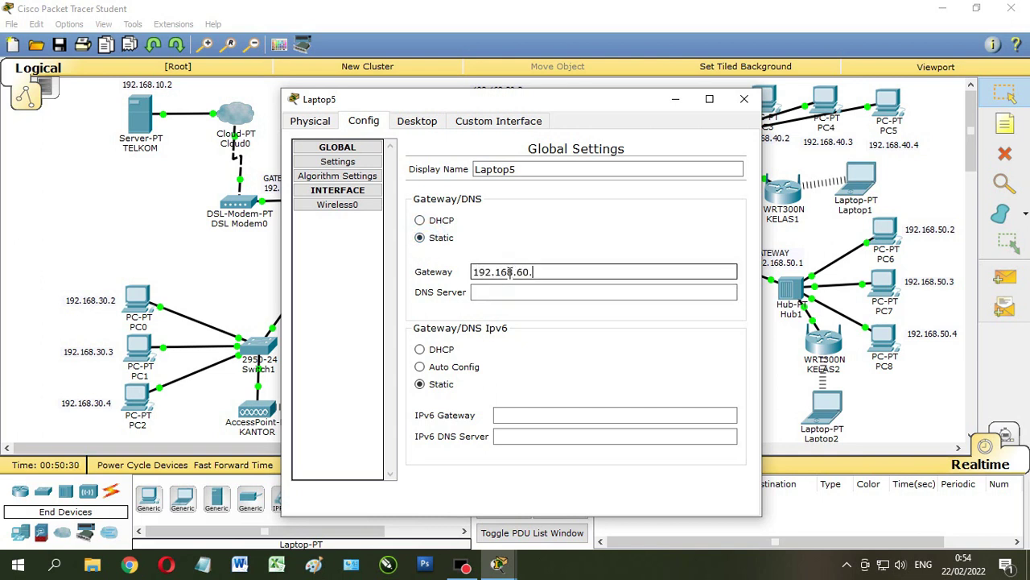
click(514, 291)
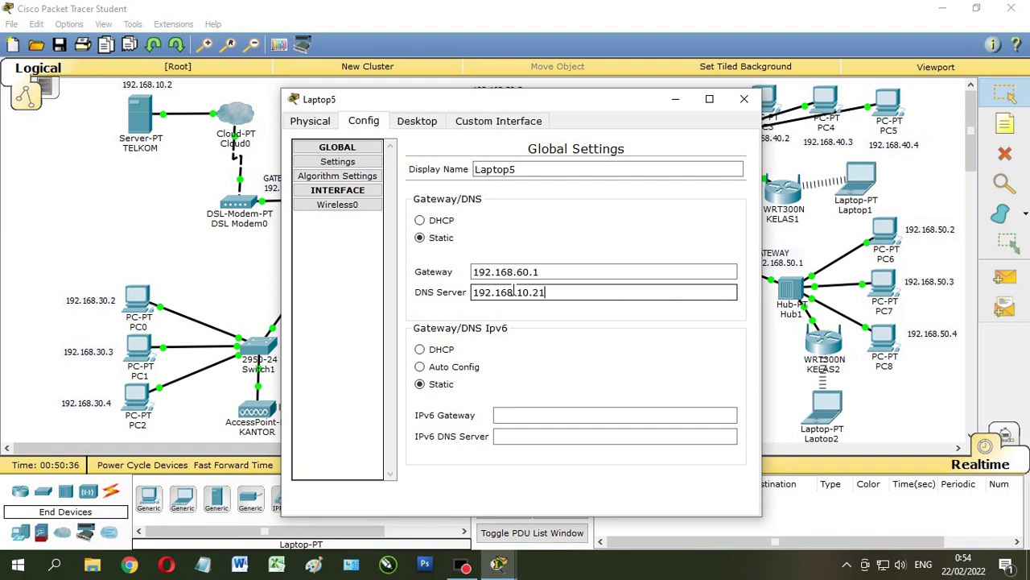
key(BackSpace)
click(467, 365)
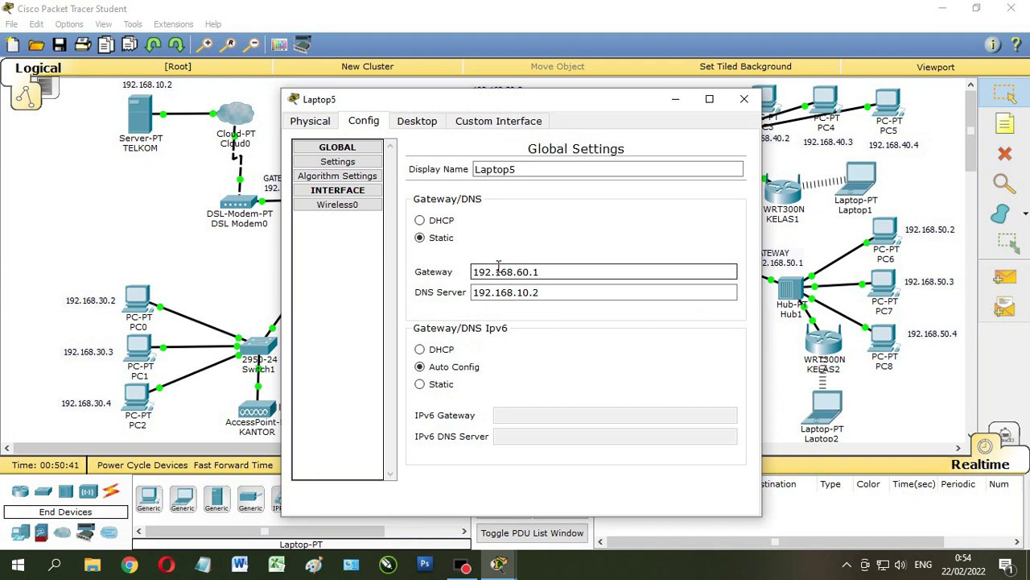
Set Laptop5's wireless SSID to KELAS3 with WPA2-PSK authentication and enter the PSK pass phrase.
click(338, 205)
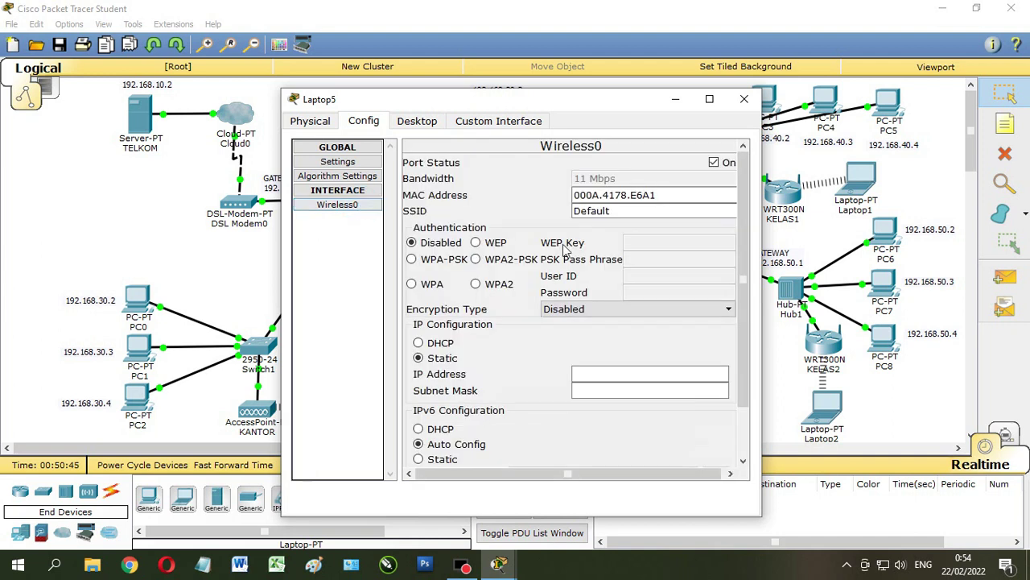
double_click(616, 211)
text(K)
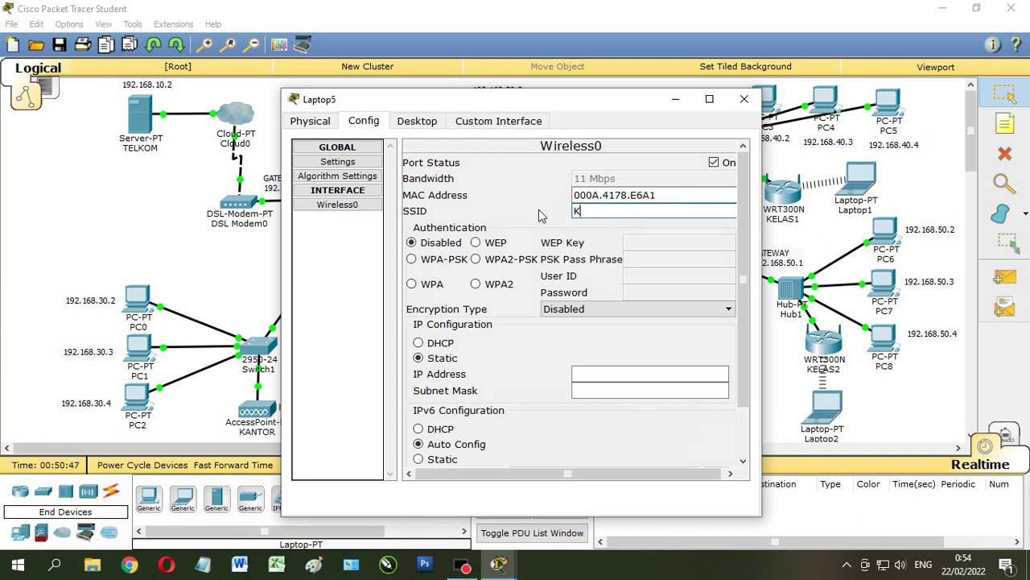
text(ELAS3)
click(476, 258)
click(635, 259)
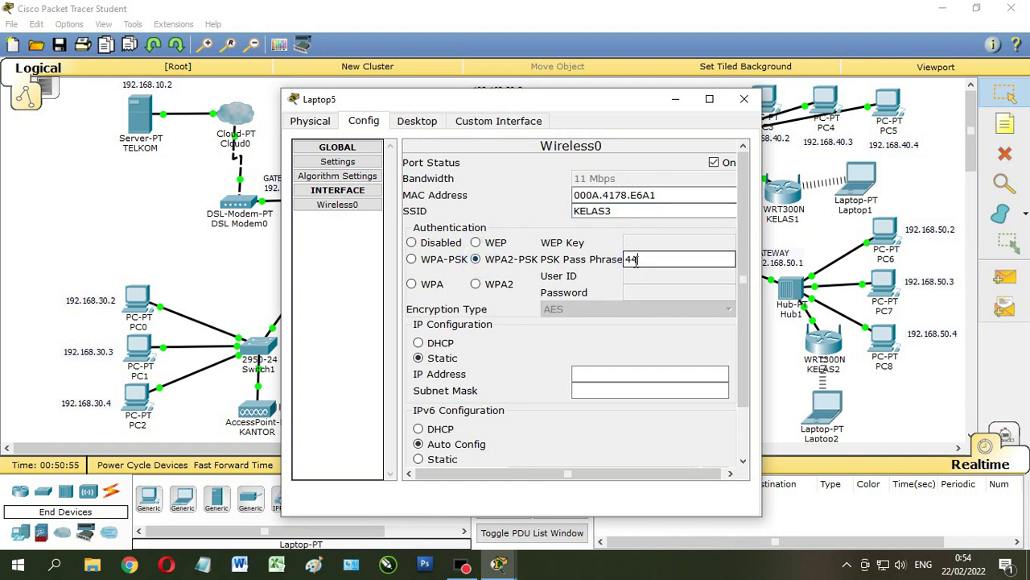
text(44444444)
Give Laptop5's wireless interface static IP address 192.168.60.5 with subnet mask 255.255.255.0, and close its configuration.
click(587, 375)
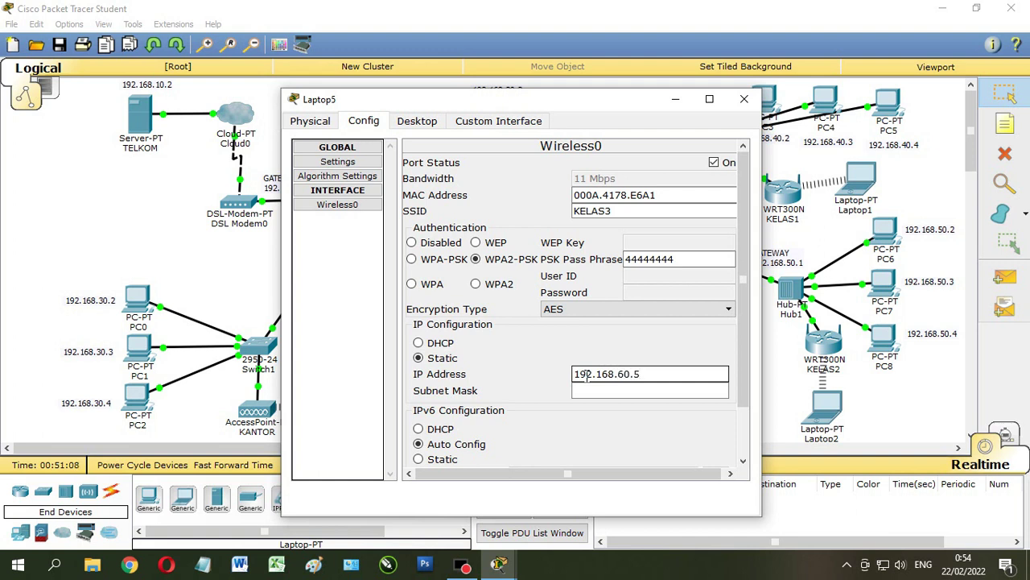
click(588, 392)
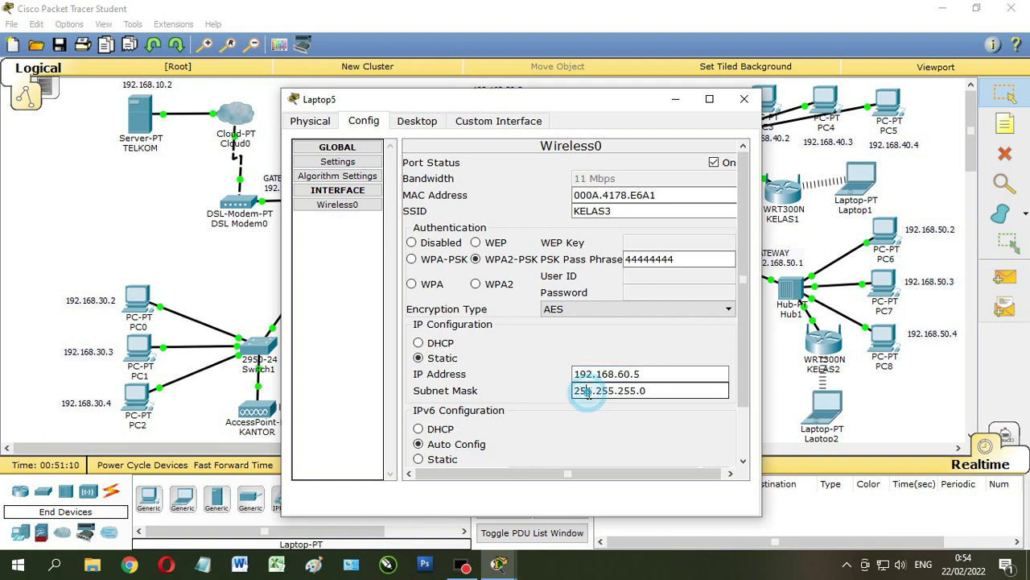
drag(636, 115, 845, 90)
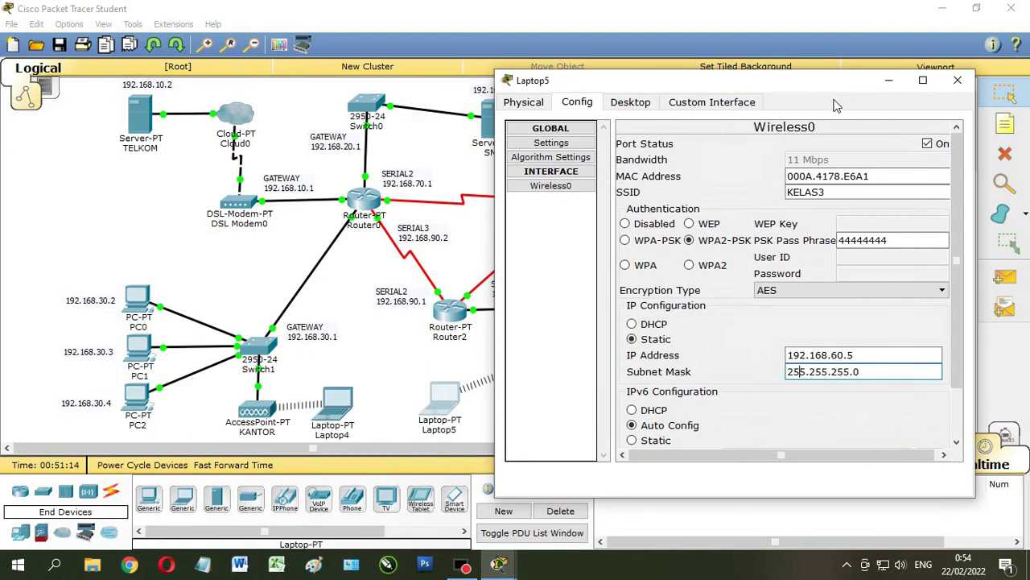
click(954, 79)
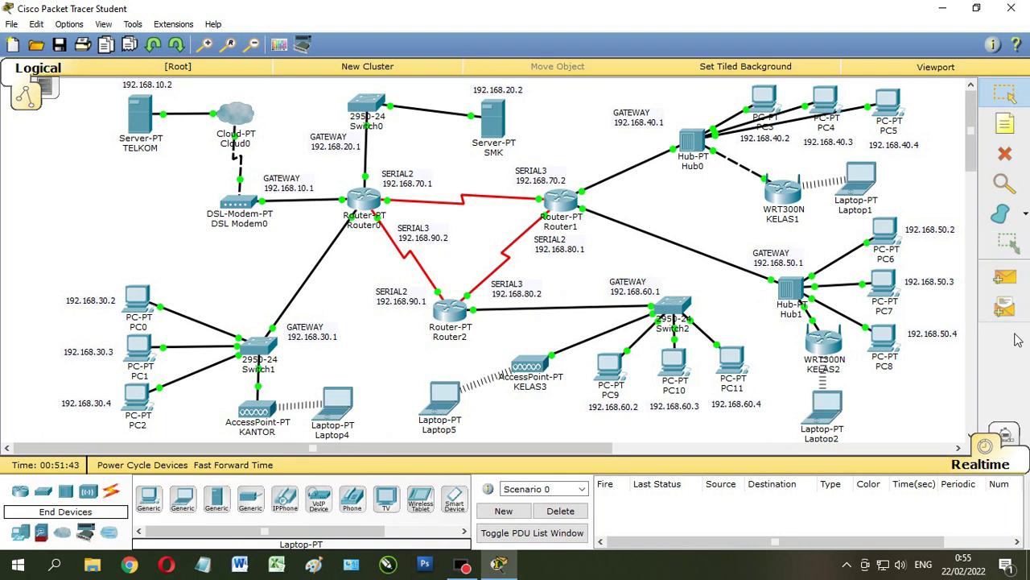
Test connectivity by sending simple PDUs from the TELKOM server to the SMK server and to PC0.
click(1004, 277)
click(147, 117)
click(495, 125)
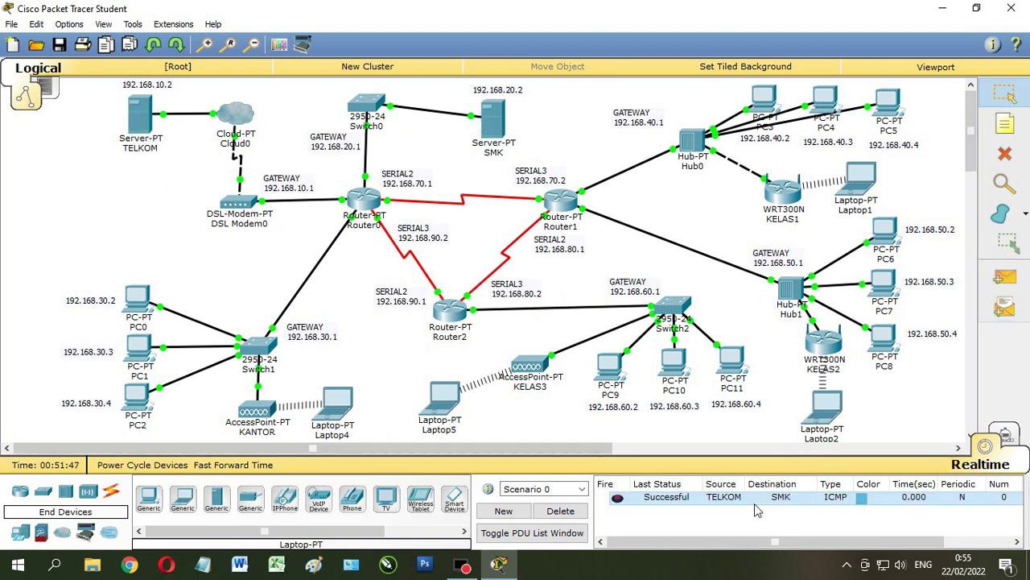
click(1005, 277)
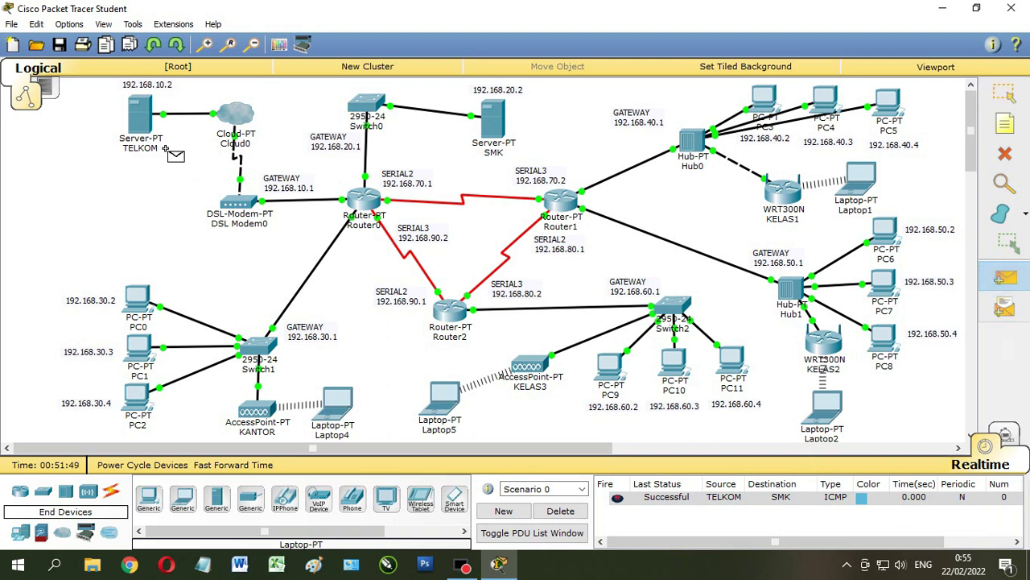
click(146, 119)
click(141, 304)
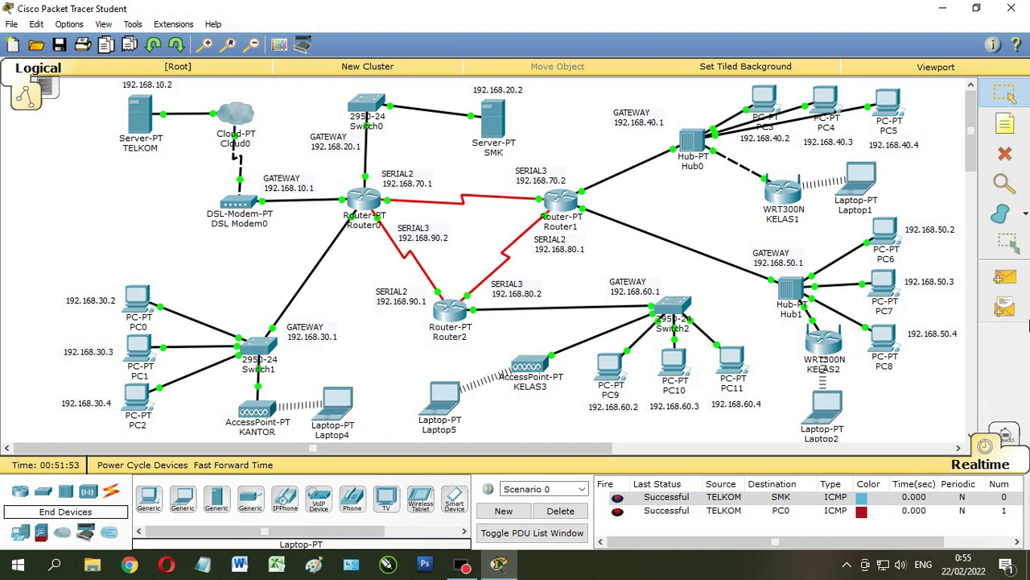
Test Laptop4's connectivity by sending simple PDUs from it to PC0 and to the SMK server.
click(1005, 277)
click(344, 413)
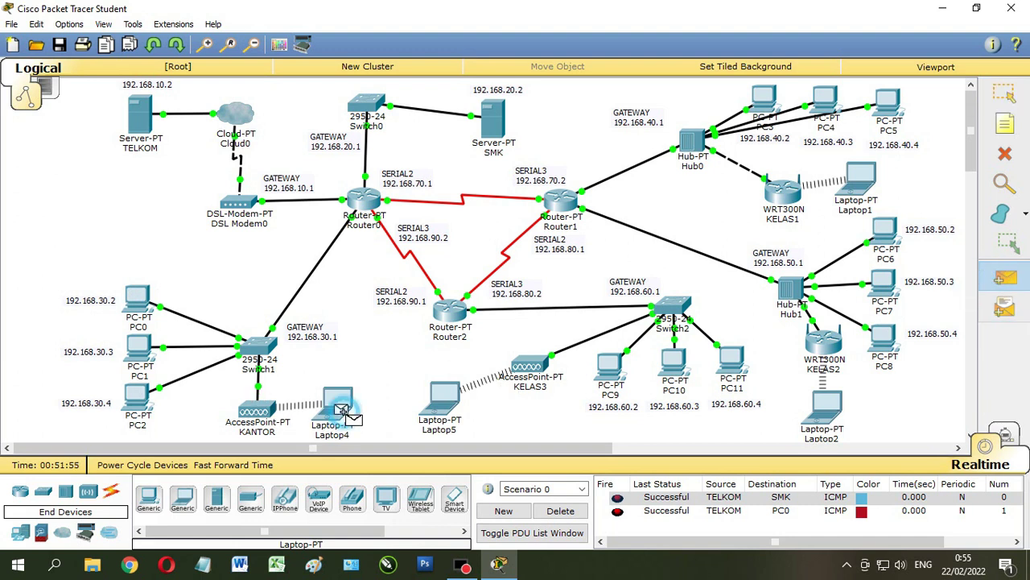
click(142, 311)
click(1005, 277)
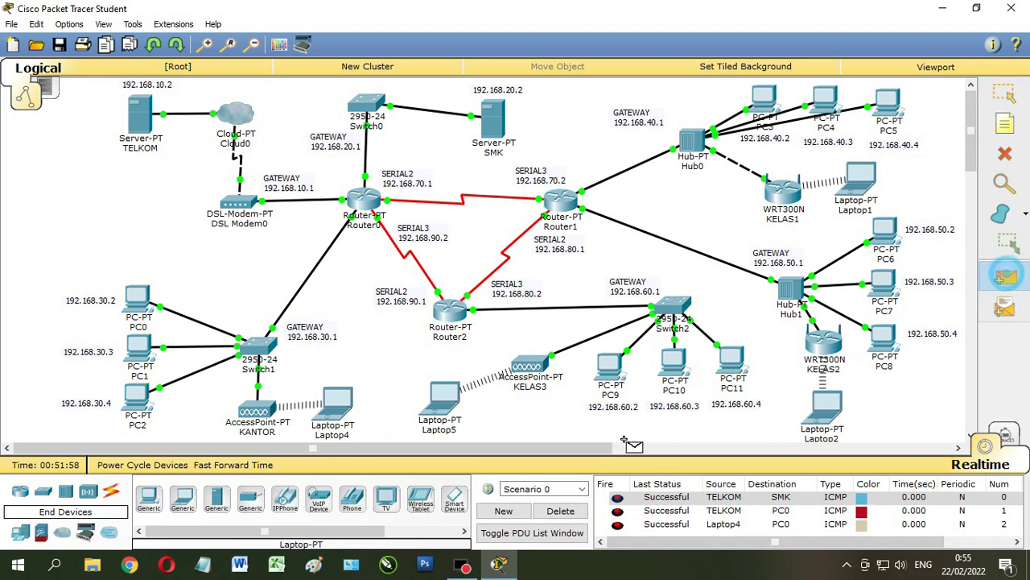
click(338, 408)
click(495, 127)
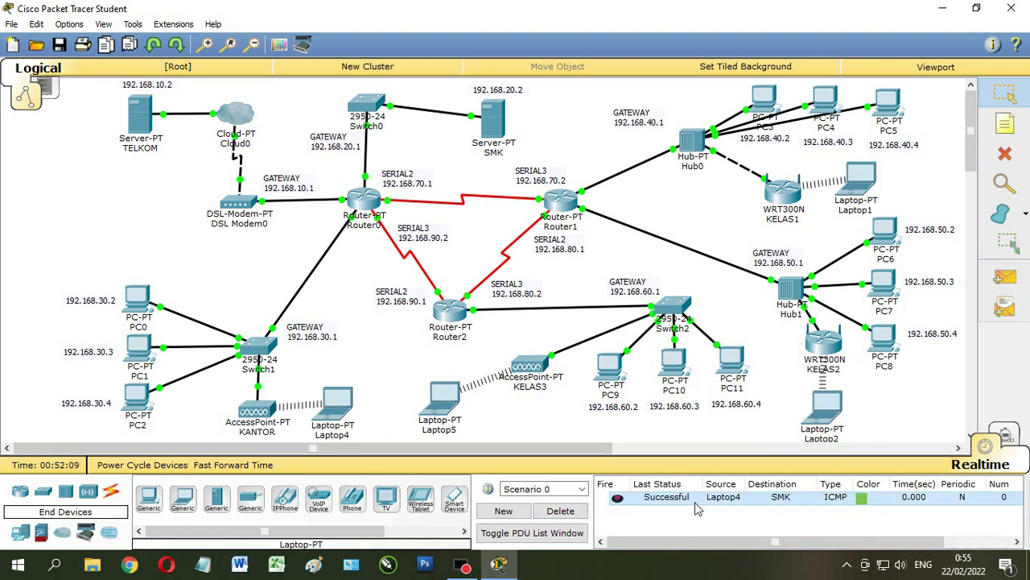
Send a simple PDU from Laptop4 to Laptop5 to test the link between the two wireless laptops.
click(1005, 277)
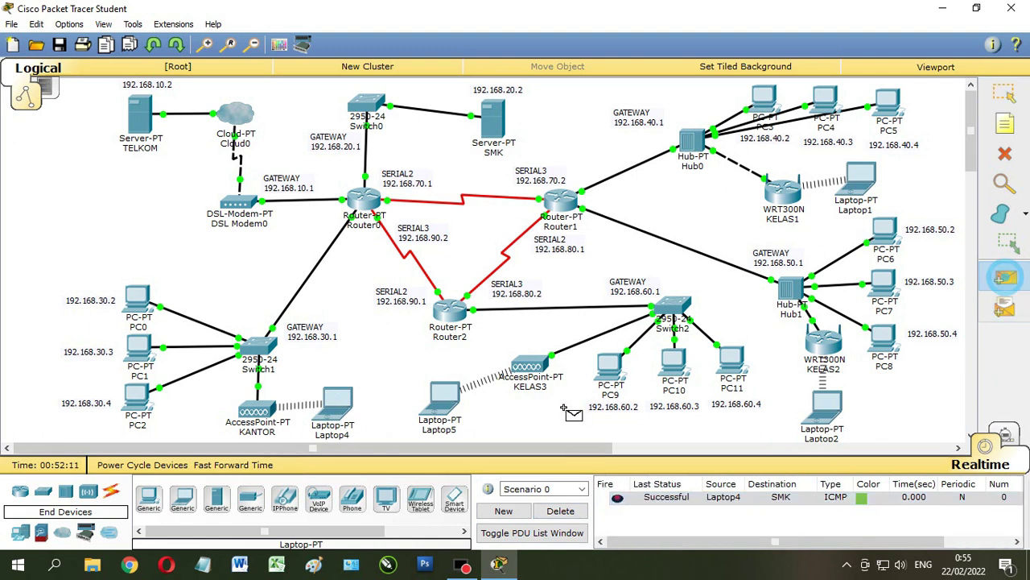
click(338, 404)
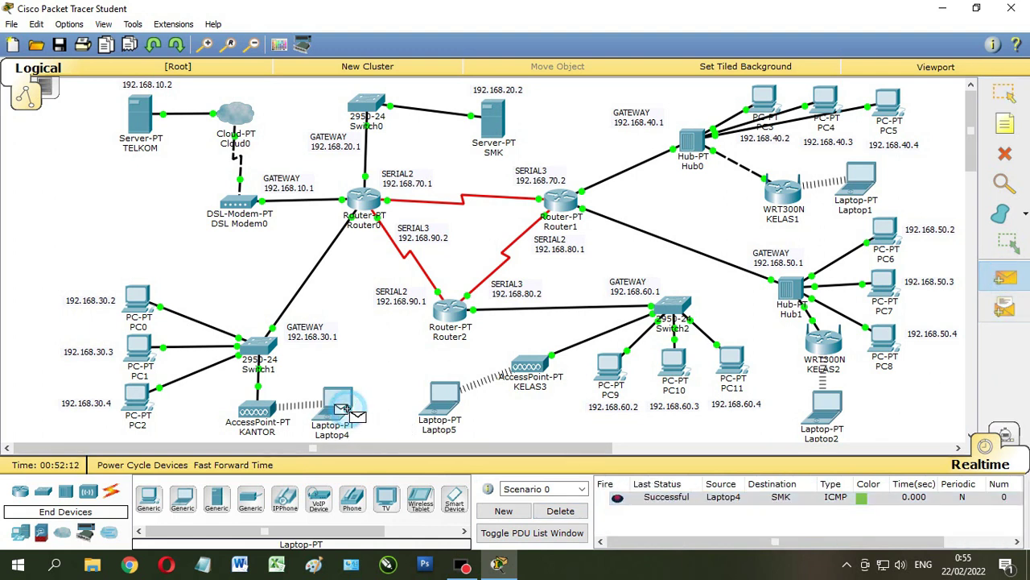
click(441, 411)
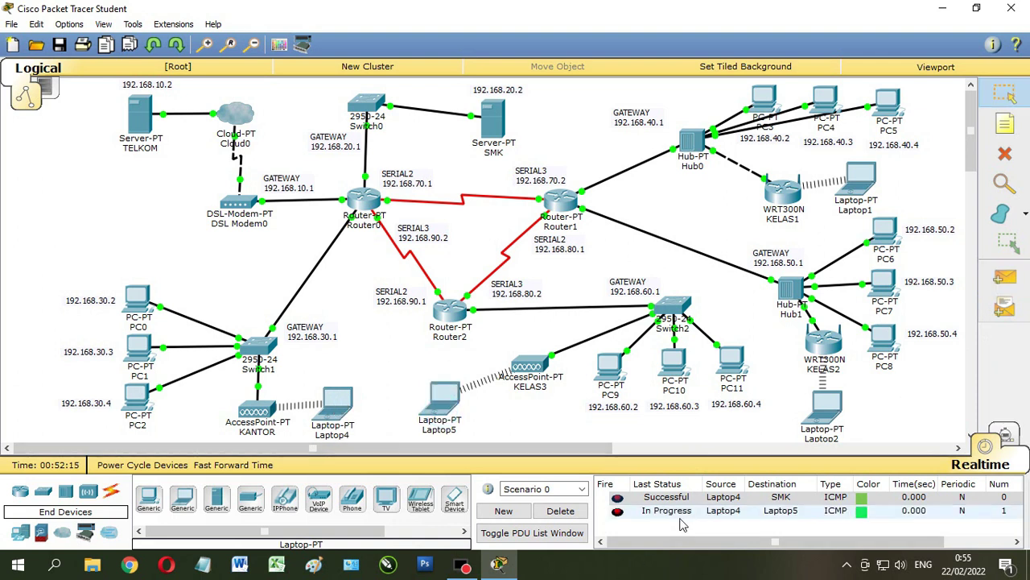
Clear the scenario's PDU list and resend a simple PDU from Laptop4 to Laptop5.
click(560, 510)
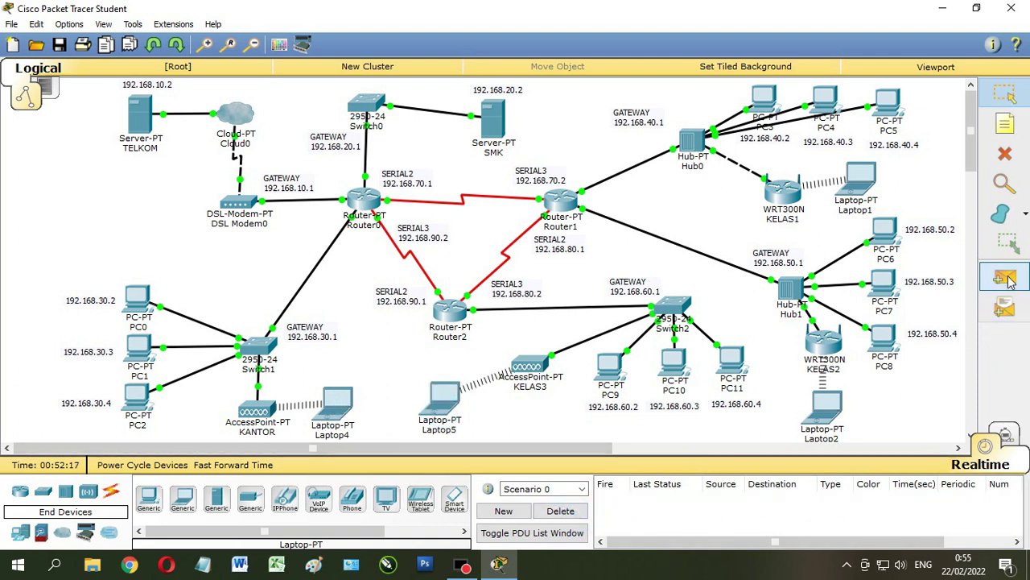
click(338, 404)
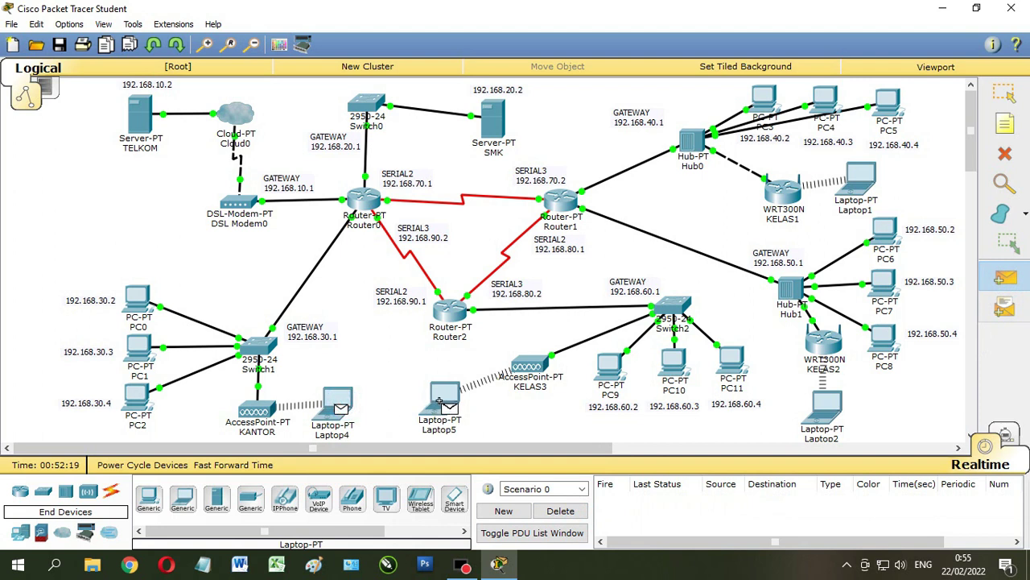
click(440, 403)
Test PC6's connectivity by sending simple PDUs from it to Laptop2 and to PC5.
click(1005, 277)
click(886, 233)
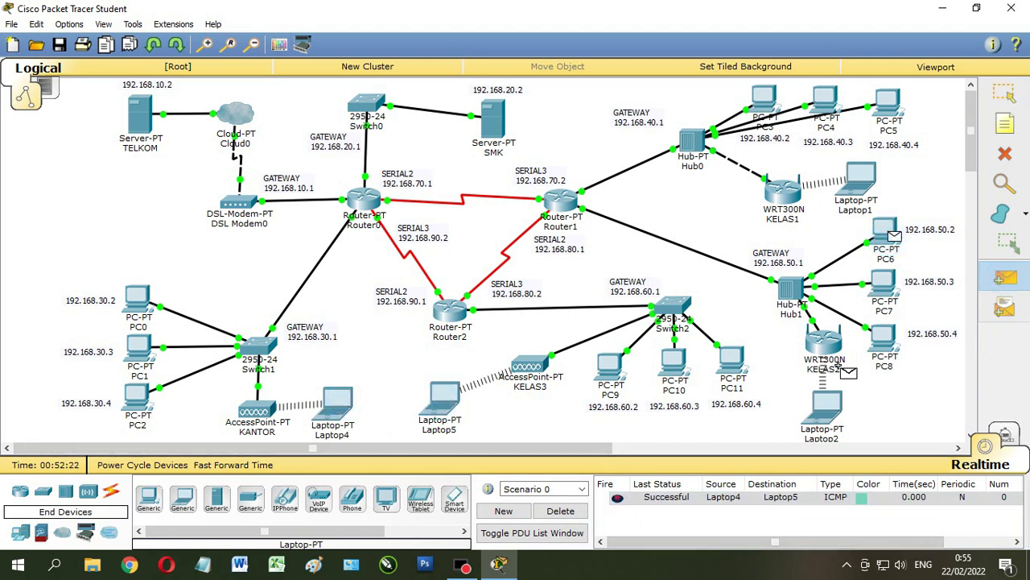
click(822, 408)
click(1005, 278)
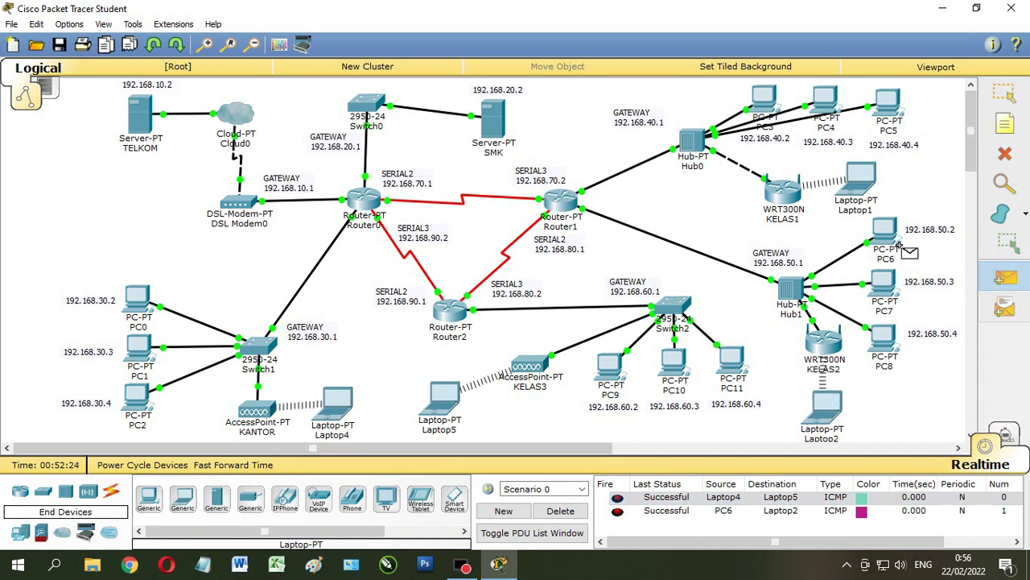
click(888, 235)
click(888, 104)
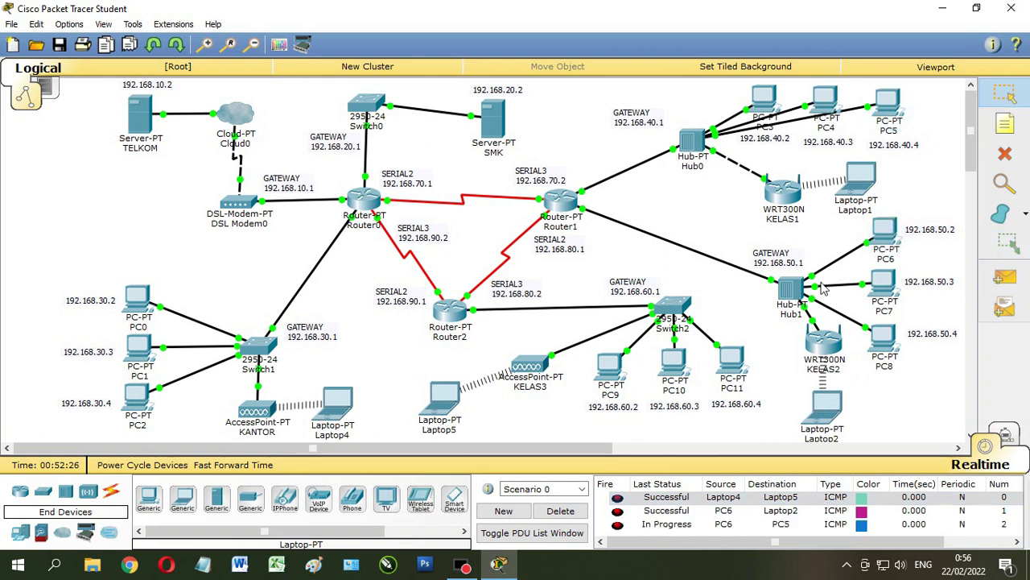
Clear the scenario's PDU list and send a simple PDU from PC5 to PC6.
click(560, 510)
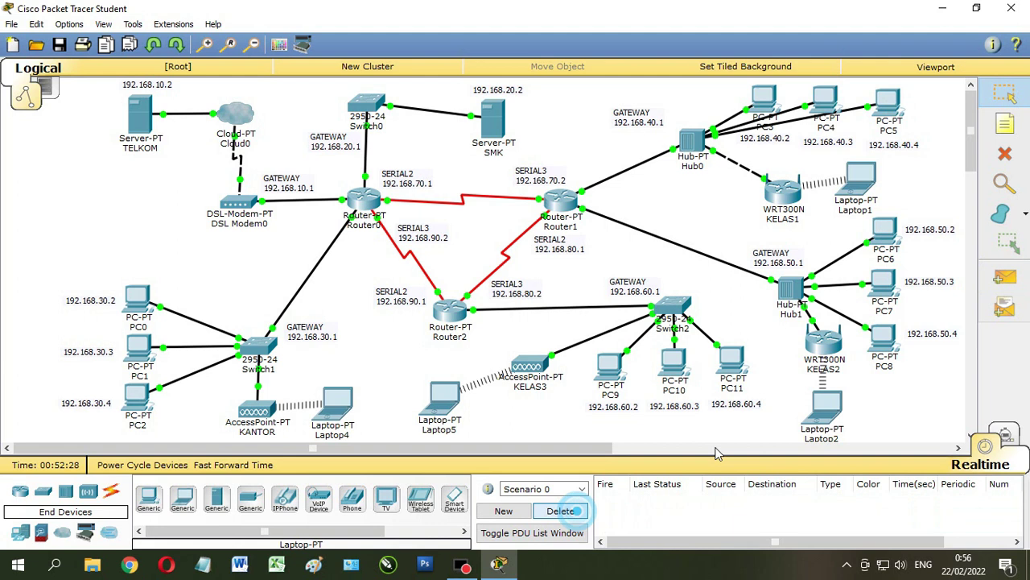
click(1006, 278)
click(888, 104)
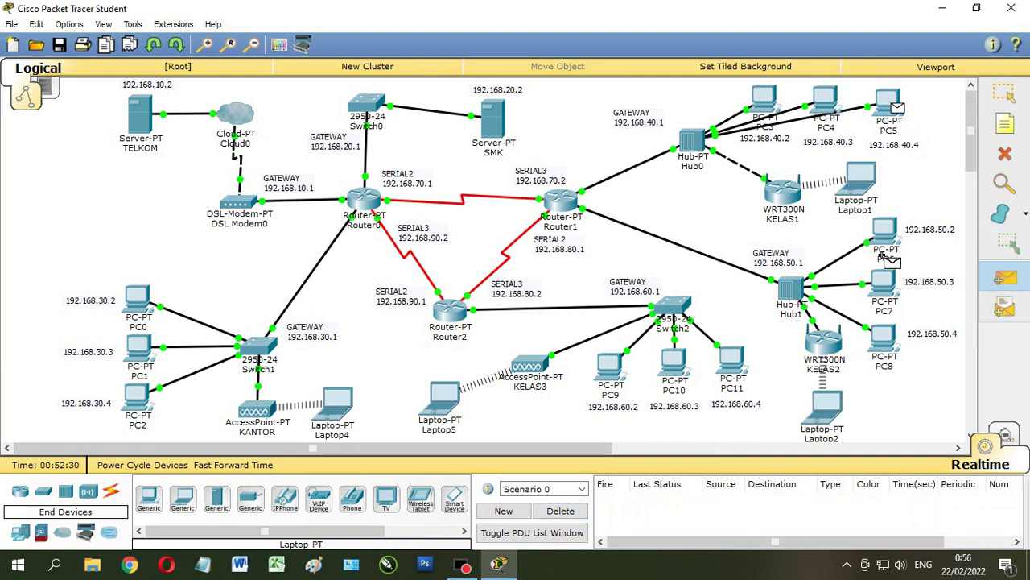
click(888, 239)
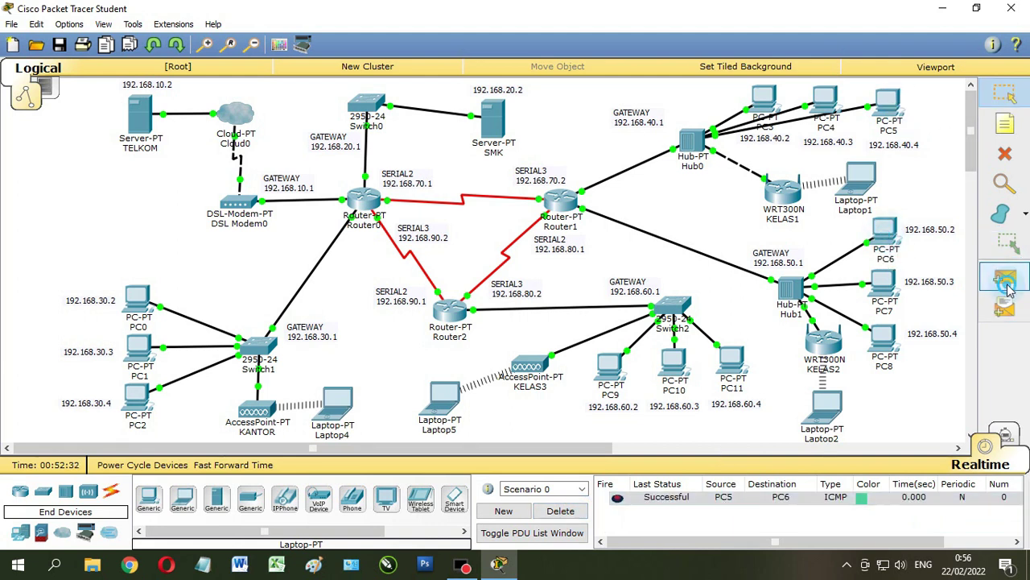
Send simple PDUs from PC6 to the SMK and TELKOM servers, and clear the scenario's PDU list.
click(1007, 278)
click(886, 233)
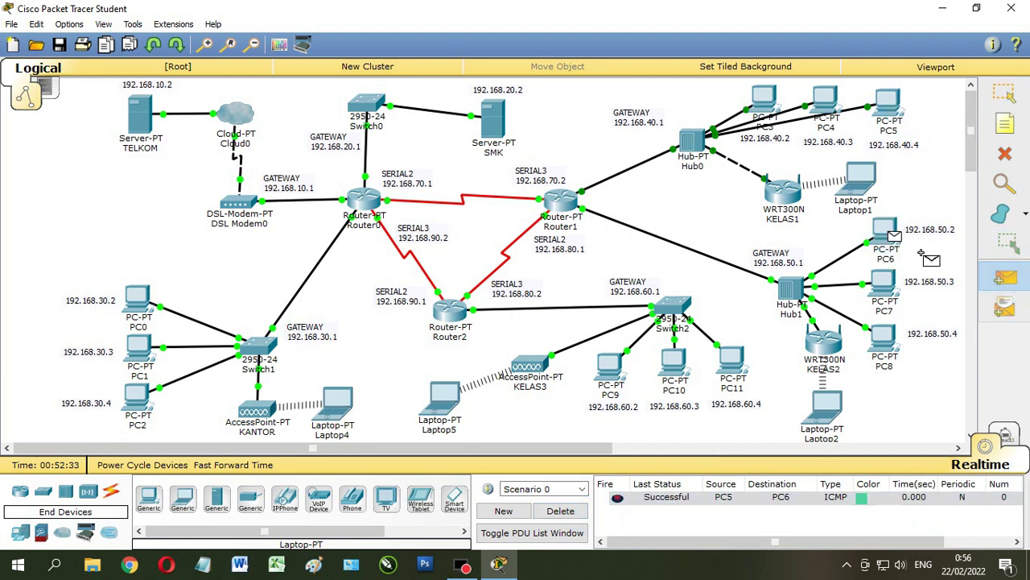
click(493, 121)
click(1005, 278)
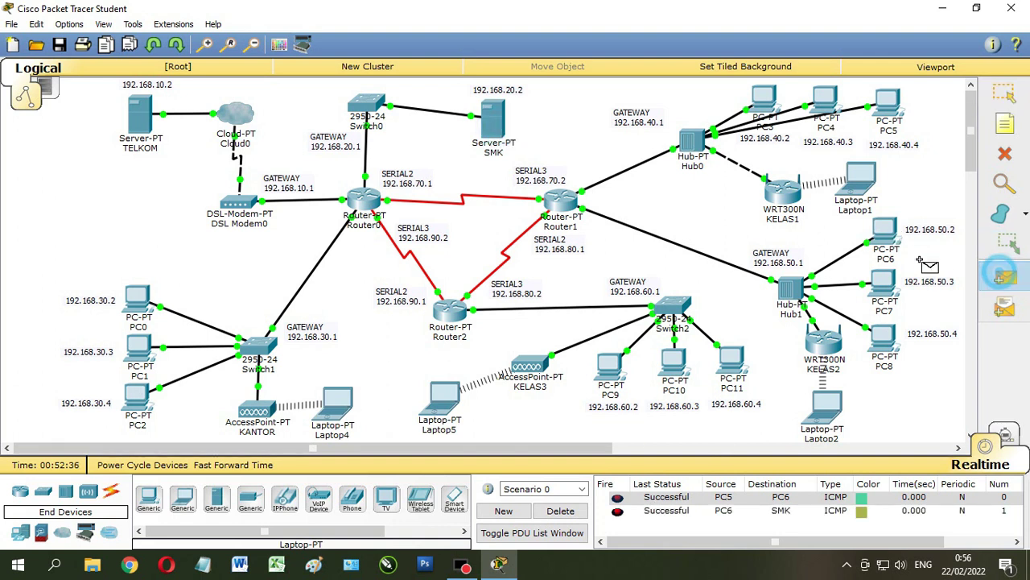
click(885, 233)
click(140, 117)
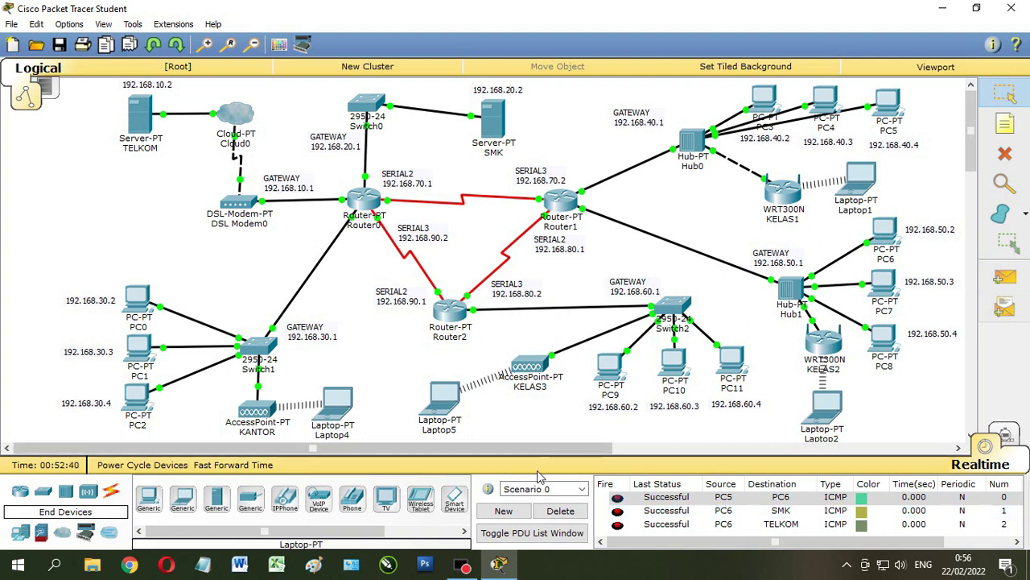
click(555, 512)
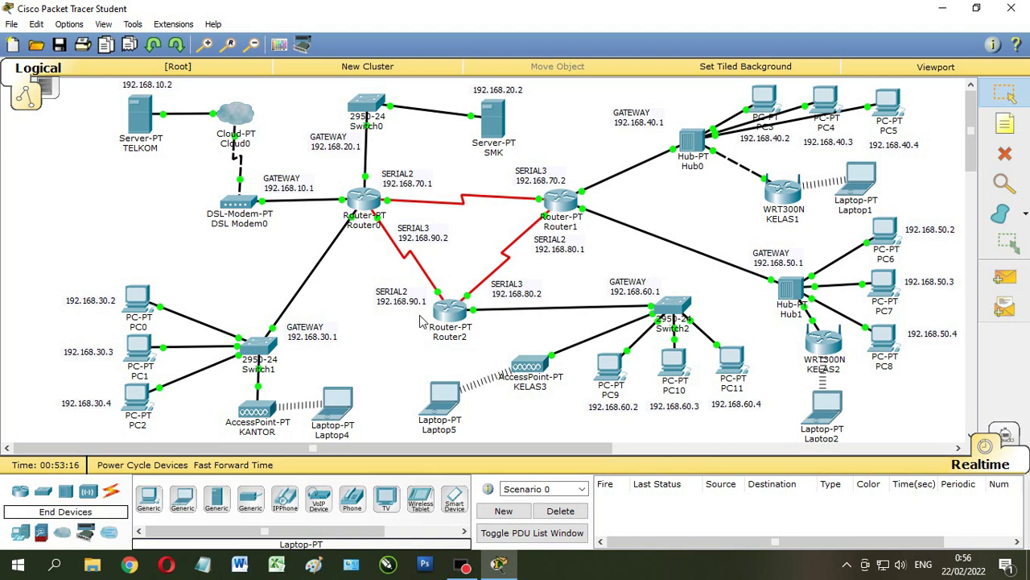
mouse_move(426, 320)
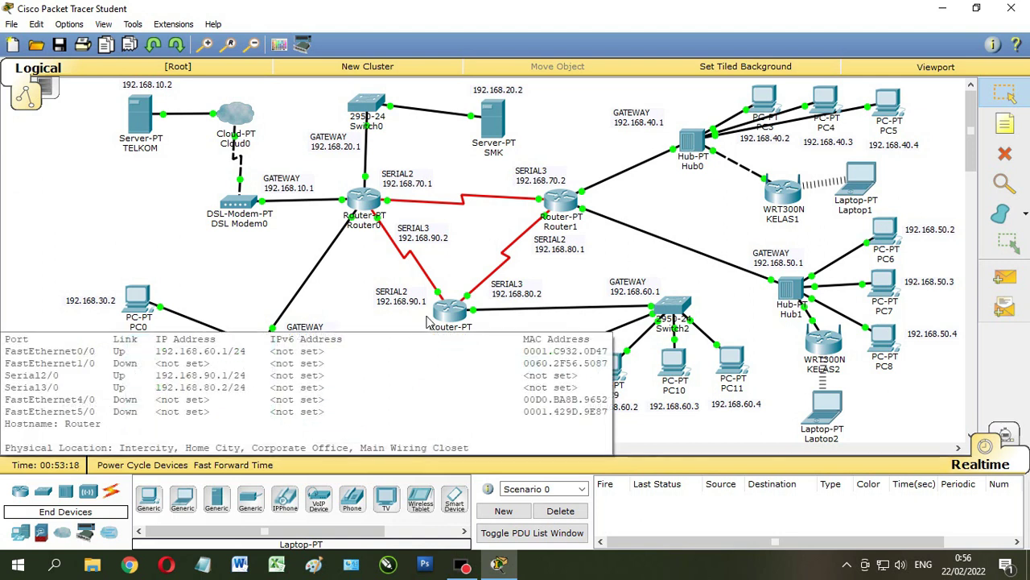